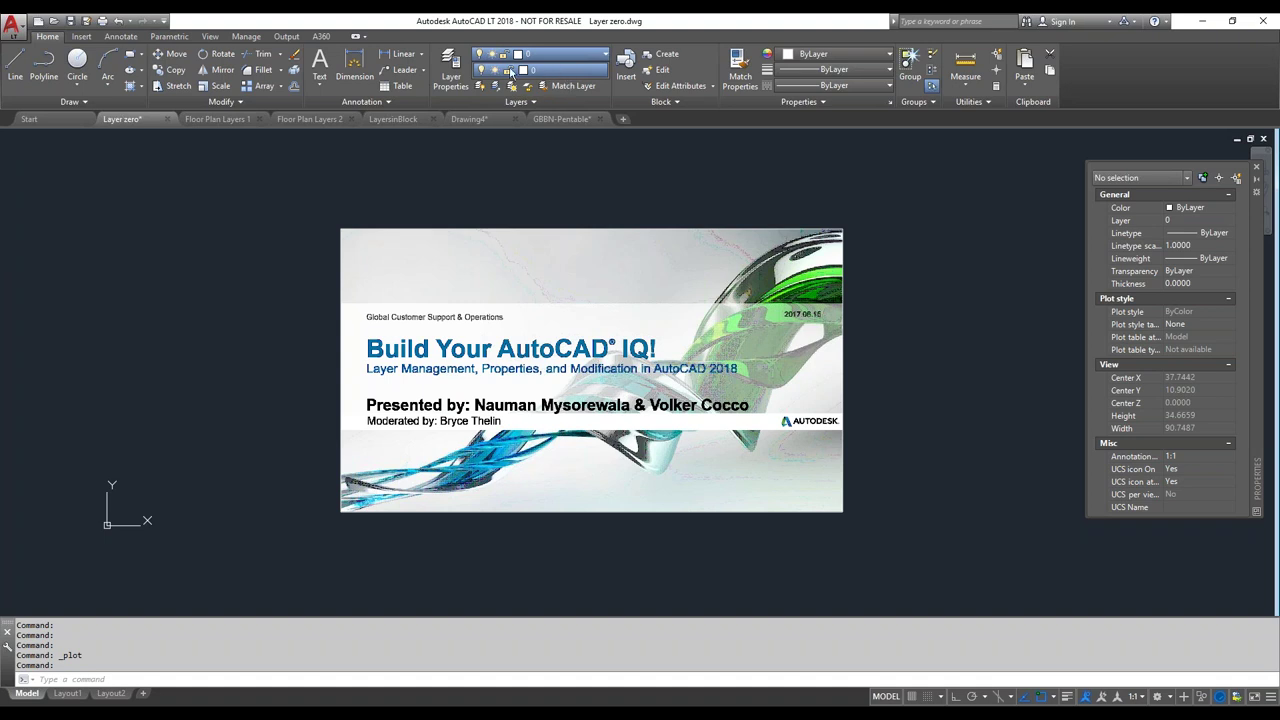
Compare the layer lists of Layer zero and Floor Plan Layers 2, then return to Layer zero
click(560, 56)
click(309, 119)
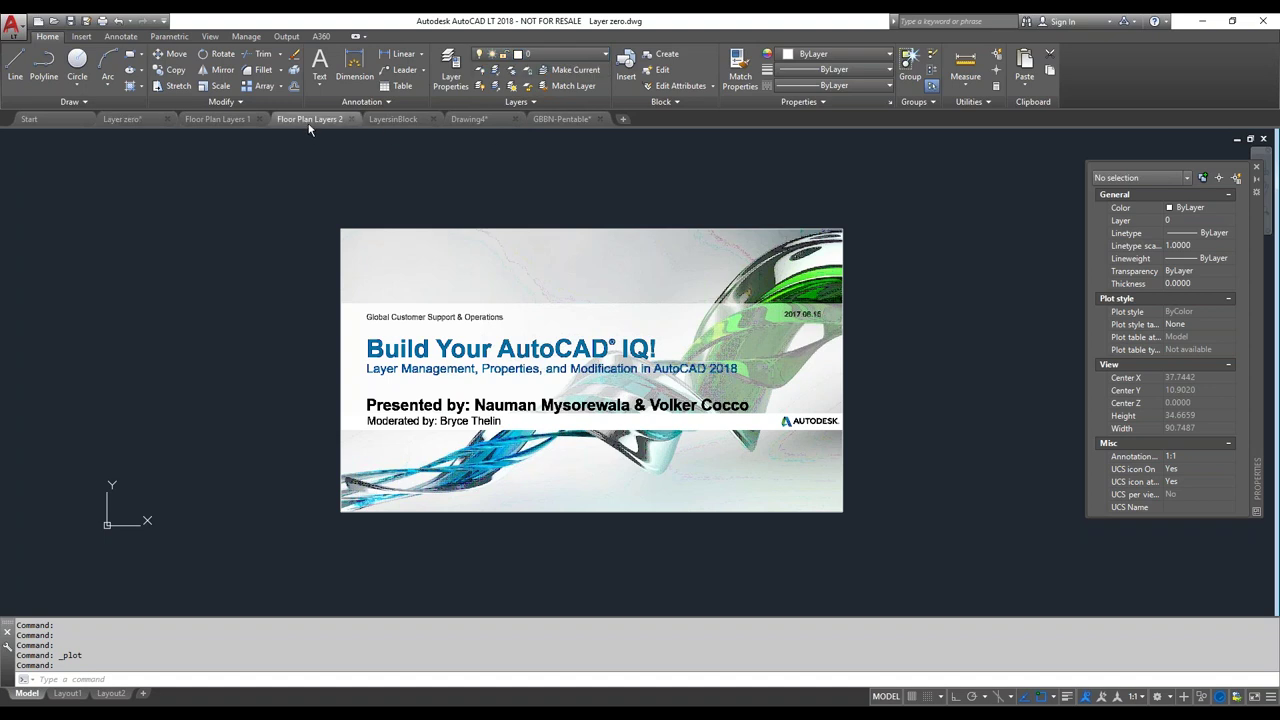
click(545, 54)
scroll(543, 391, down, 1)
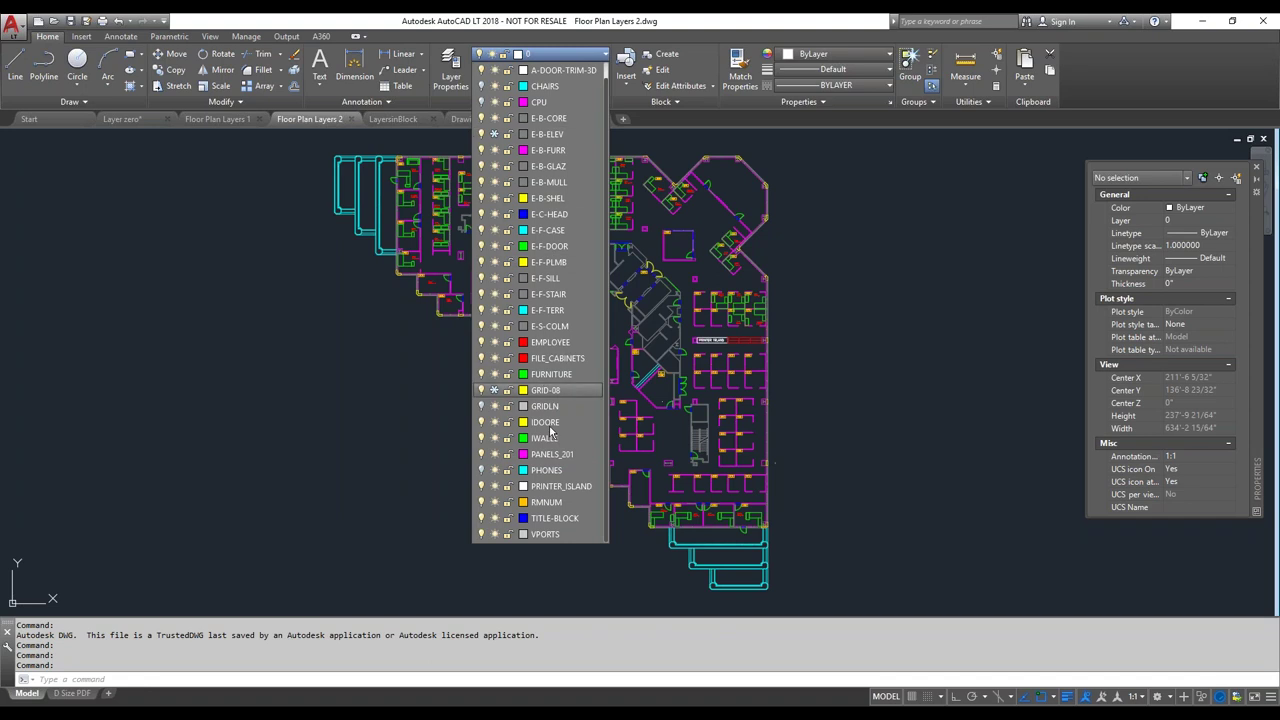
click(222, 205)
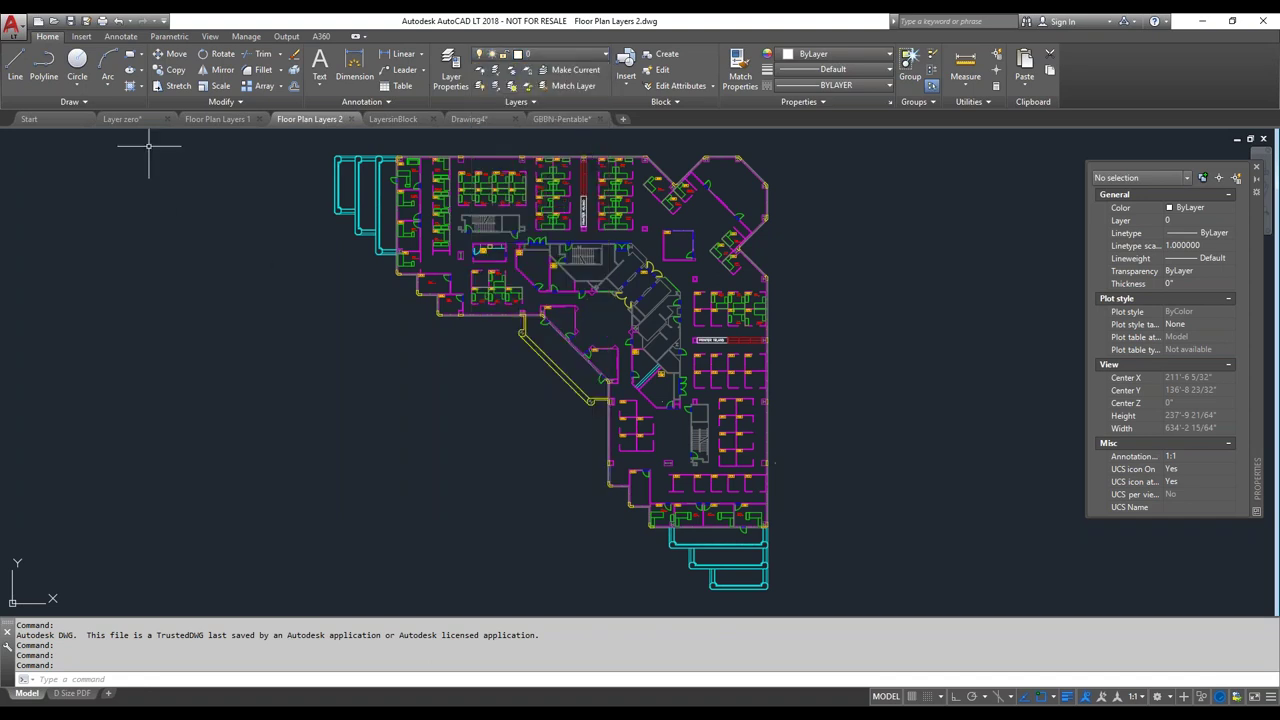
click(130, 120)
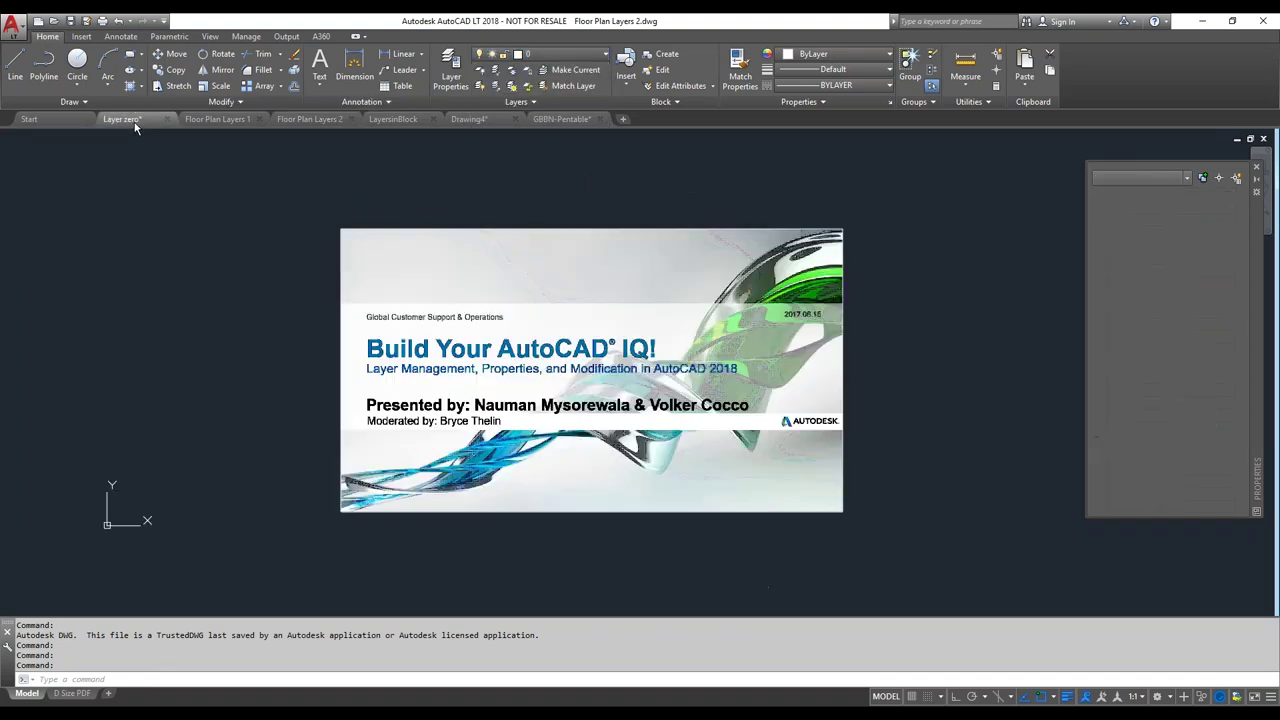
Erase the title slide image and dock the Layer Properties Manager along the left edge
click(1042, 428)
click(772, 270)
key(Delete)
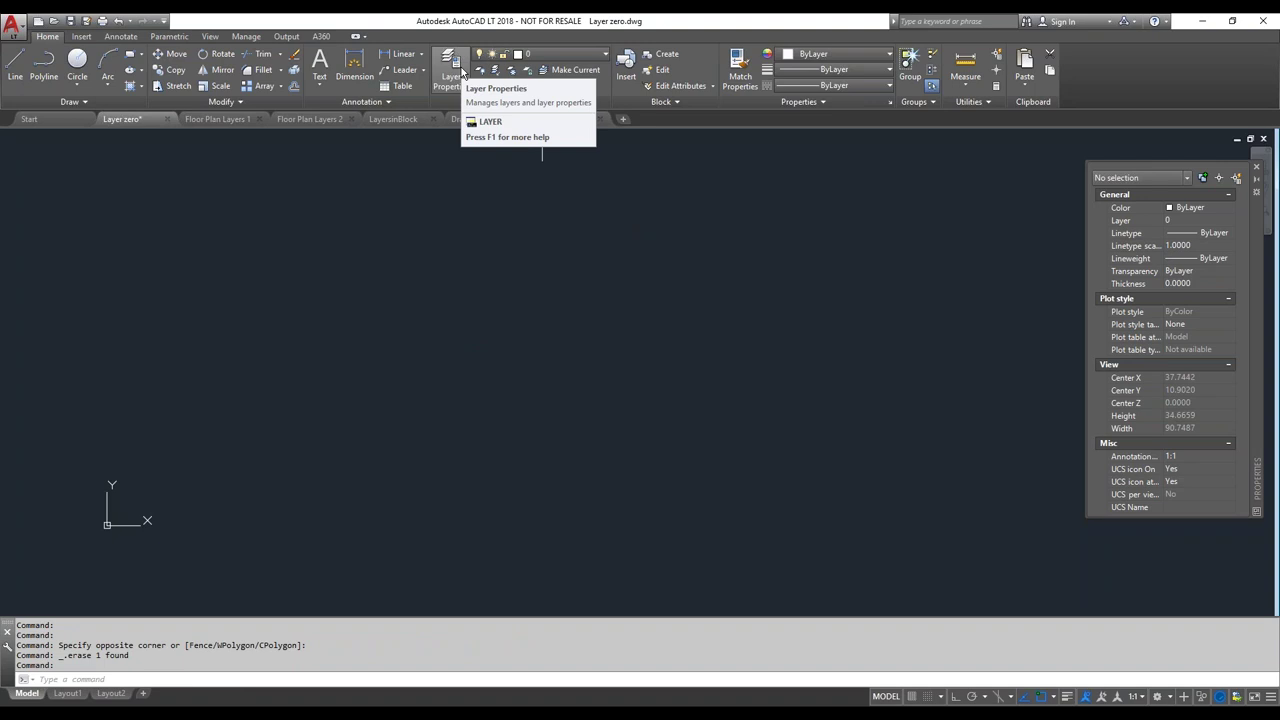
click(451, 76)
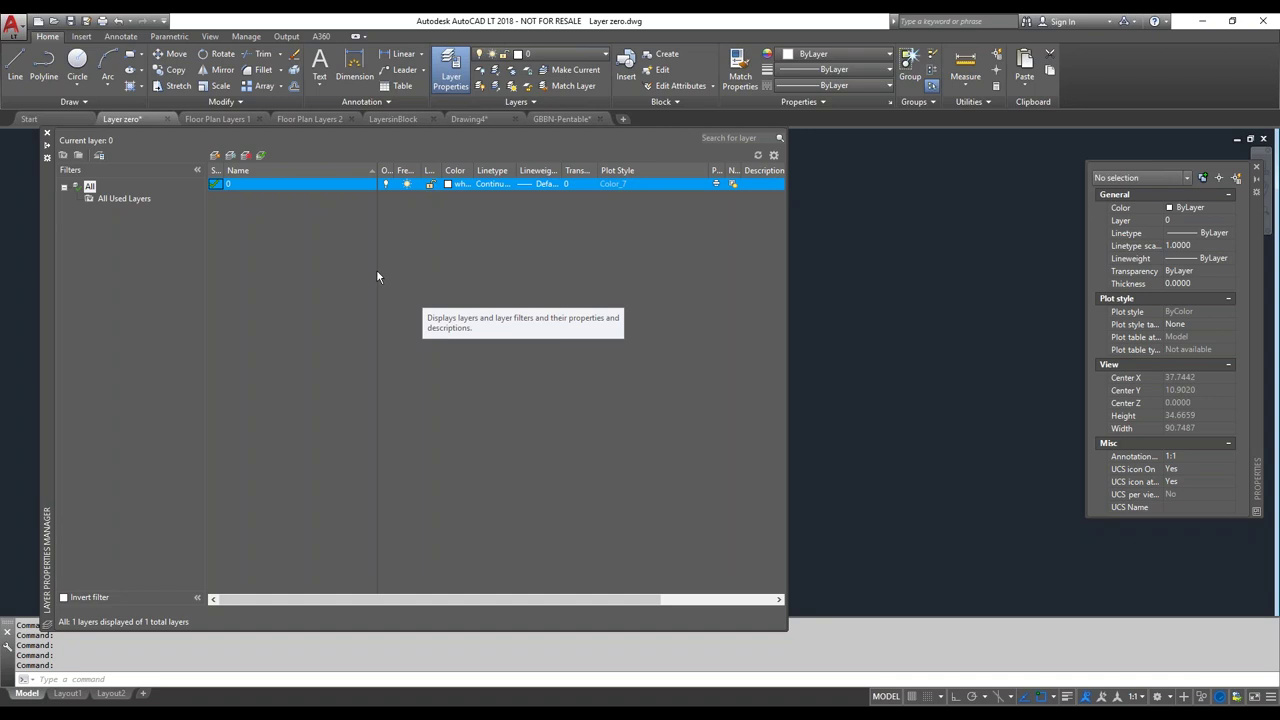
mouse_move(46, 233)
mouse_down()
mouse_move(238, 246)
mouse_move(31, 278)
mouse_move(19, 232)
mouse_up()
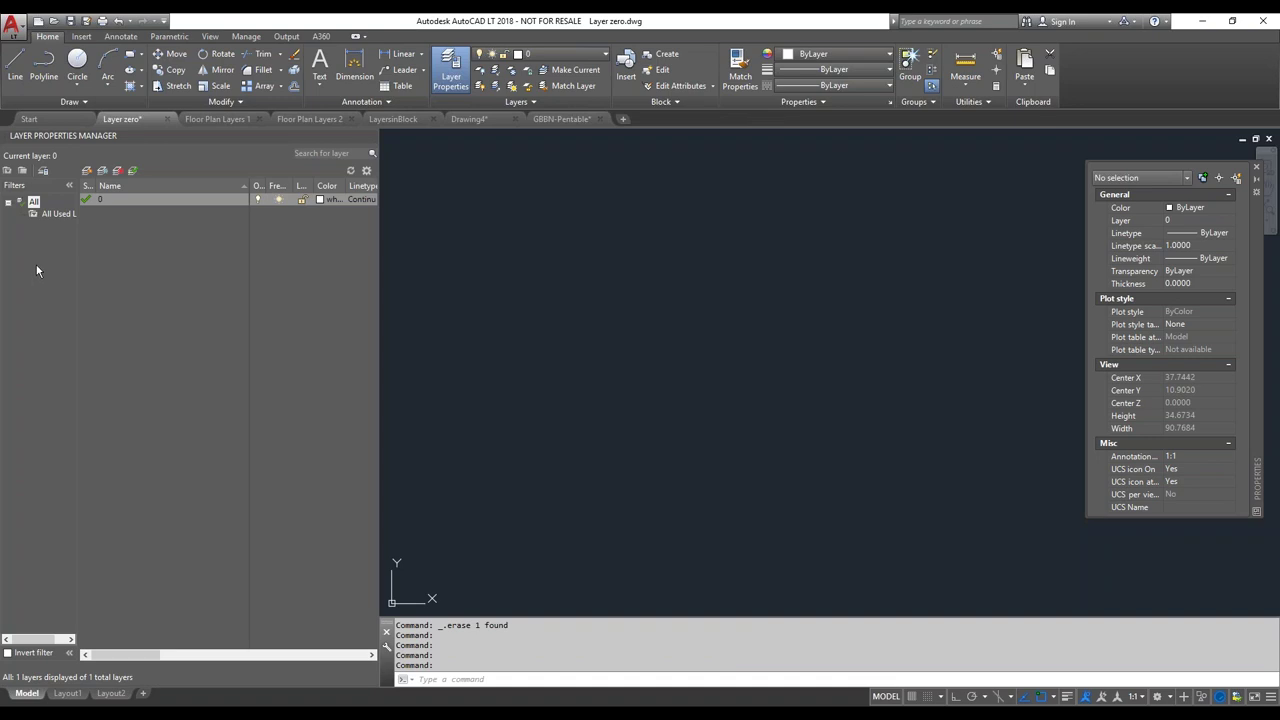
Float the Layer Properties Manager, move it down and left, and set it to auto-hide
click(103, 138)
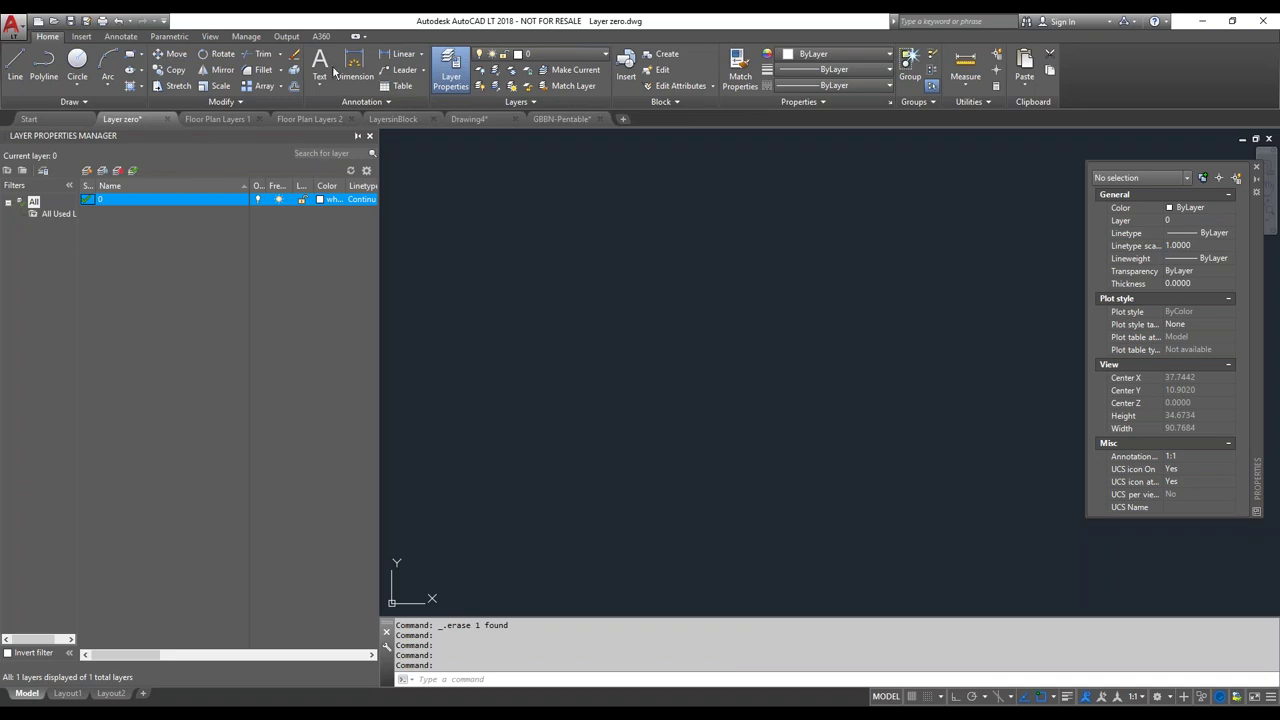
double_click(60, 135)
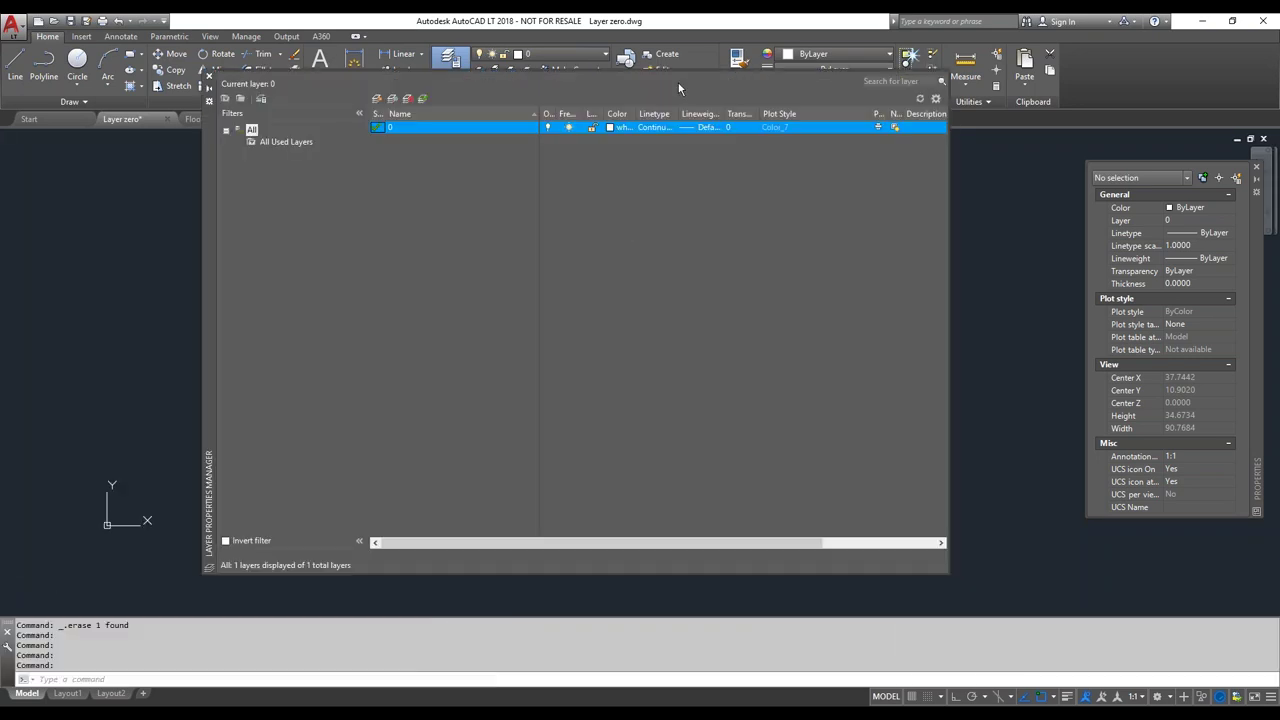
drag(209, 232, 94, 263)
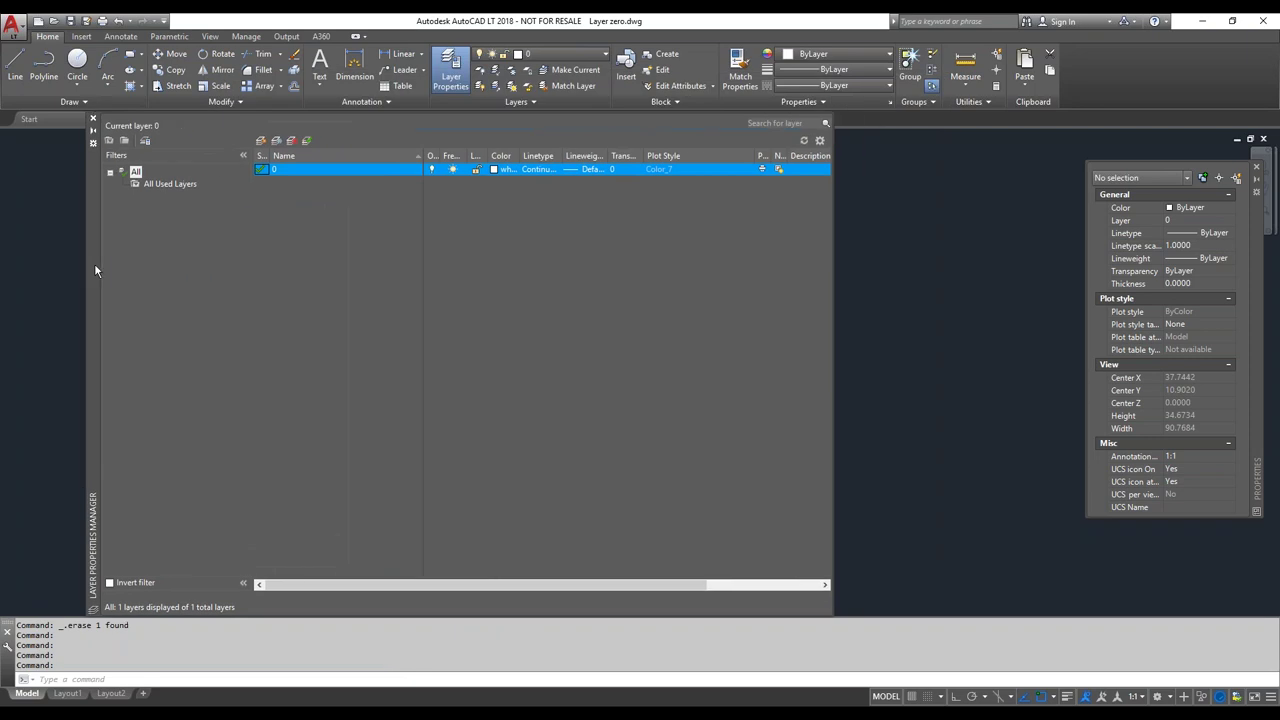
click(87, 134)
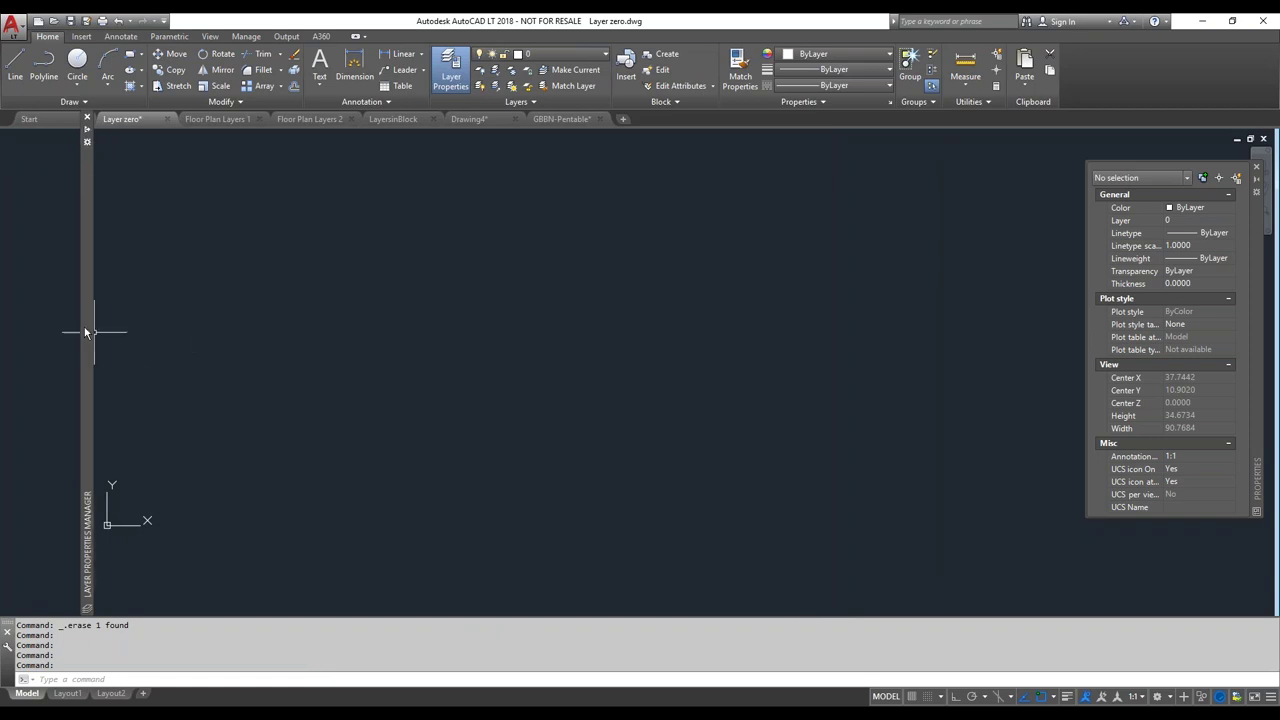
mouse_move(86, 334)
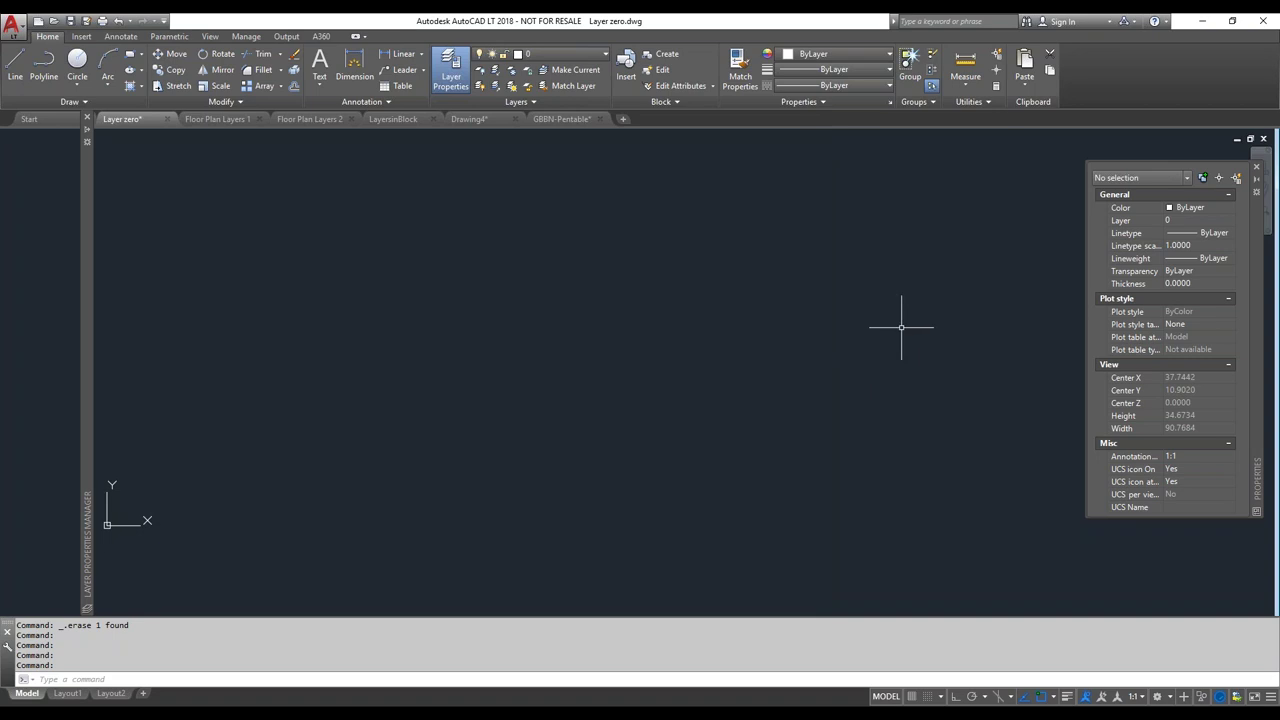
mouse_move(83, 219)
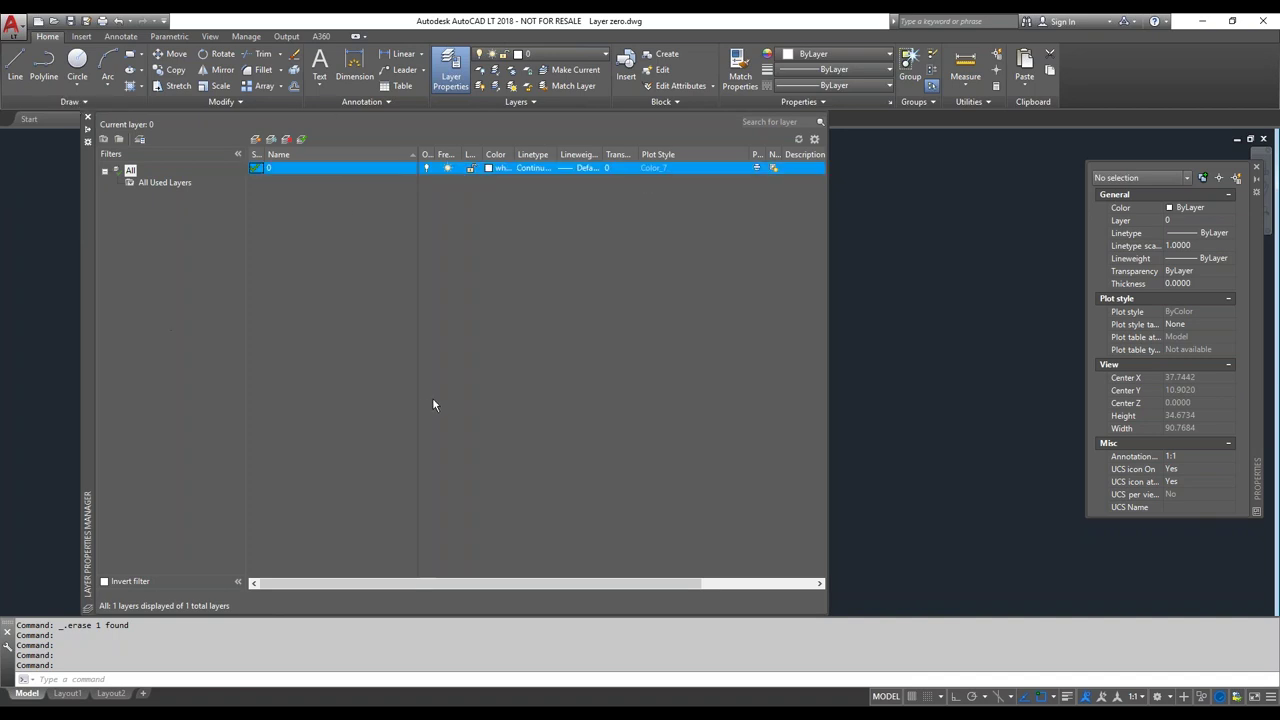
Create a new layer named Exterior
click(257, 141)
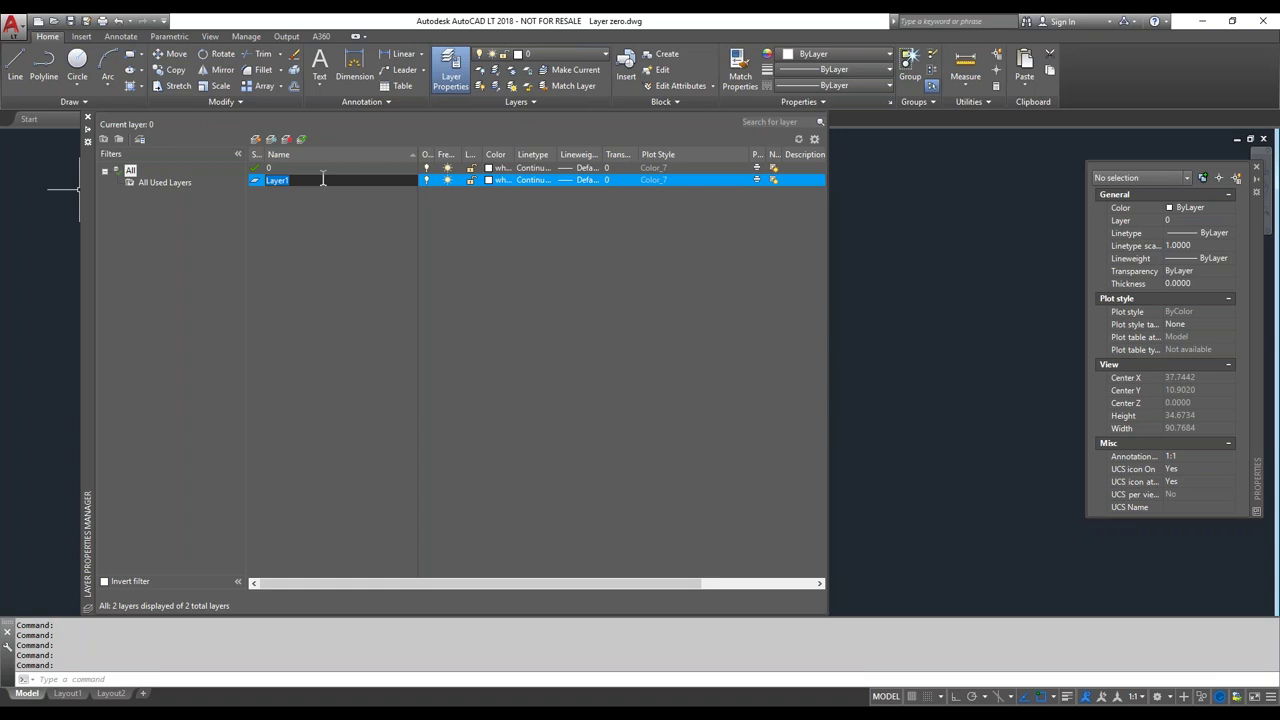
text(E)
text(xt)
text(er)
text(op)
key(BackSpace)
key(BackSpace)
text(ior)
key(Return)
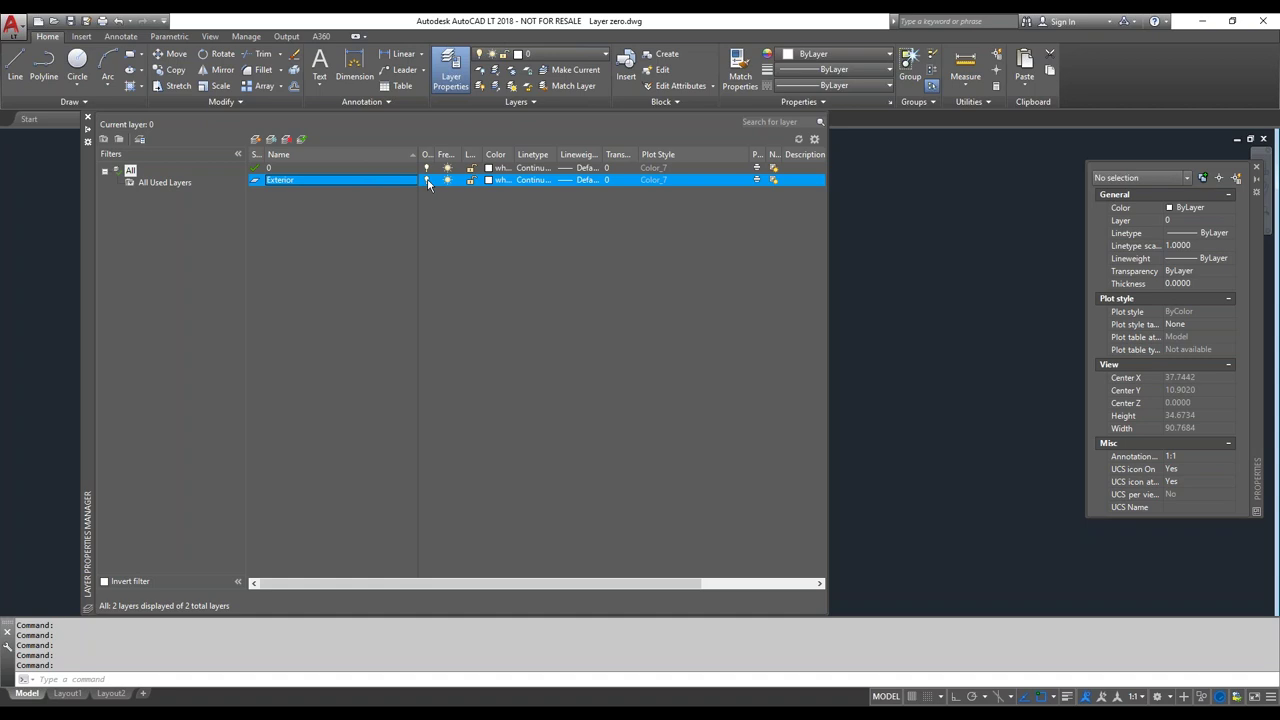
Widen the On, Lock and Color column headings so they read fully
drag(437, 156, 453, 156)
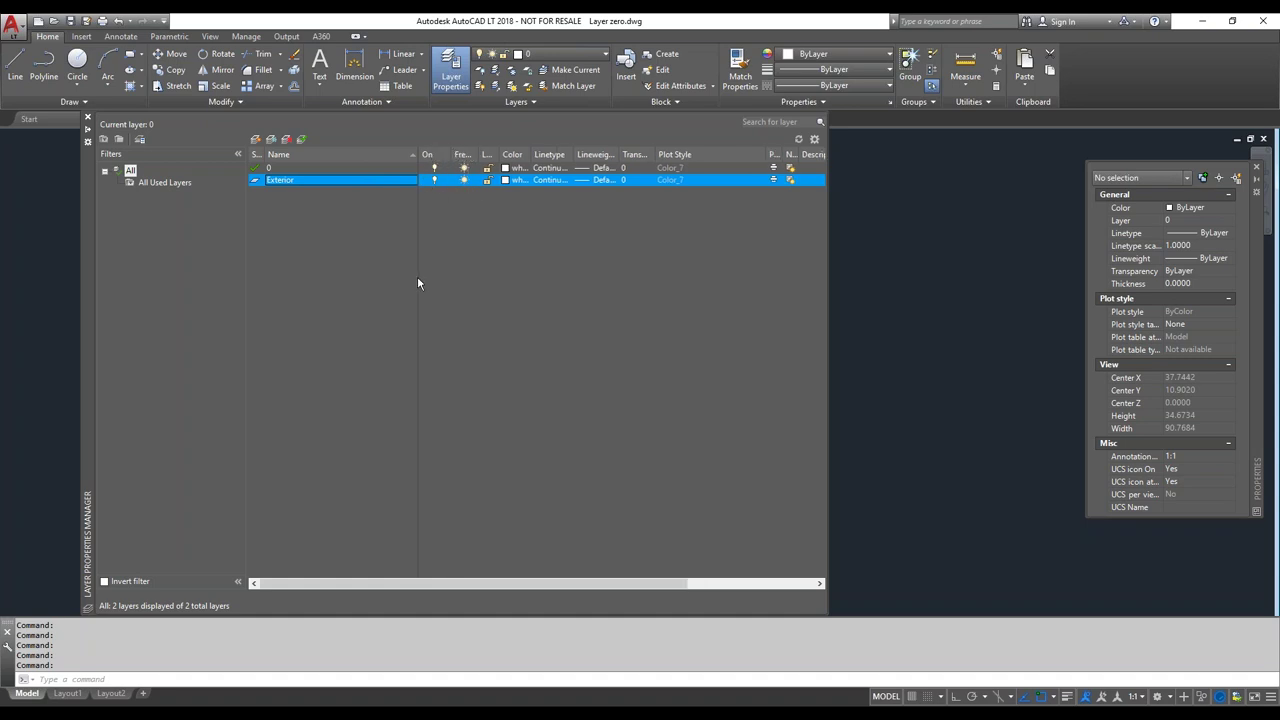
click(434, 181)
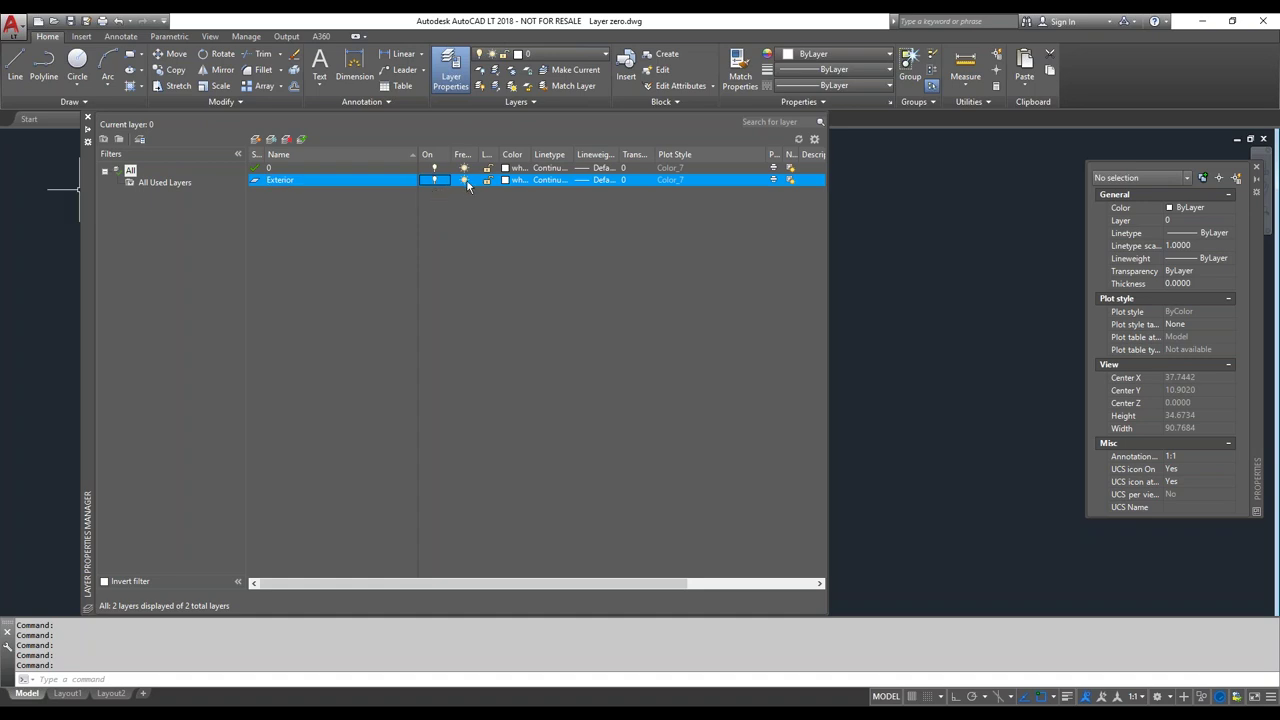
click(465, 185)
drag(497, 154, 515, 154)
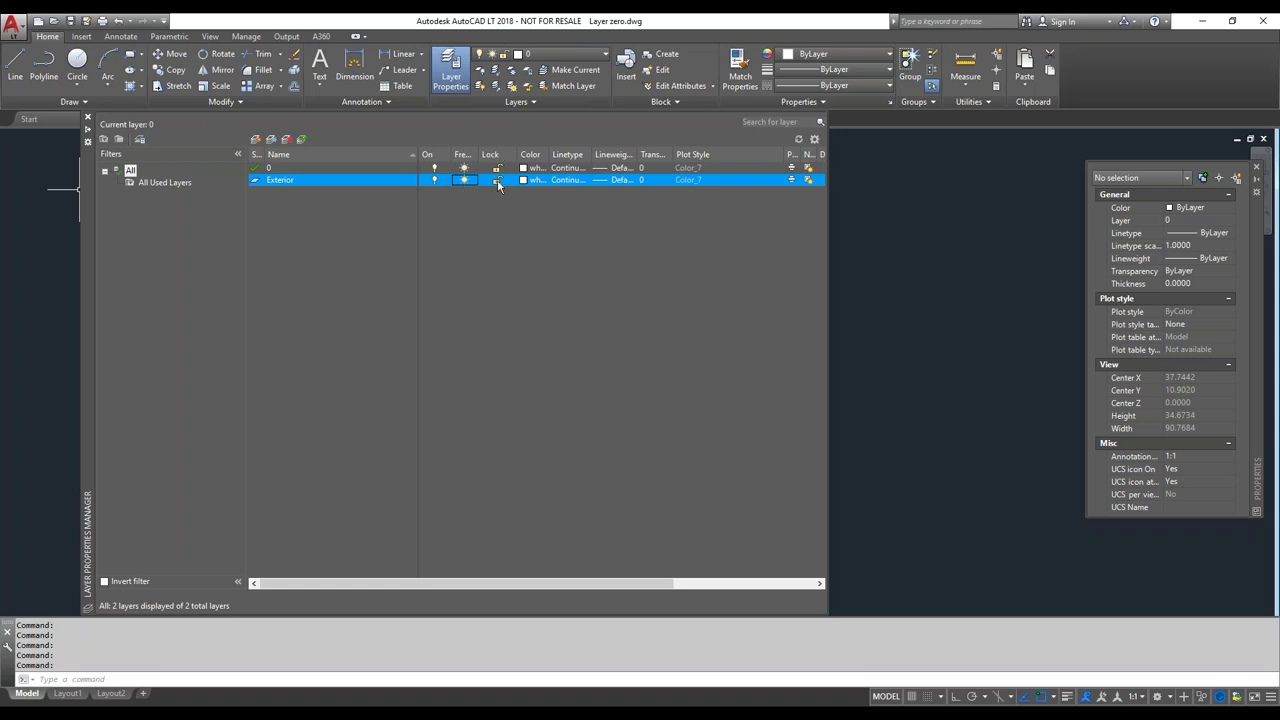
drag(549, 155, 568, 156)
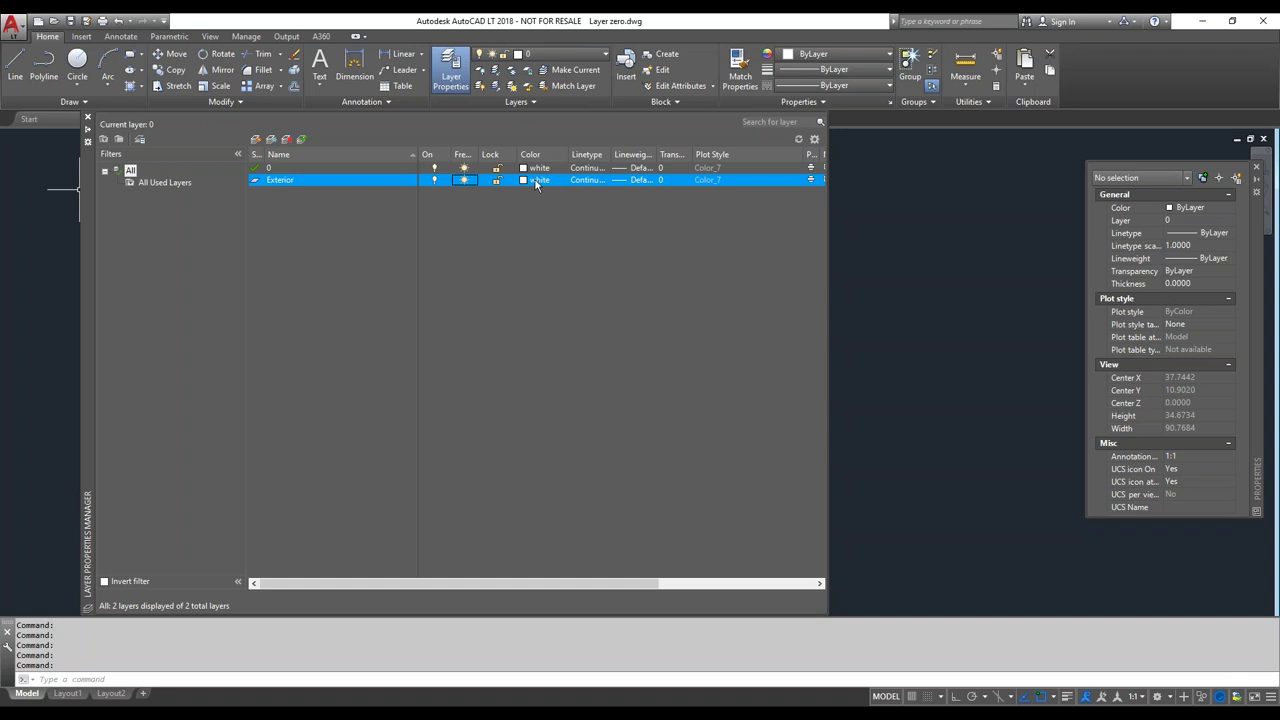
Set the Exterior layer's colour to red from the Index Color palette
click(535, 180)
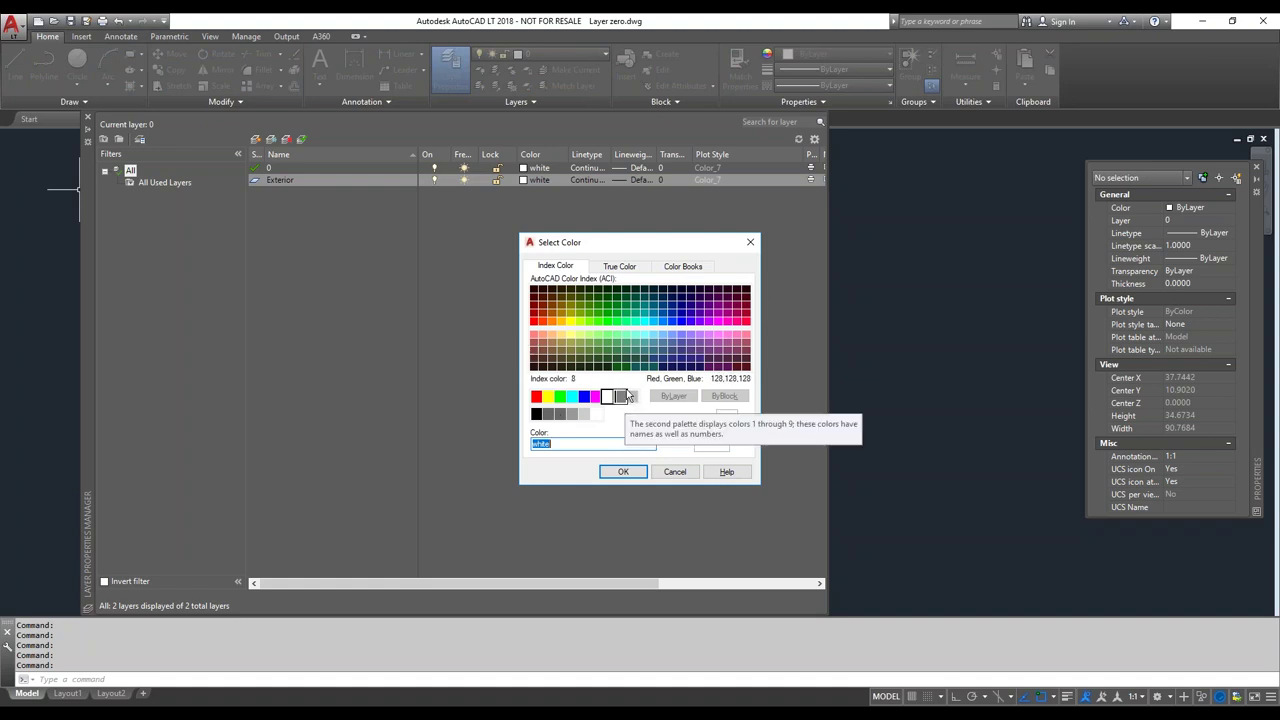
click(628, 267)
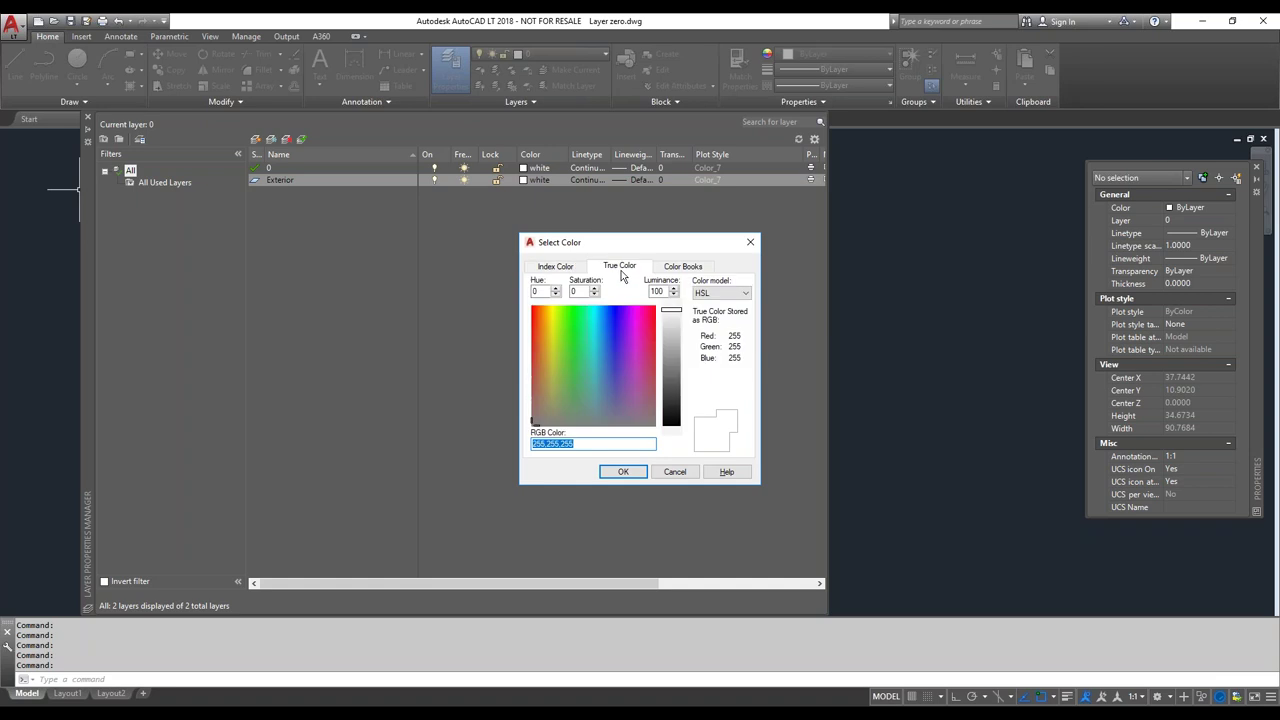
click(593, 364)
click(618, 342)
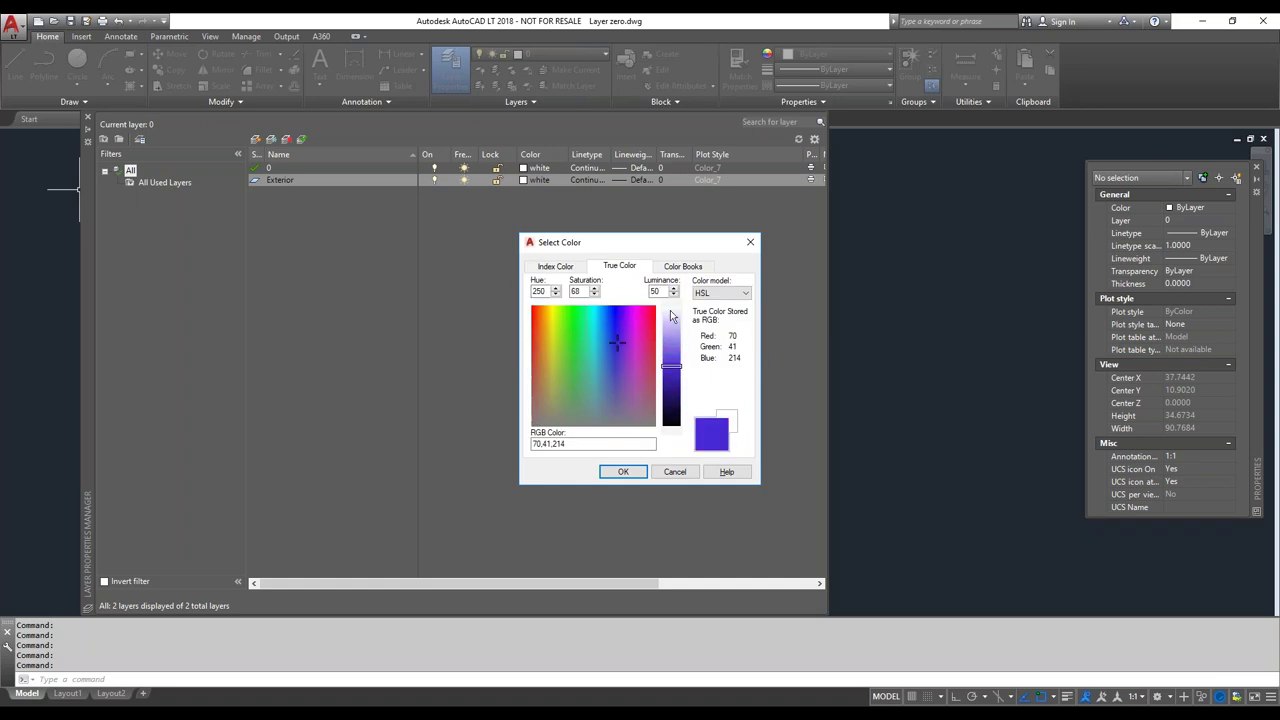
click(555, 266)
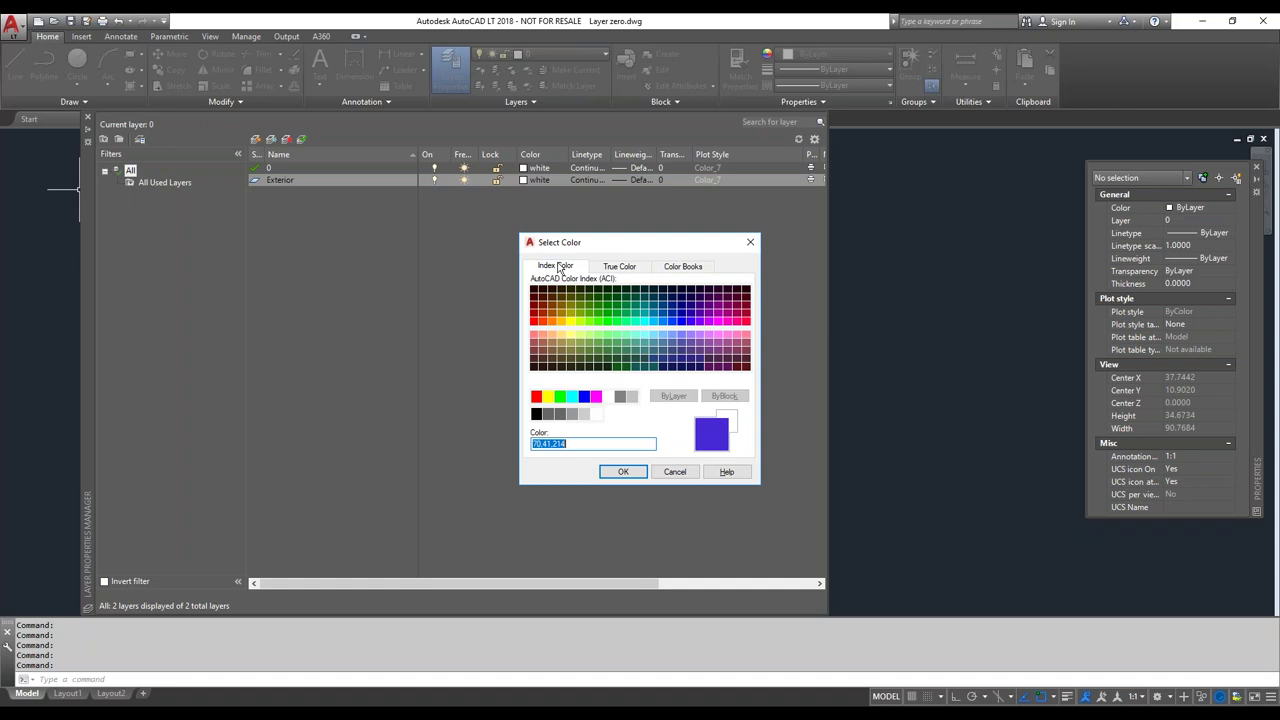
click(536, 397)
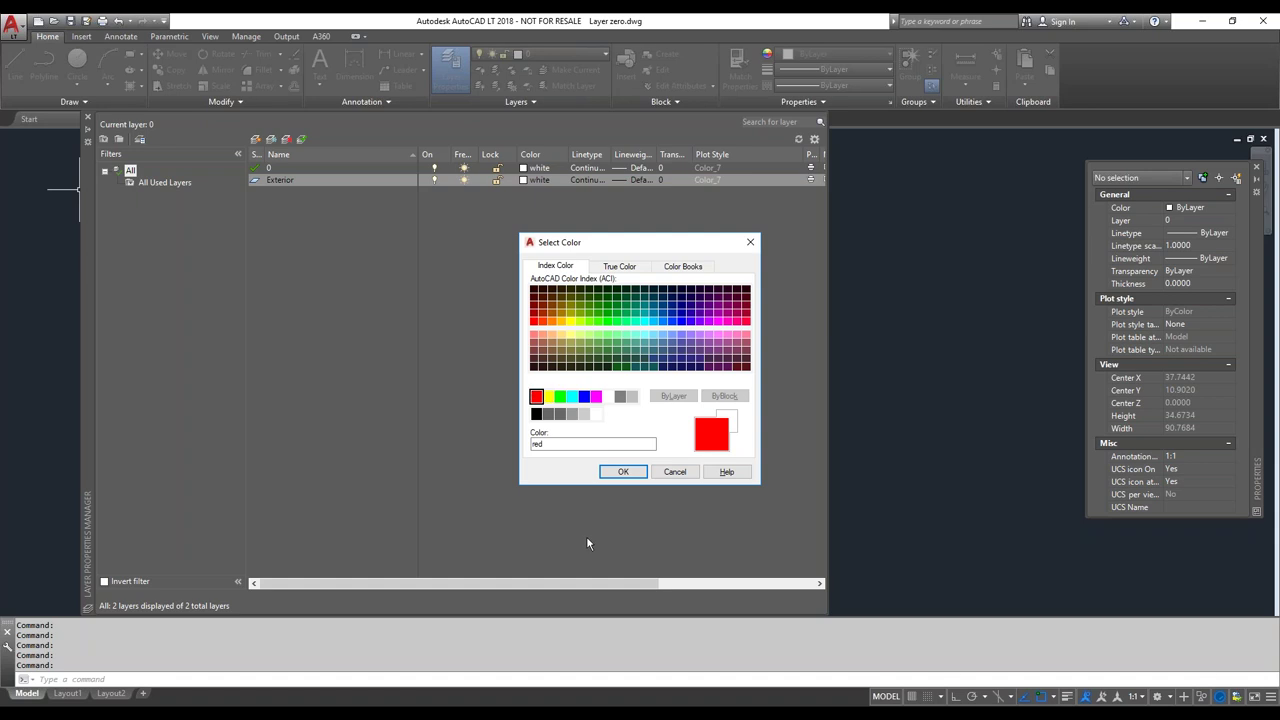
click(622, 472)
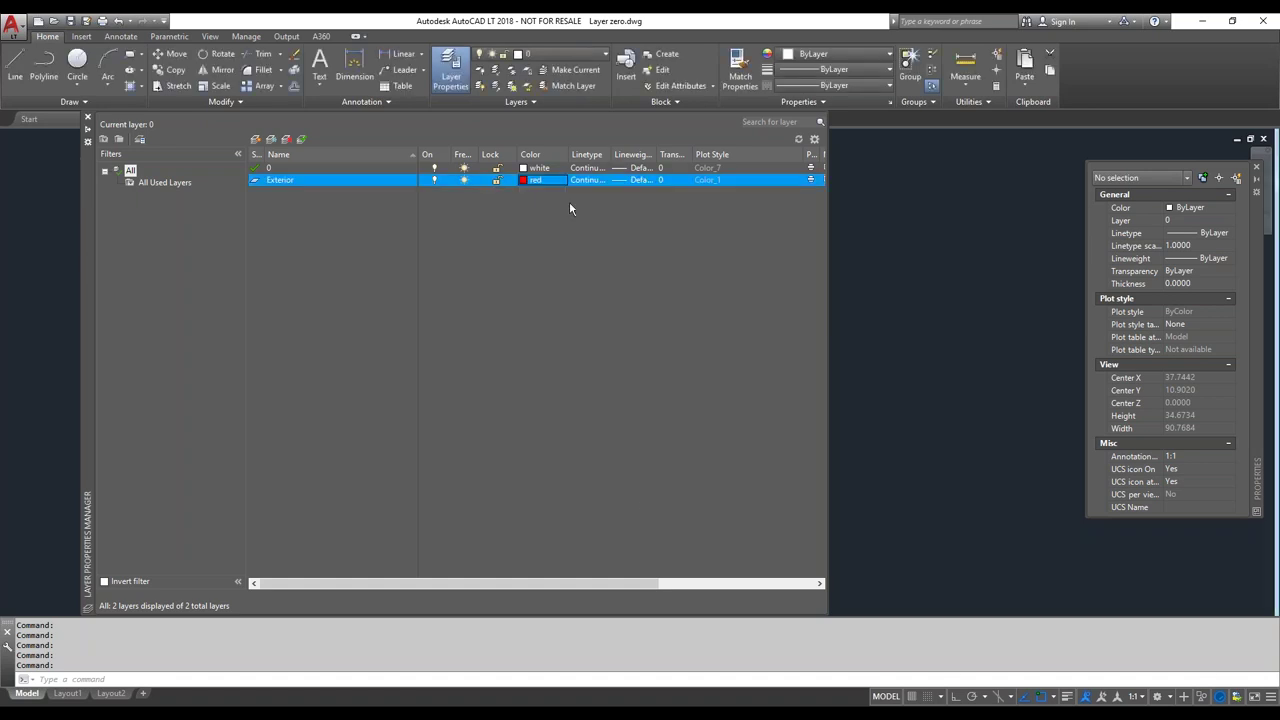
Widen the Linetype and Lineweight columns and the palette to reveal the Plot and Description columns
drag(612, 158, 651, 161)
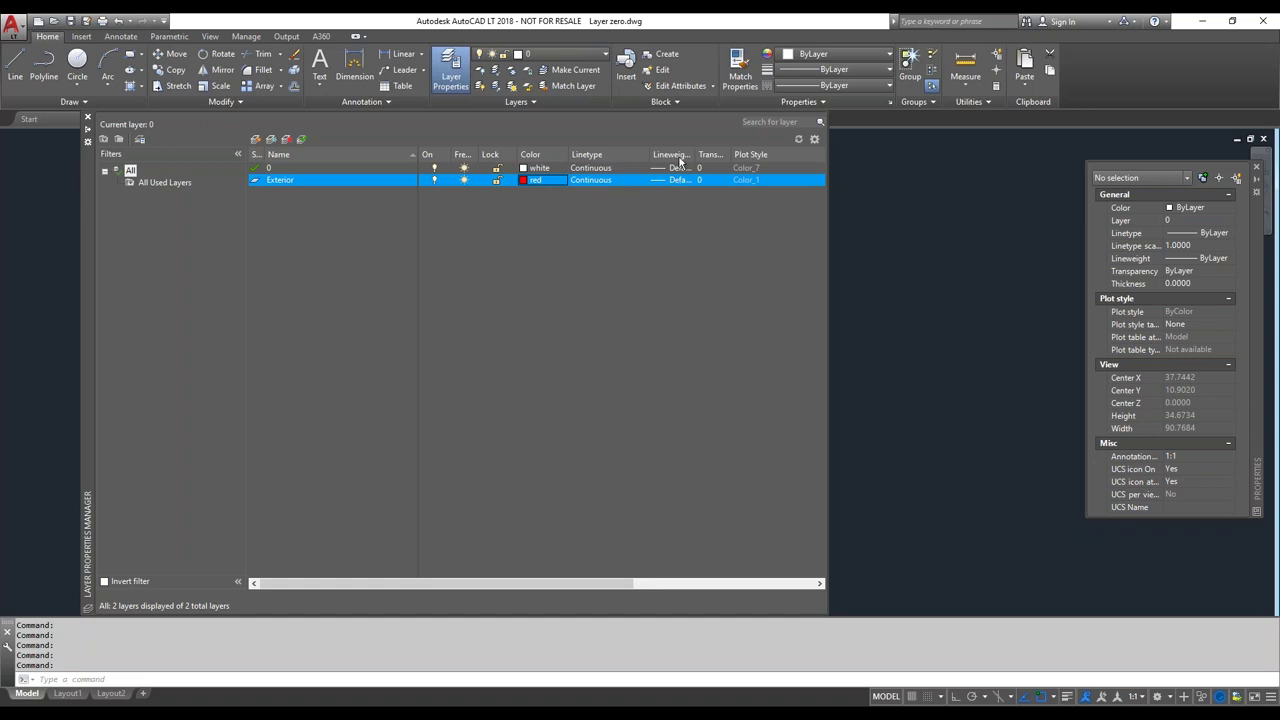
drag(694, 154, 729, 154)
right_click(826, 201)
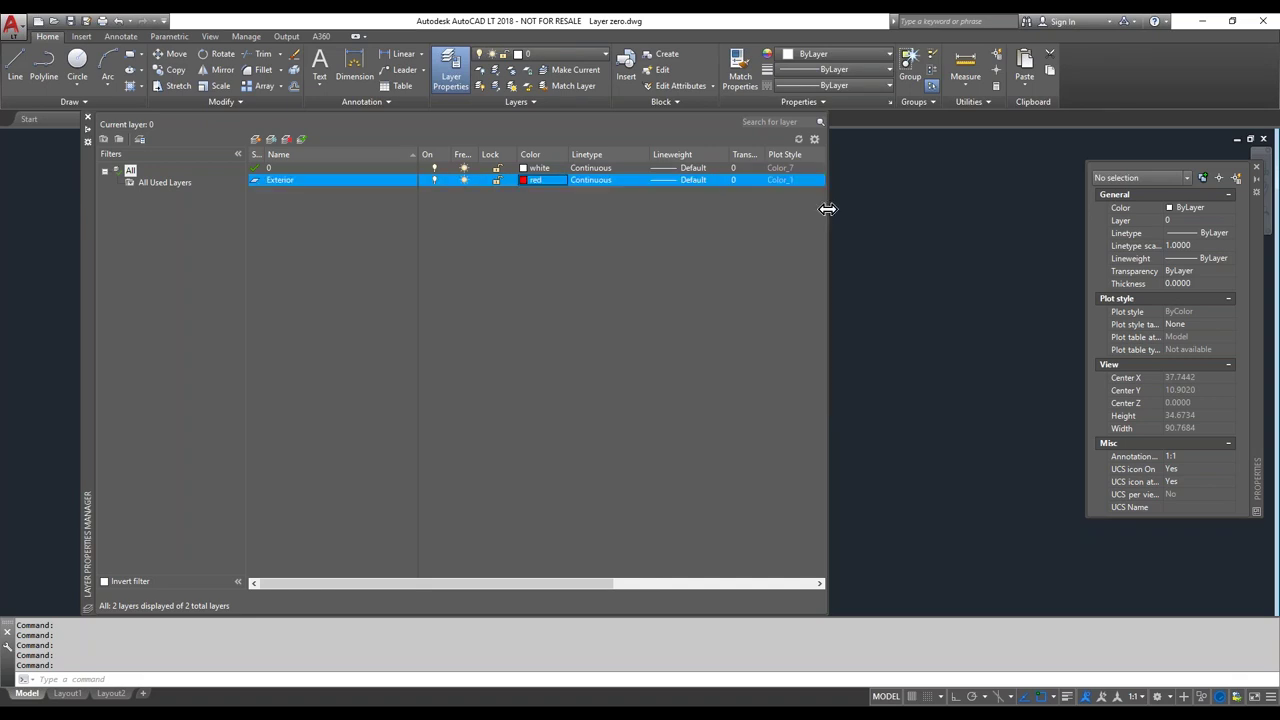
drag(828, 206, 929, 214)
drag(899, 150, 874, 210)
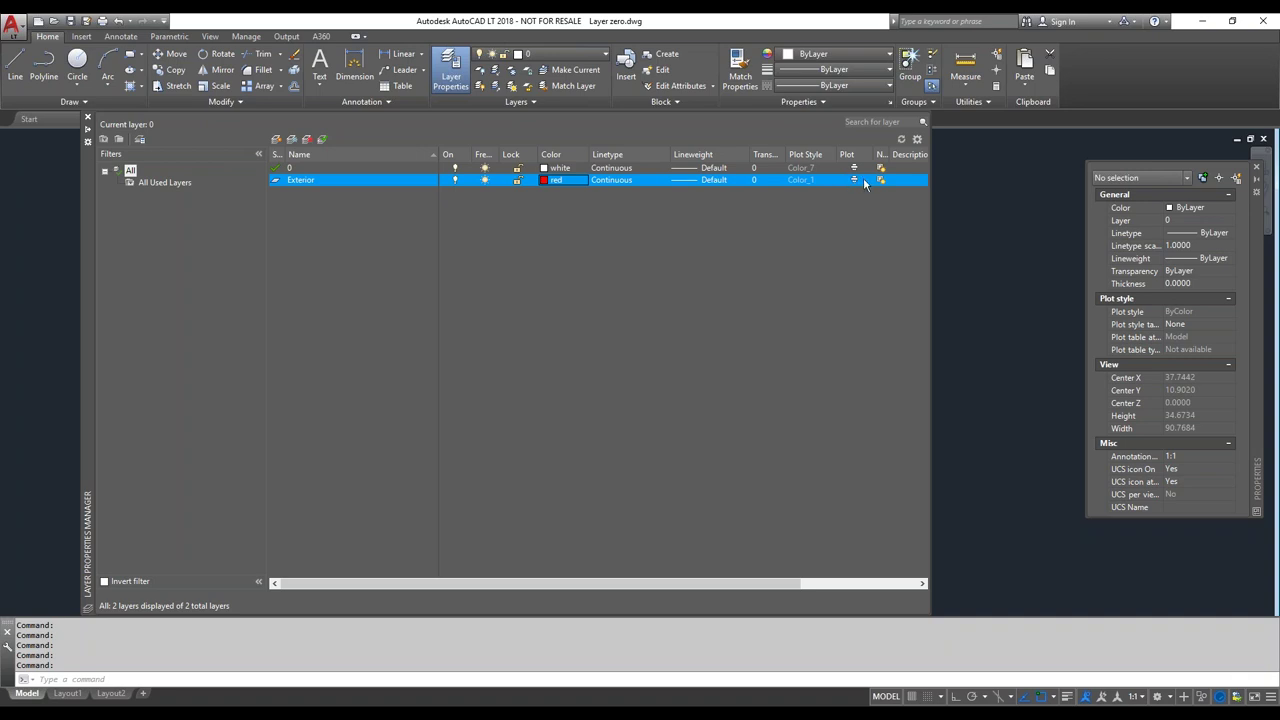
click(853, 181)
Add a third layer named Interior, colour it cyan, and bring up its linetype list
click(278, 141)
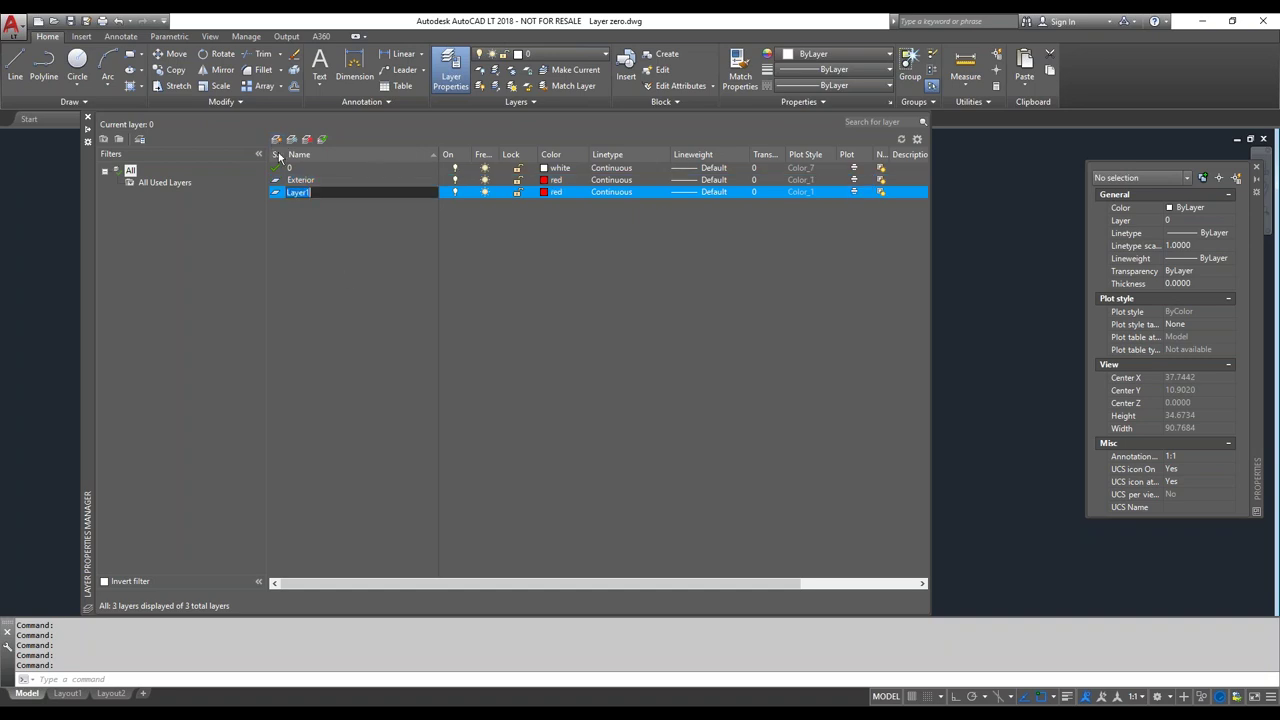
key(BackSpace)
click(519, 194)
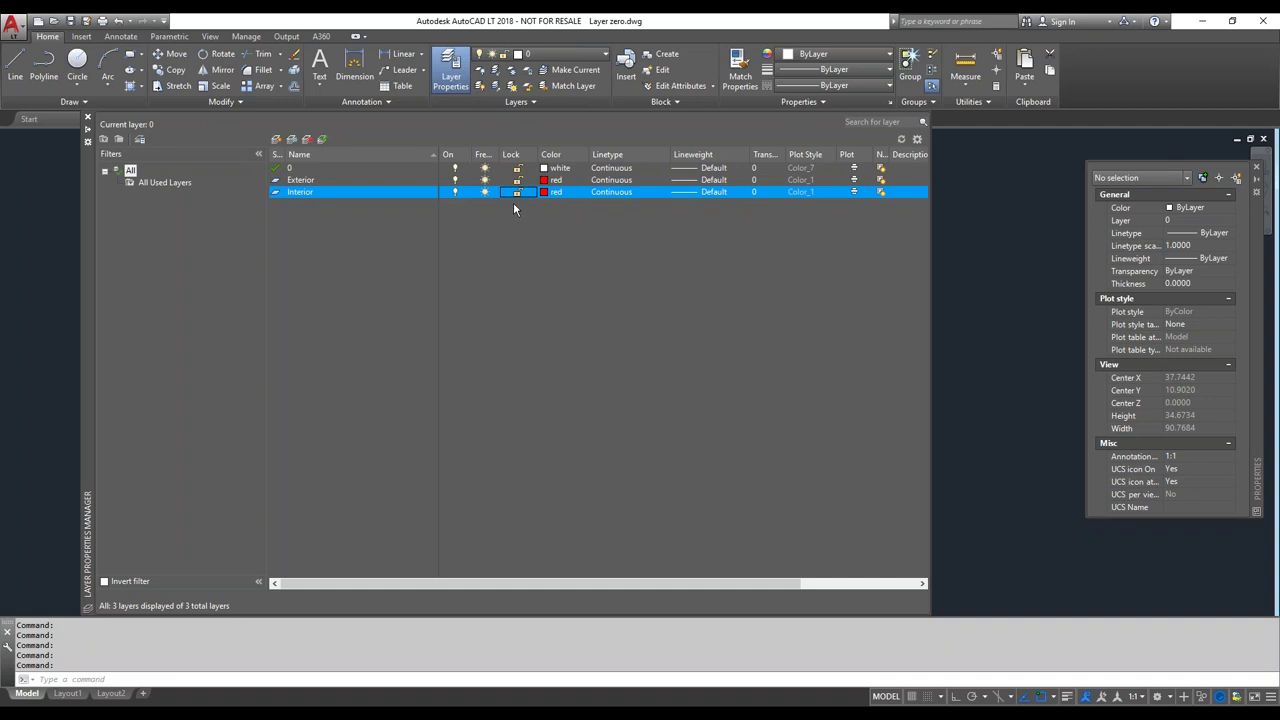
click(552, 192)
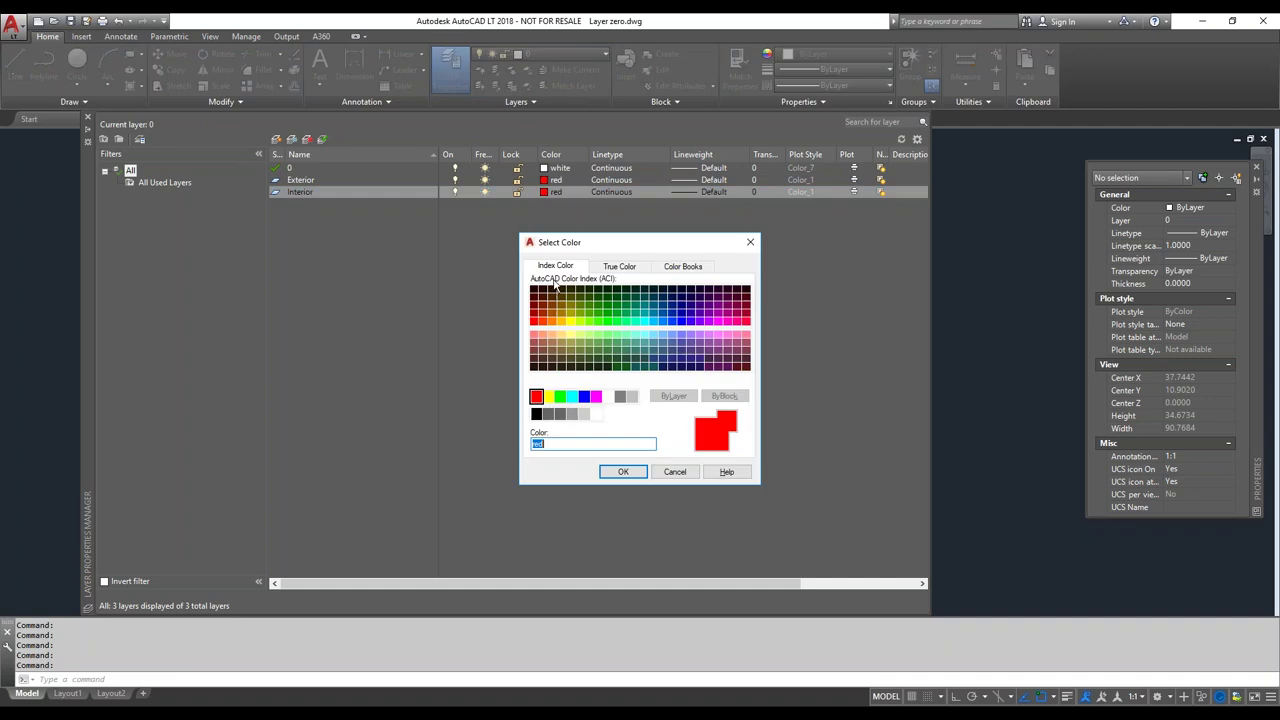
click(573, 396)
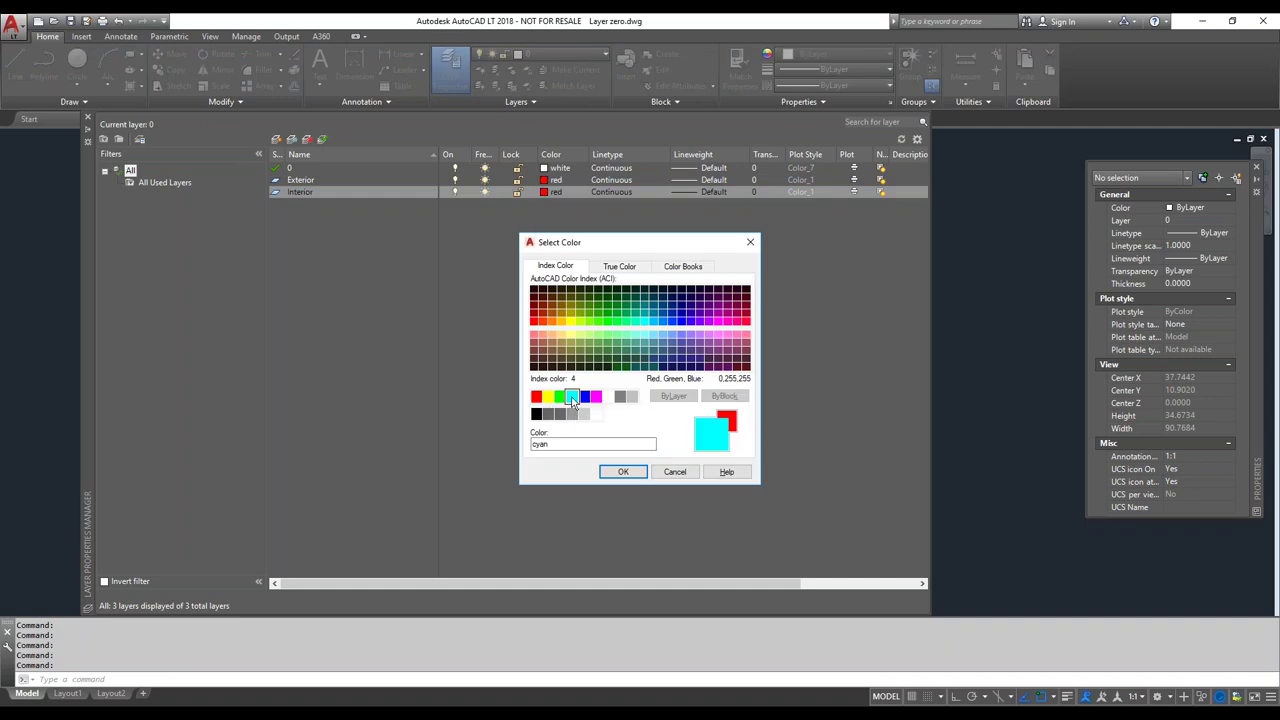
click(622, 472)
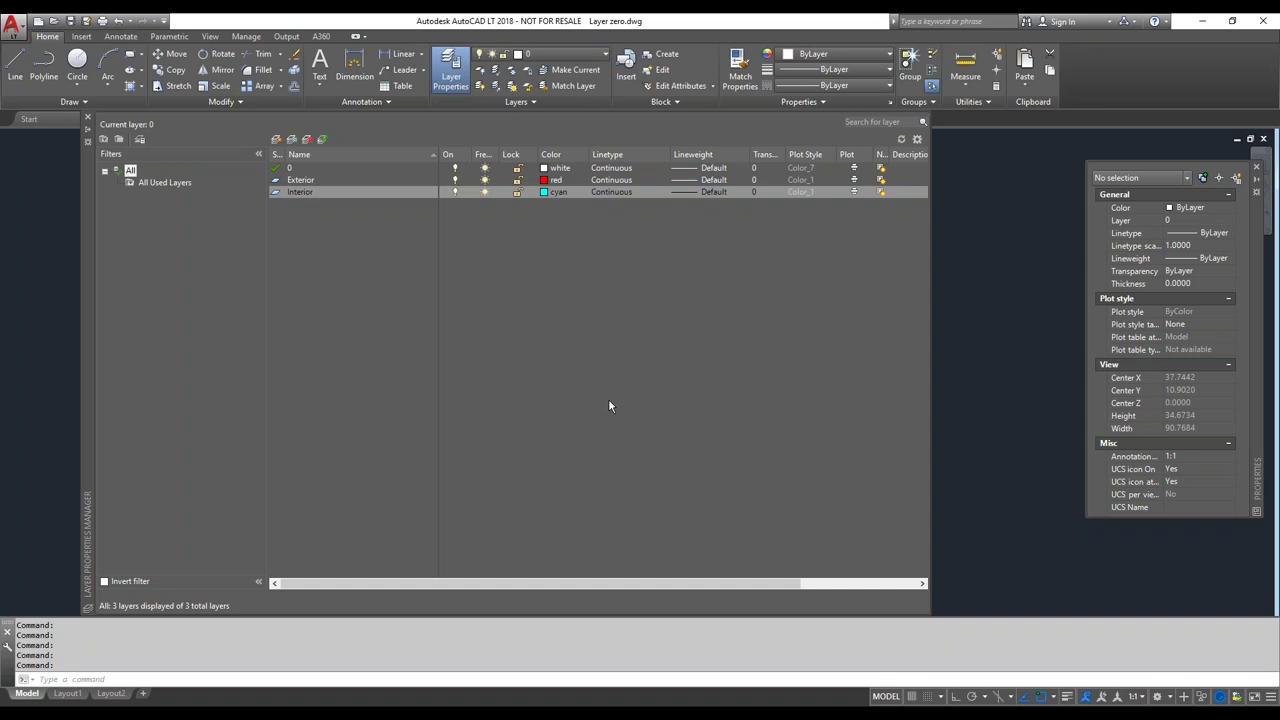
click(619, 193)
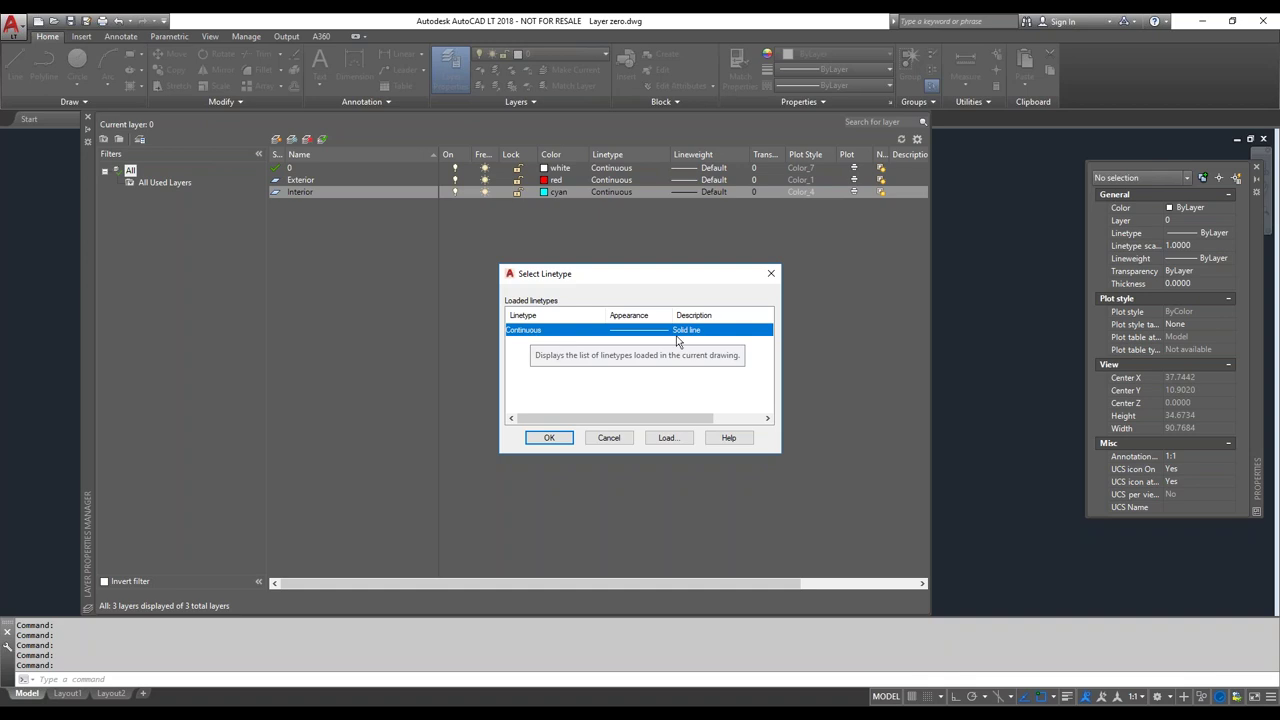
Load the BATTING, BORDER, CENTER, CENTER2, DASHDOTX2, DASHED2, HIDDEN and HIDDEN2 linetypes
click(674, 444)
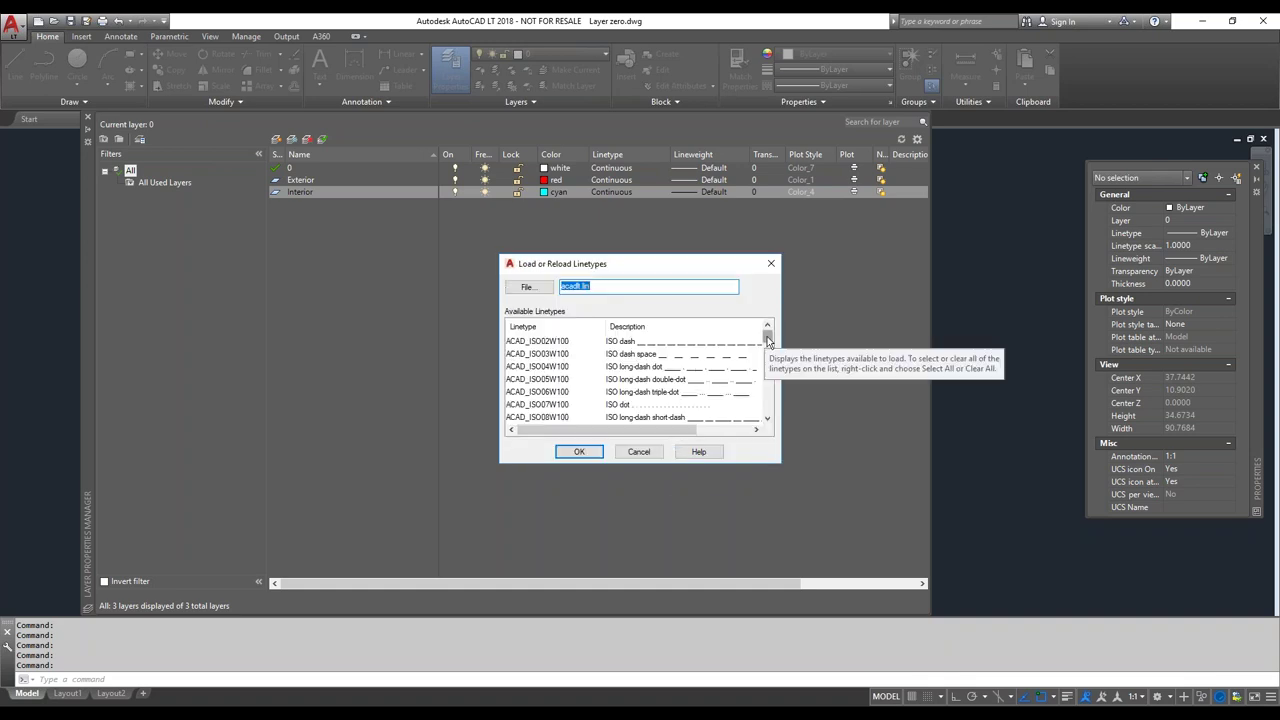
drag(777, 464, 798, 606)
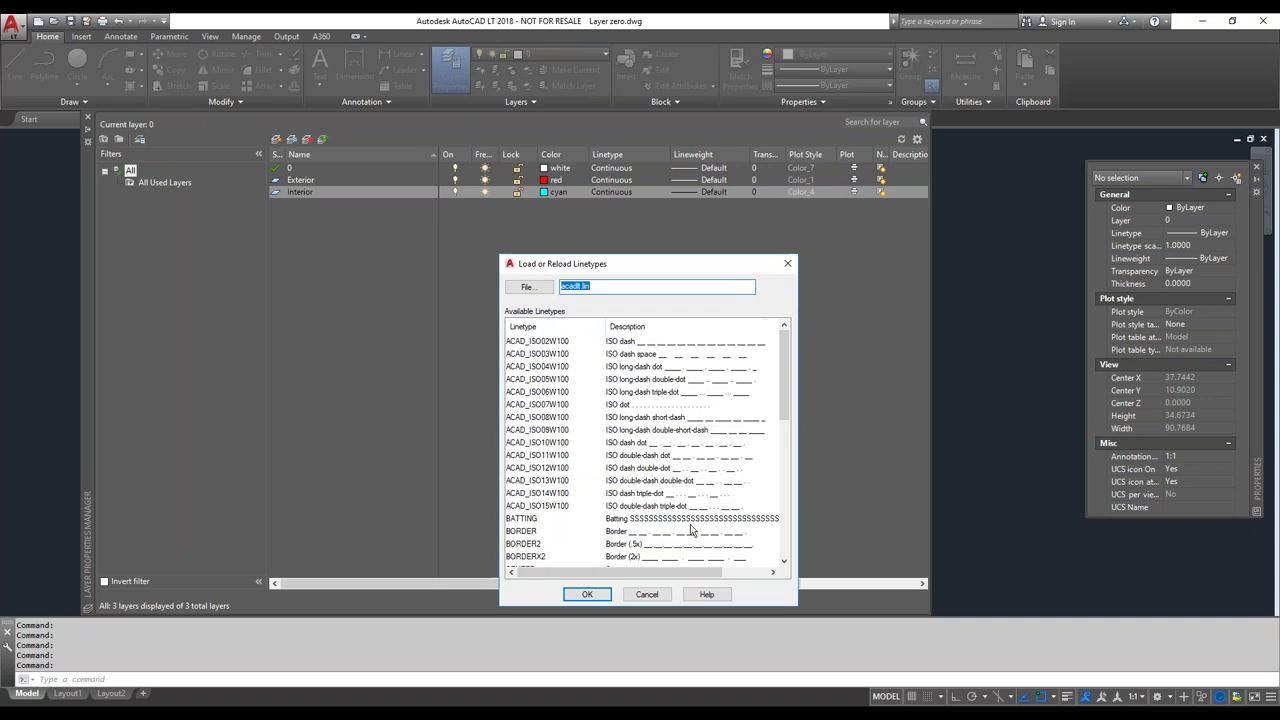
click(552, 367)
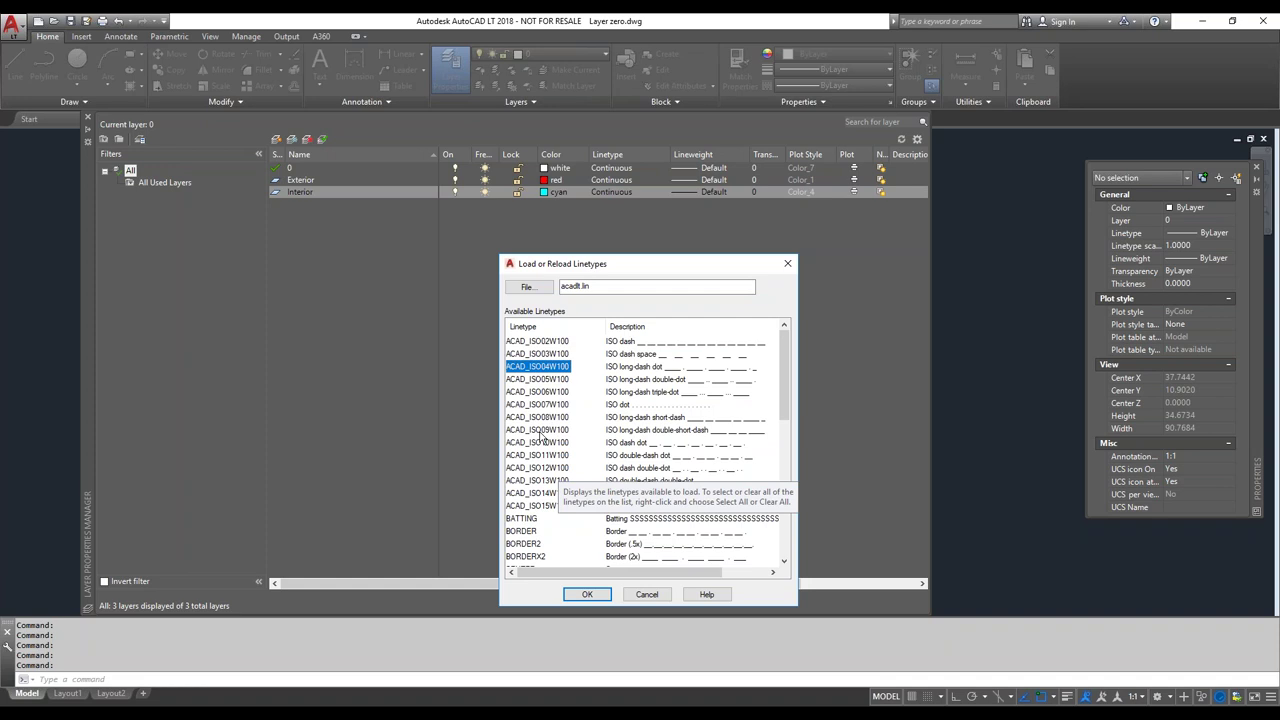
click(543, 519)
scroll(556, 540, down, 4)
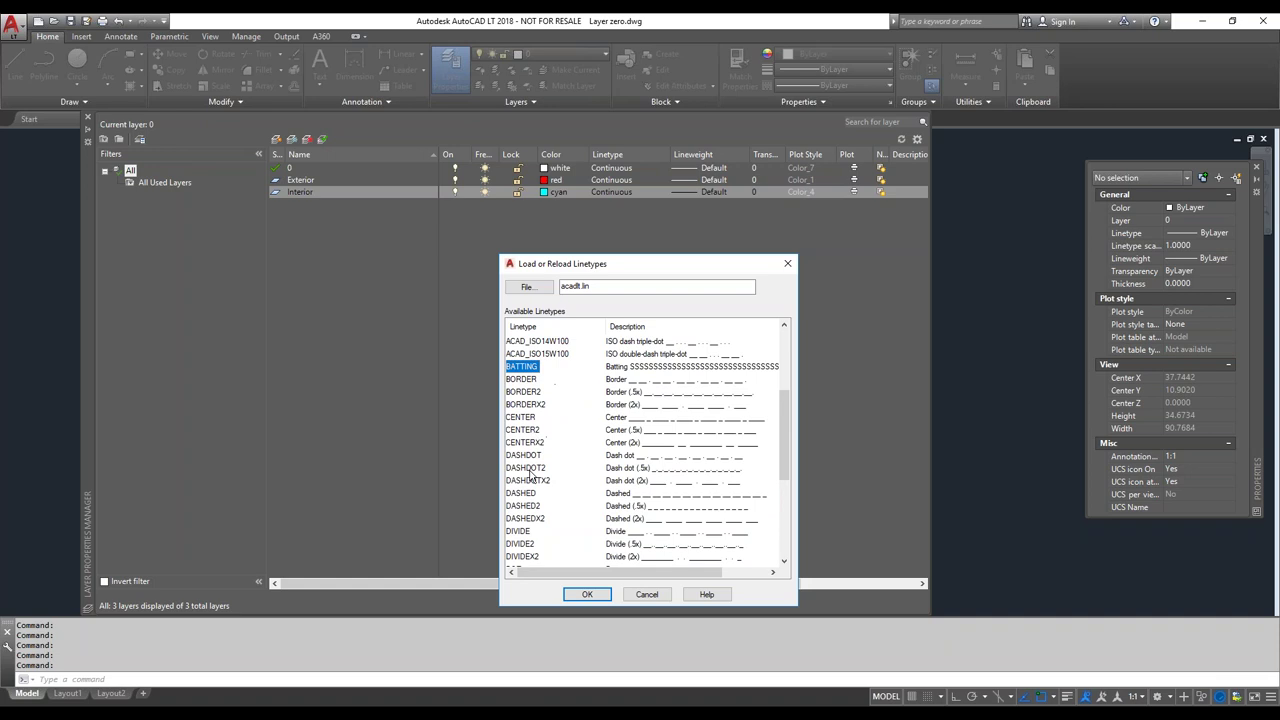
shift+click(530, 432)
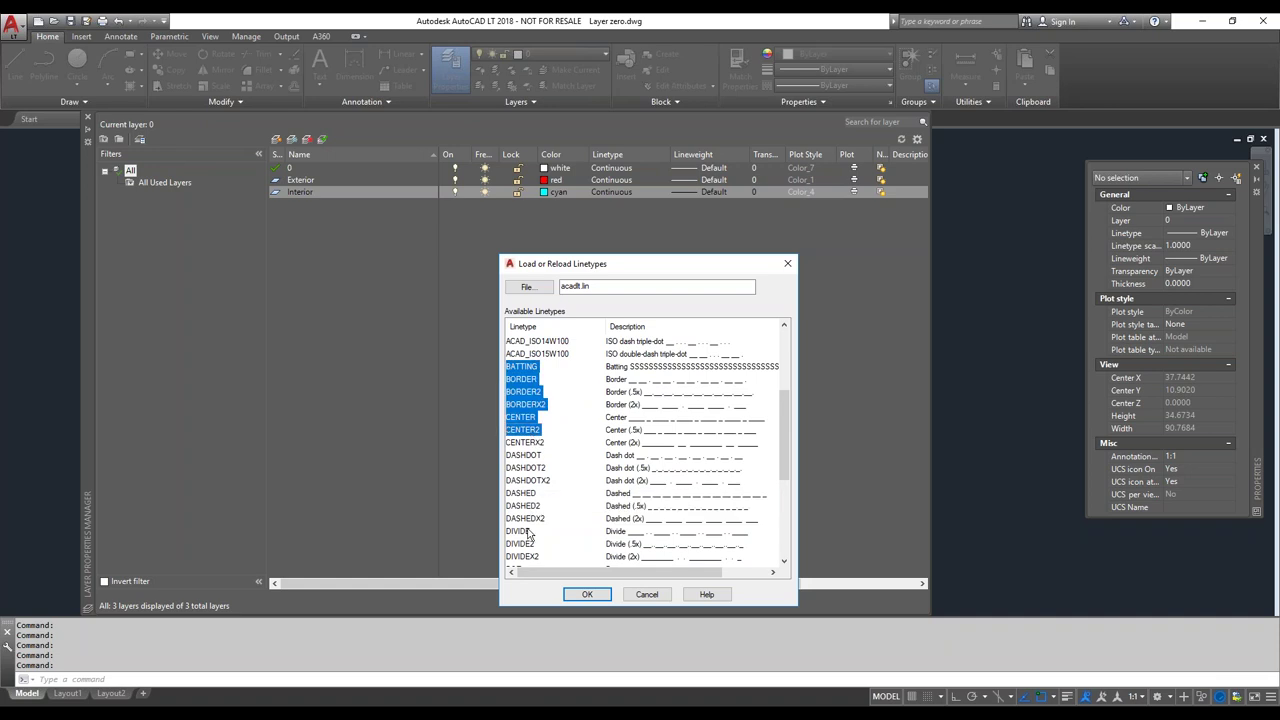
ctrl+click(546, 392)
ctrl+click(546, 404)
ctrl+click(527, 482)
ctrl+click(529, 506)
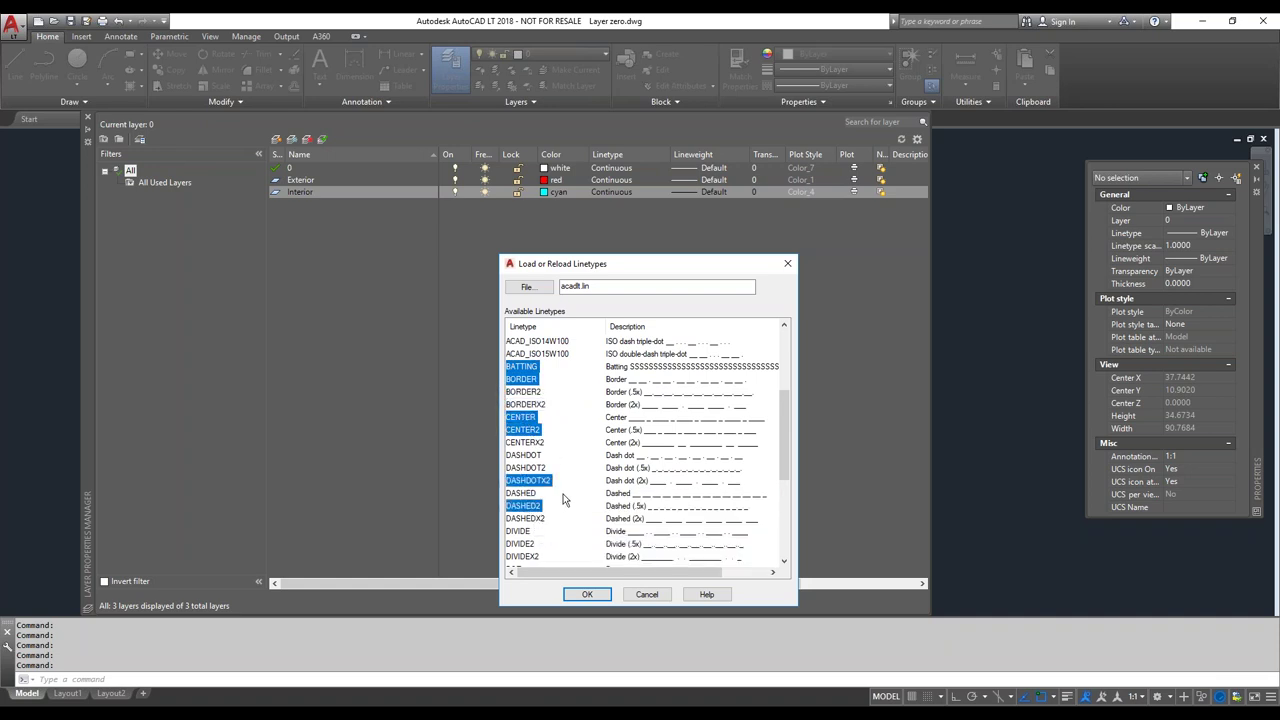
scroll(557, 522, down, 5)
ctrl+click(528, 467)
ctrl+click(528, 455)
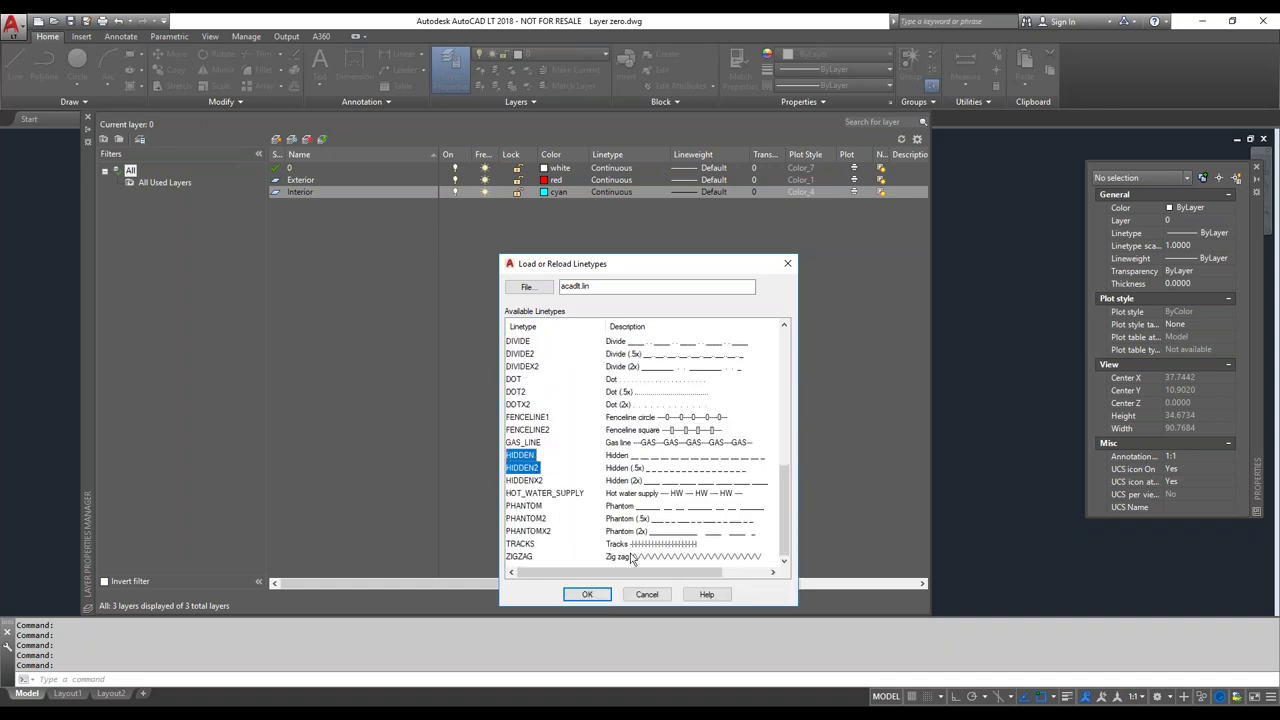
click(586, 595)
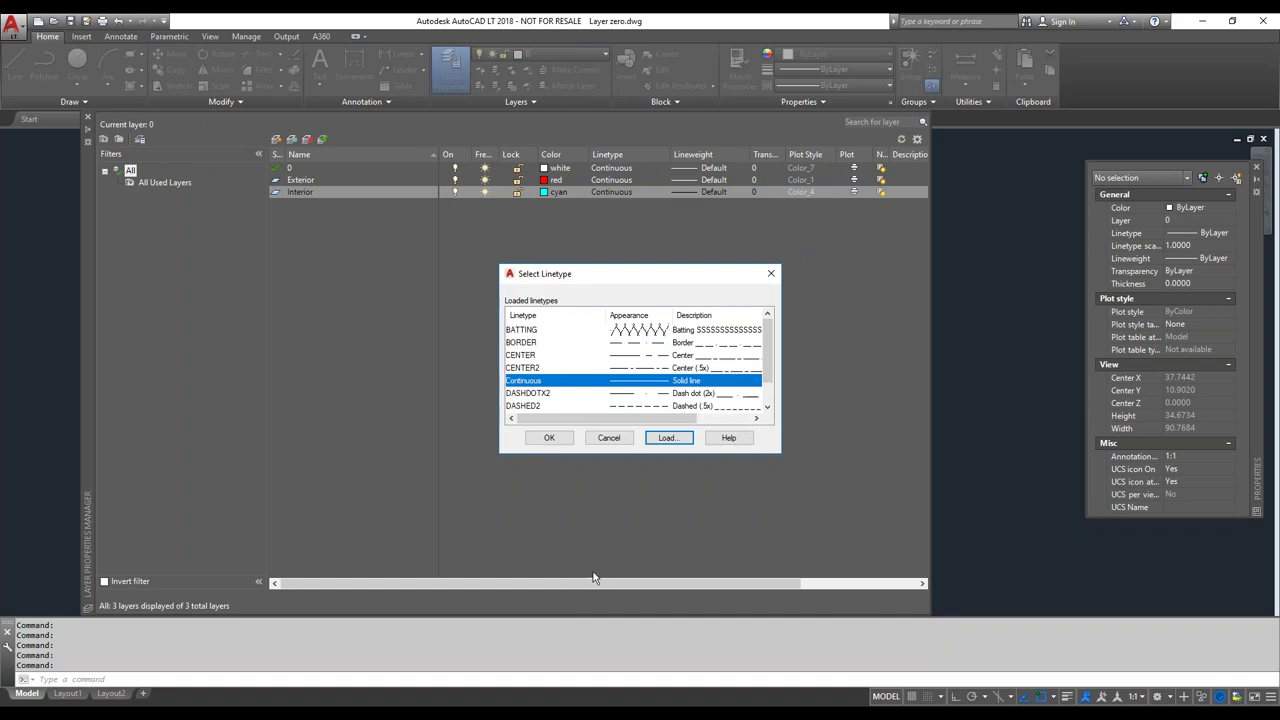
Load the HIDDENX2 linetype as well
click(668, 442)
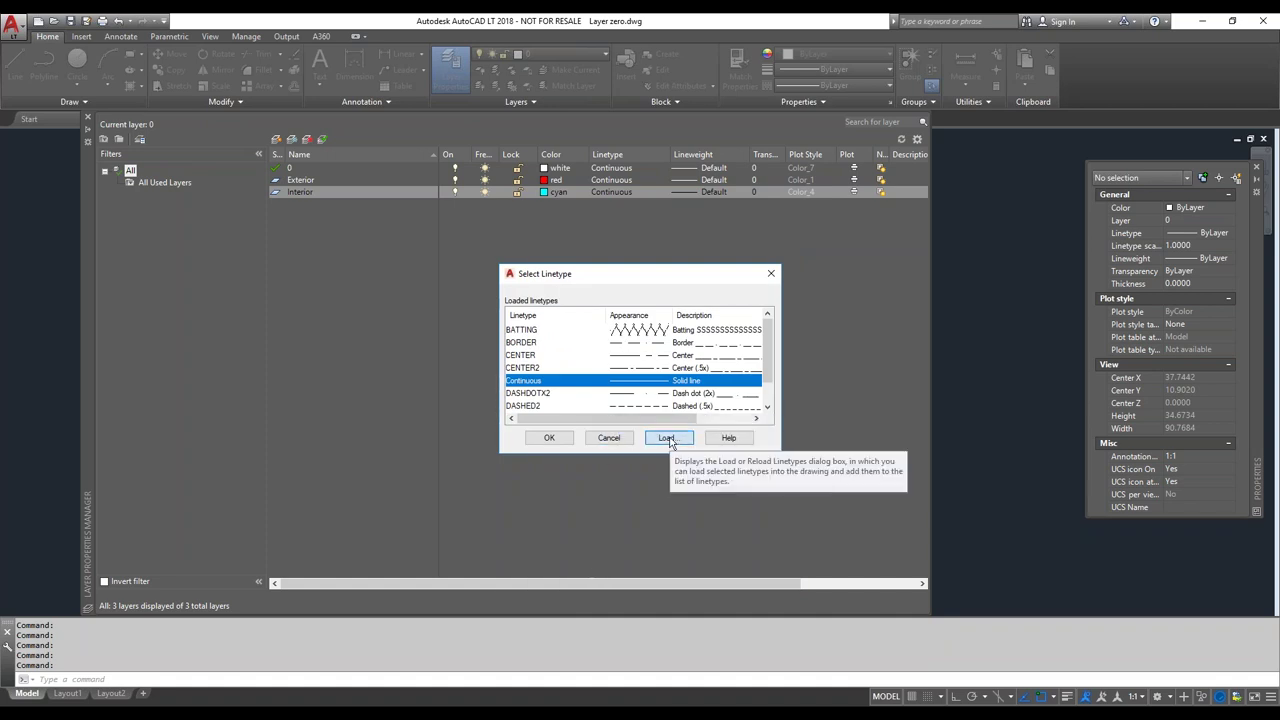
click(668, 440)
scroll(548, 483, down, 6)
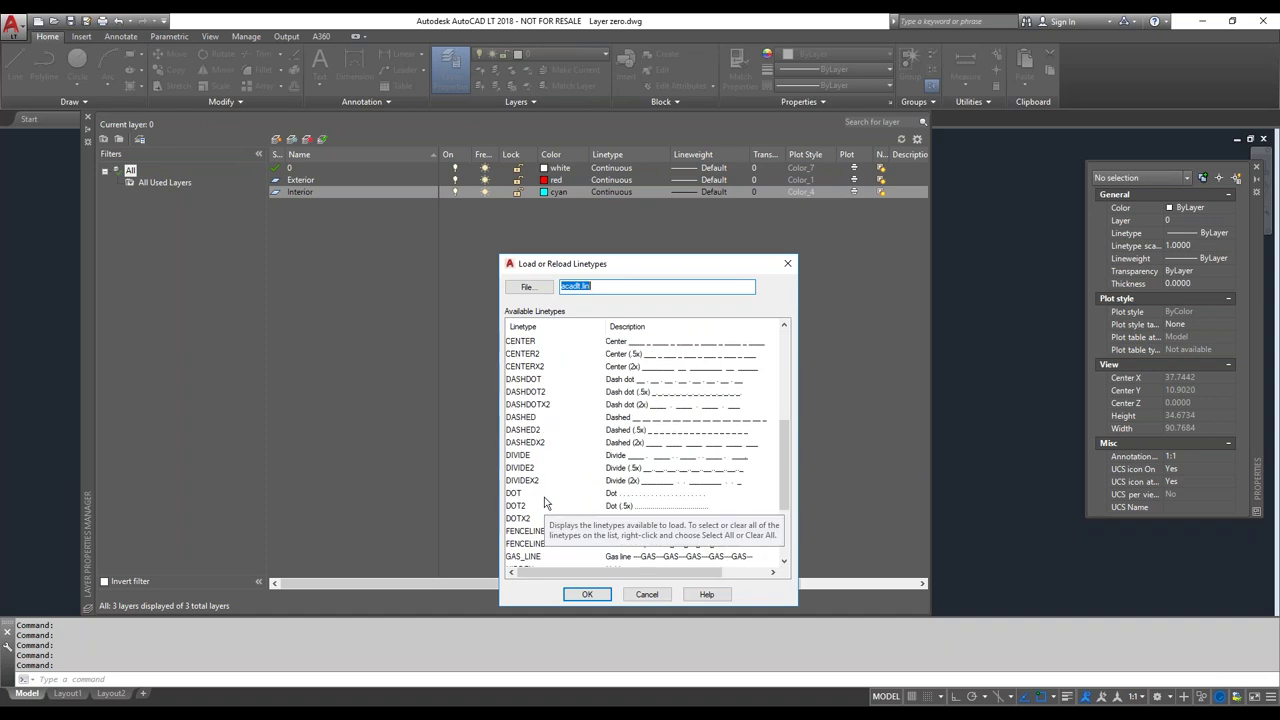
scroll(548, 483, down, 1)
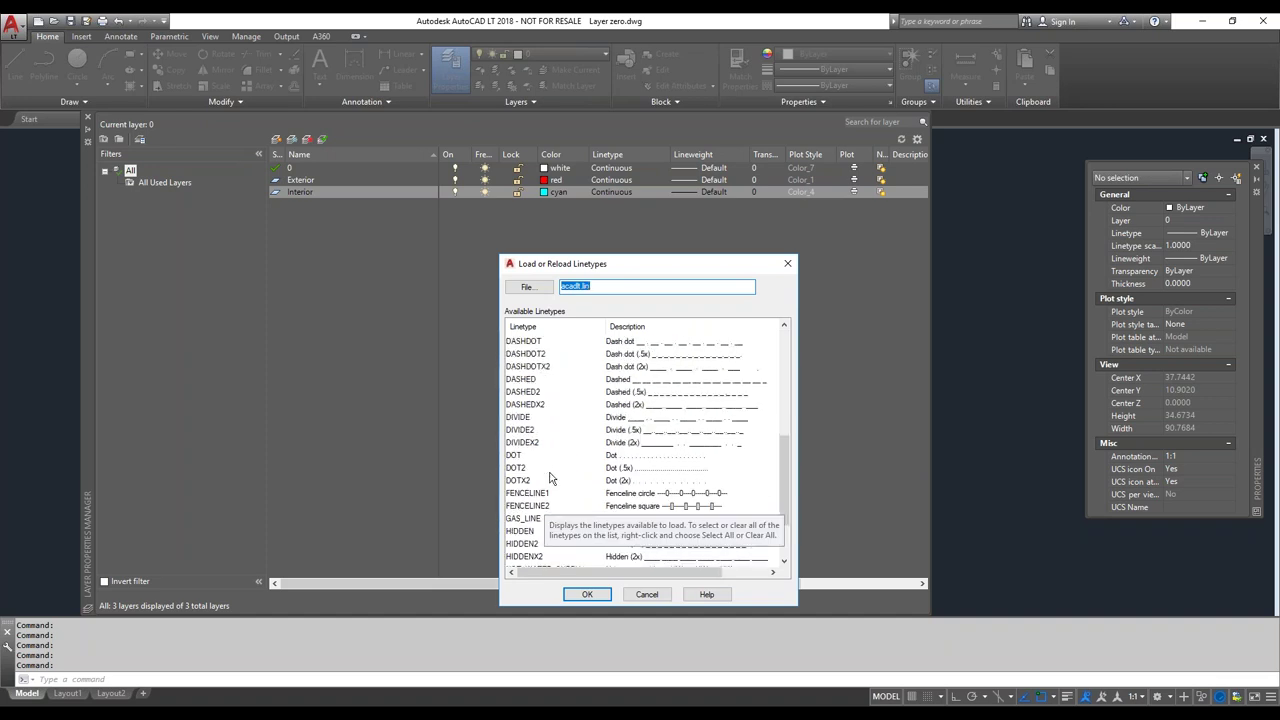
scroll(540, 534, down, 2)
click(528, 481)
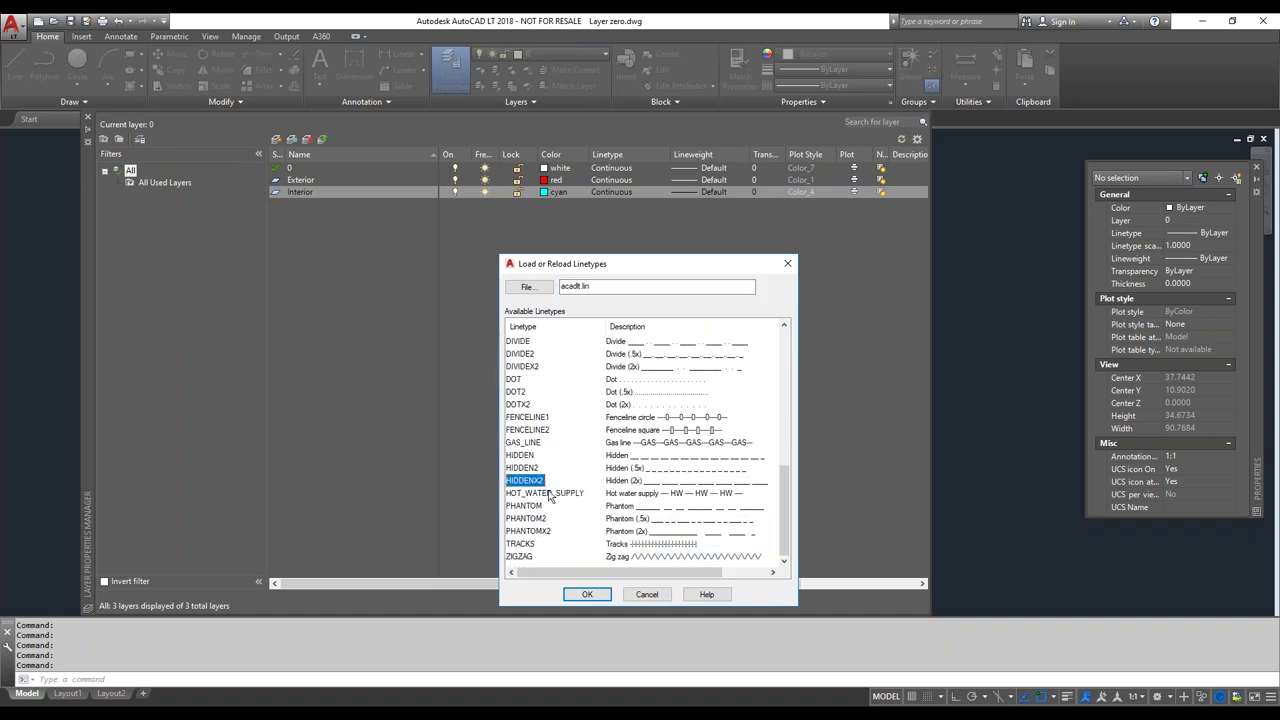
click(590, 594)
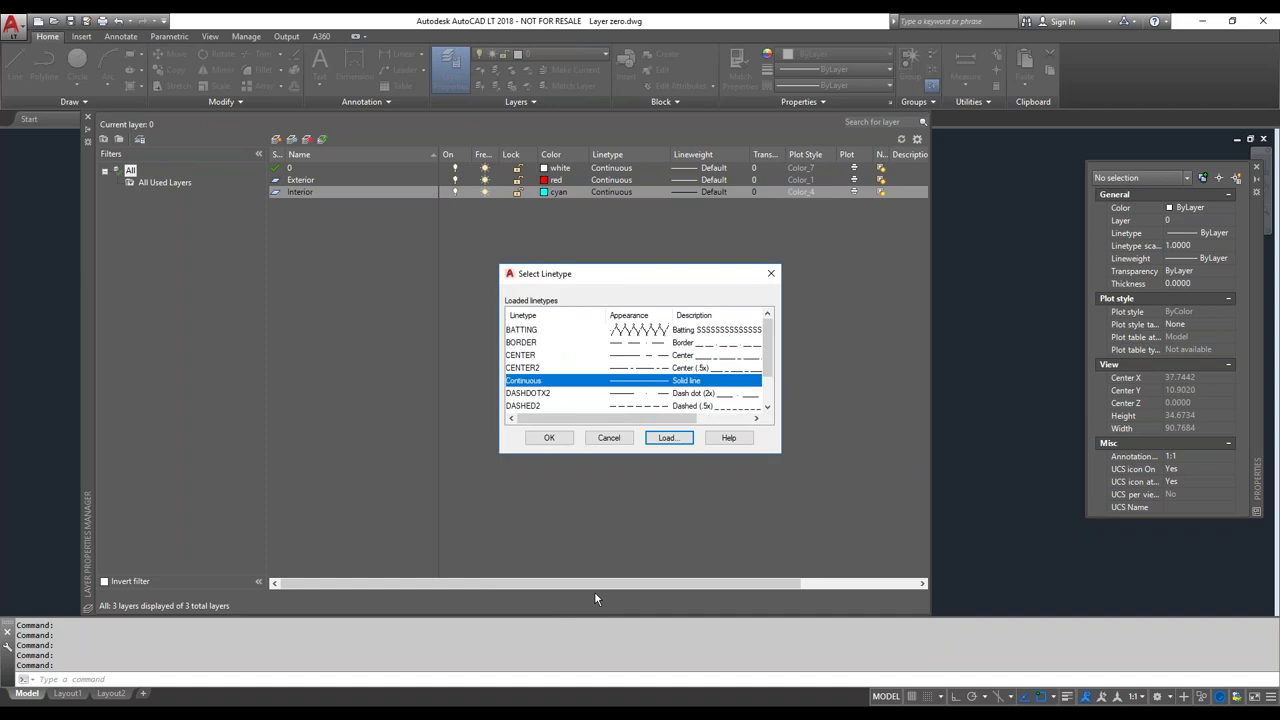
Set the Interior layer's linetype to HIDDEN
click(767, 406)
click(767, 406)
click(767, 406)
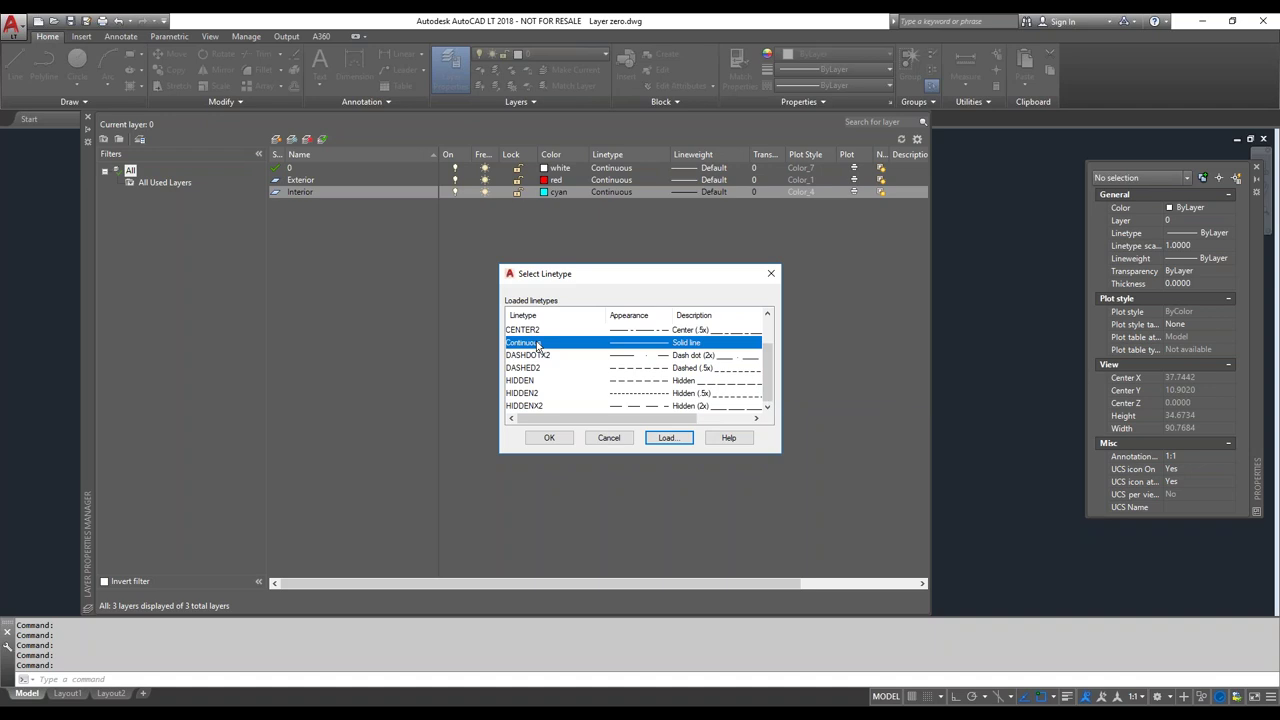
click(535, 406)
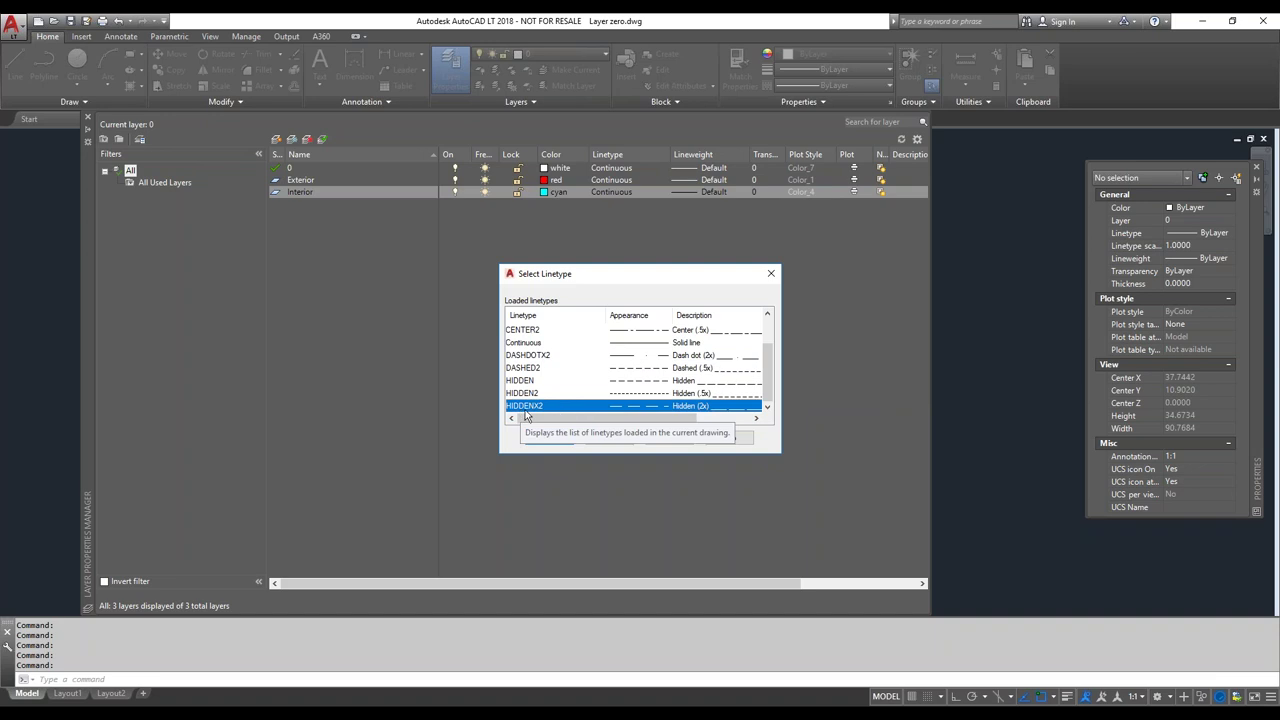
click(547, 439)
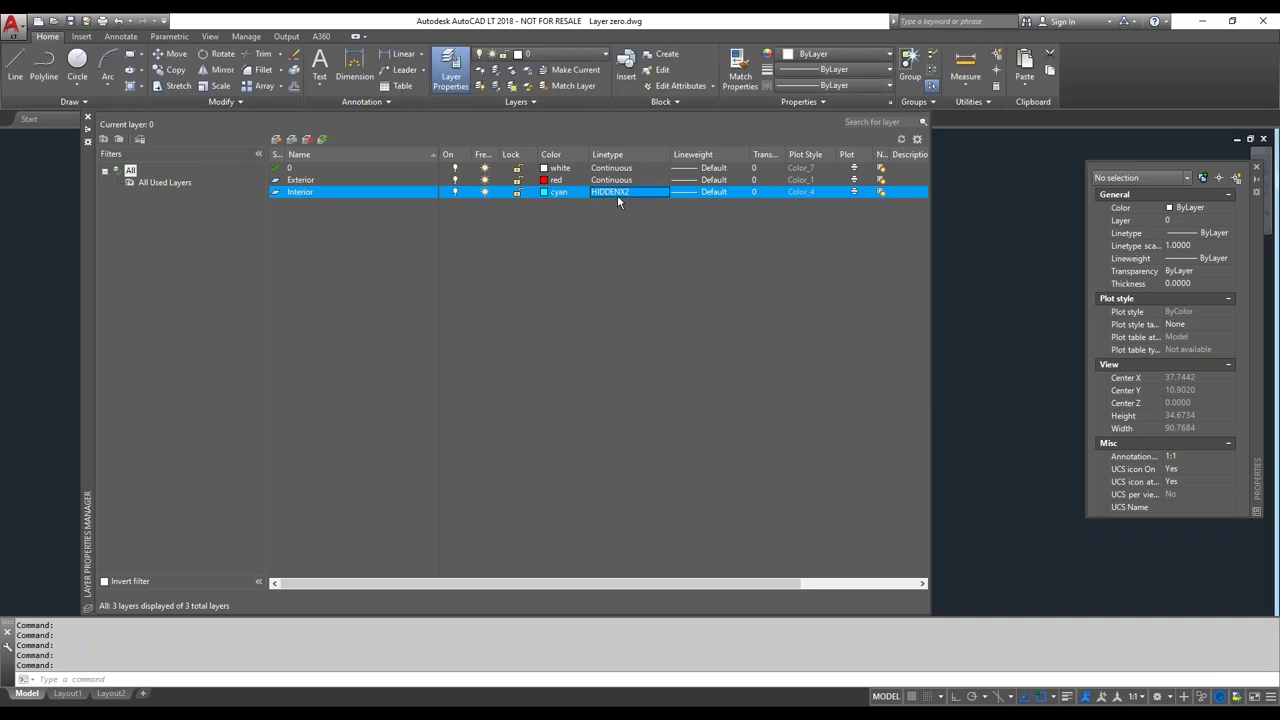
click(617, 194)
click(521, 381)
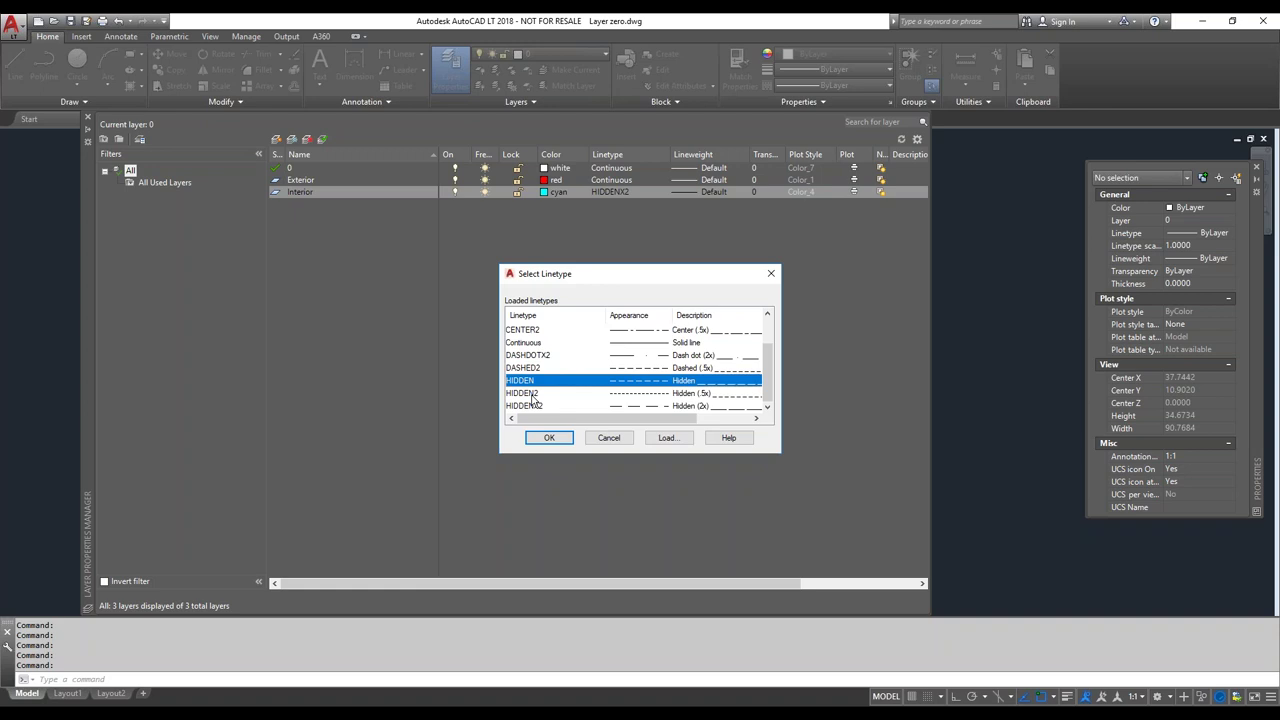
click(549, 437)
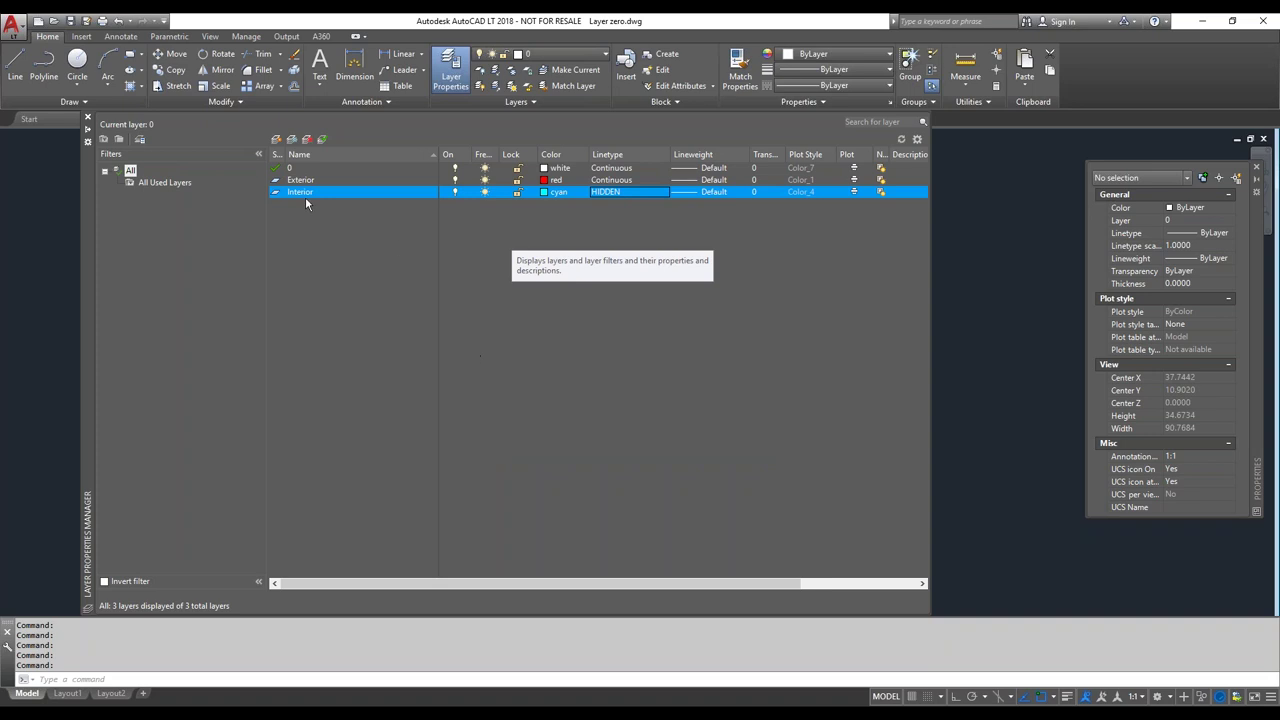
Create a new layer named Center and colour it yellow
click(277, 140)
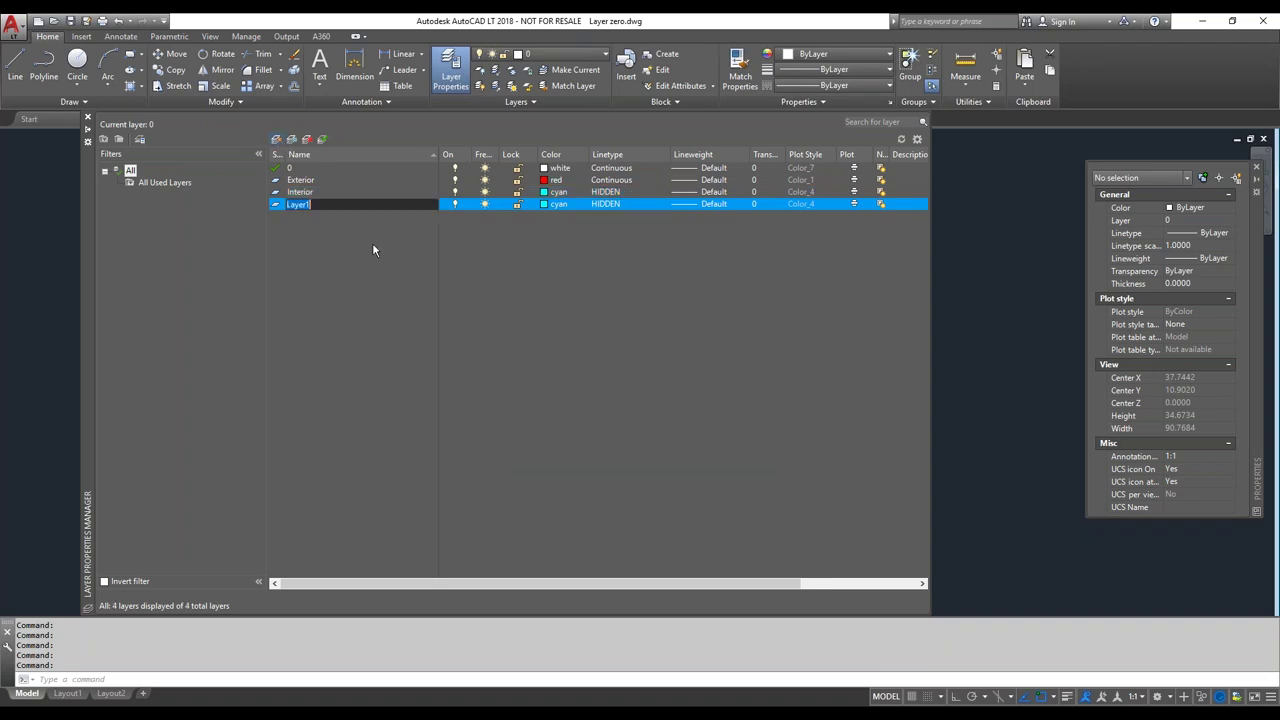
text(Cent)
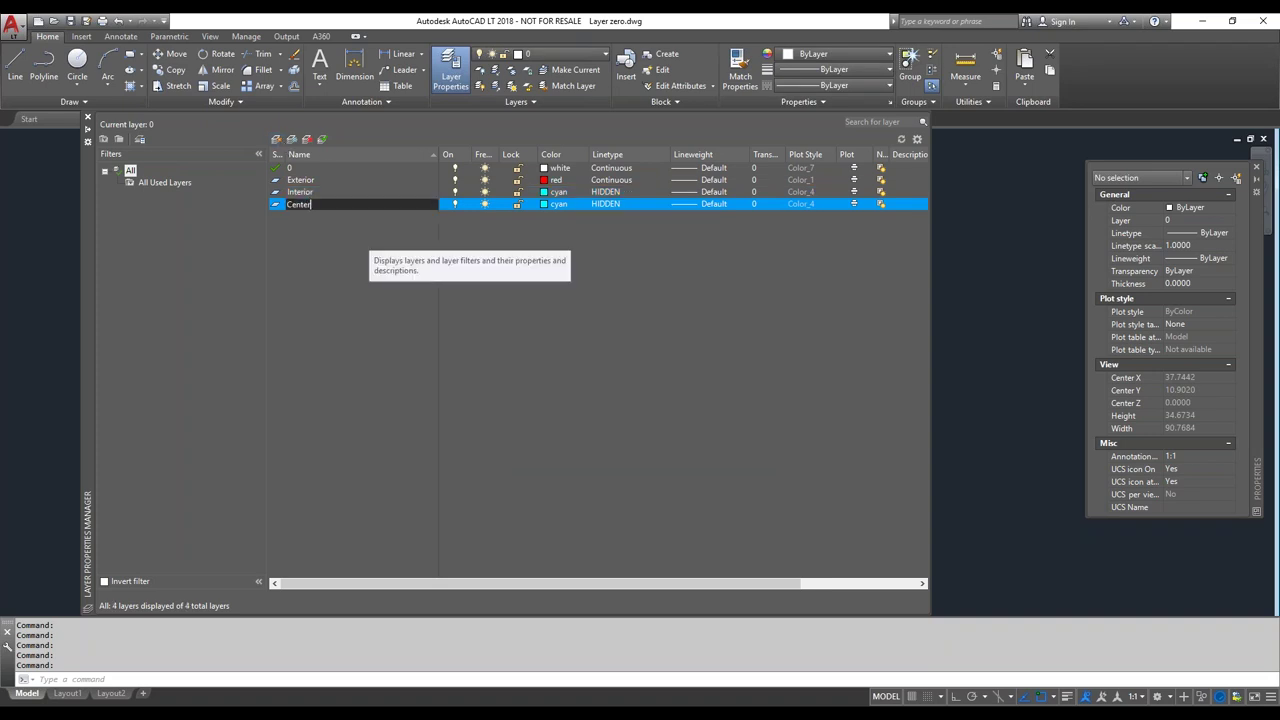
text(er)
key(Return)
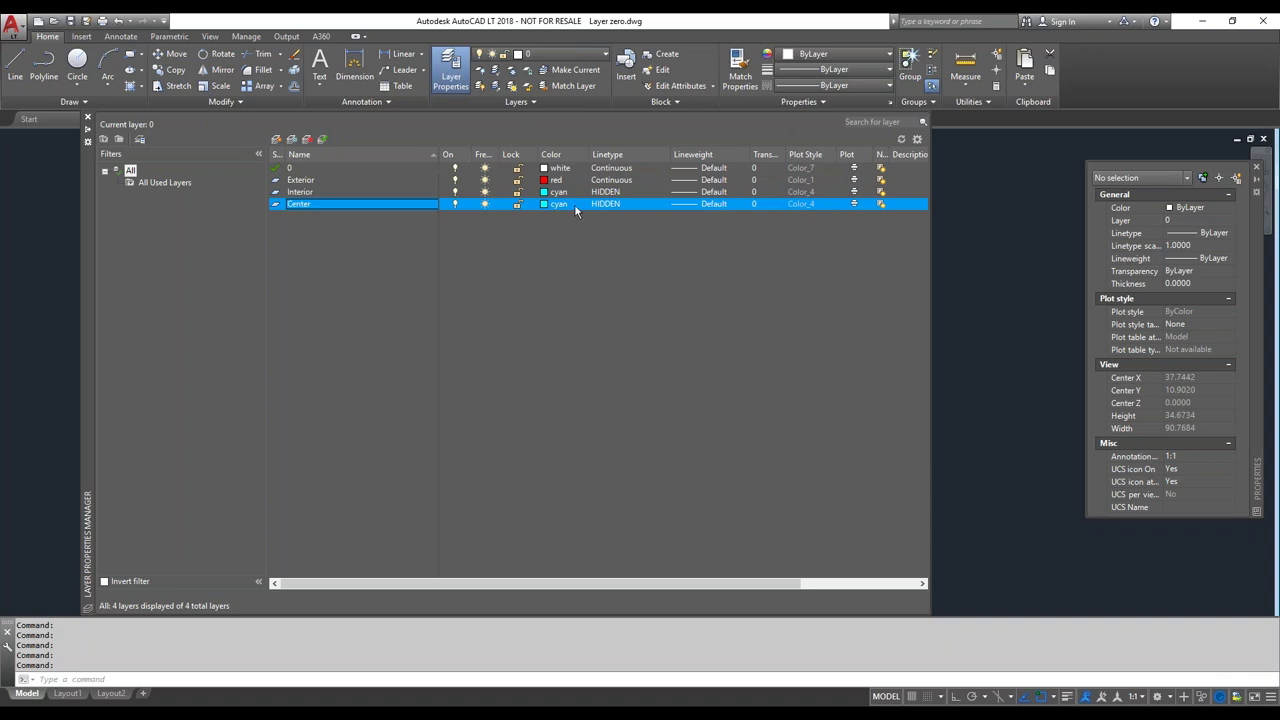
click(561, 206)
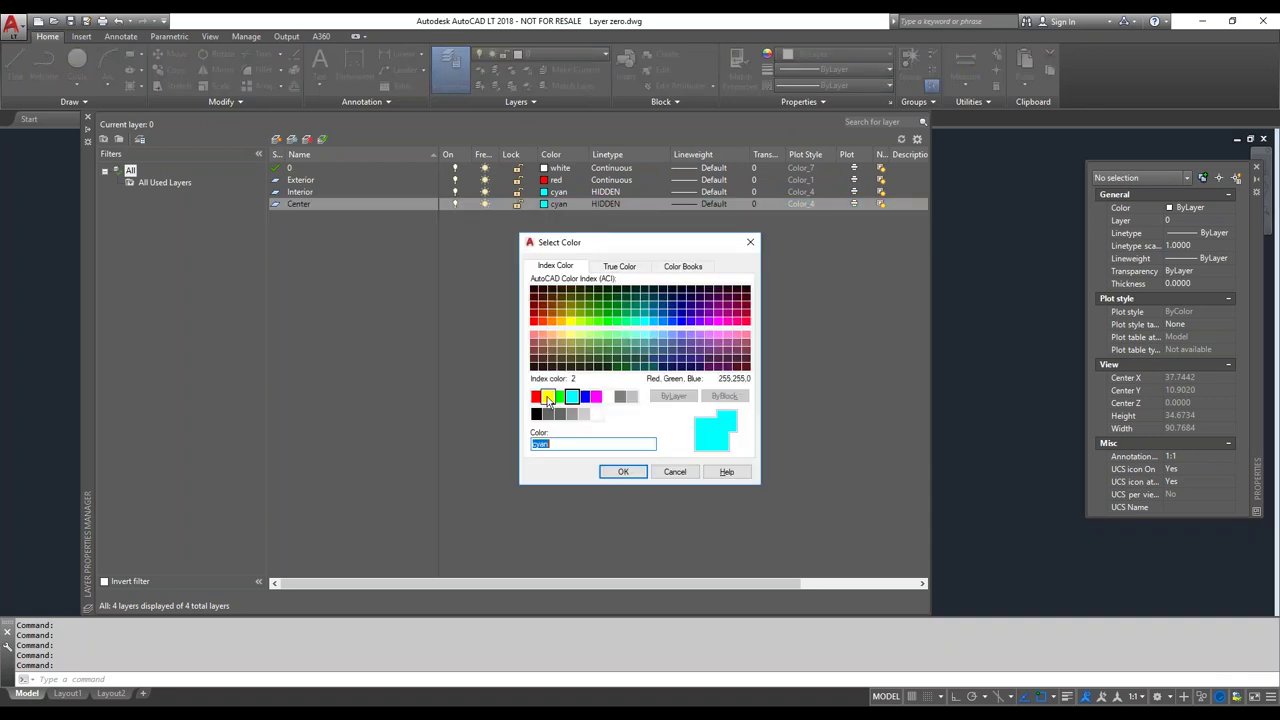
click(547, 396)
click(623, 472)
Assign the CENTER linetype to the Center layer
click(608, 204)
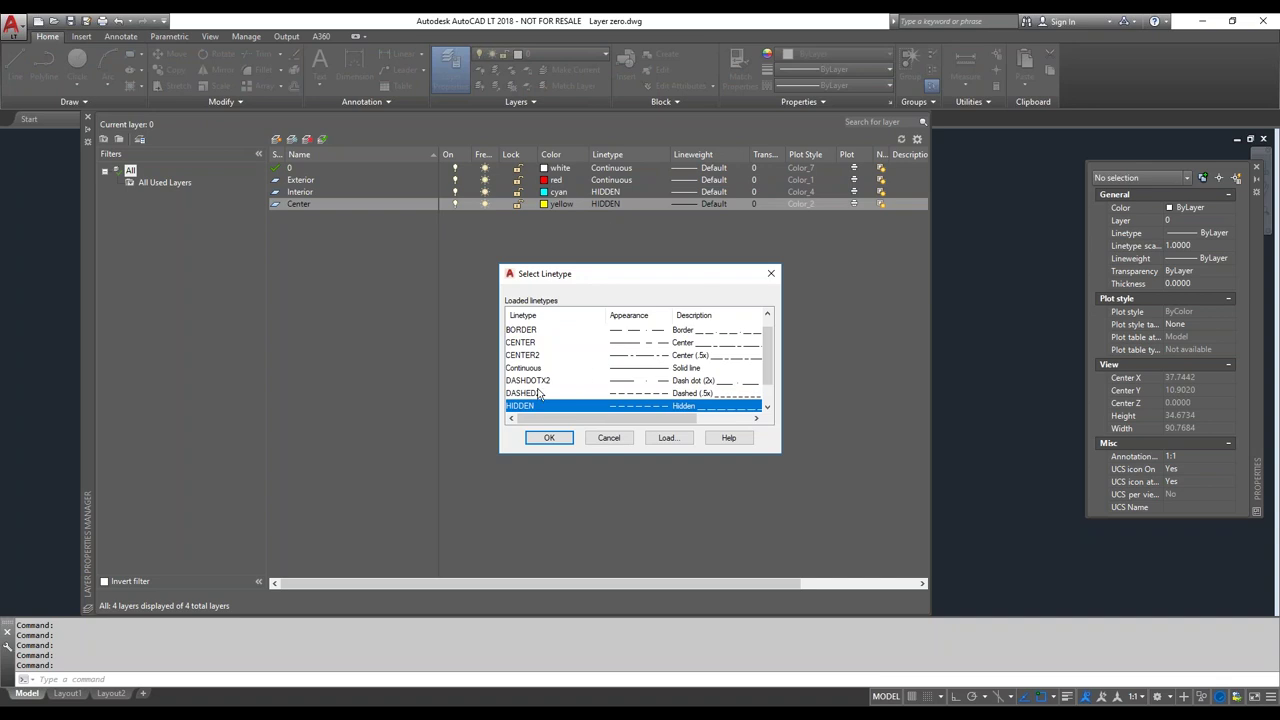
click(528, 343)
click(530, 356)
click(535, 343)
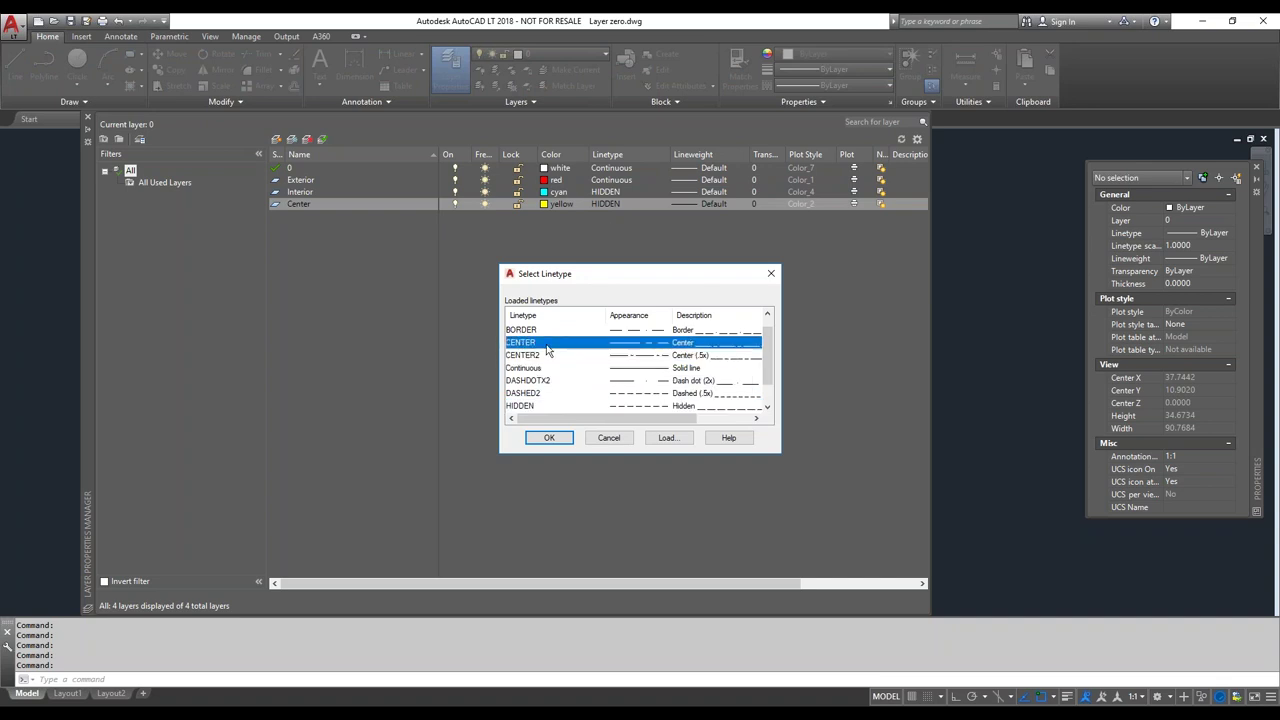
click(550, 438)
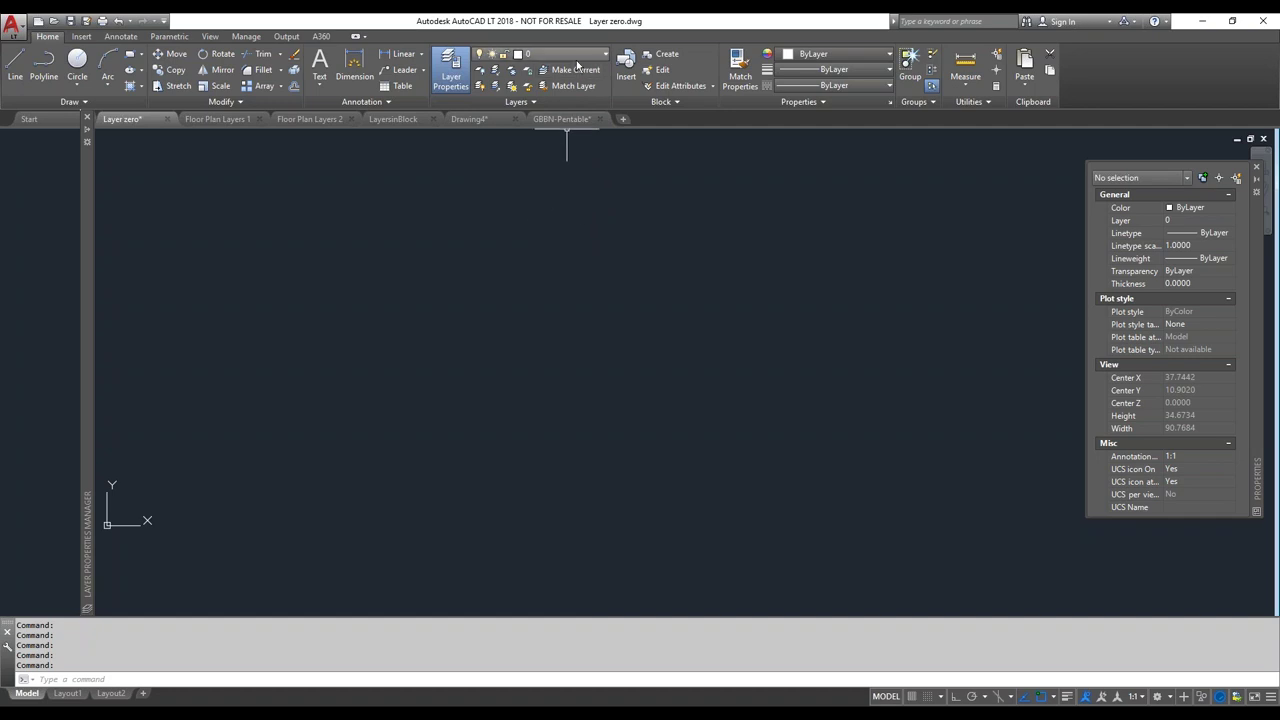
Make Exterior current and draw a closed four-line rectangular outline with the L command
click(570, 54)
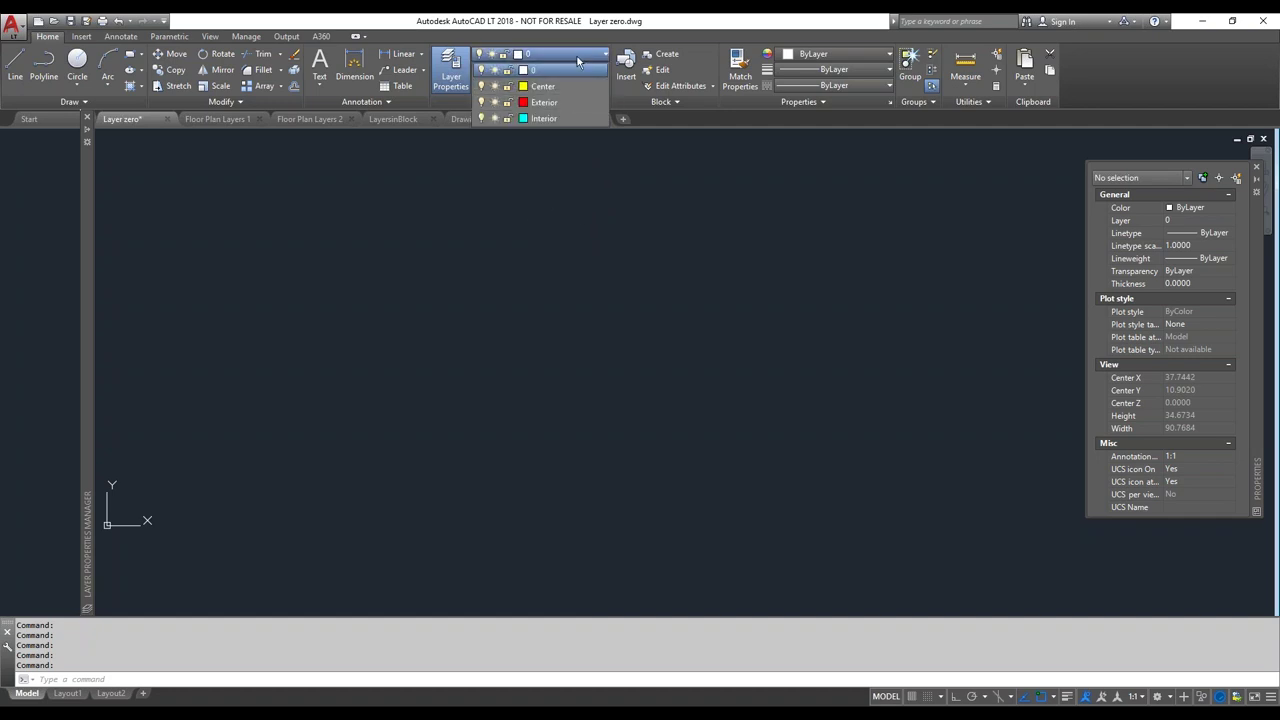
click(545, 102)
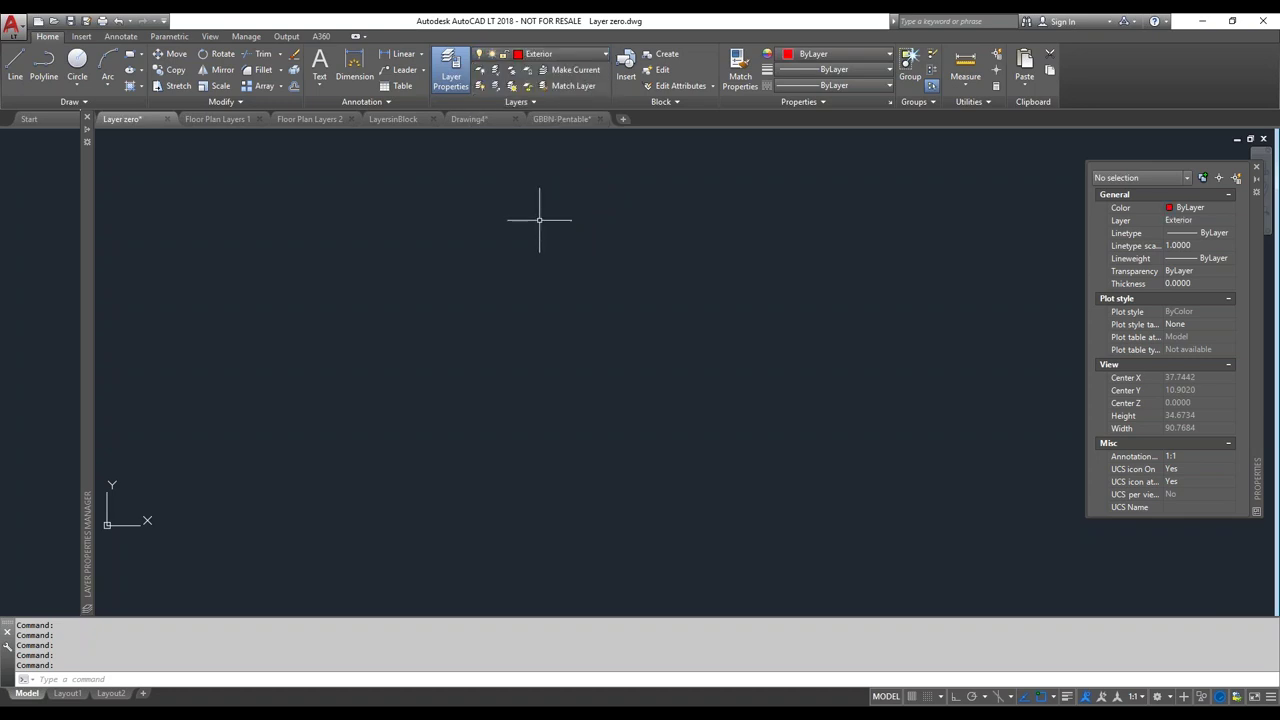
text(l)
key(Return)
click(390, 264)
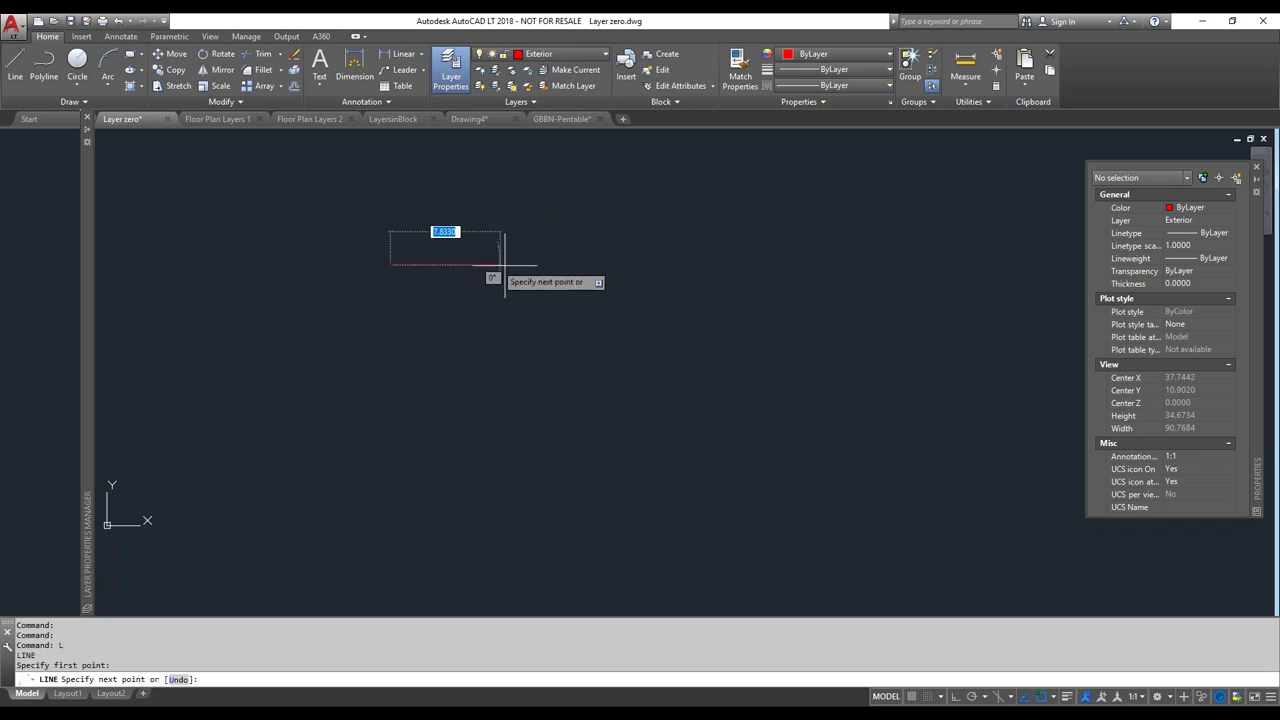
click(643, 264)
click(643, 383)
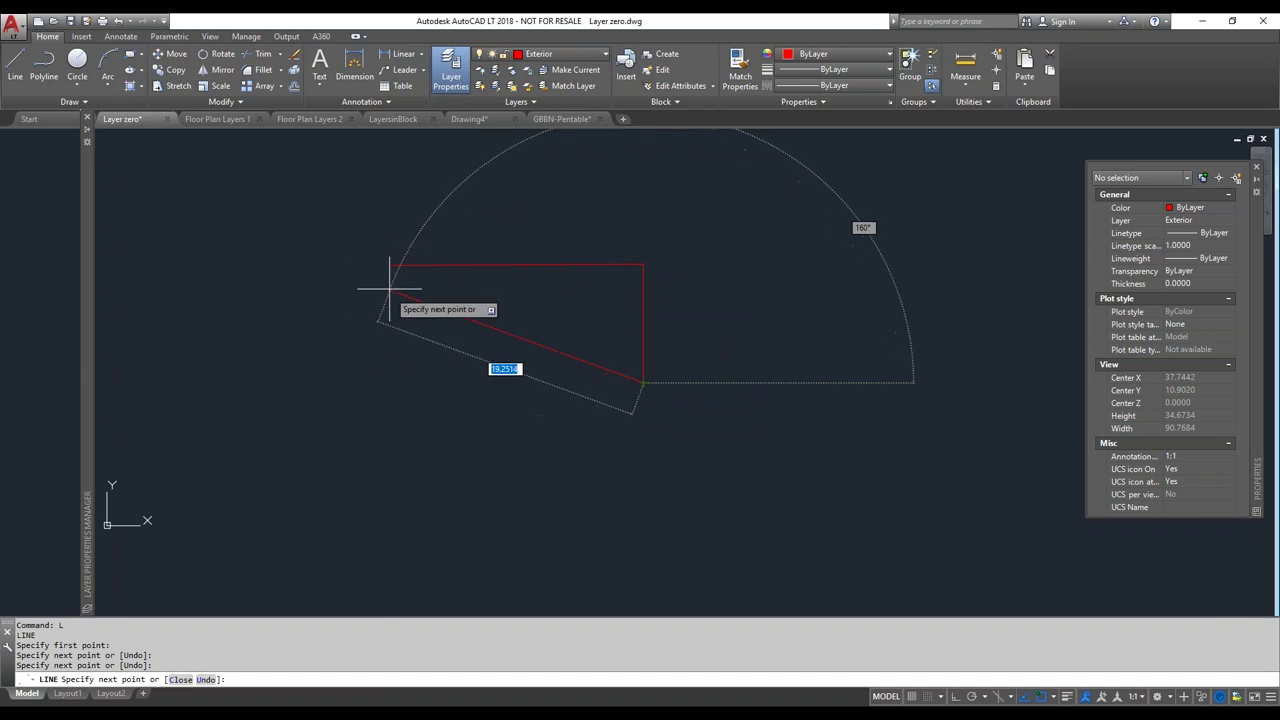
click(390, 381)
click(390, 264)
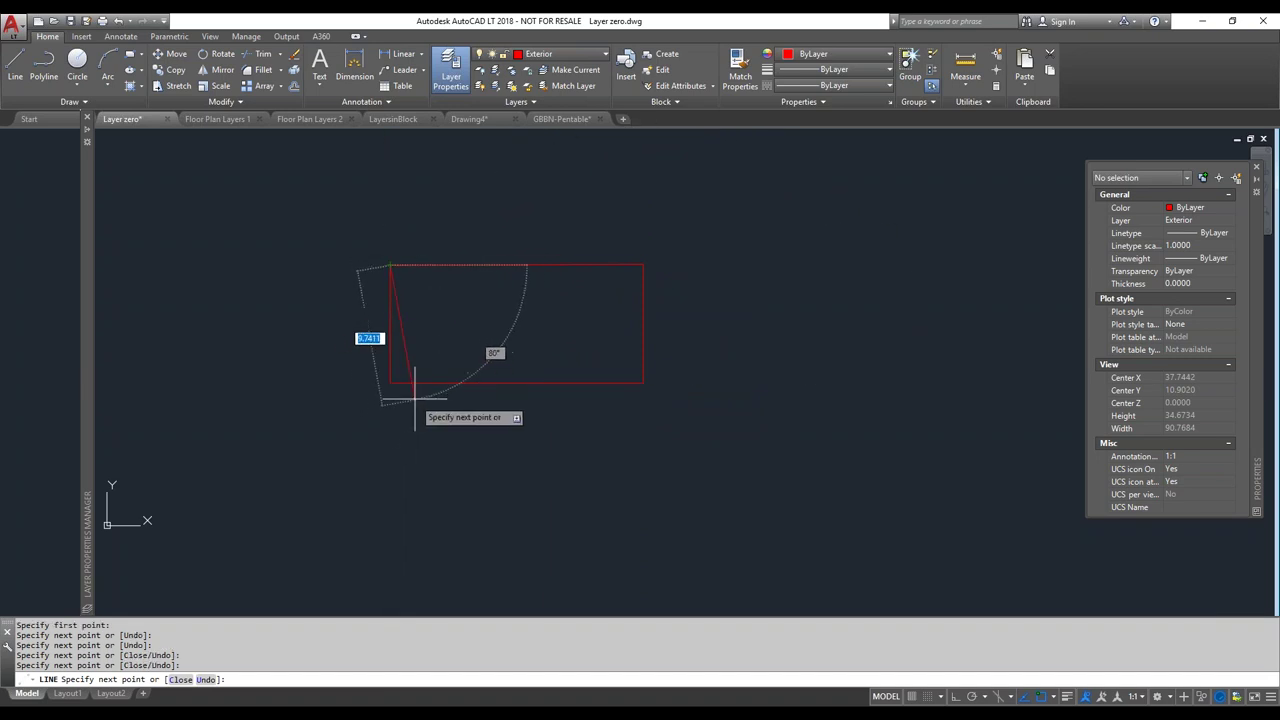
key(Escape)
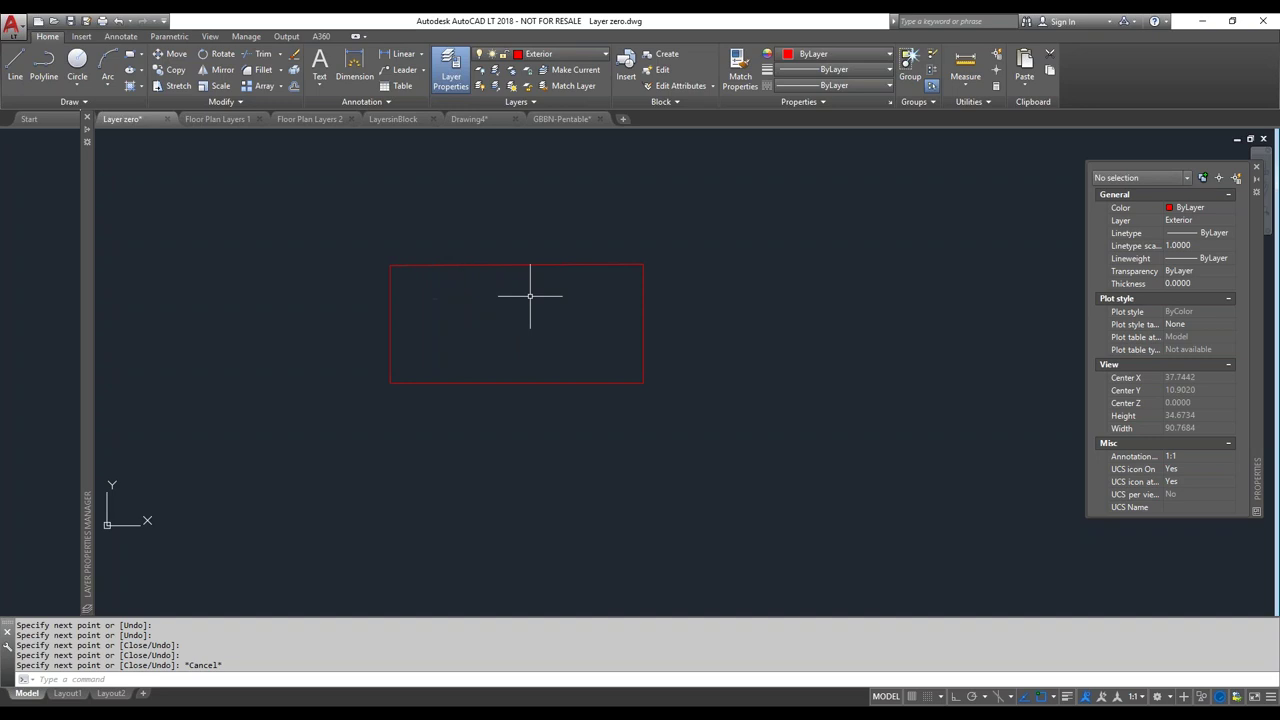
Make Interior current and draw an inner rectangle inside the red outline
click(558, 54)
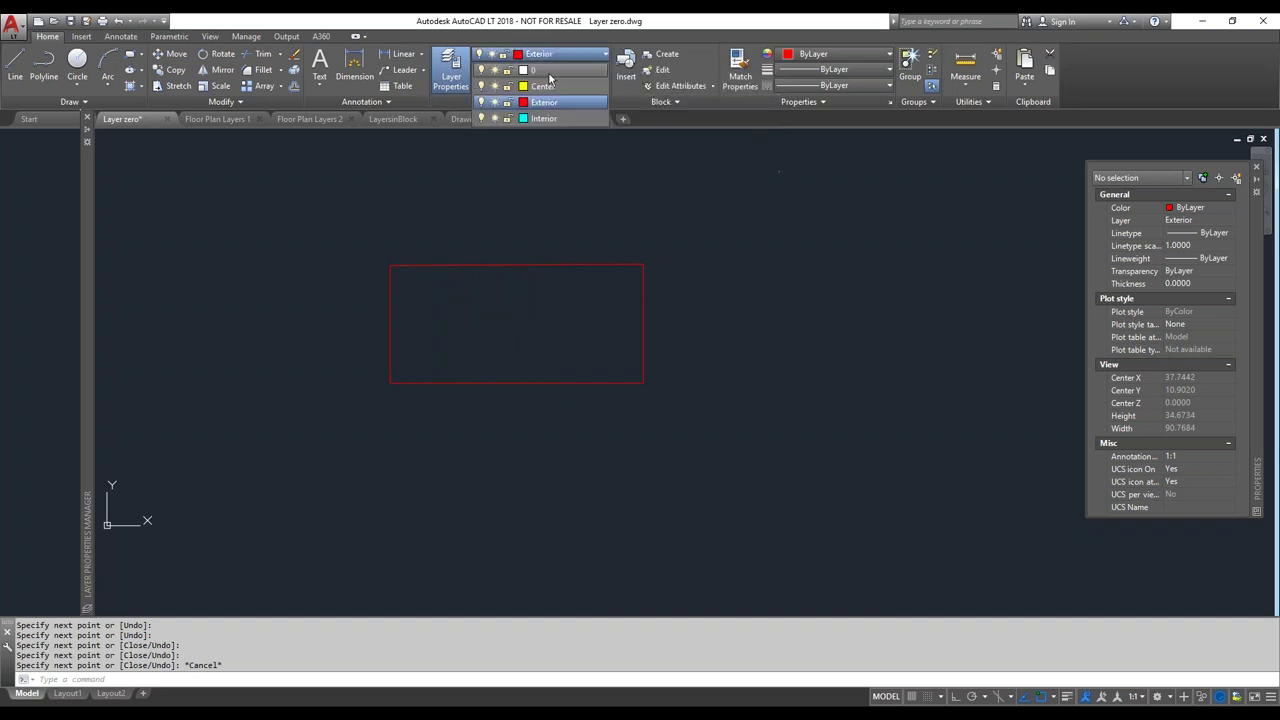
click(544, 118)
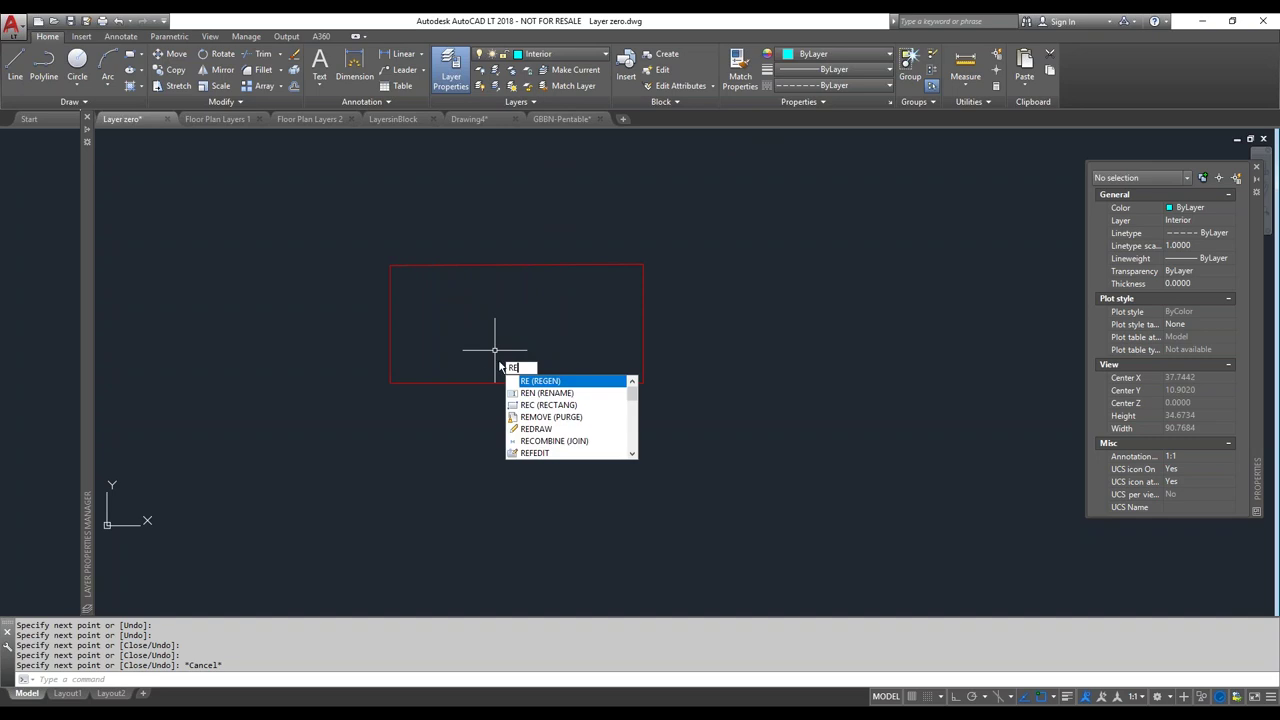
text(c)
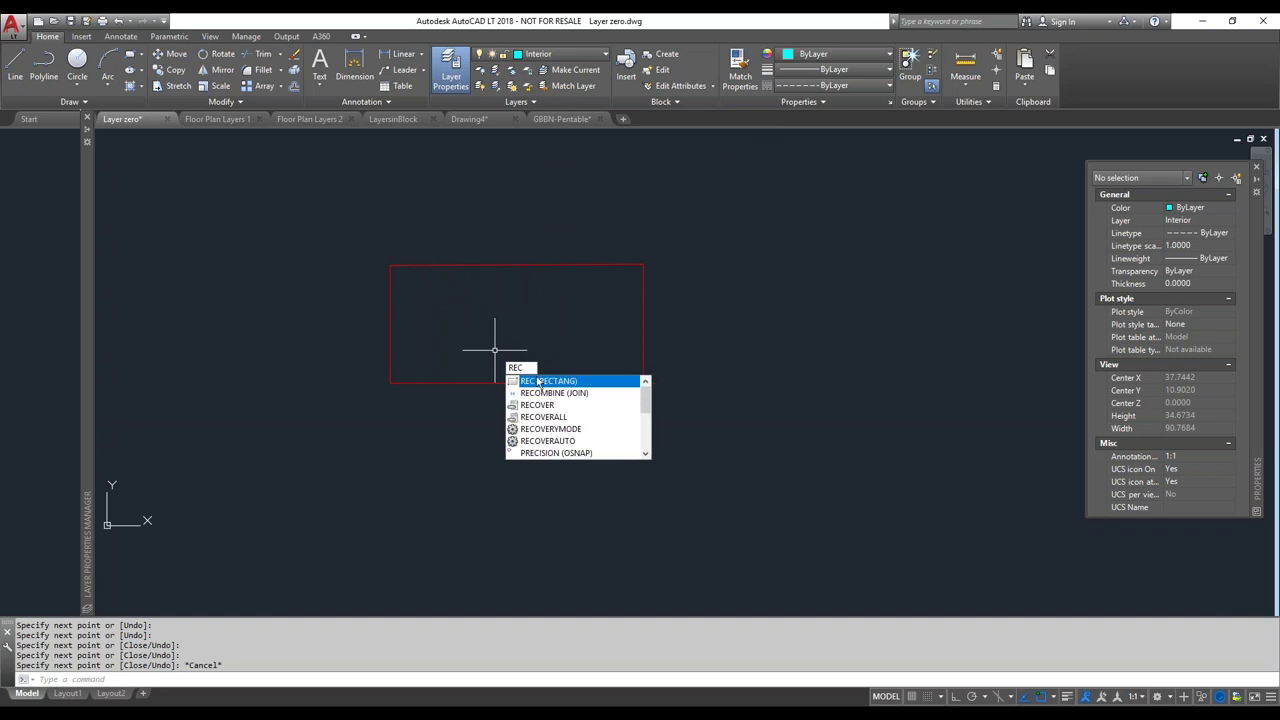
key(Return)
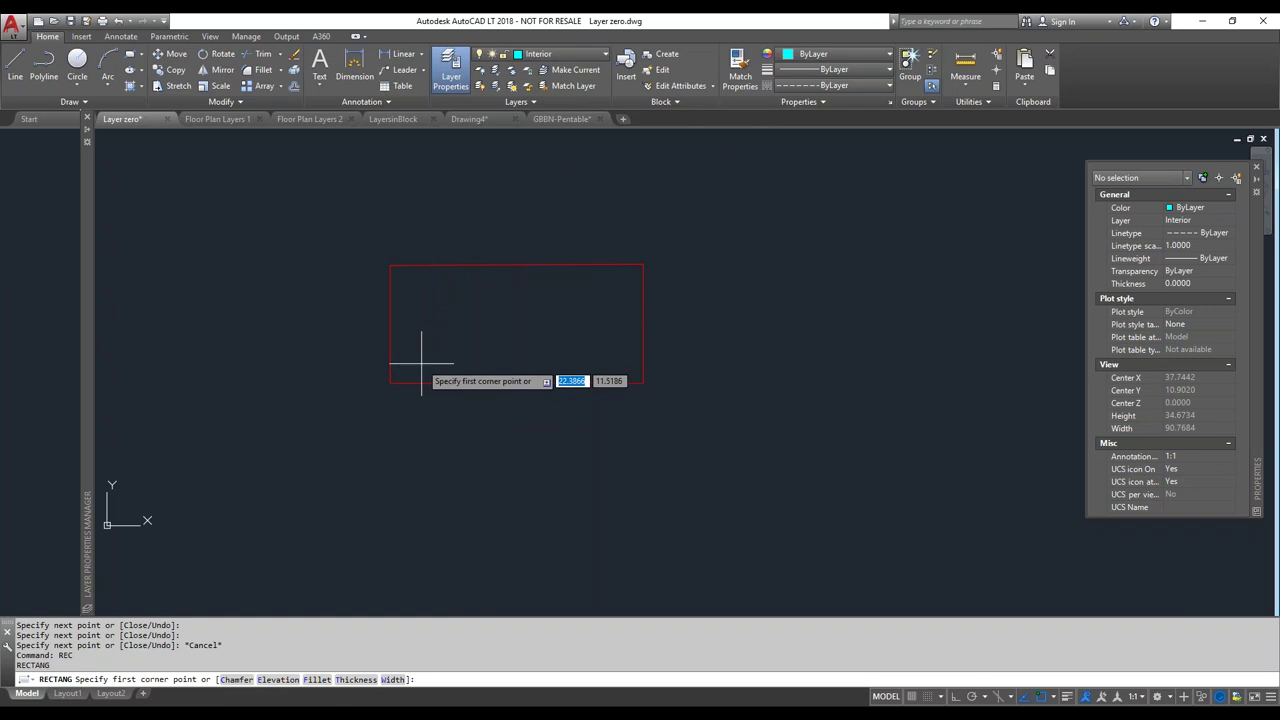
click(419, 371)
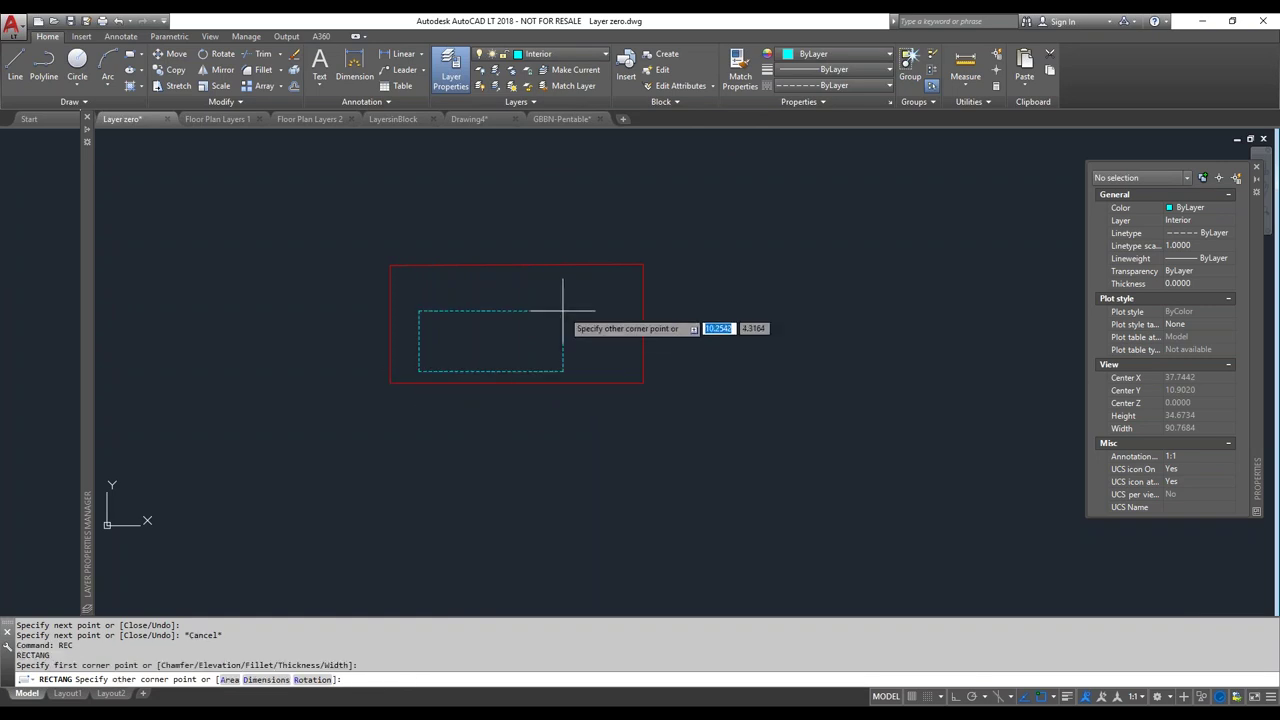
click(621, 279)
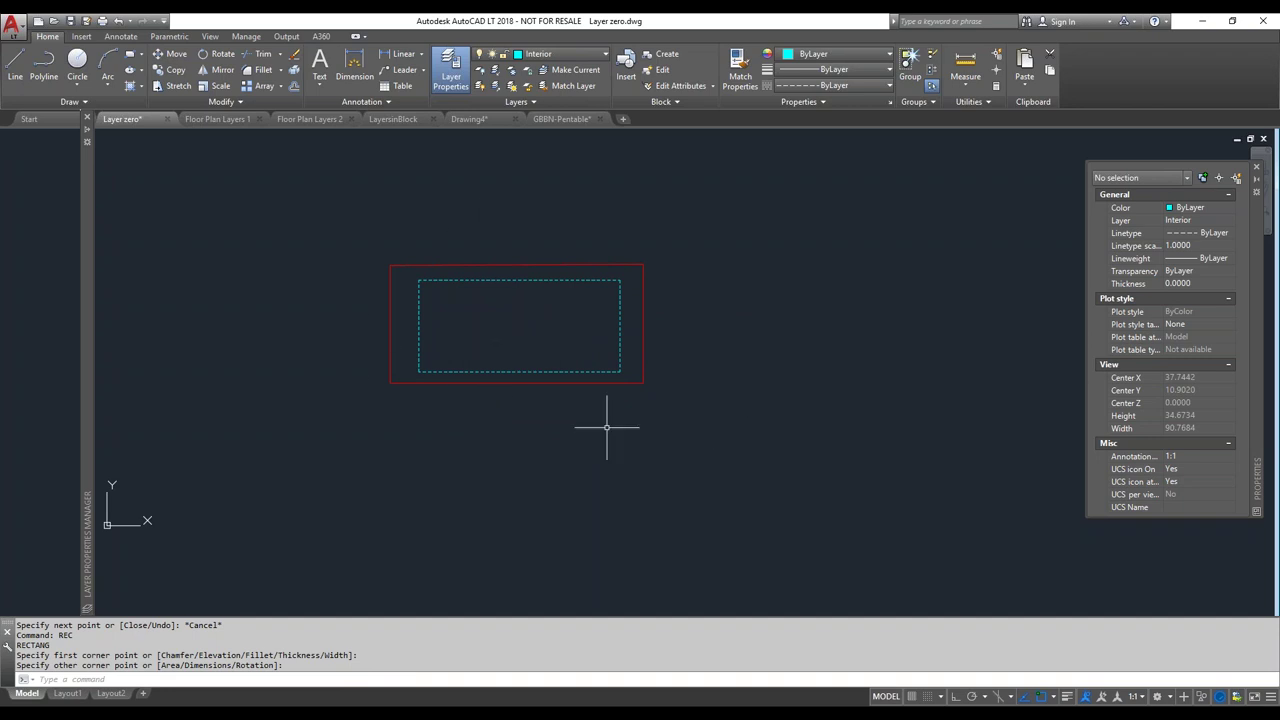
click(548, 364)
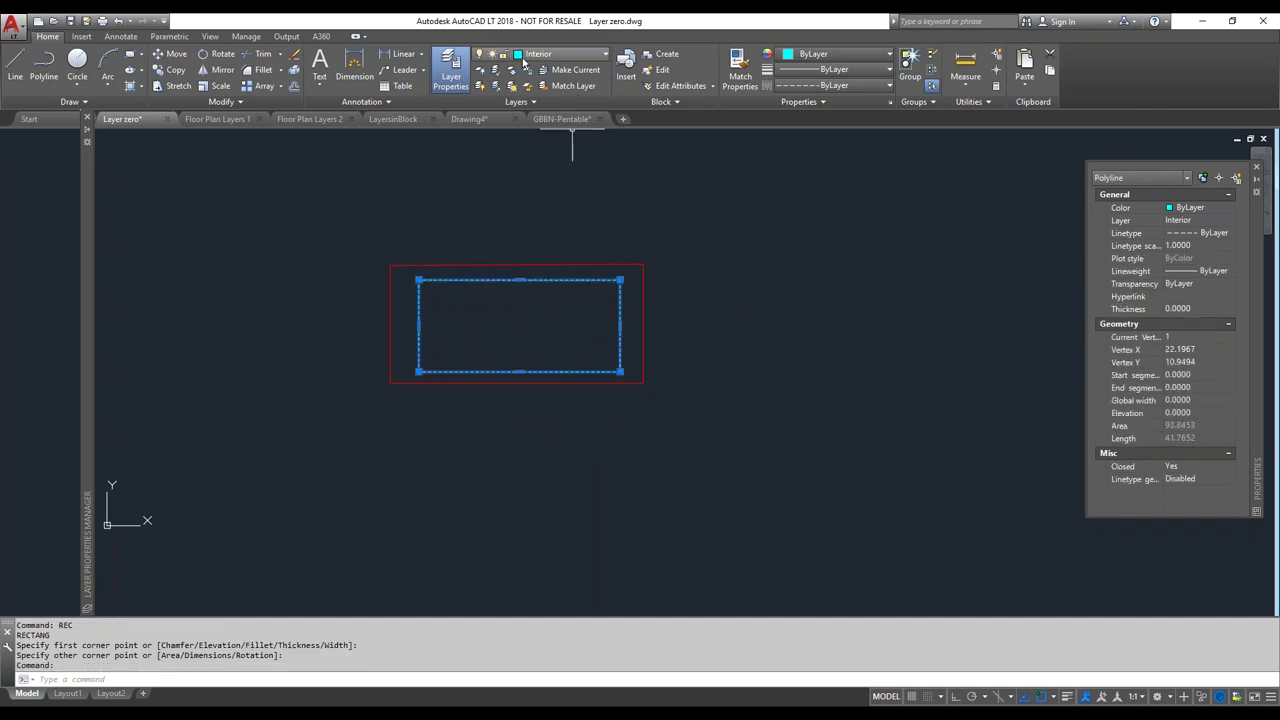
key(Escape)
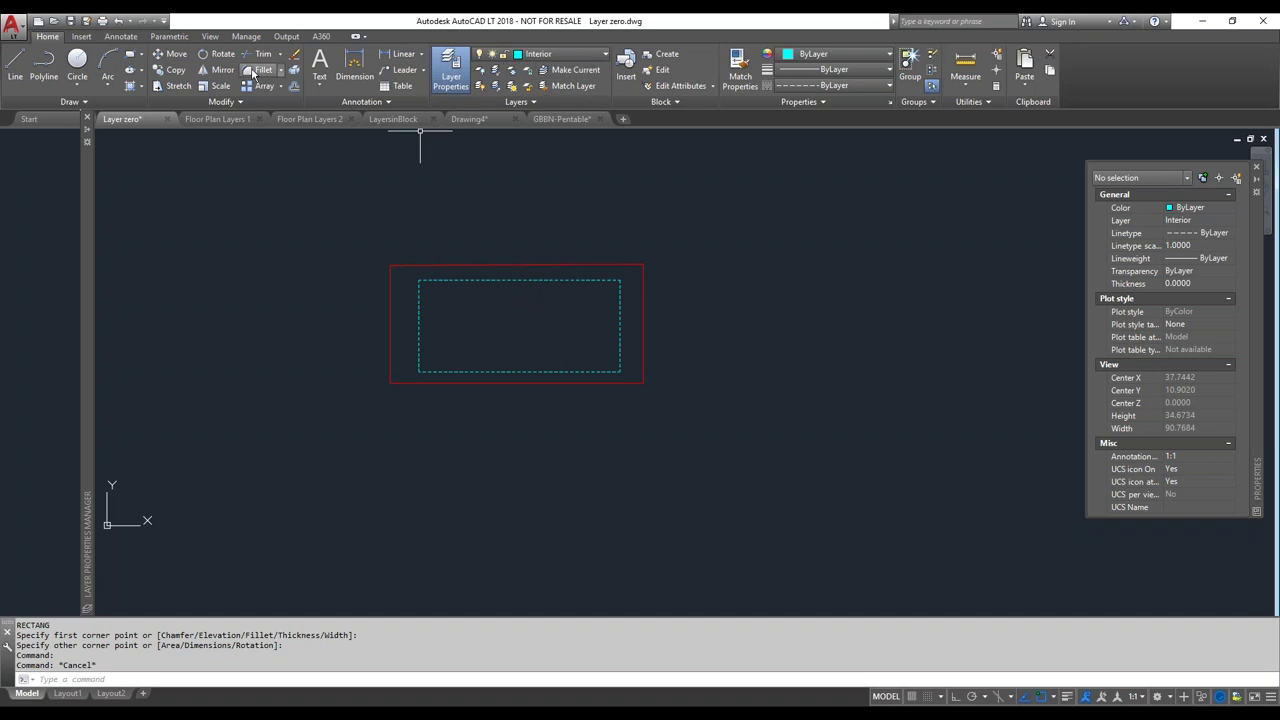
Draw a circle of radius 2.5564 inside the inner rectangle
click(77, 62)
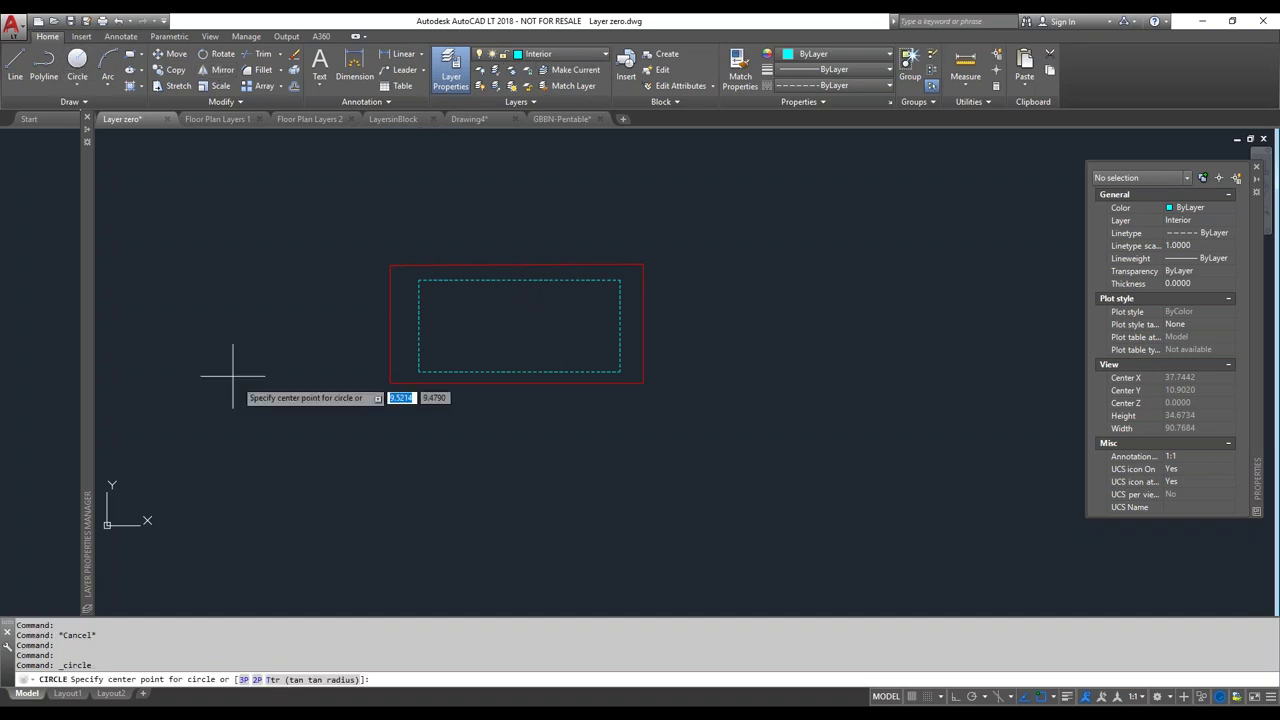
click(524, 330)
click(560, 322)
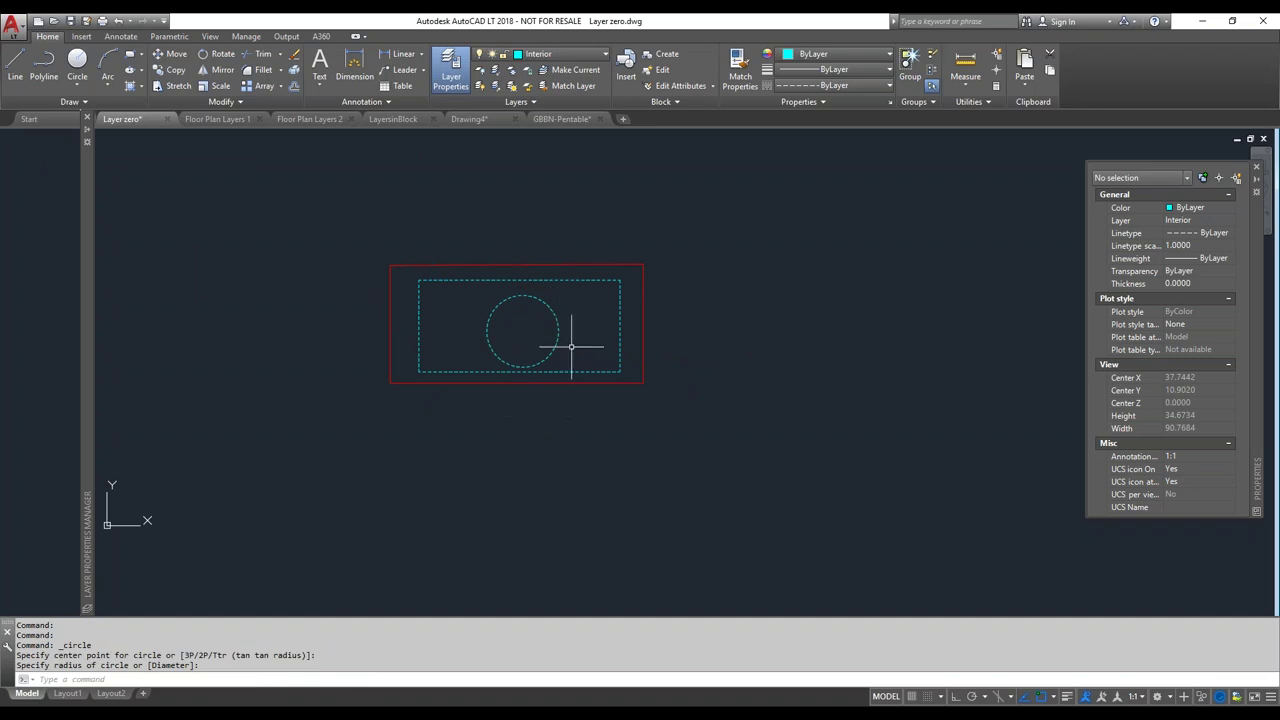
click(571, 347)
click(520, 318)
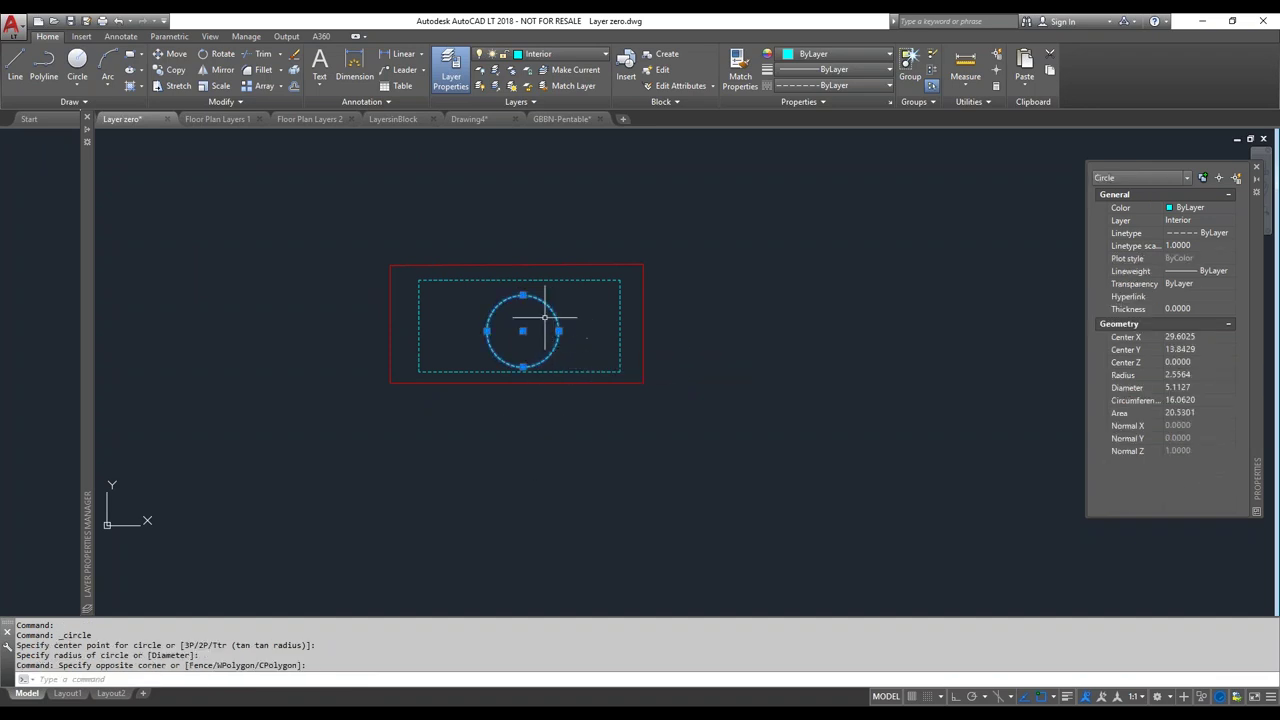
click(579, 57)
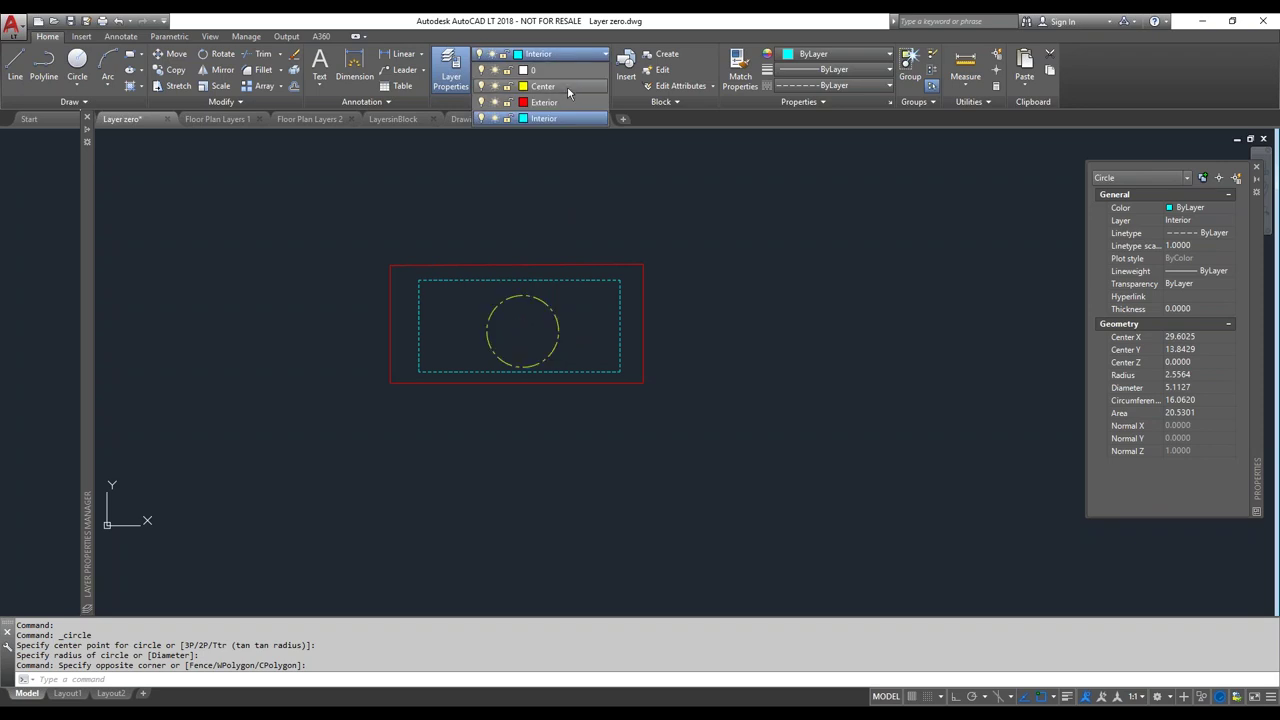
click(567, 86)
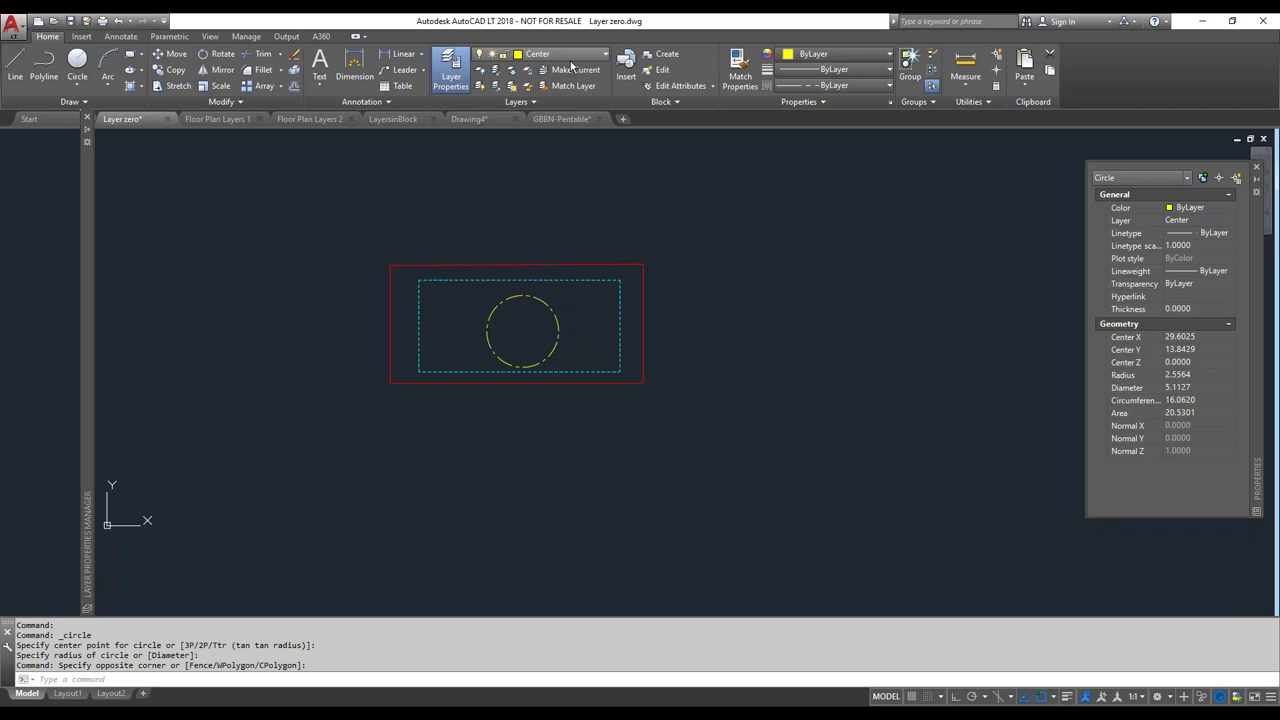
key(ctrl+z)
click(578, 332)
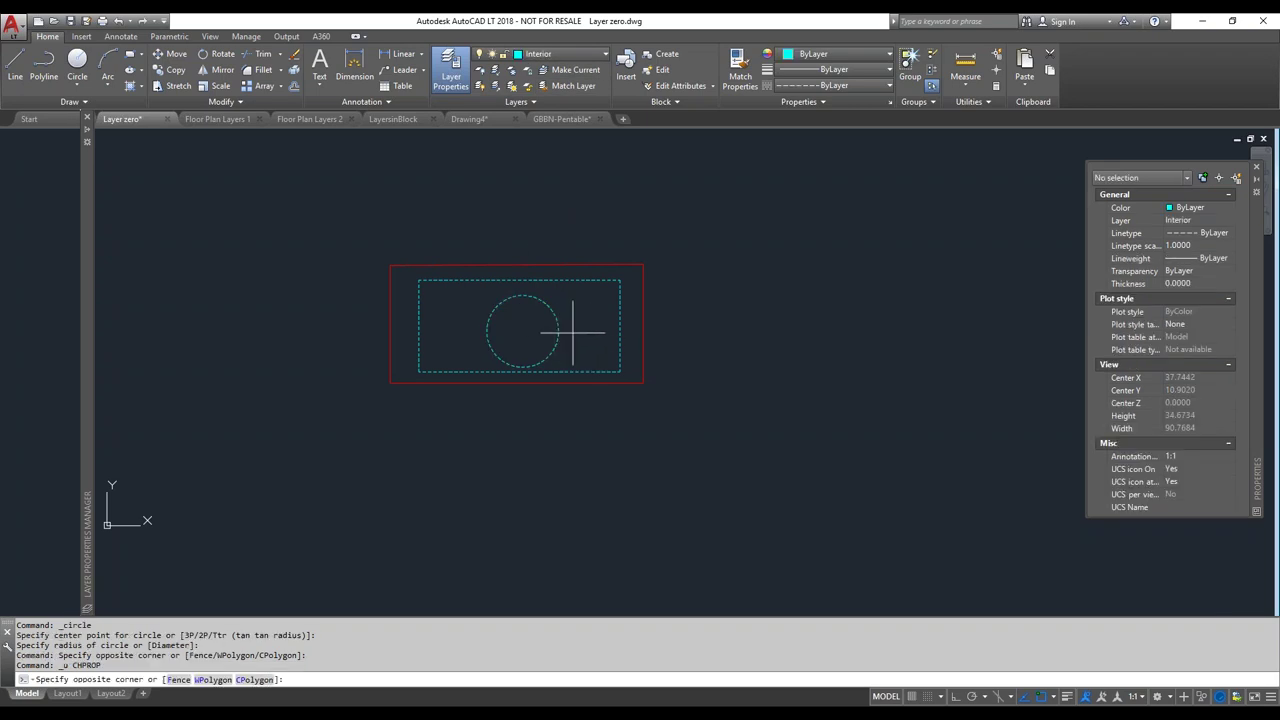
click(539, 325)
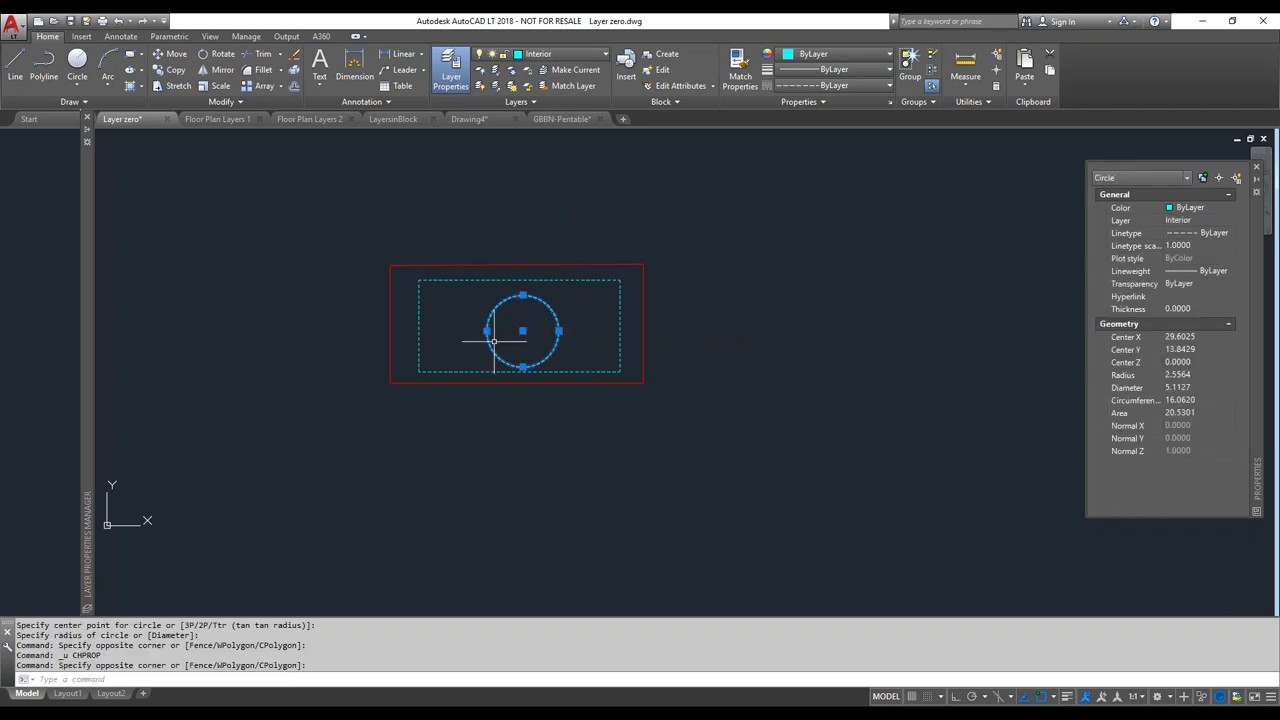
click(575, 54)
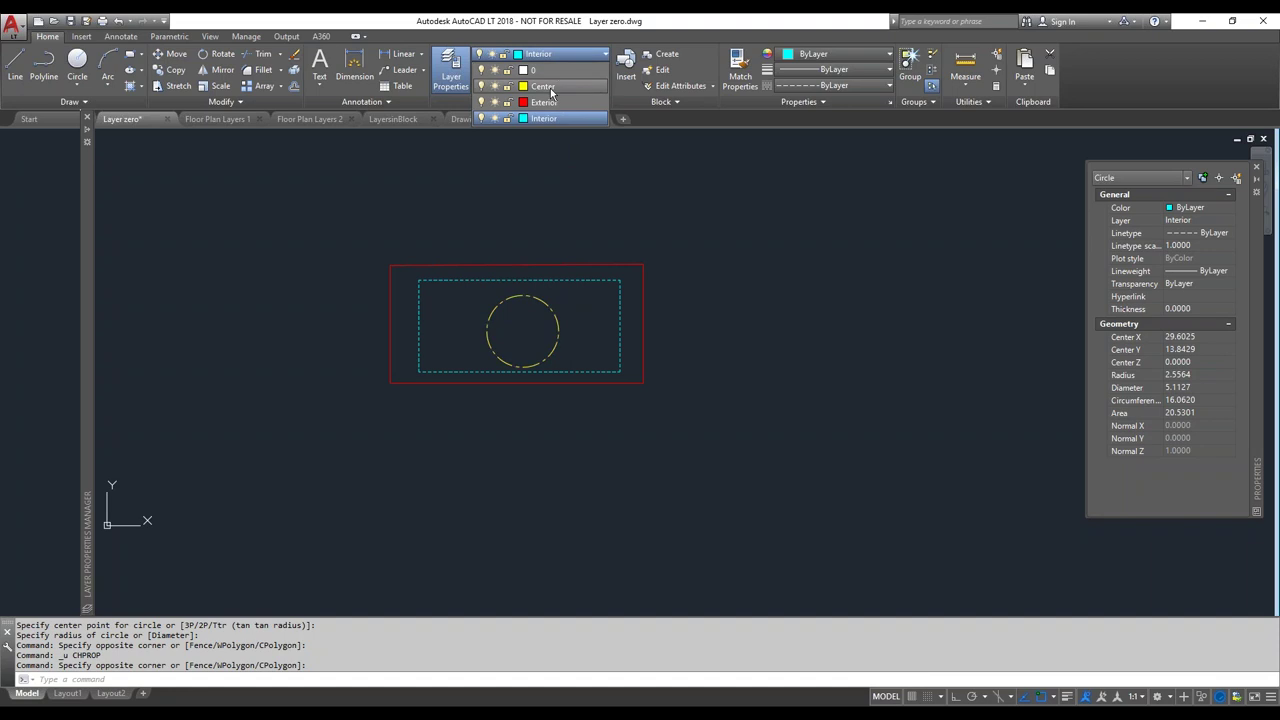
click(556, 87)
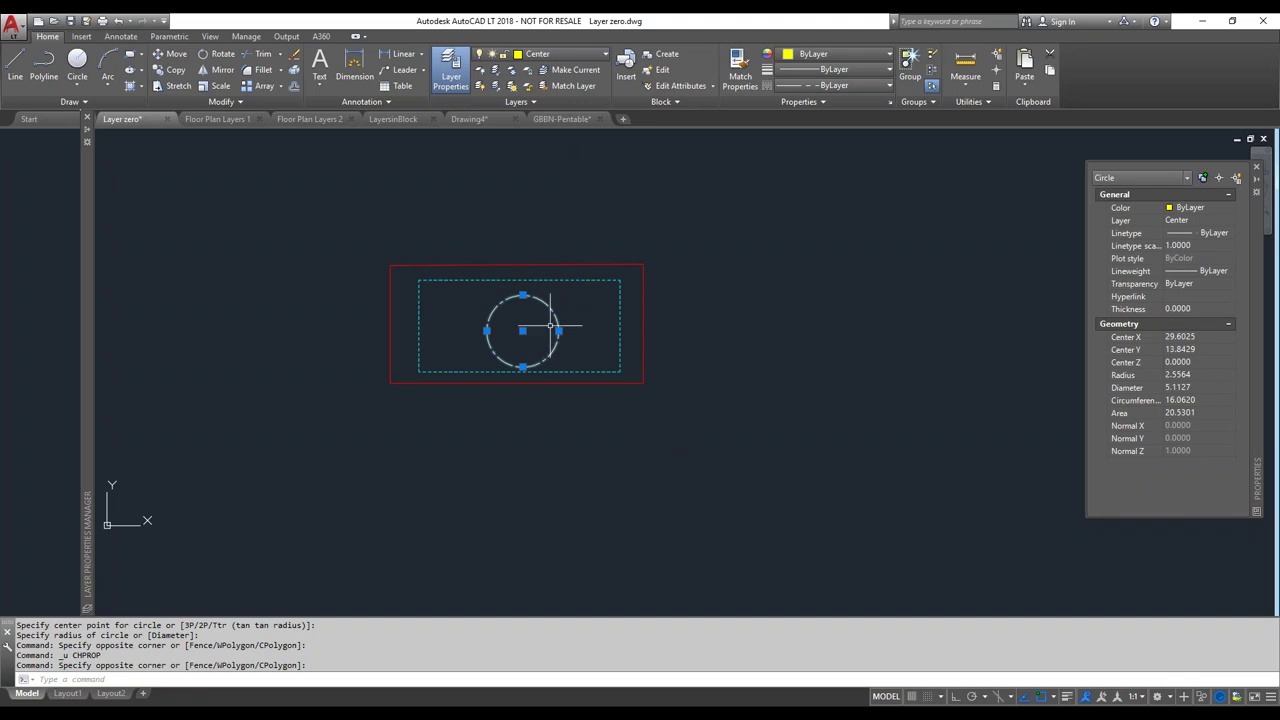
scroll(530, 342, up, 2)
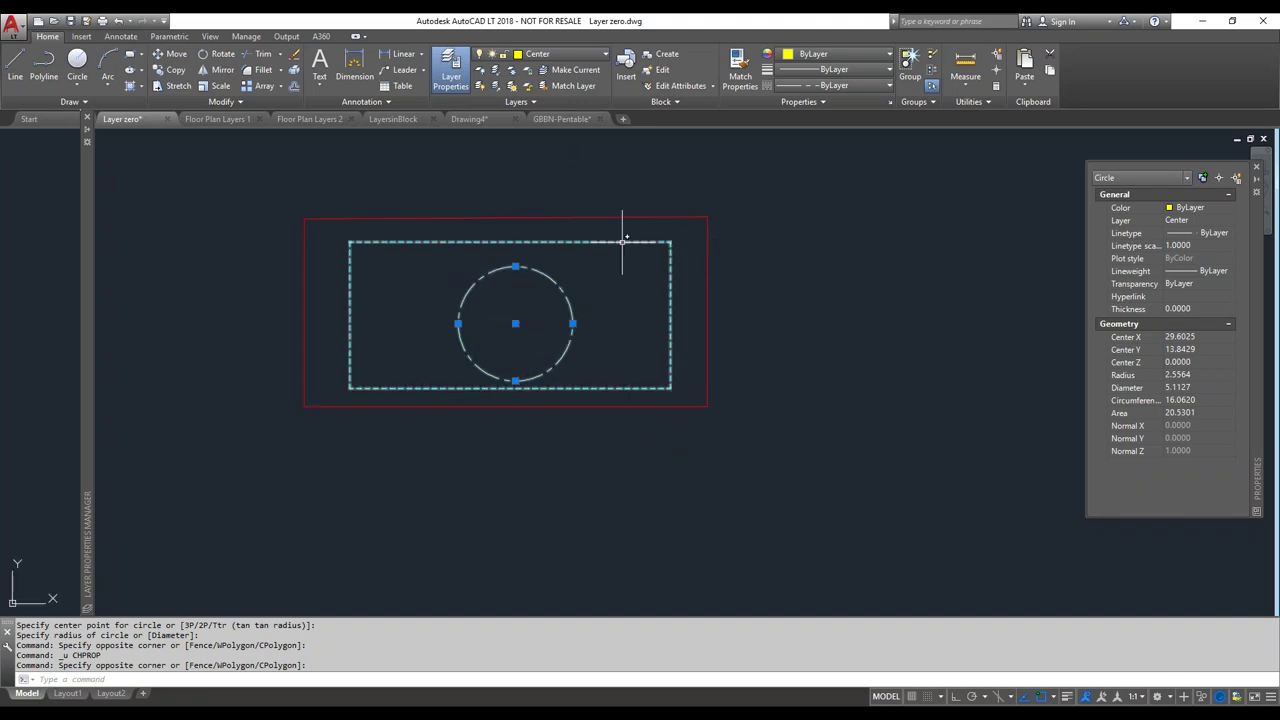
click(515, 323)
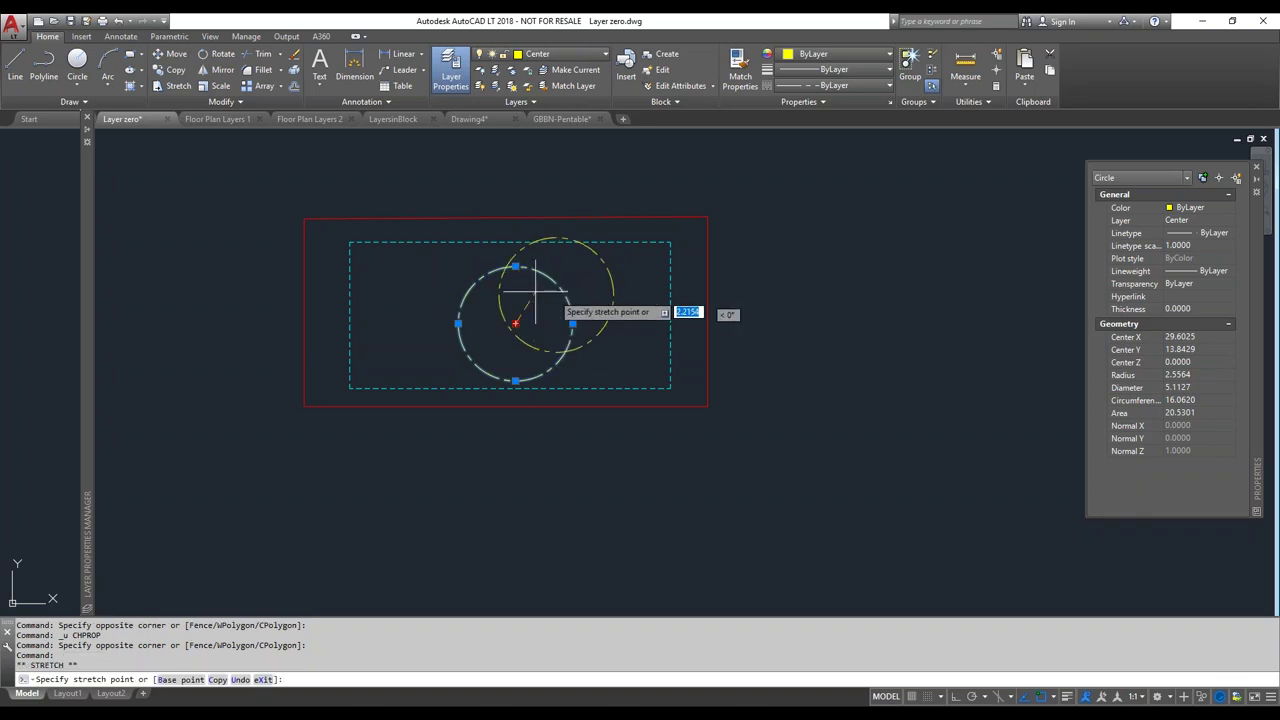
shift+right_click(513, 324)
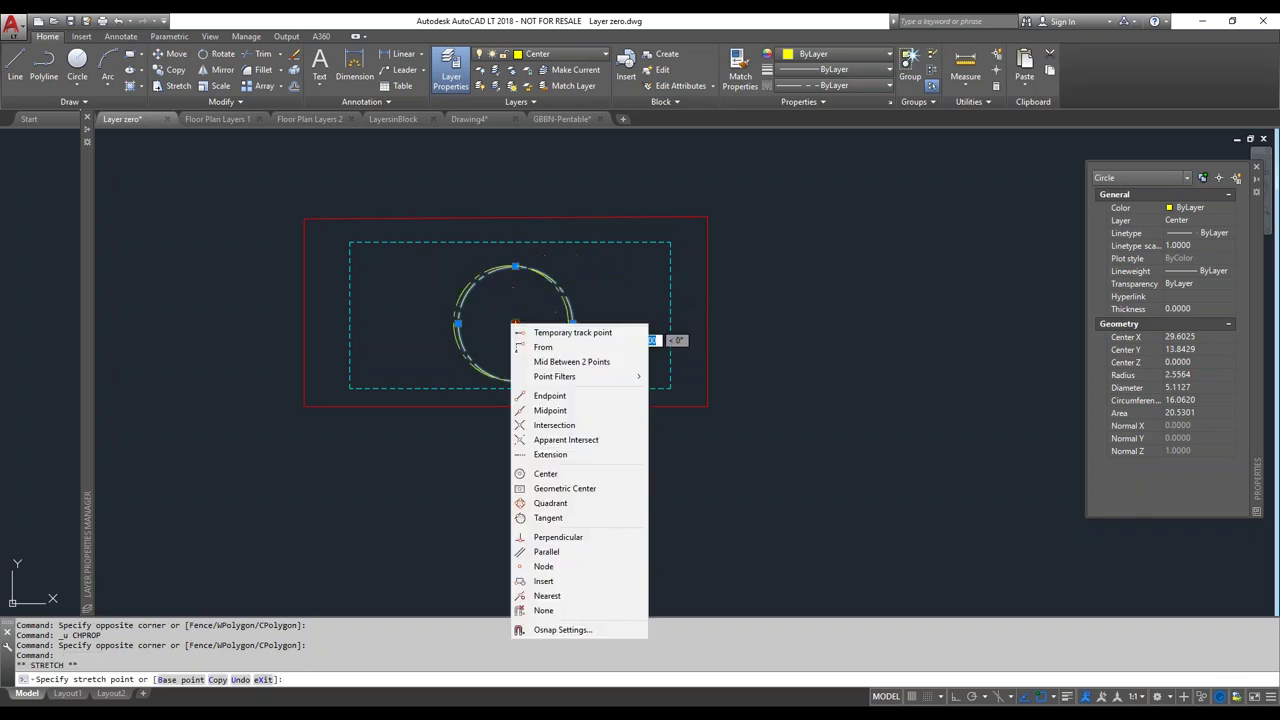
click(569, 362)
click(349, 388)
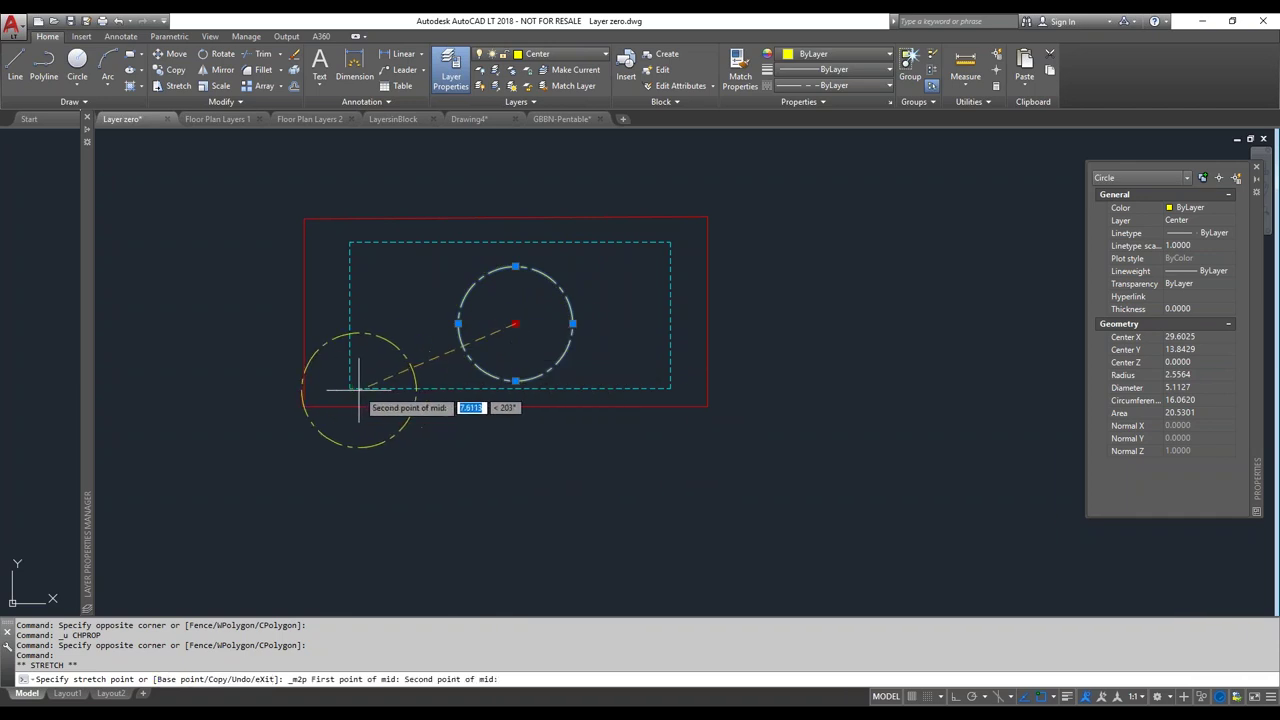
click(670, 242)
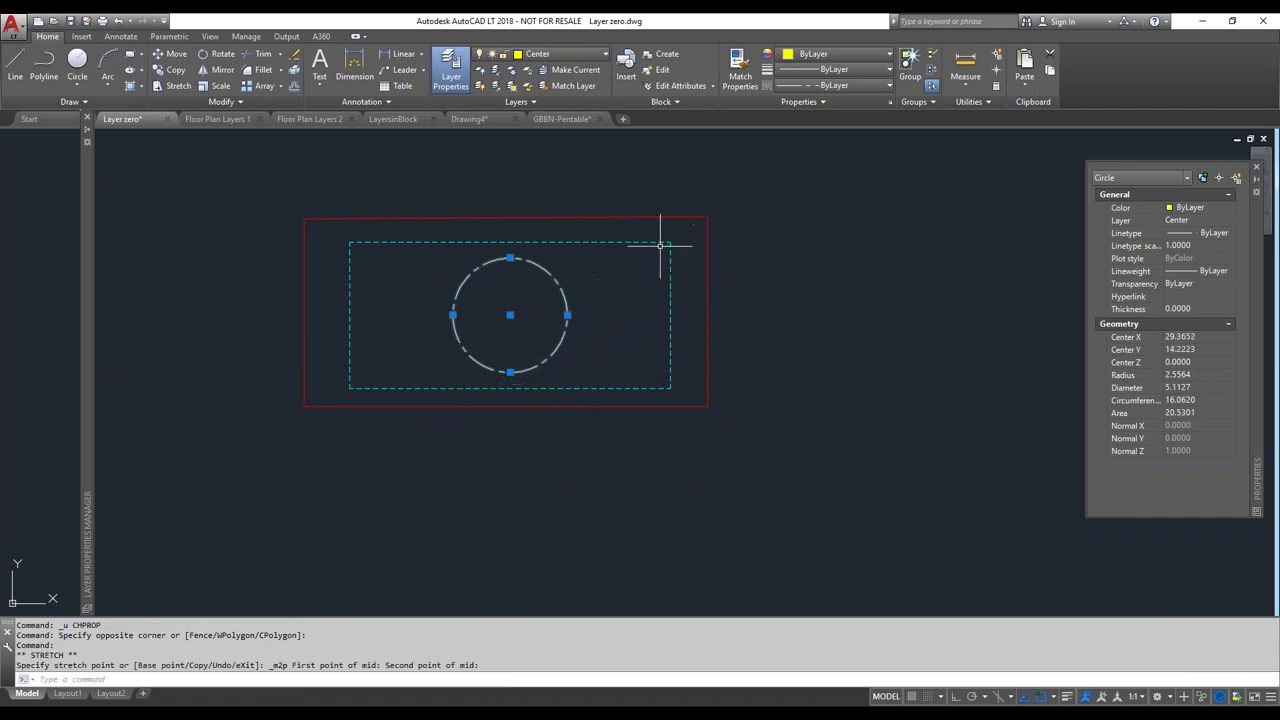
click(678, 396)
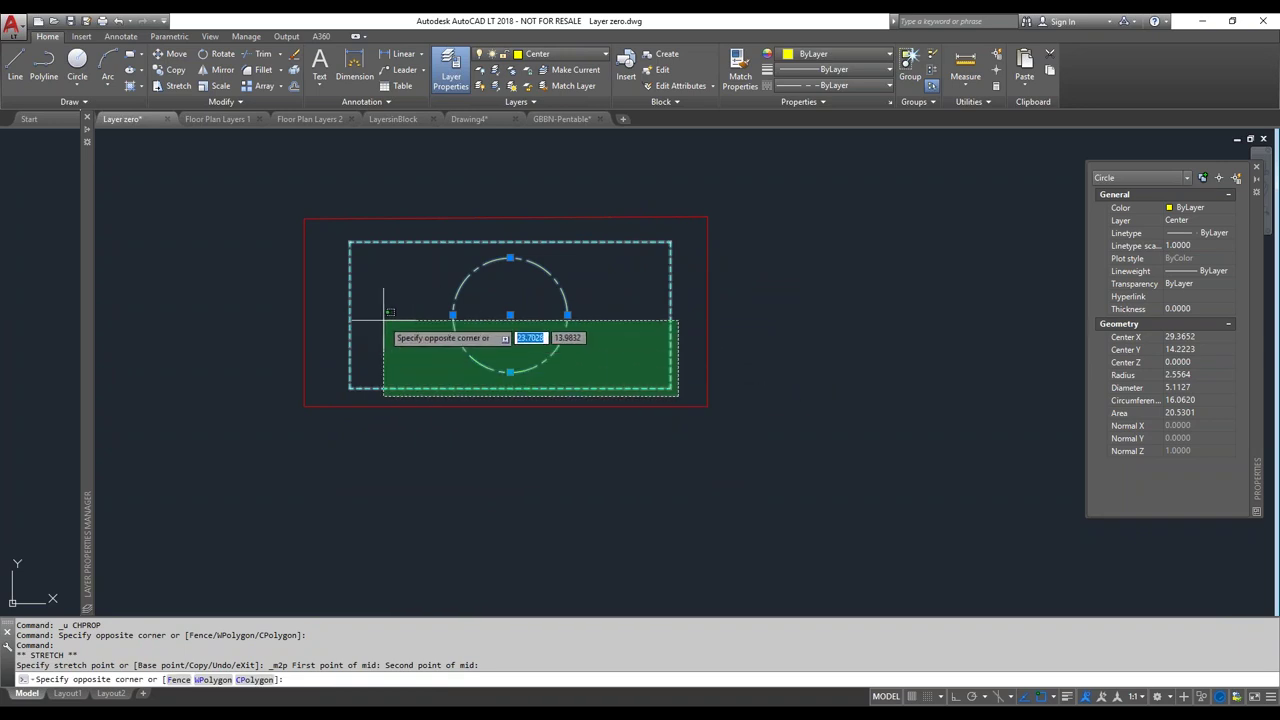
click(305, 268)
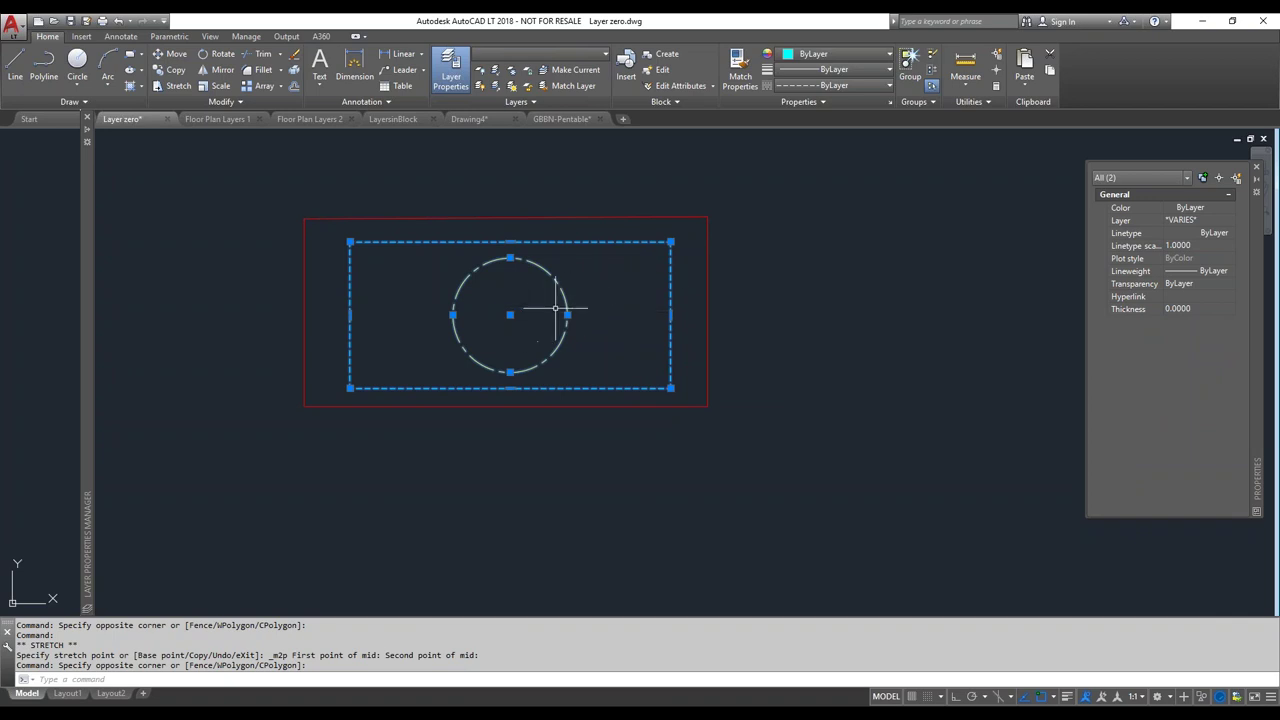
text(M)
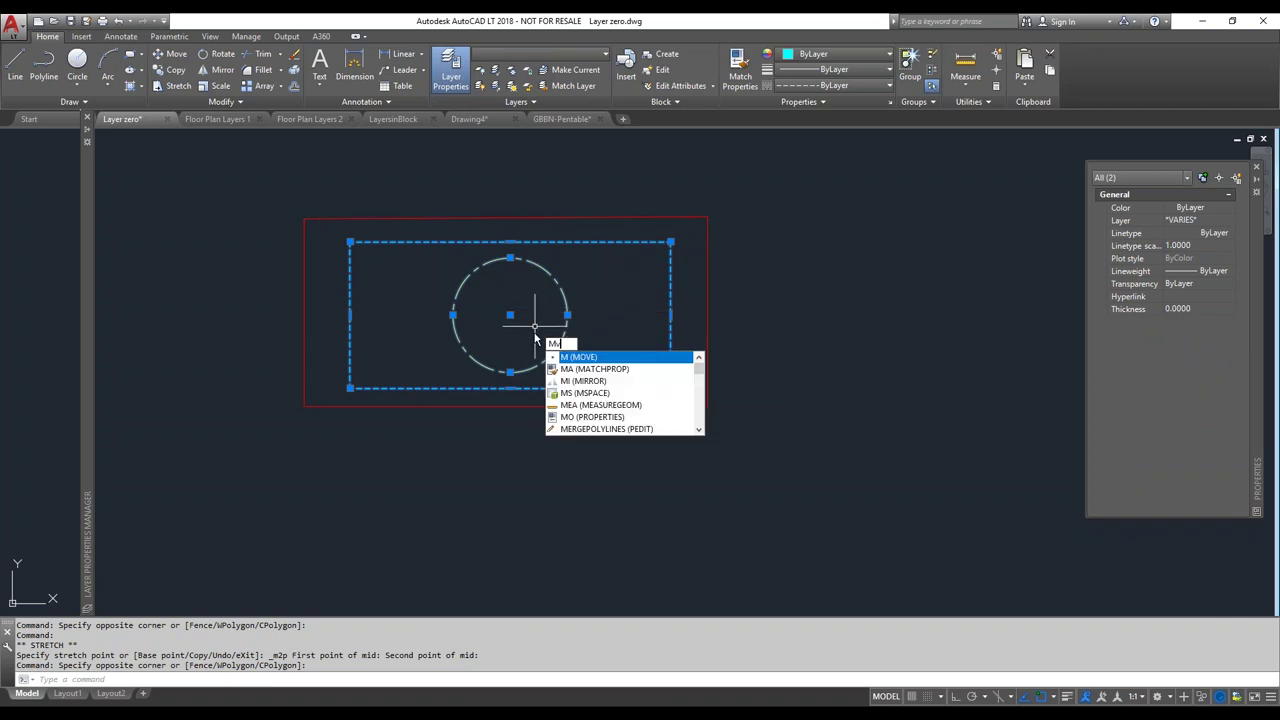
text(v)
key(Return)
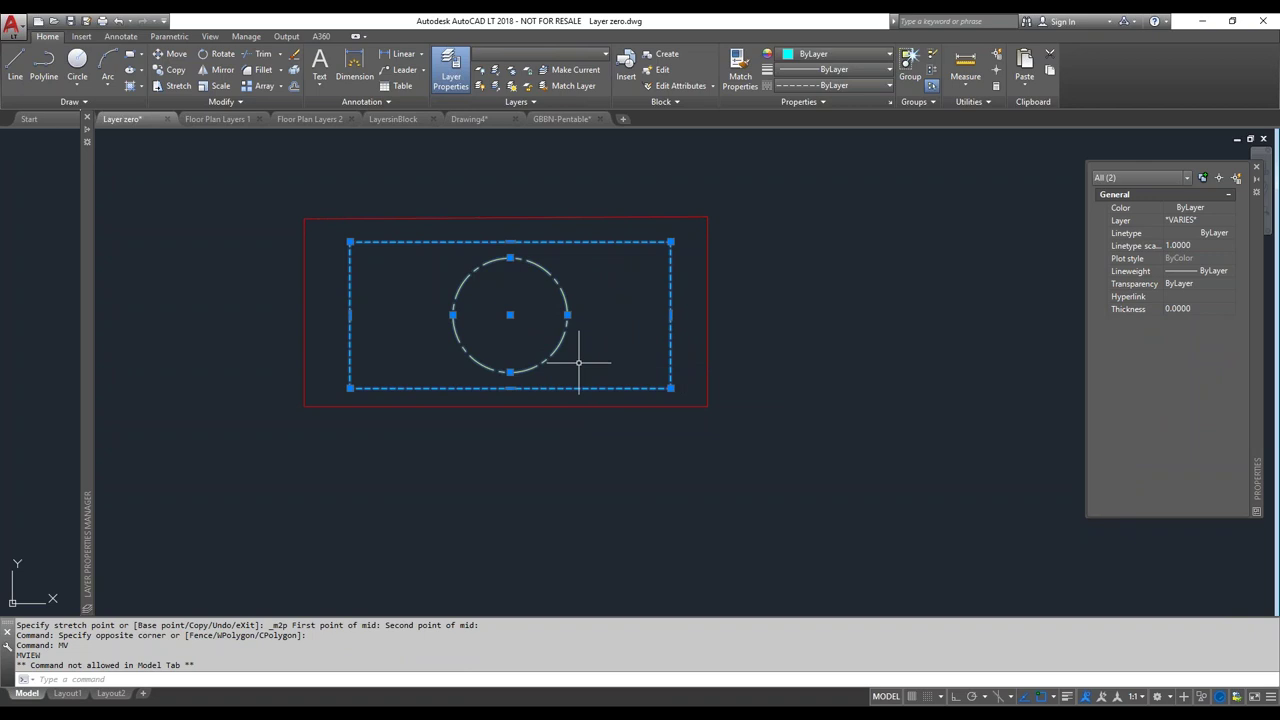
key(Escape)
key(Escape)
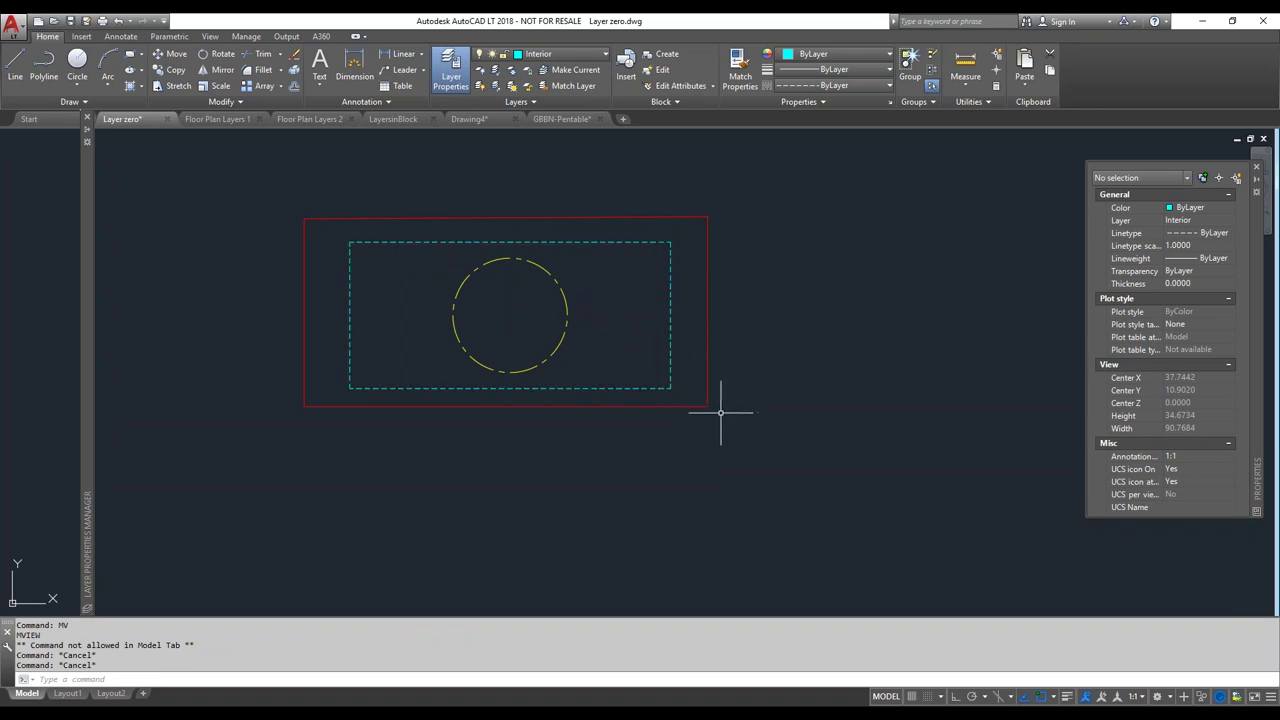
Cancel a Make Current attempt and drop down the Layer list showing 0, Center, Exterior and Interior
click(600, 371)
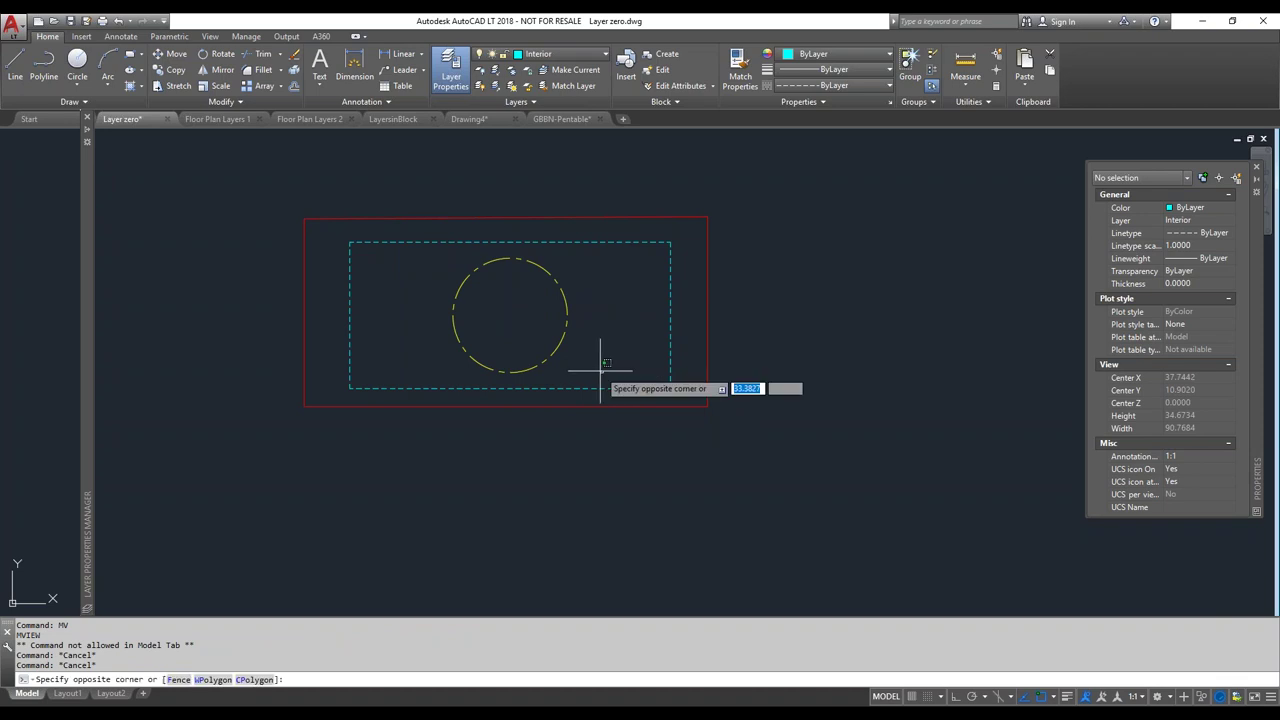
click(678, 391)
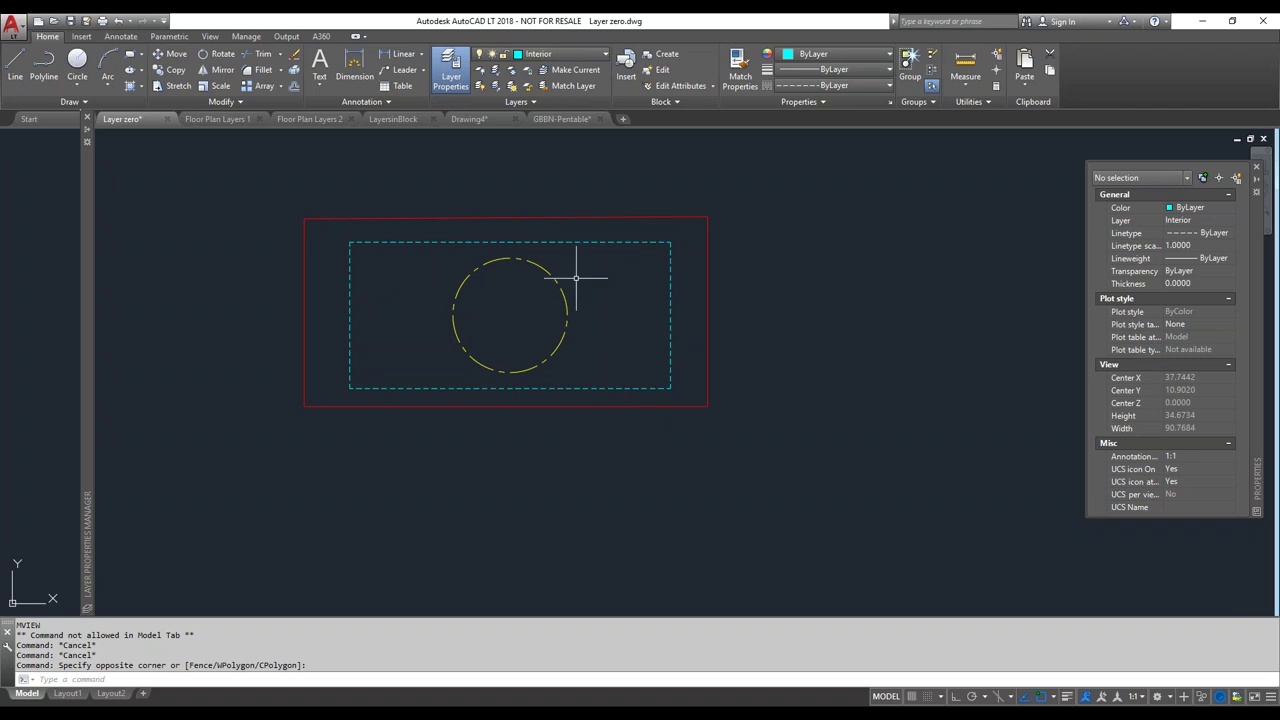
click(561, 78)
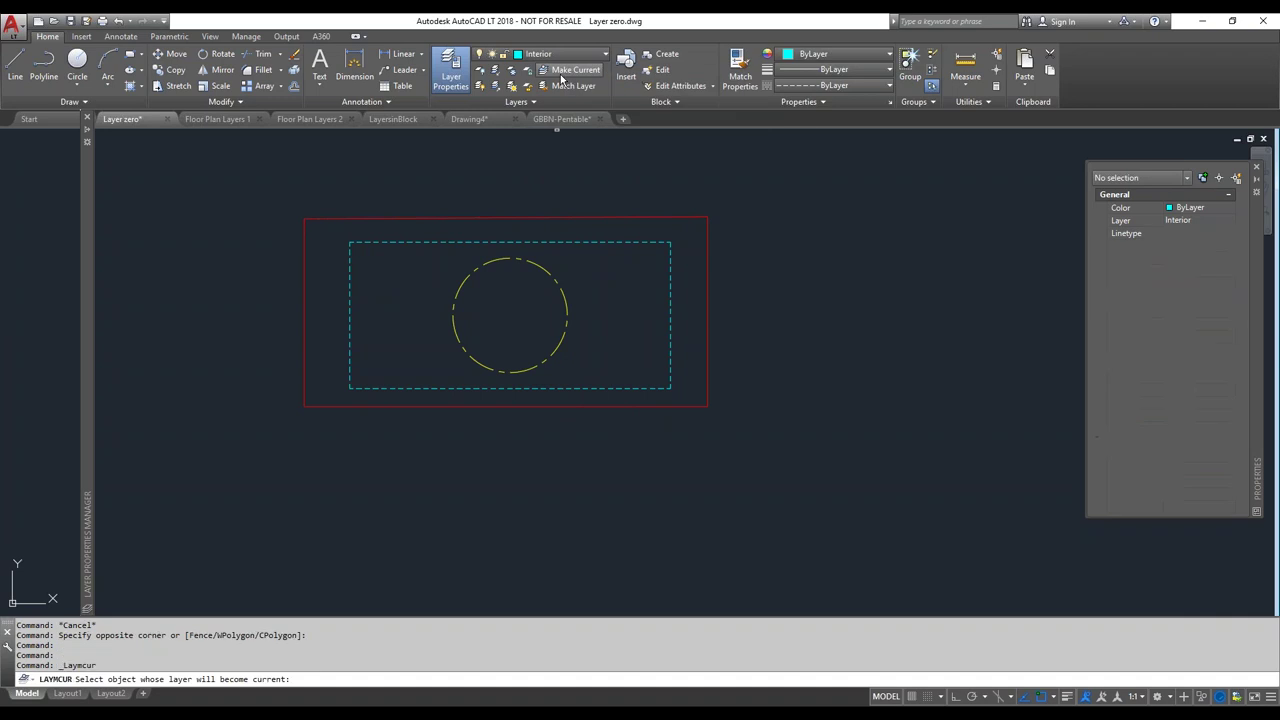
key(Escape)
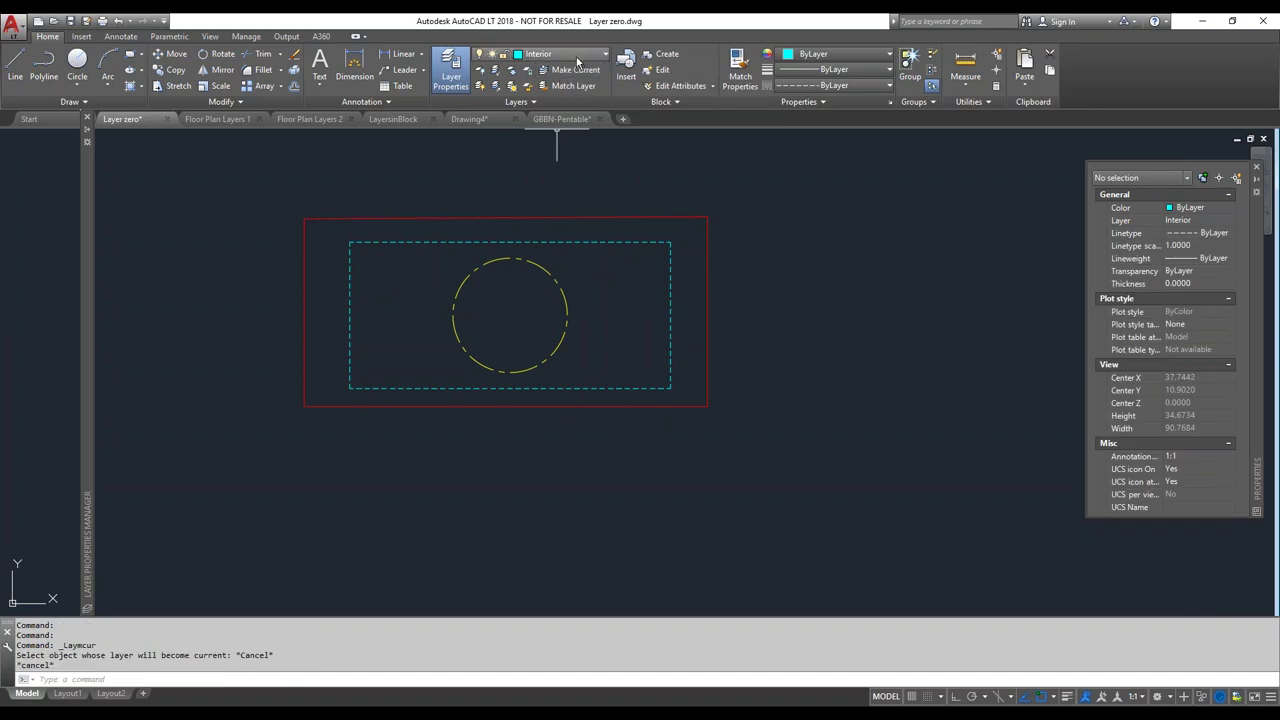
click(577, 56)
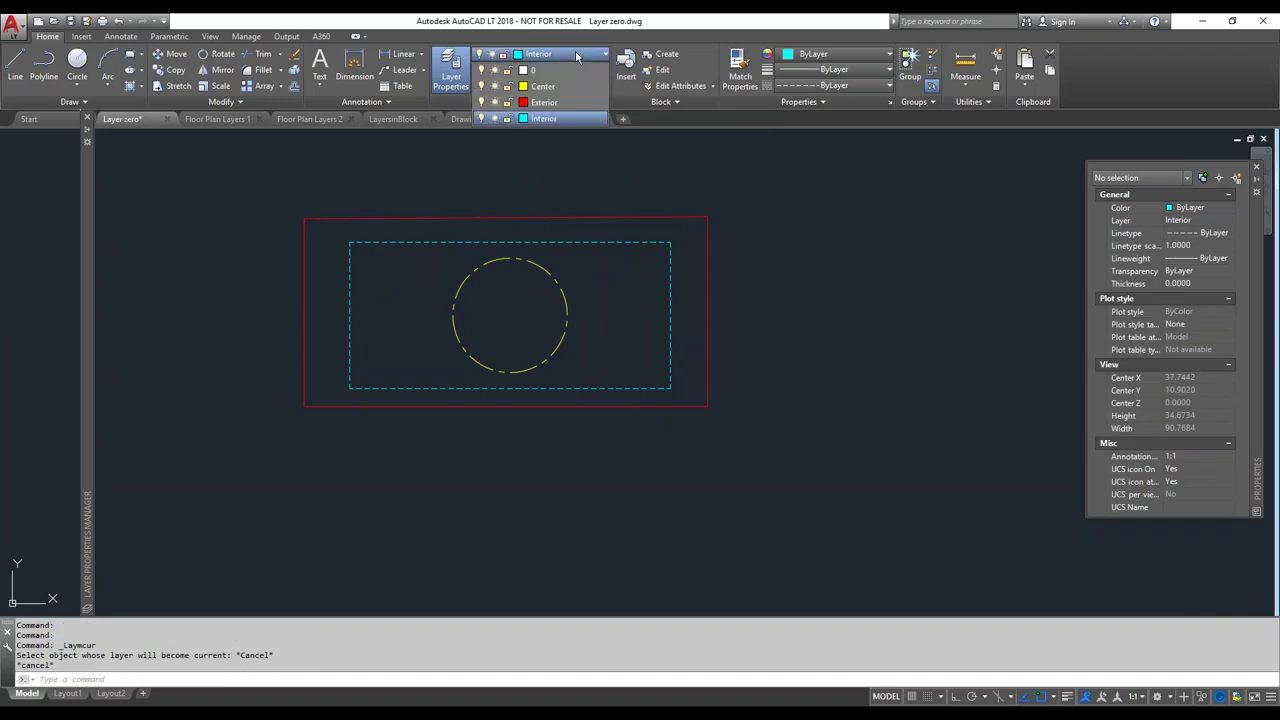
Switch Interior off, set Exterior as the current layer, then switch Interior back on
click(481, 119)
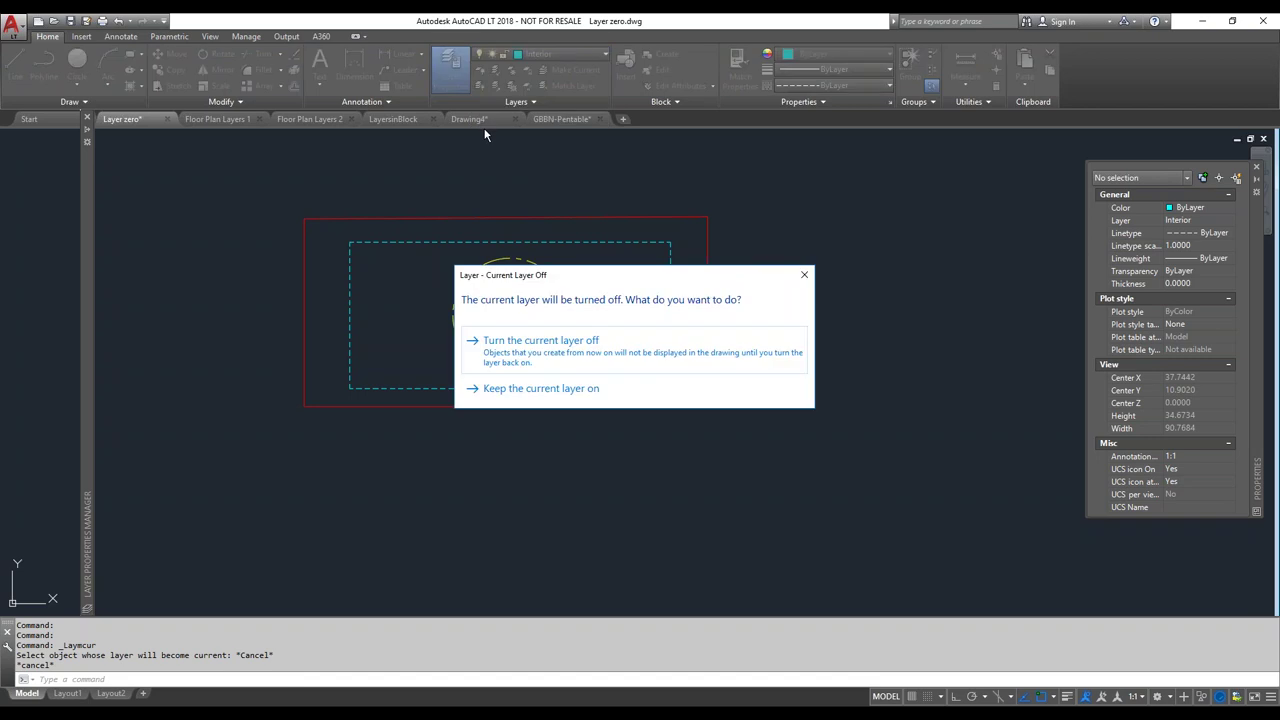
click(590, 352)
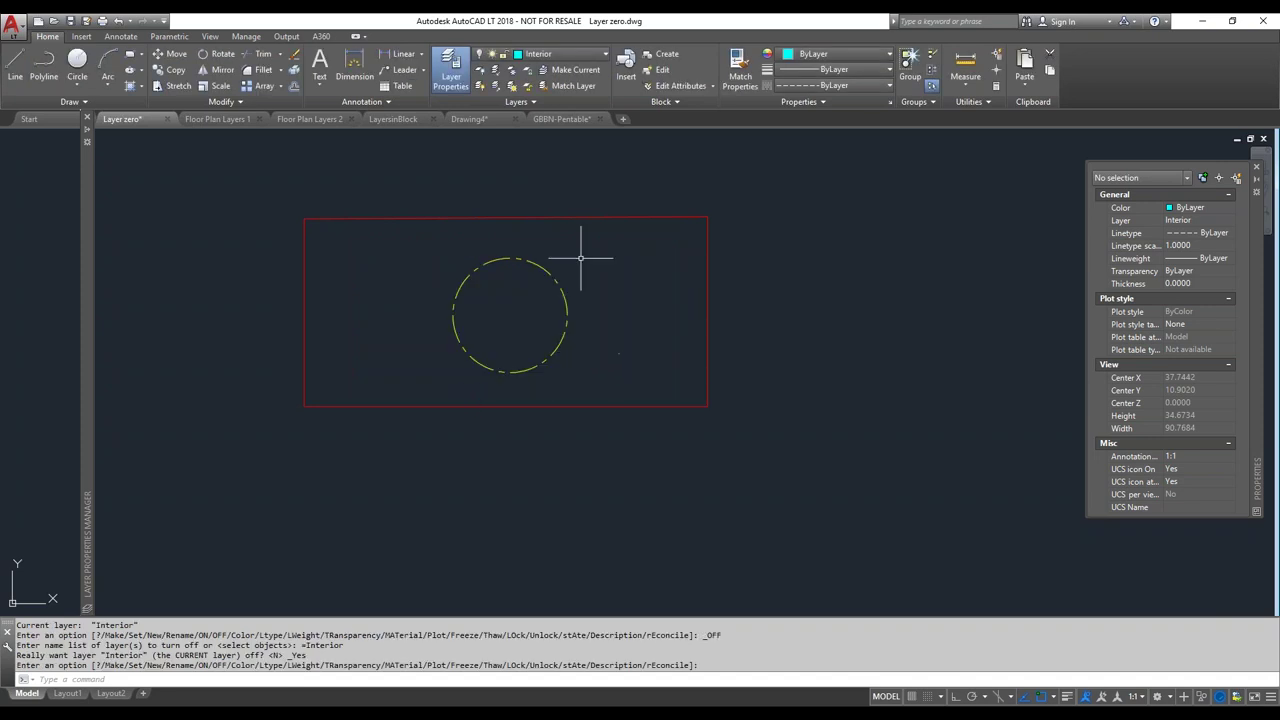
click(561, 60)
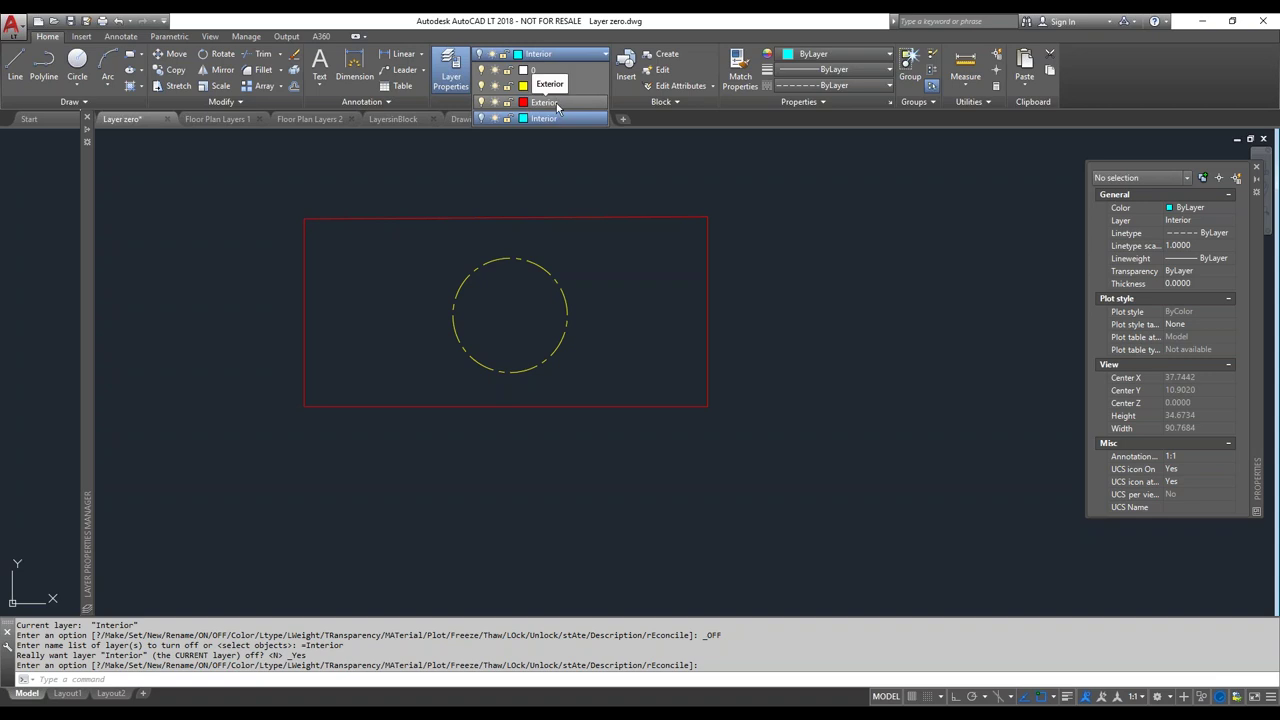
click(550, 103)
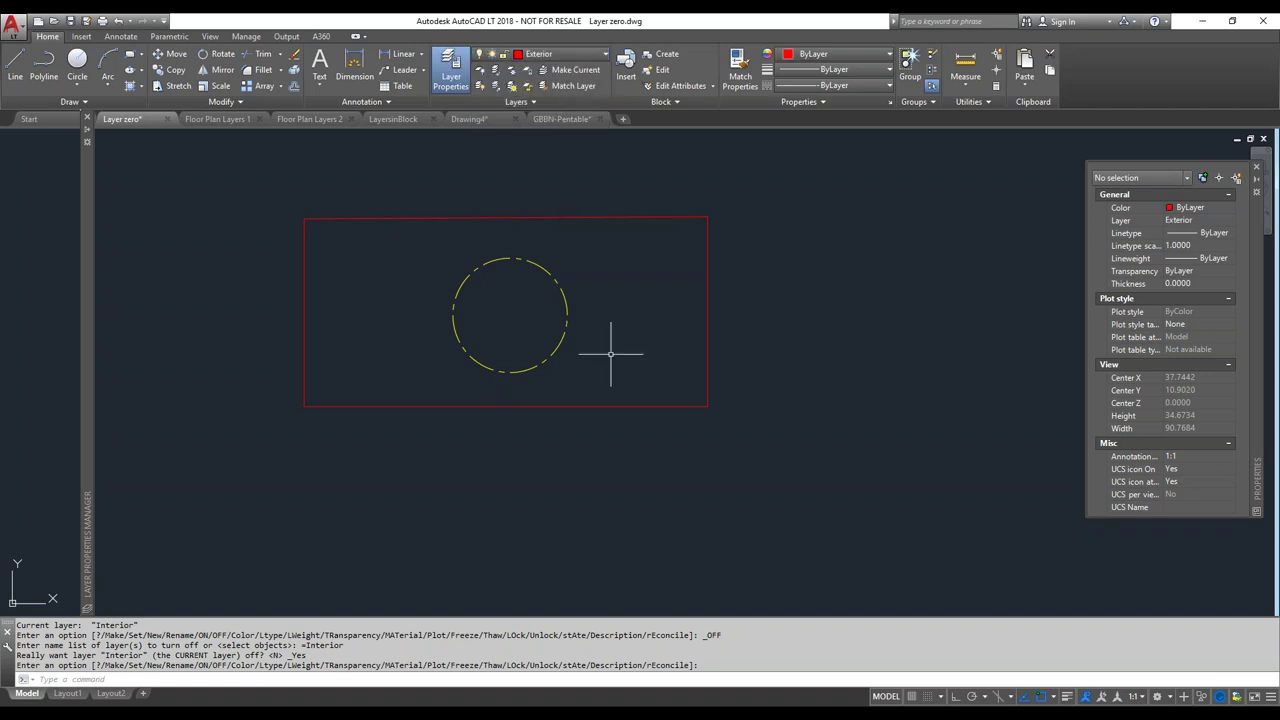
click(572, 55)
click(481, 120)
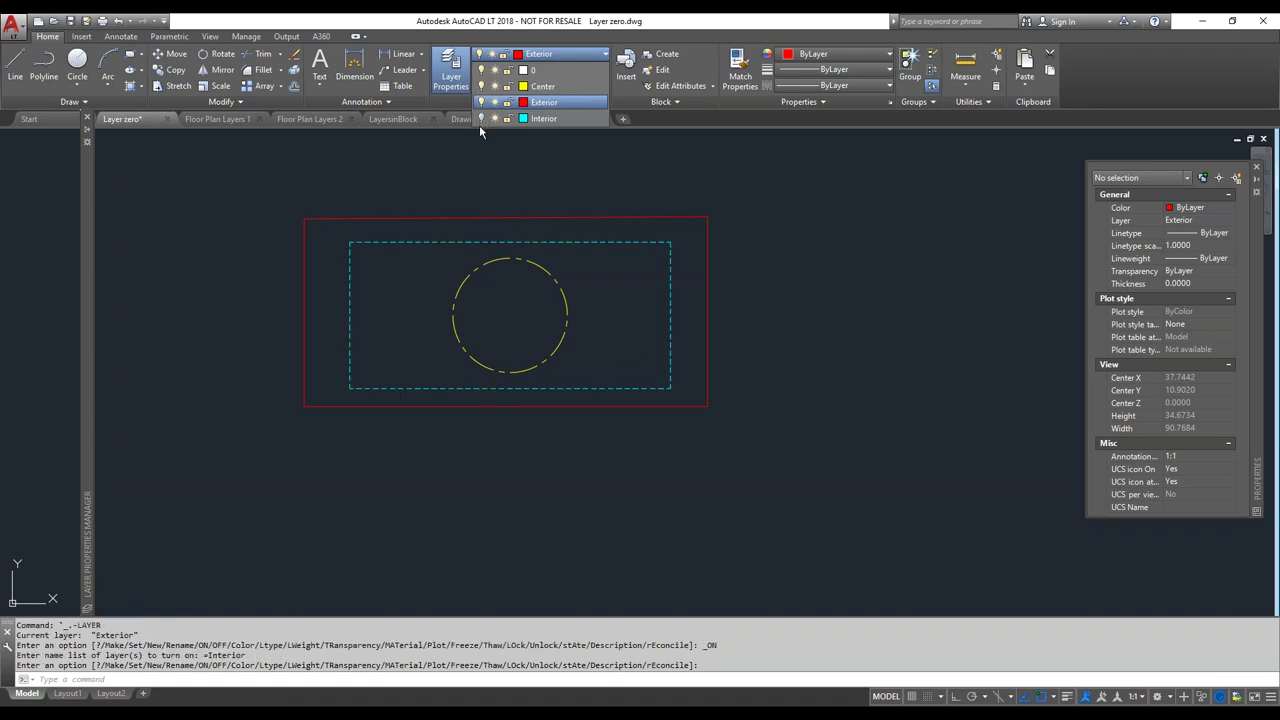
click(785, 375)
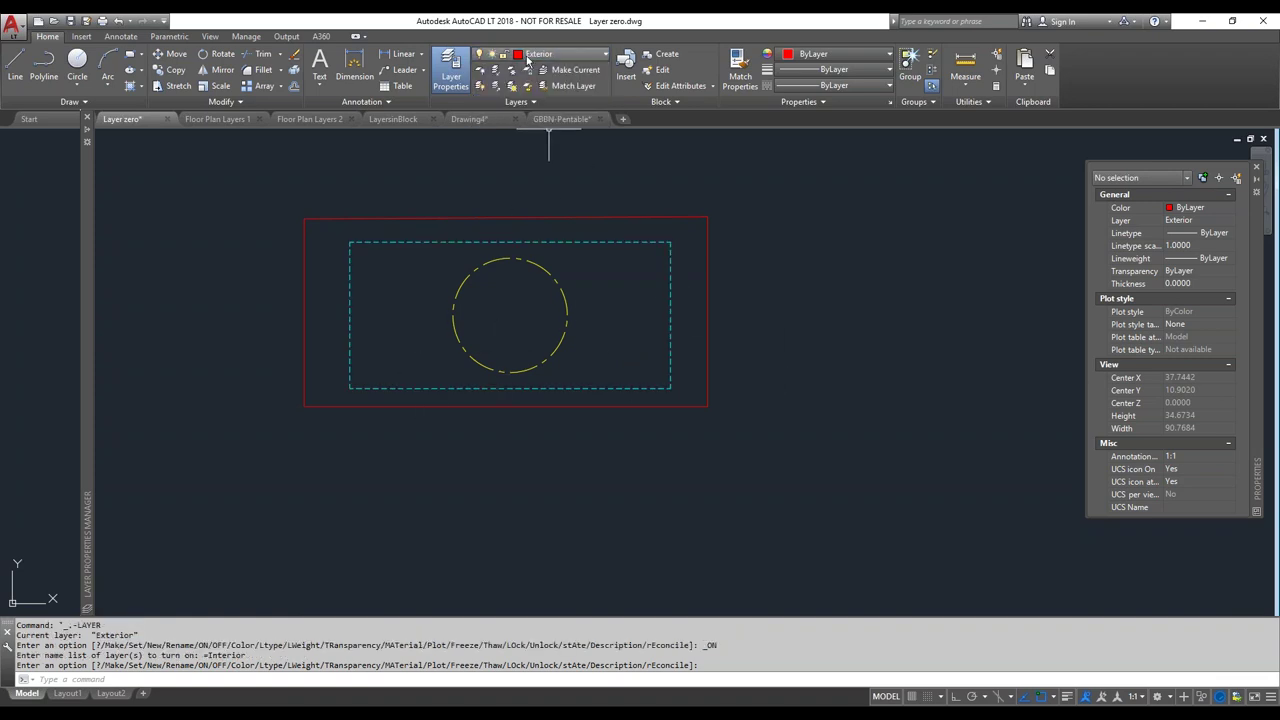
In Layer Properties Manager, turn off Exterior and Interior together and freeze Interior
mouse_move(71, 281)
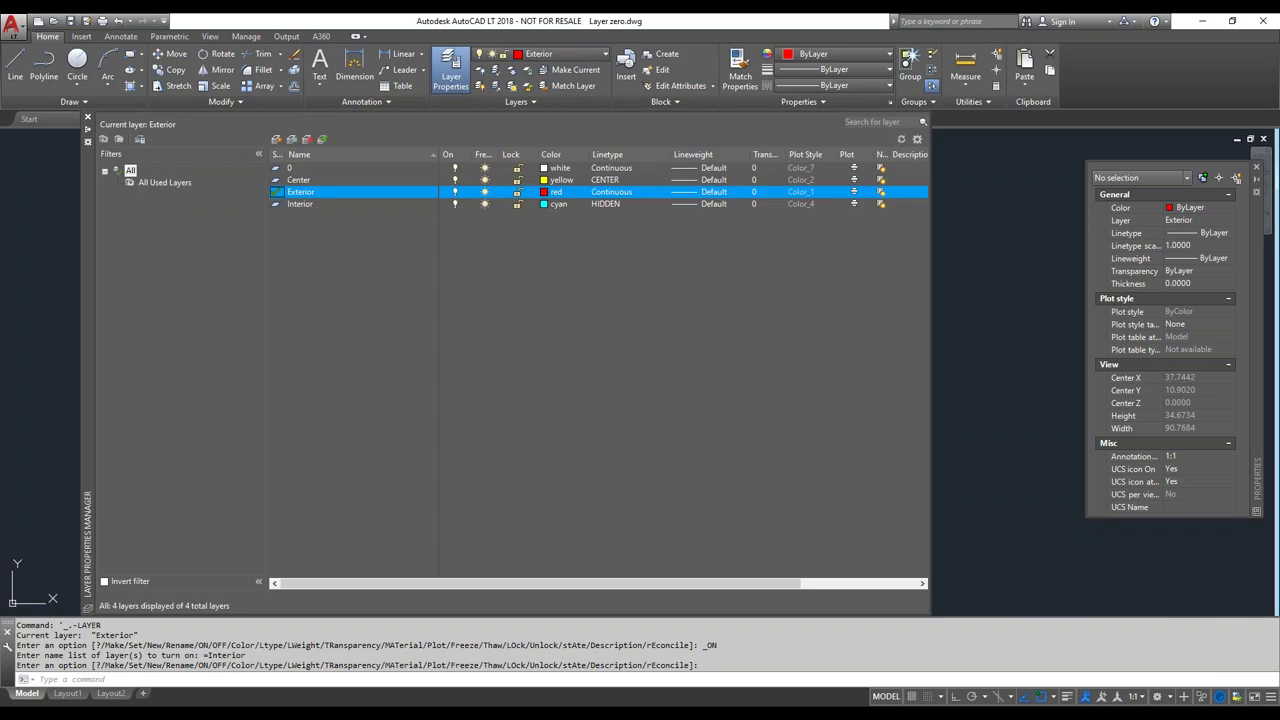
shift+click(319, 204)
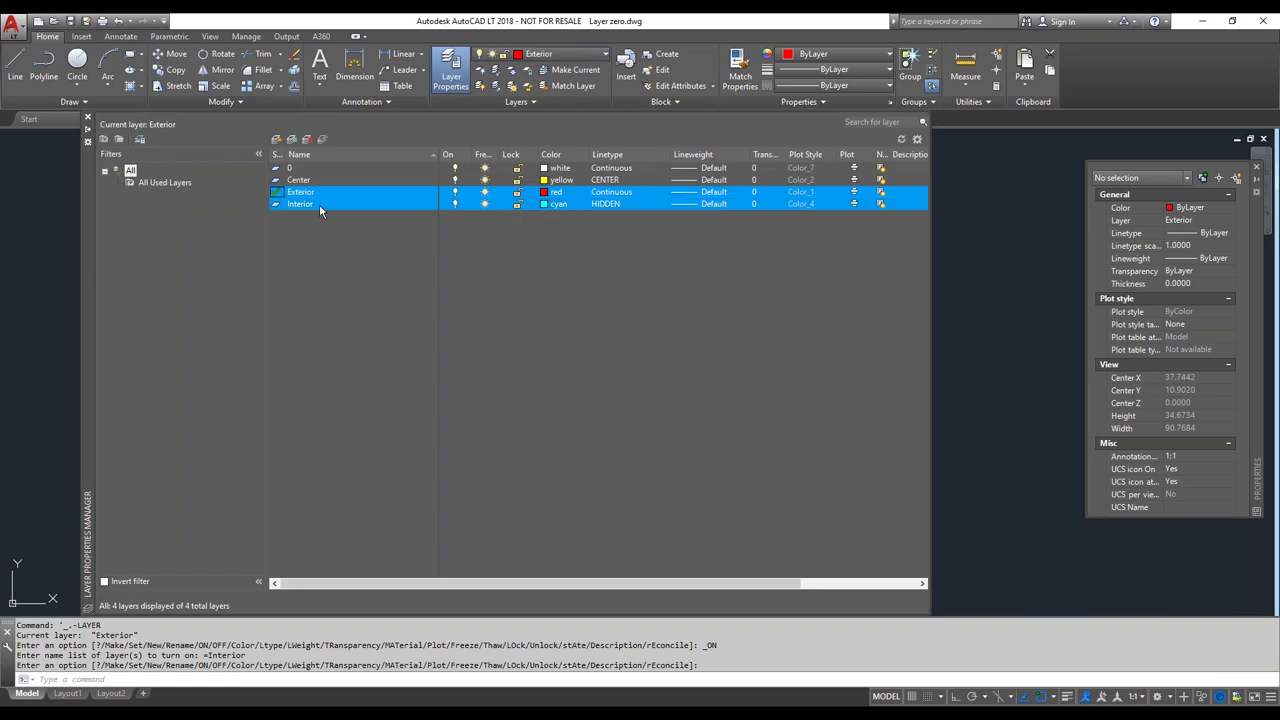
click(455, 204)
click(512, 345)
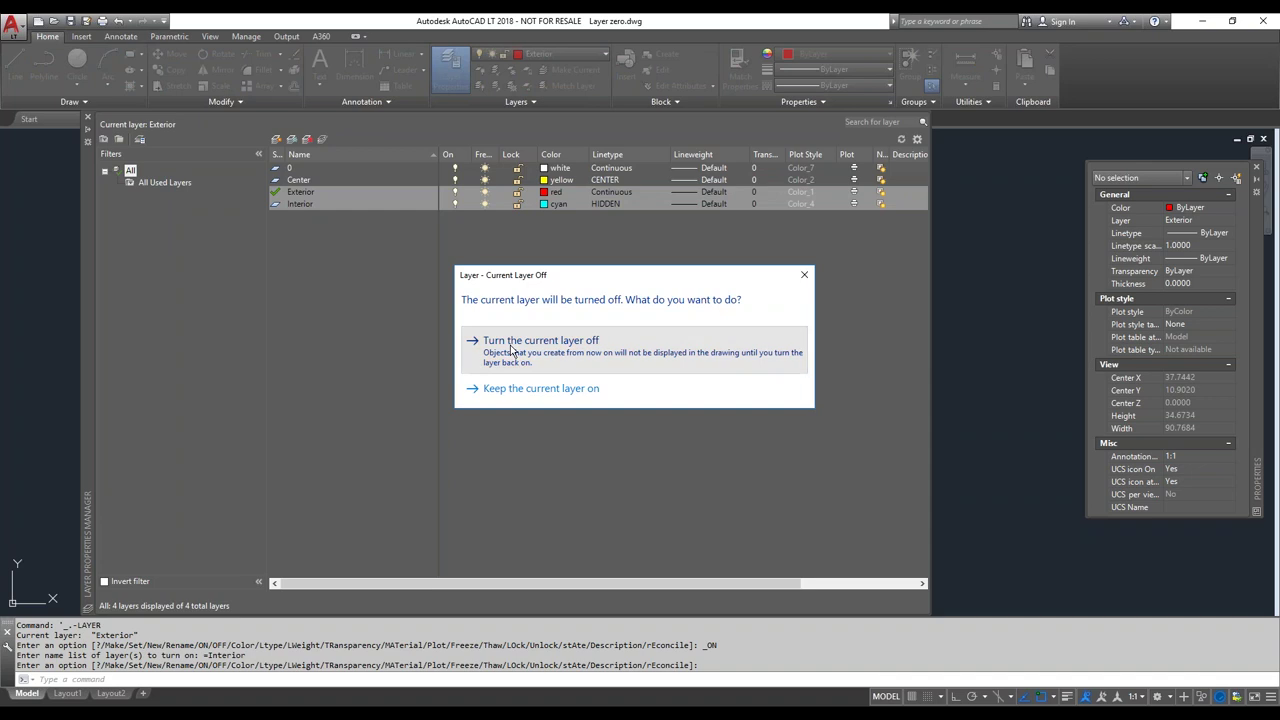
click(485, 204)
click(717, 381)
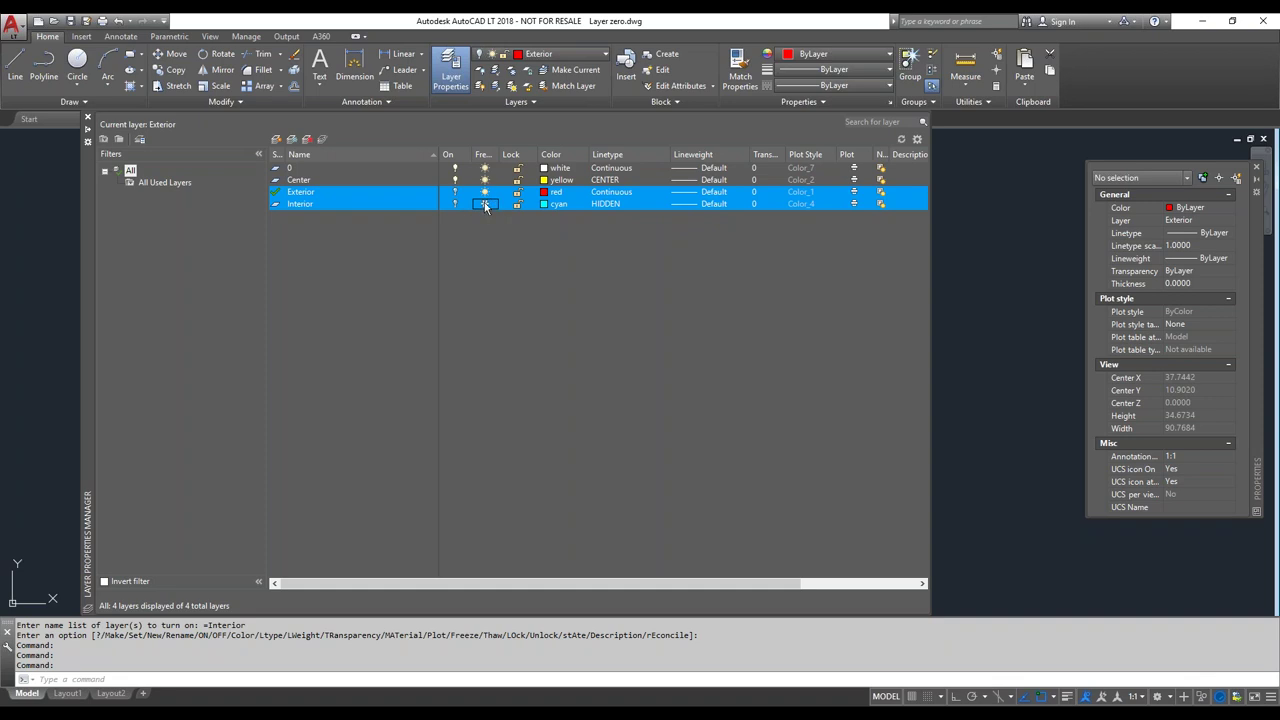
Select only layer 0 in the list and collapse the manager back to the drawing
click(300, 169)
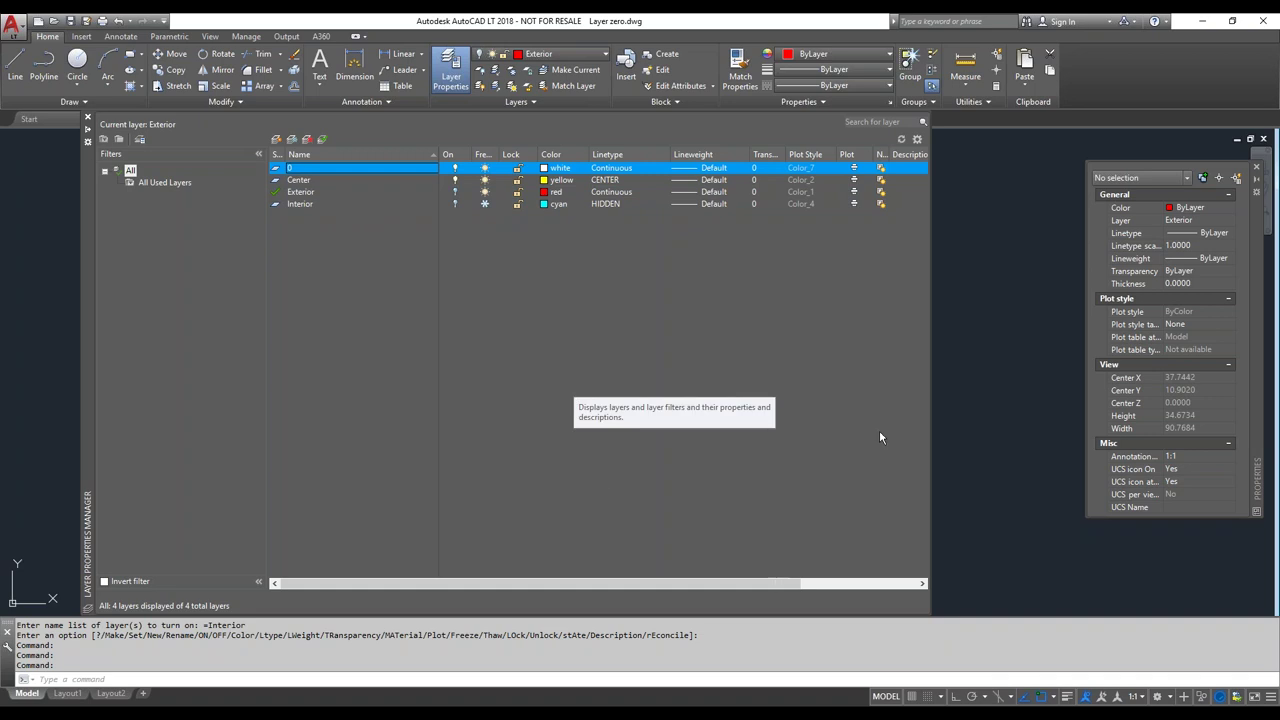
click(960, 365)
click(931, 221)
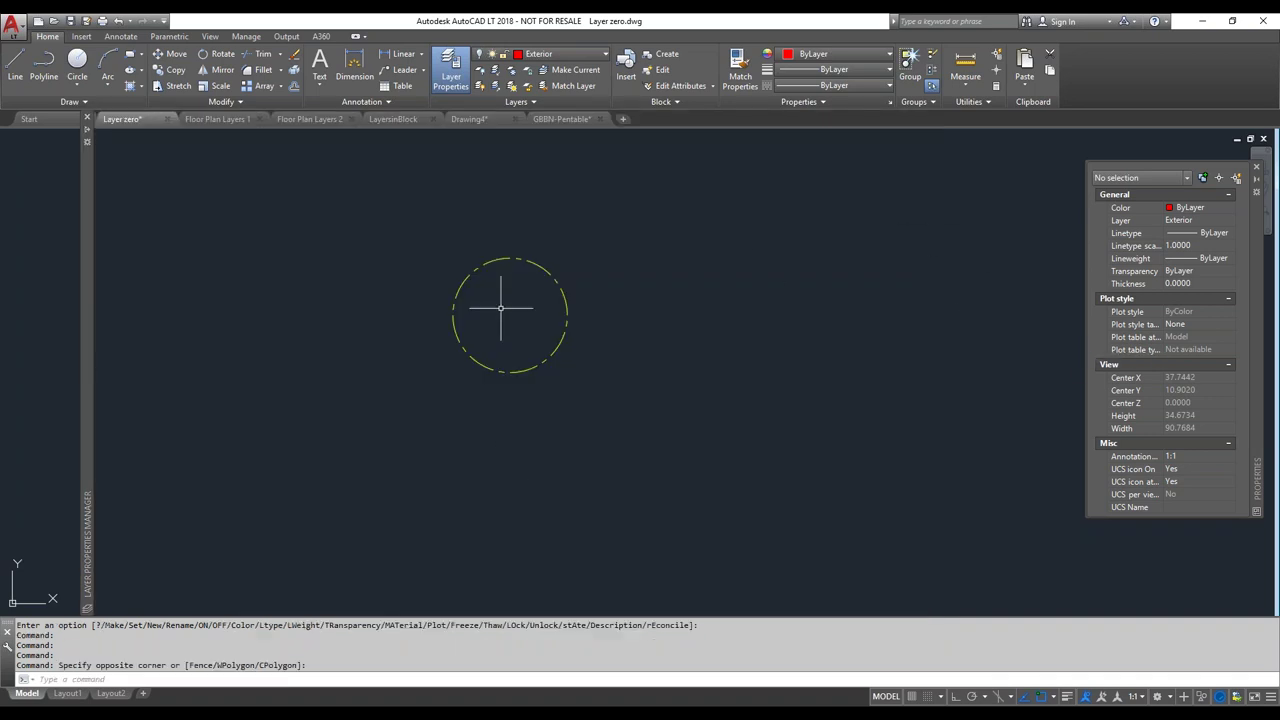
Turn the Interior layer on and thaw it from the Layer dropdown
click(560, 54)
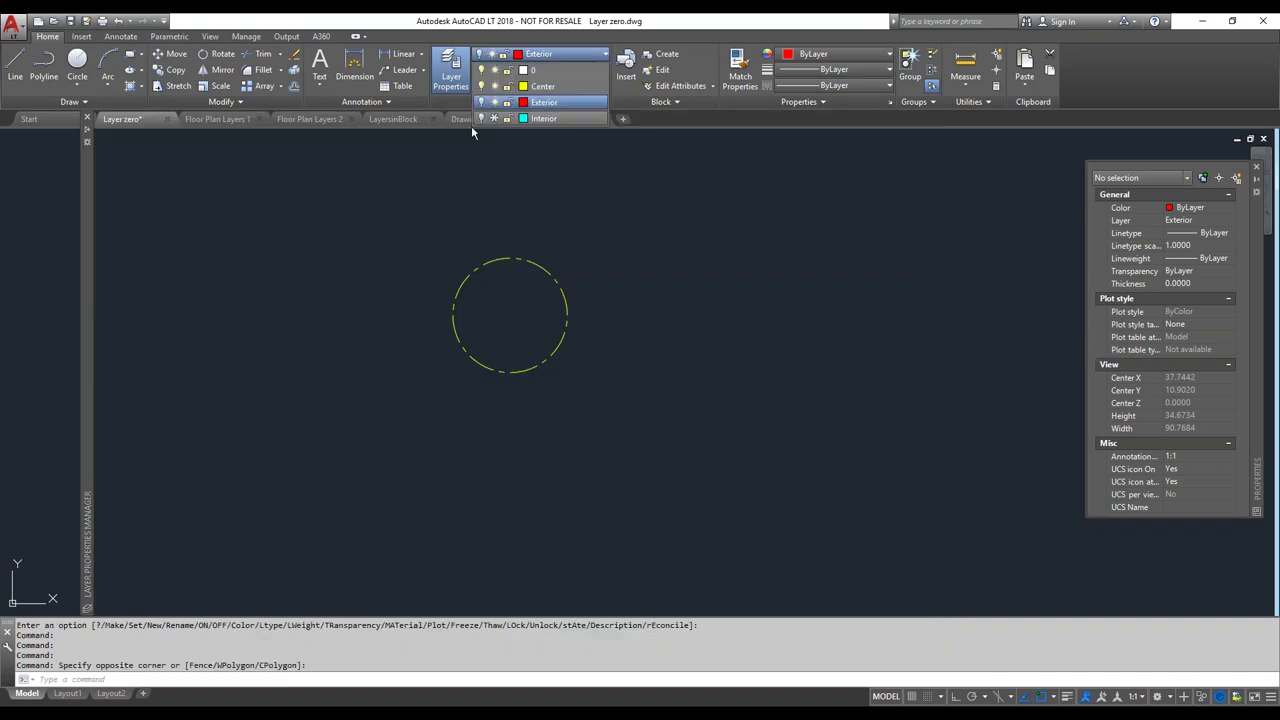
click(484, 118)
click(492, 118)
click(504, 470)
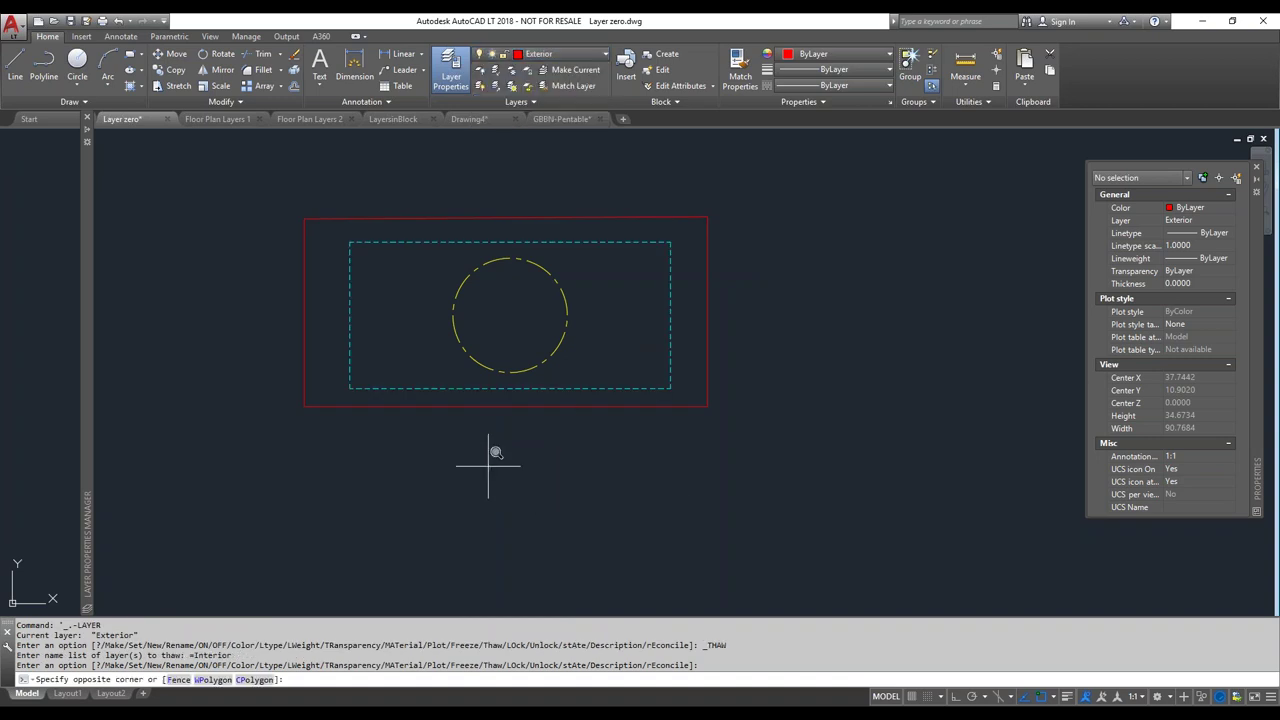
Zoom to the drawing extents with Z, E, then select and deselect the red border's top edge
text(z)
key(Return)
text(e)
key(Return)
scroll(347, 423, down, 2)
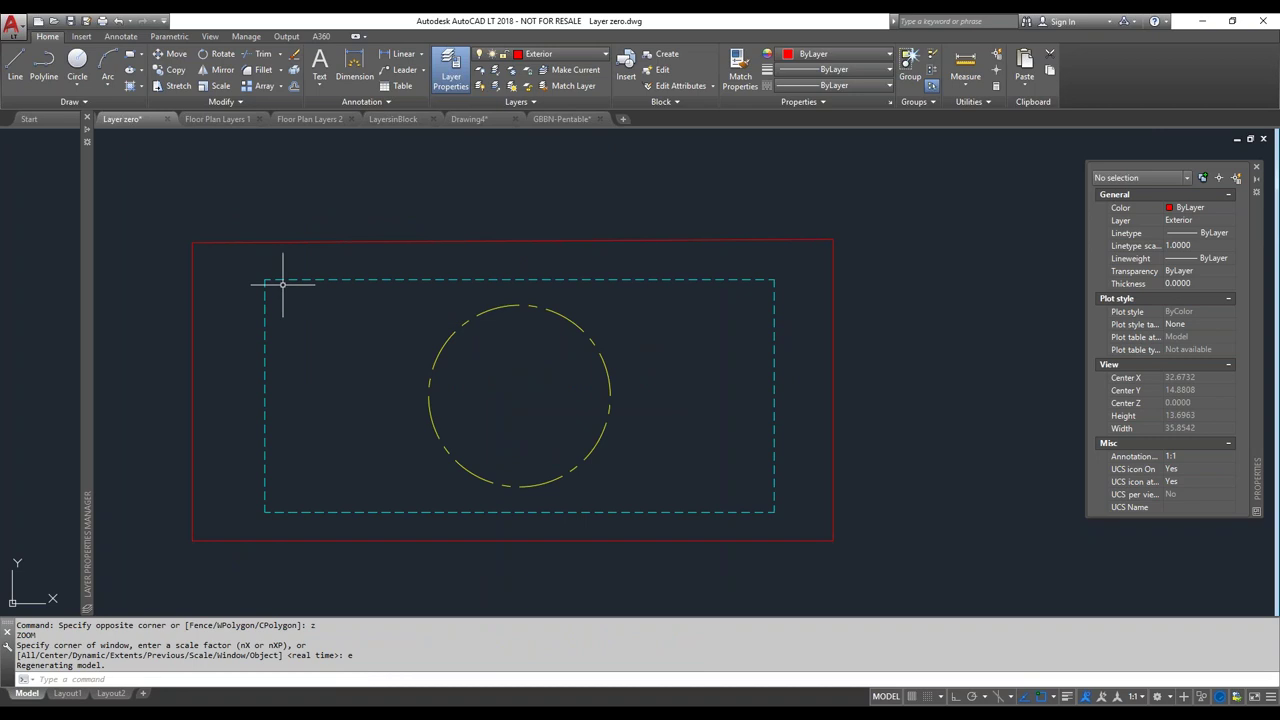
text(z)
key(Return)
text(e)
key(Return)
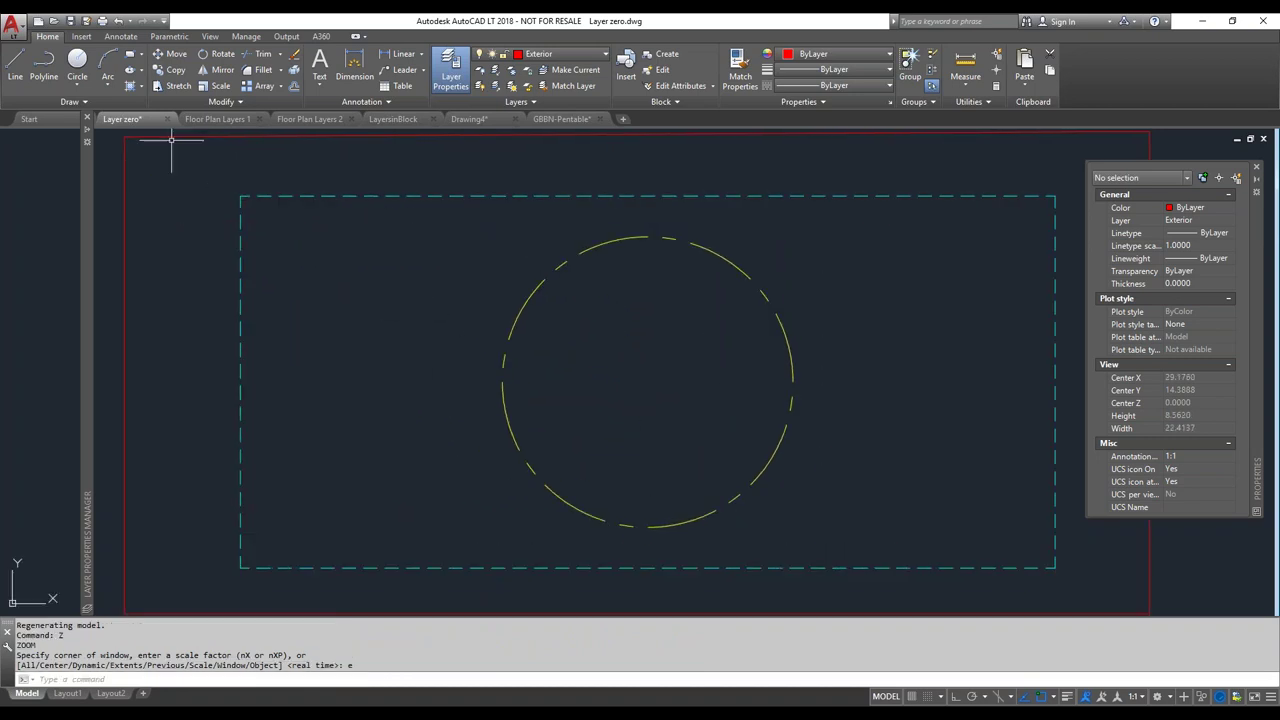
click(168, 135)
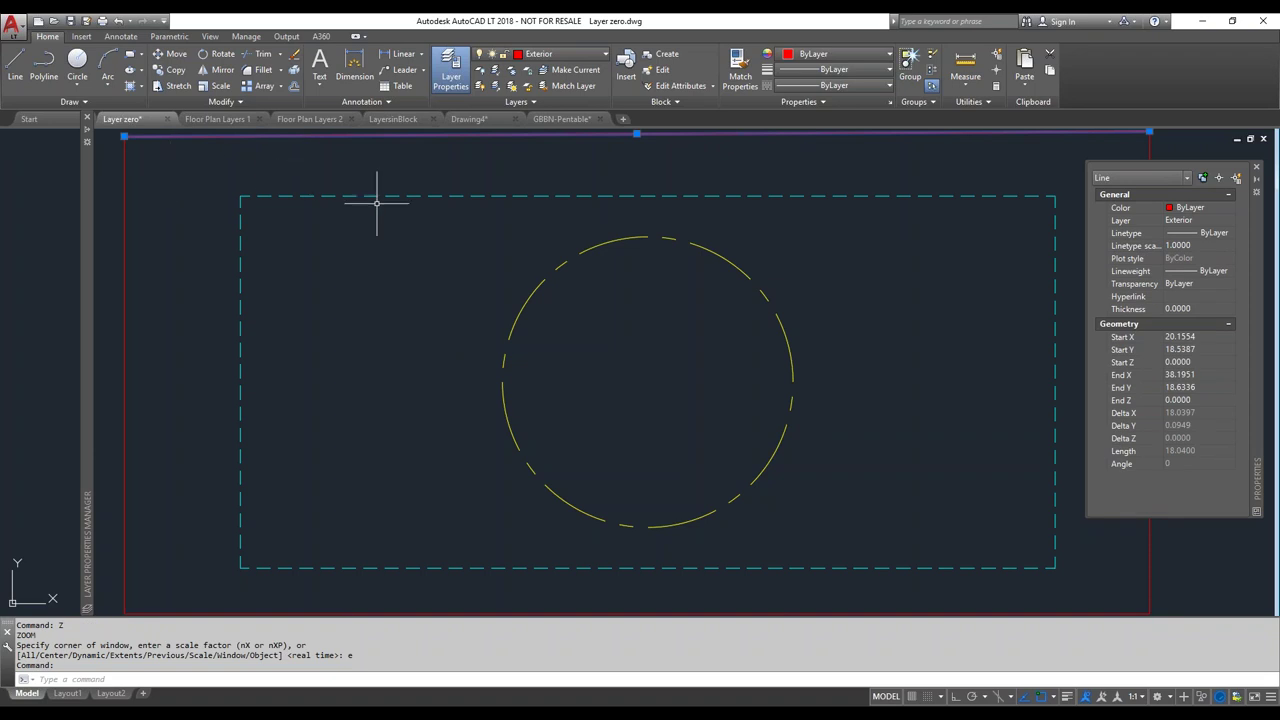
key(Escape)
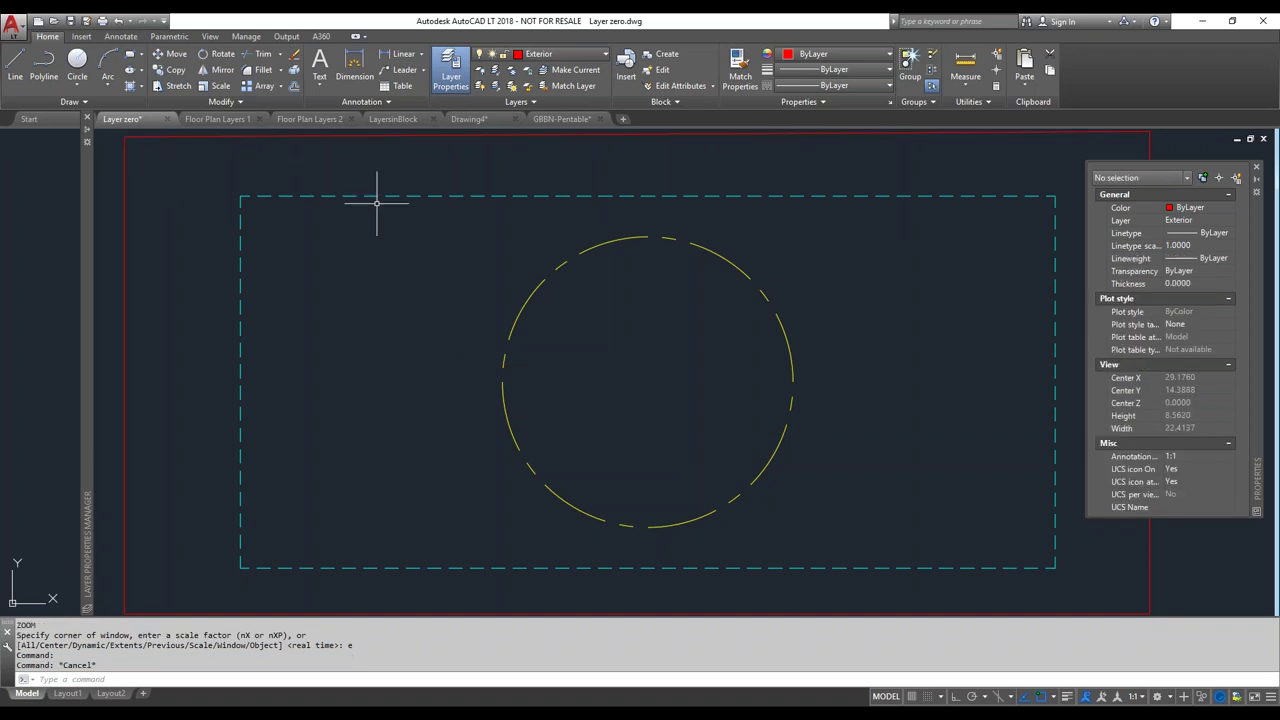
Run Layer Off and pick the red border, confirming that the current Exterior layer turns off
click(480, 76)
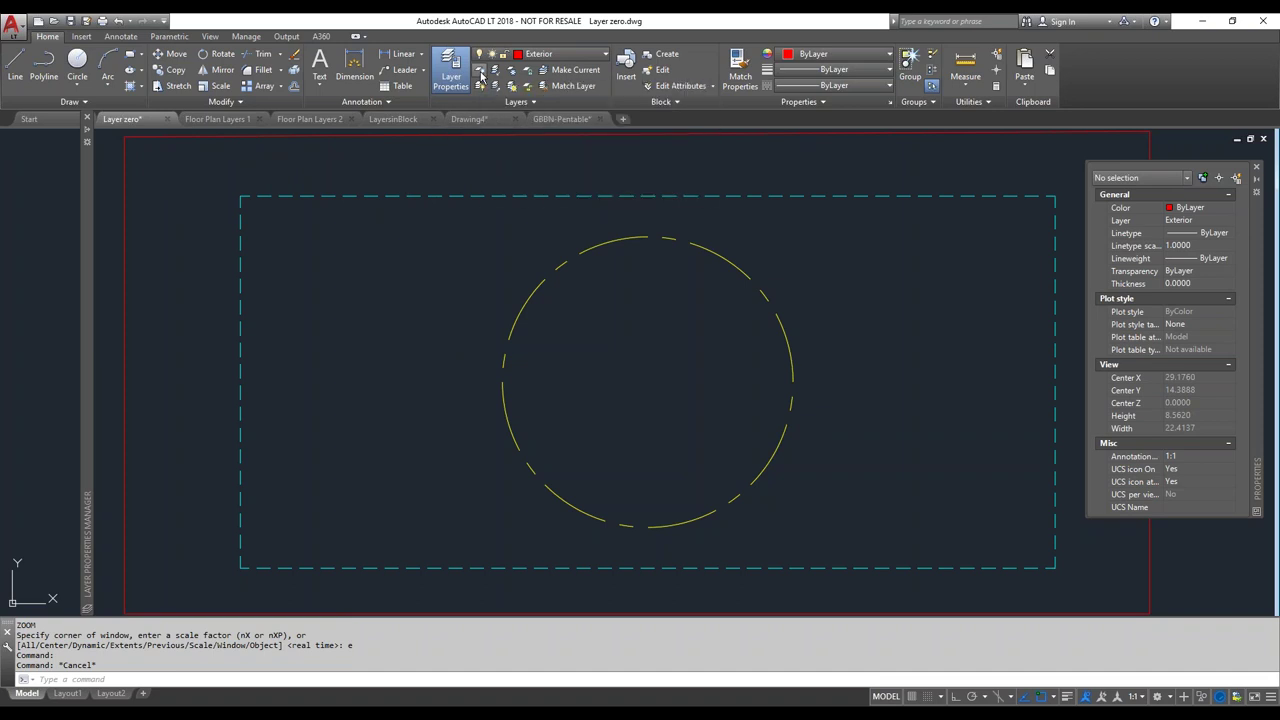
click(399, 137)
click(399, 137)
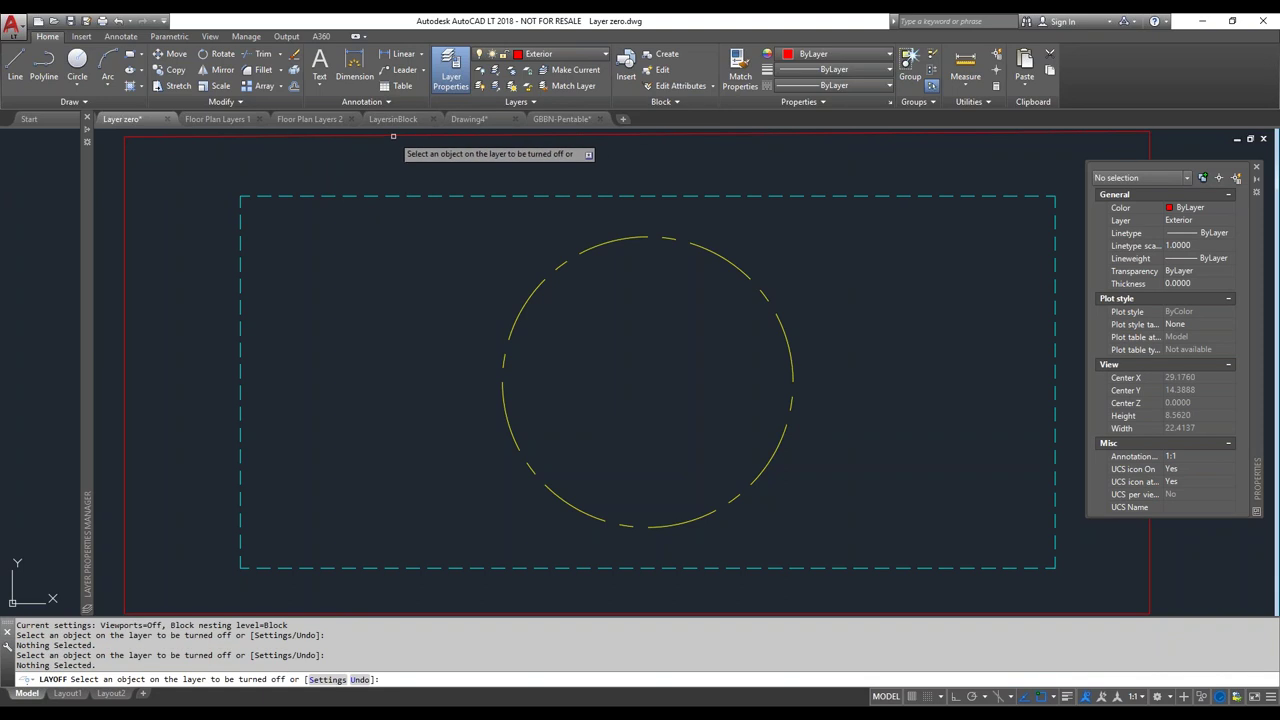
click(393, 134)
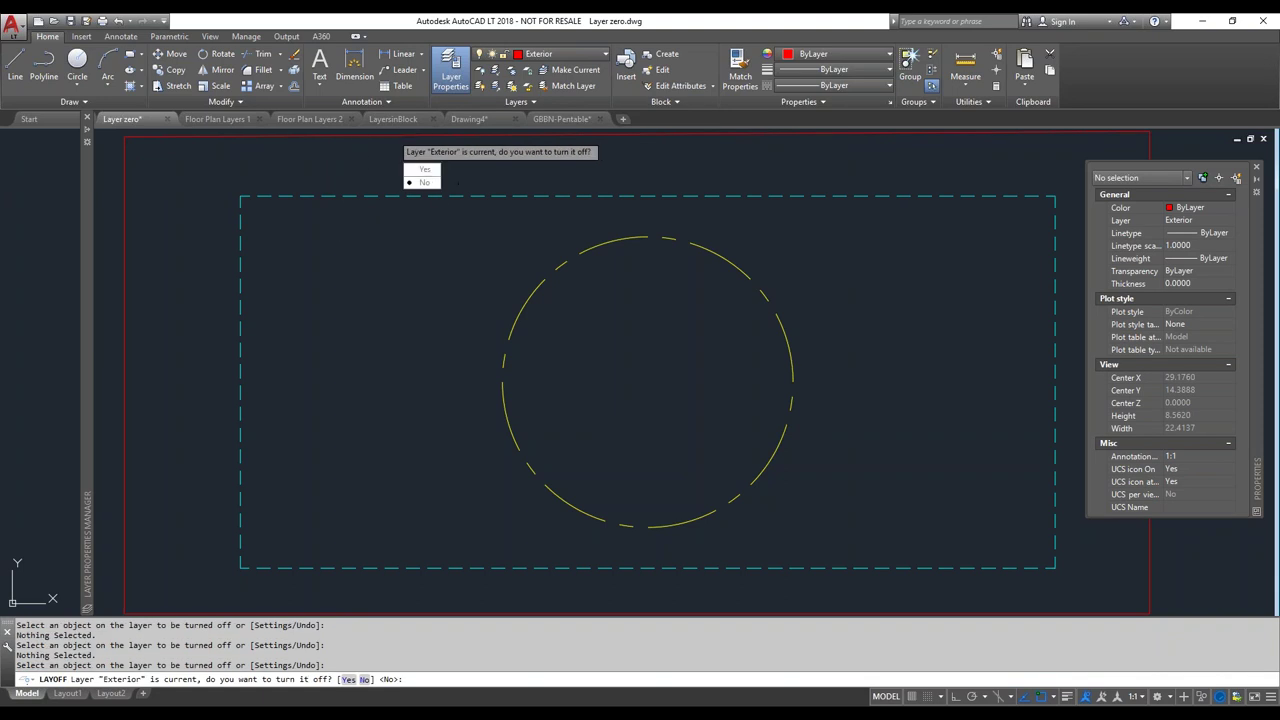
click(424, 169)
key(Escape)
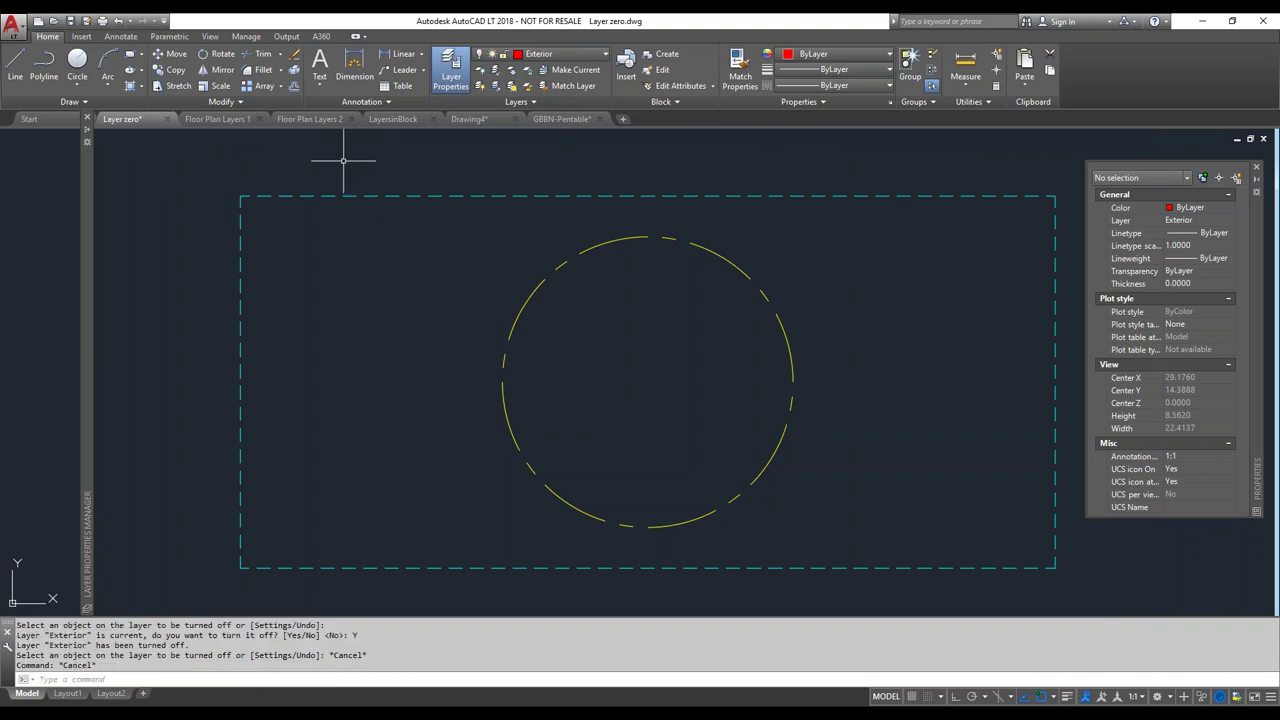
Zoom to the drawing extents with Z, E
text(z)
key(Return)
text(e)
key(Return)
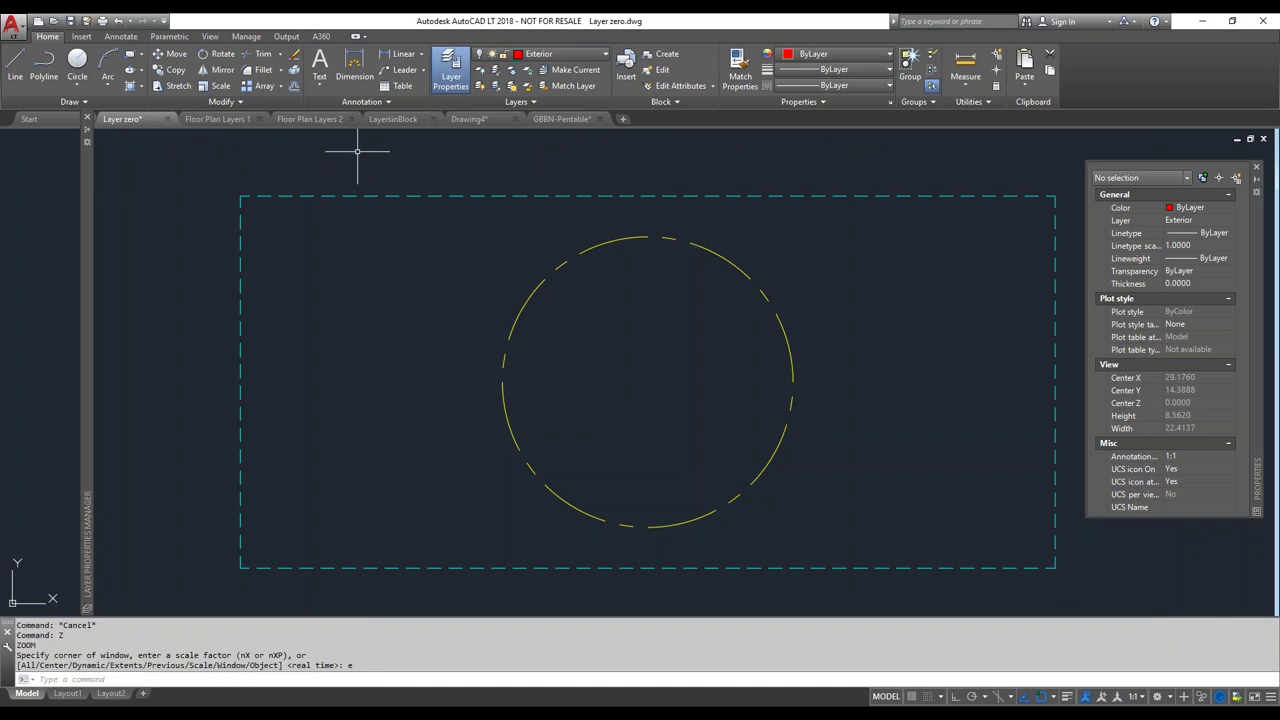
text(e)
key(Return)
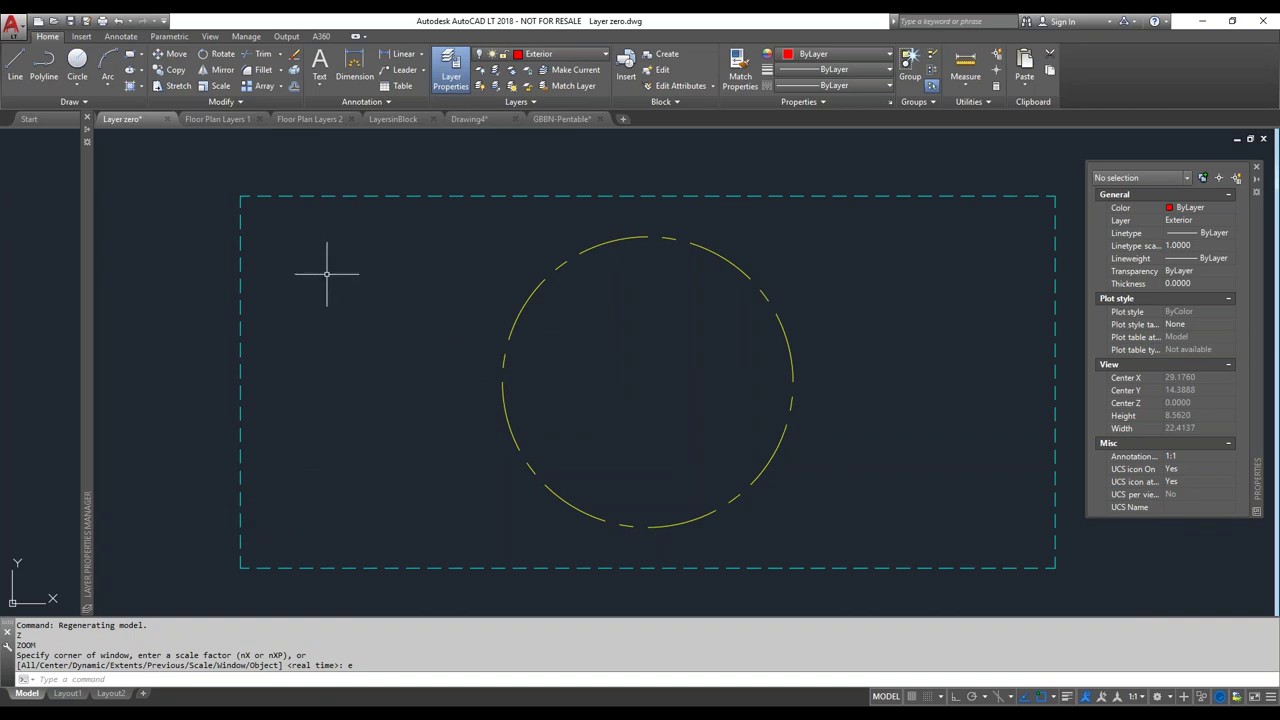
Attempt to freeze the current Exterior layer, dismissing the warning and a cancelled colour change
click(490, 54)
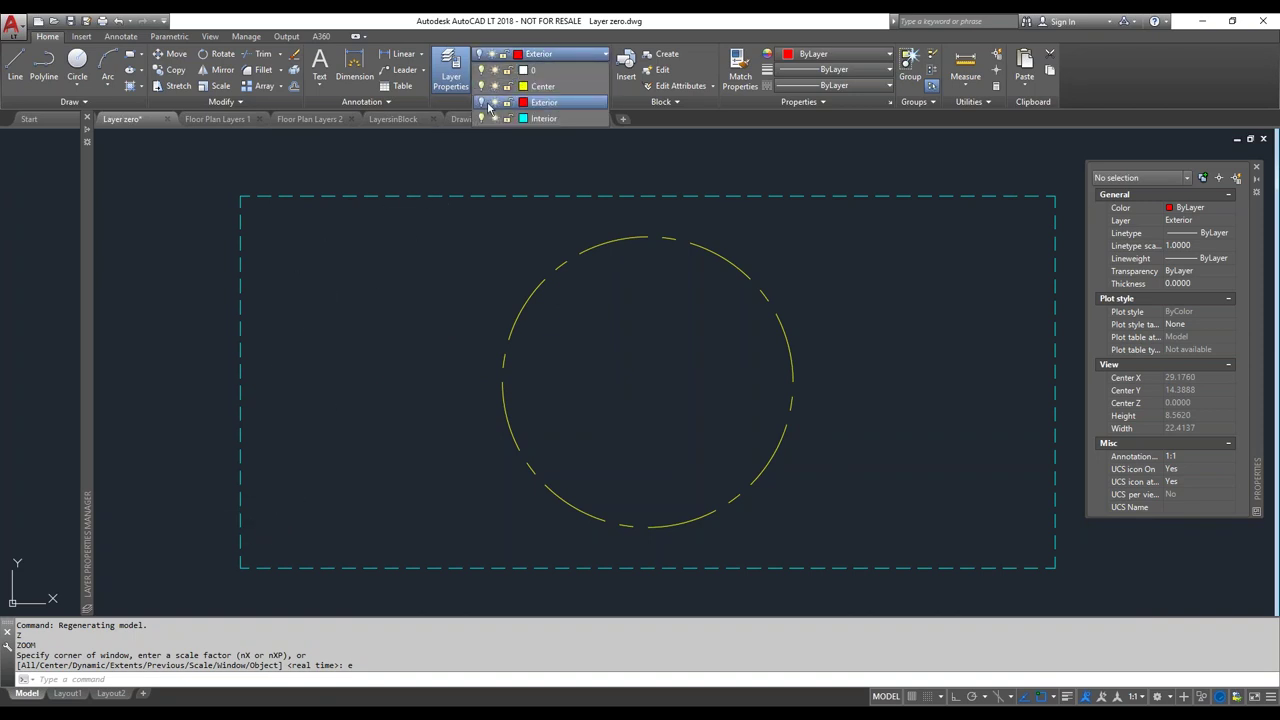
click(495, 103)
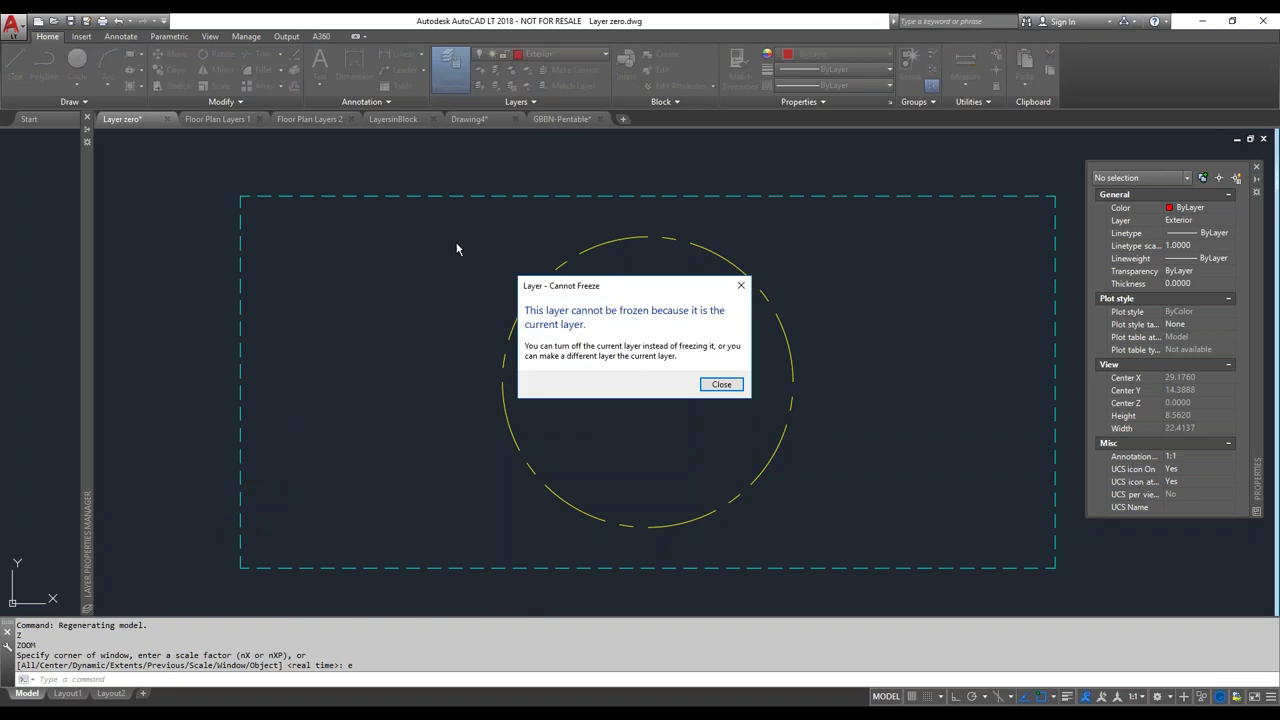
click(721, 384)
click(528, 54)
click(524, 72)
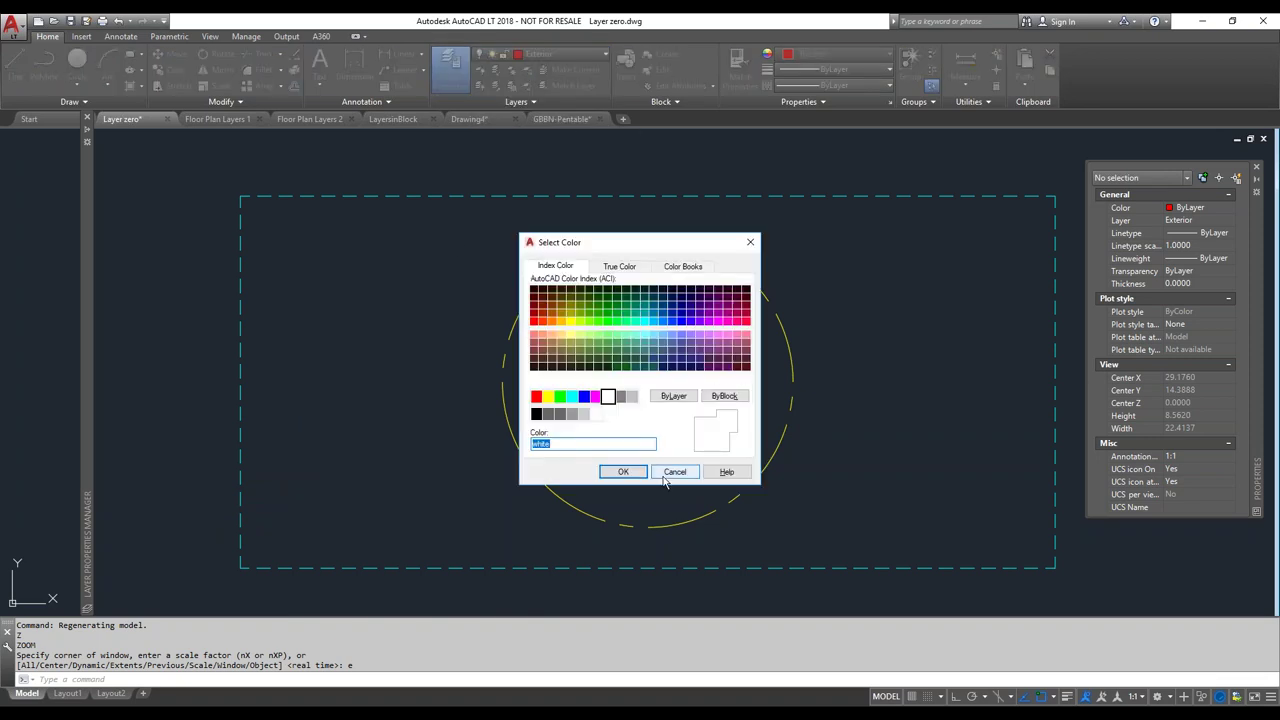
click(680, 470)
Set layer 0 as current, then freeze Exterior from the Layer dropdown
click(540, 54)
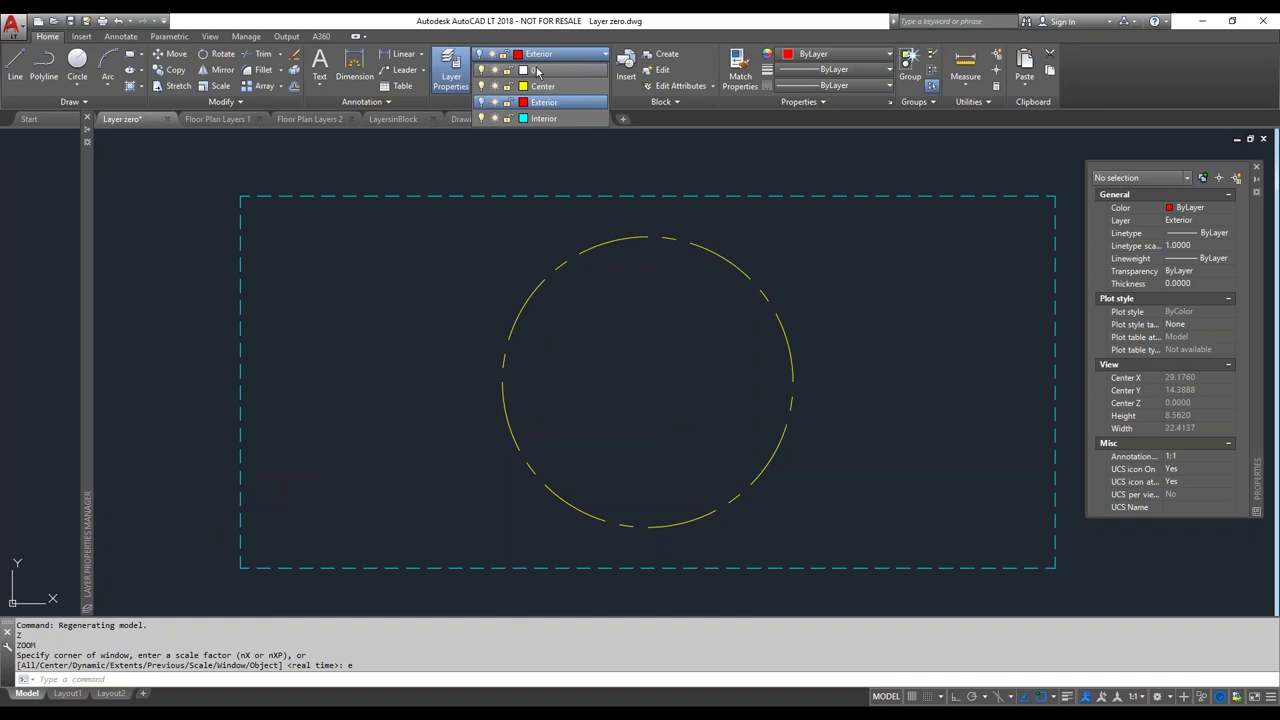
click(537, 70)
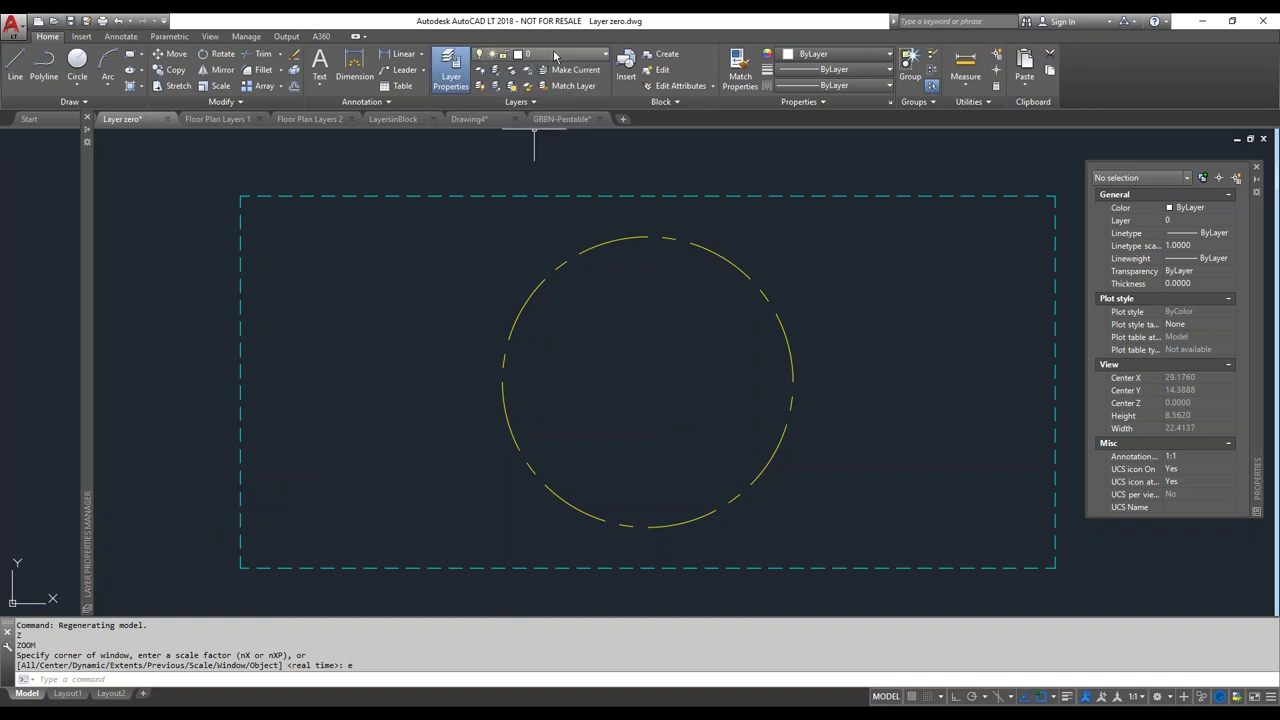
click(554, 56)
click(495, 102)
click(503, 155)
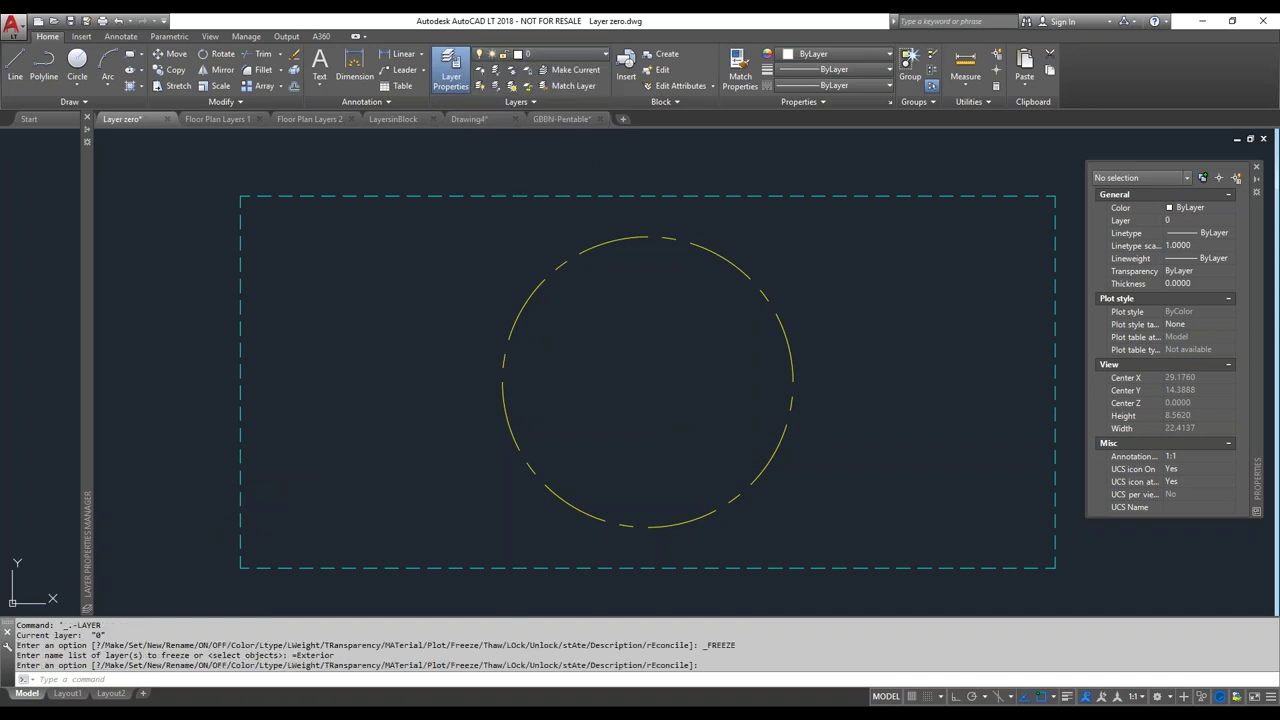
text(z)
key(Return)
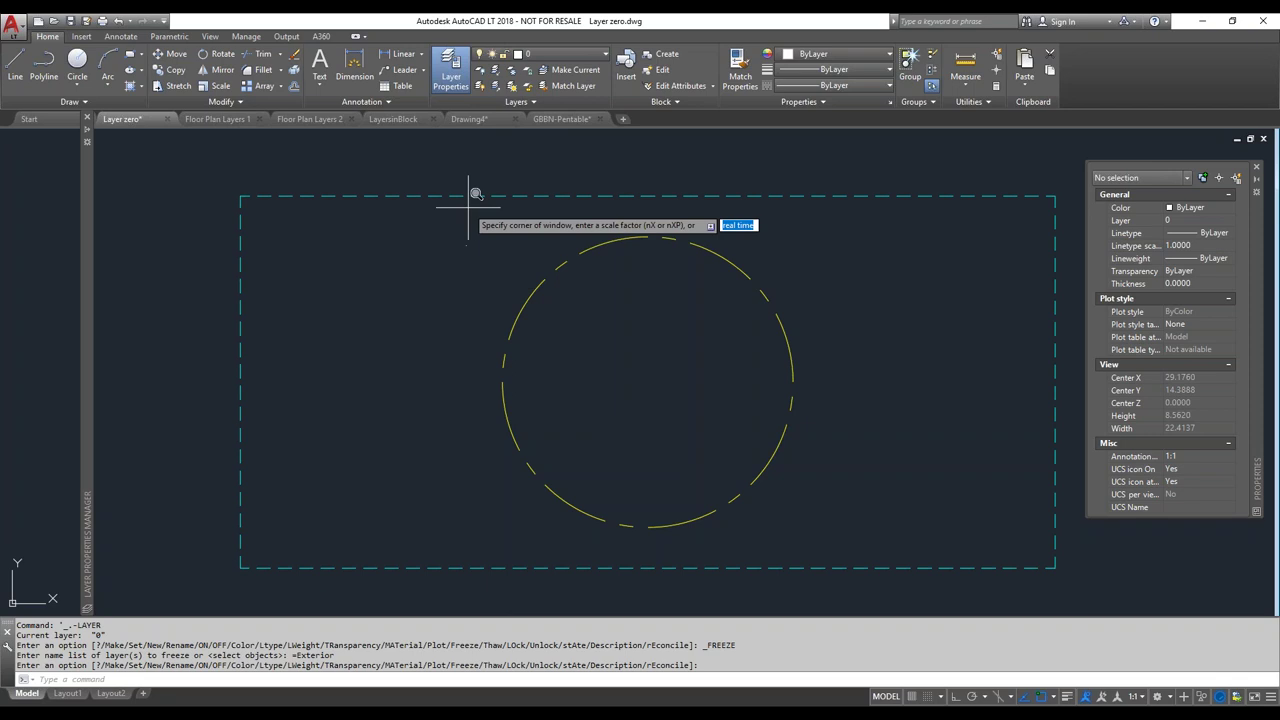
Zoom to extents, then wheel out and back in to frame the dashed rectangle and circle
text(e)
key(Return)
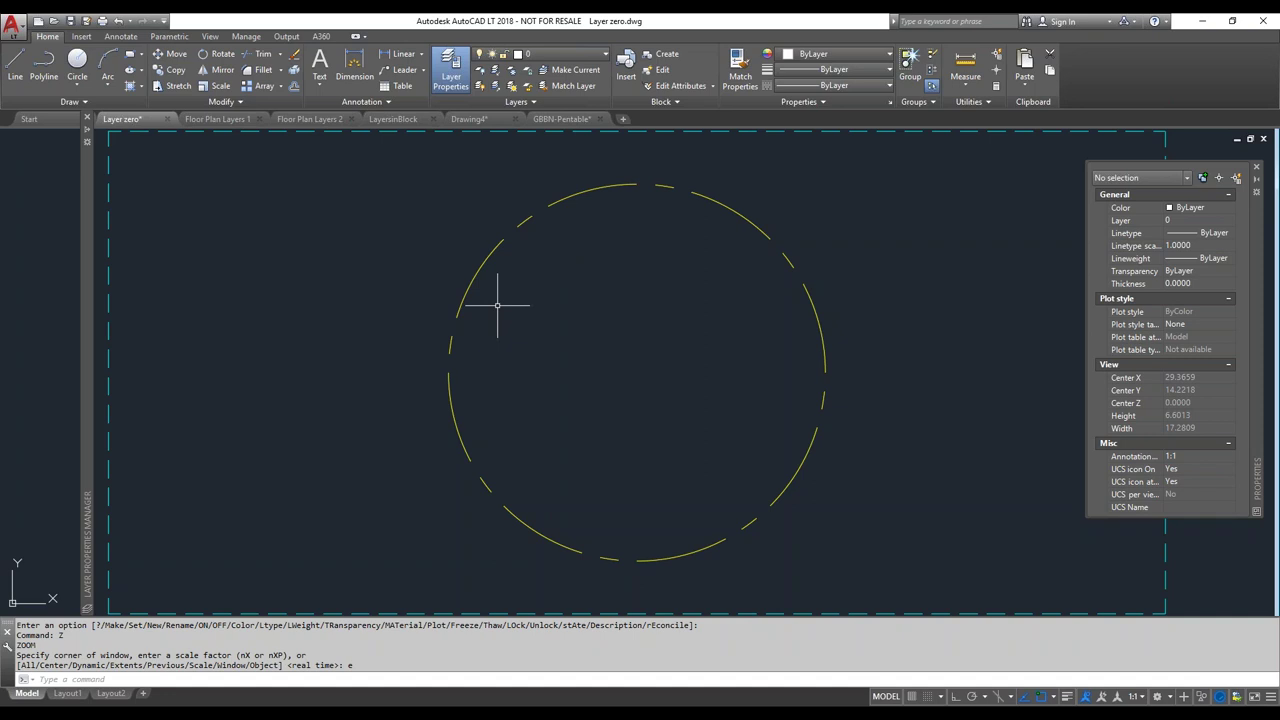
scroll(452, 352, down, 3)
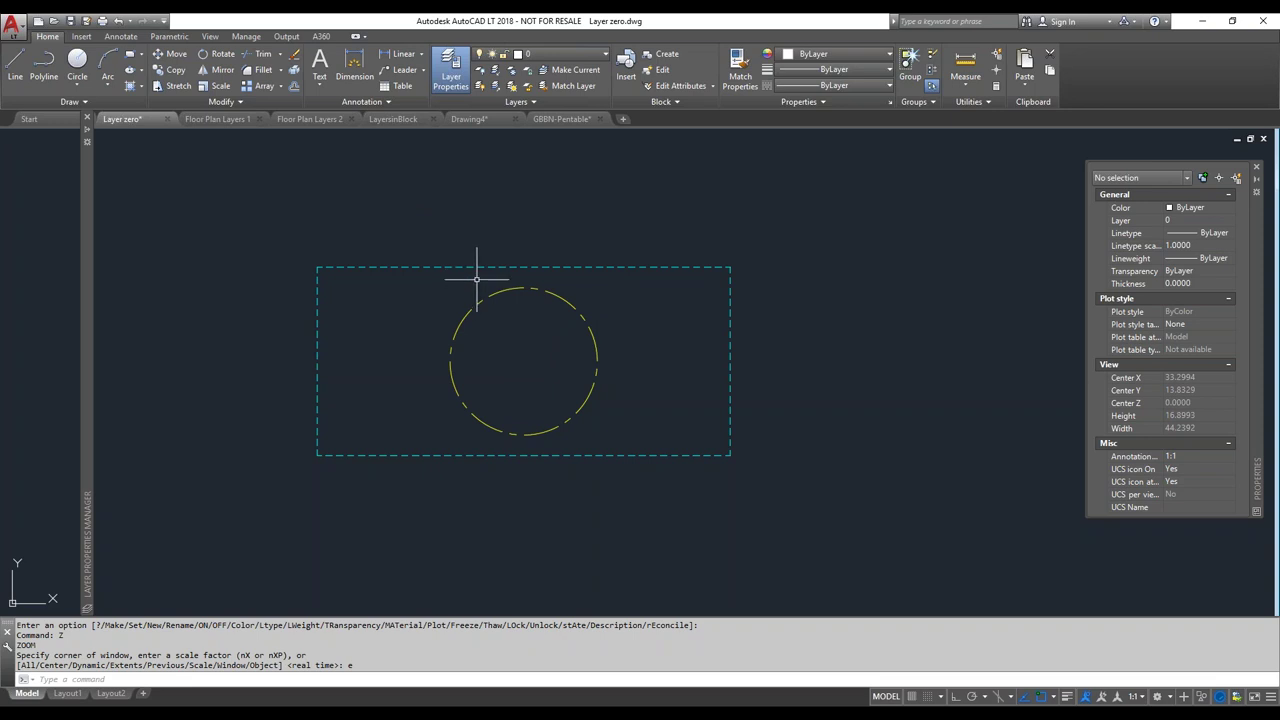
scroll(477, 278, down, 4)
scroll(495, 295, up, 6)
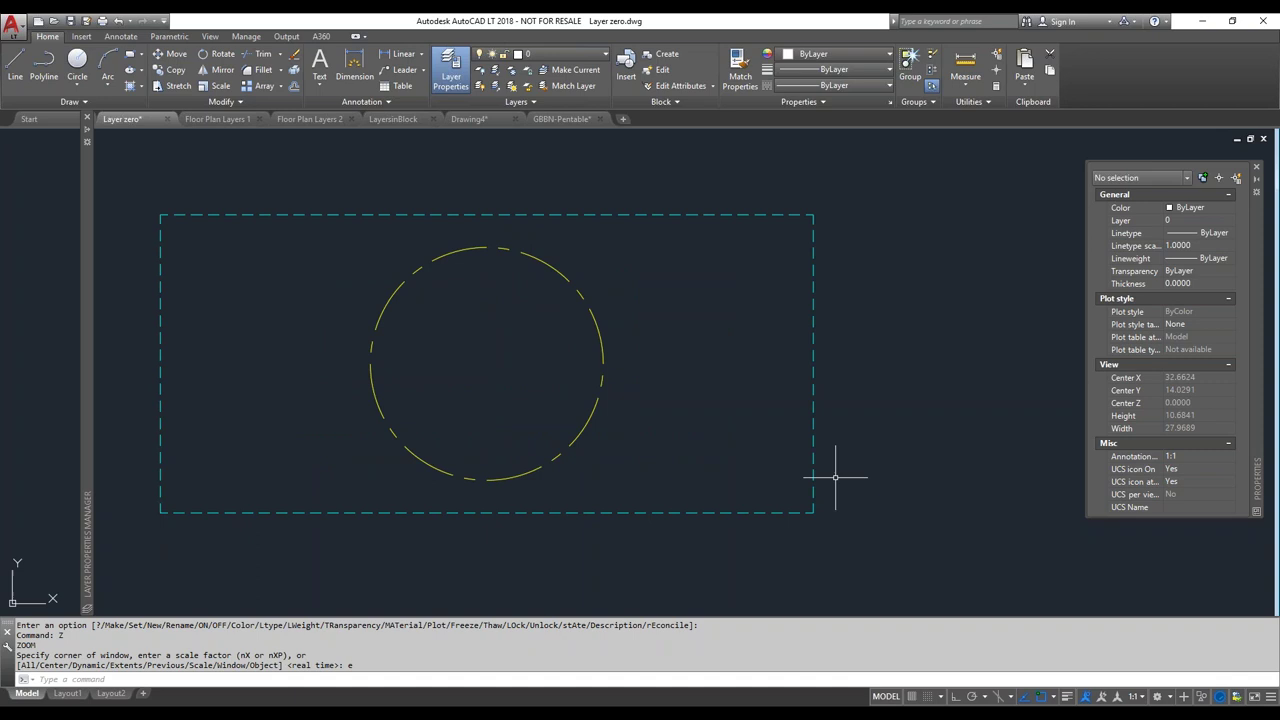
Apply Turn All Layers On and Thaw All Layers from the Layers panel
click(580, 58)
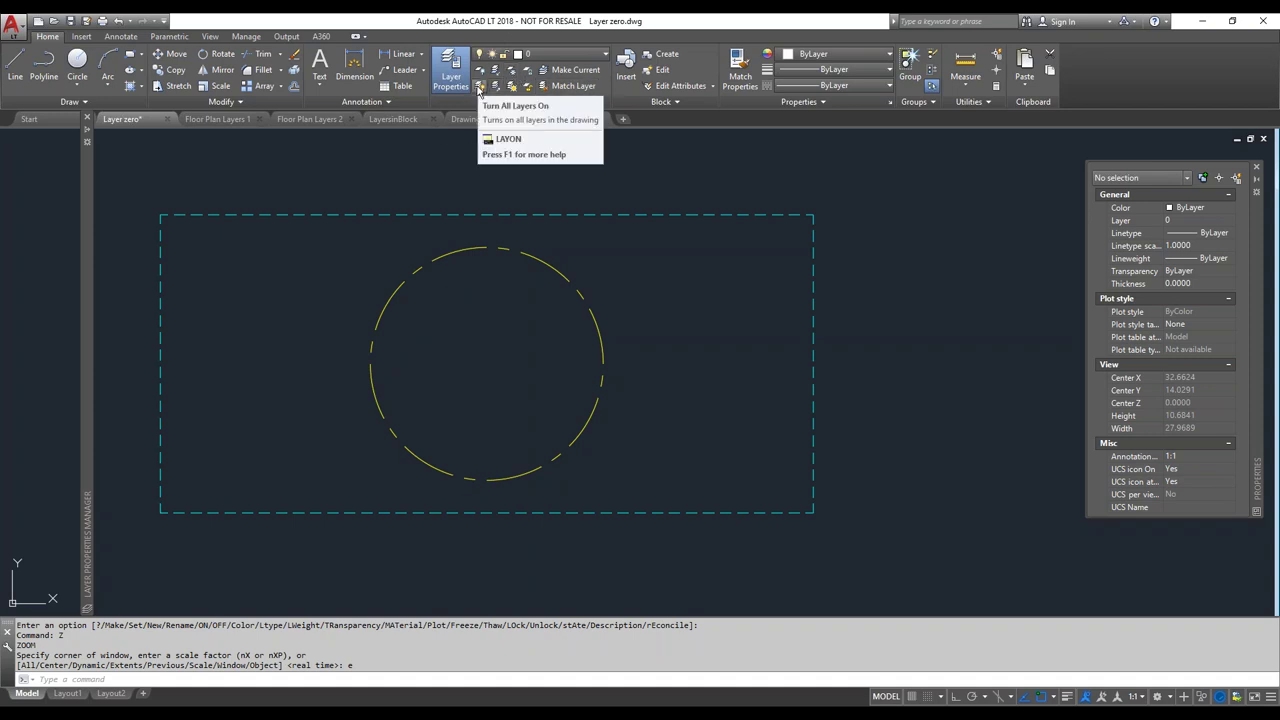
click(479, 87)
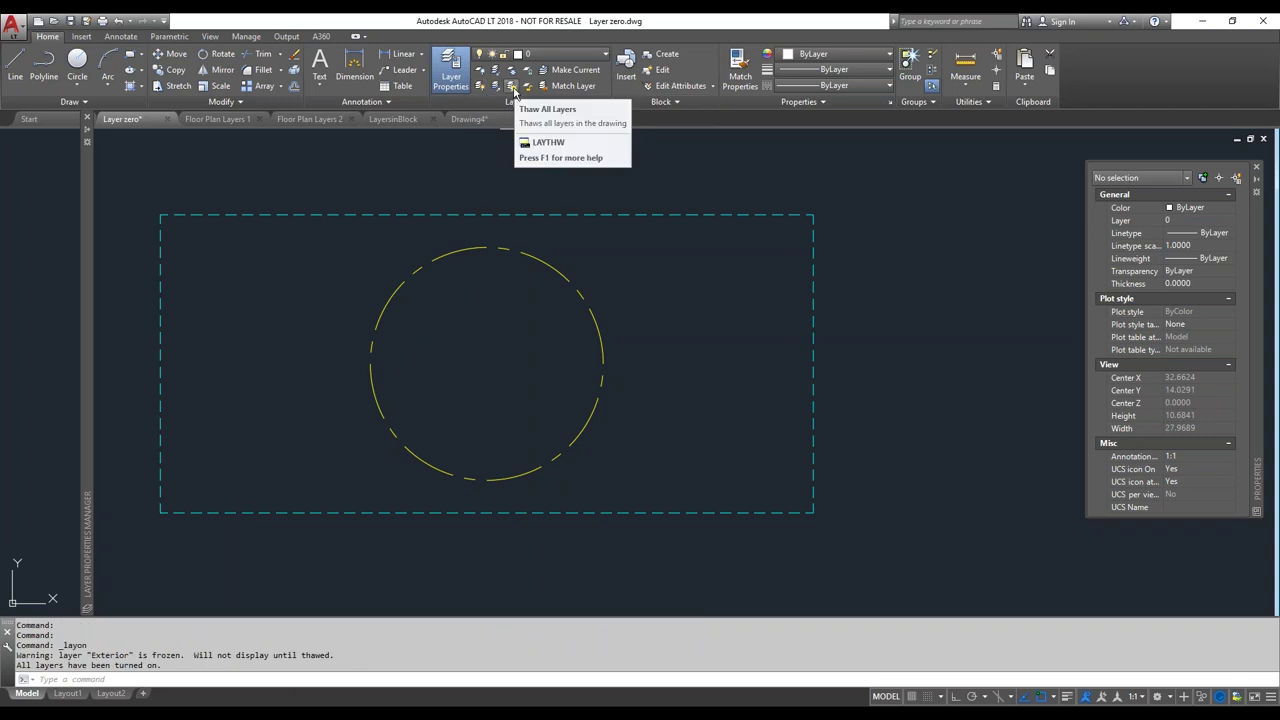
click(512, 87)
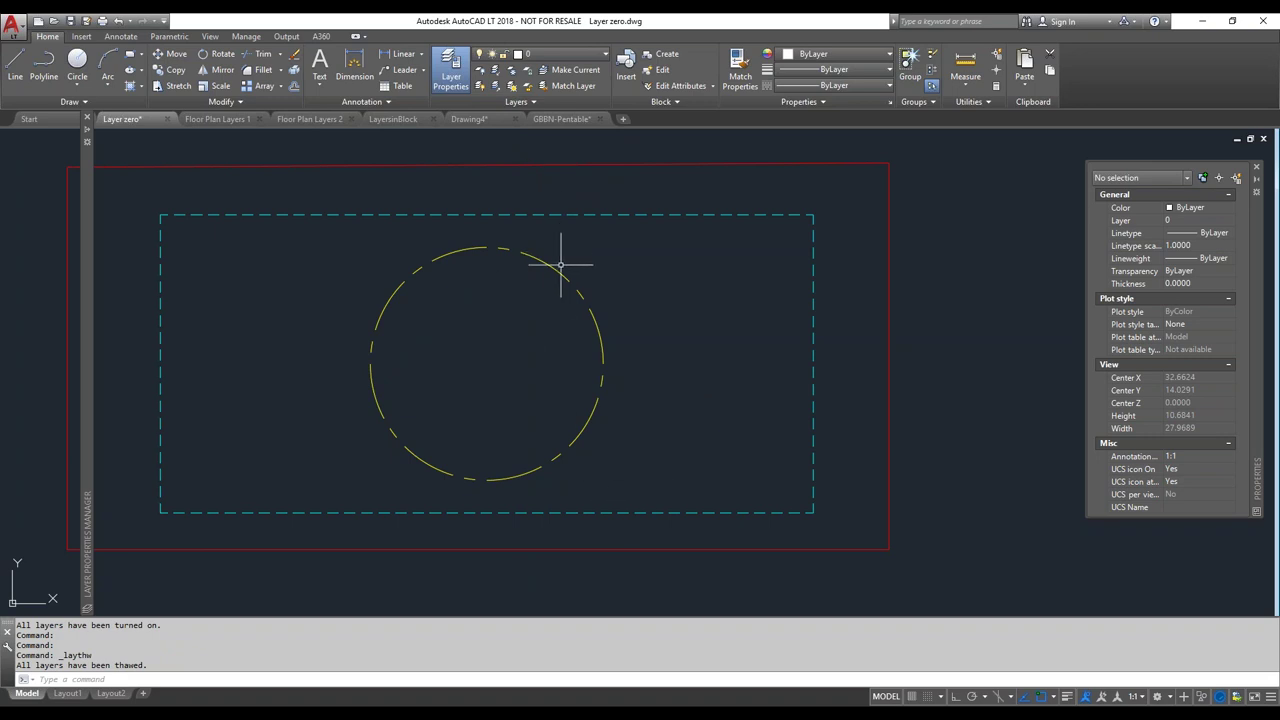
Lock the Interior layer from the Layer dropdown
mouse_move(562, 272)
click(553, 56)
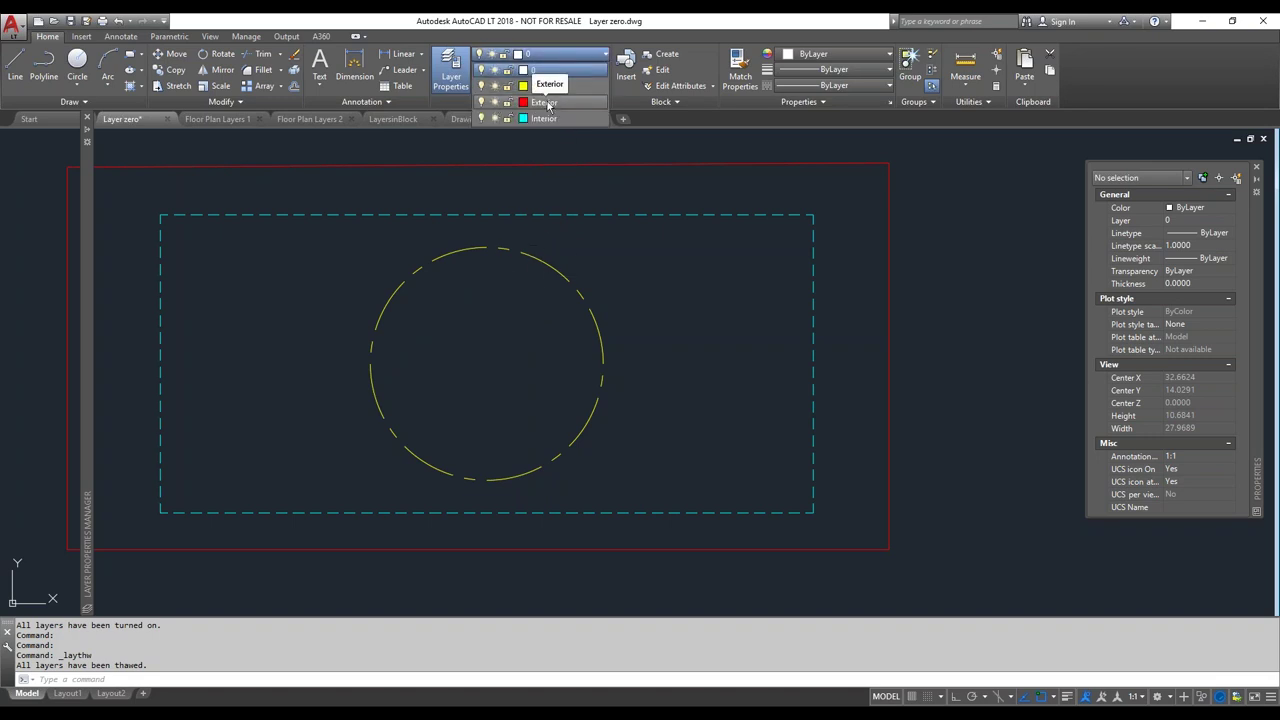
click(508, 119)
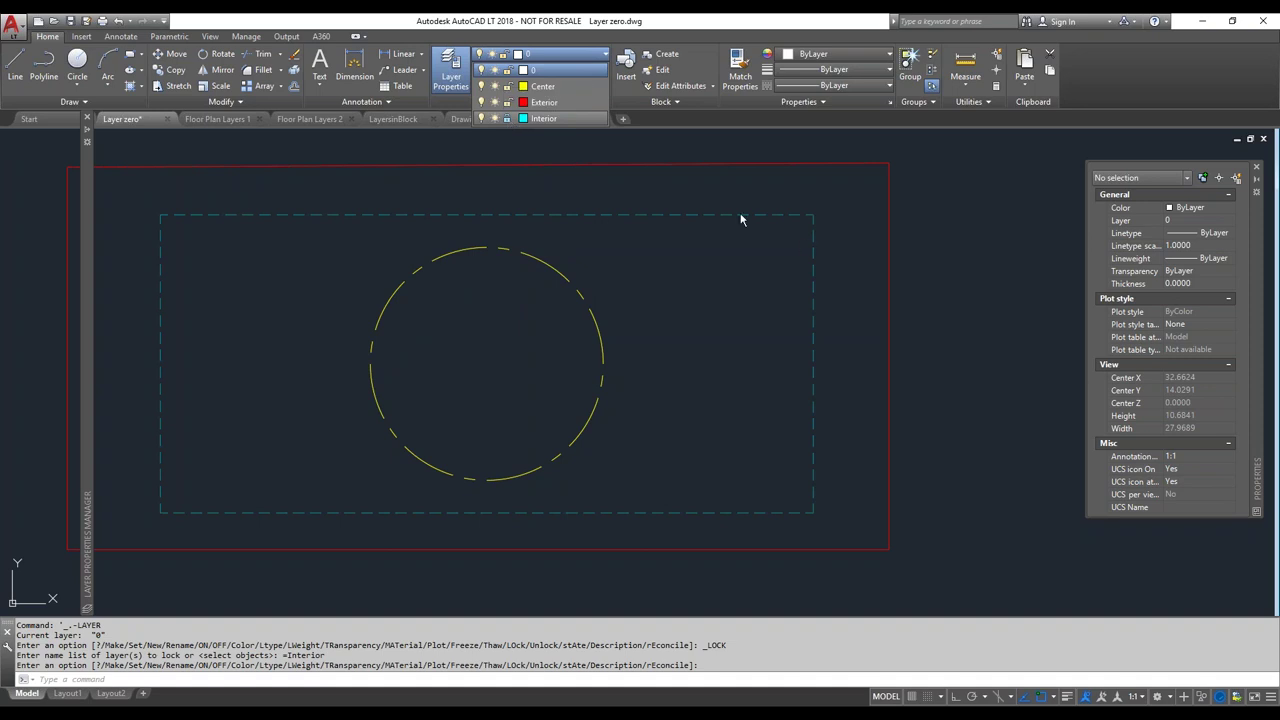
click(823, 251)
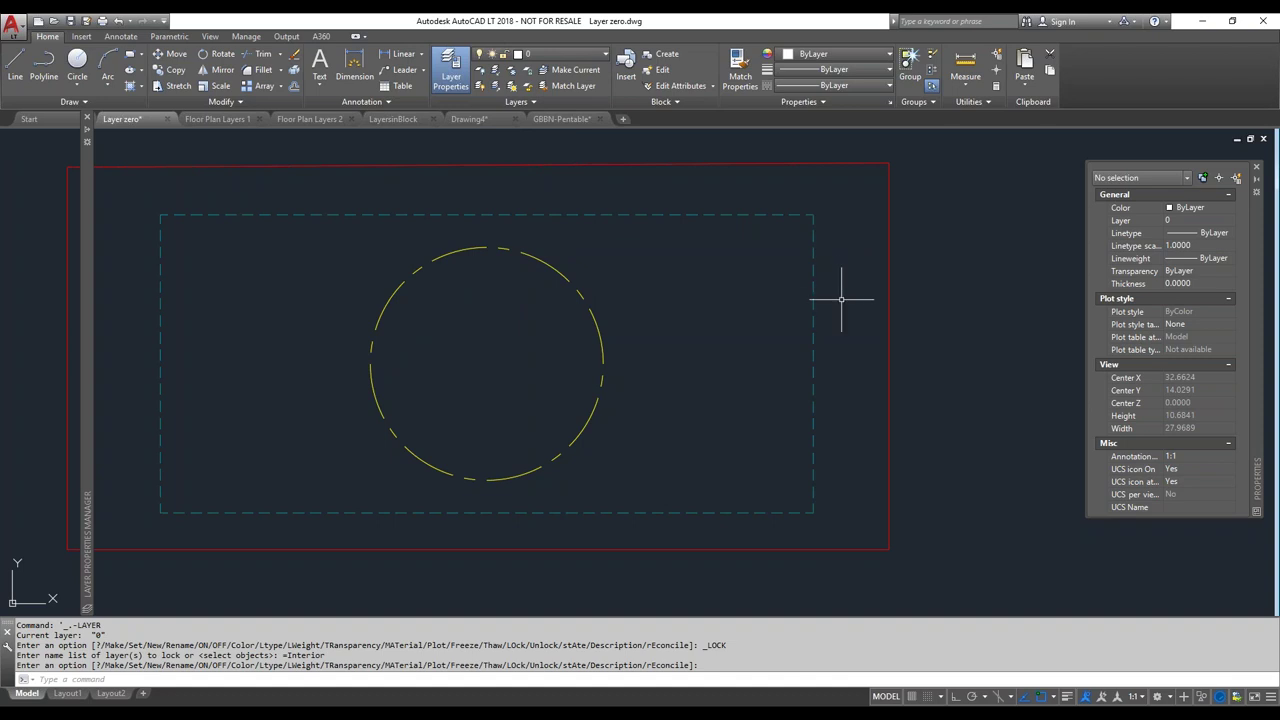
Window-select the locked dashed rectangle and open, then dismiss, its right-click editing options
click(655, 214)
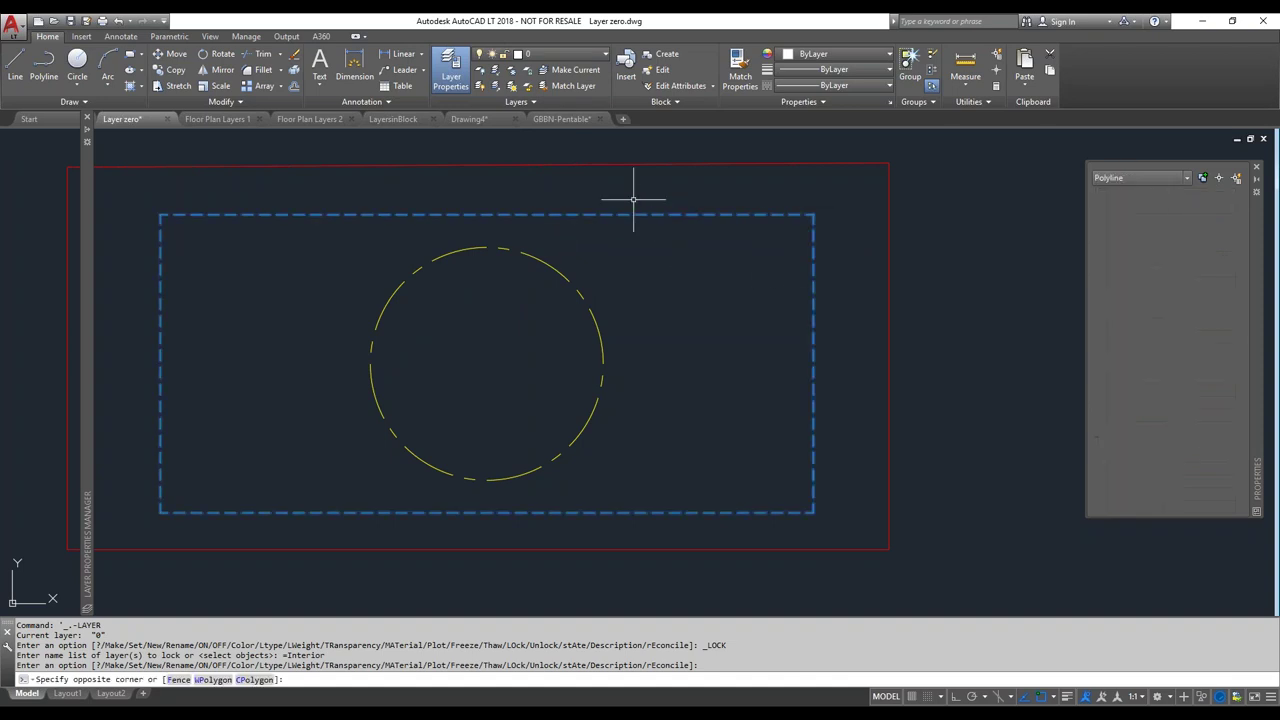
click(676, 268)
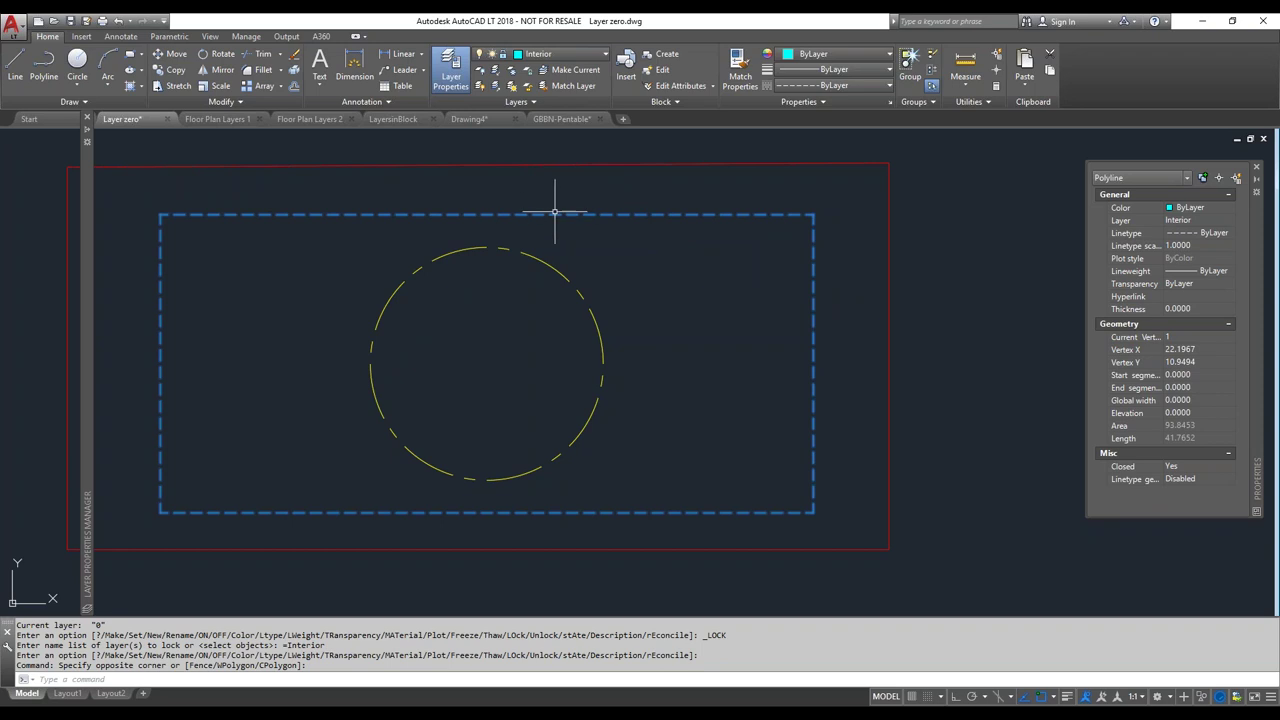
right_click(280, 212)
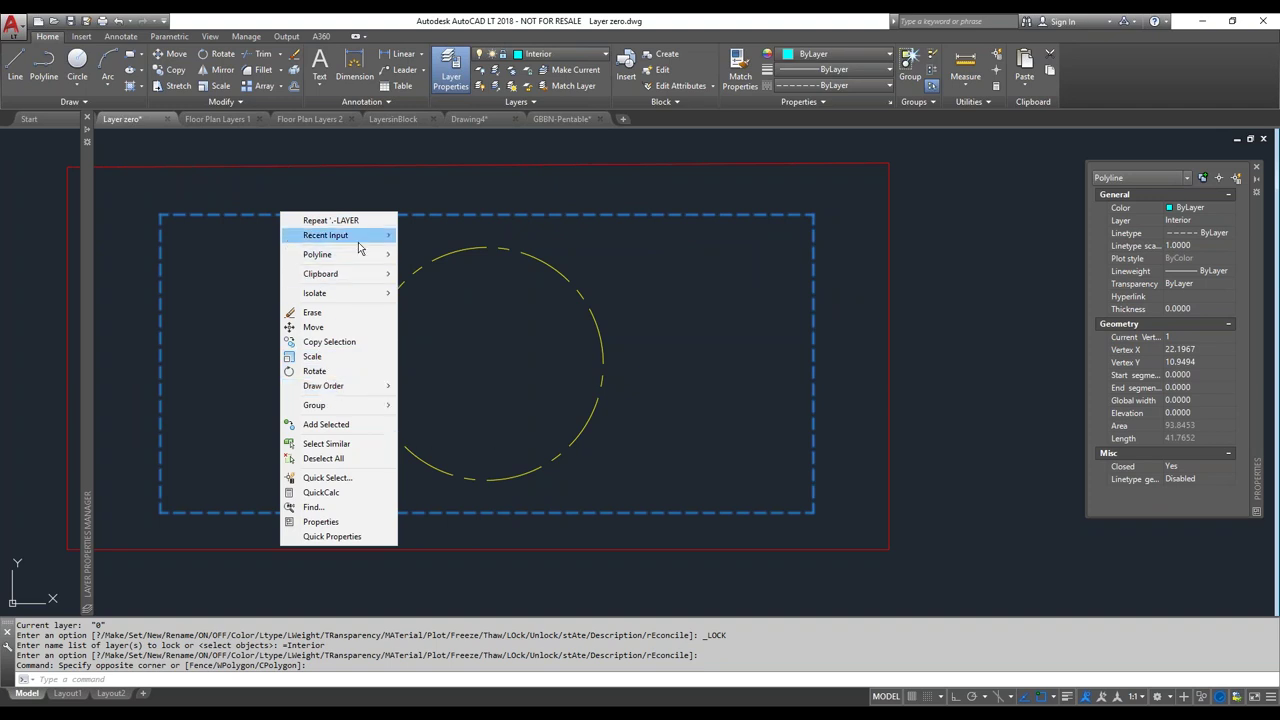
click(611, 401)
key(Delete)
click(624, 200)
click(596, 243)
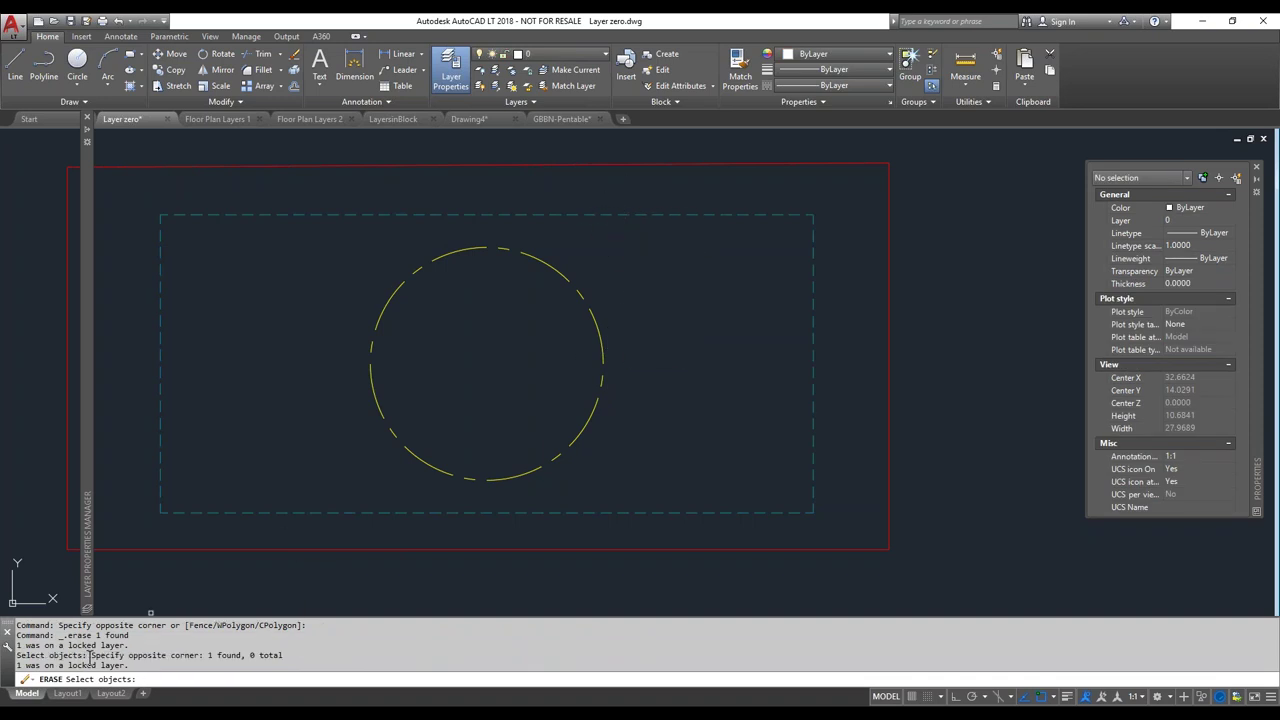
drag(139, 665, 10, 665)
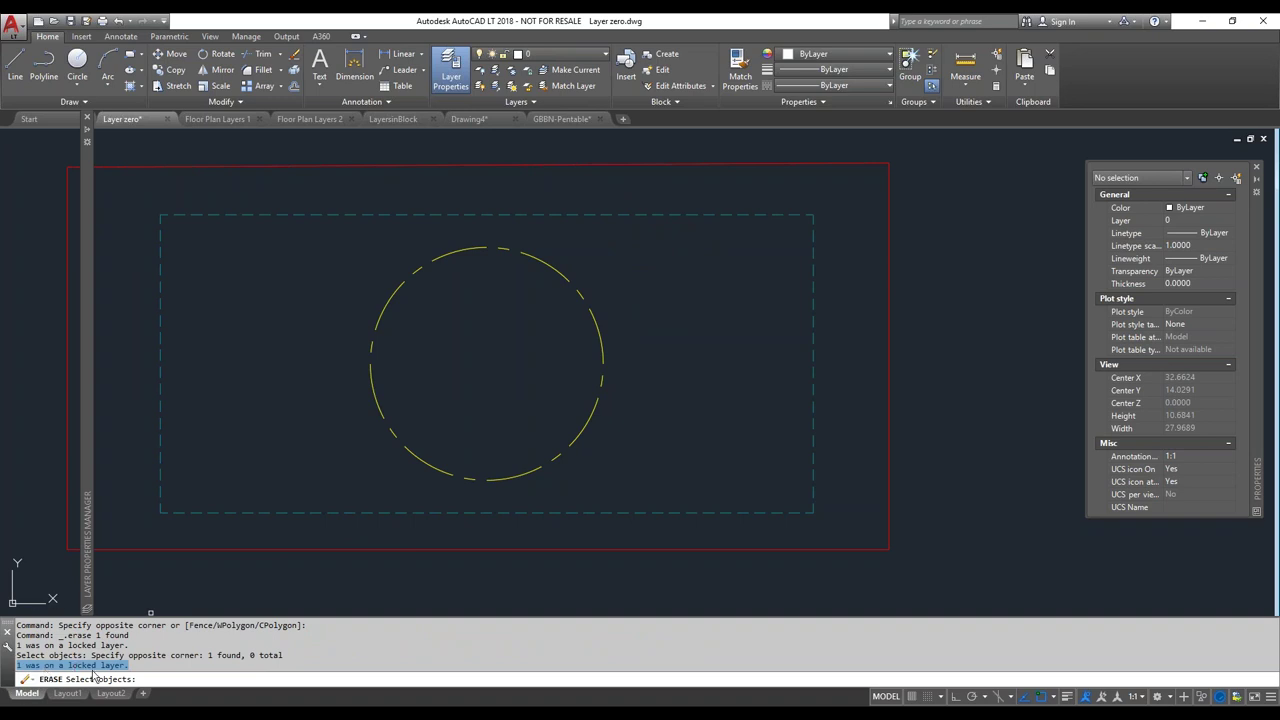
click(413, 303)
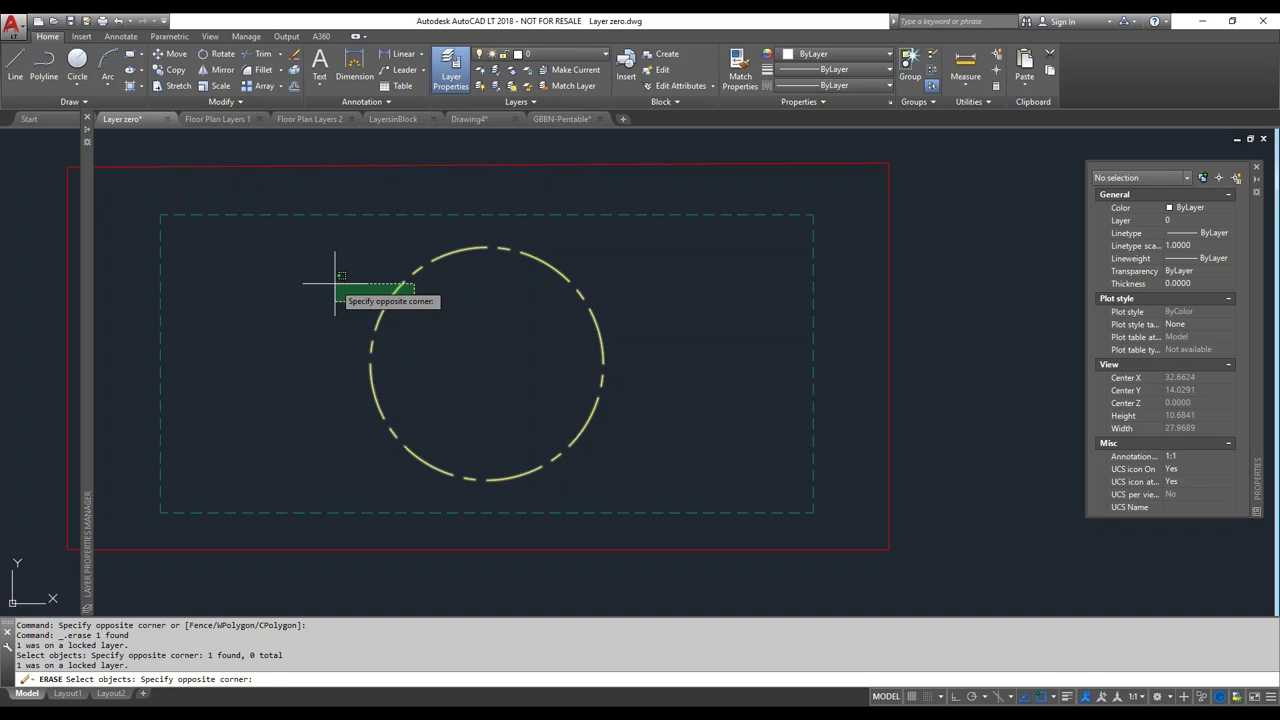
click(304, 280)
key(Return)
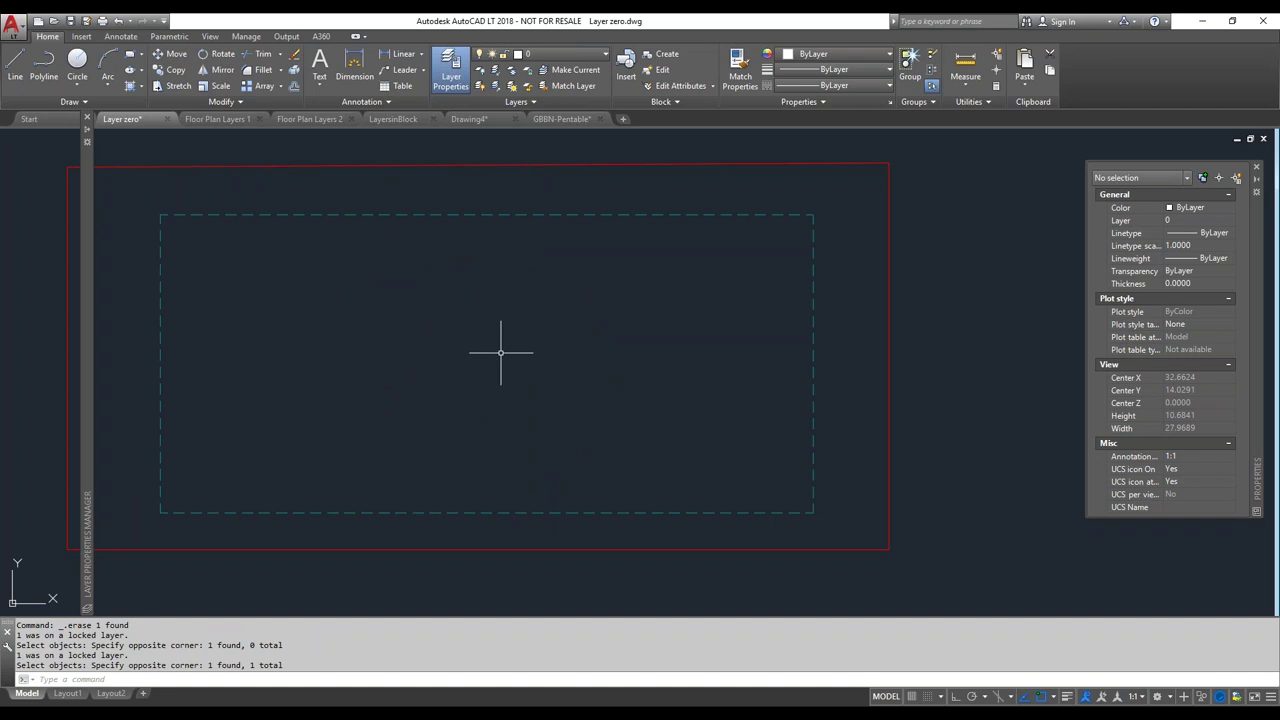
key(ctrl+z)
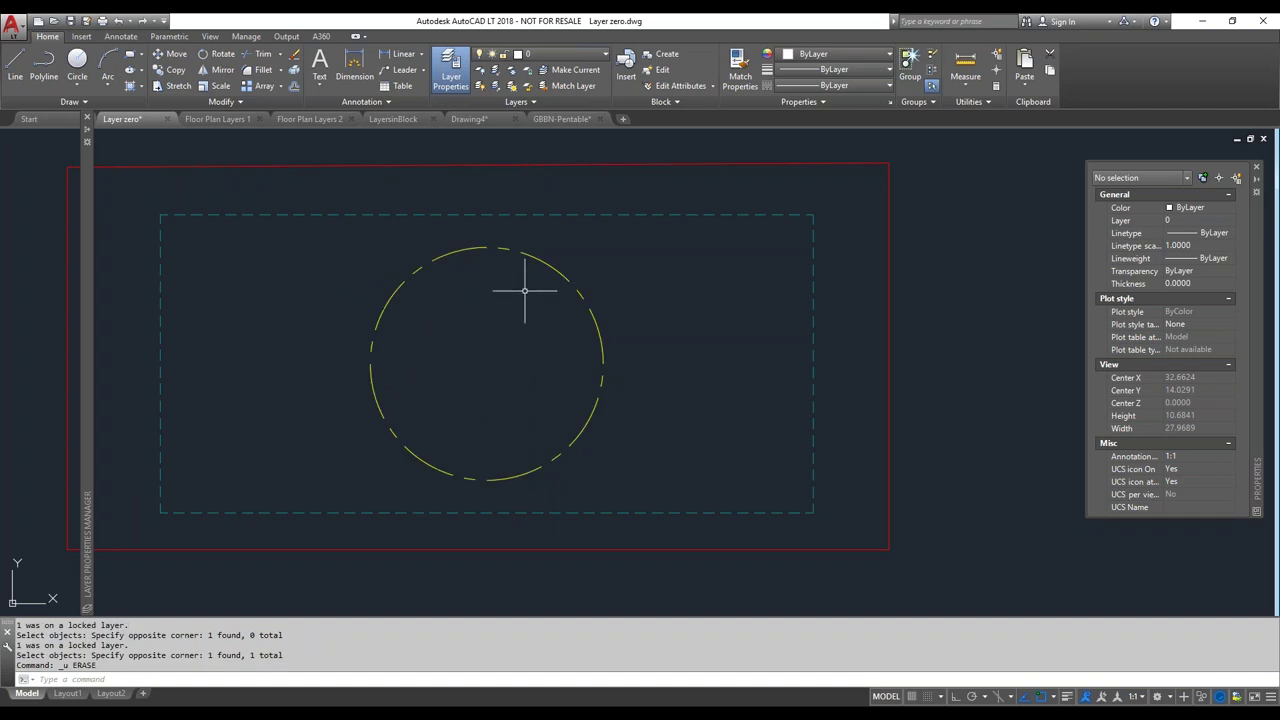
key(Escape)
click(547, 212)
click(531, 225)
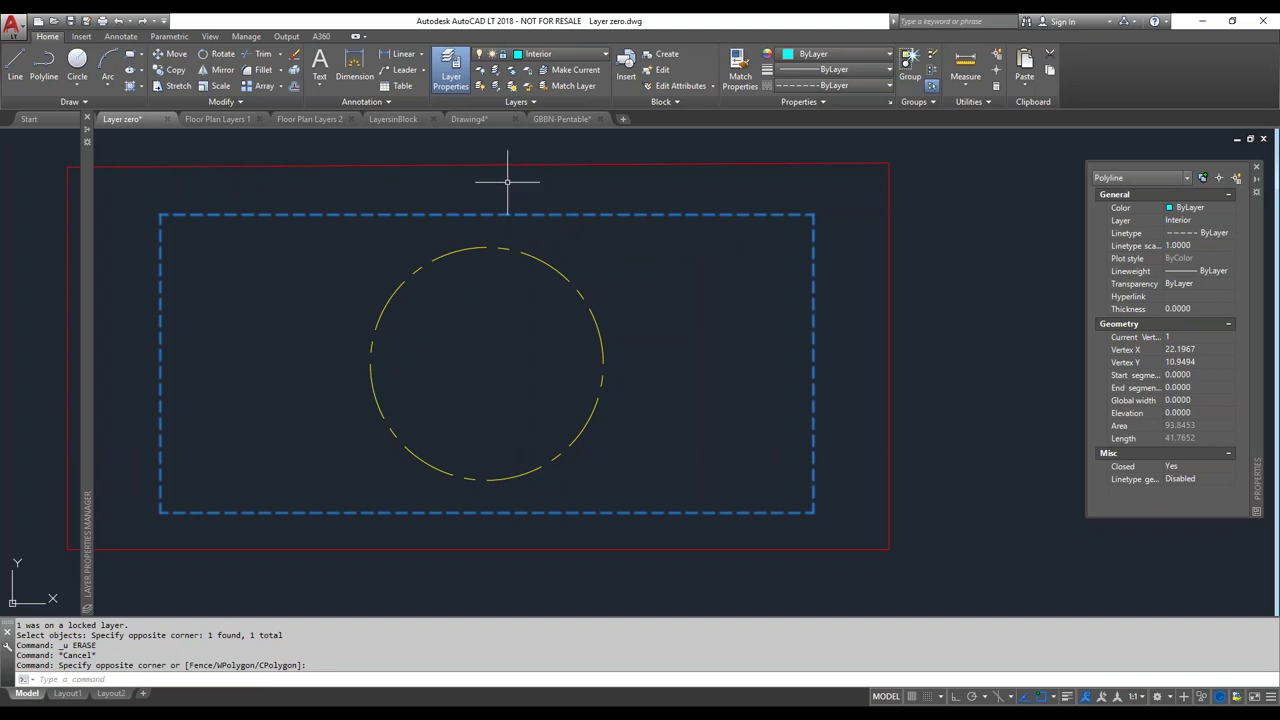
Unlock Interior in the Layer dropdown, then select the dashed rectangle and grab its lower-right corner
click(540, 58)
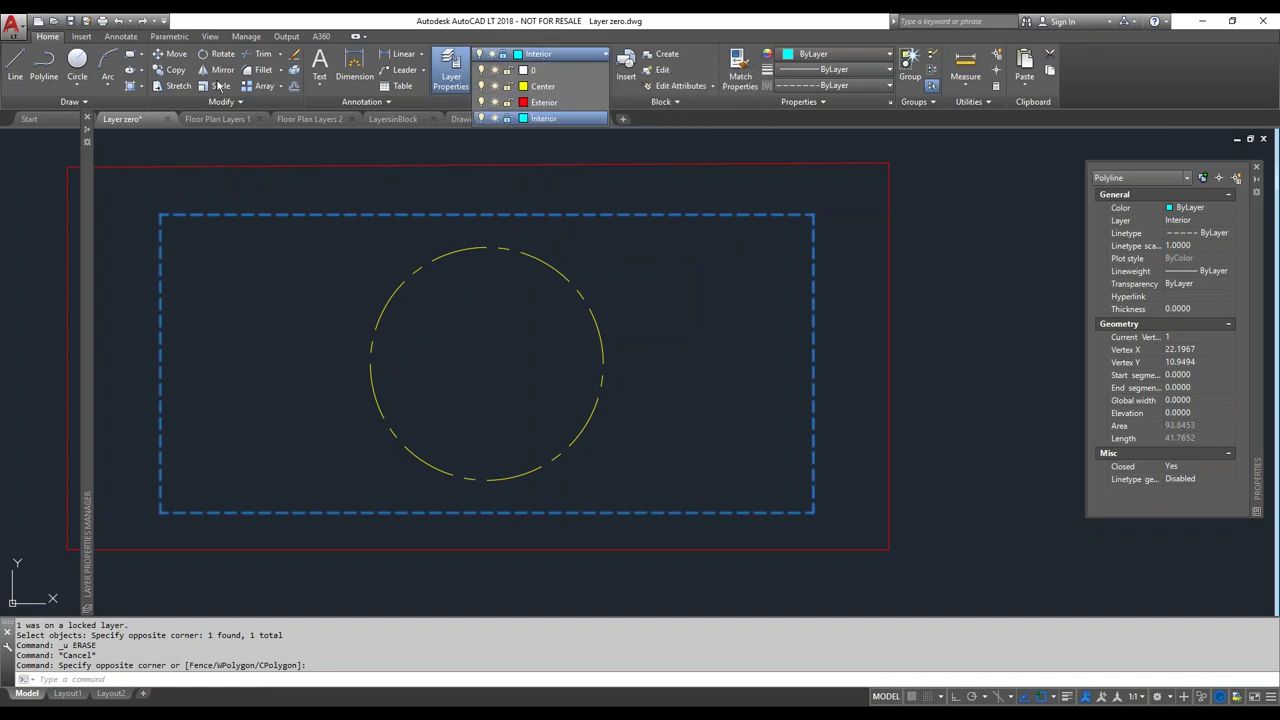
click(507, 119)
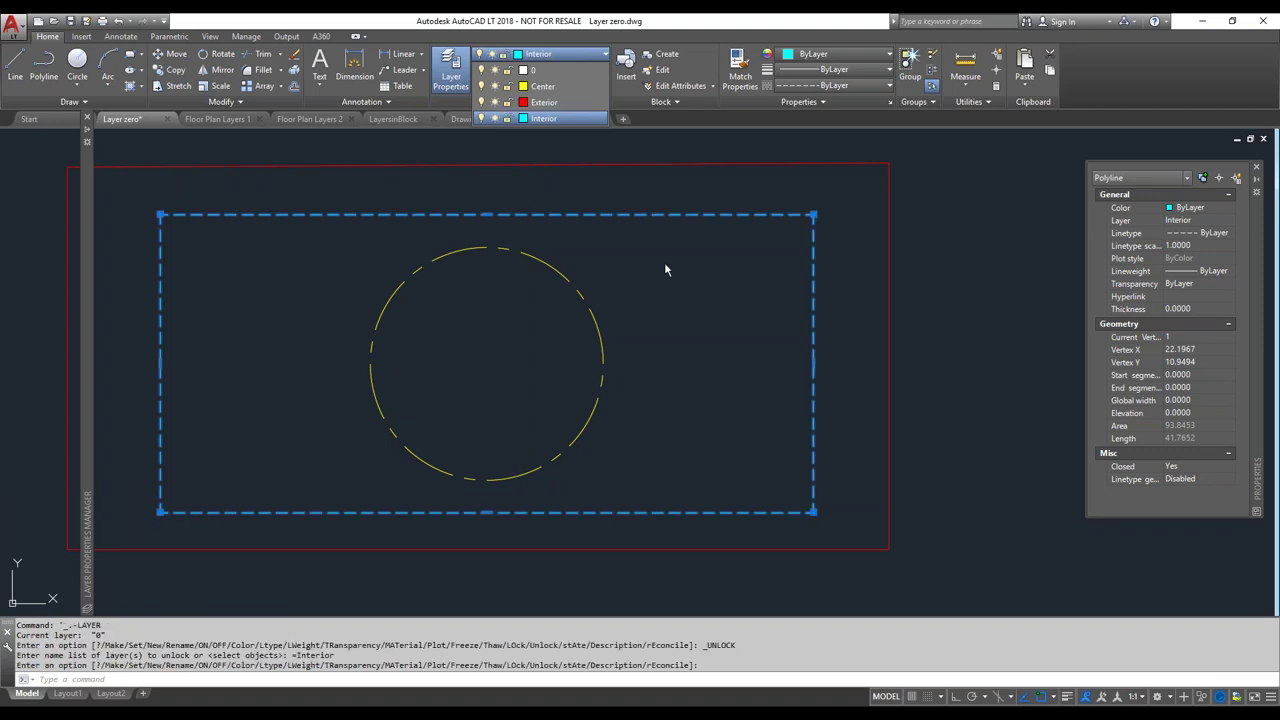
key(Escape)
key(Escape)
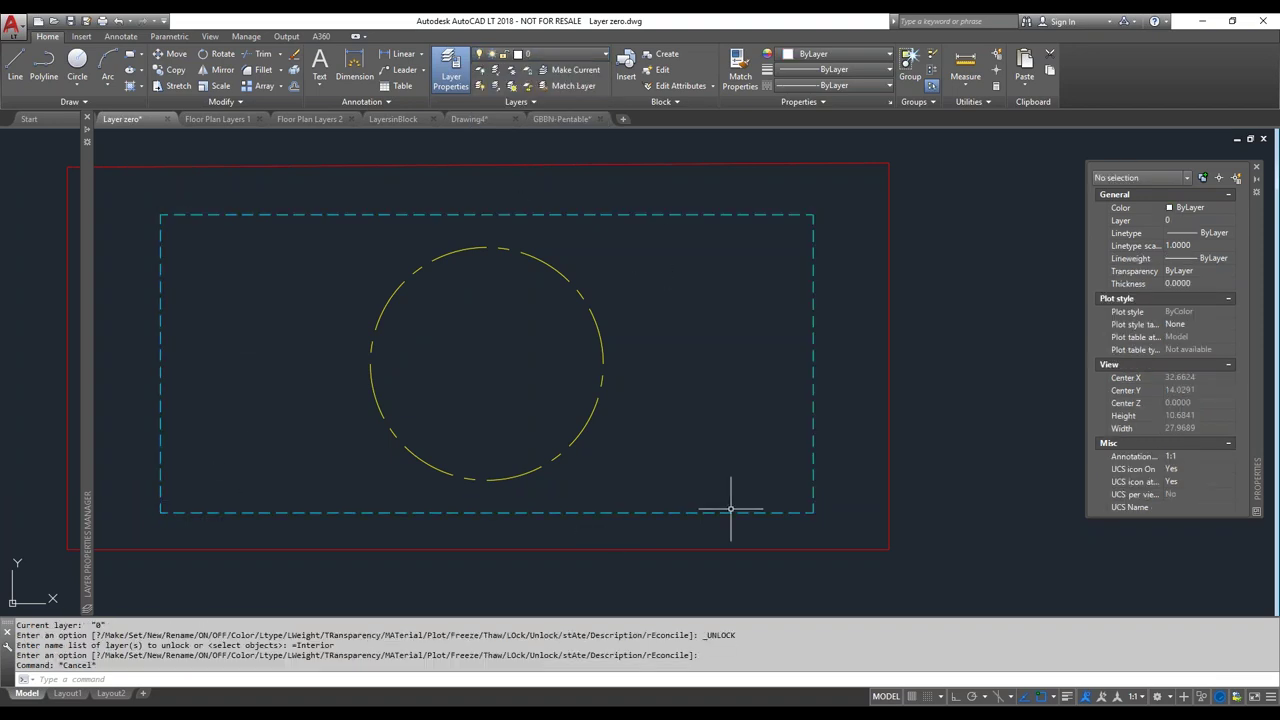
click(812, 512)
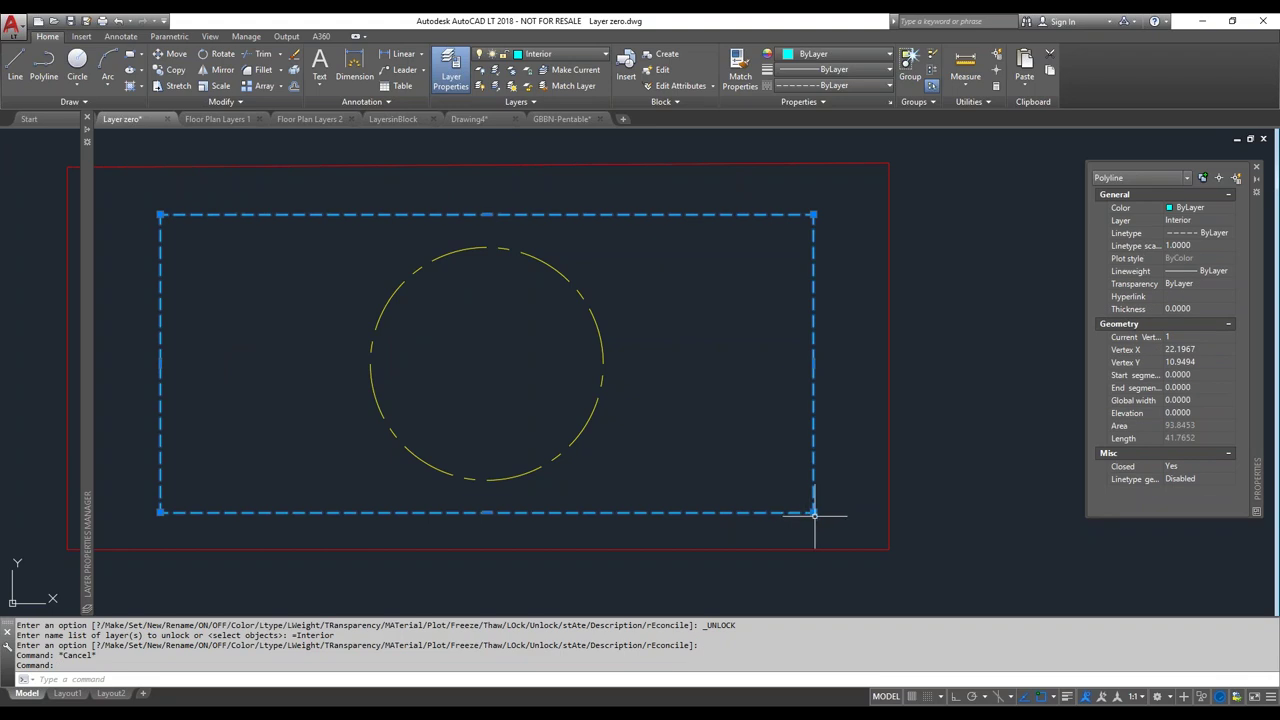
click(812, 512)
Stretch the dashed rectangle's lower-right grip up and inward, skewing it to area 89.9480
click(721, 440)
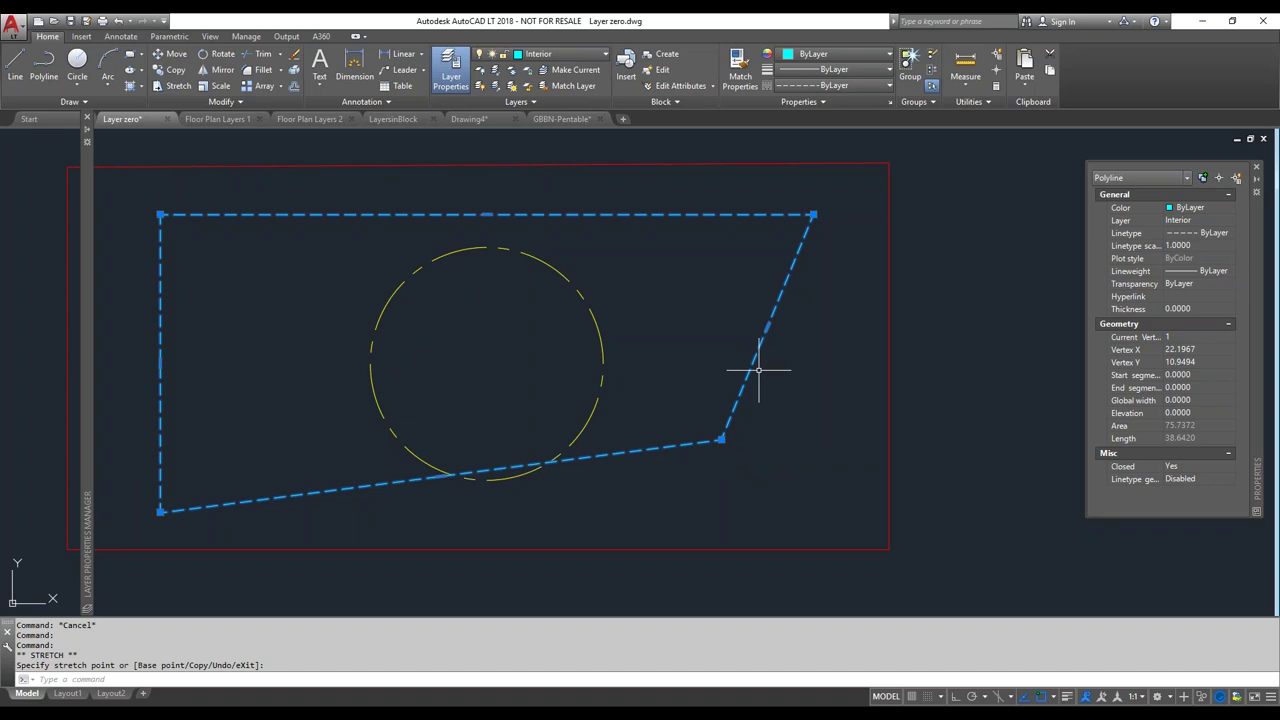
click(720, 438)
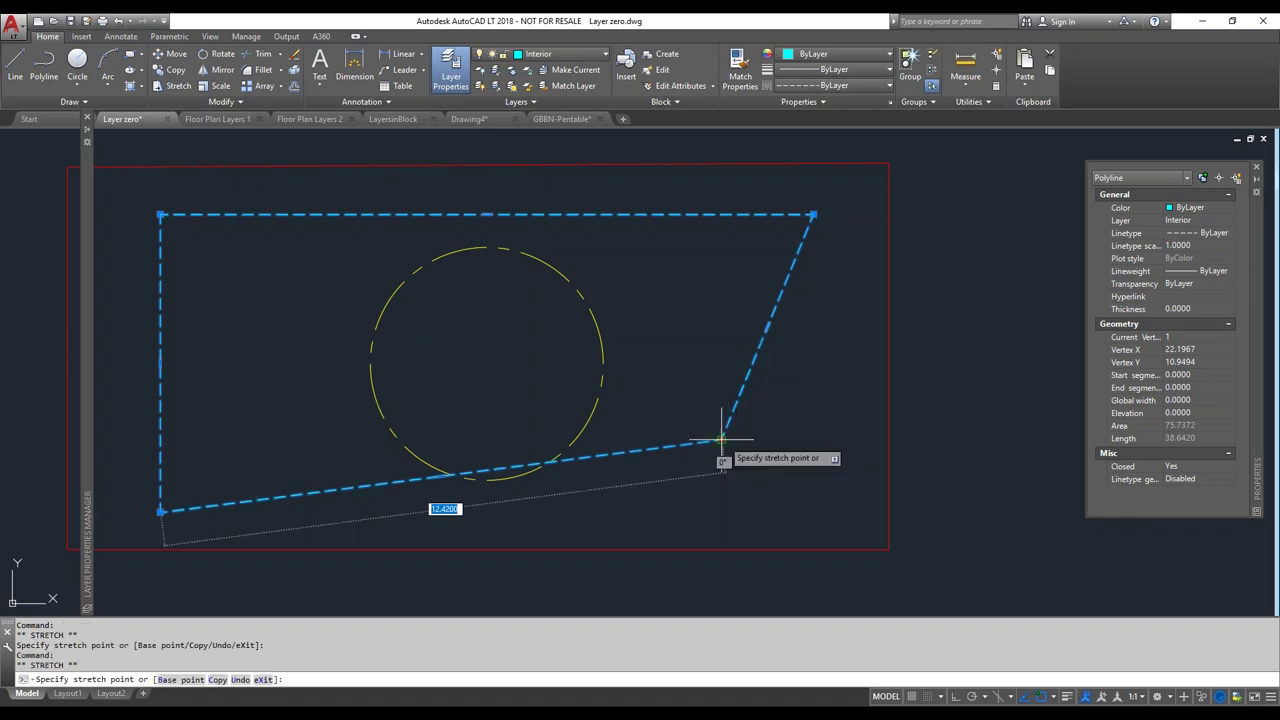
click(797, 493)
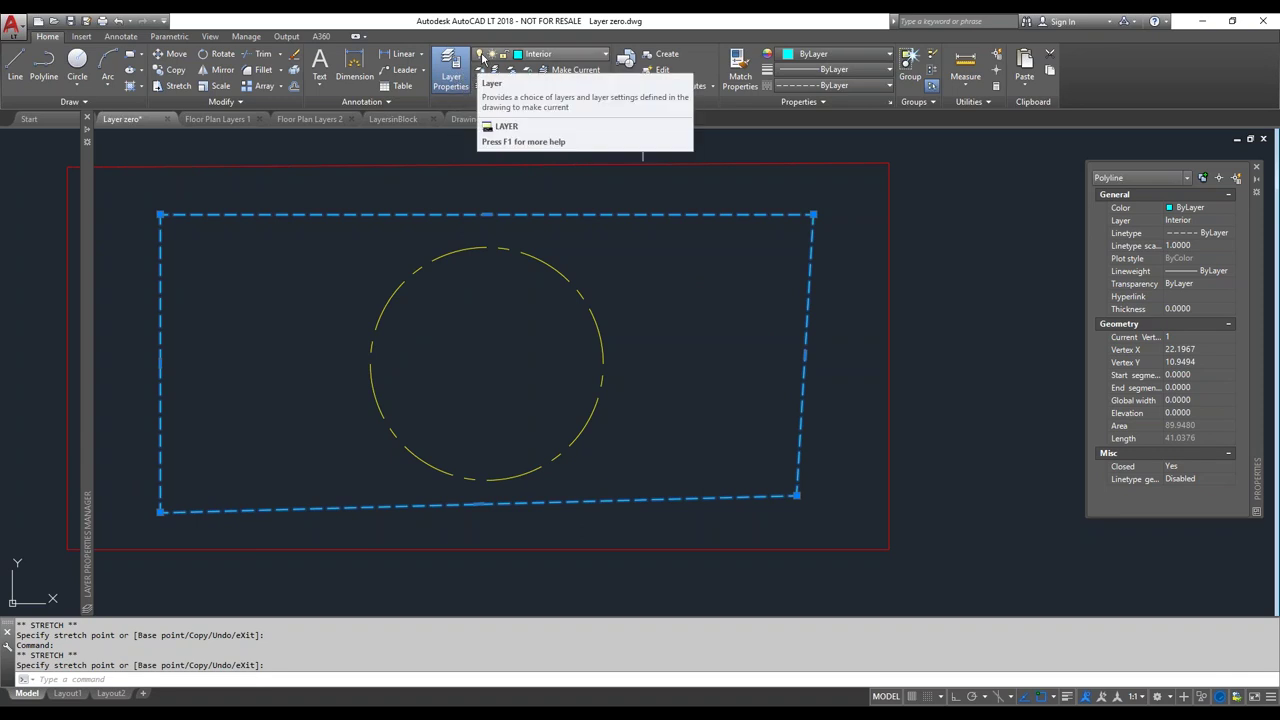
Open the Layer Properties Manager and view layer 0's lineweight choices without changing them
click(447, 87)
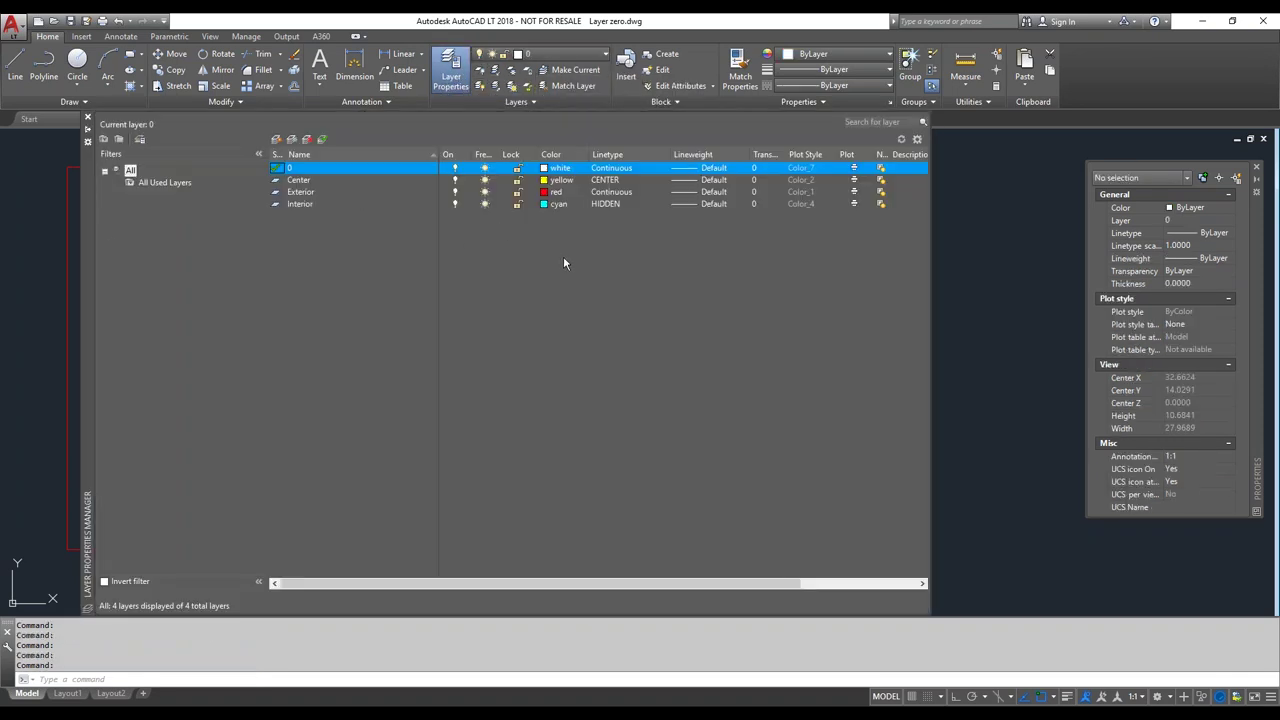
click(708, 169)
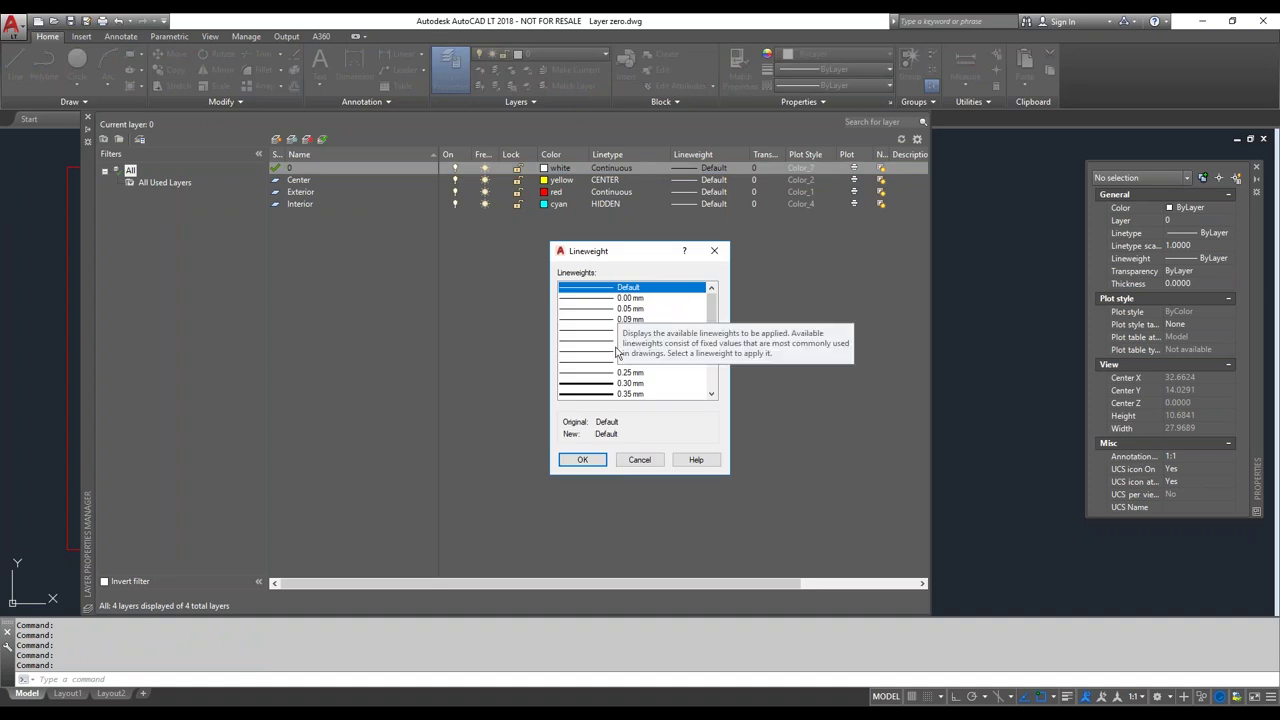
scroll(600, 385, down, 2)
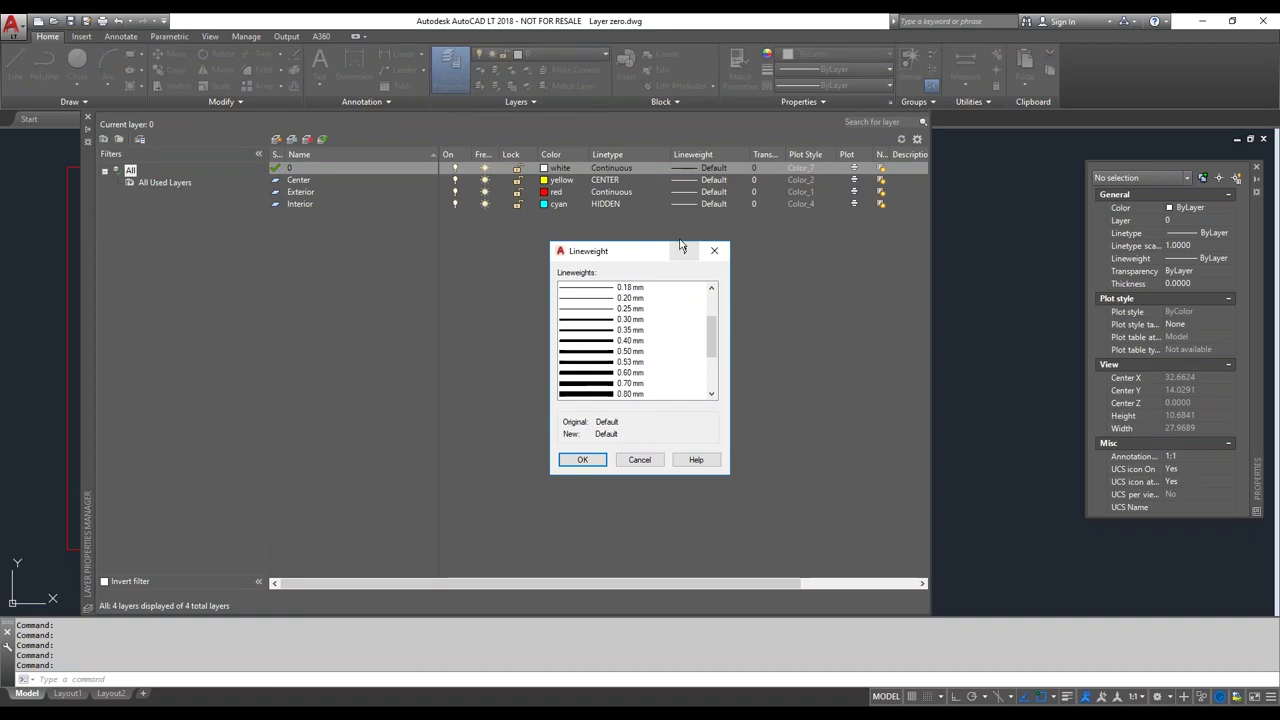
click(715, 251)
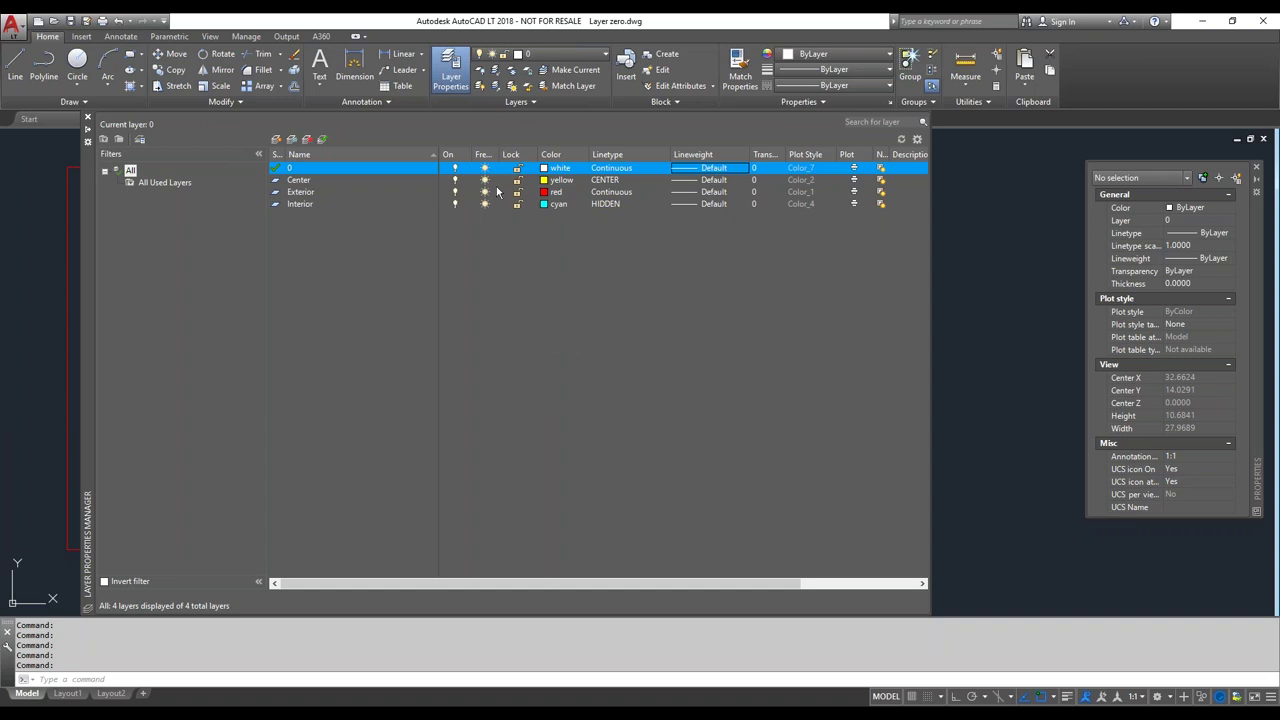
Set the Center layer's lineweight to 0.09 mm
click(560, 180)
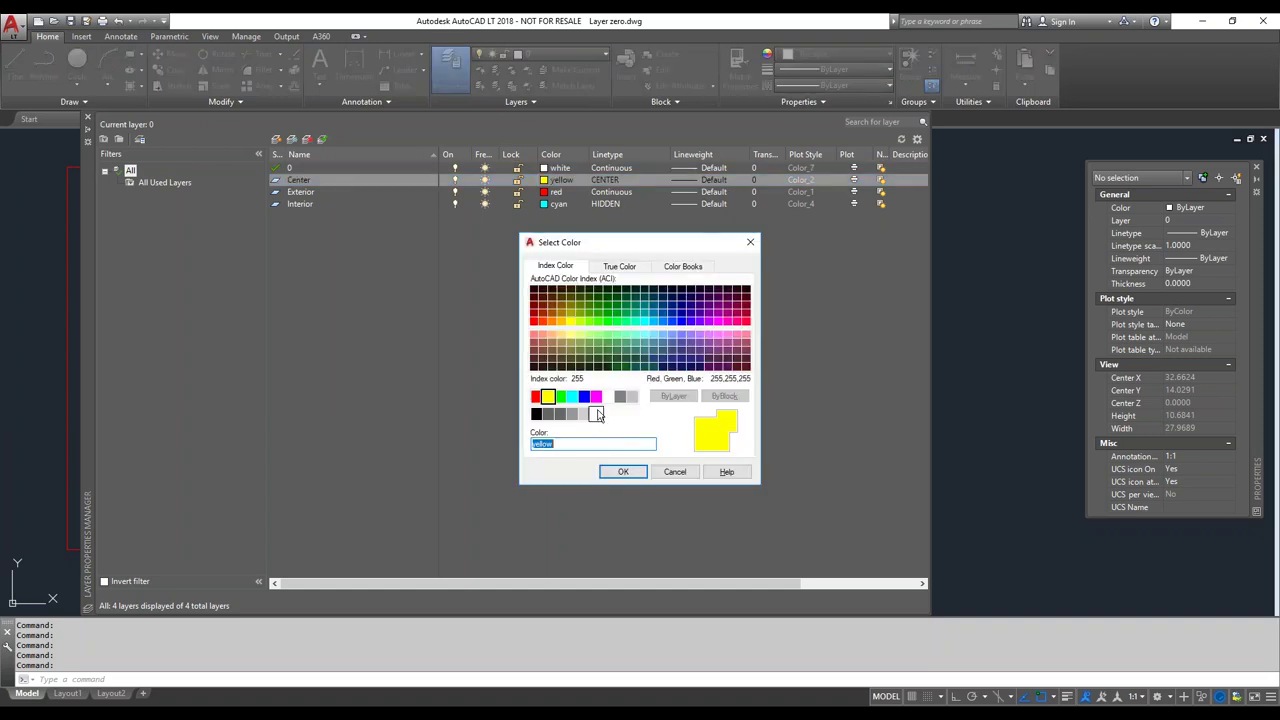
click(675, 471)
click(724, 181)
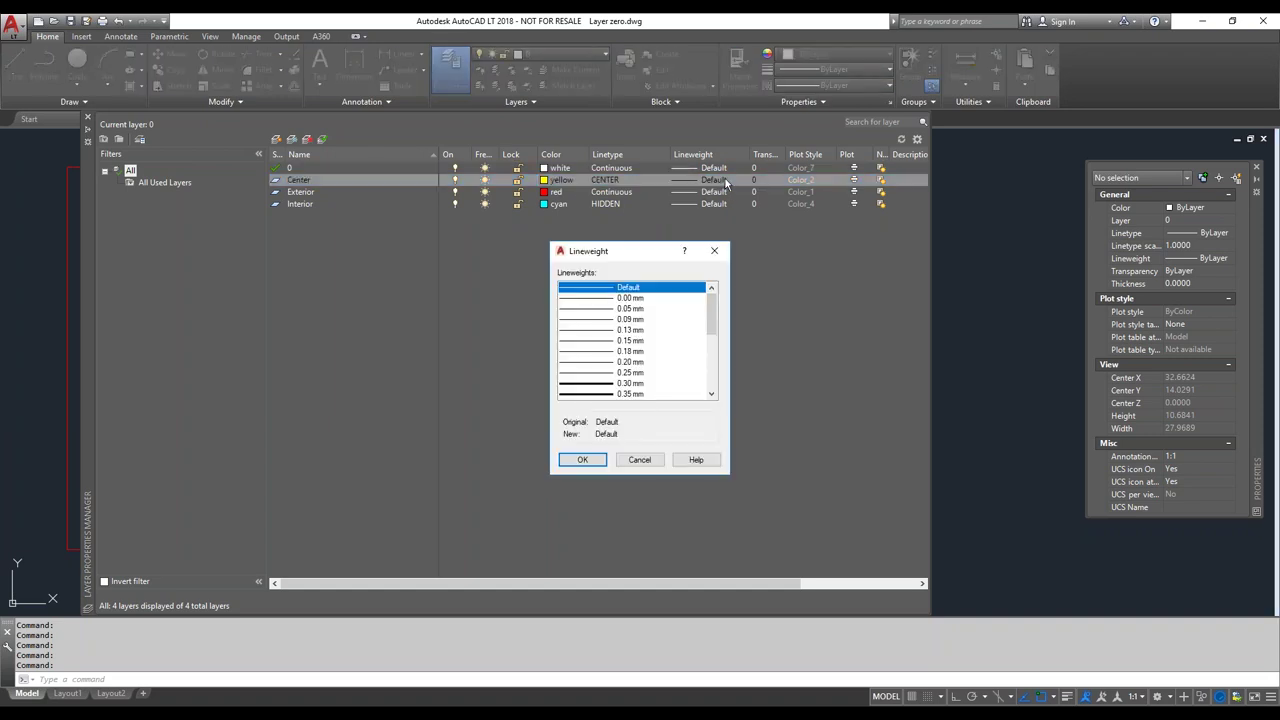
click(590, 321)
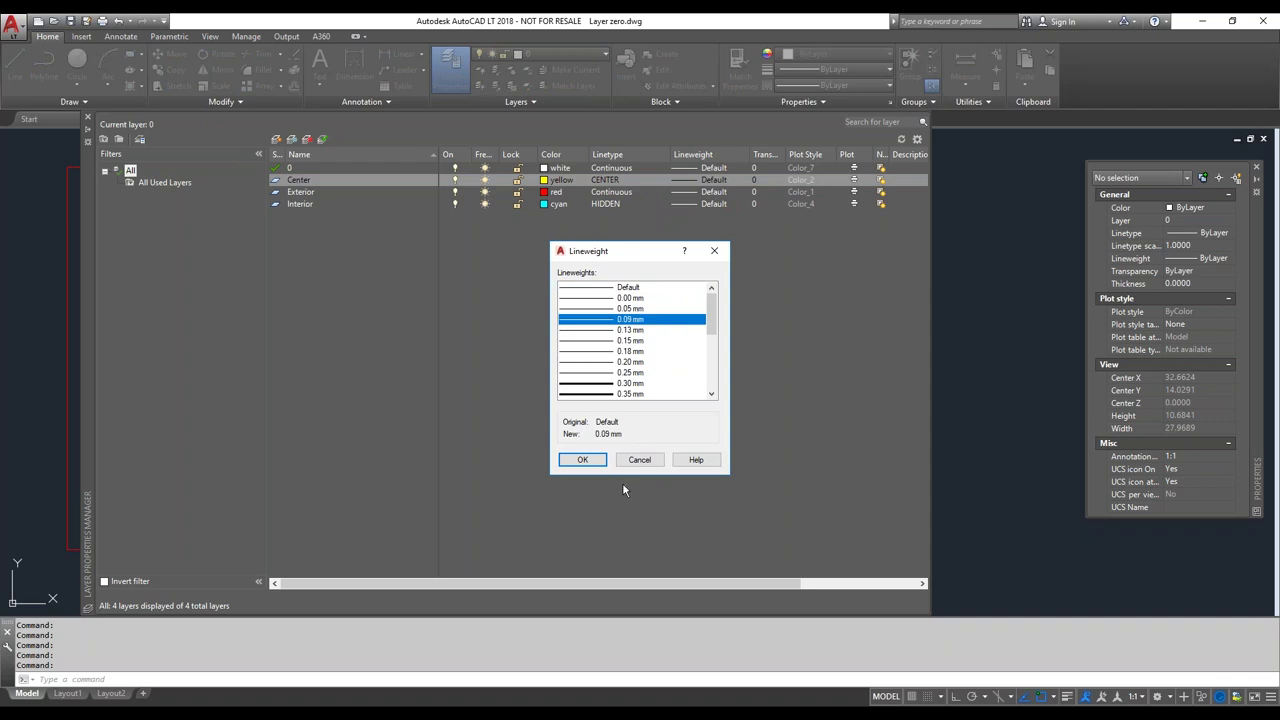
click(582, 459)
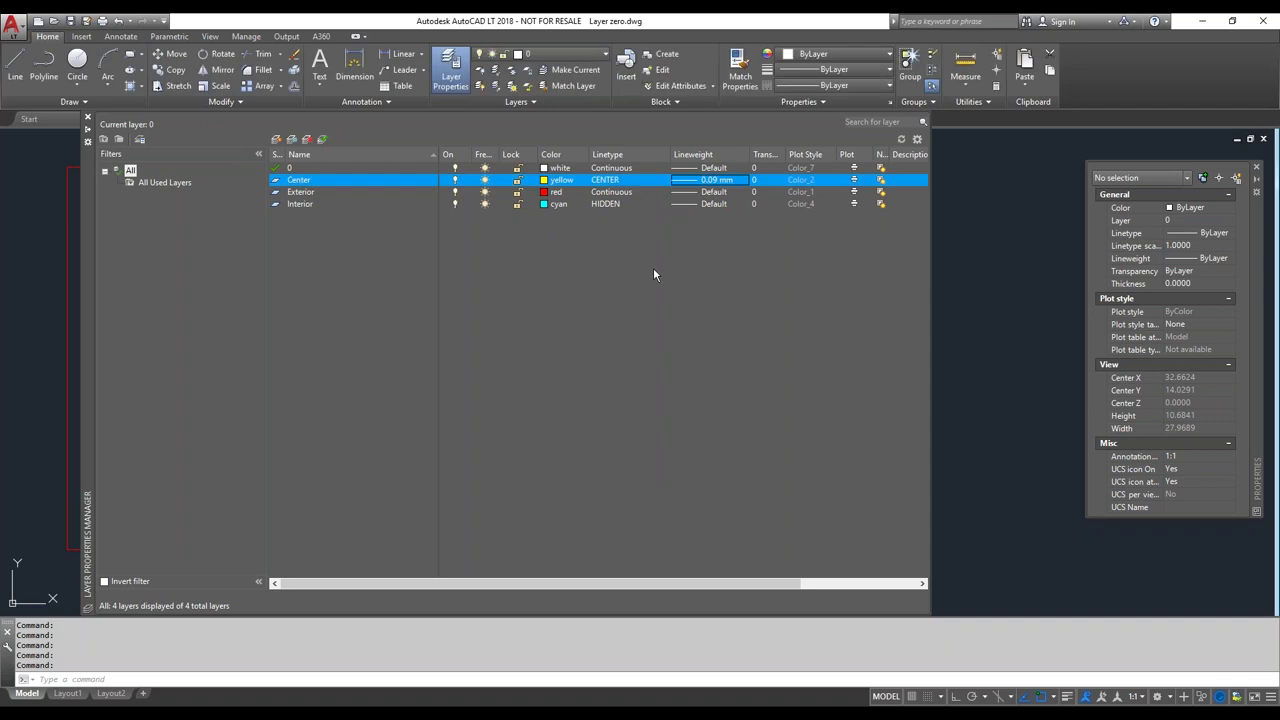
Set the Exterior layer's lineweight to 1.40 mm
click(714, 192)
scroll(624, 376, down, 3)
scroll(624, 376, down, 2)
click(592, 362)
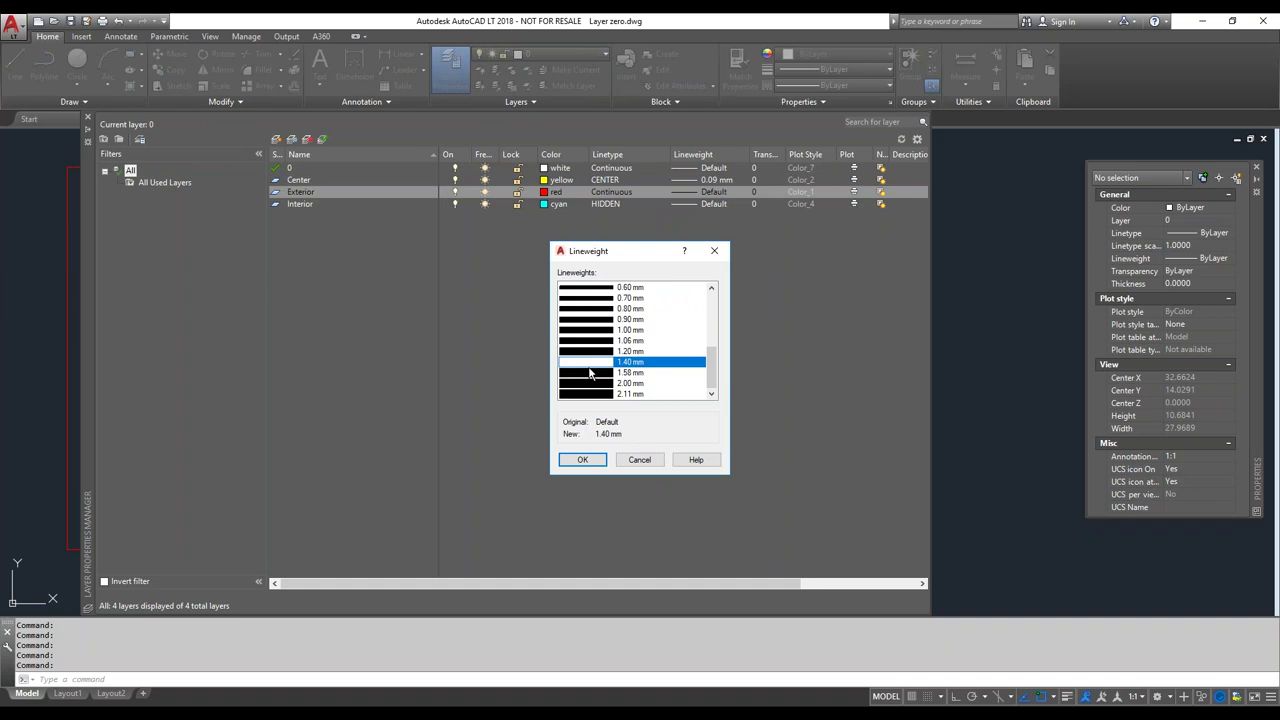
click(582, 459)
Set the Interior layer's lineweight to 0.70 mm and return to the drawing
click(700, 204)
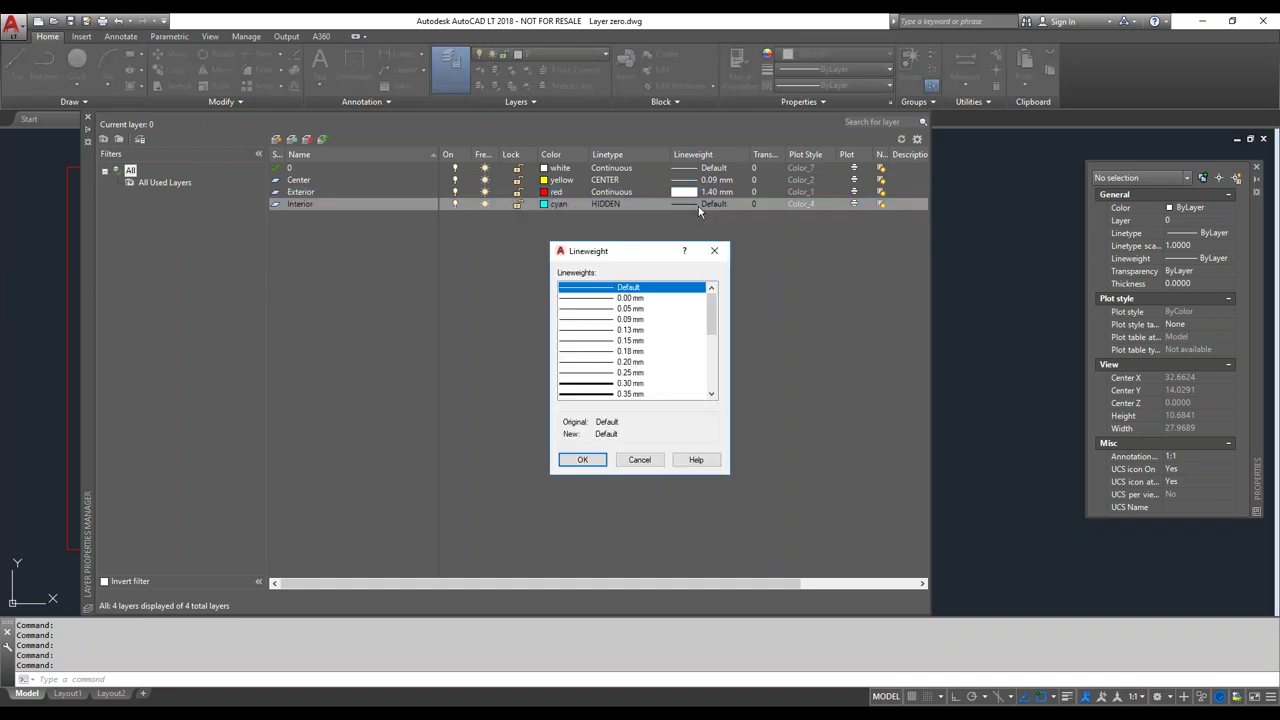
scroll(615, 390, down, 2)
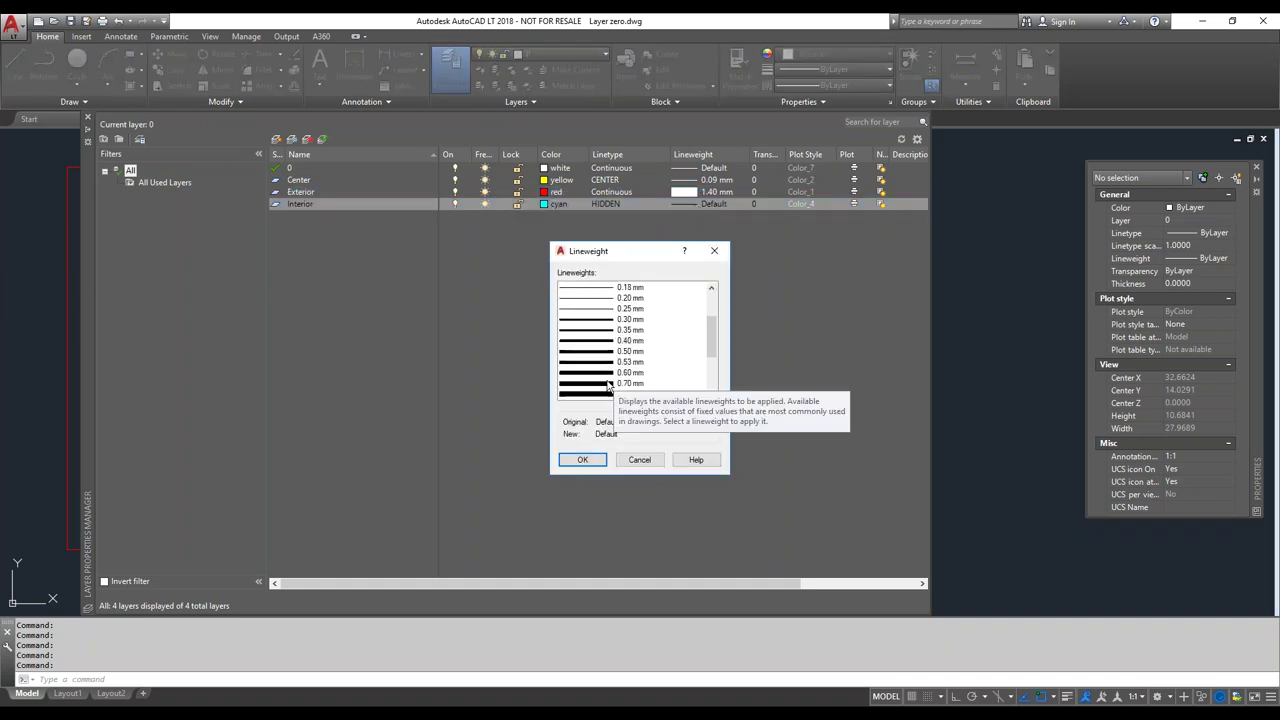
click(607, 383)
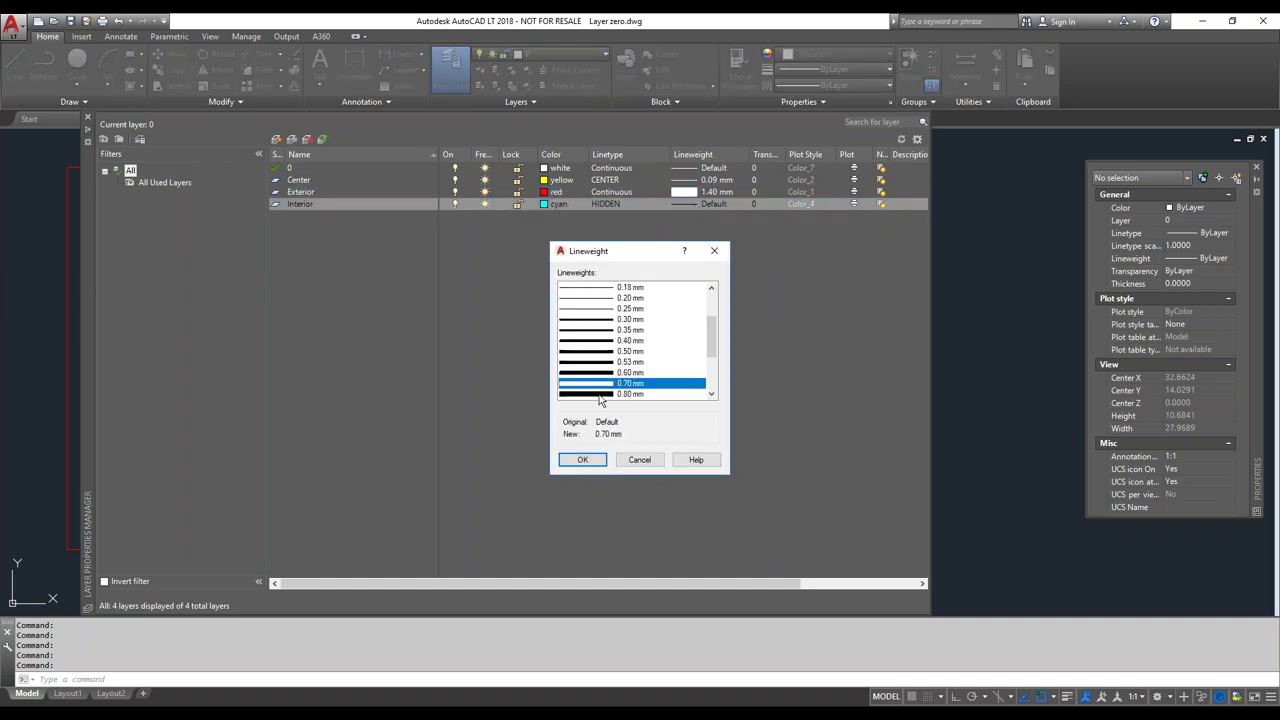
click(582, 460)
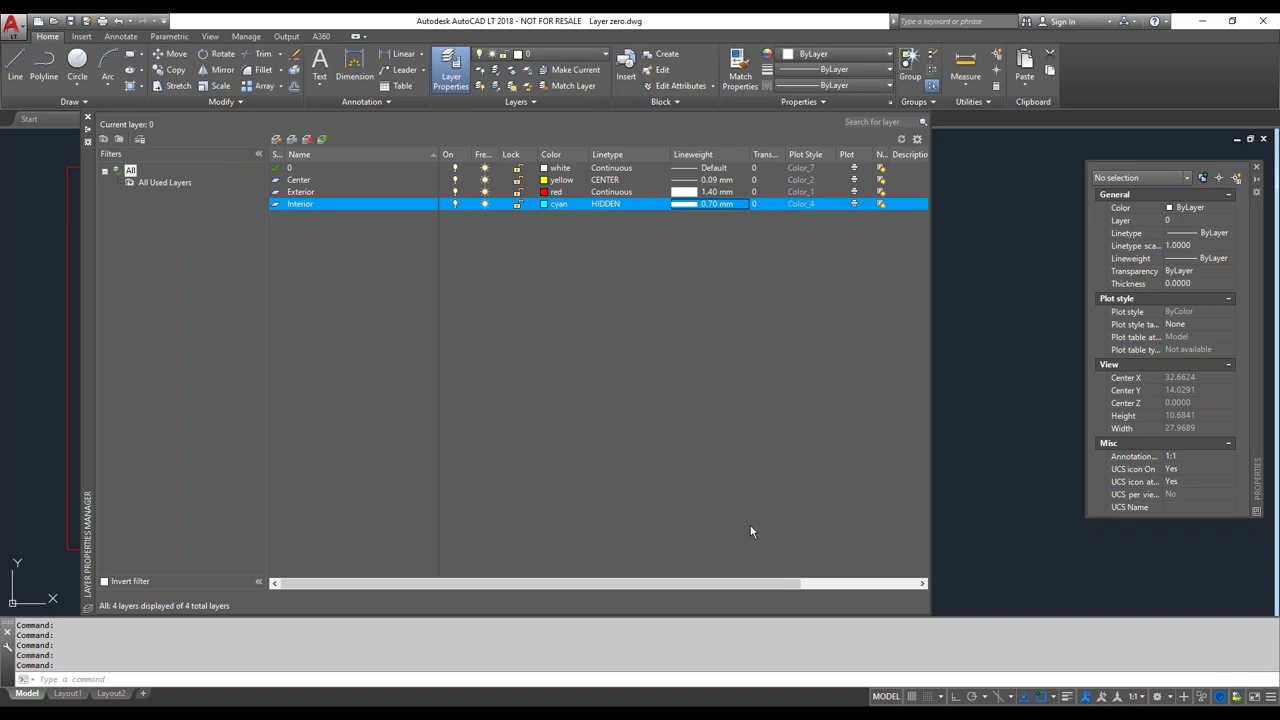
click(966, 443)
click(962, 375)
click(955, 462)
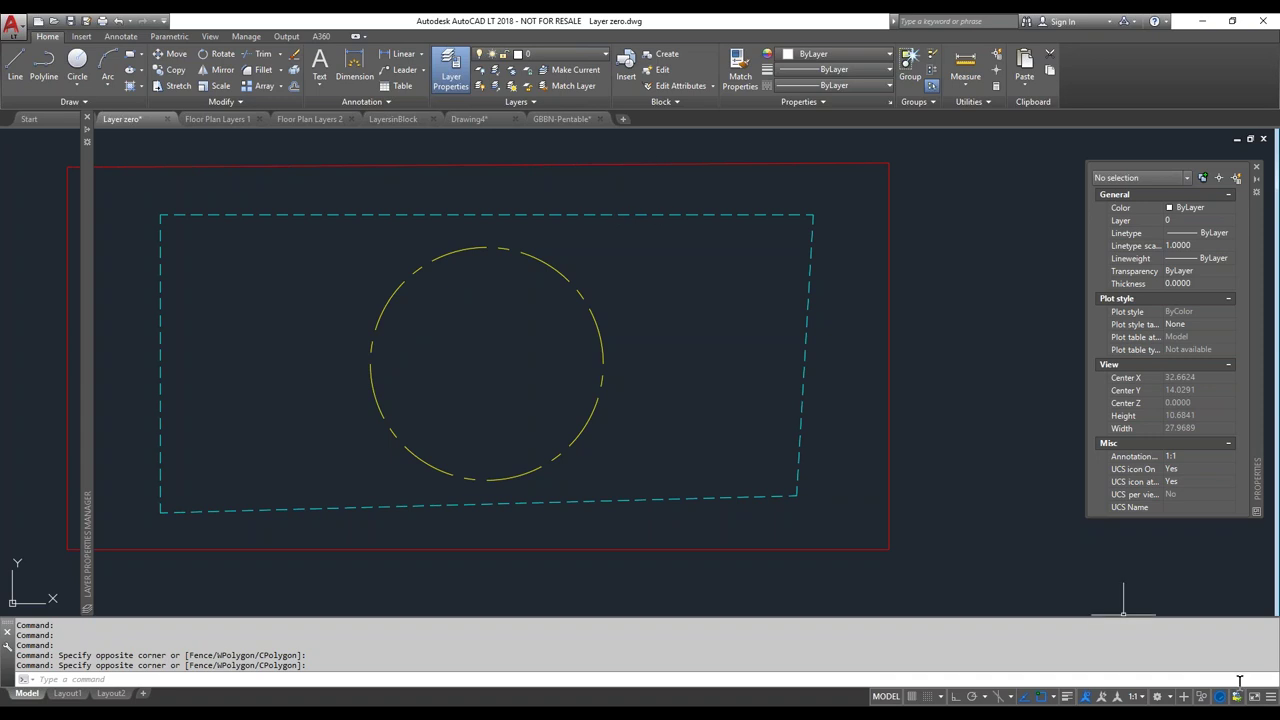
Add the Show/Hide Lineweight and Transparency toggles to the status bar
click(1271, 697)
click(1200, 436)
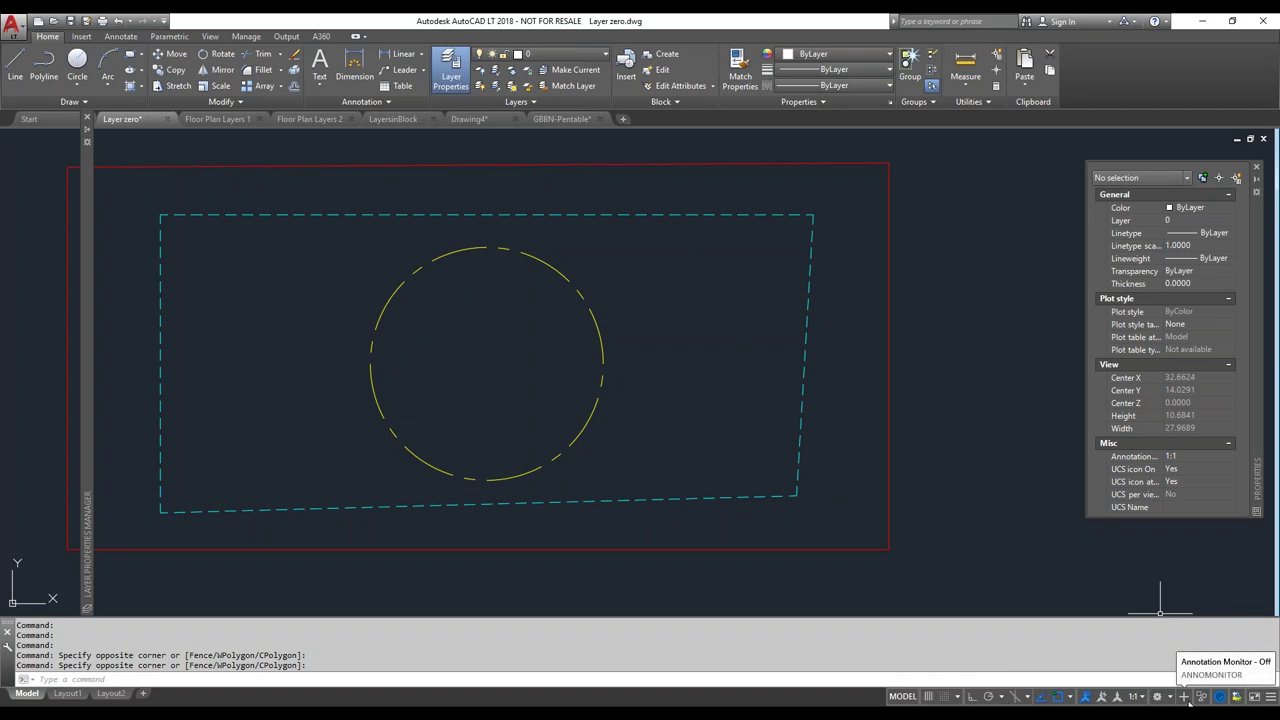
click(1271, 699)
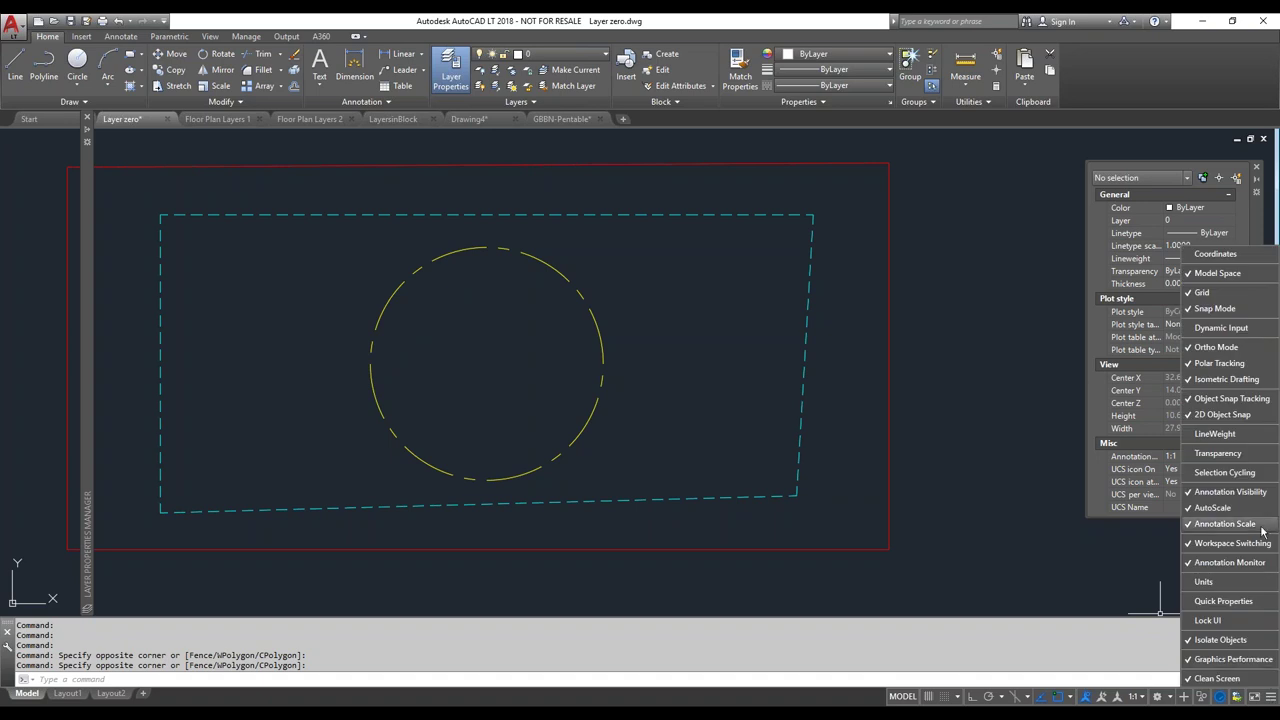
click(1214, 434)
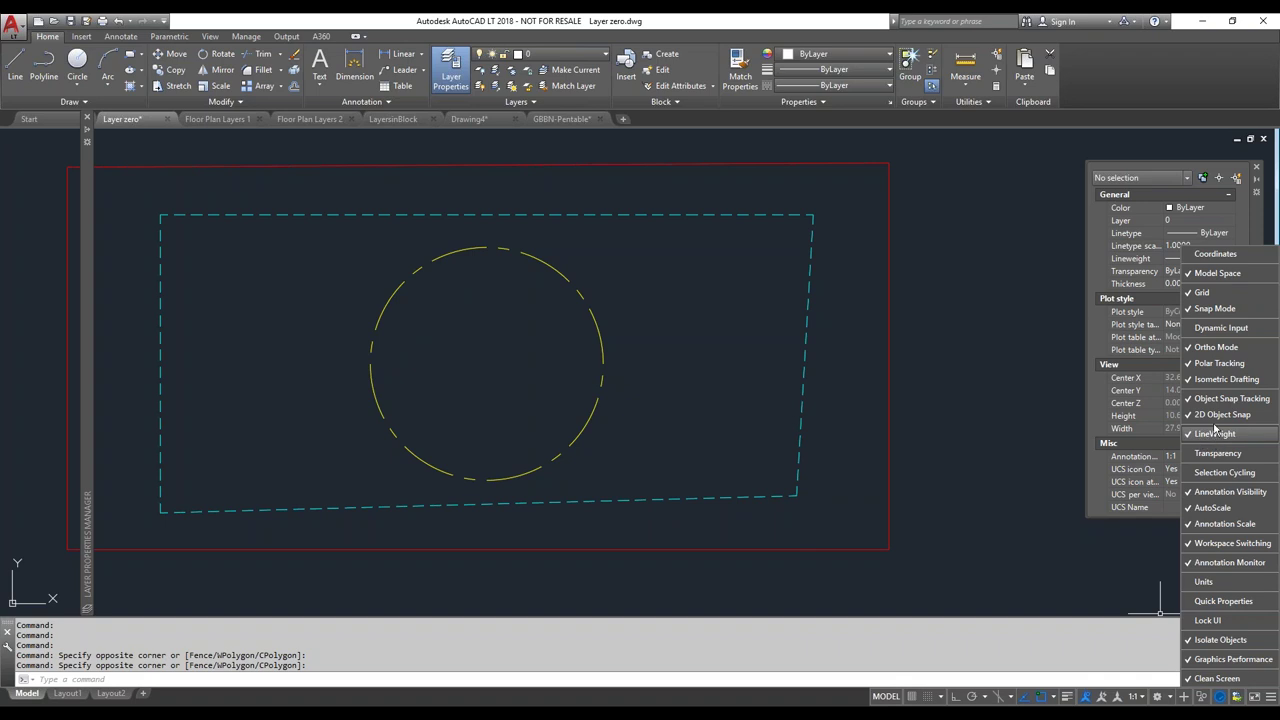
click(1217, 454)
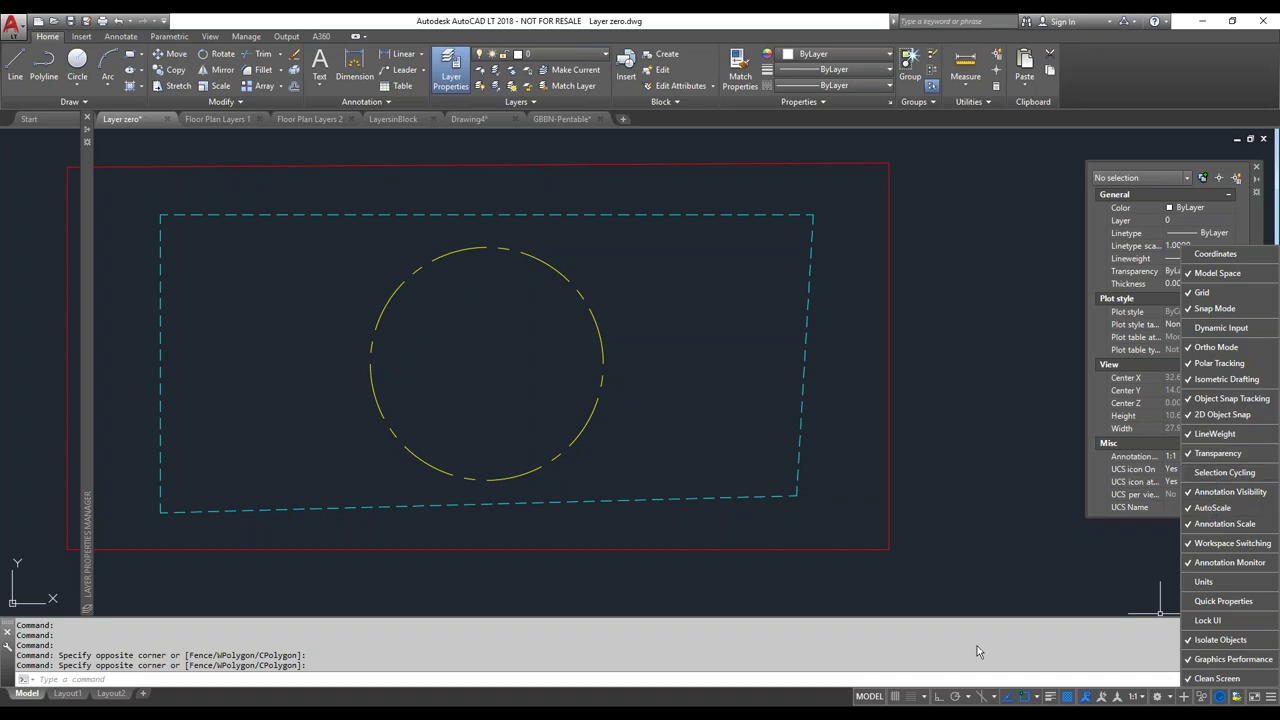
click(823, 676)
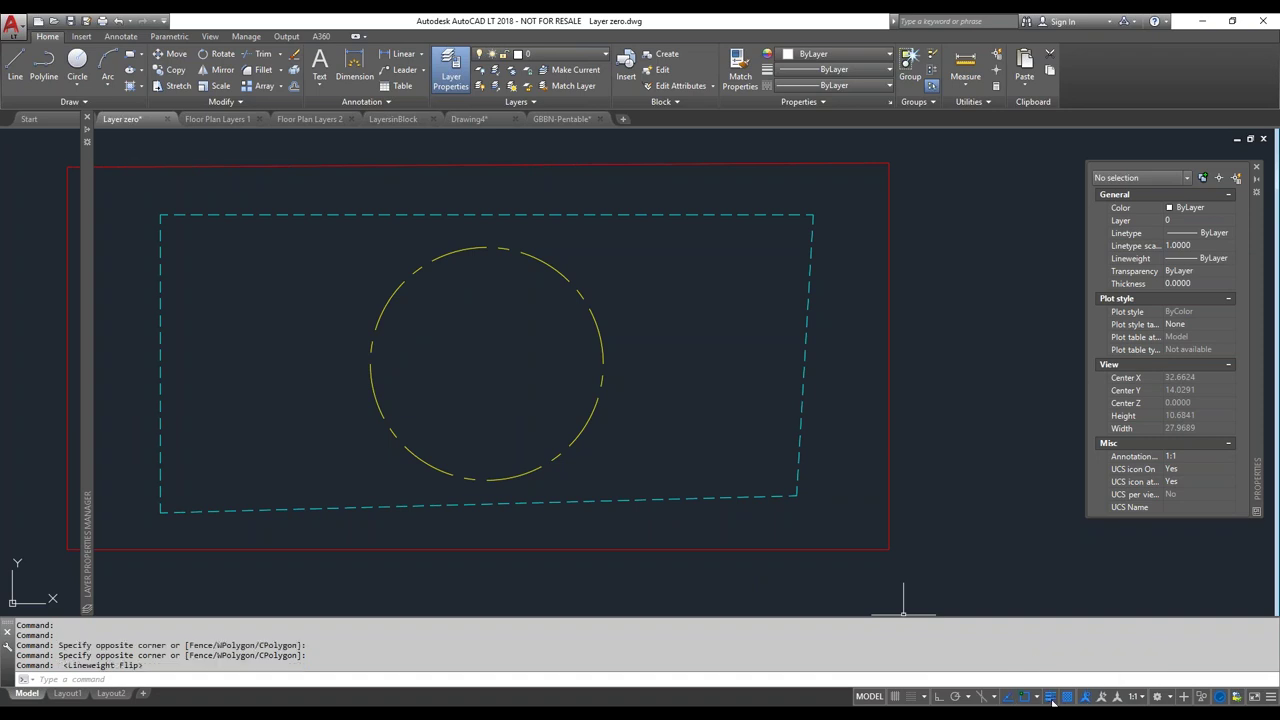
Switch lineweight display on and off several times, leaving it off
click(1051, 700)
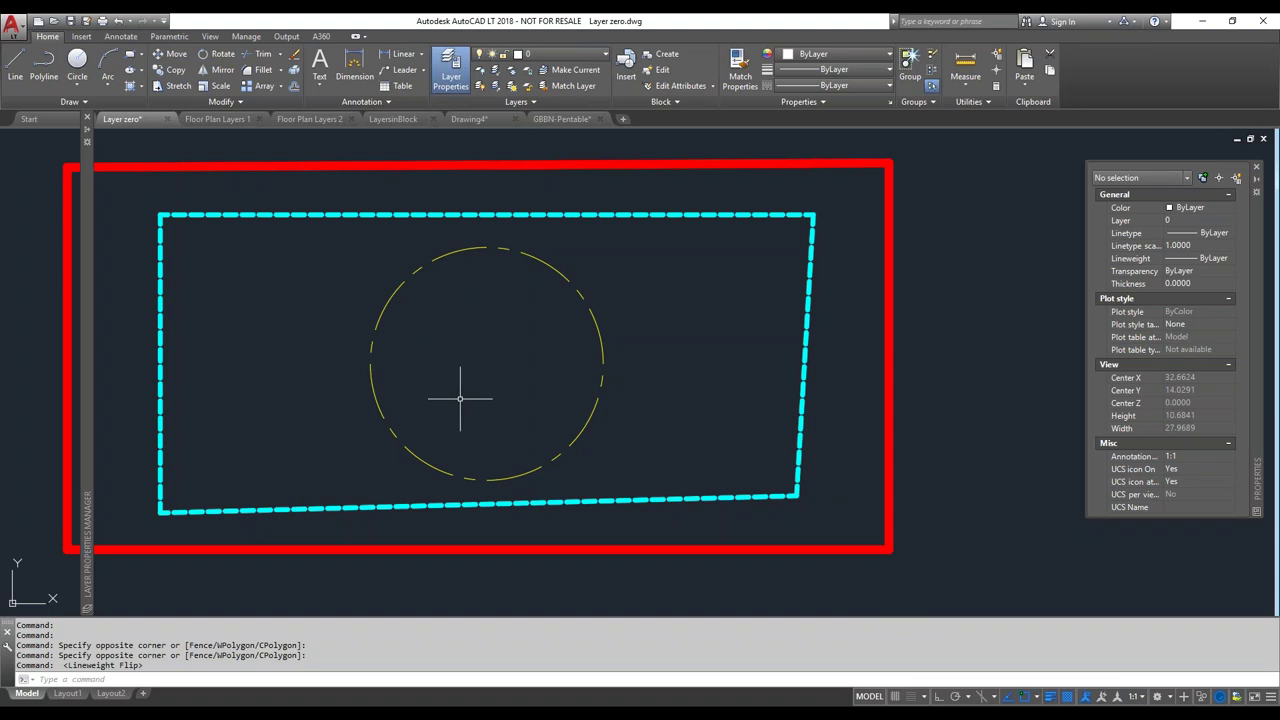
scroll(541, 439, down, 4)
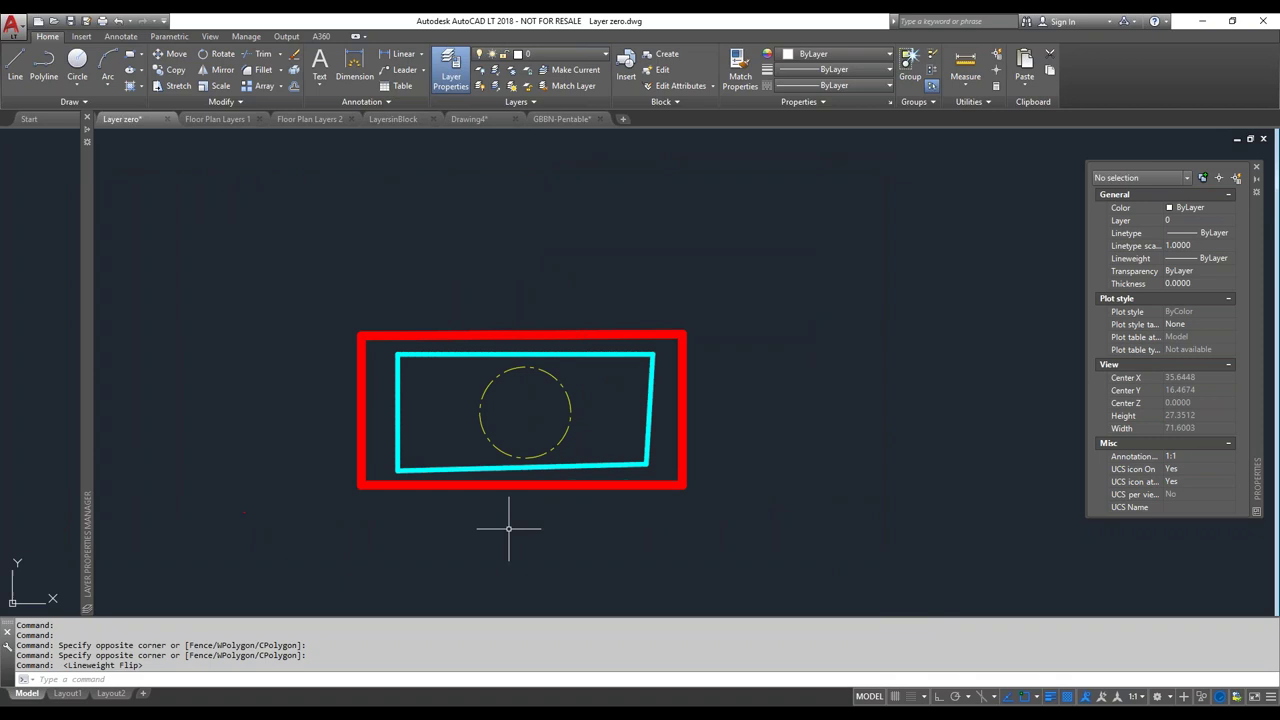
scroll(510, 505, up, 2)
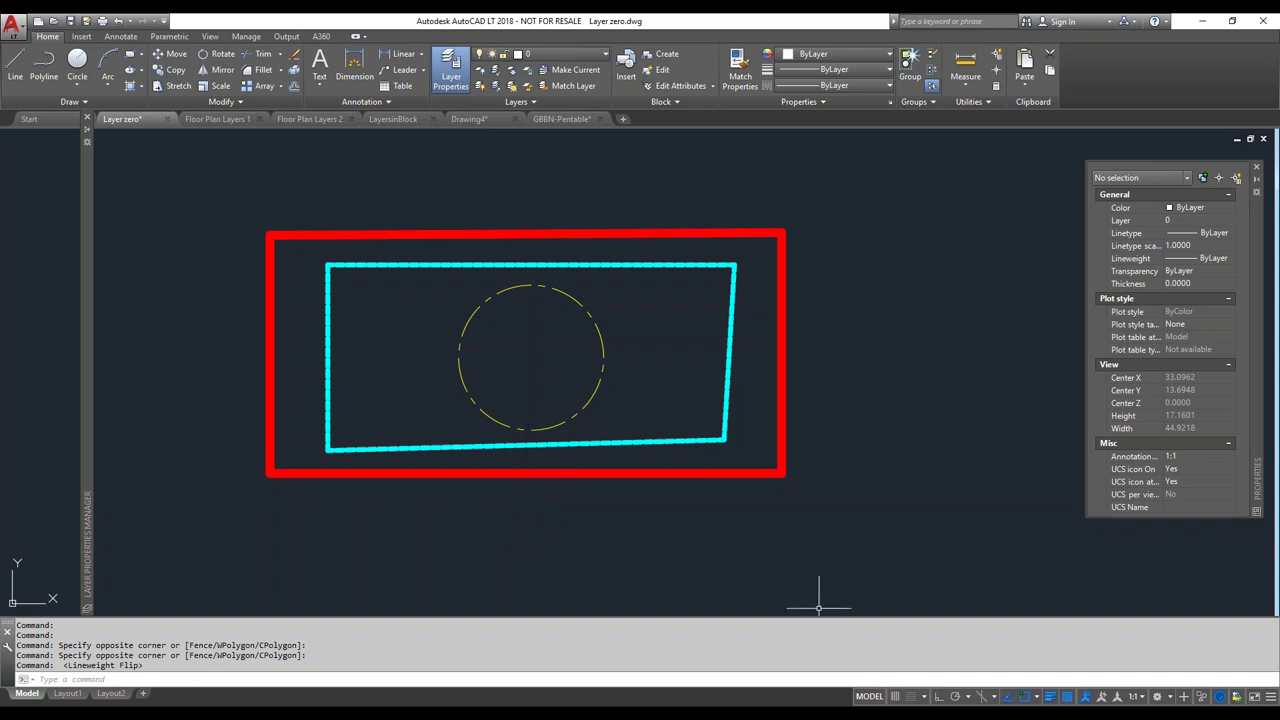
click(1050, 698)
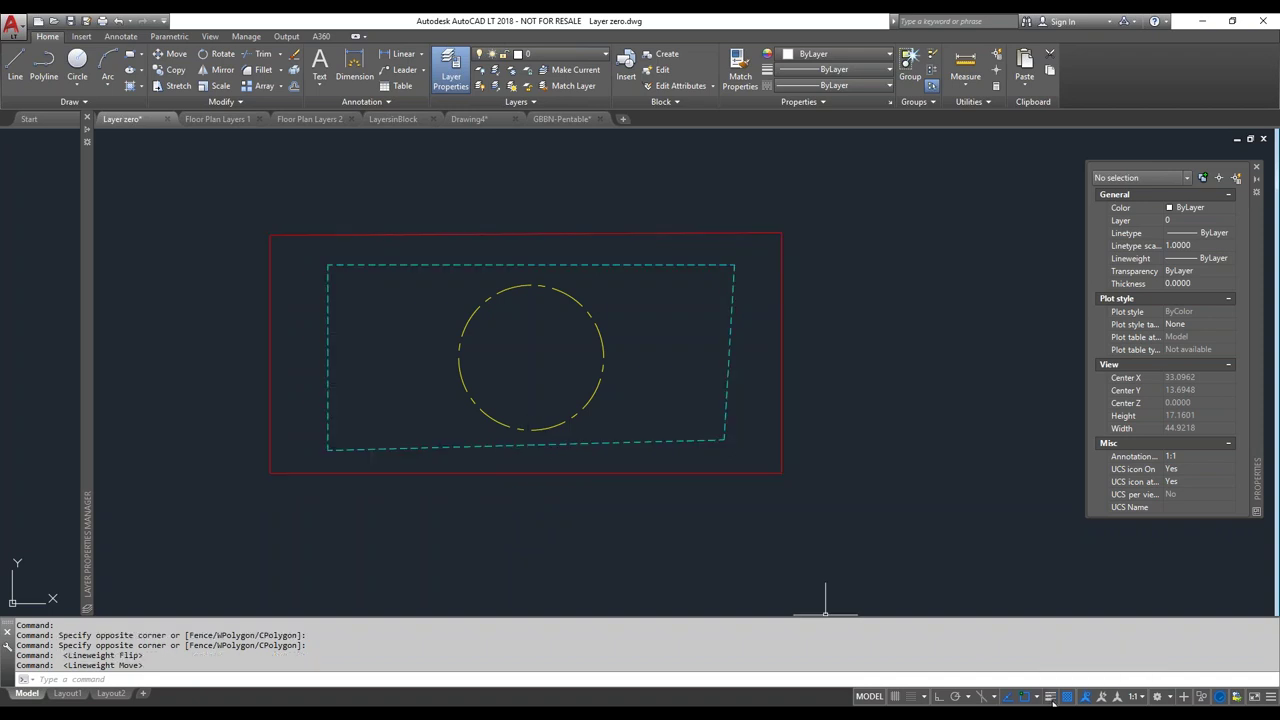
click(1050, 698)
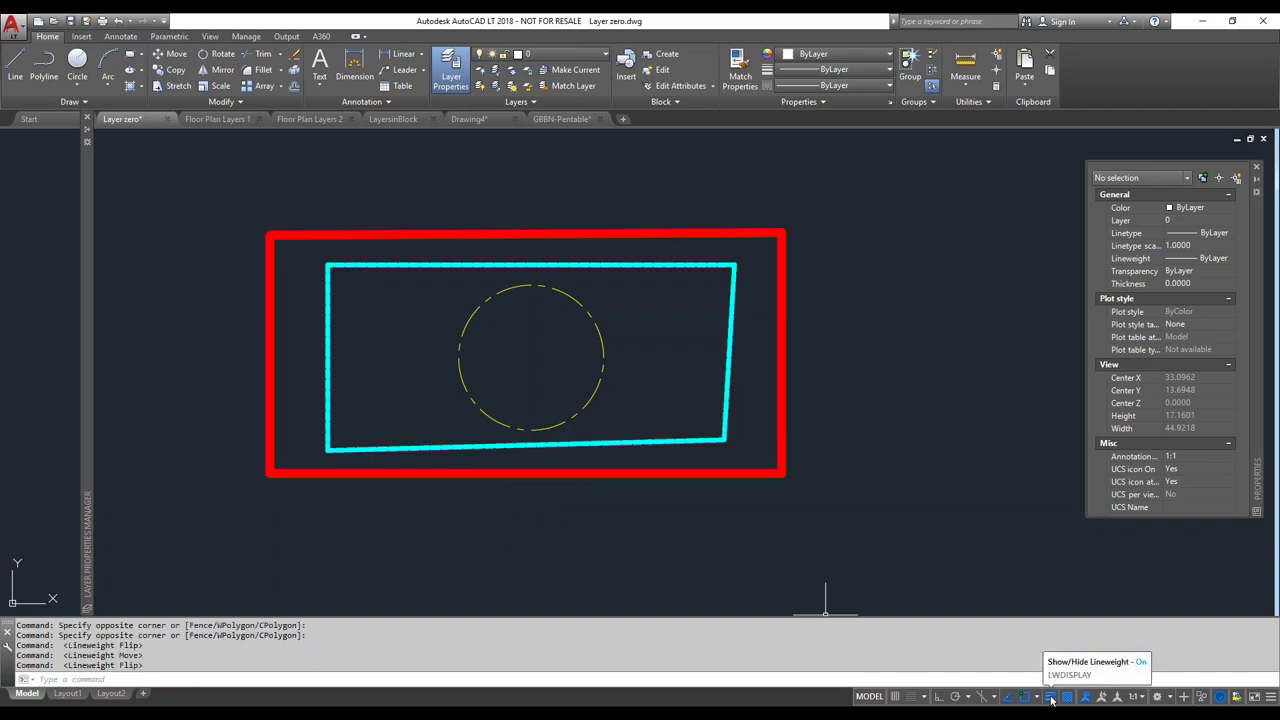
click(1050, 698)
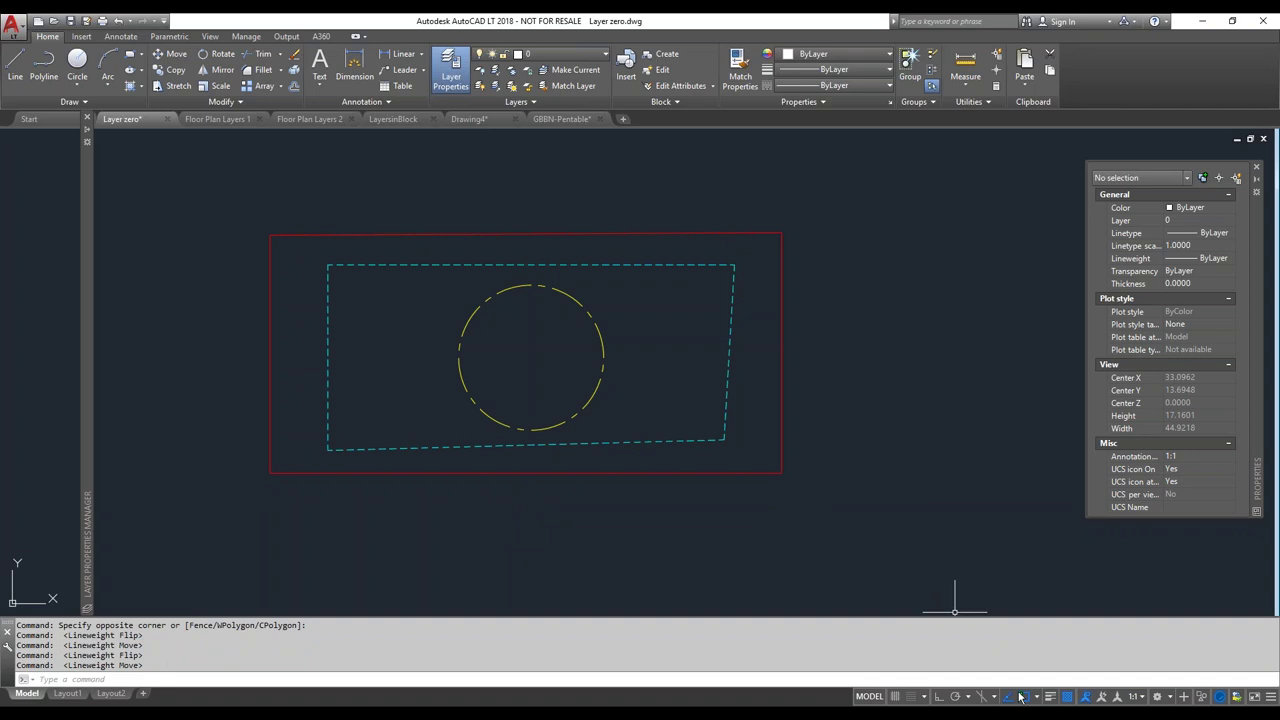
click(1050, 698)
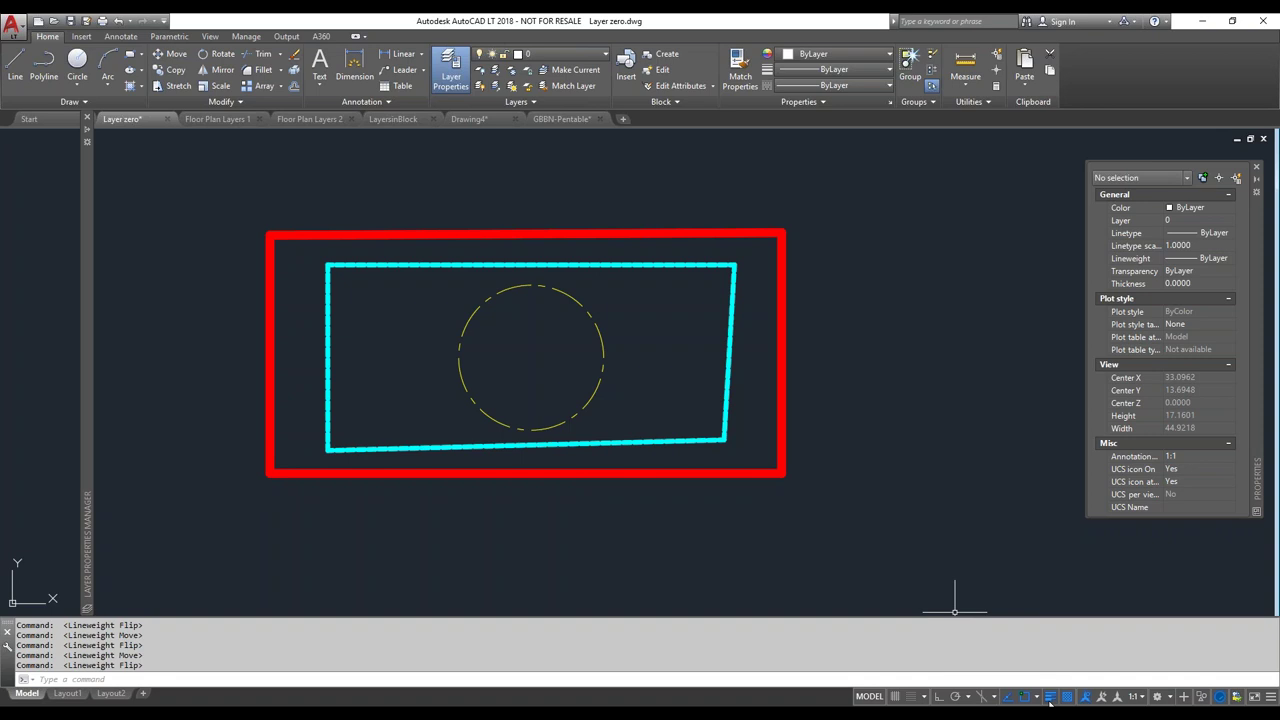
click(1053, 699)
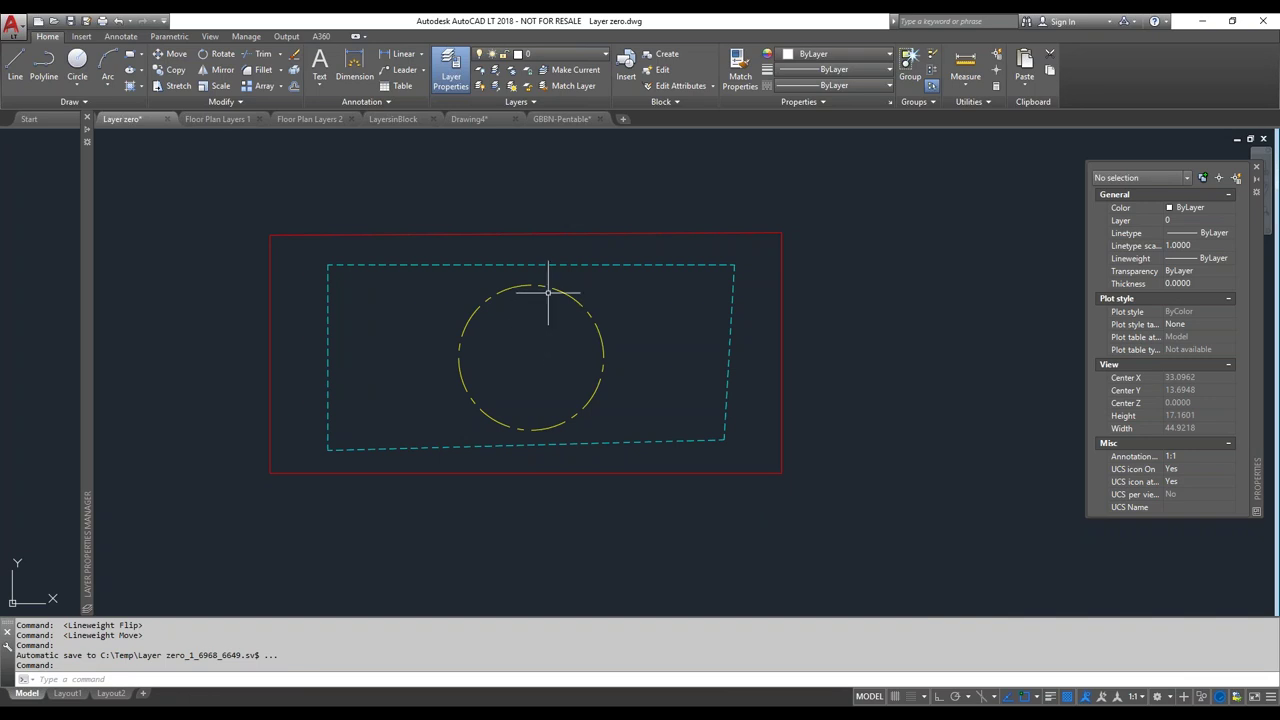
Check the Layer dropdown without changing layers, then bring up the Layer Properties Manager
click(552, 57)
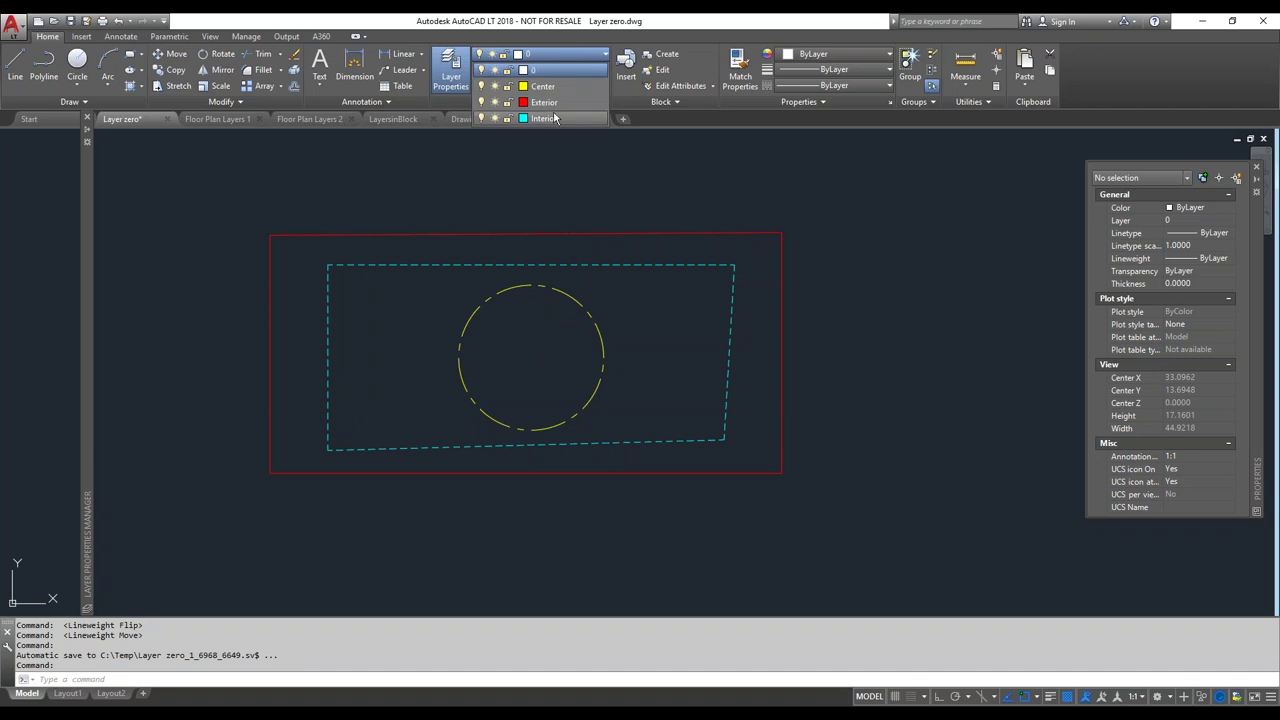
click(547, 196)
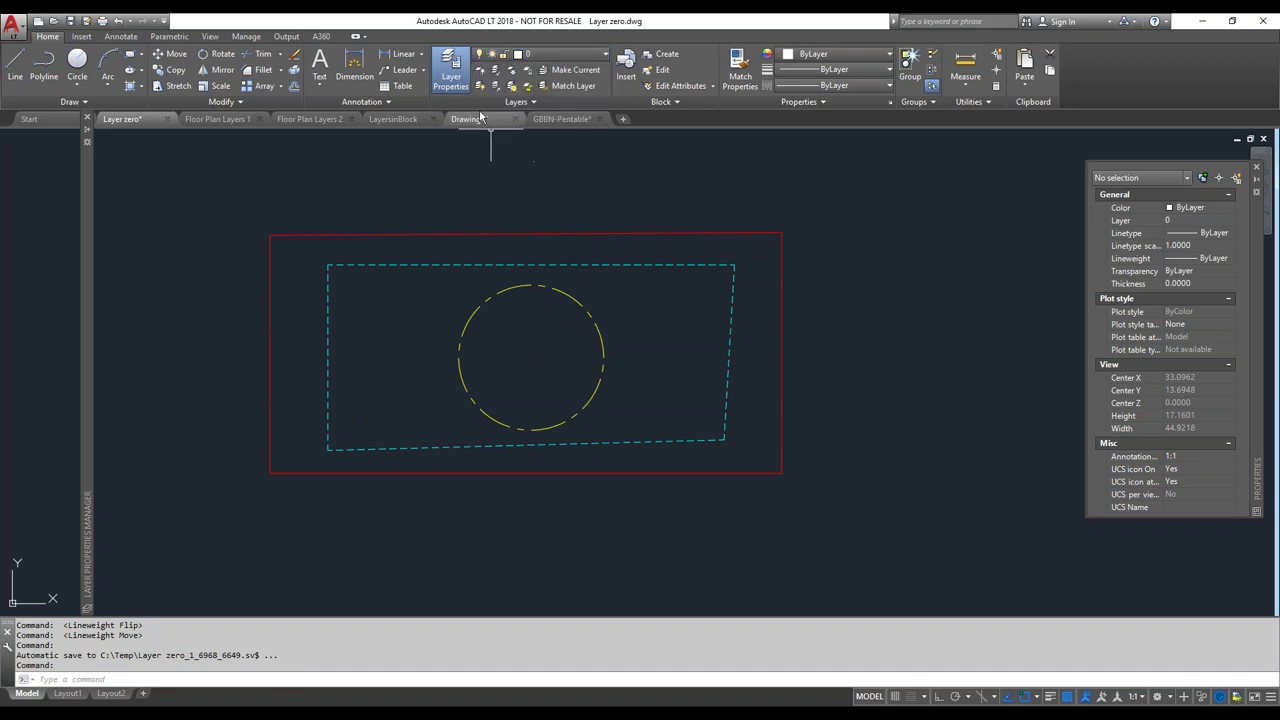
click(462, 68)
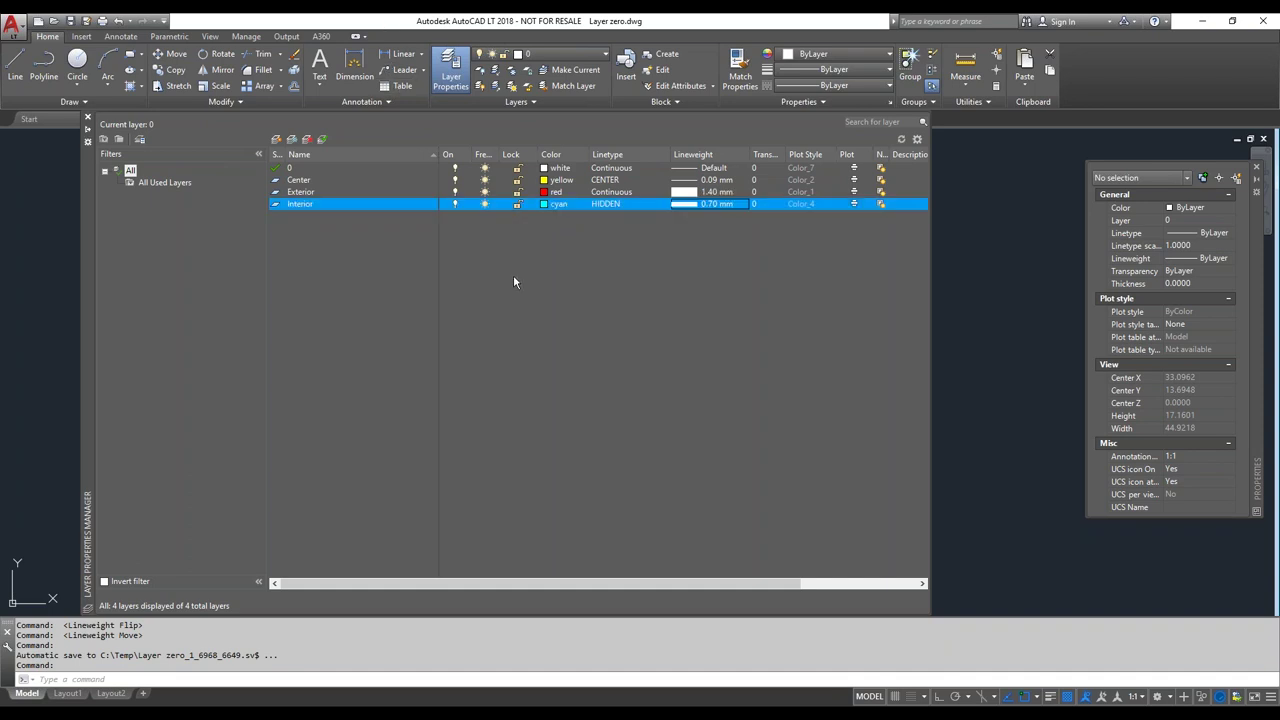
Create a new layer named NoPlot with colour 9
click(277, 139)
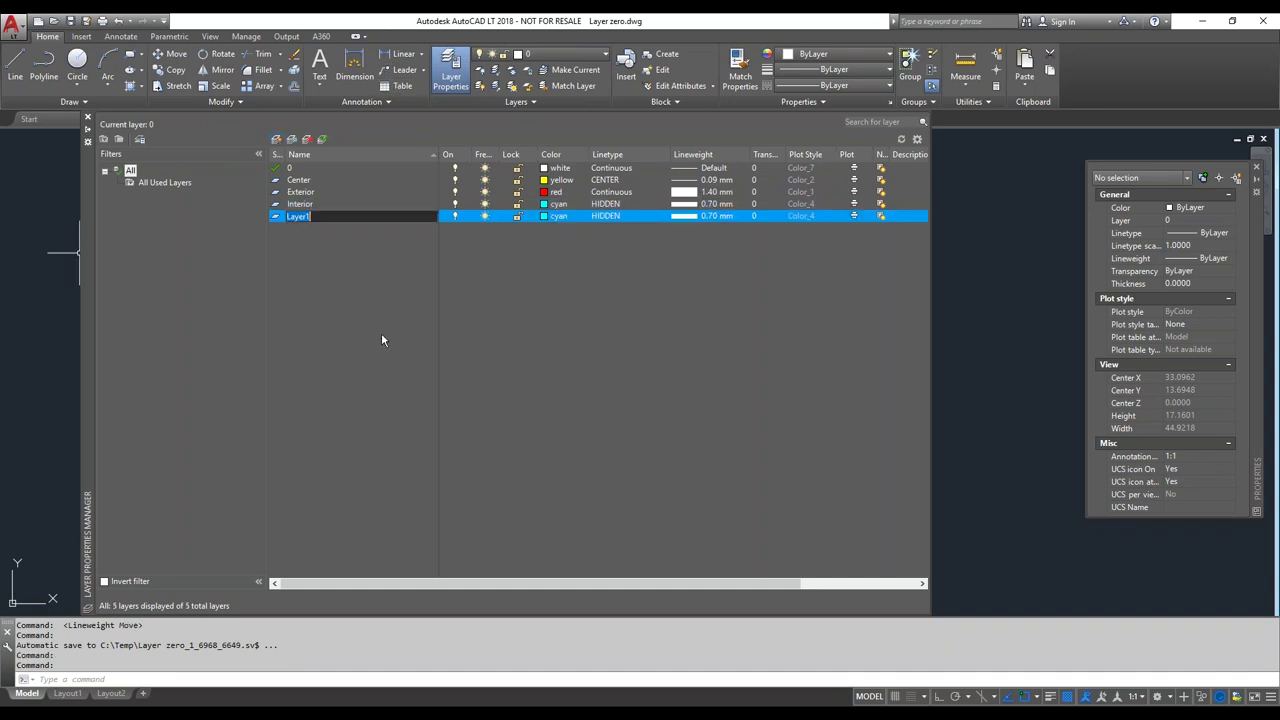
text(NoPlot)
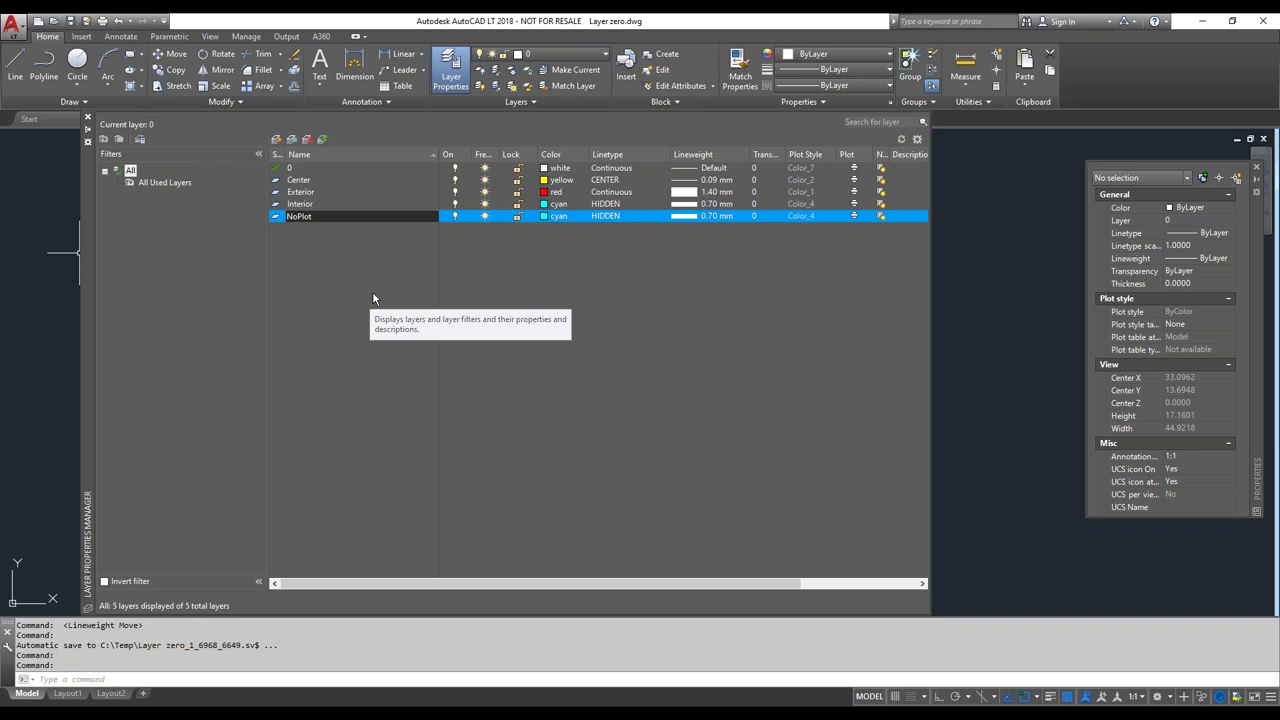
key(Return)
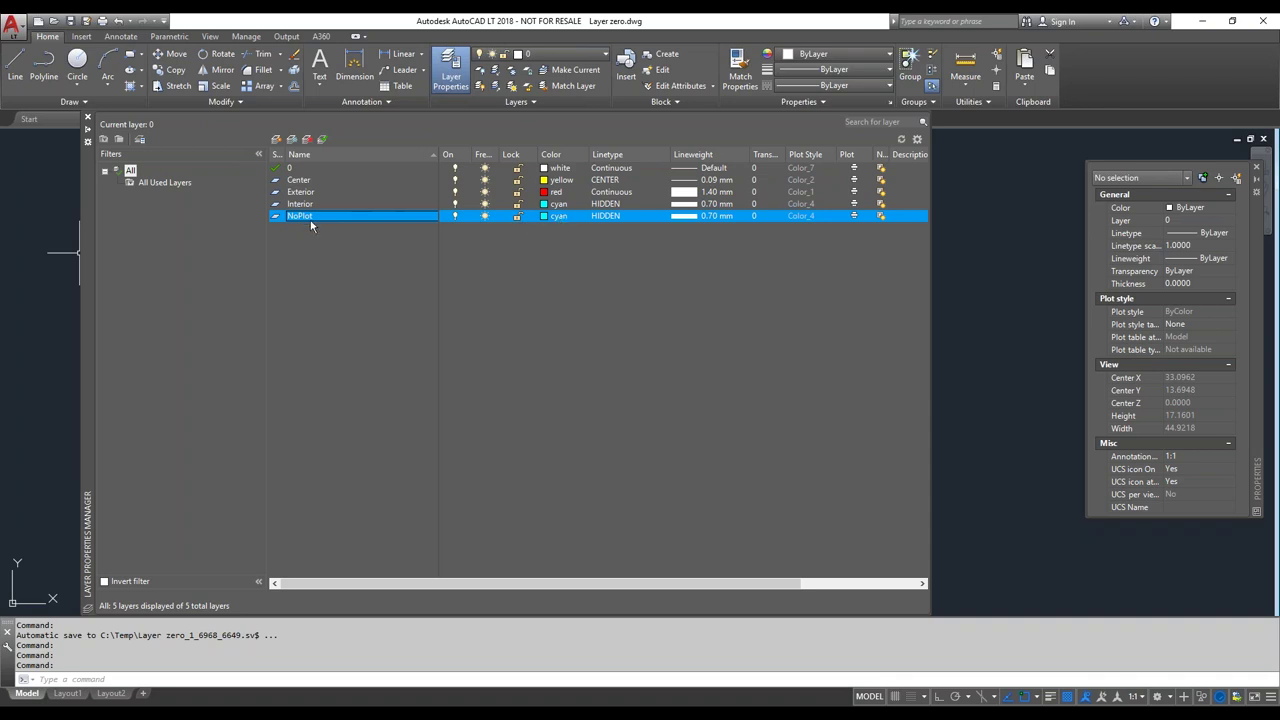
click(550, 216)
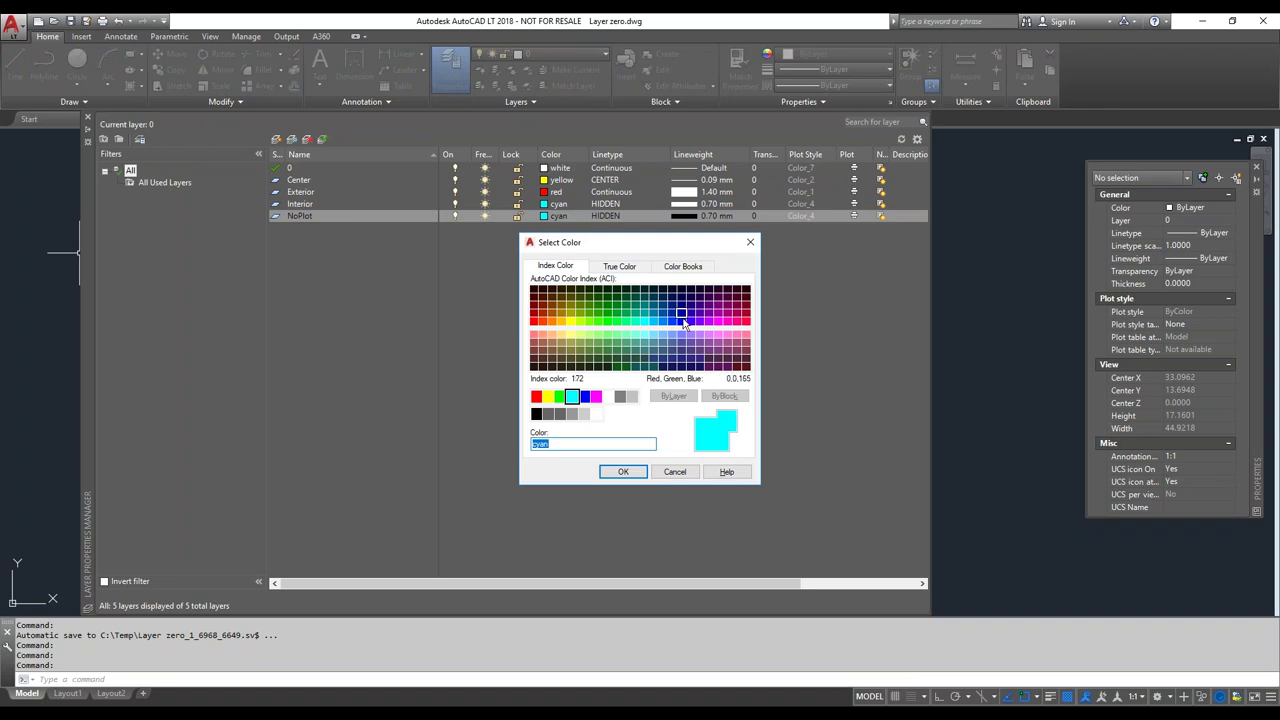
click(644, 351)
click(631, 397)
click(627, 478)
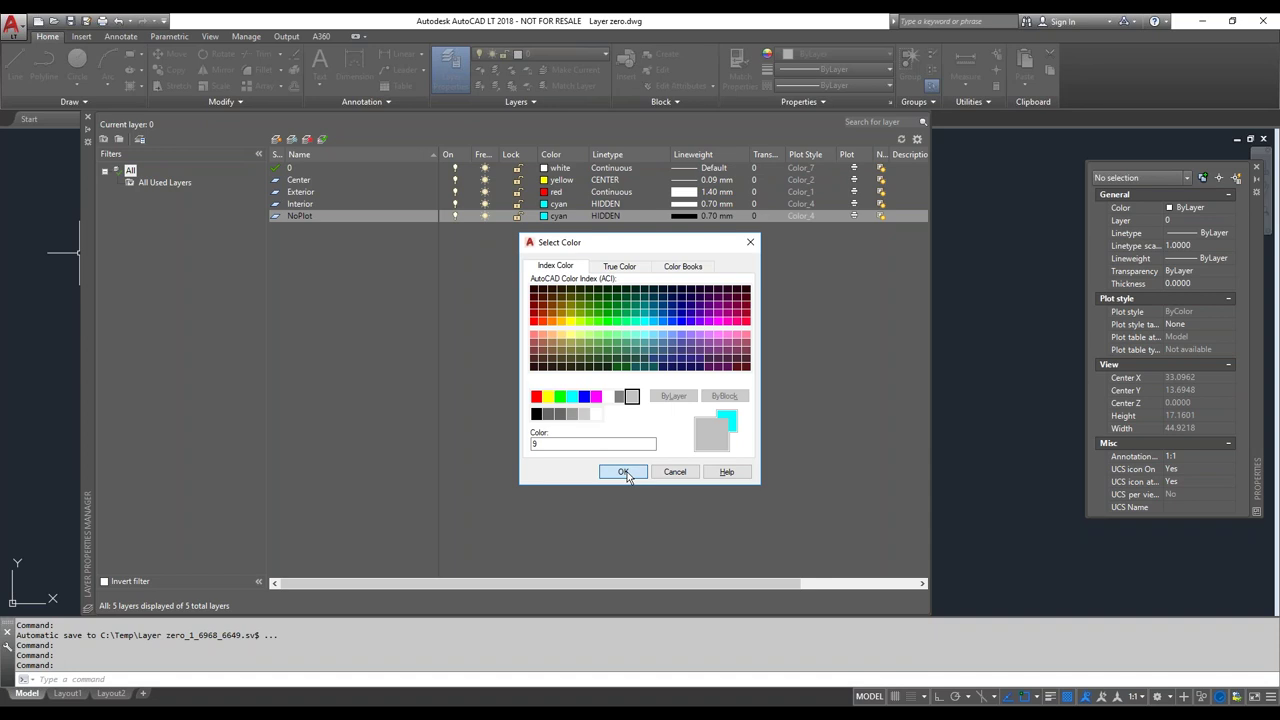
click(625, 473)
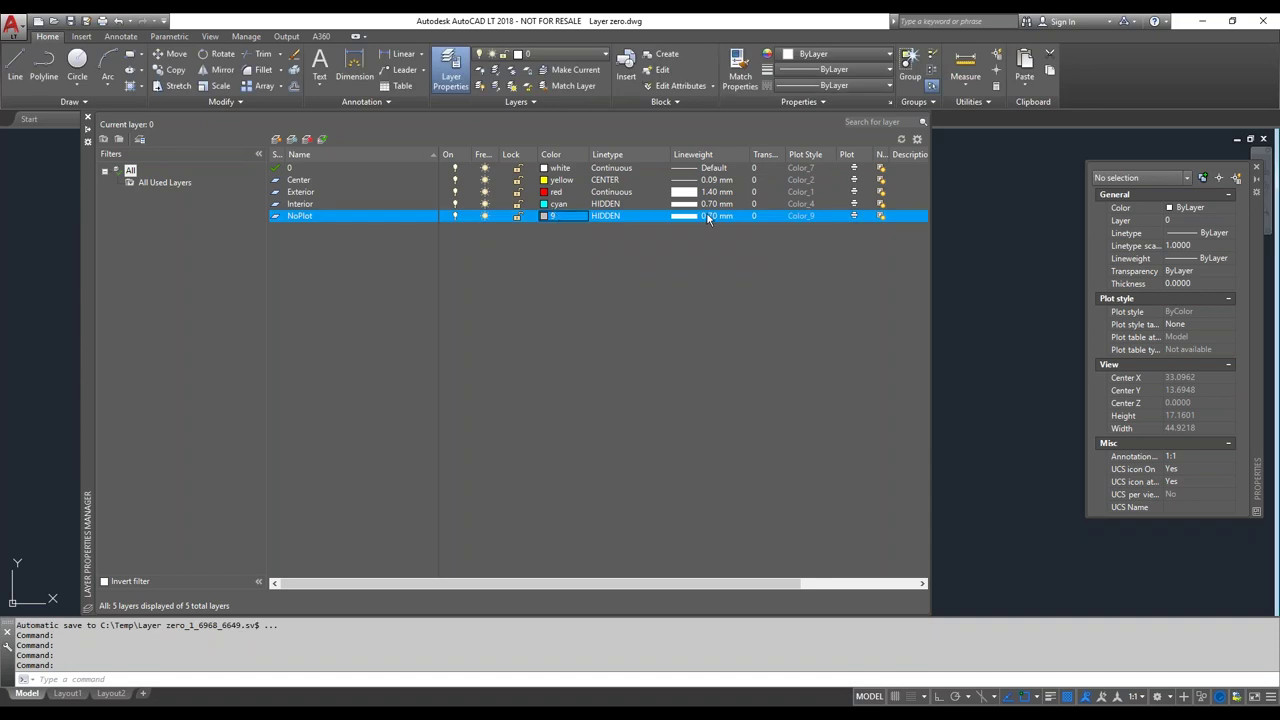
Give NoPlot a Continuous linetype, 0.00 mm lineweight, and toggle its Plot setting
click(627, 216)
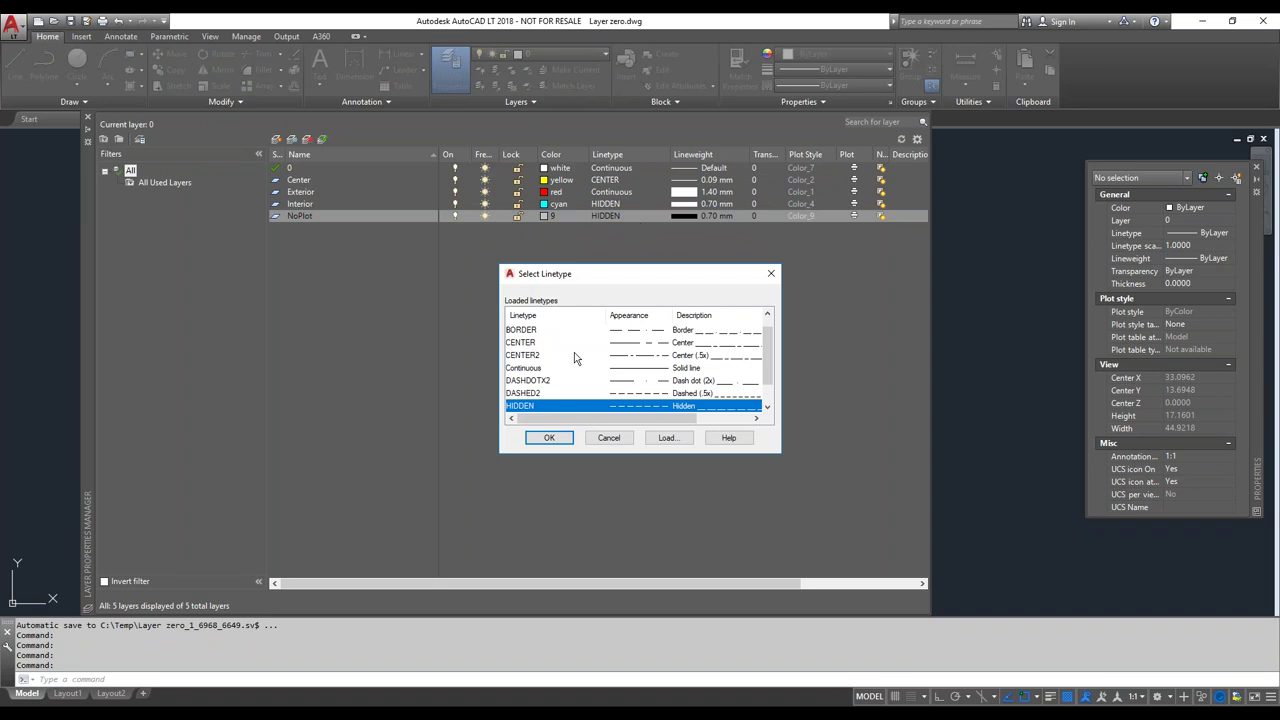
scroll(560, 375, down, 1)
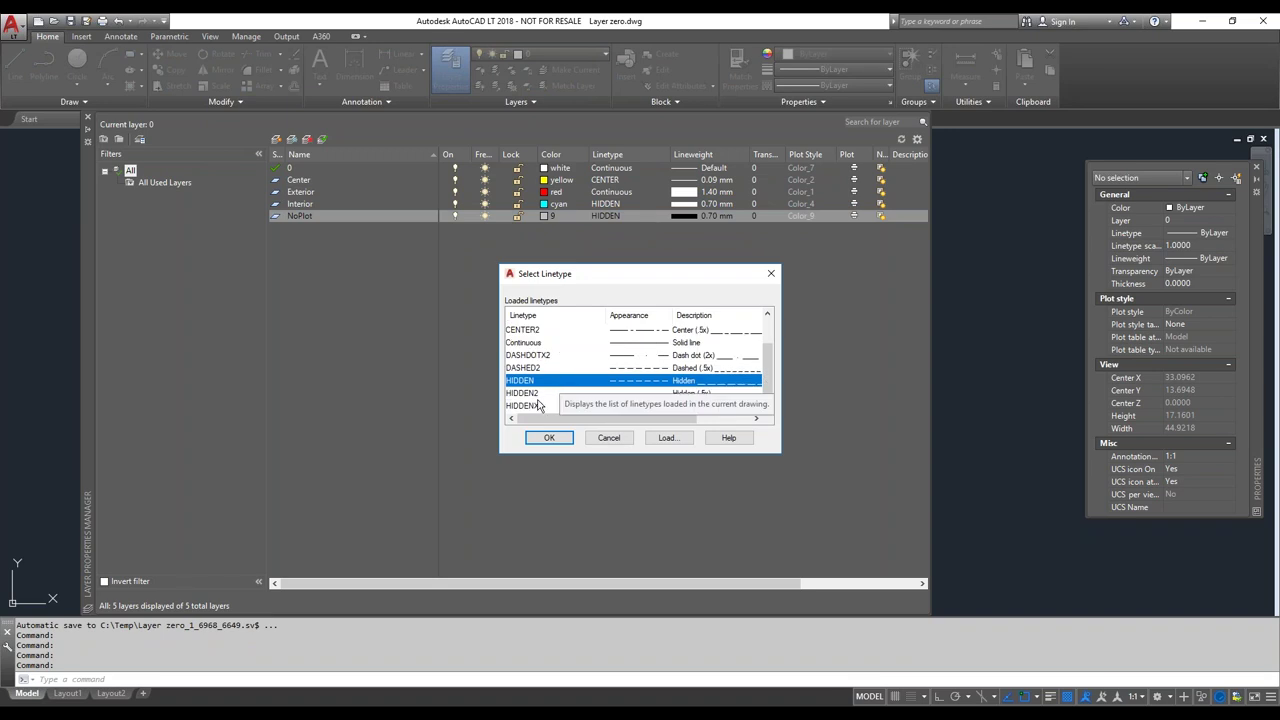
scroll(537, 373, up, 1)
click(530, 380)
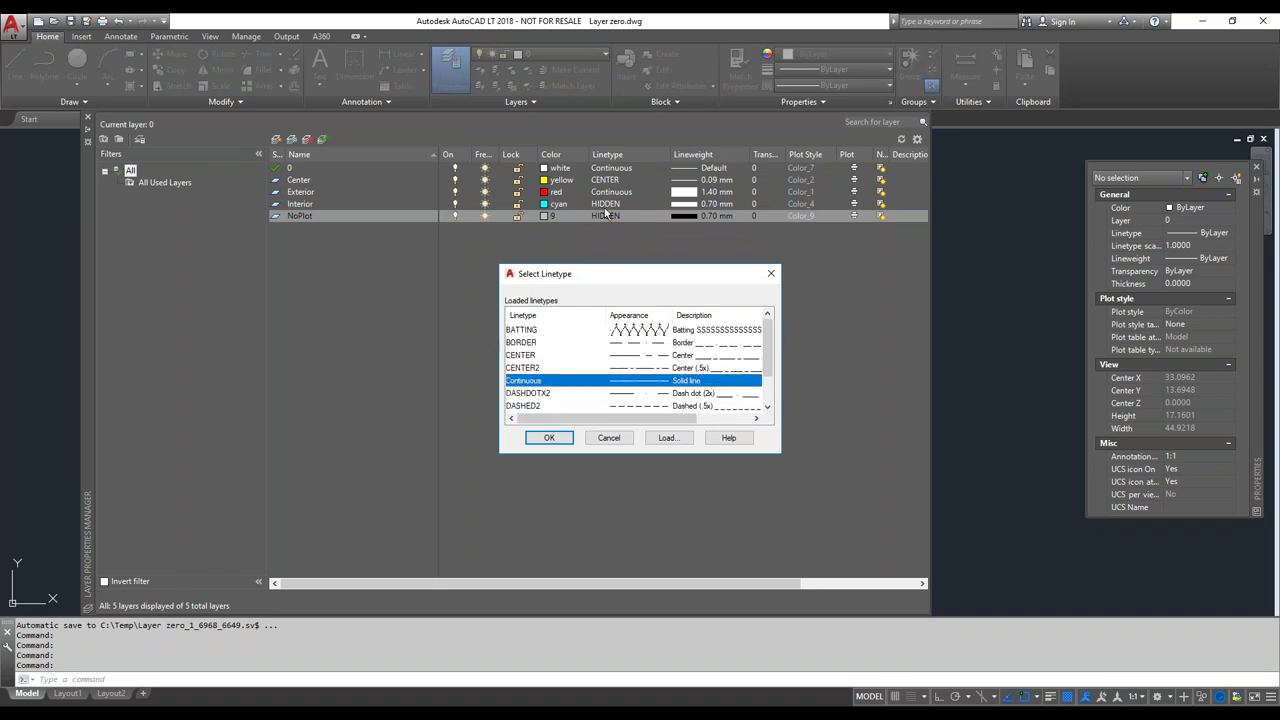
click(551, 437)
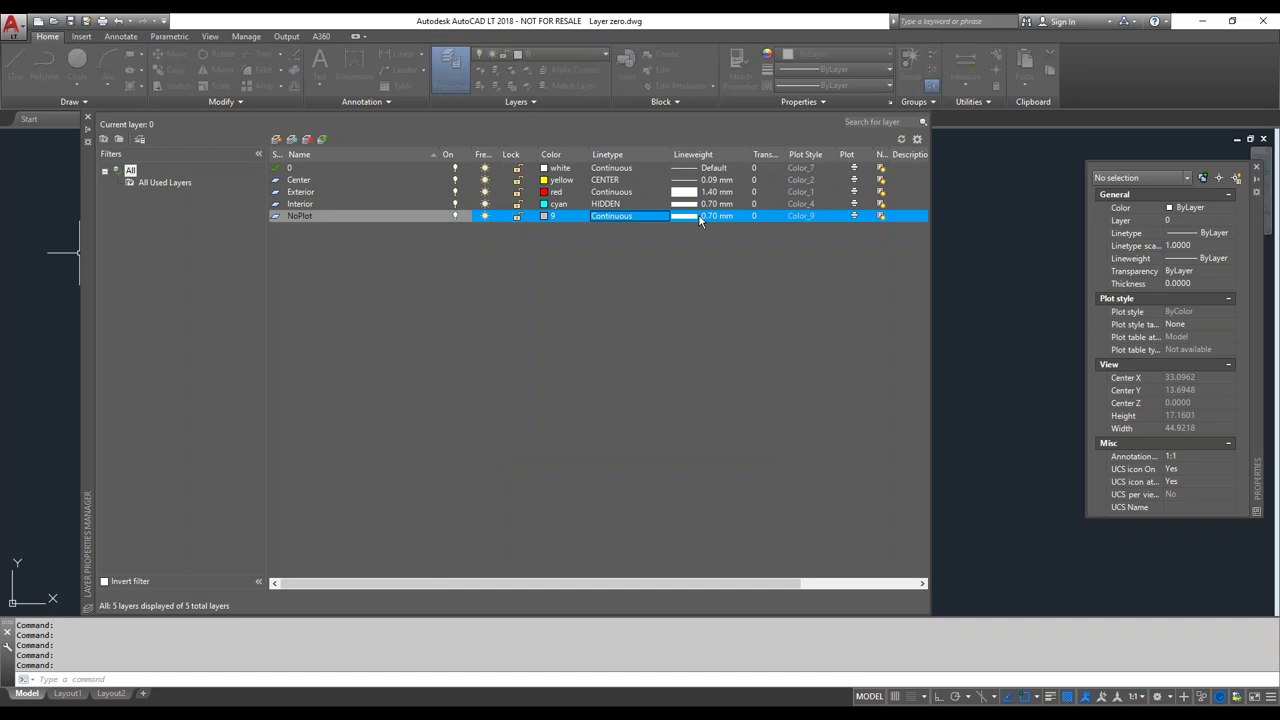
click(698, 216)
scroll(603, 292, up, 2)
click(604, 298)
click(590, 460)
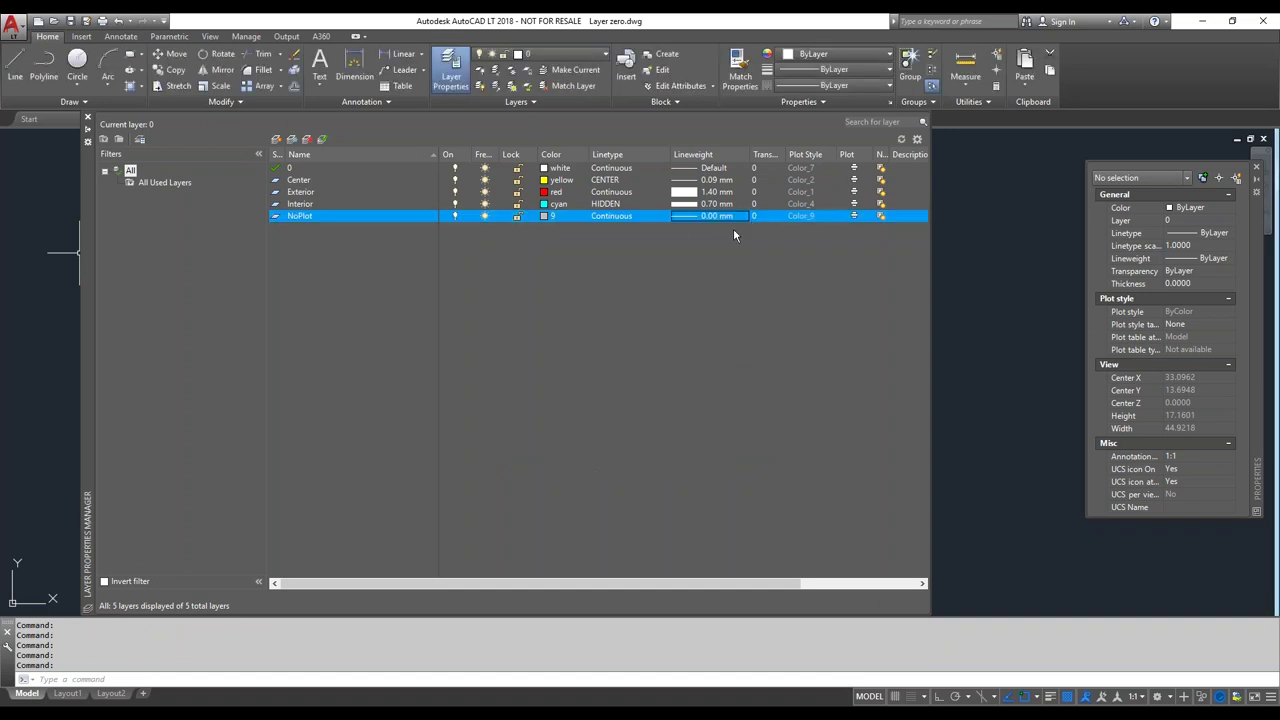
click(854, 217)
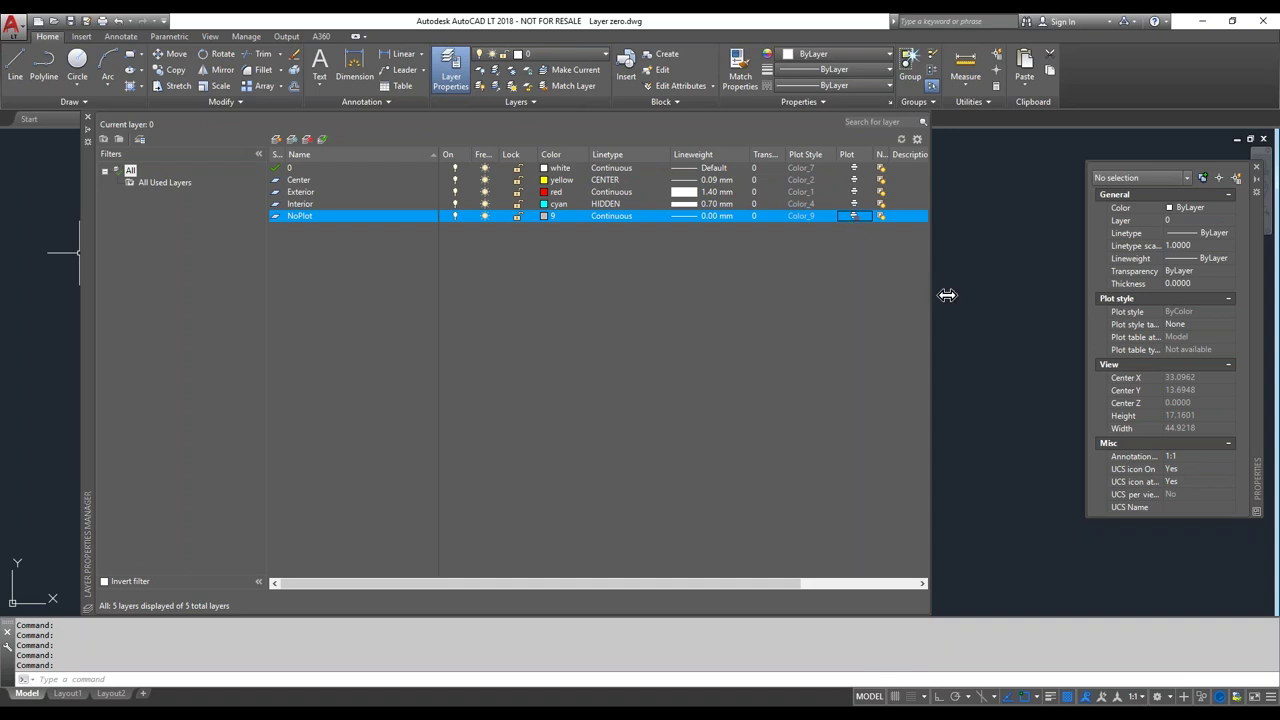
Draw a rectangle with REC enclosing all the outlines and select it
click(980, 308)
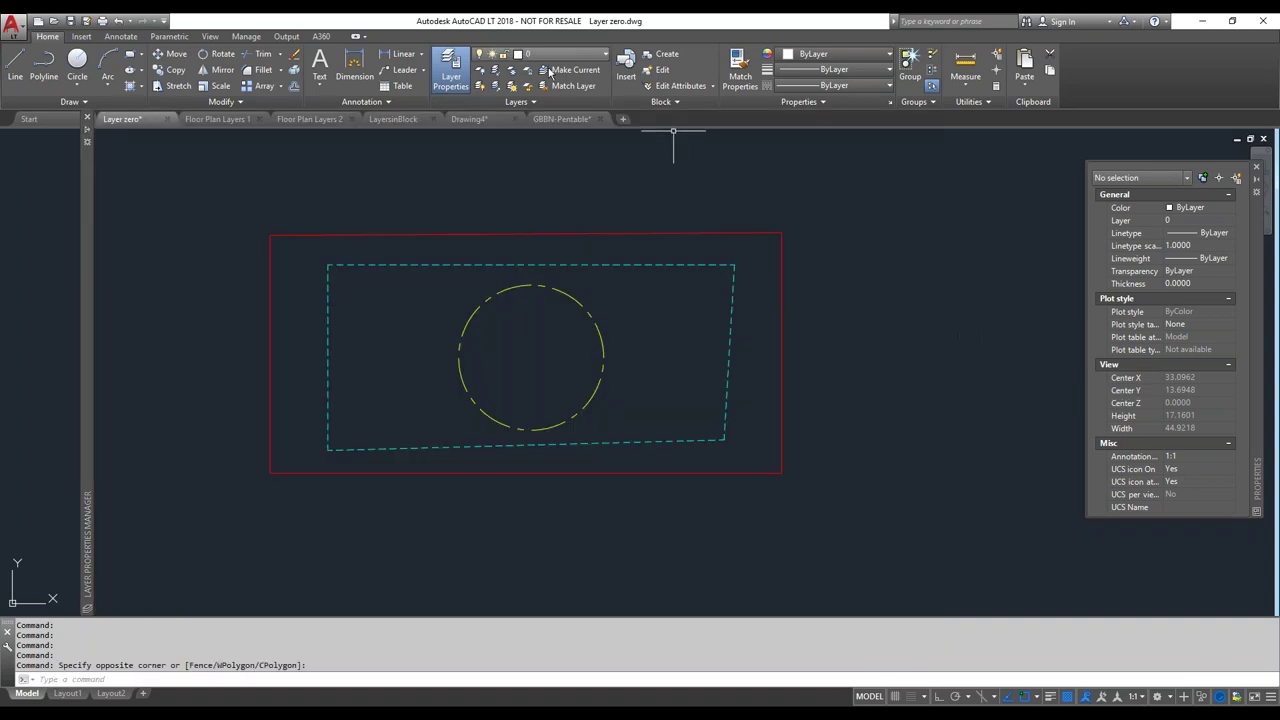
text(REC)
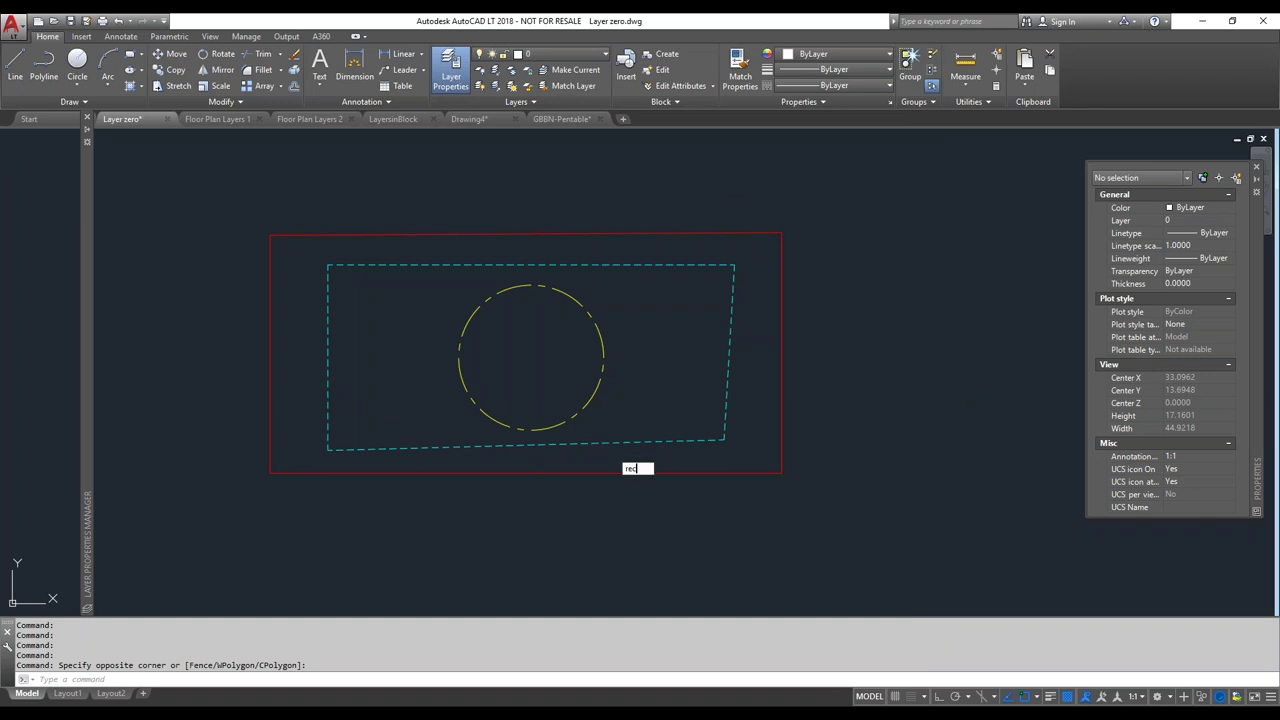
key(Return)
click(207, 489)
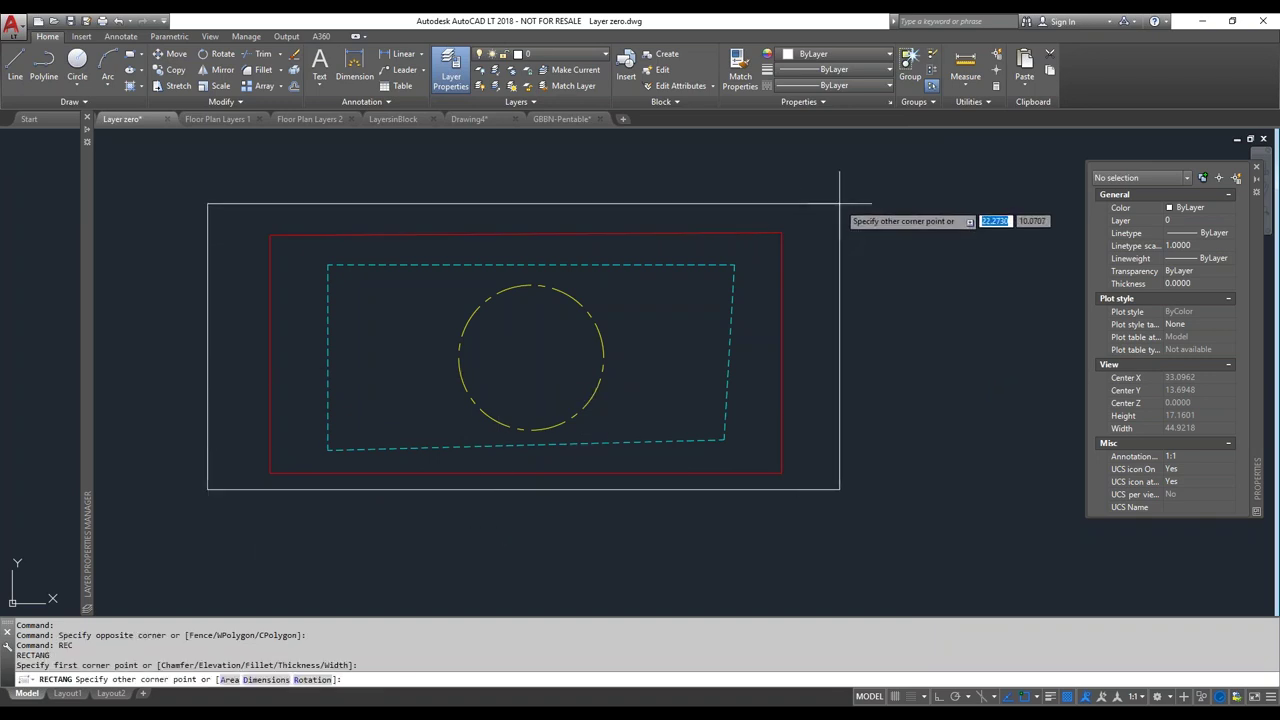
click(839, 204)
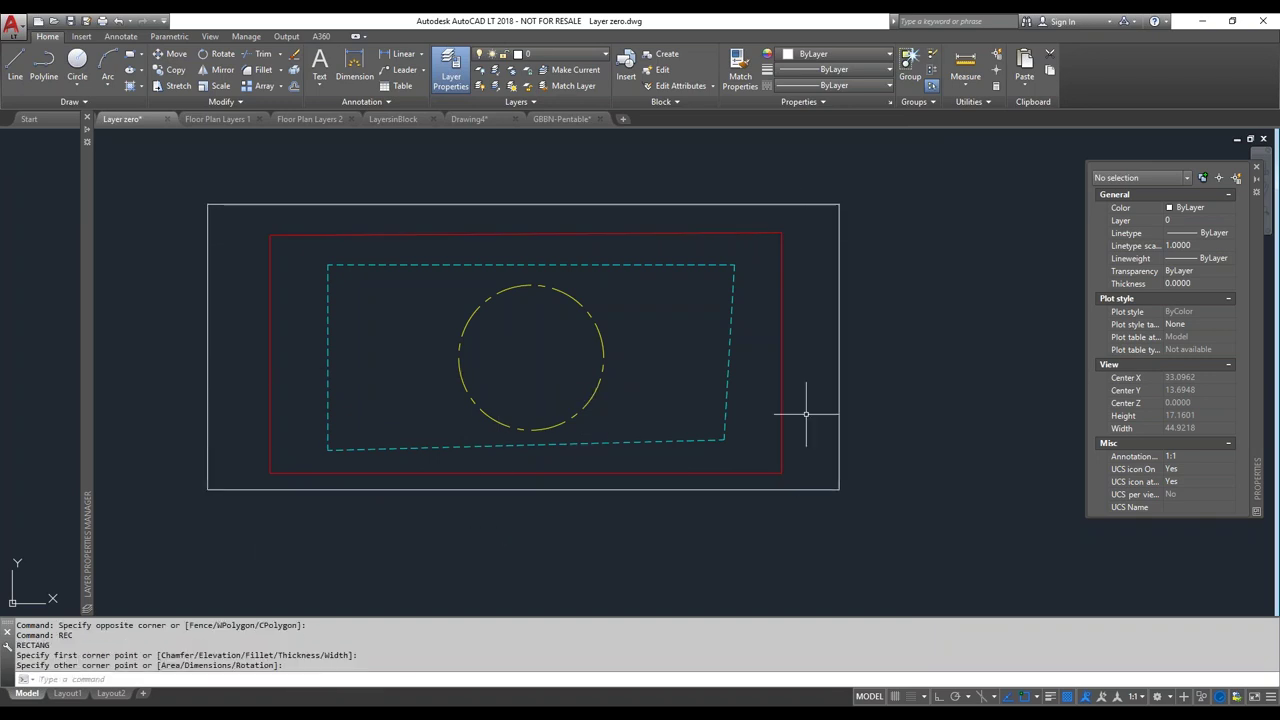
click(252, 489)
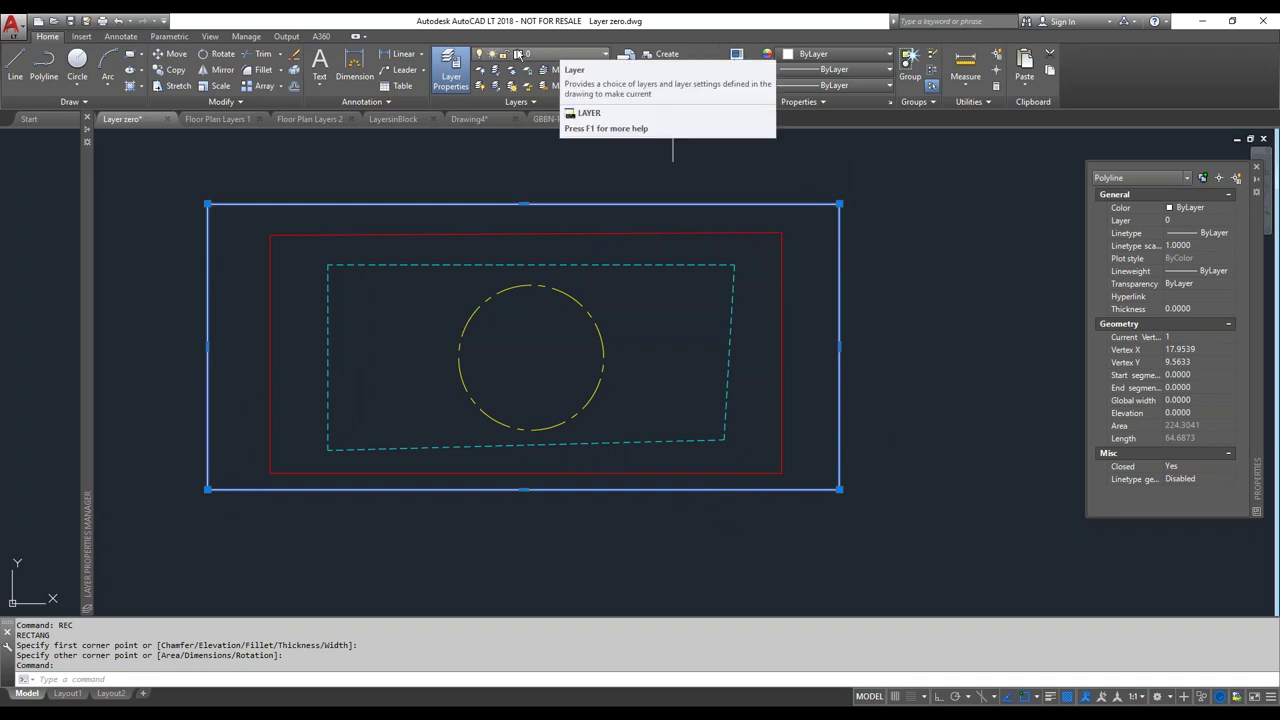
Move the rectangle onto the NoPlot layer via the Properties palette, then deselect it
click(588, 55)
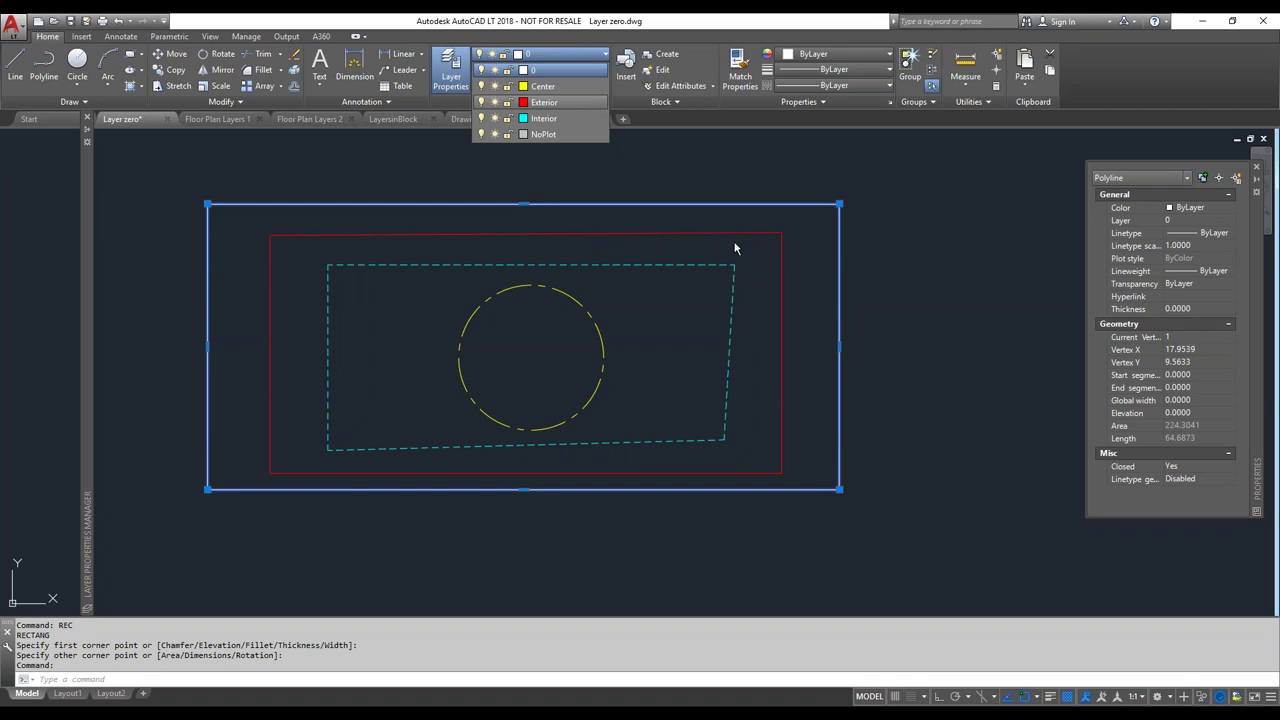
click(412, 168)
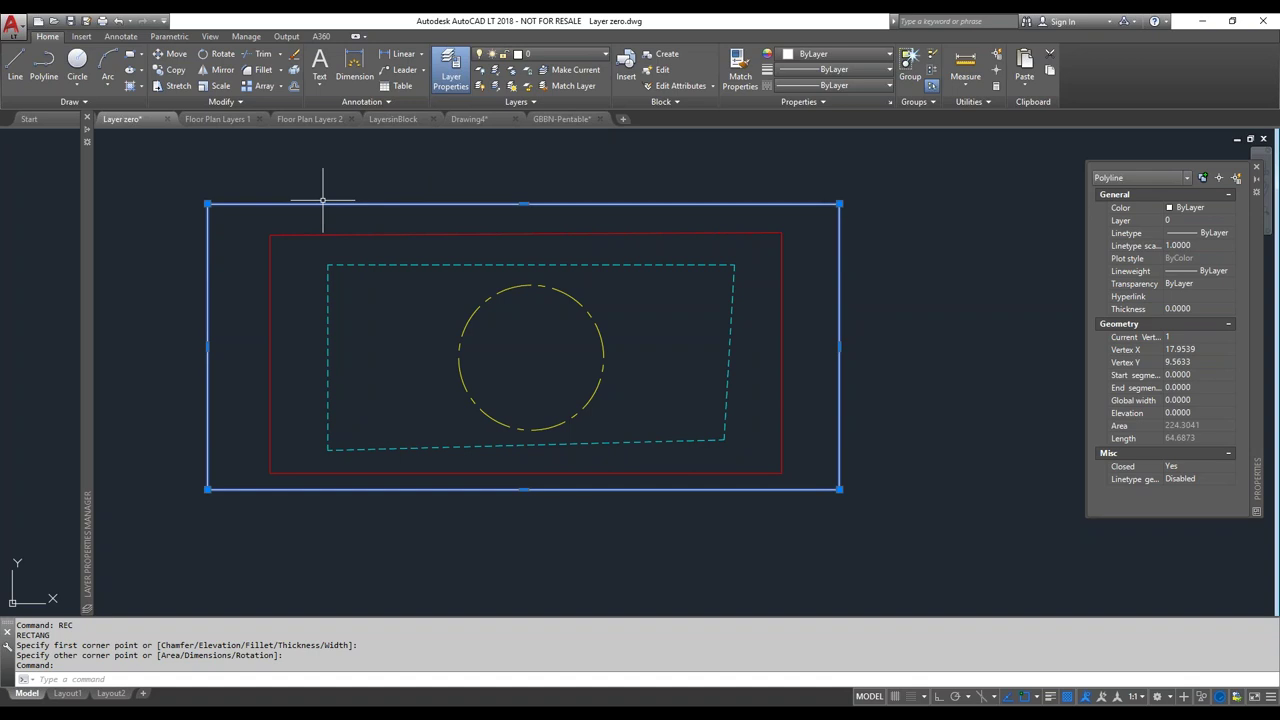
key(ctrl+1)
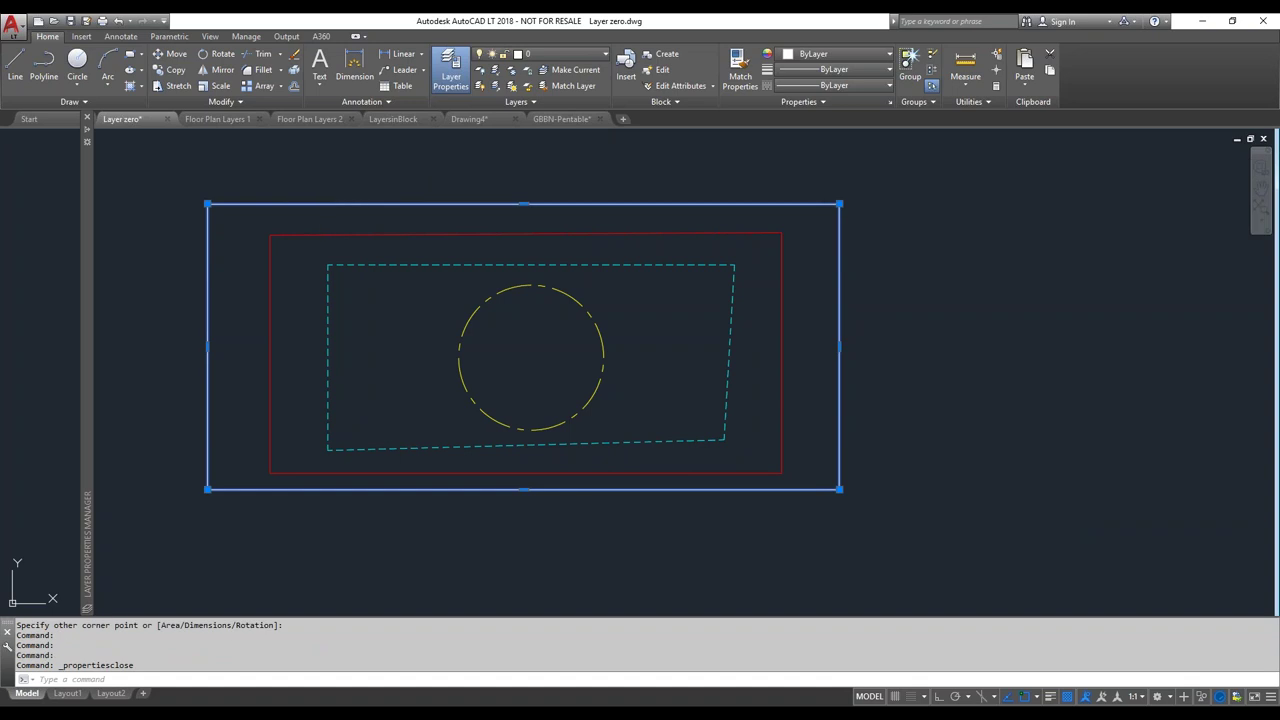
key(ctrl+1)
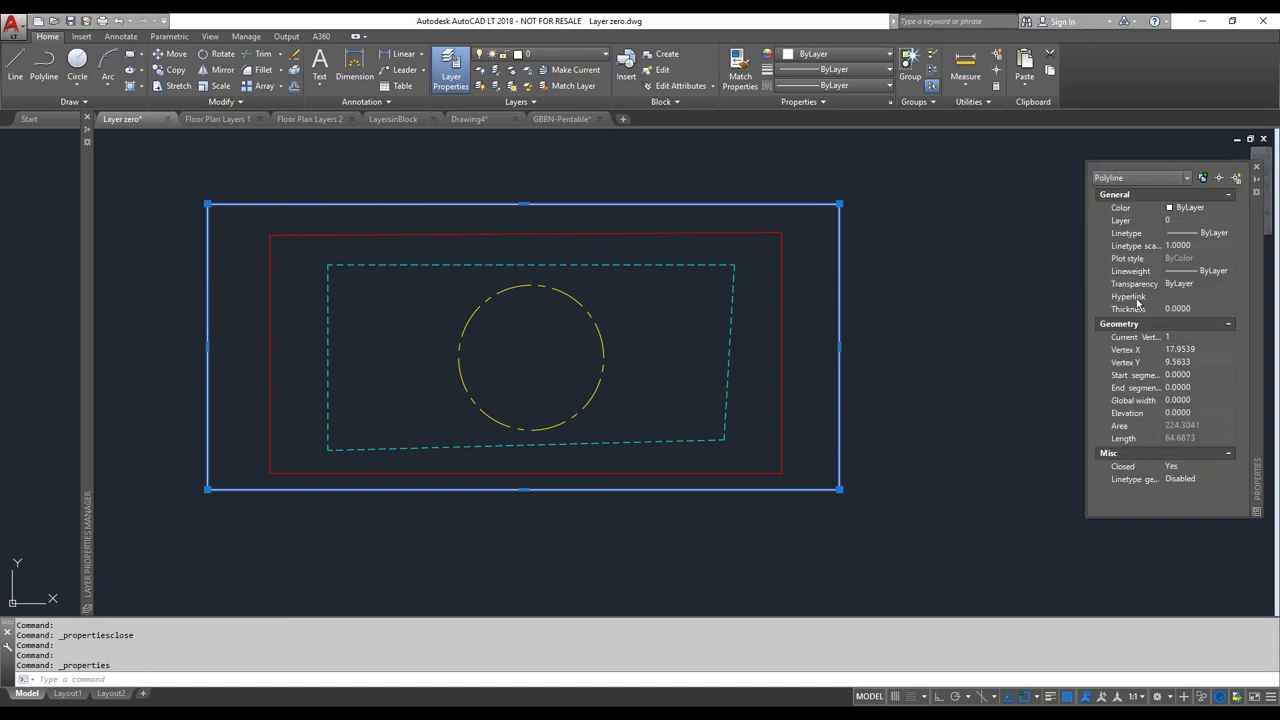
click(1230, 221)
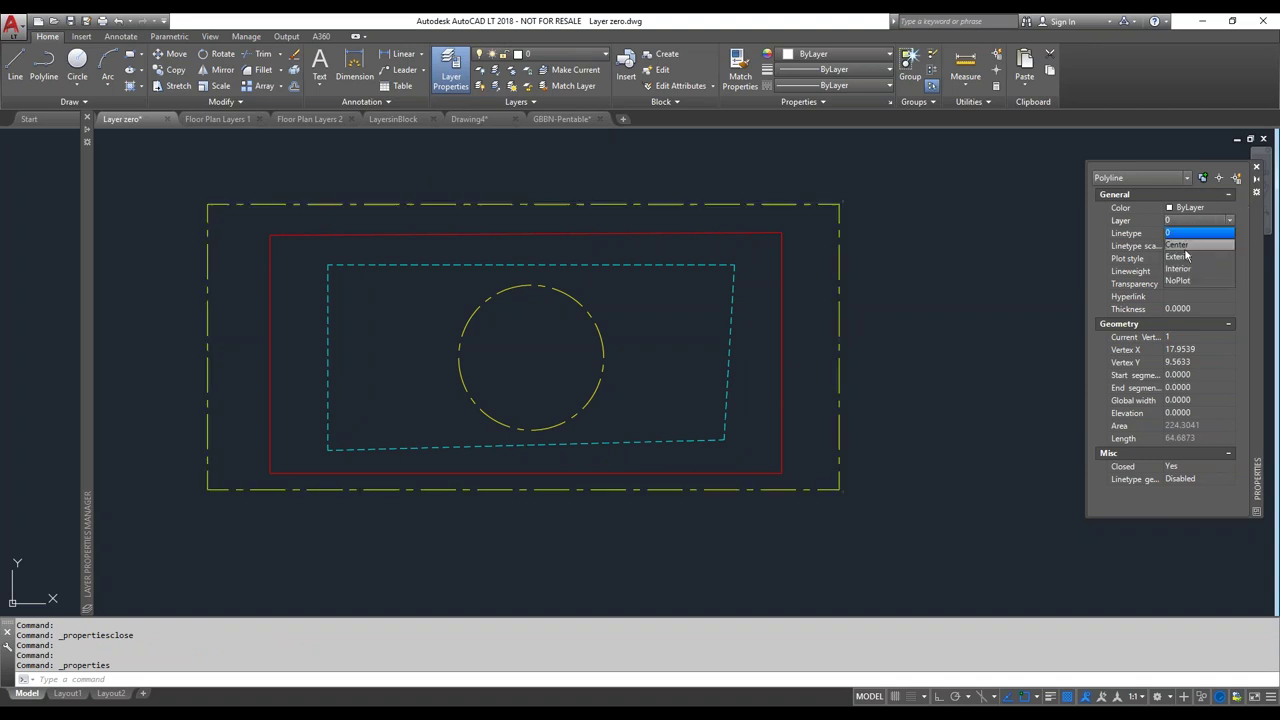
click(1186, 283)
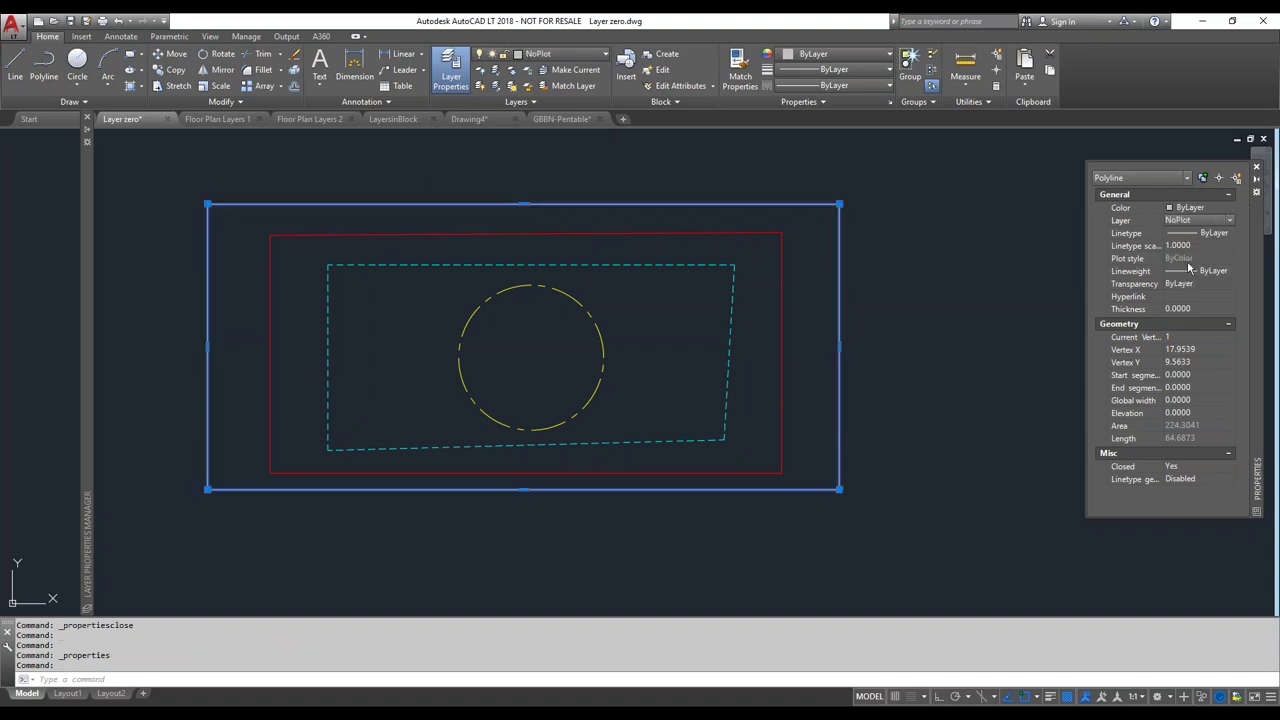
click(940, 318)
key(Escape)
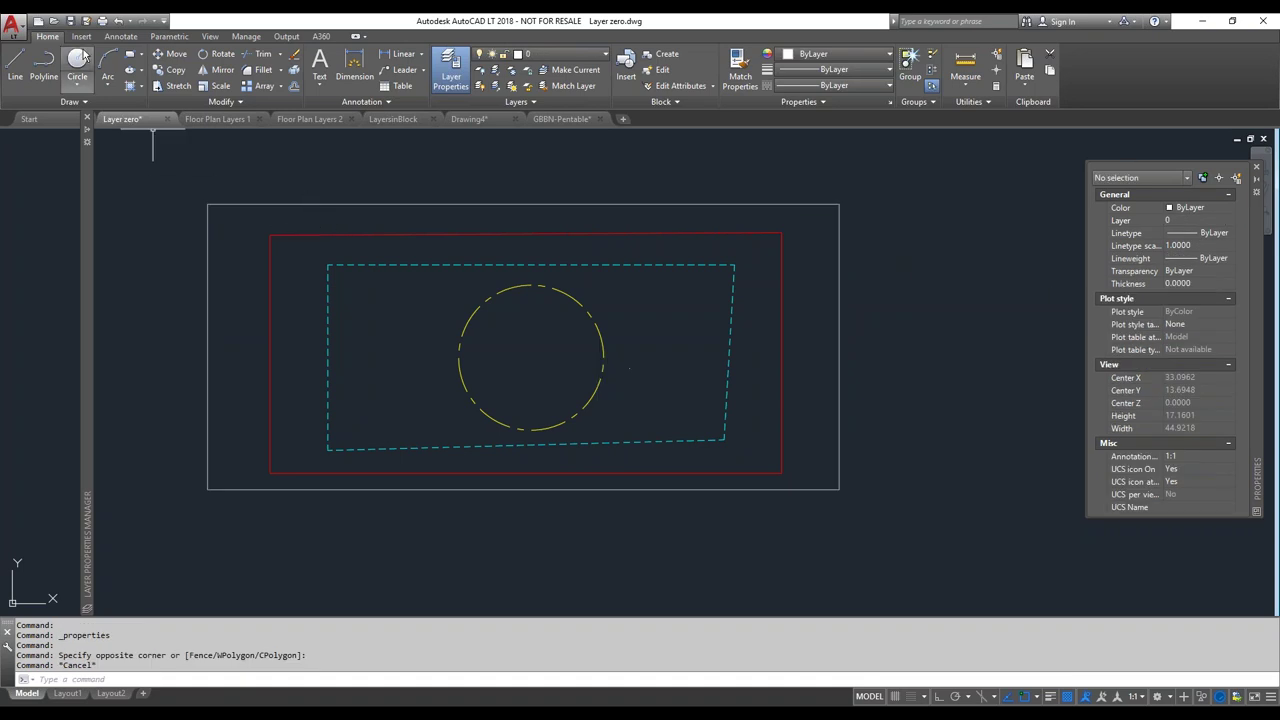
Set the plotter to Microsoft Print to PDF and preview the Letter-size plot
click(102, 20)
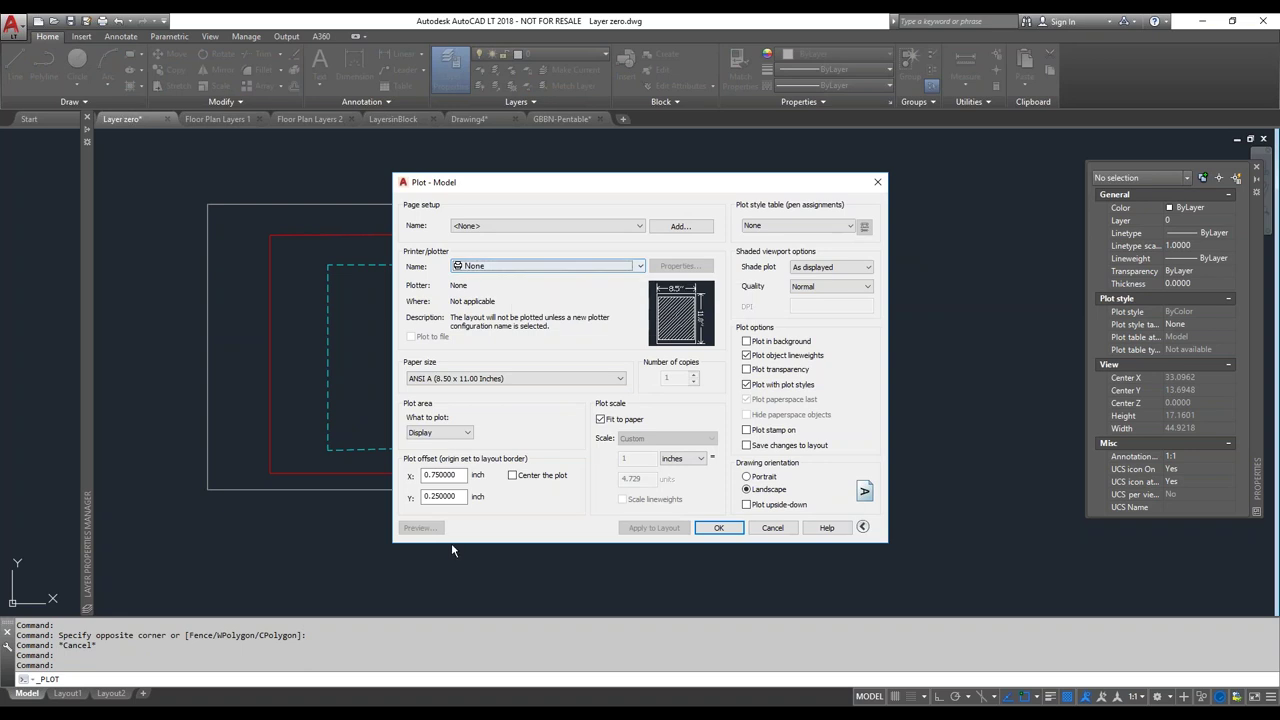
click(508, 266)
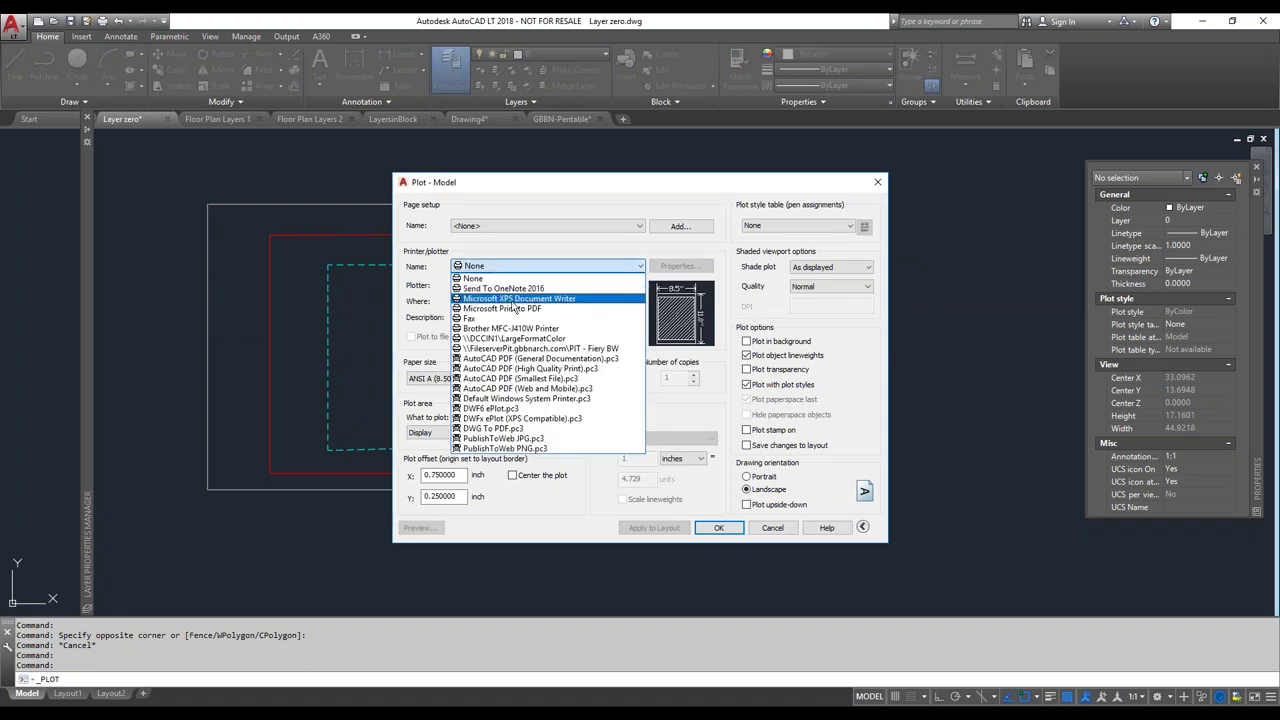
click(513, 300)
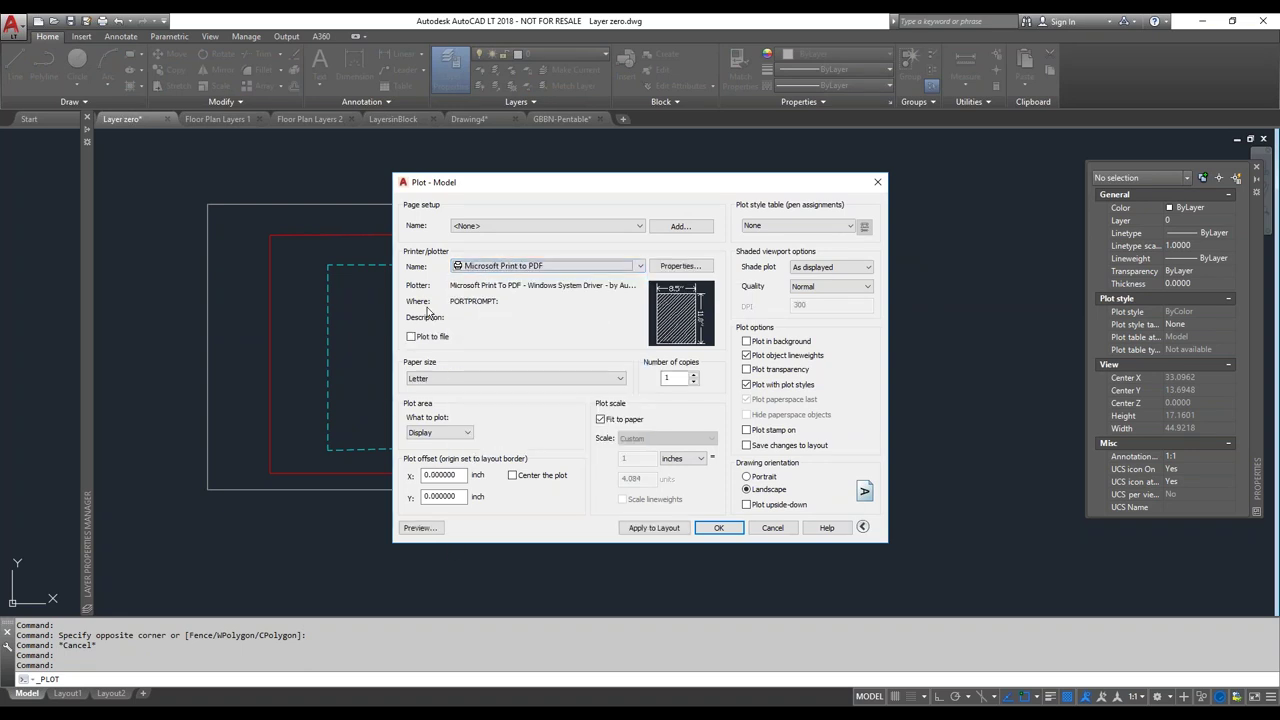
click(427, 530)
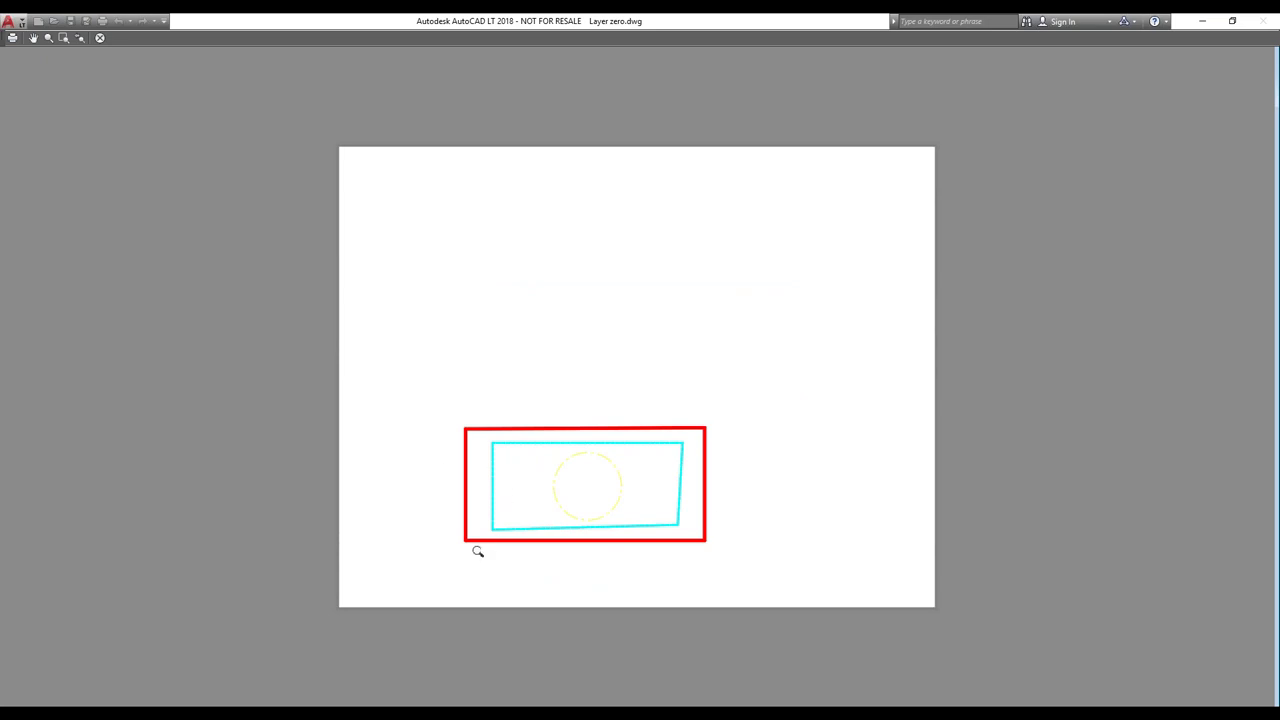
scroll(475, 549, up, 5)
scroll(391, 517, down, 5)
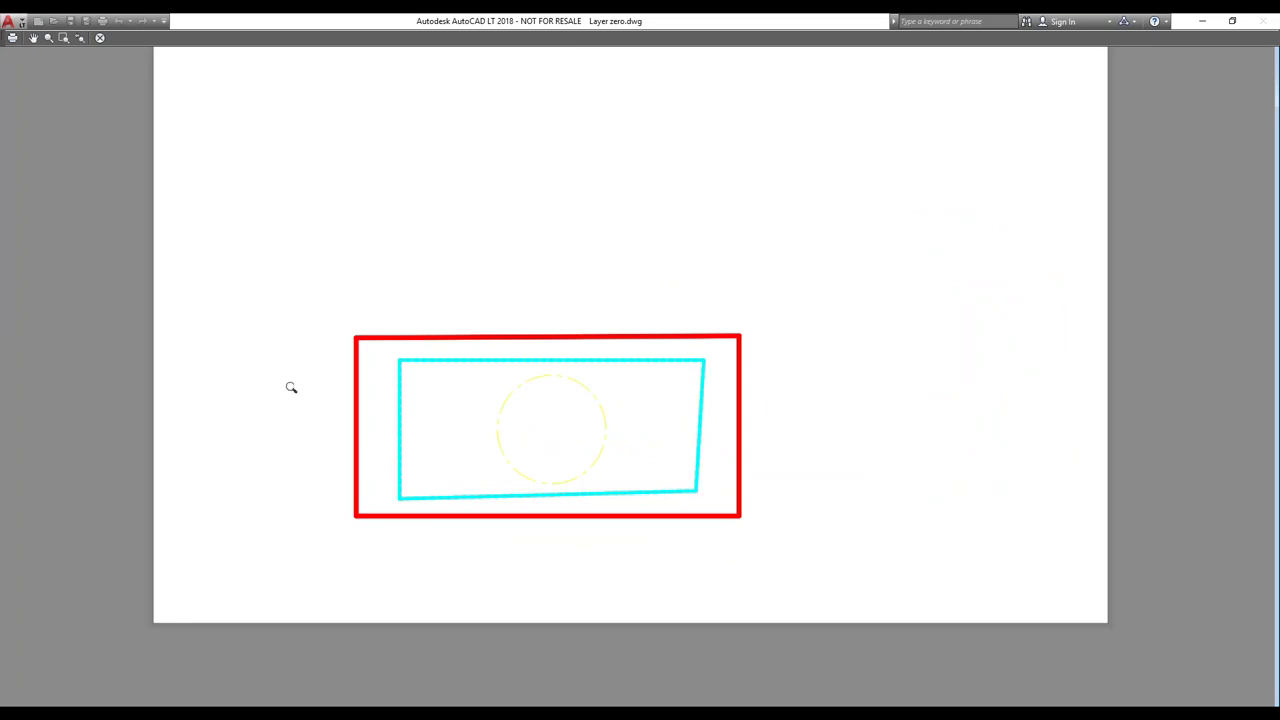
click(101, 38)
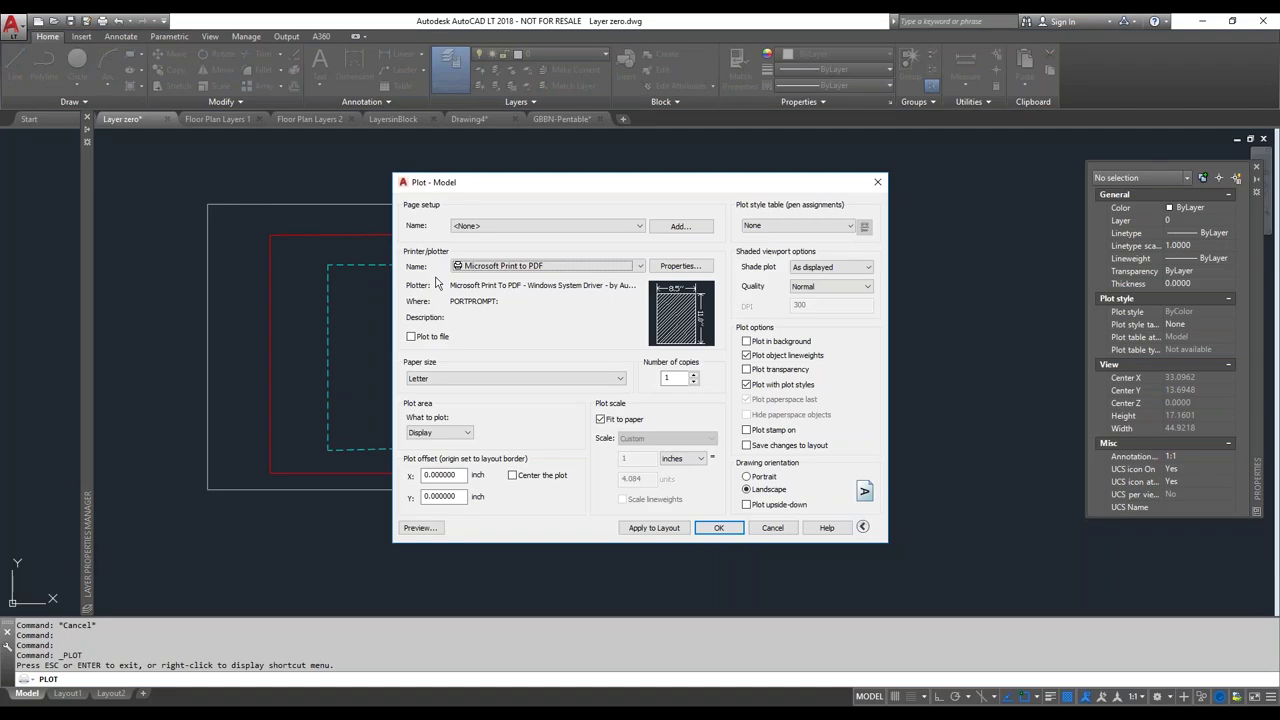
Assign the monochrome.ctb plot style to all layouts and preview the black-and-white result
click(776, 226)
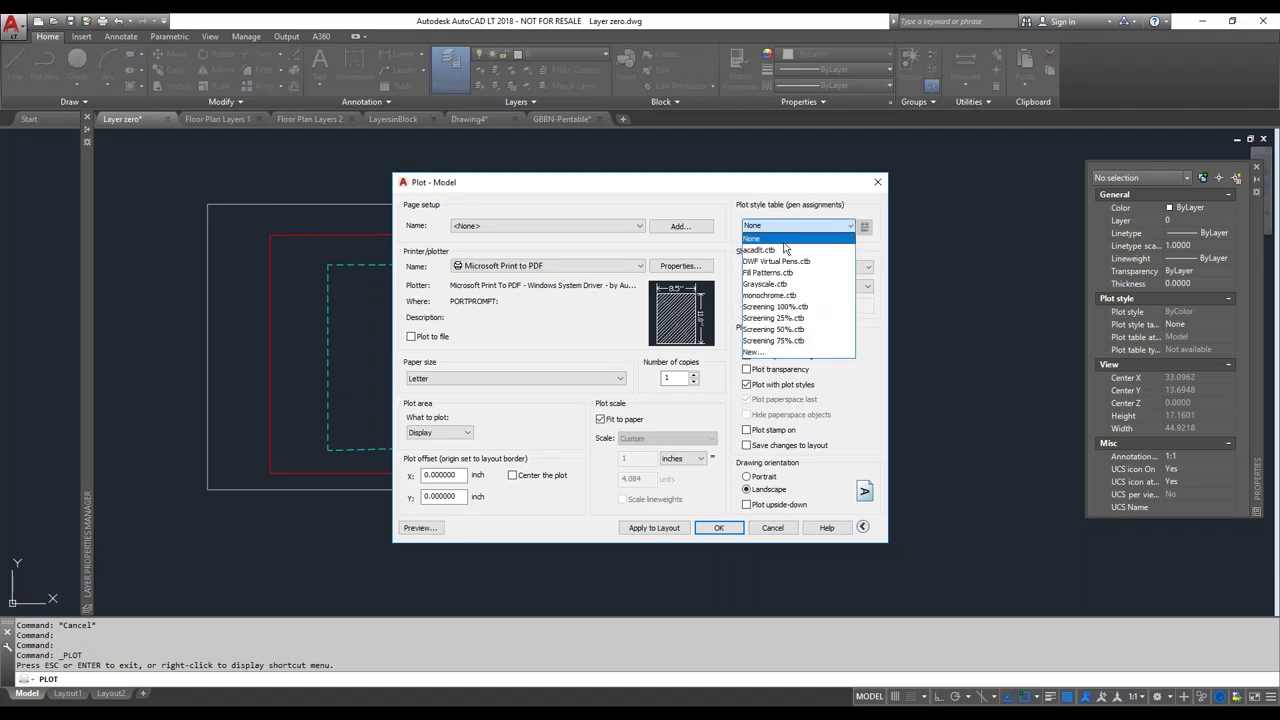
click(782, 295)
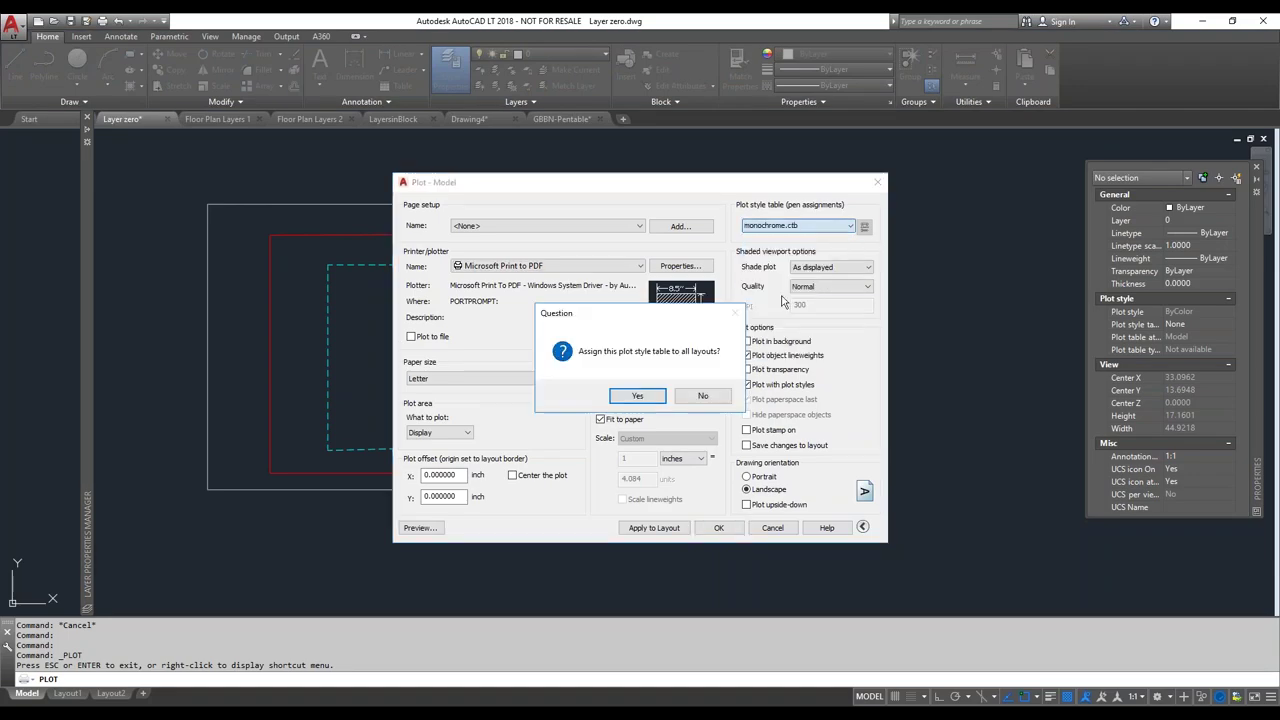
click(640, 396)
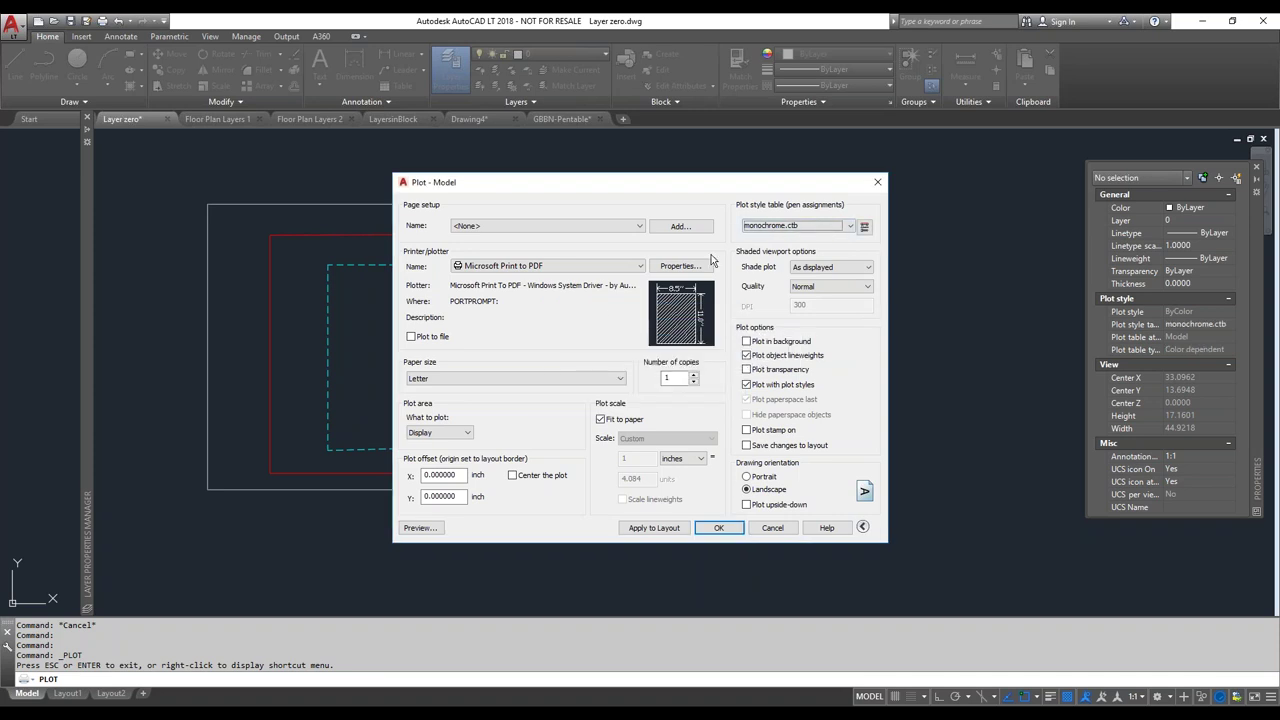
click(431, 530)
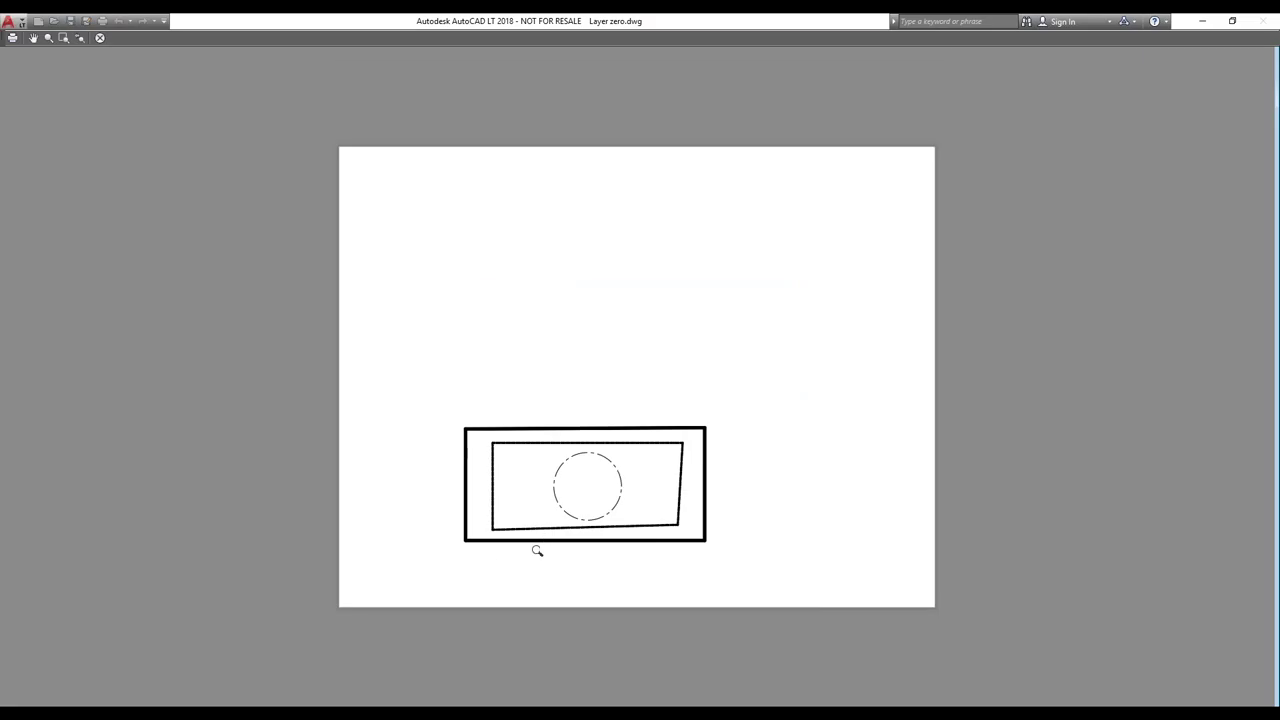
scroll(540, 548, up, 4)
scroll(530, 548, up, 2)
scroll(466, 574, down, 6)
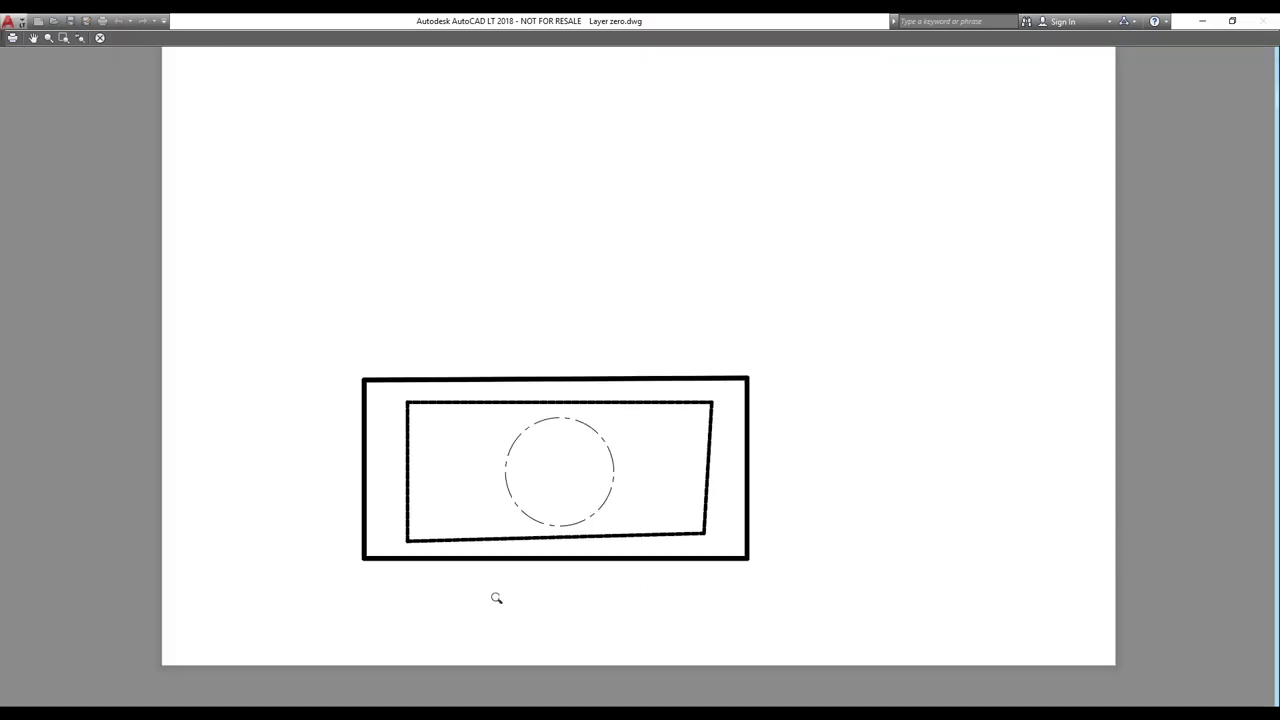
click(99, 38)
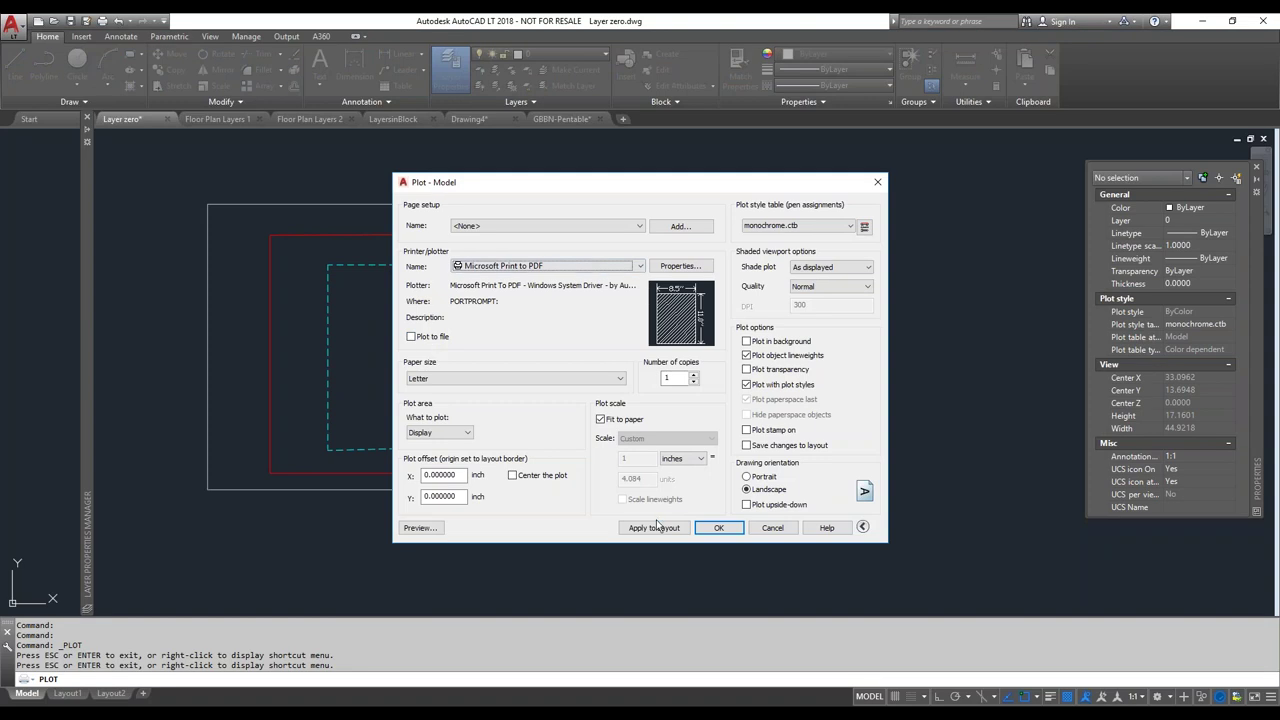
Plot the drawing and save the output PDF file
click(716, 528)
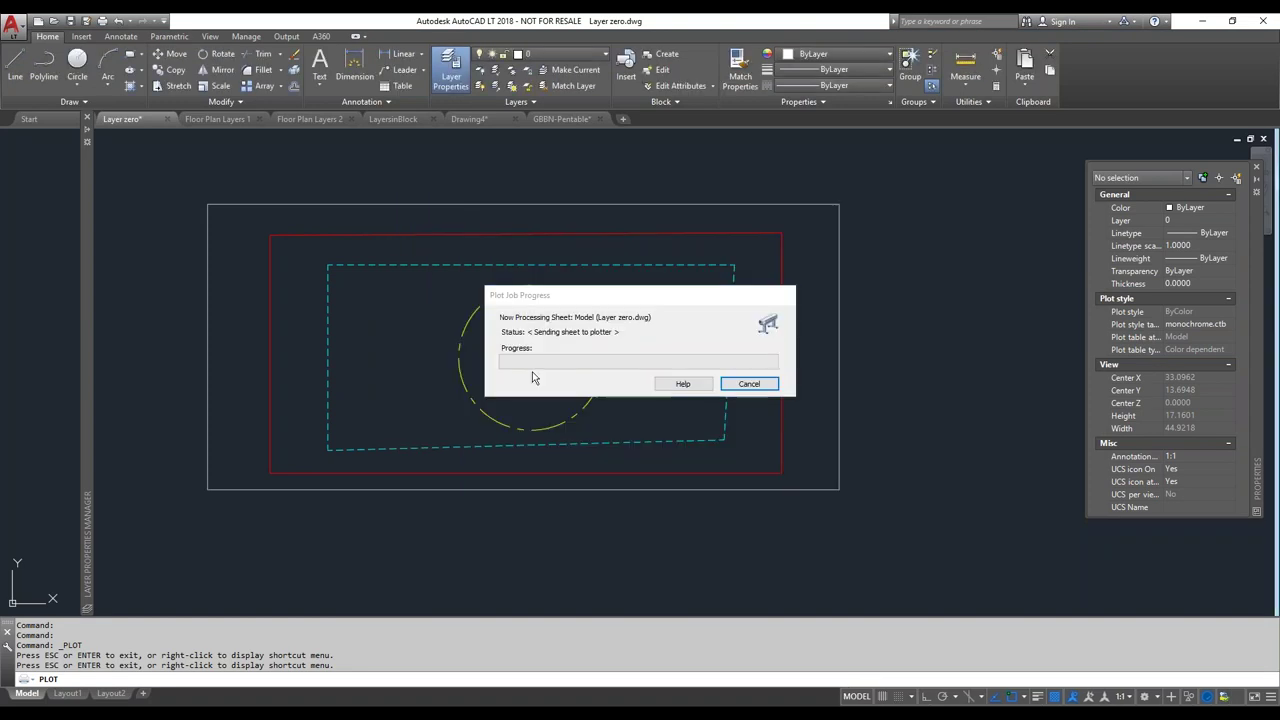
text(W)
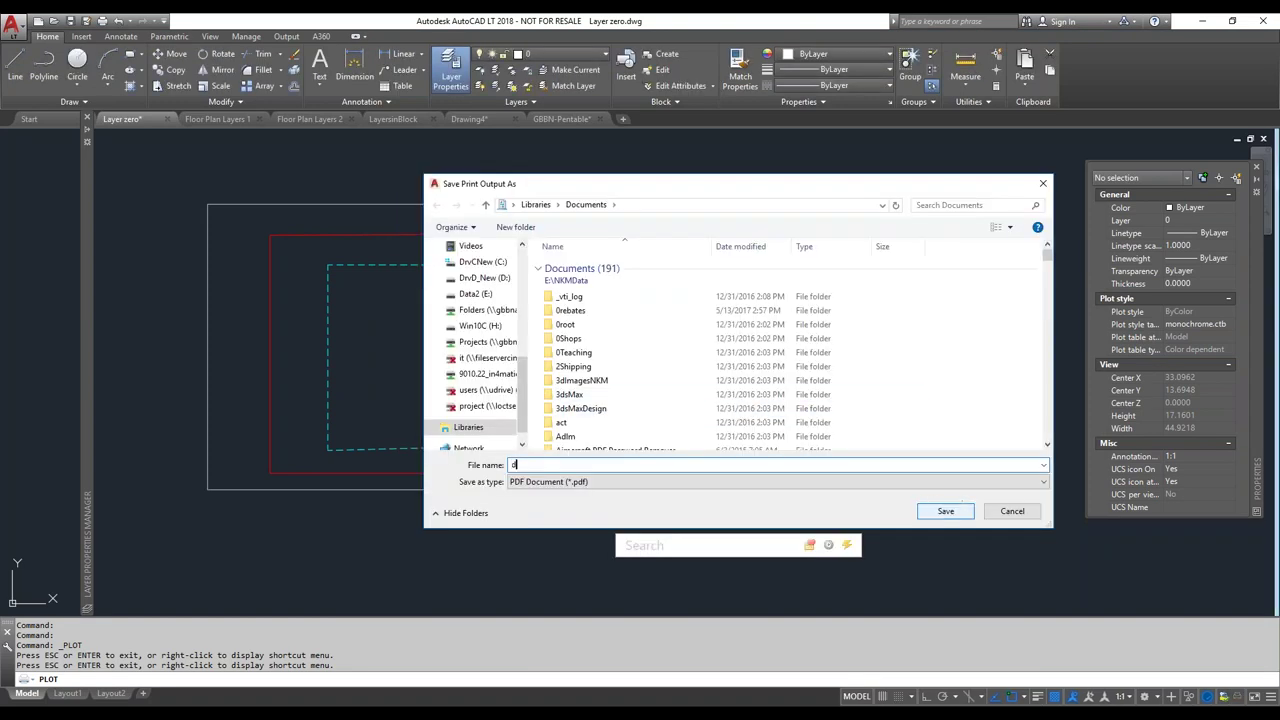
click(945, 511)
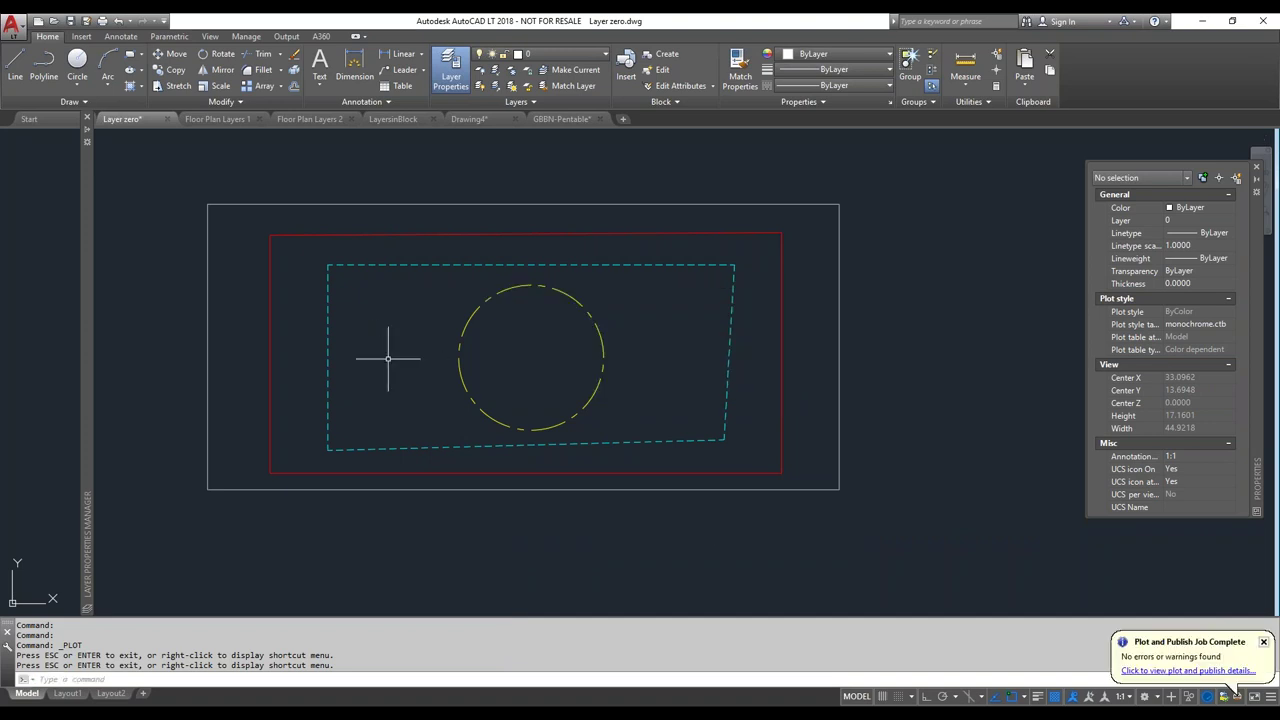
click(545, 54)
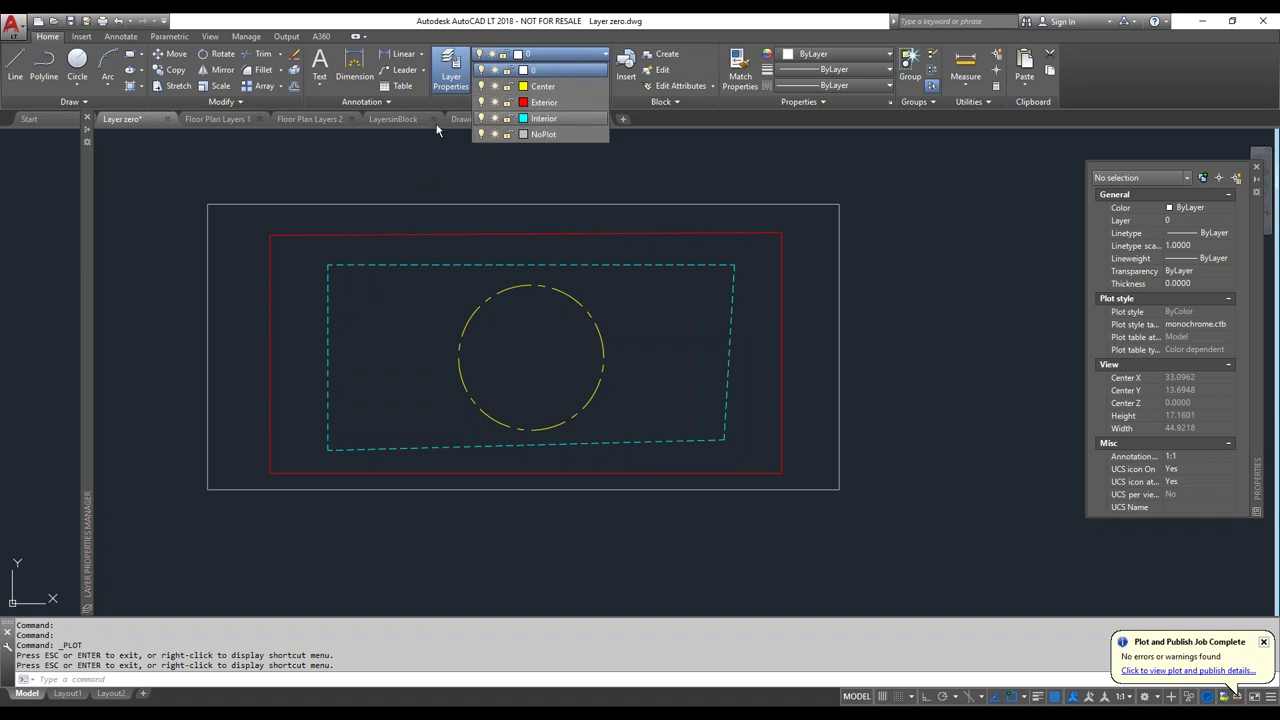
Place an 8.5289 dimension across the top of the outer rectangle
click(360, 66)
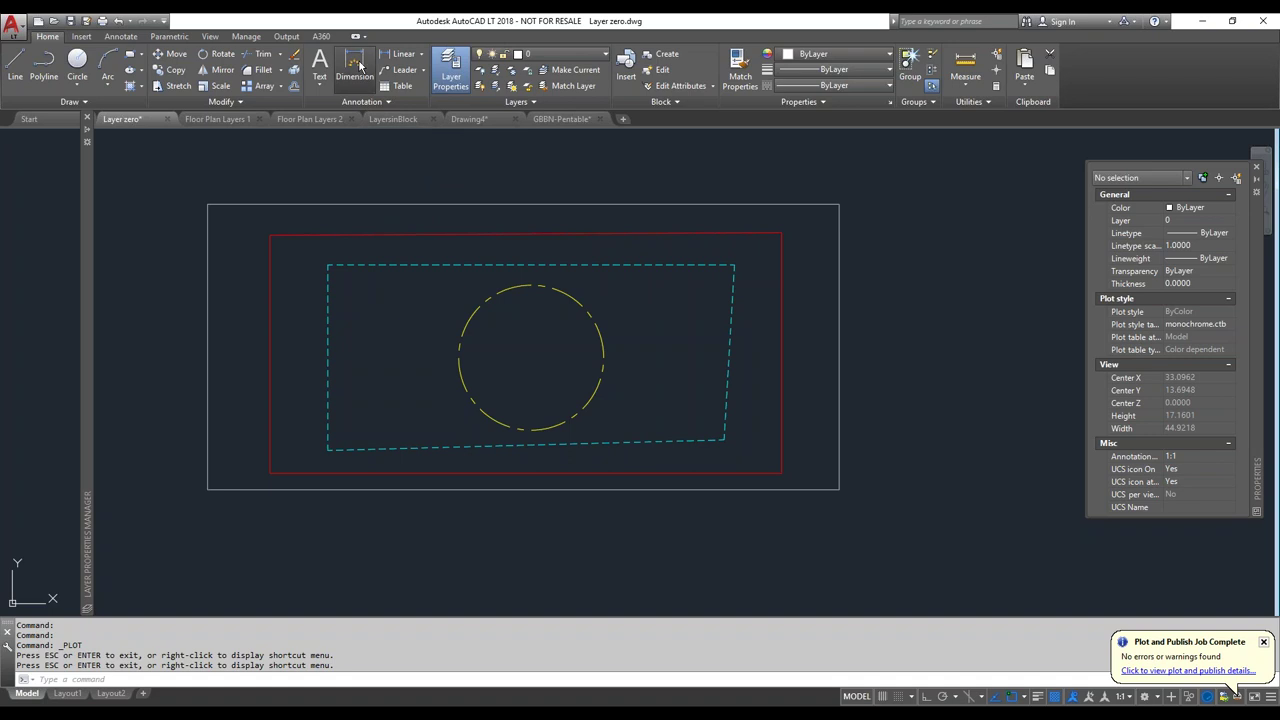
click(473, 169)
click(698, 169)
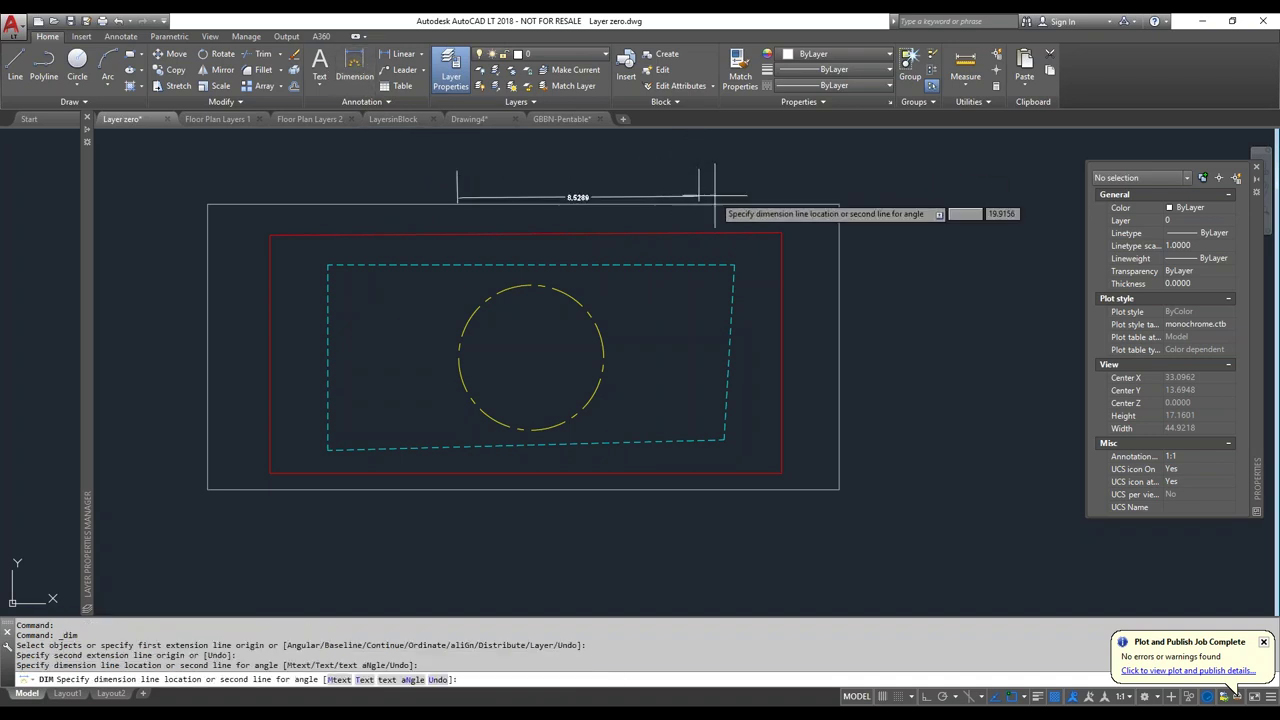
click(714, 192)
scroll(685, 165, up, 5)
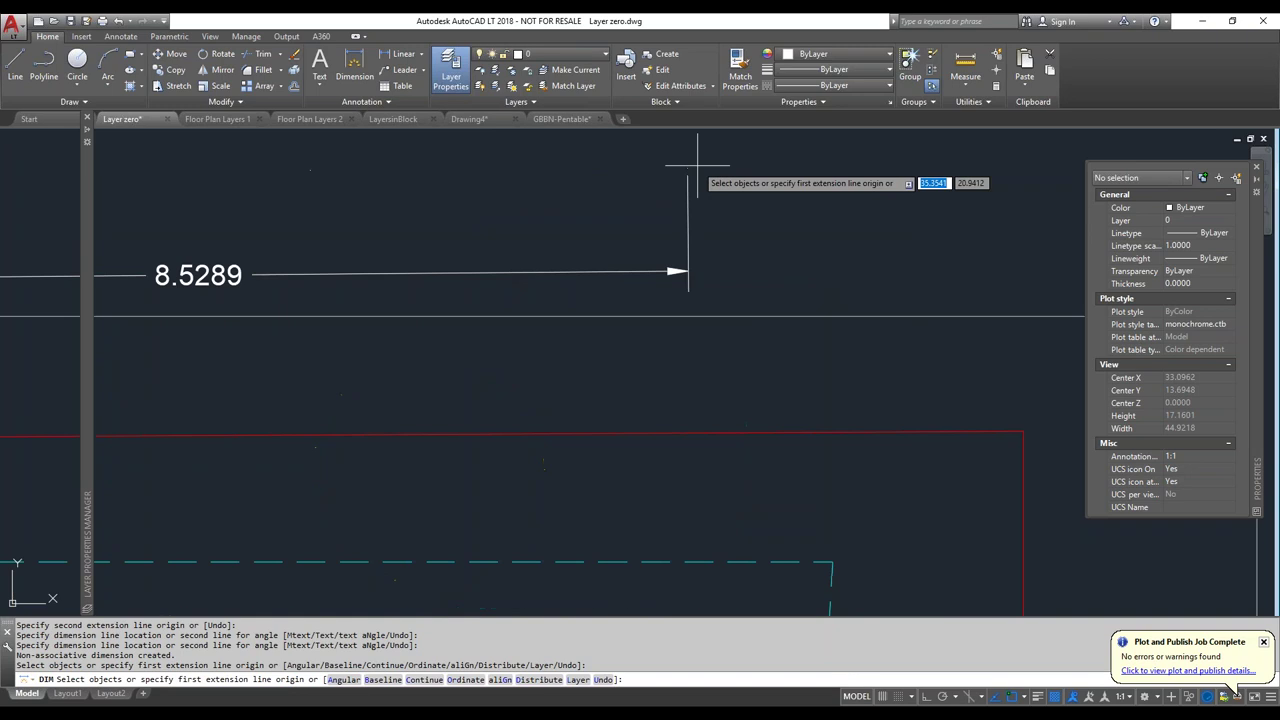
scroll(660, 180, up, 3)
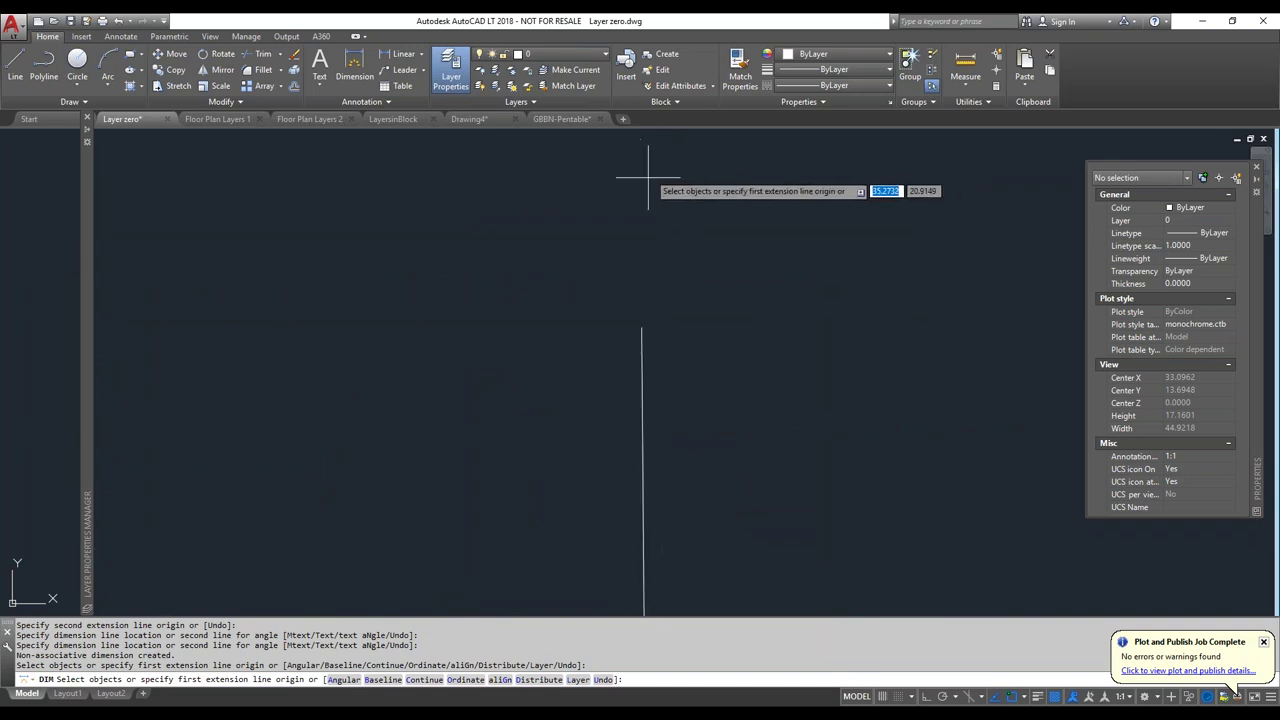
scroll(656, 207, up, 5)
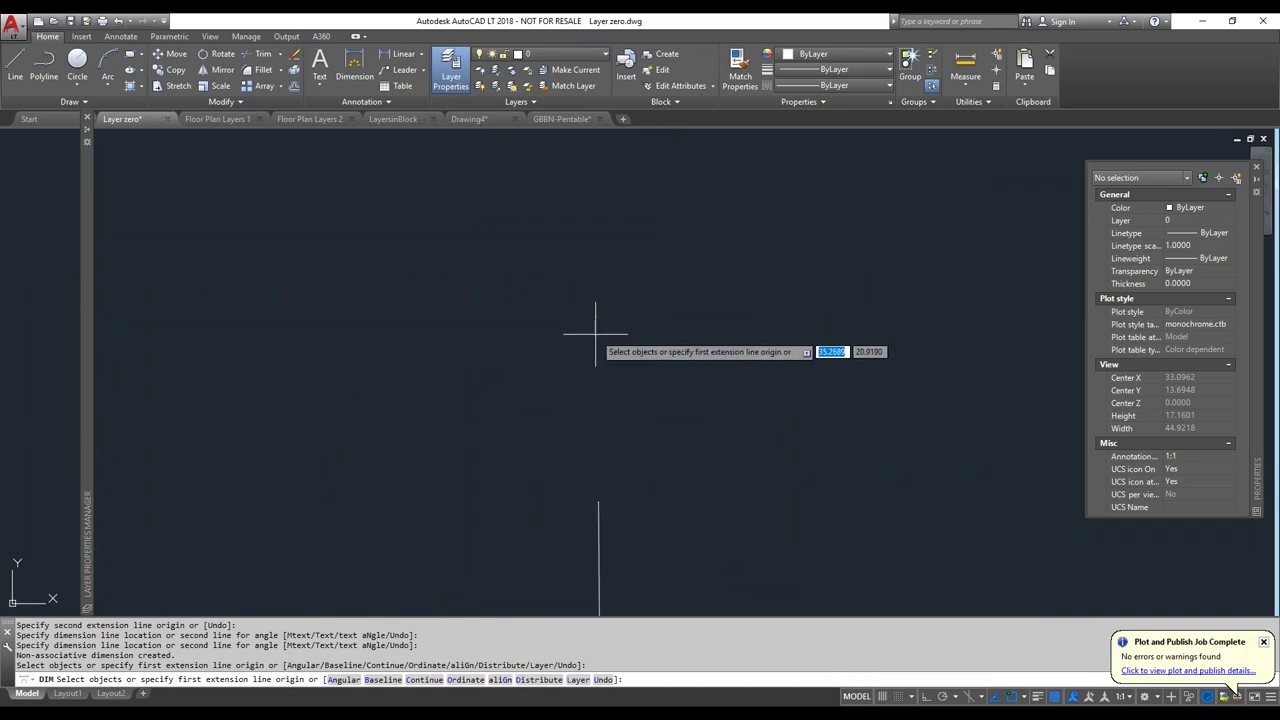
click(575, 54)
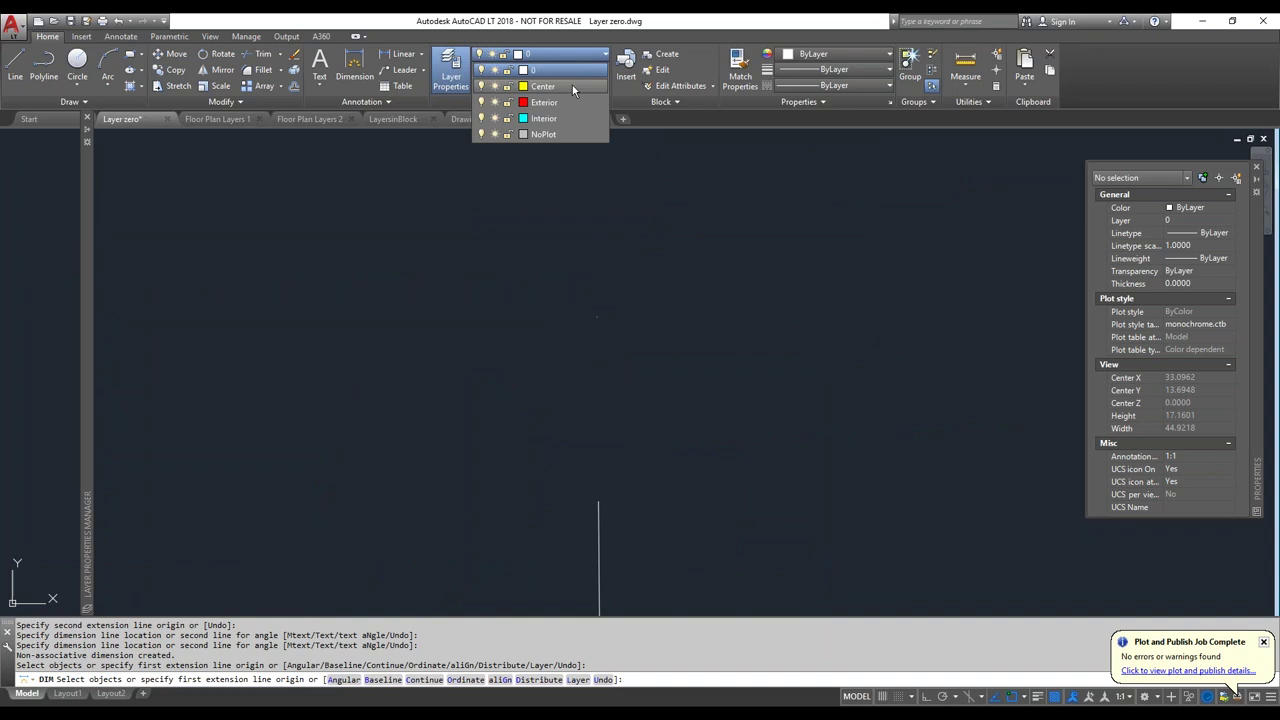
key(Escape)
scroll(657, 237, down, 4)
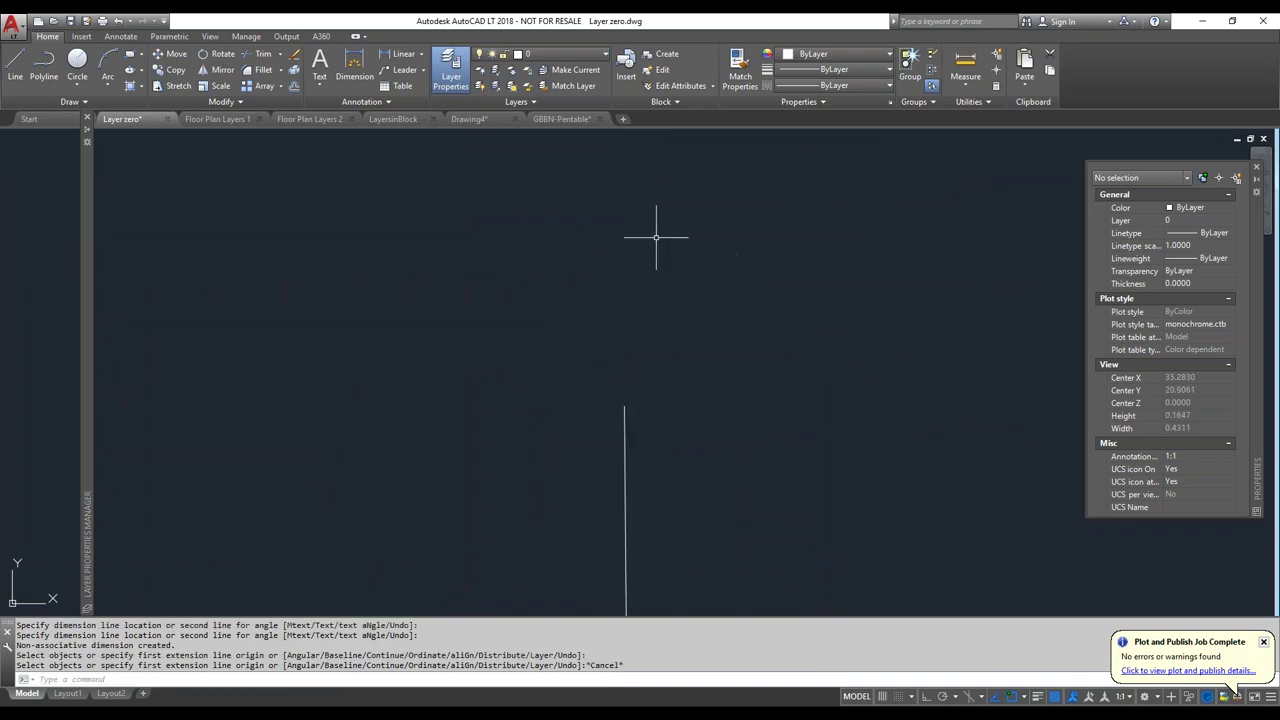
scroll(690, 430, down, 8)
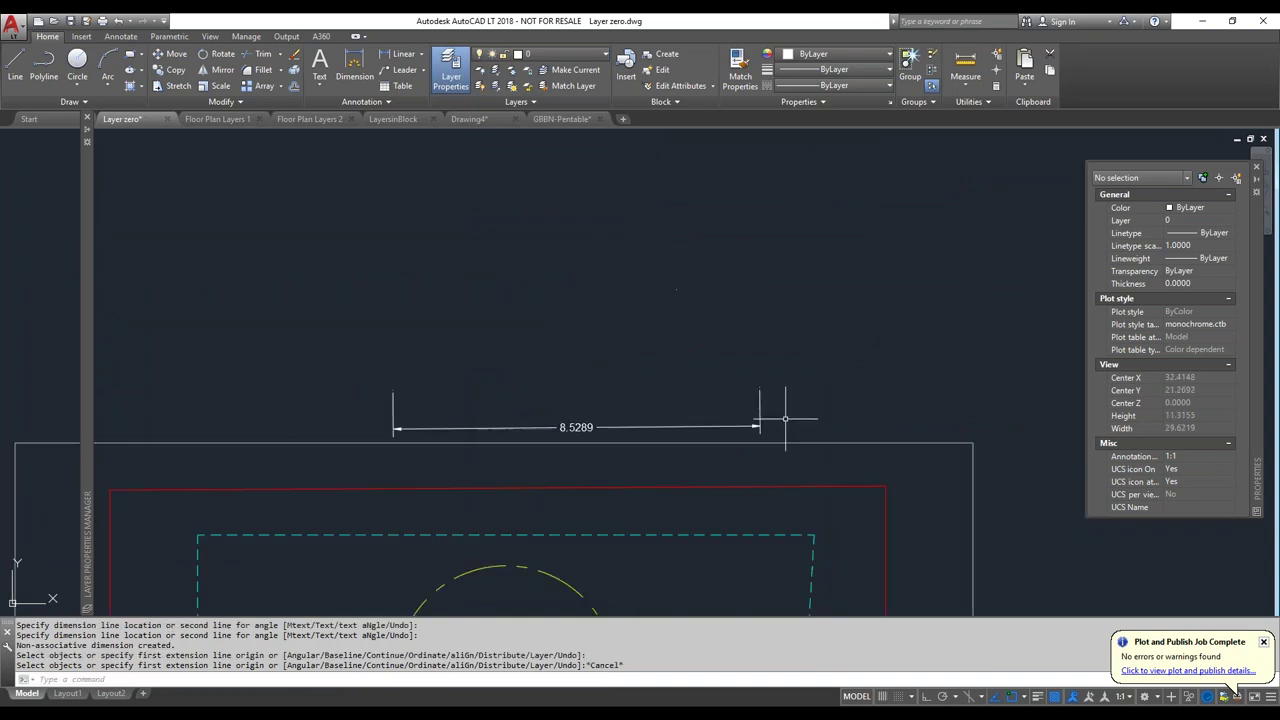
Select the 8.5289 dimension, check annotation style settings, and bring up the Annotate tools
drag(663, 445, 605, 400)
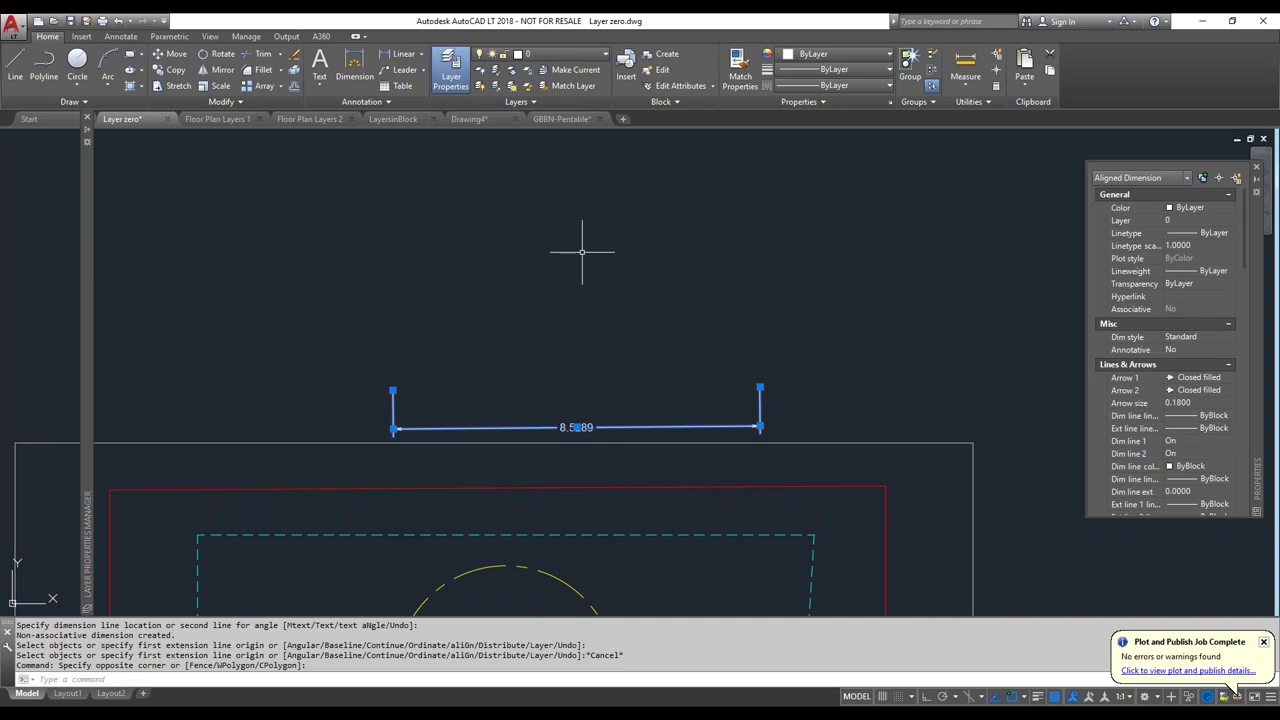
key(Escape)
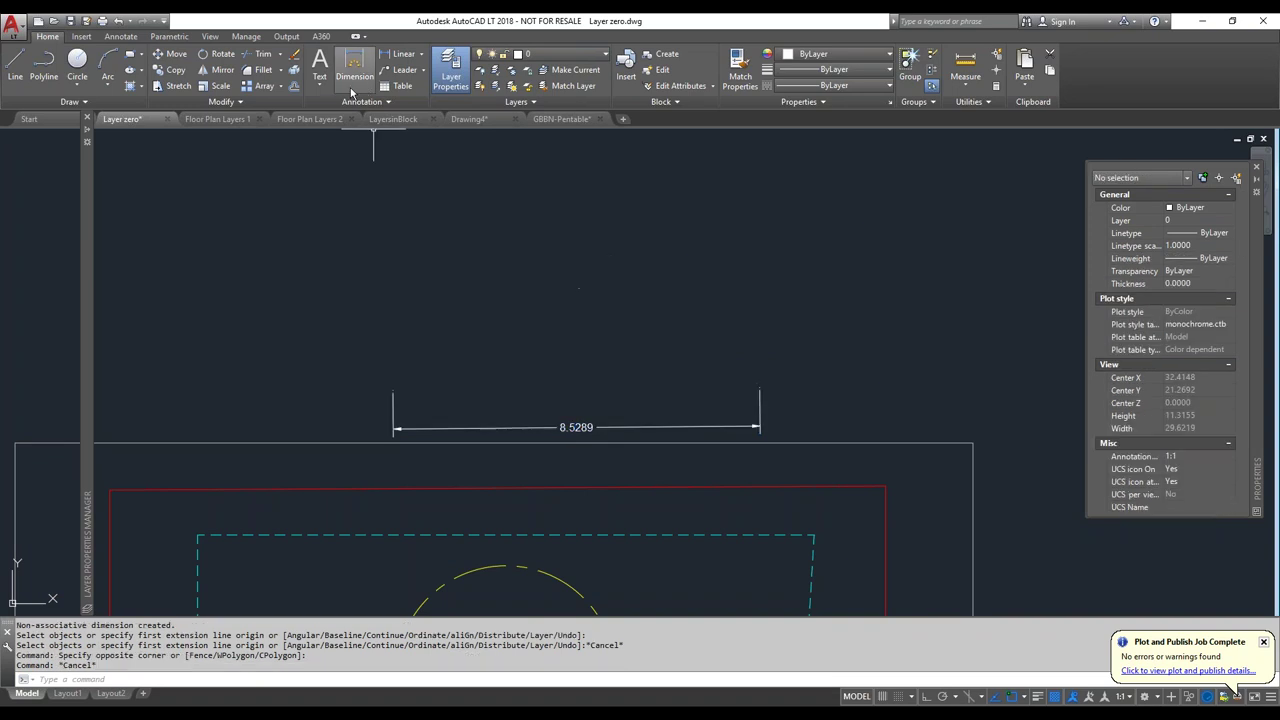
click(364, 101)
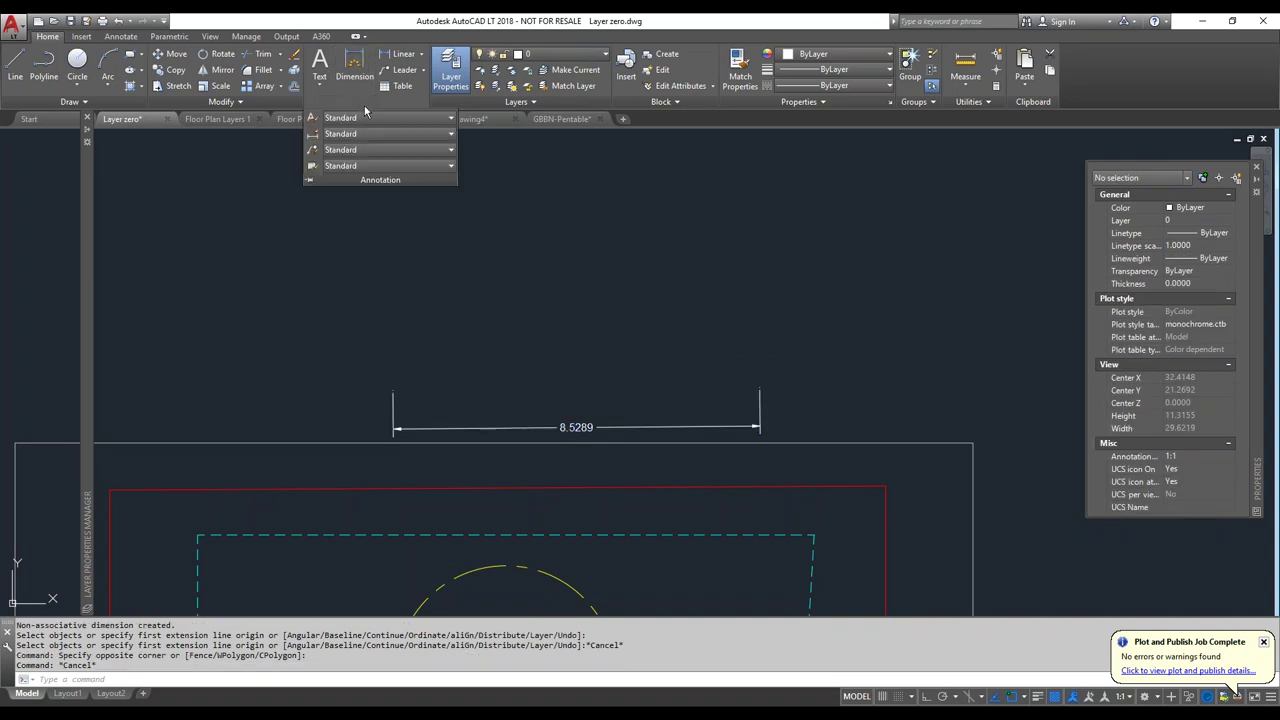
click(578, 264)
key(Escape)
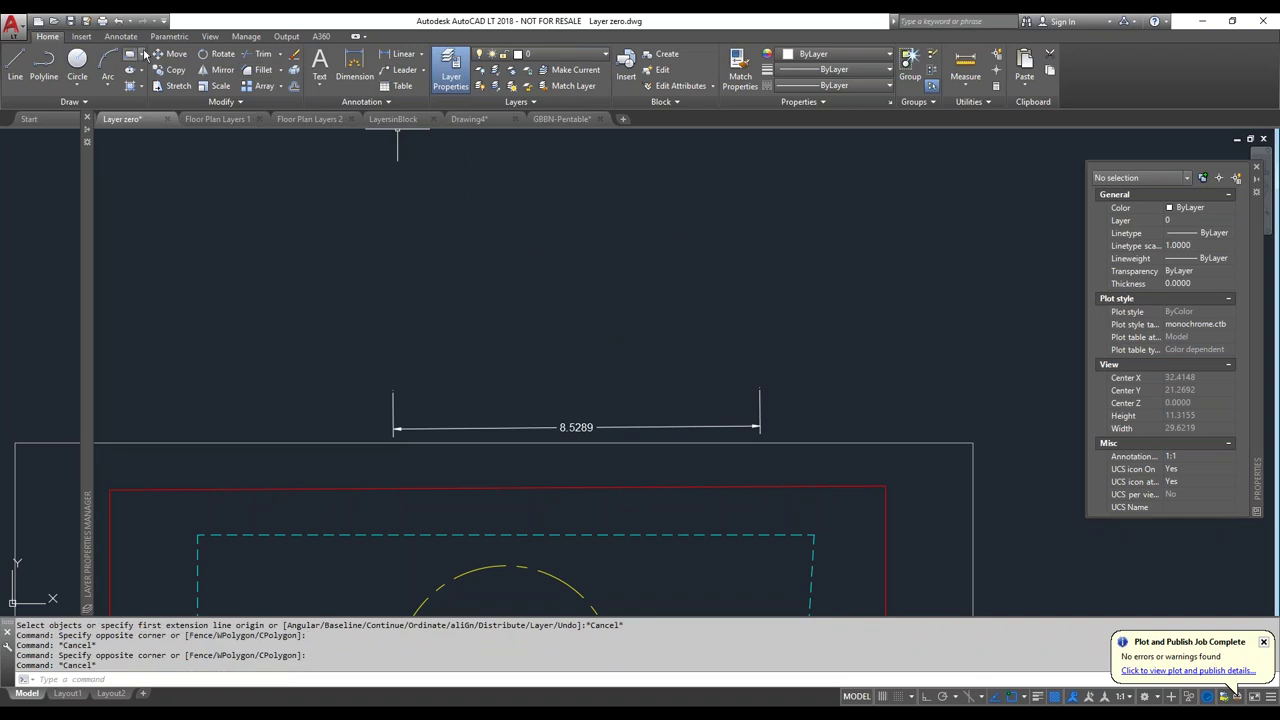
click(139, 40)
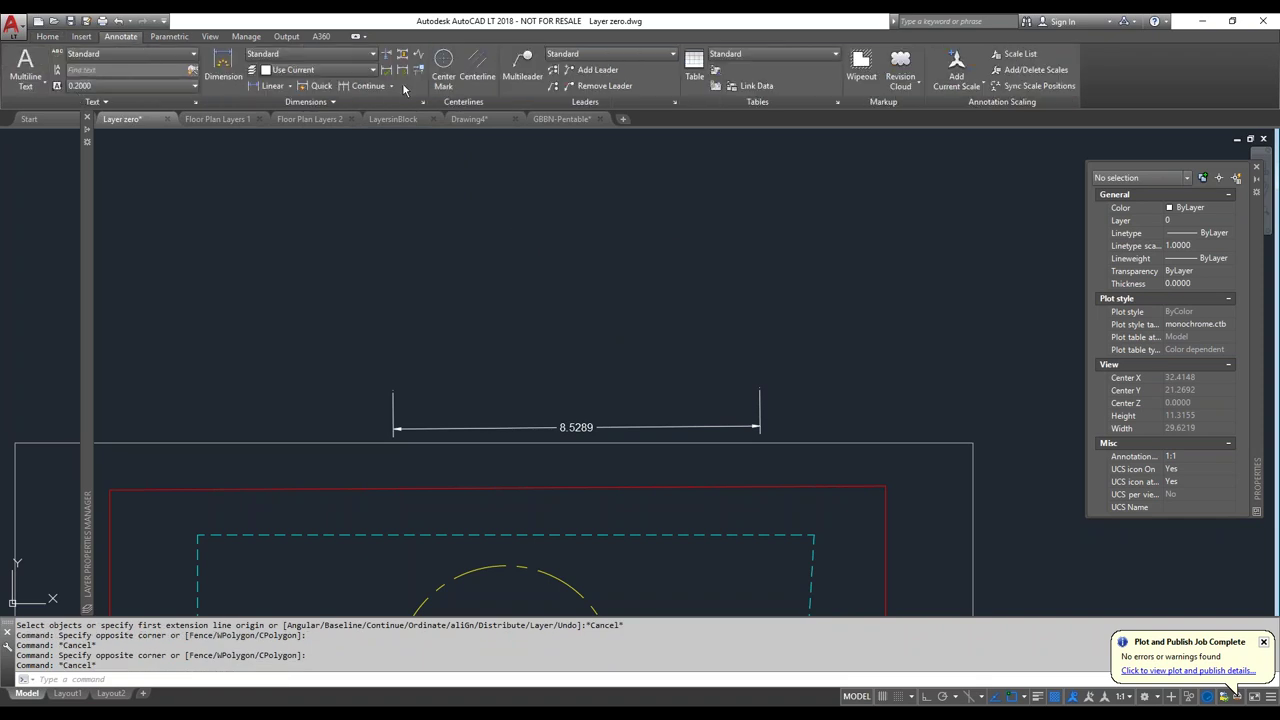
Place a linear dimension reading 9.5744 just above the existing 8.5289 dimension
click(268, 85)
click(350, 313)
click(762, 313)
click(760, 255)
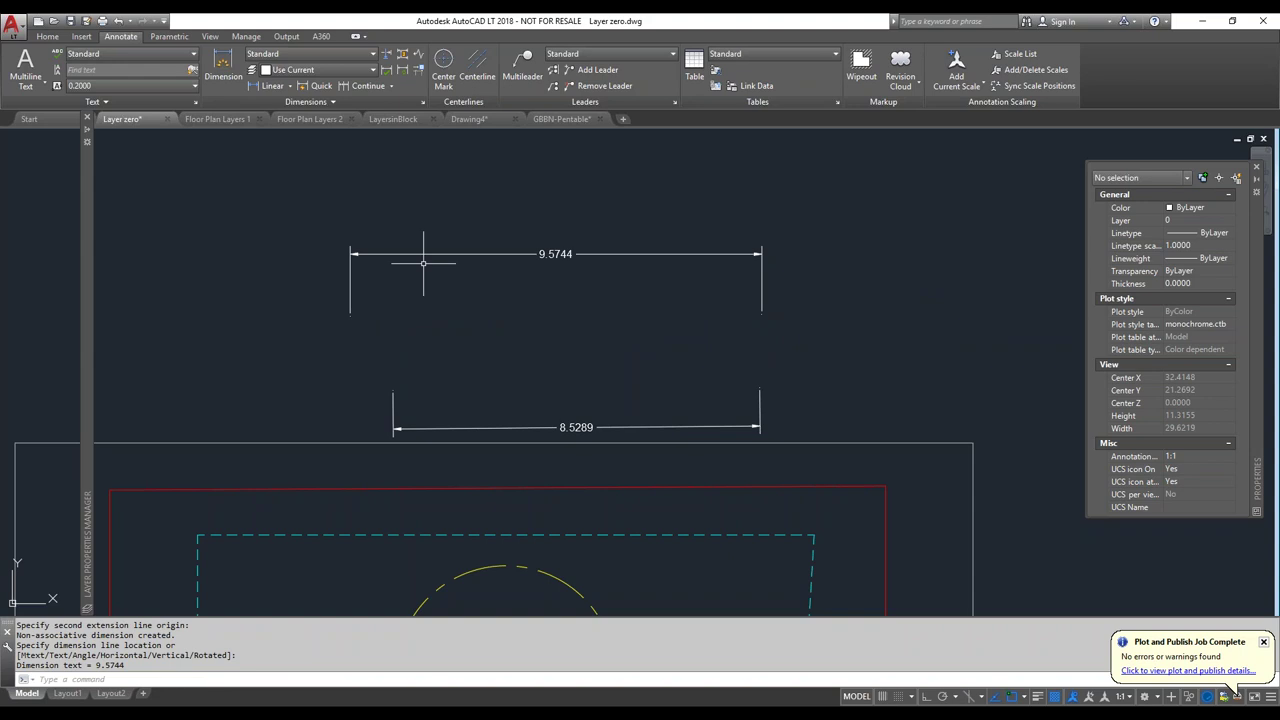
click(47, 36)
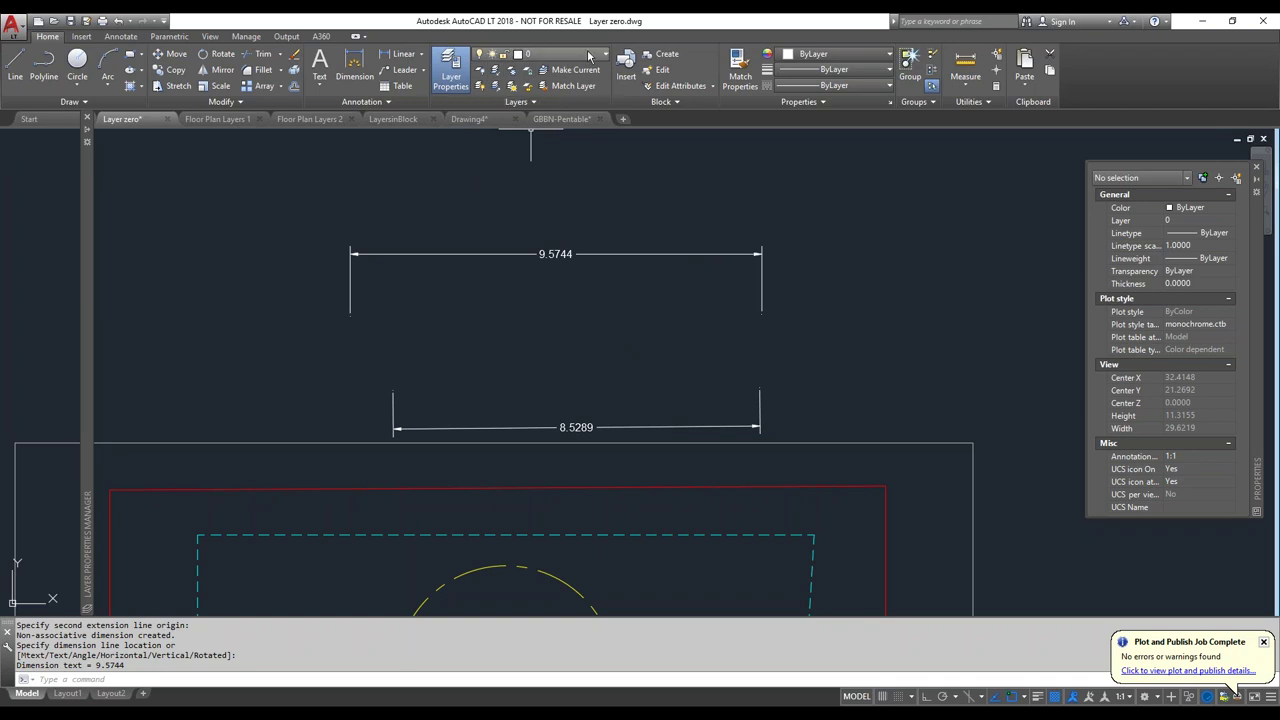
click(537, 104)
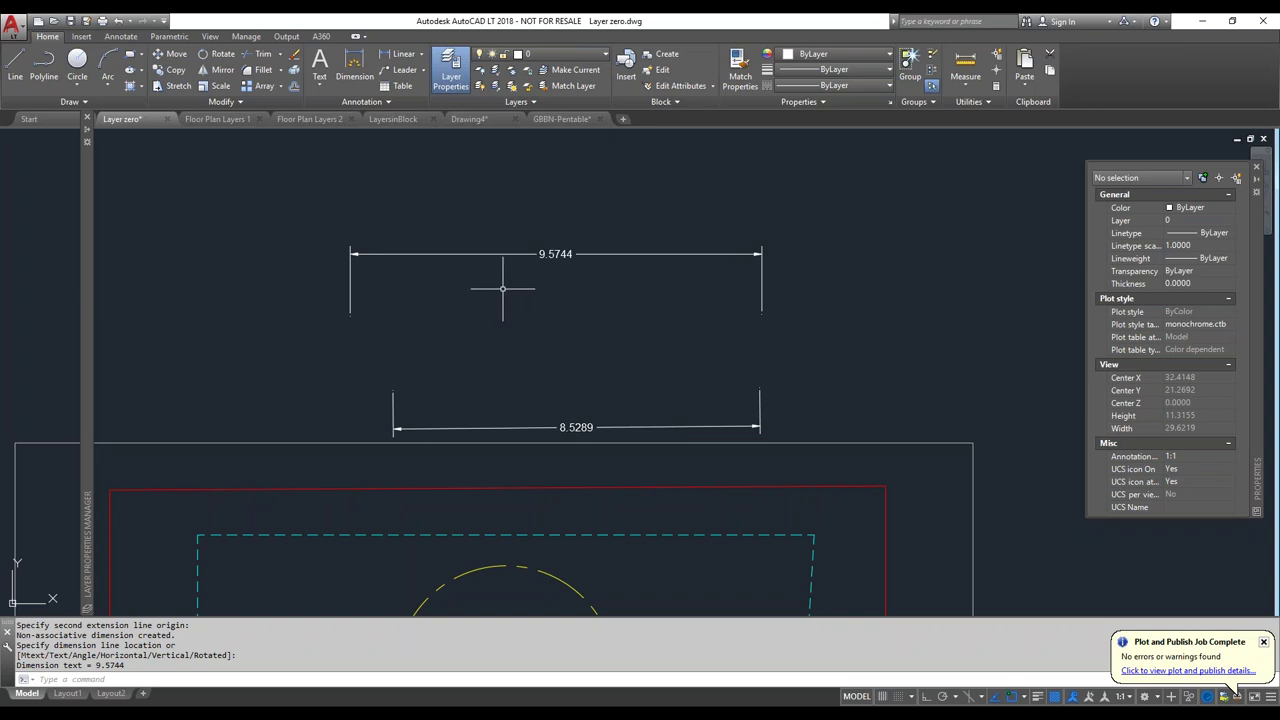
Freeze the layers of the outer red and white rectangles, dismissing the cannot-make-current warning
scroll(590, 169, down, 5)
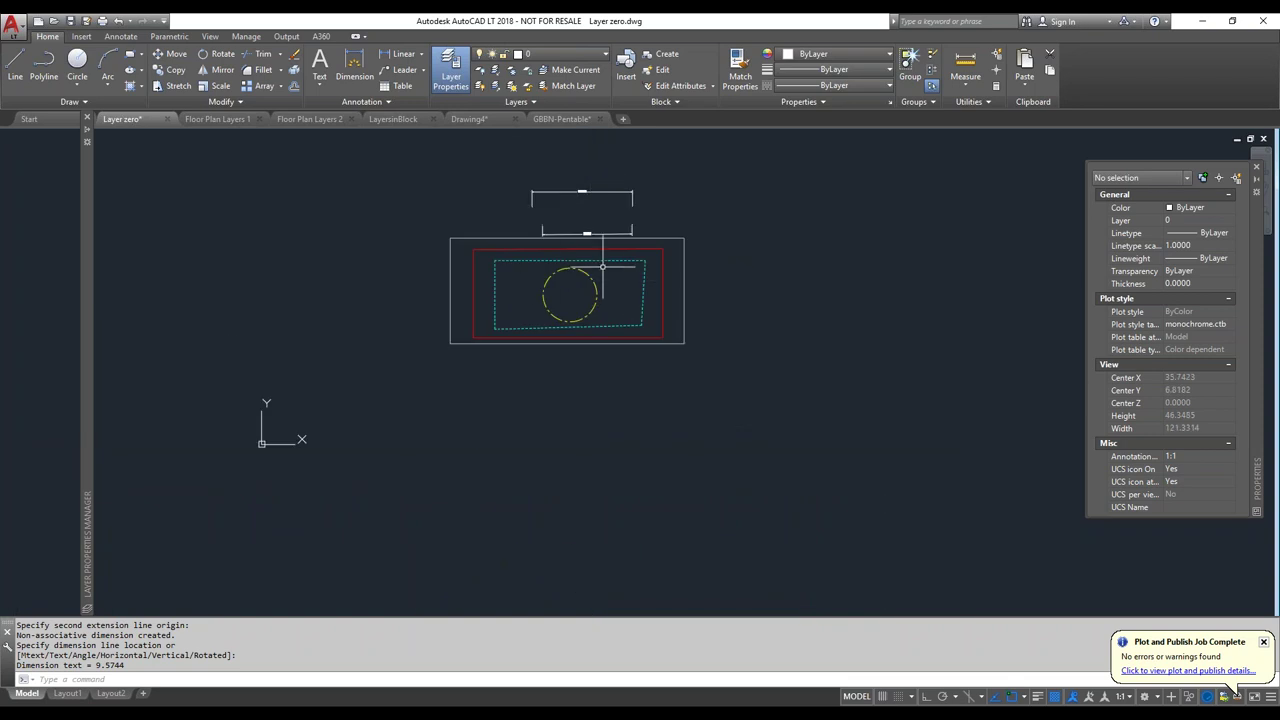
scroll(578, 262, up, 4)
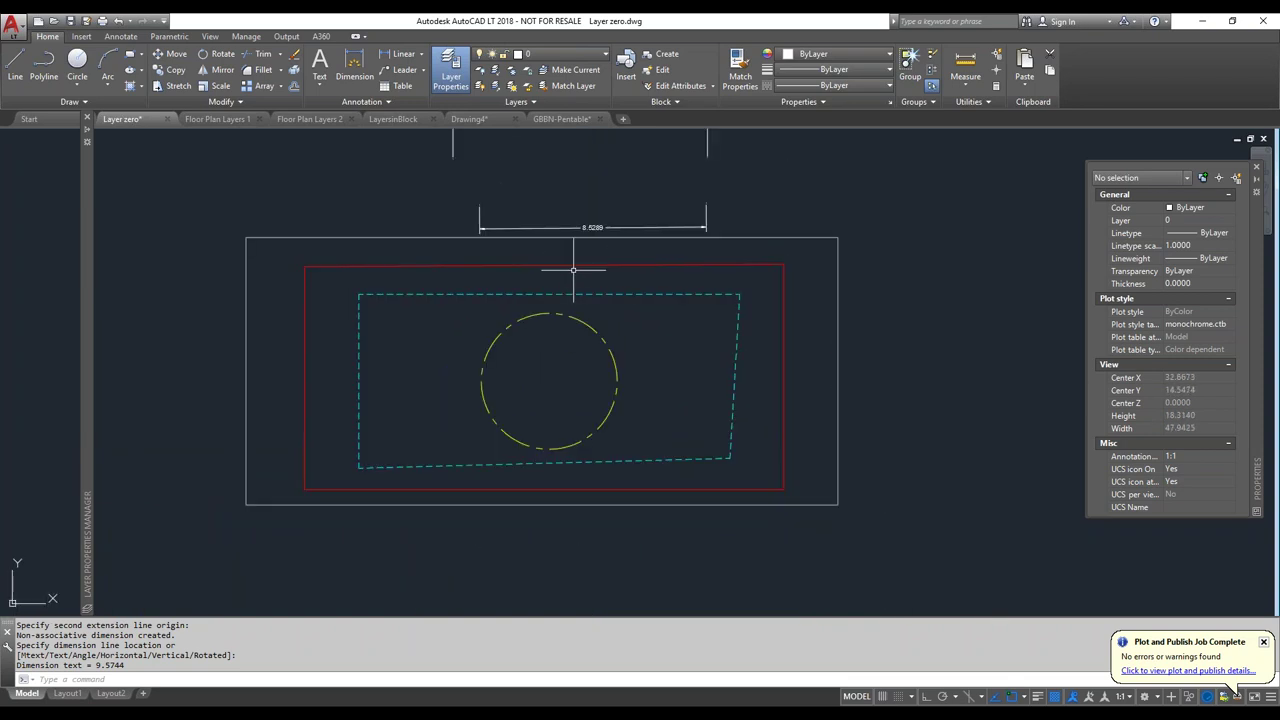
click(558, 86)
click(647, 309)
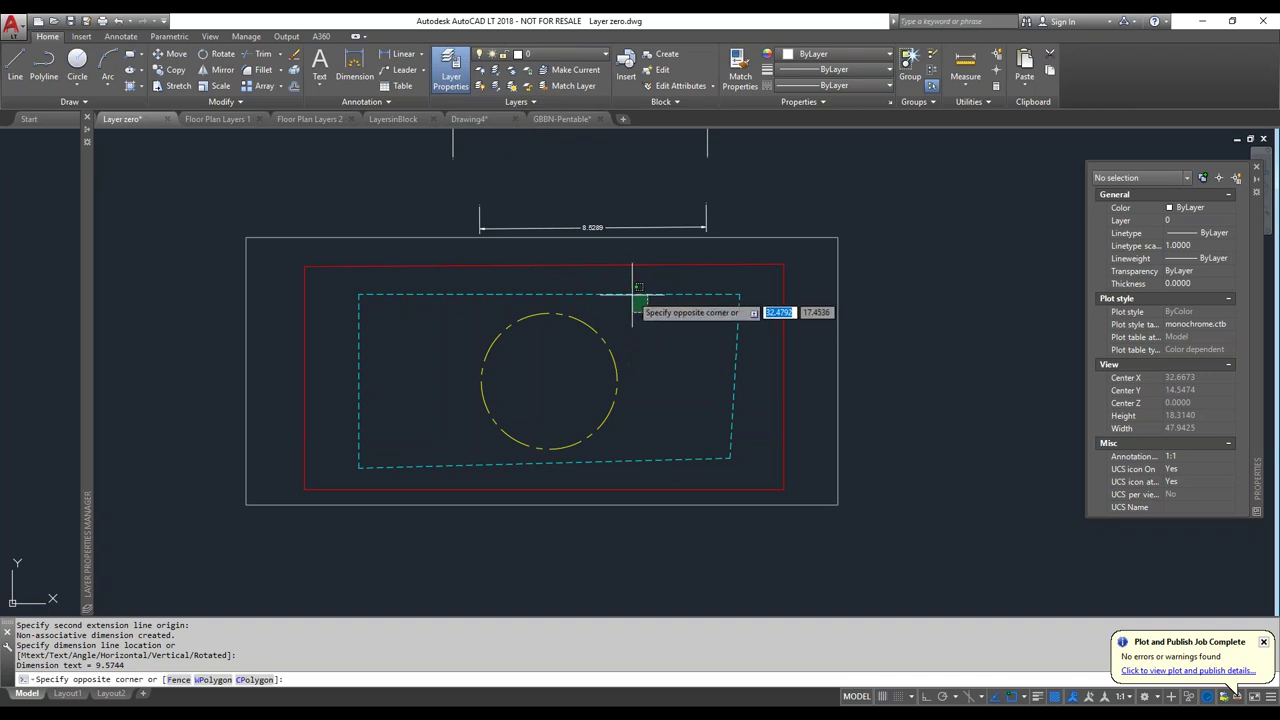
key(Escape)
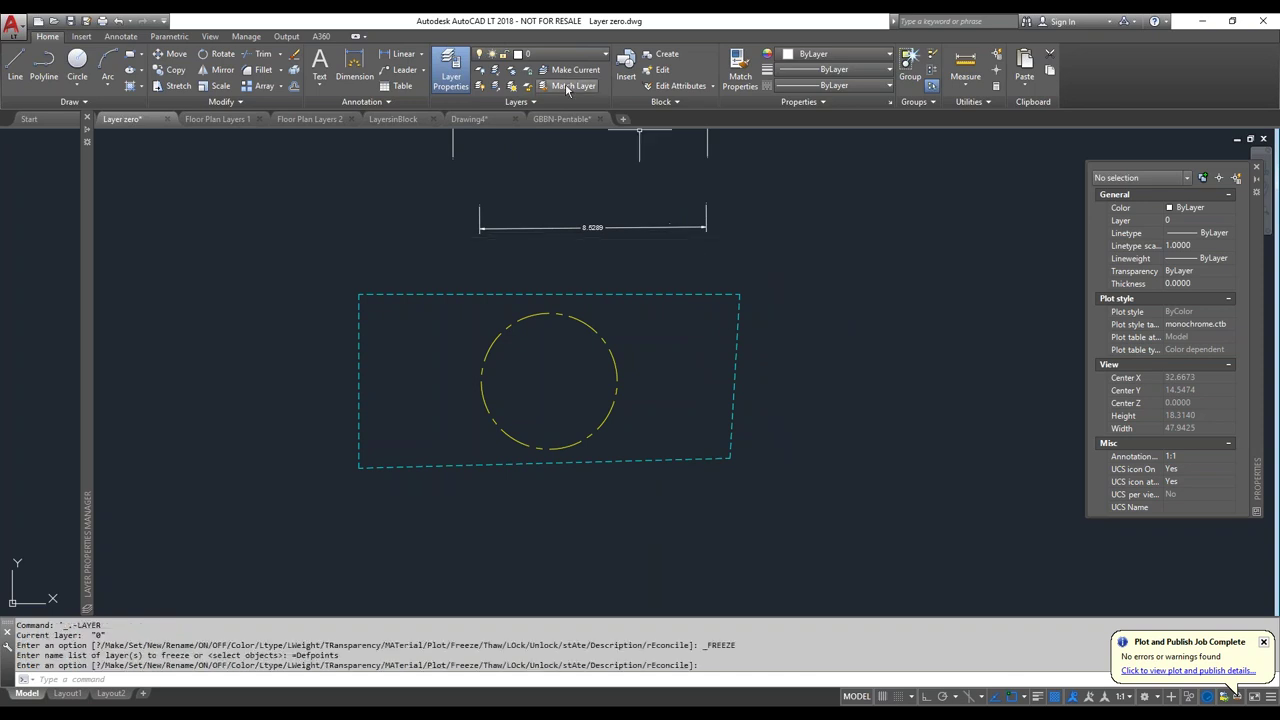
click(560, 54)
click(510, 125)
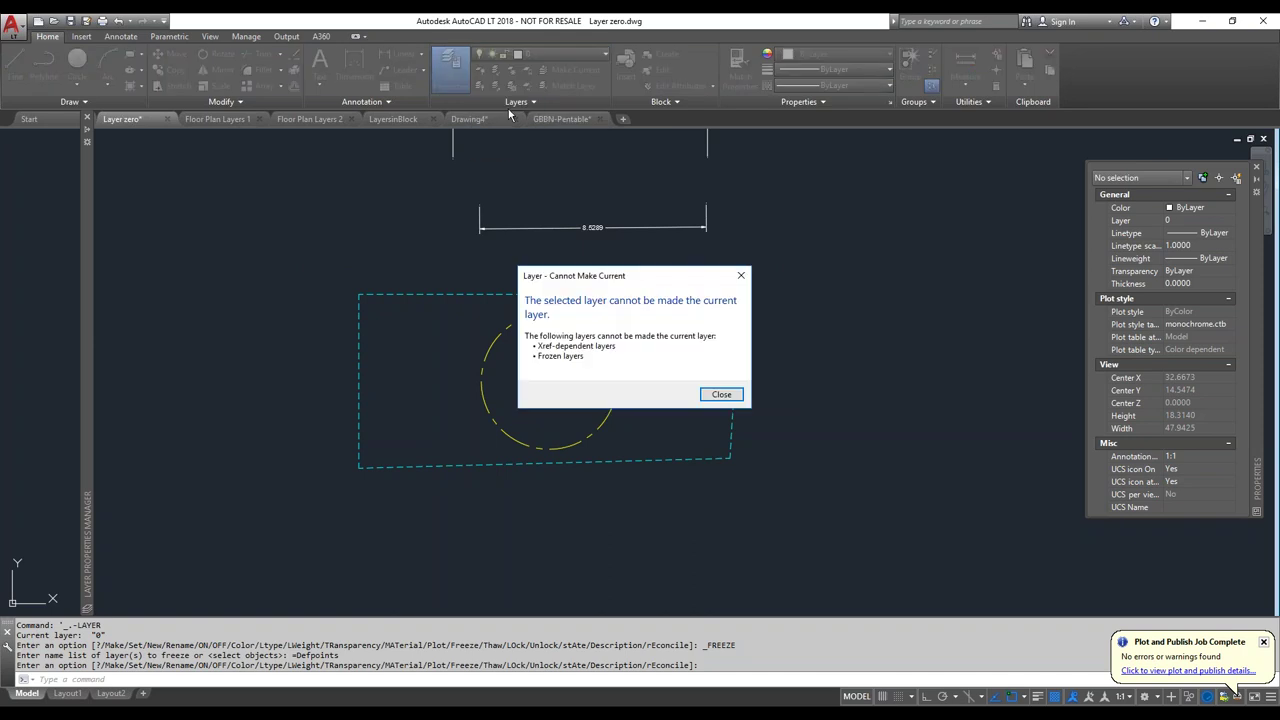
click(717, 391)
Lock the Interior layer from the Layer drop-down
click(560, 54)
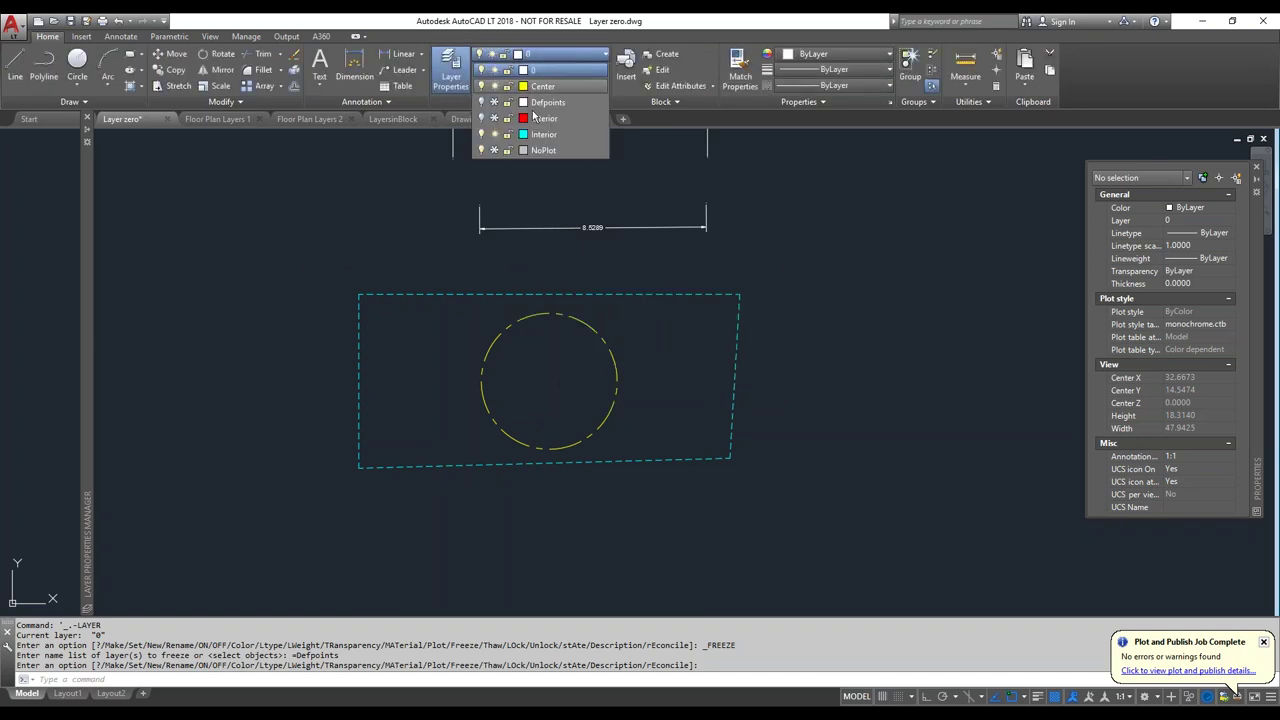
click(504, 143)
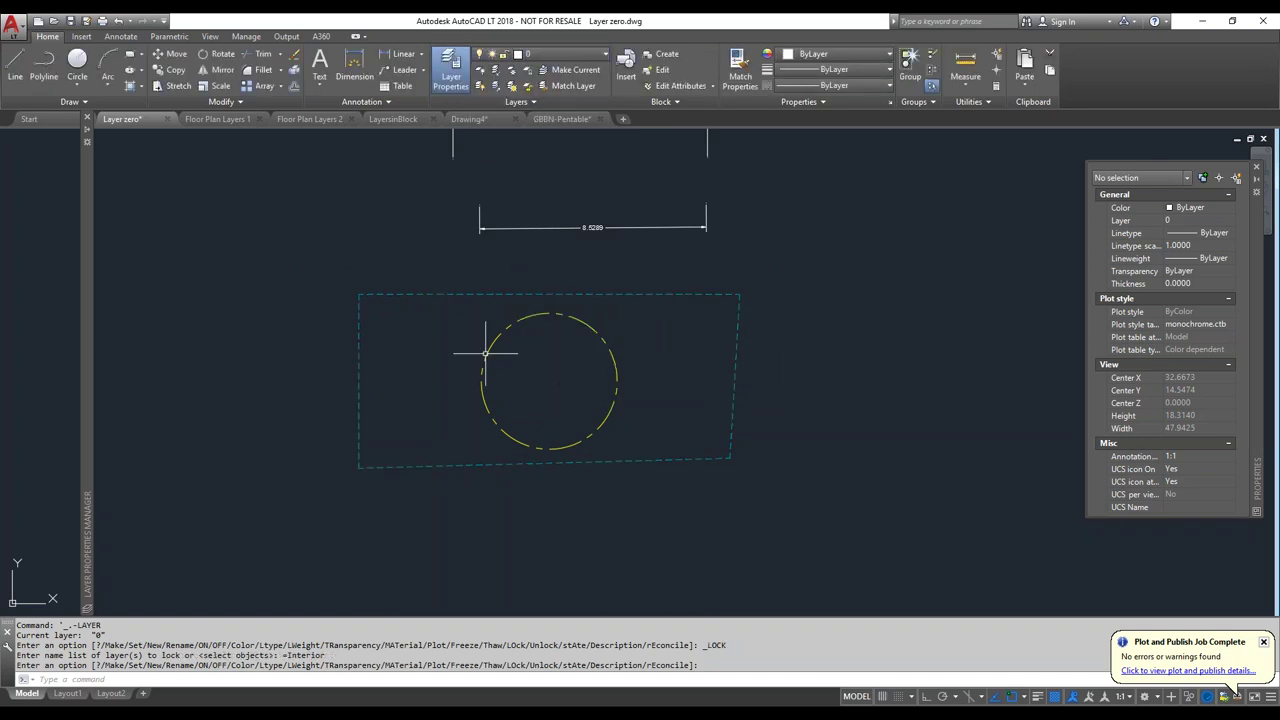
scroll(574, 382, up, 4)
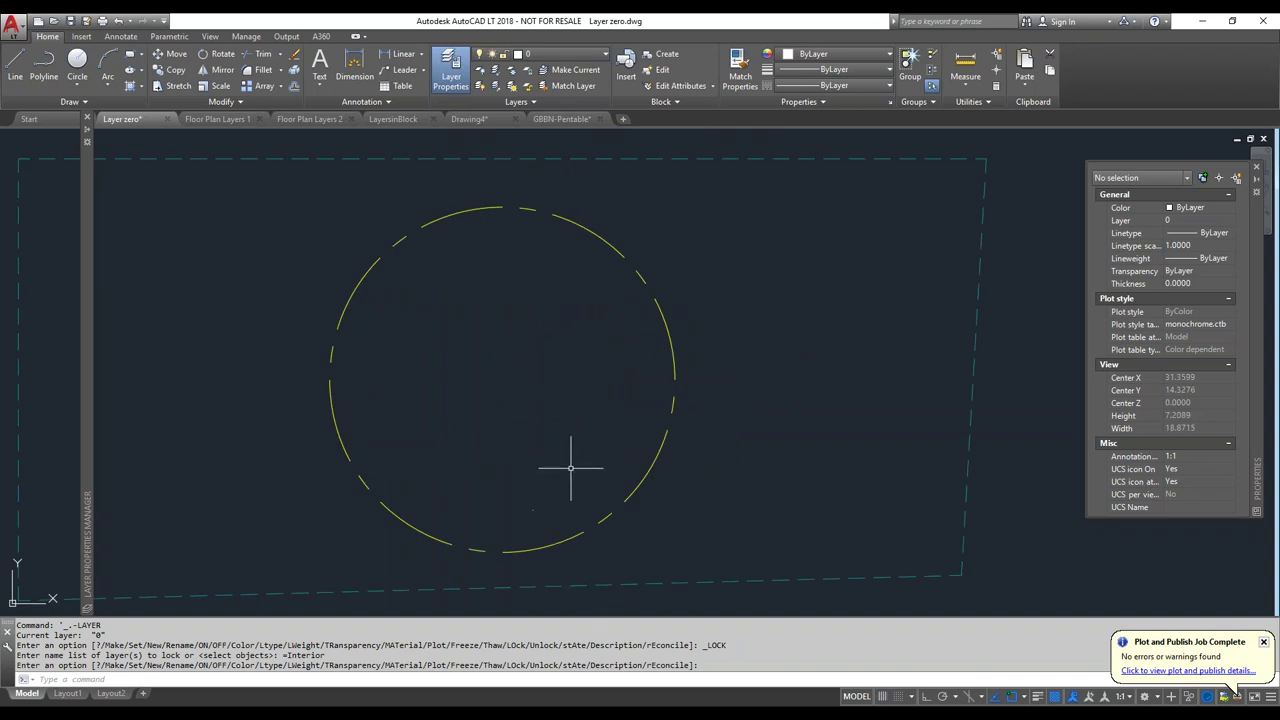
scroll(595, 450, down, 2)
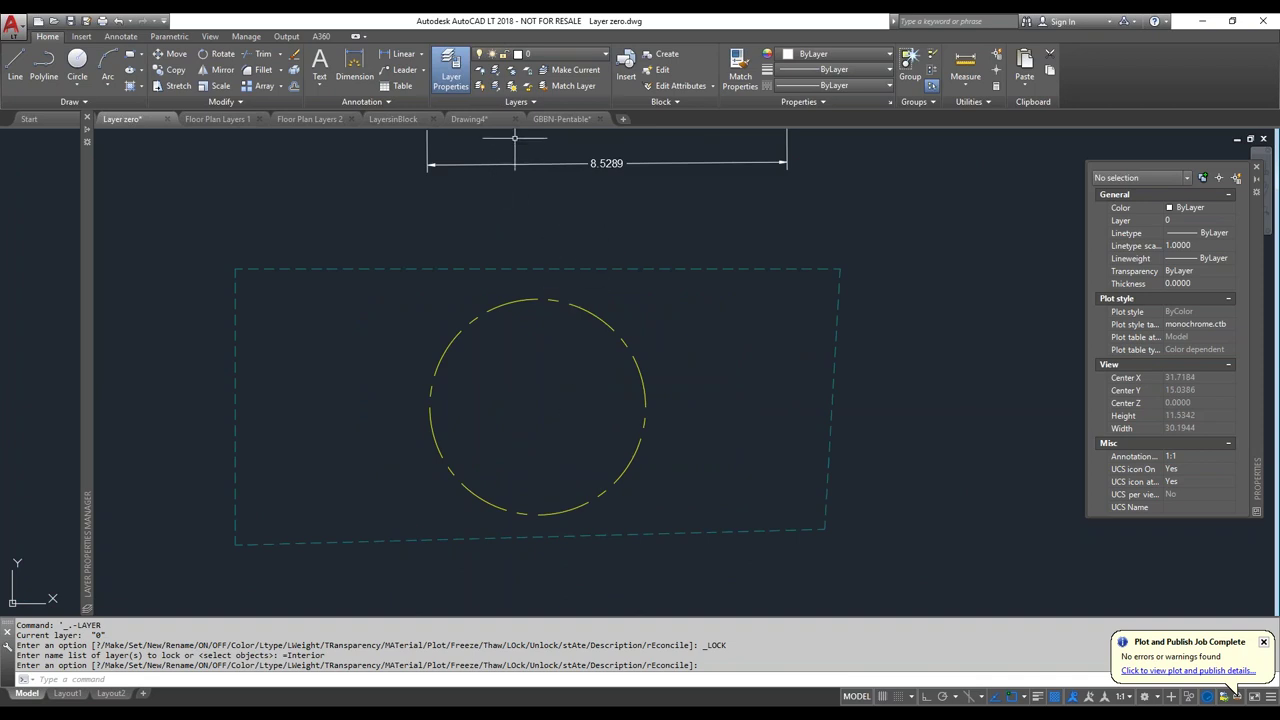
click(525, 103)
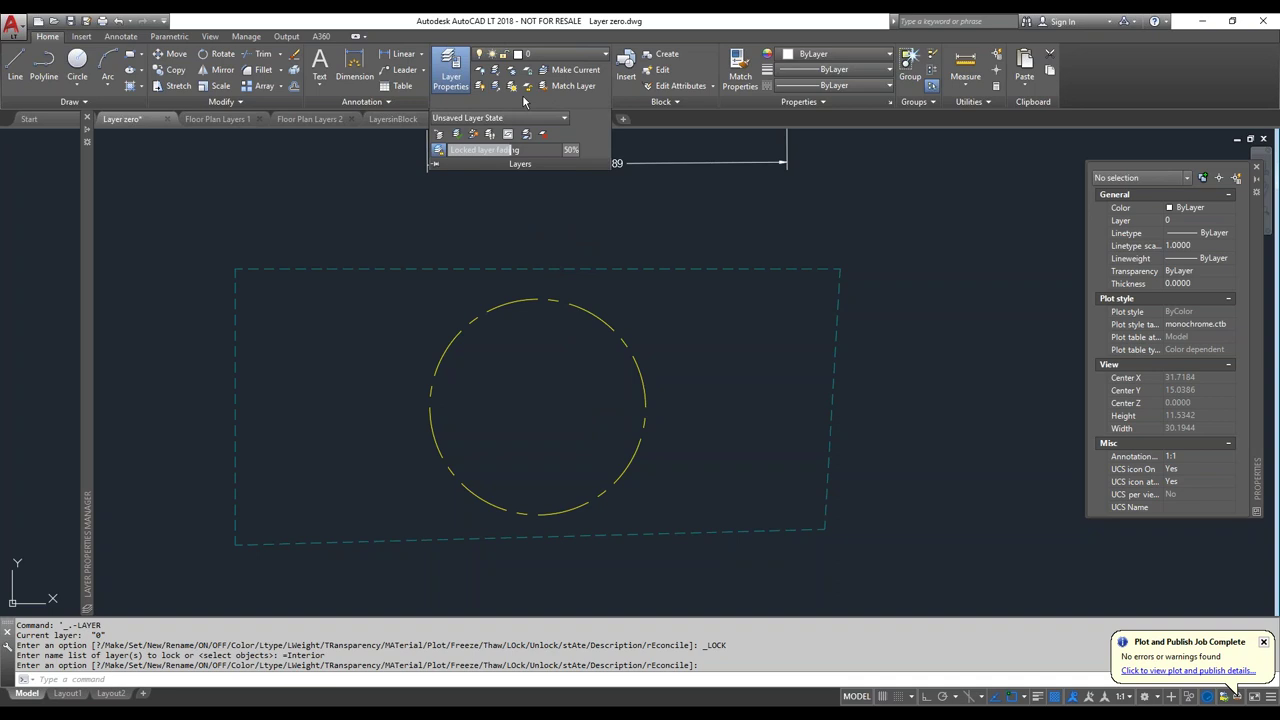
Apply Layer Previous twice to bring back the outer rectangles, then switch to Floor Plan Layers 1
click(437, 137)
click(441, 138)
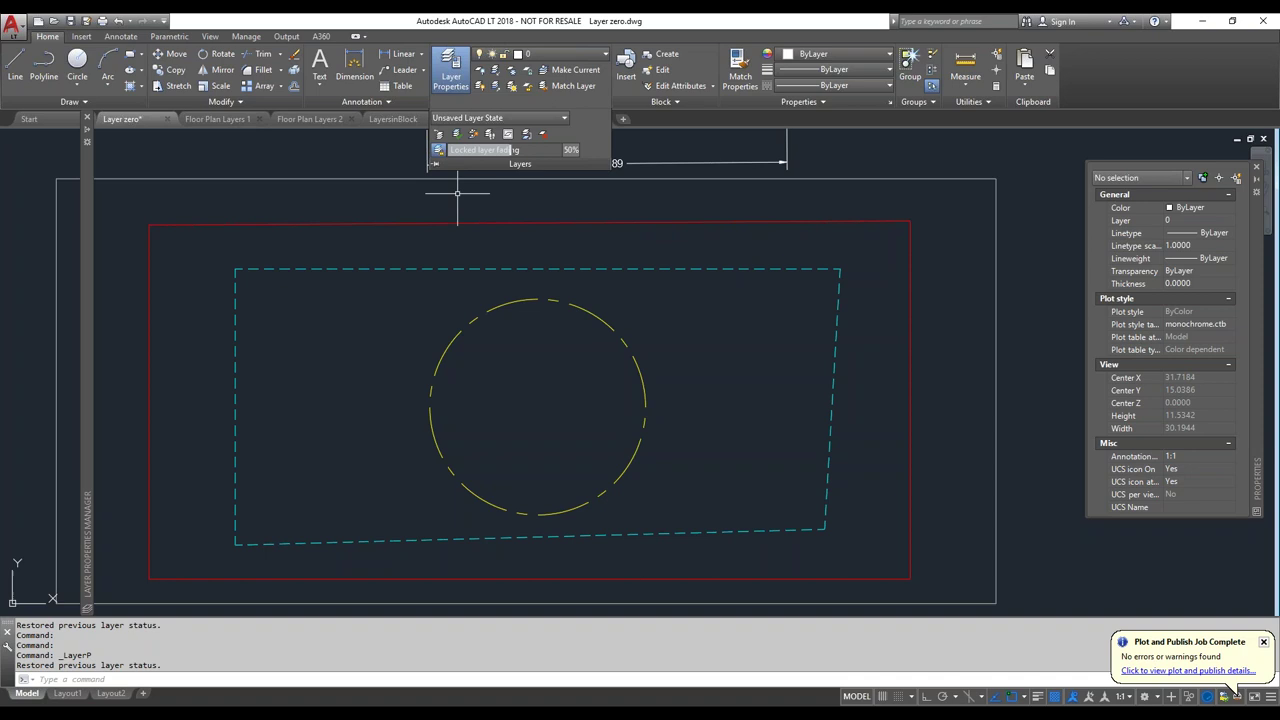
click(459, 243)
click(443, 251)
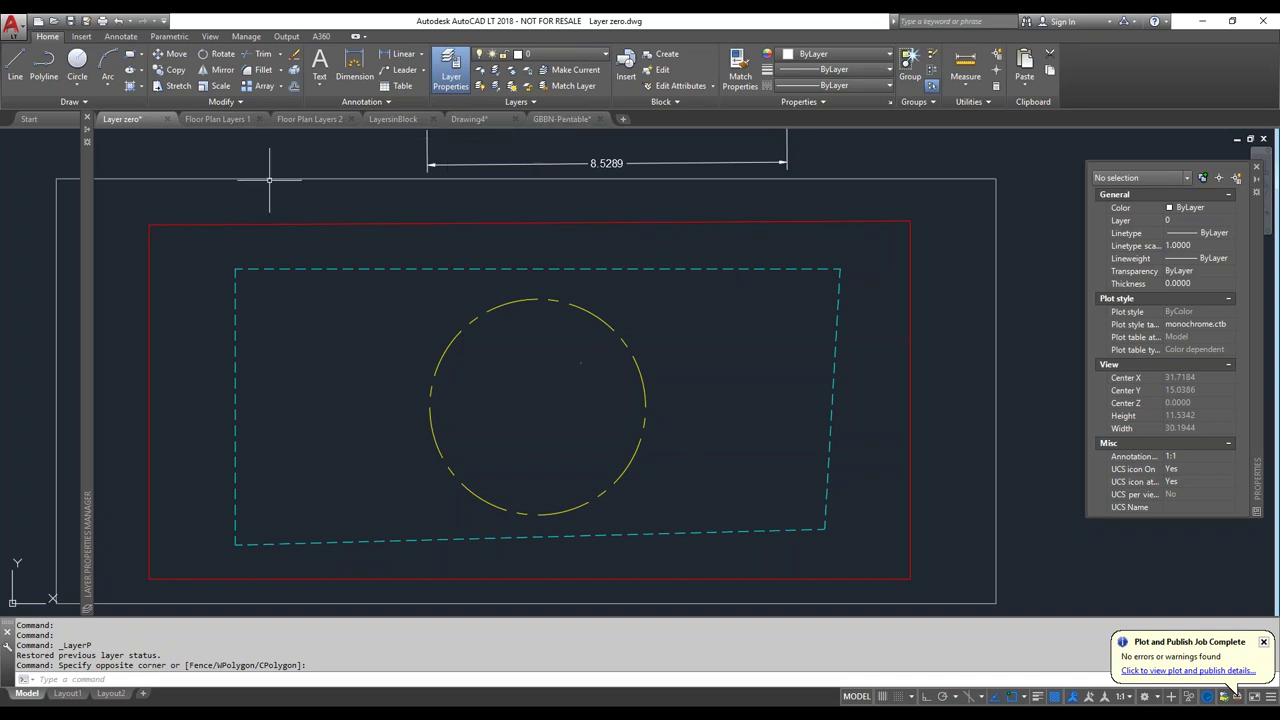
click(220, 120)
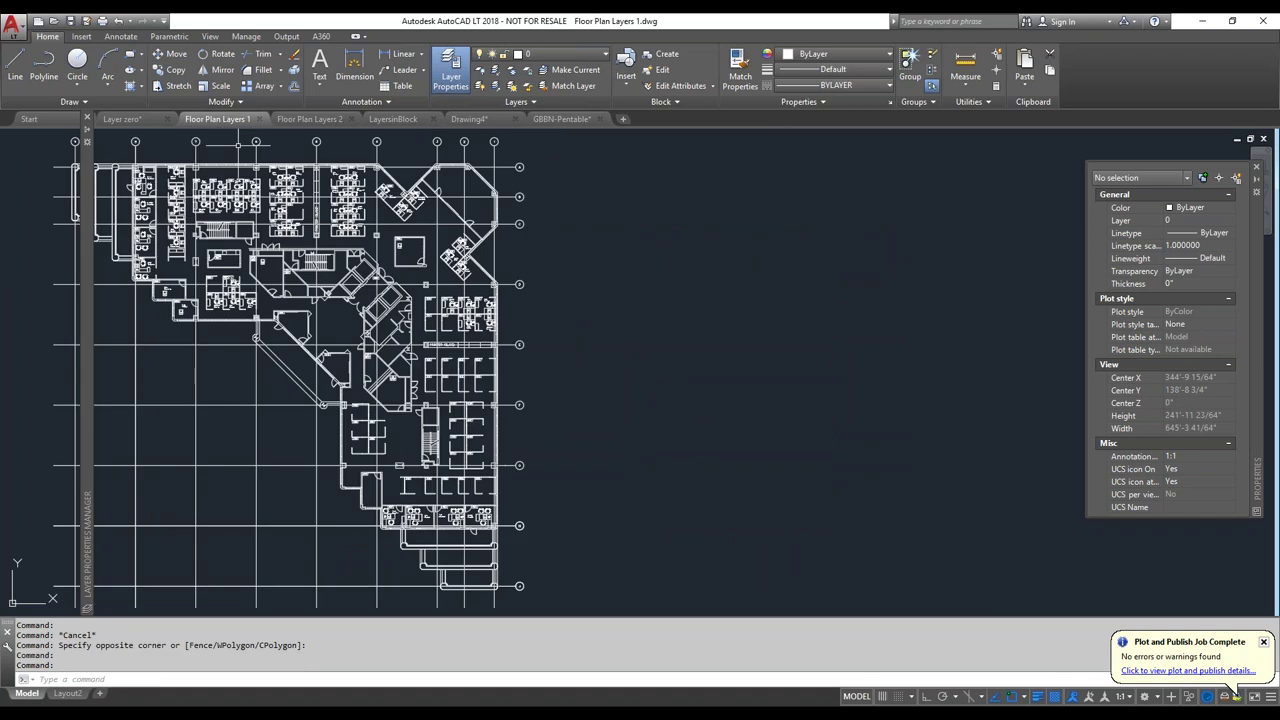
Select the whole floor plan and review its layers in the Layer drop-down
scroll(729, 337, down, 2)
click(666, 532)
click(267, 213)
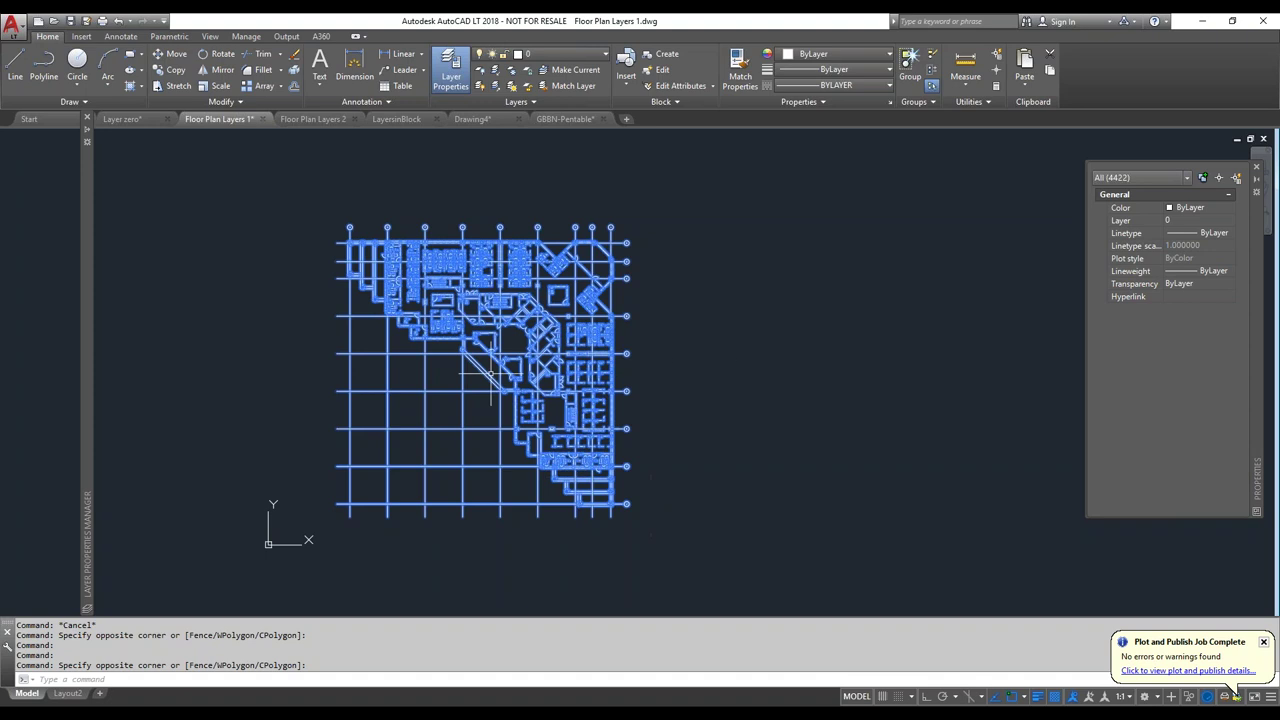
click(552, 55)
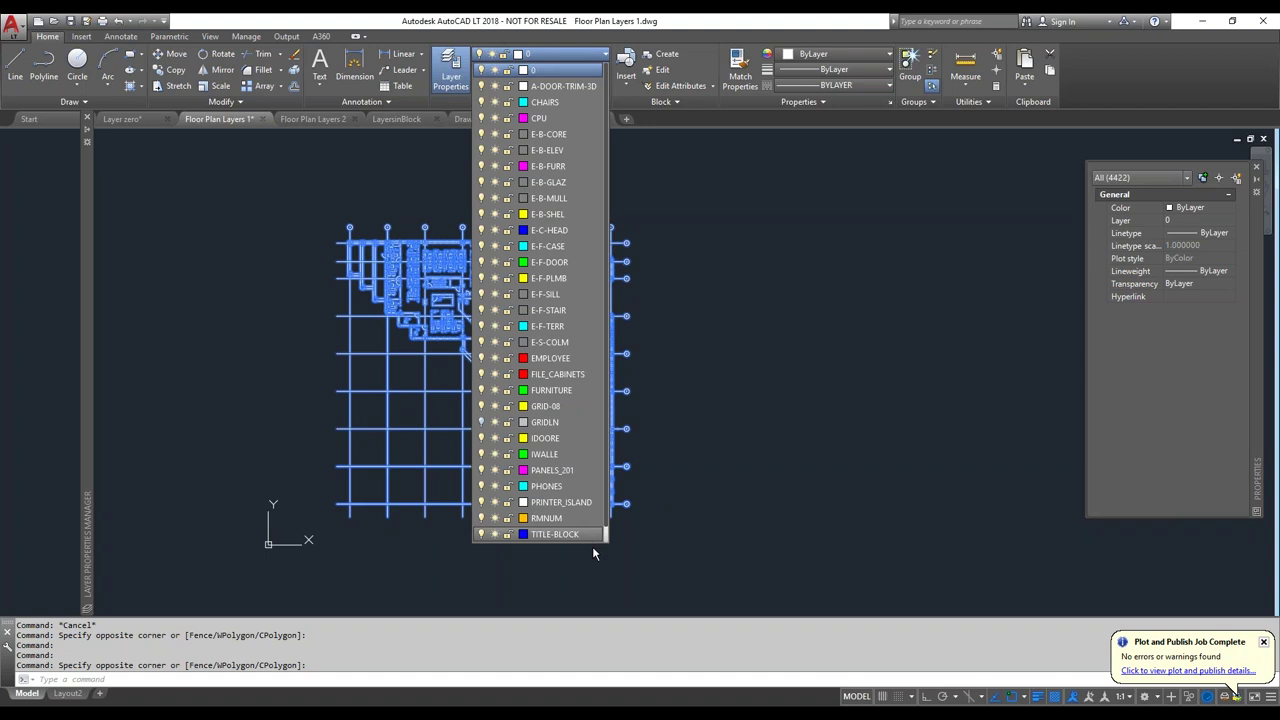
click(861, 489)
key(Escape)
key(Escape)
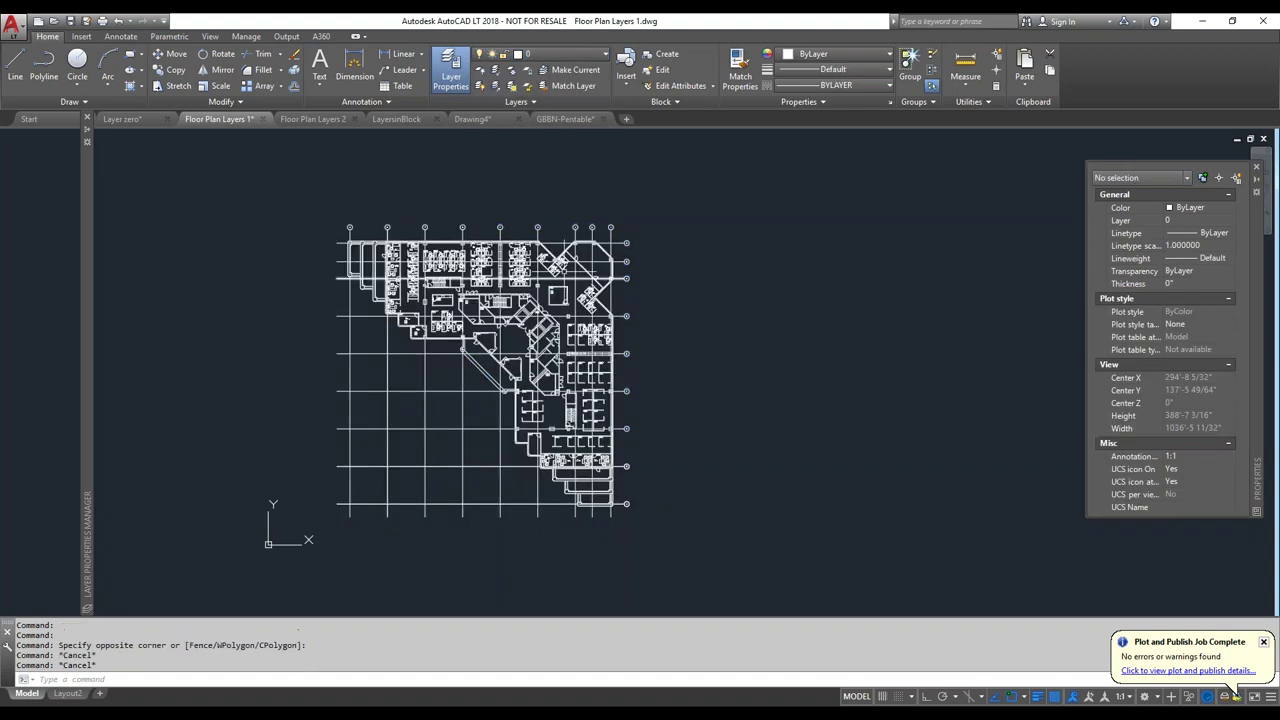
Zoom into the offices and inspect an occupant's name label
scroll(590, 291, up, 7)
click(590, 291)
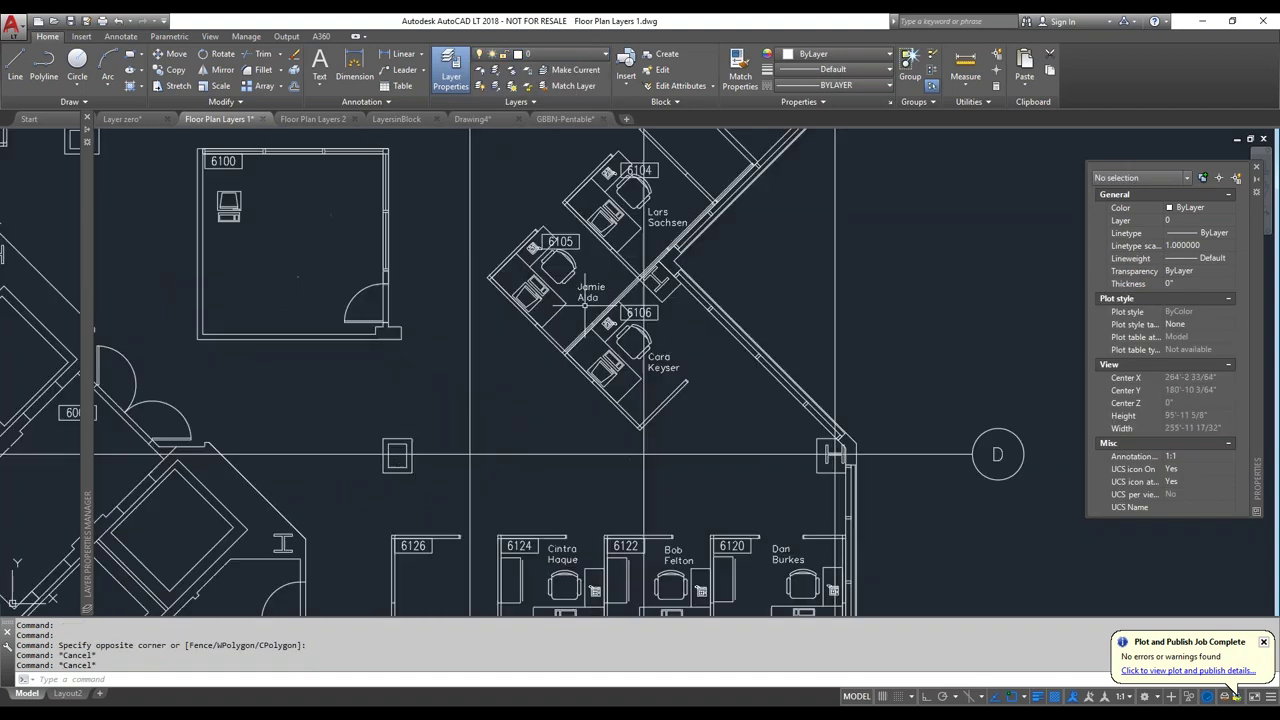
key(Escape)
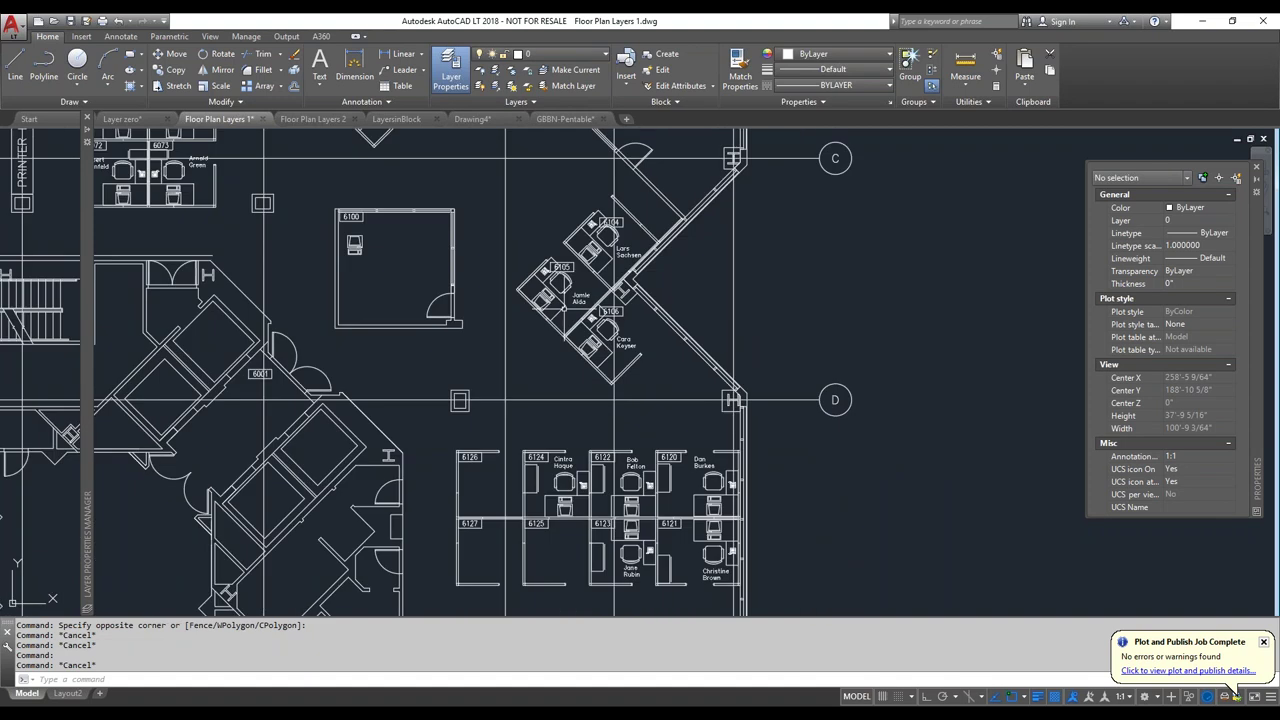
scroll(564, 307, down, 2)
click(1037, 696)
click(1037, 696)
scroll(605, 359, down, 2)
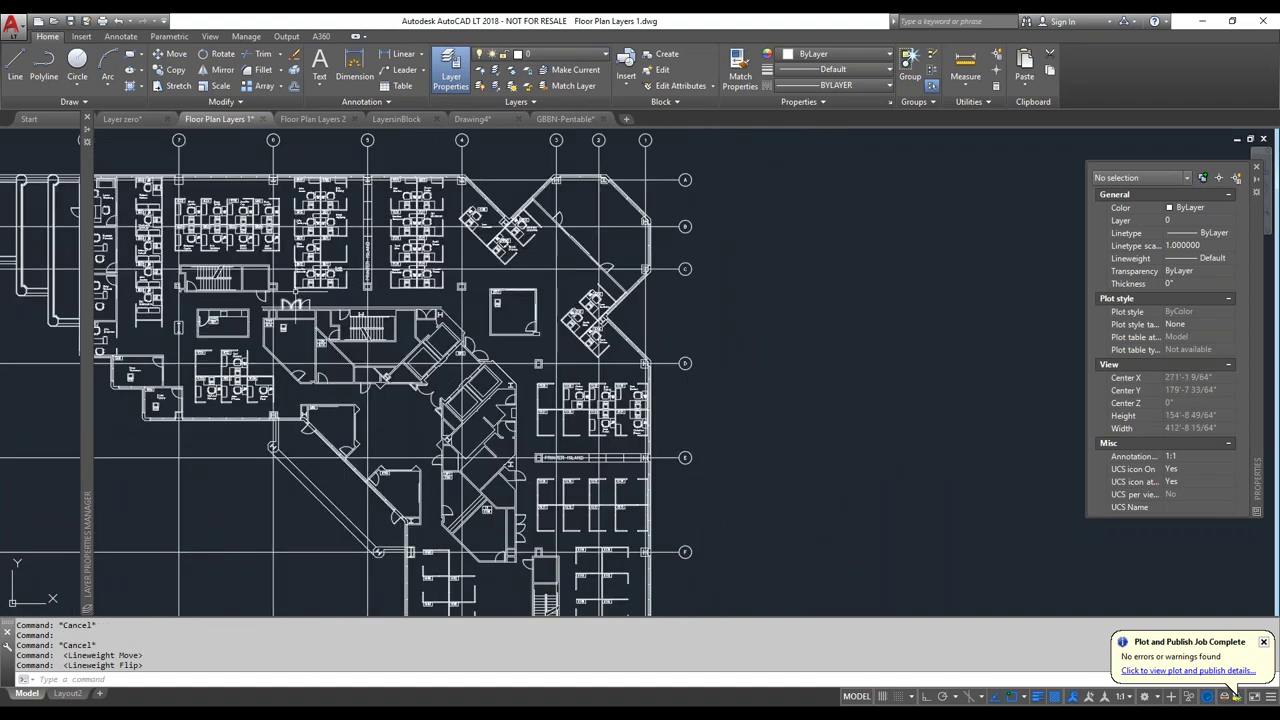
scroll(300, 275, up, 5)
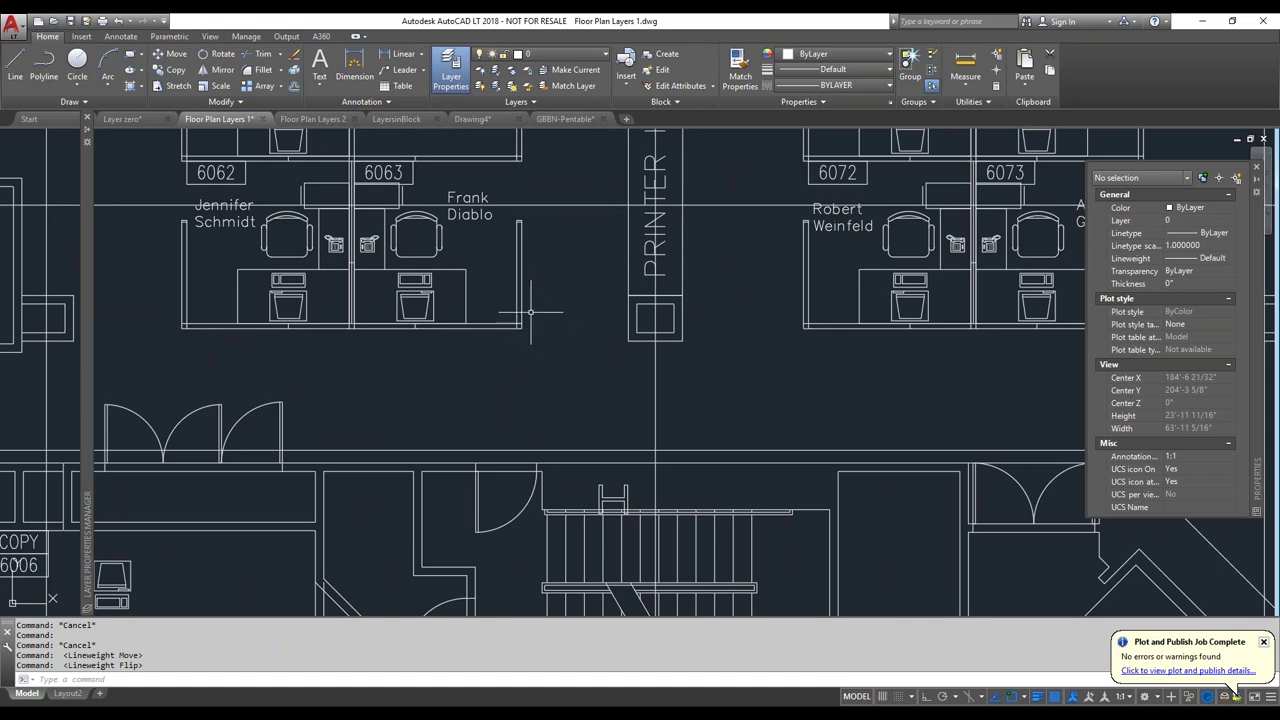
Check the layer list once more and switch to the Floor Plan Layers 2 drawing
mouse_move(522, 296)
click(572, 55)
click(311, 119)
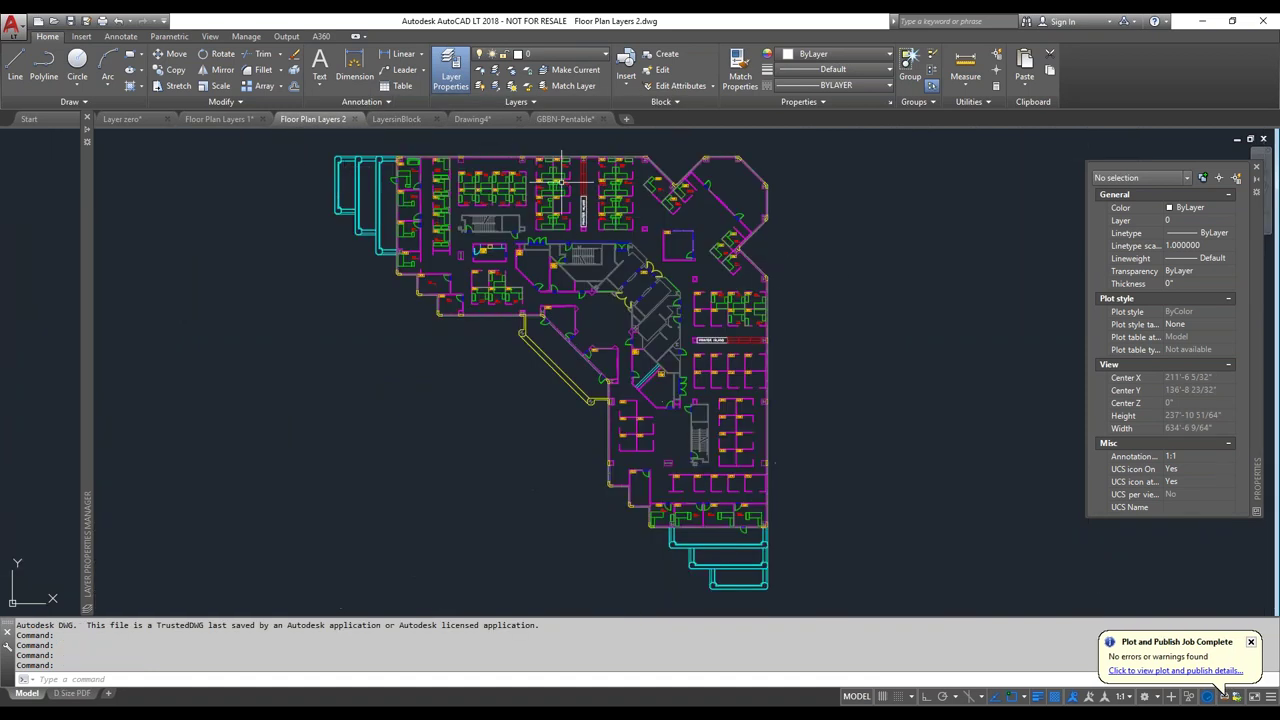
scroll(551, 200, up, 8)
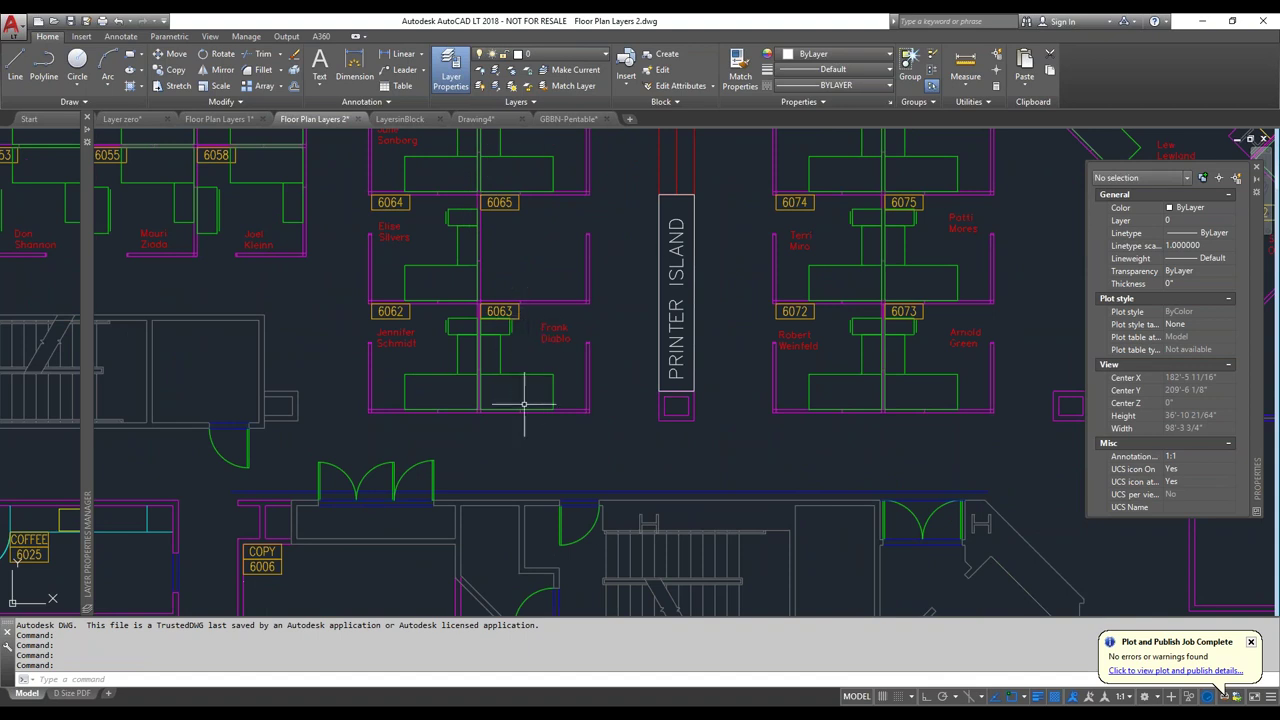
click(526, 372)
key(Delete)
key(ctrl+z)
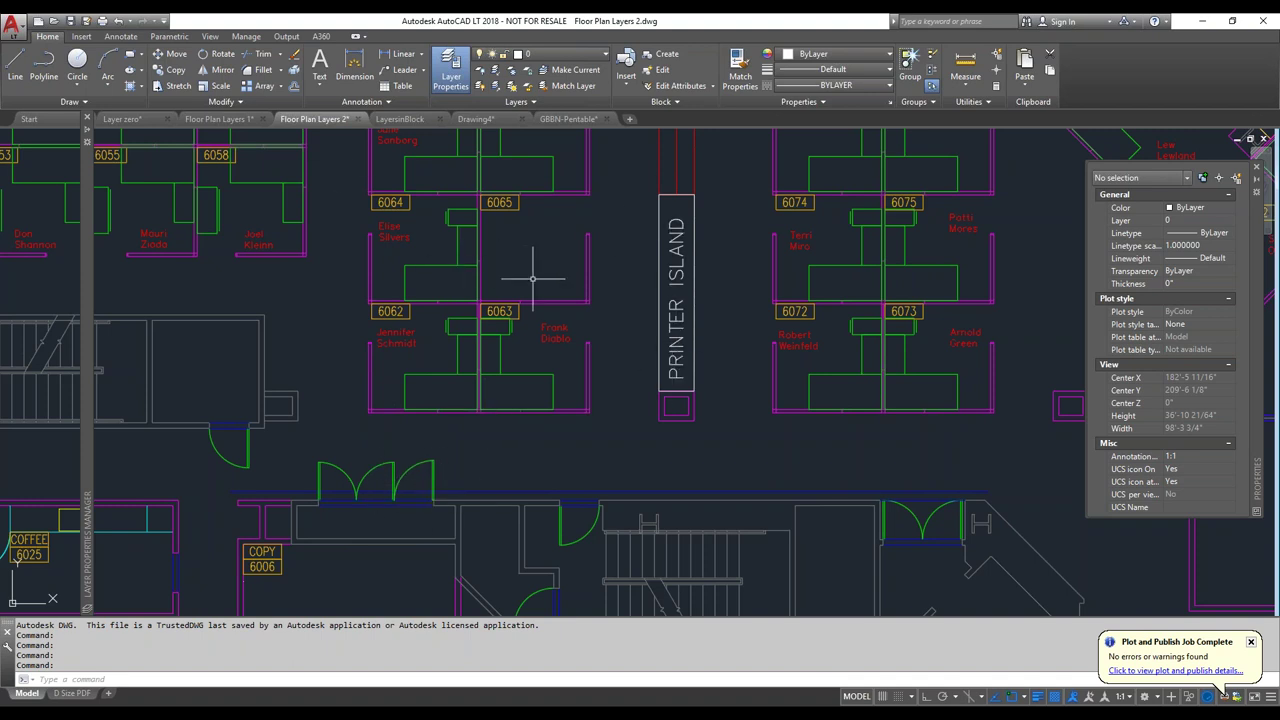
Move the desk in office 6063 onto the blue E-C-HEAD layer and deselect it
click(525, 375)
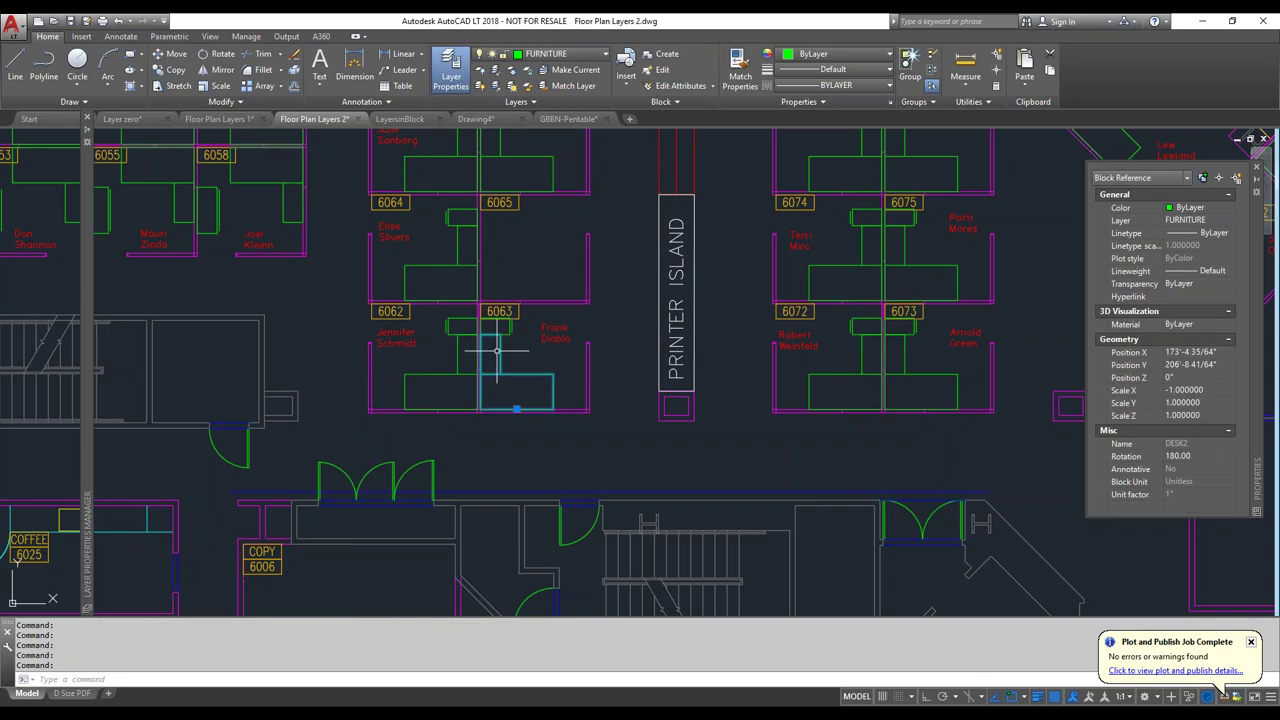
click(574, 60)
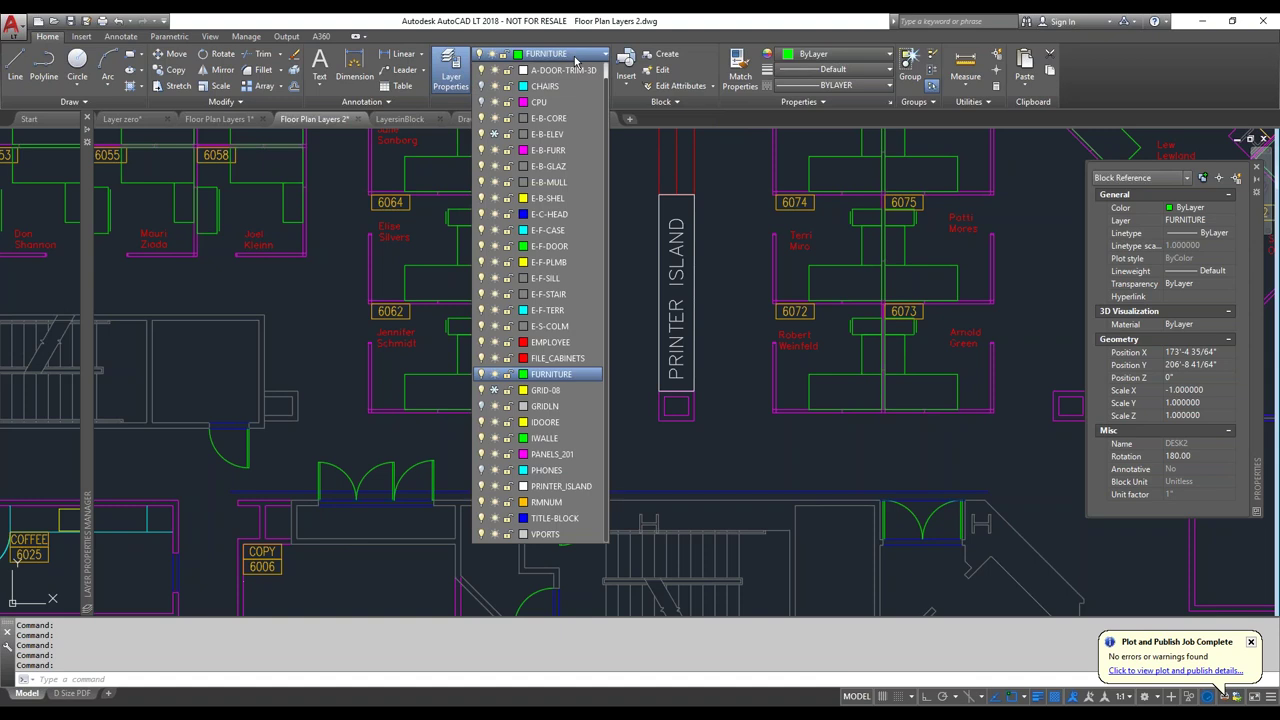
click(565, 215)
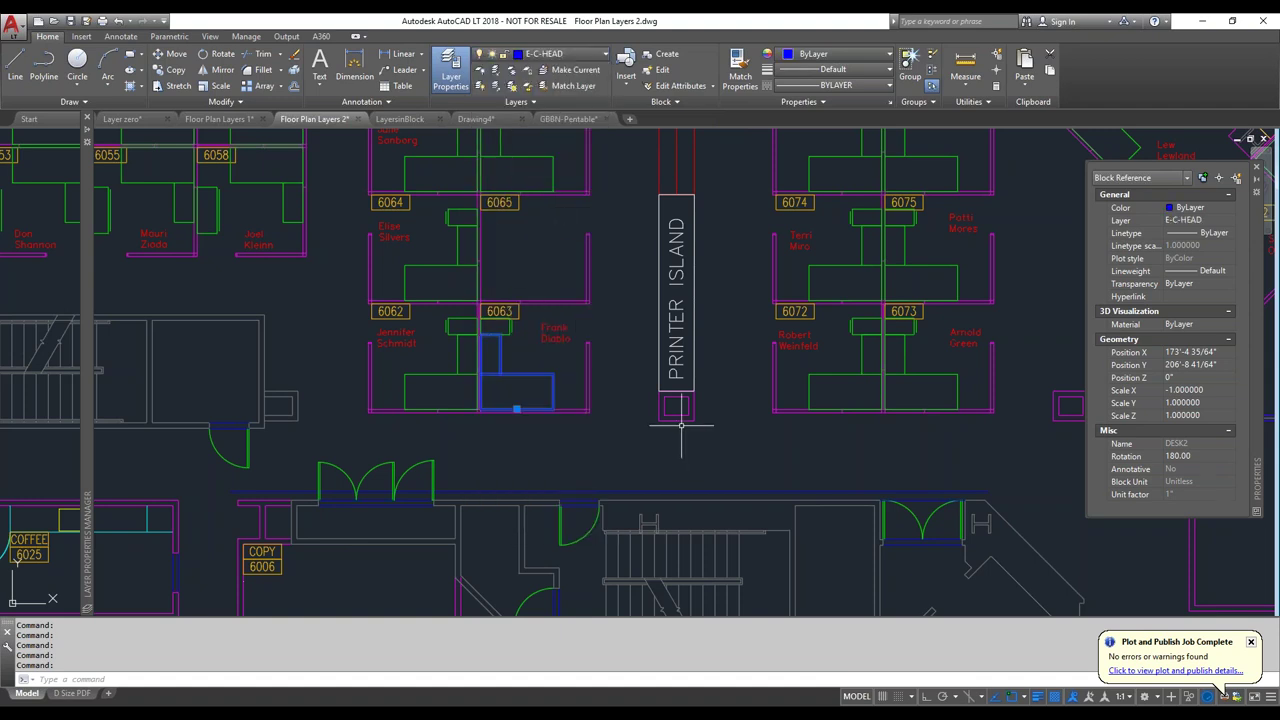
key(Escape)
scroll(443, 386, up, 4)
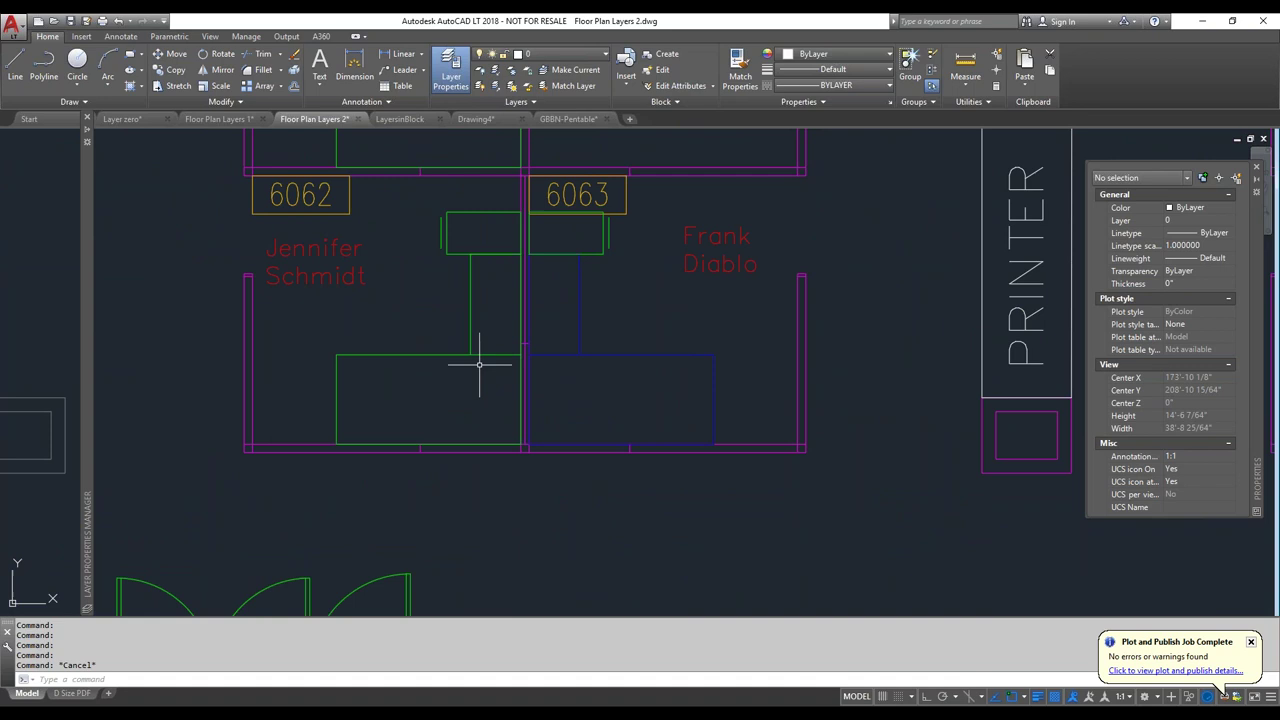
Freeze the FURNITURE layer by picking one of the green desks with Layer Freeze
click(513, 72)
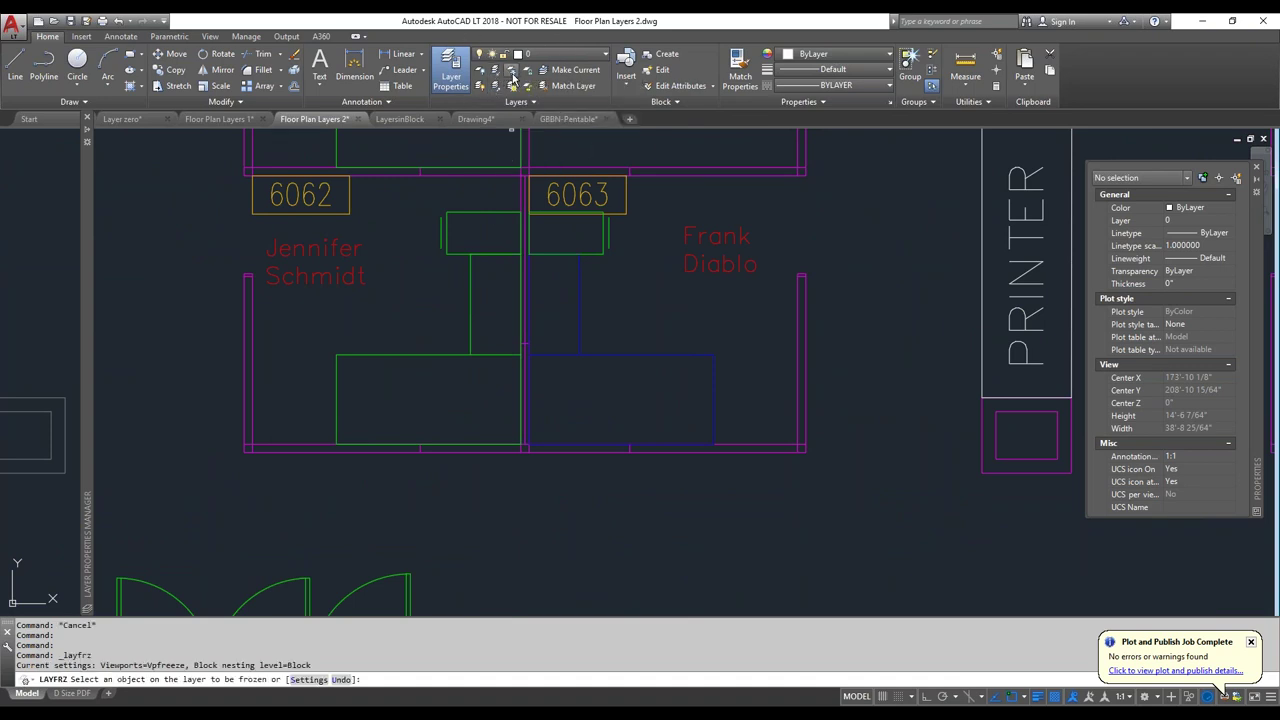
click(434, 358)
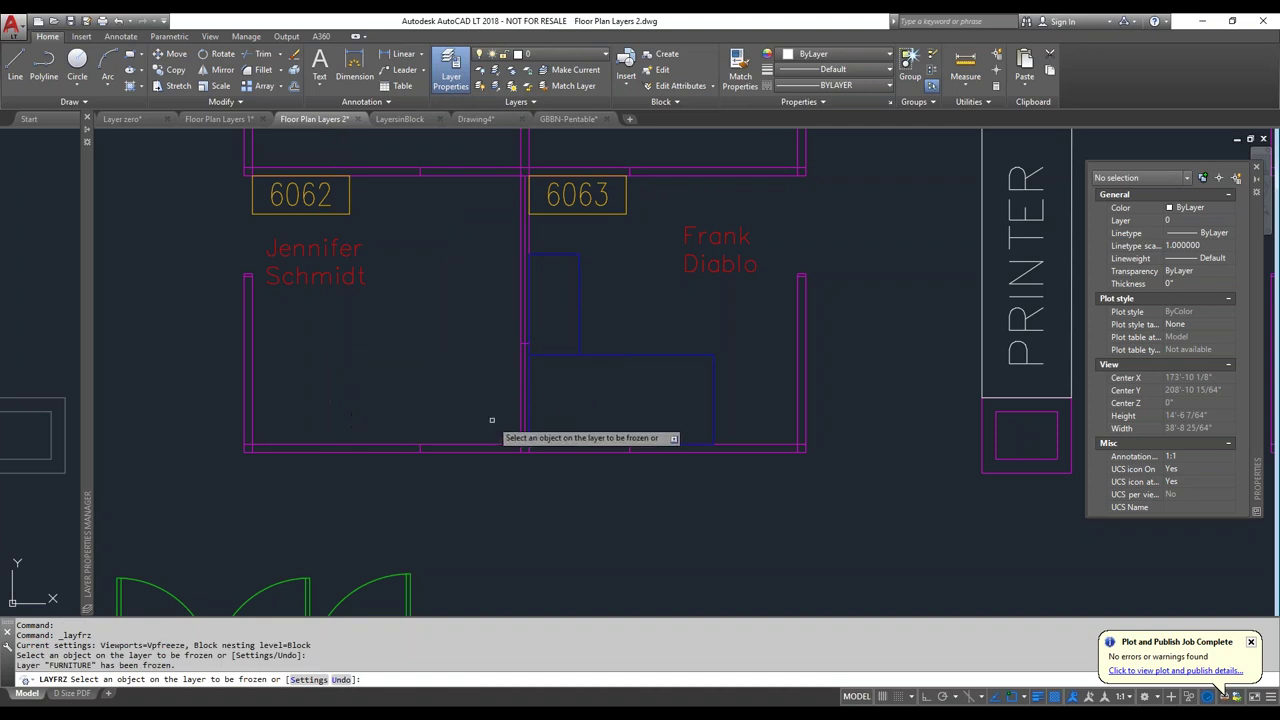
scroll(491, 420, down, 4)
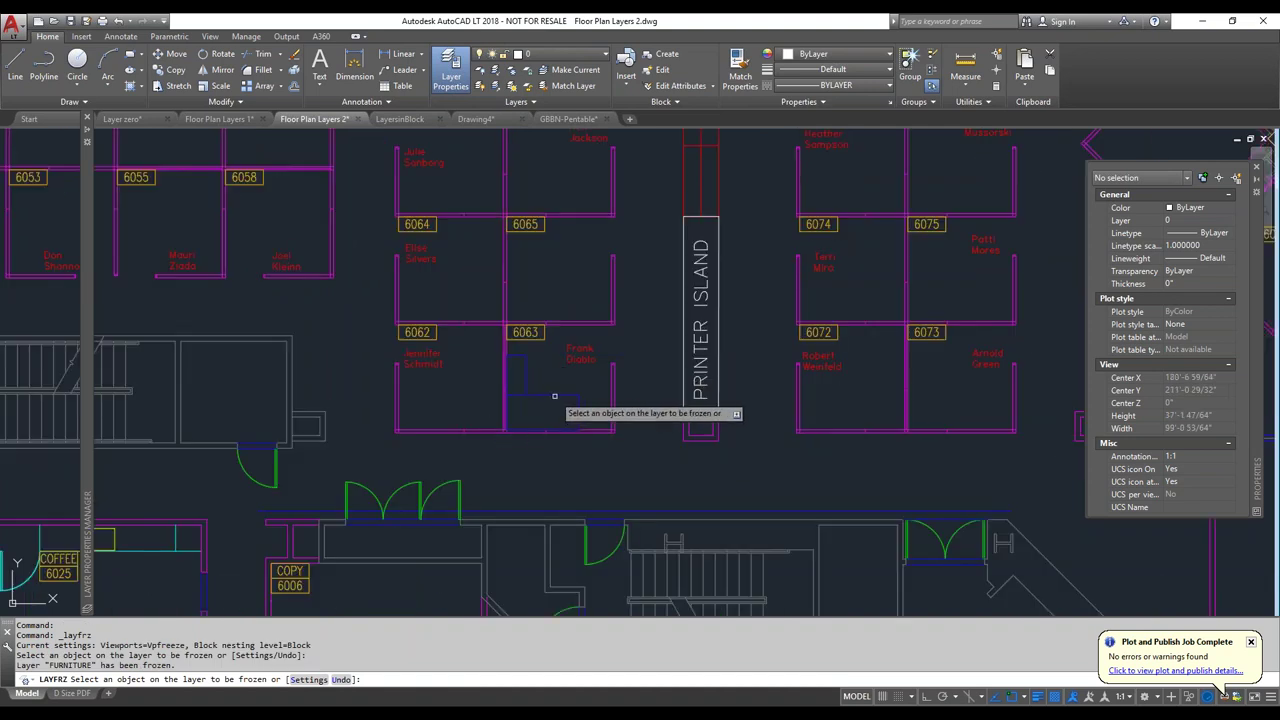
key(Escape)
Put the blue office 6063 desk back on FURNITURE and dismiss the frozen-layer warning
click(543, 391)
click(542, 381)
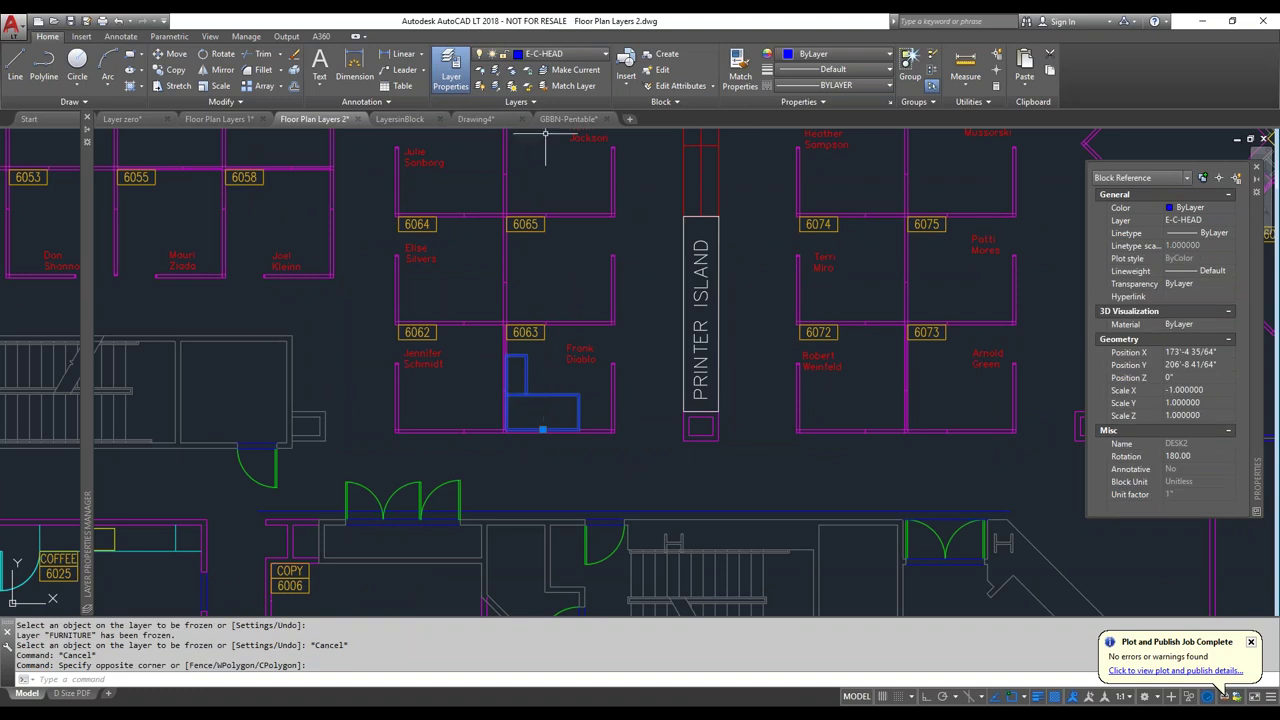
click(563, 54)
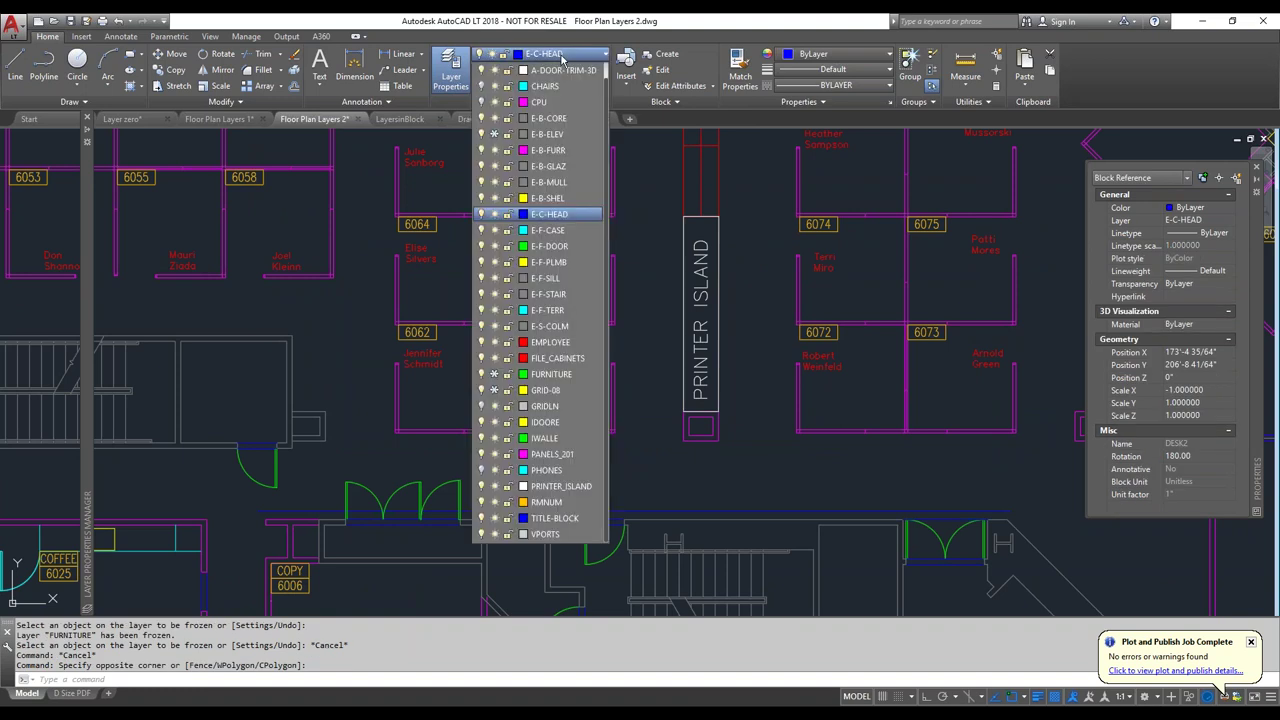
click(550, 375)
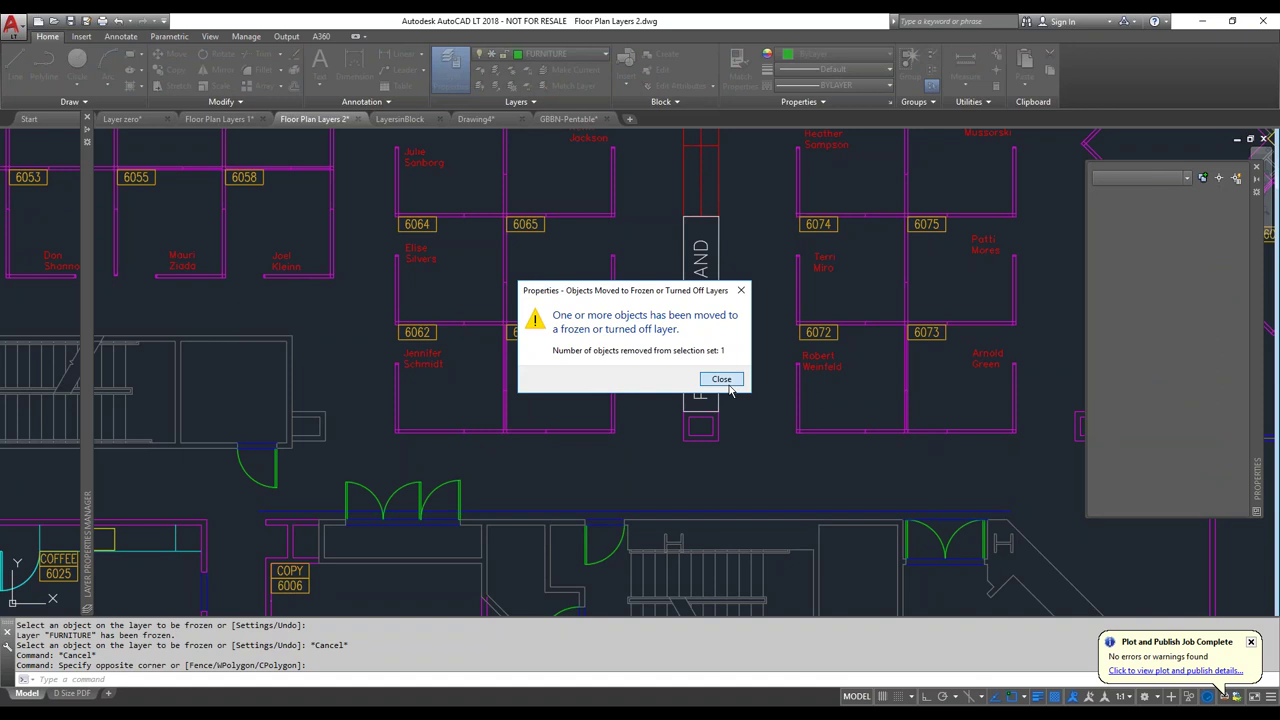
click(722, 379)
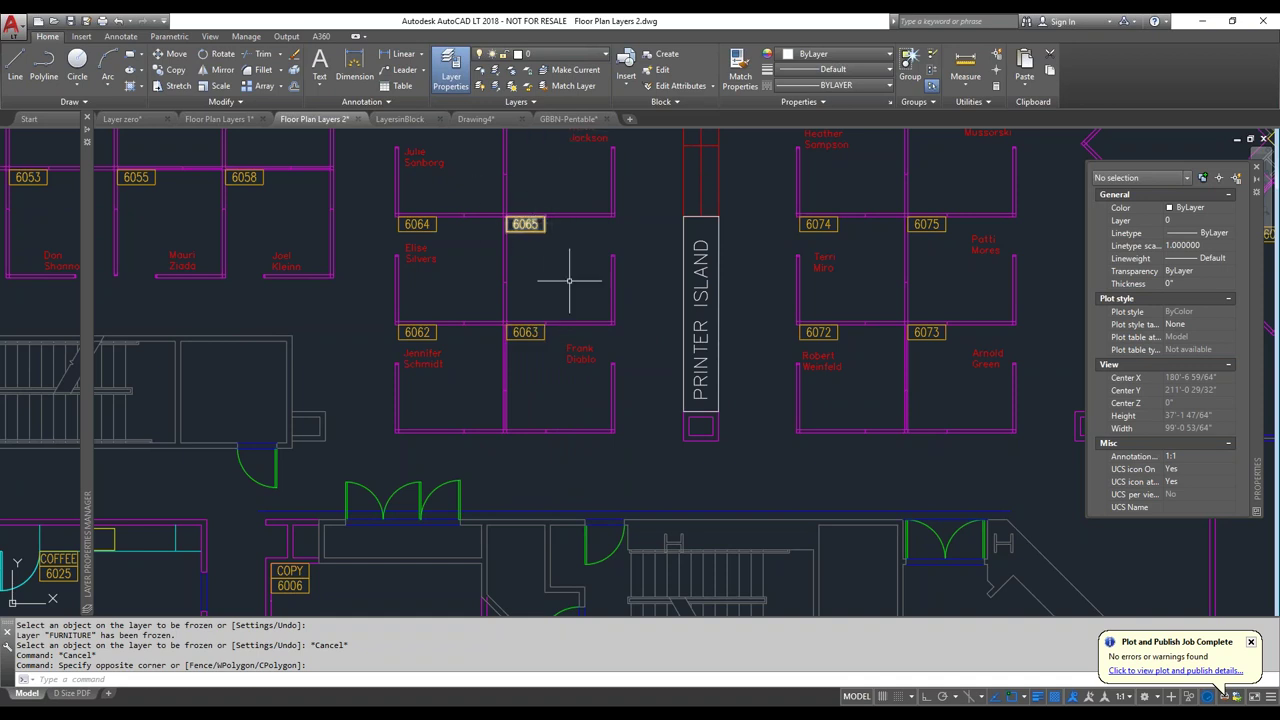
scroll(574, 362, down, 6)
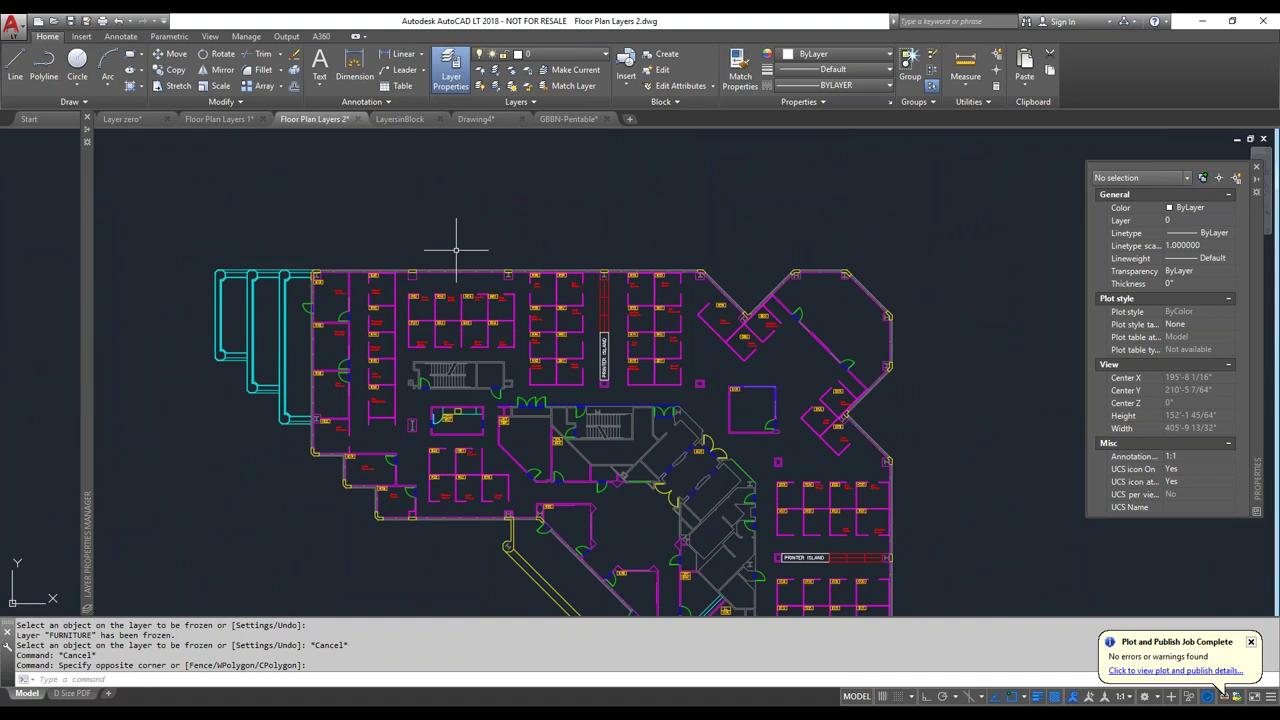
scroll(571, 366, up, 10)
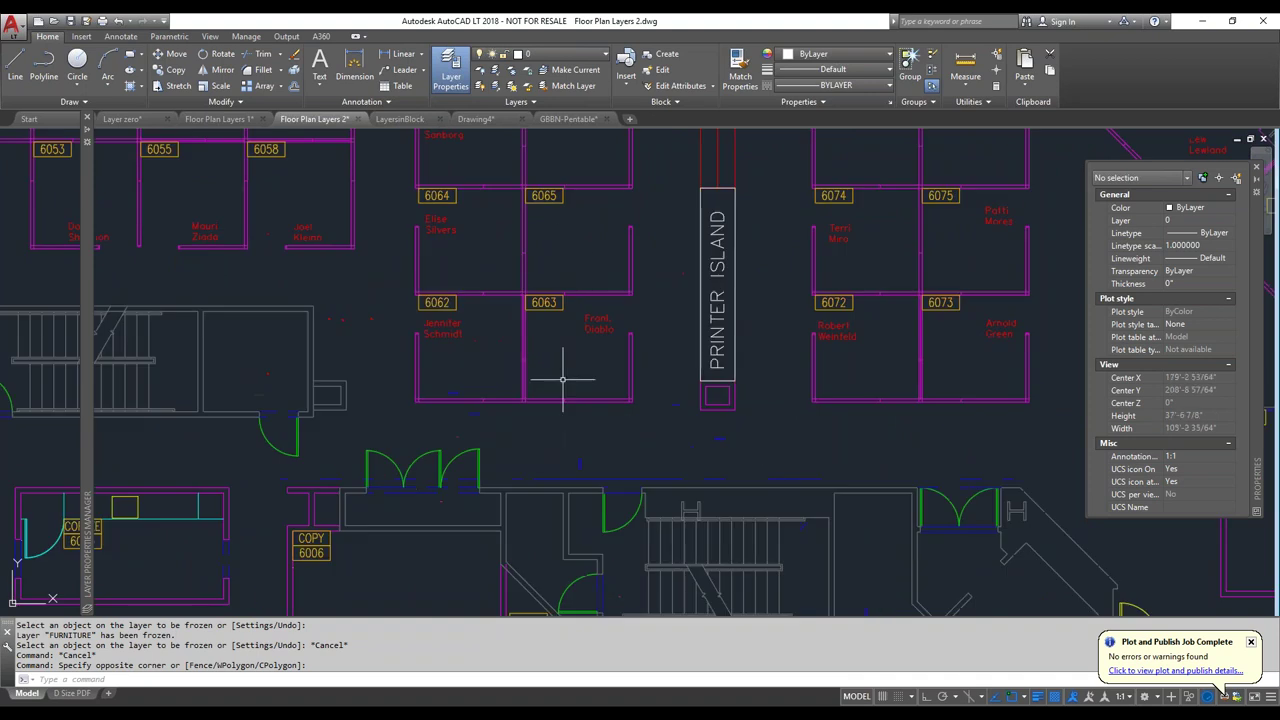
click(618, 333)
click(529, 271)
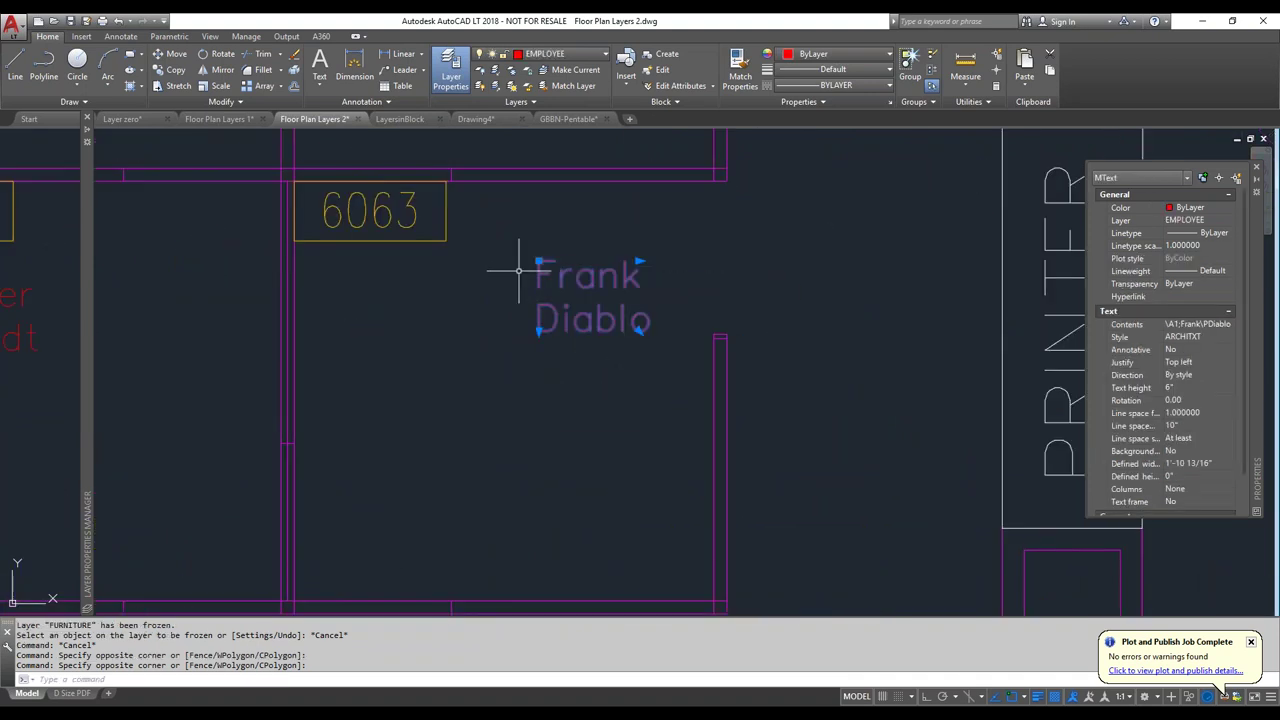
click(557, 58)
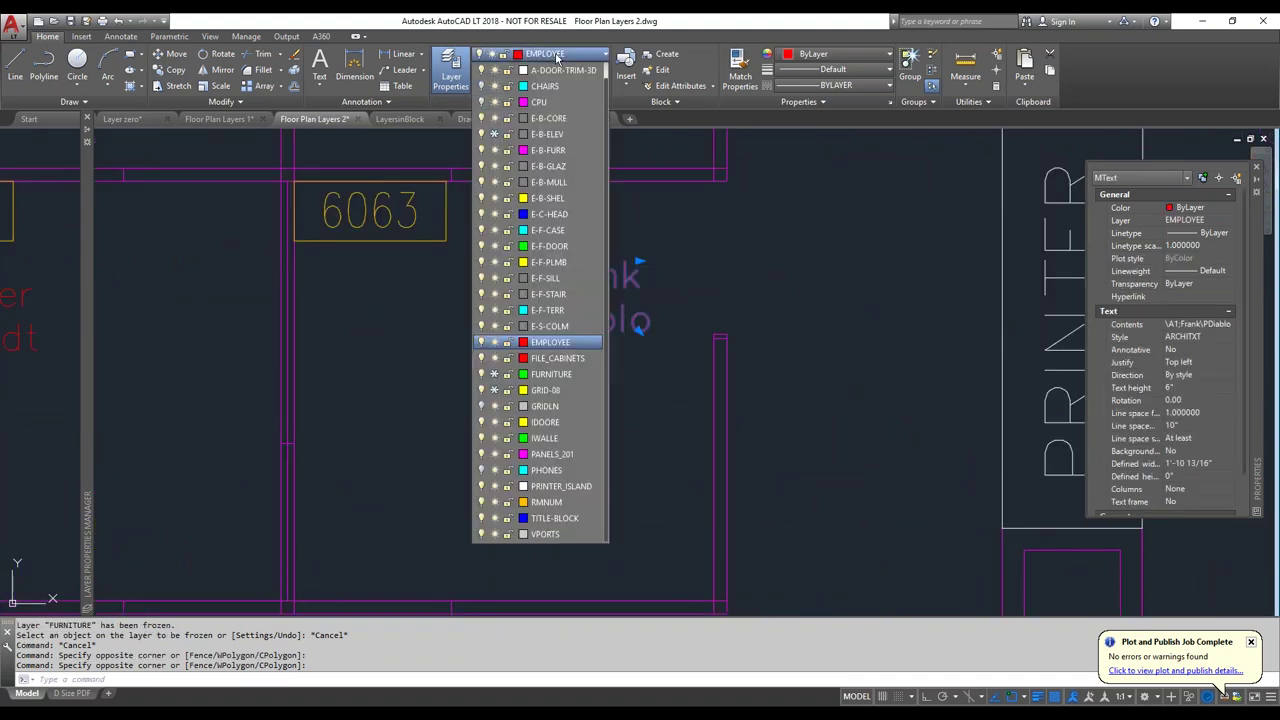
click(541, 343)
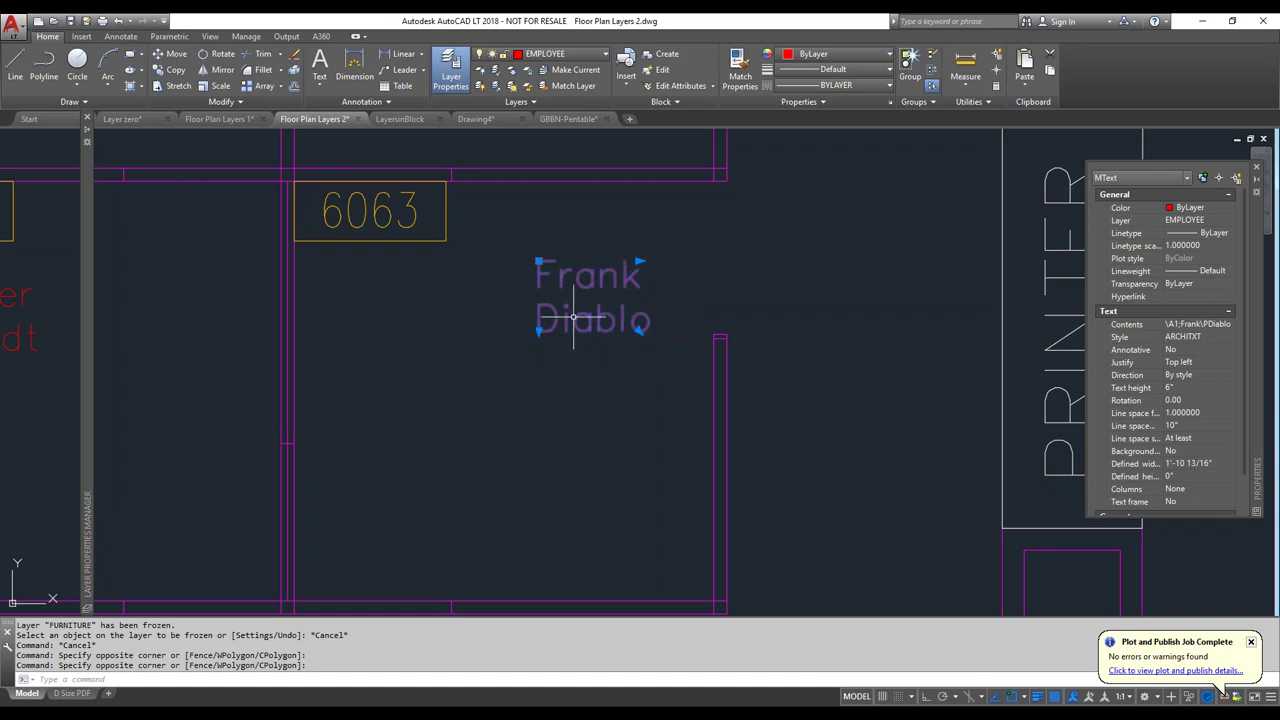
Colour the Frank Diablo label green, replacing an accidental red, and deselect it
click(833, 55)
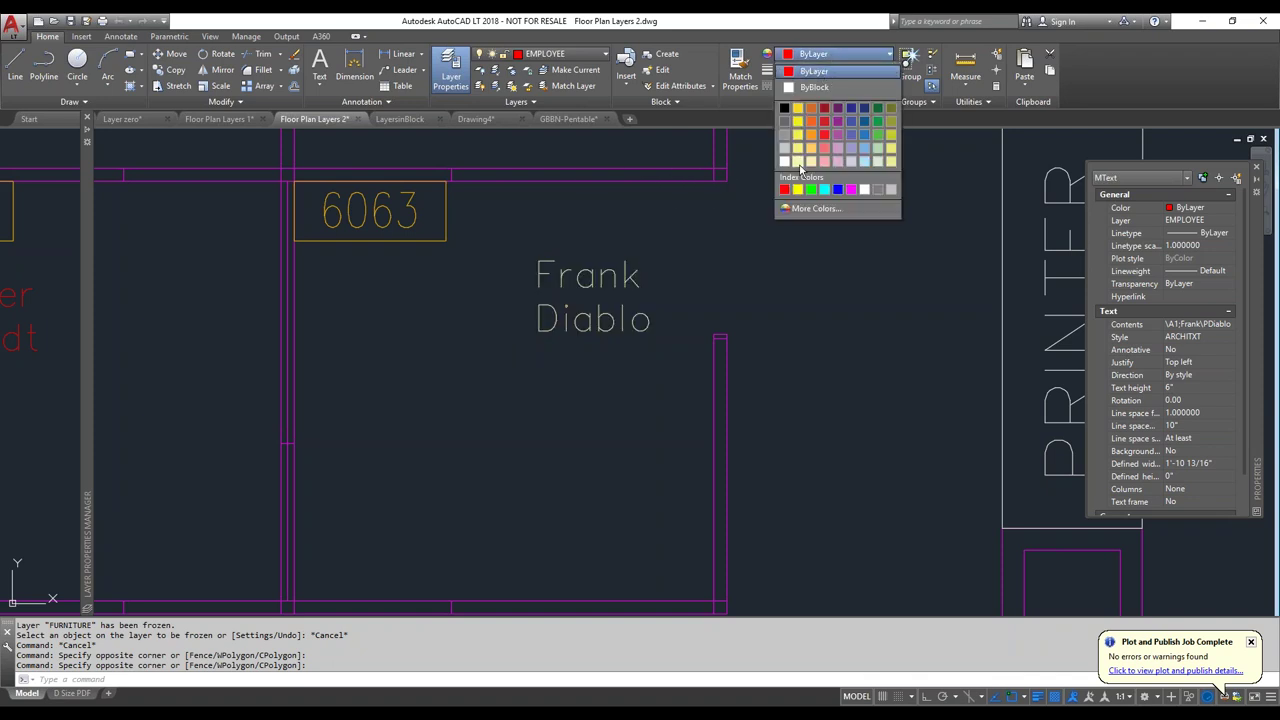
click(824, 134)
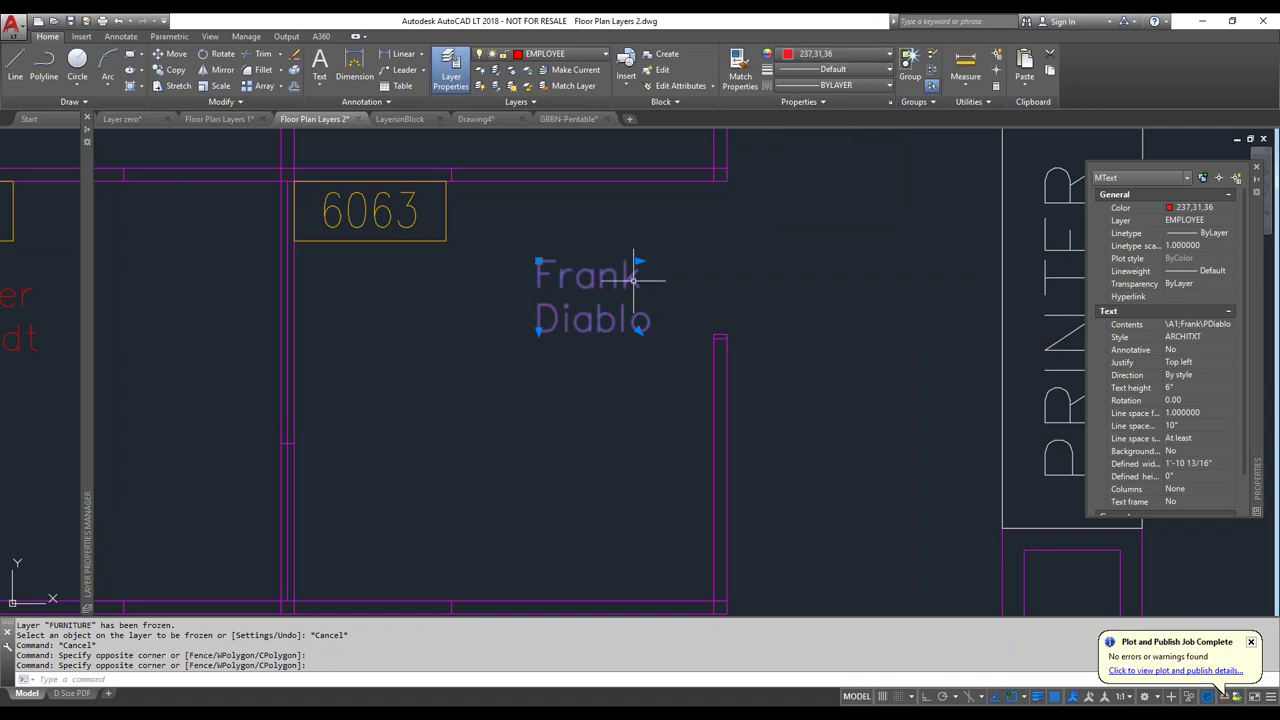
key(Escape)
click(591, 349)
click(729, 134)
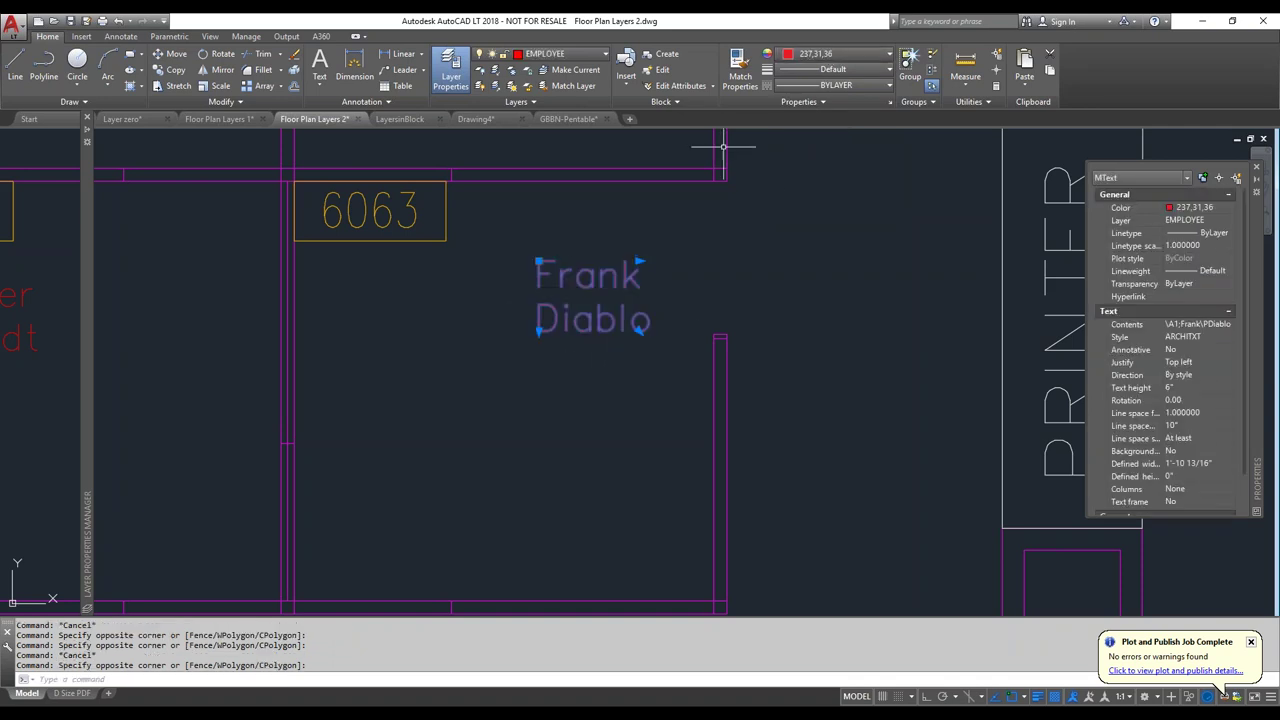
click(791, 58)
click(809, 195)
key(Escape)
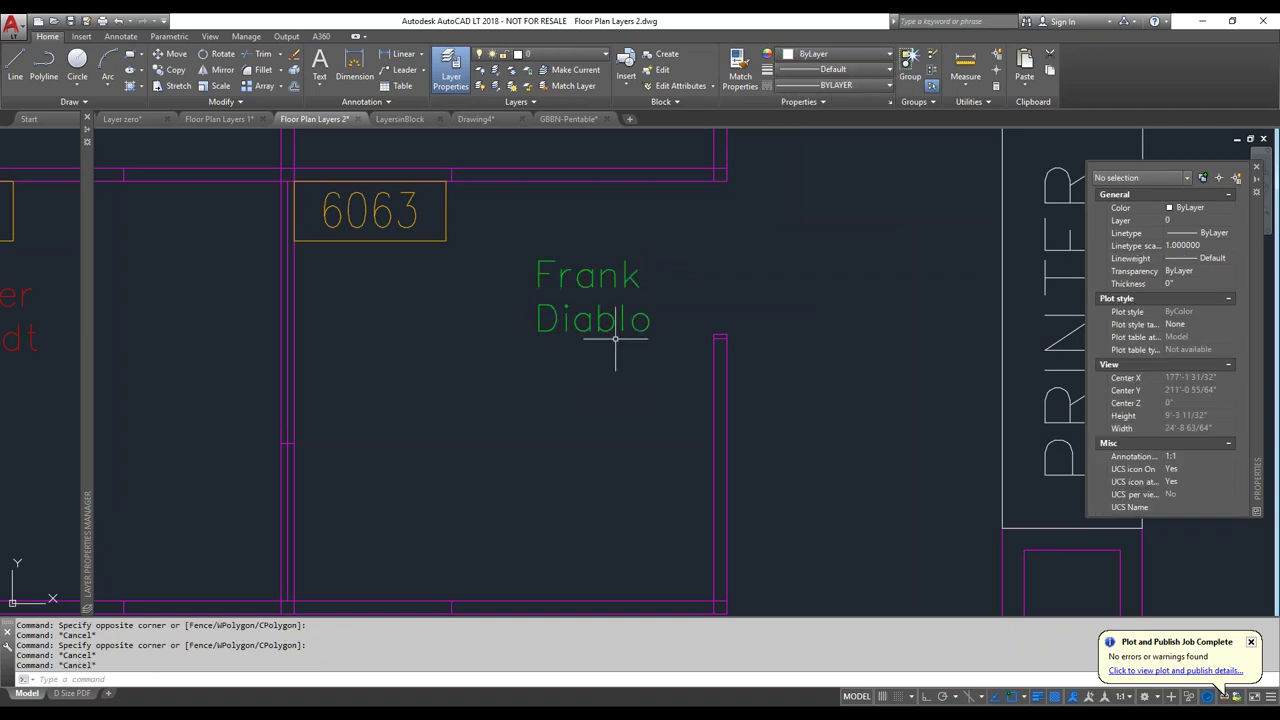
key(Escape)
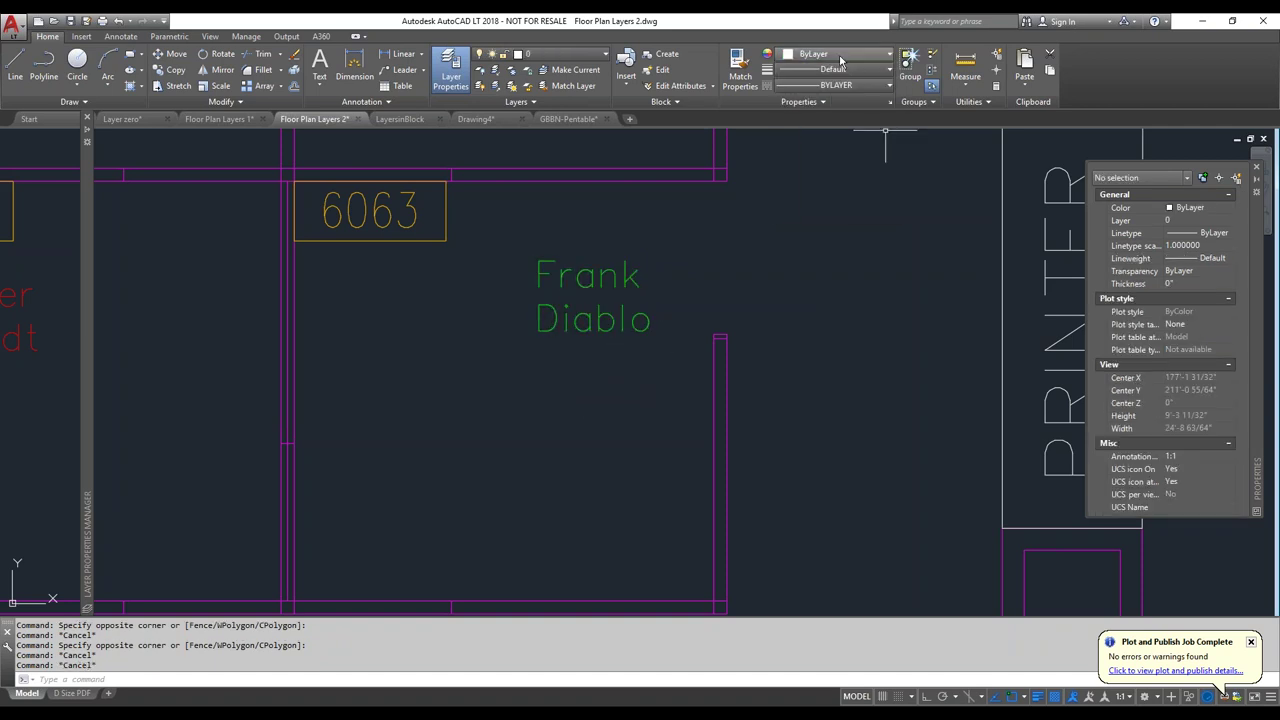
Set the current lineweight for new objects to 0.90 mm
click(840, 62)
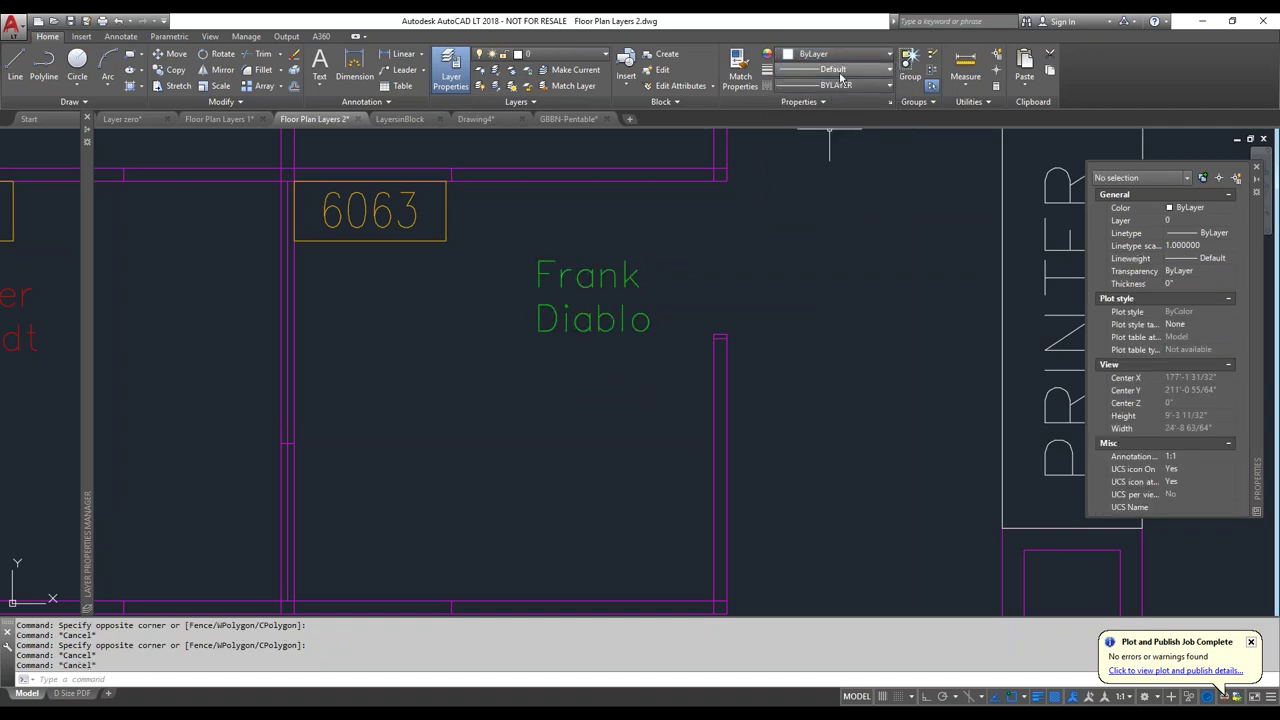
click(840, 72)
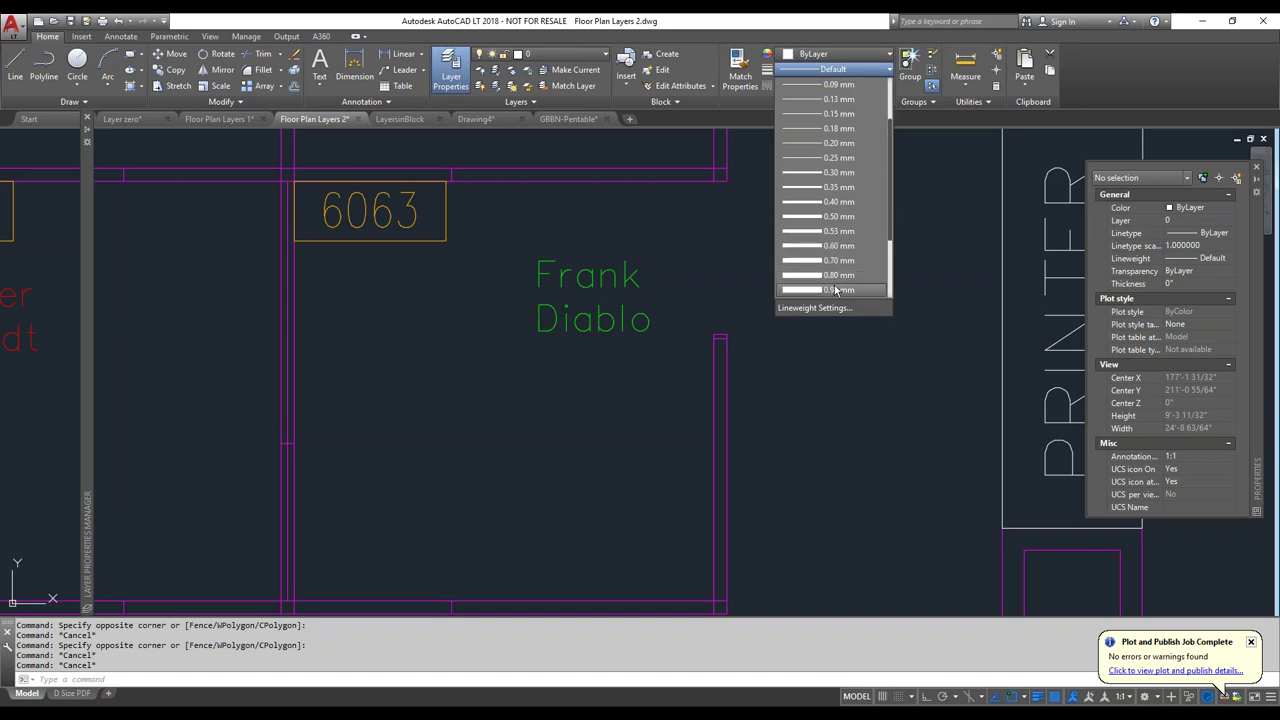
click(836, 290)
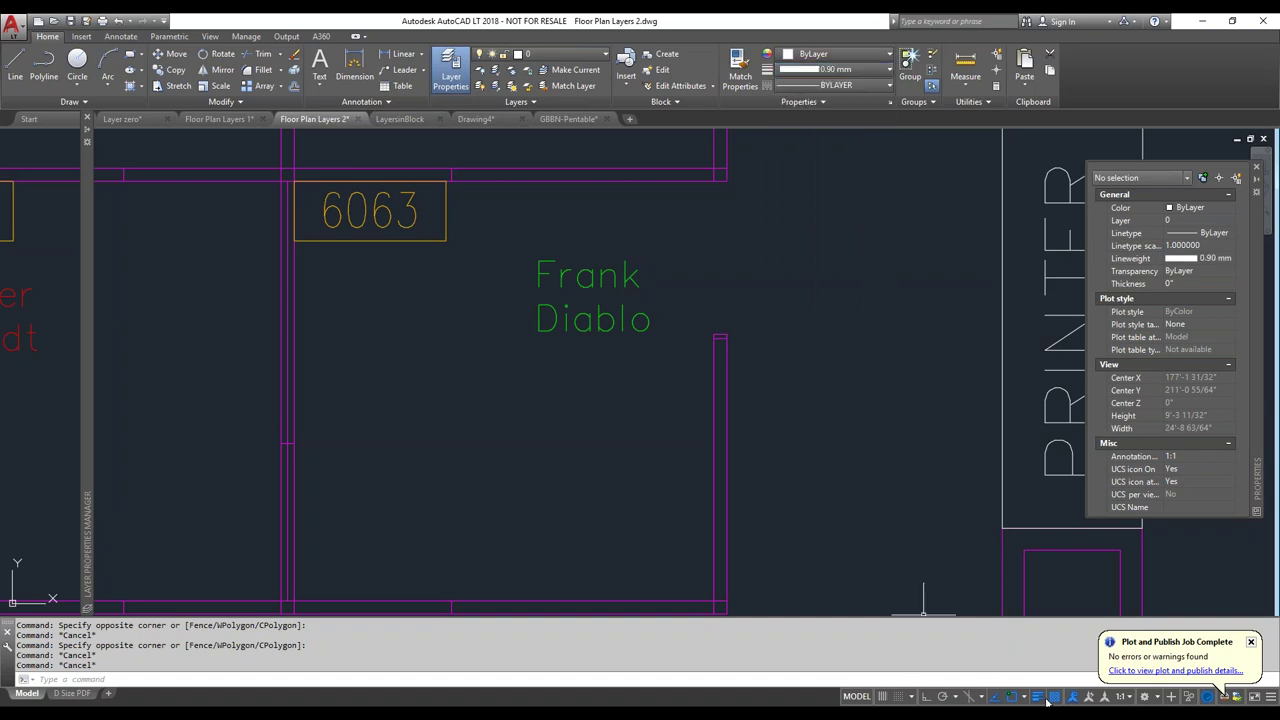
click(724, 362)
Give the wall panel below the label a 0.90 mm lineweight, keeping the current colour ByLayer
click(709, 288)
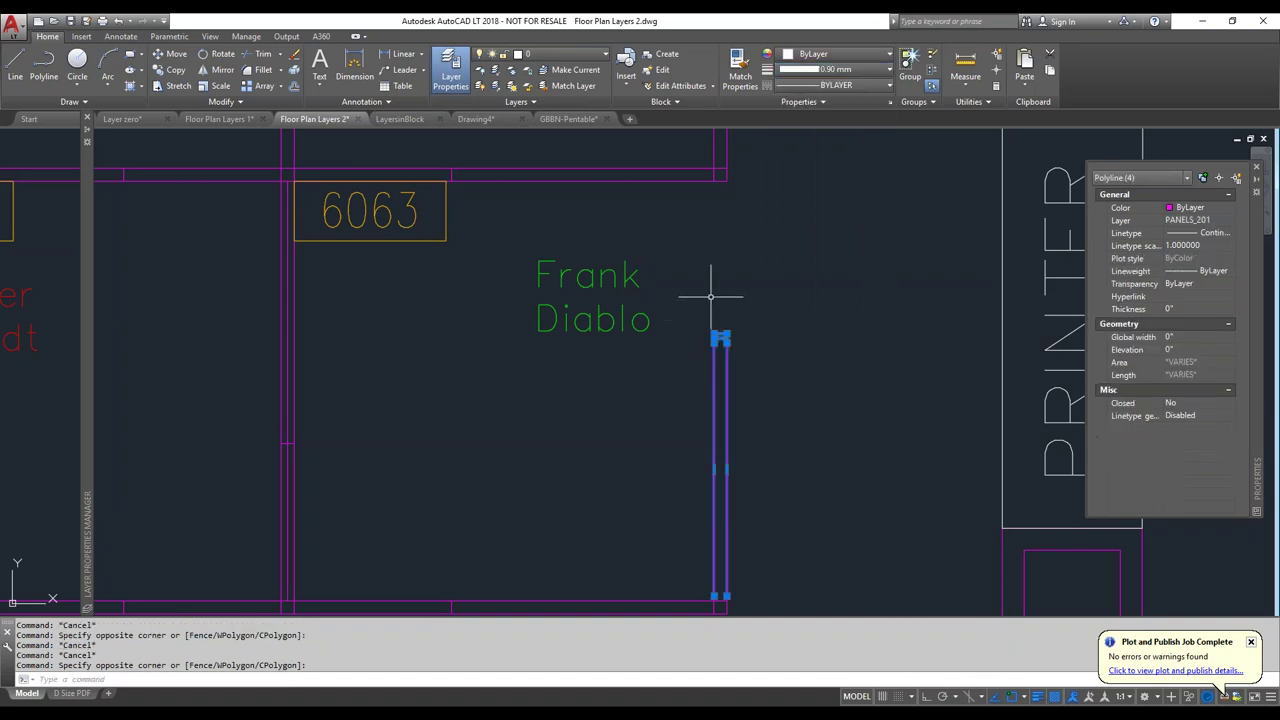
click(808, 77)
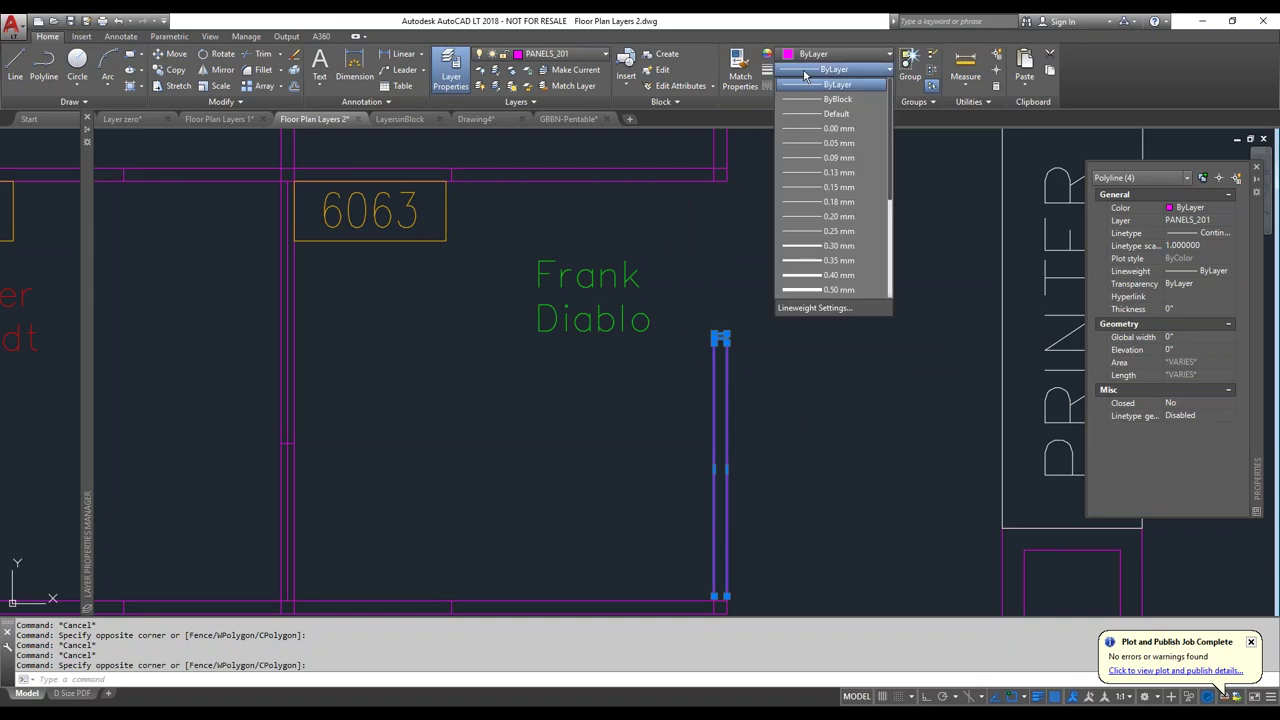
scroll(813, 270, down, 2)
click(814, 290)
key(Escape)
key(Escape)
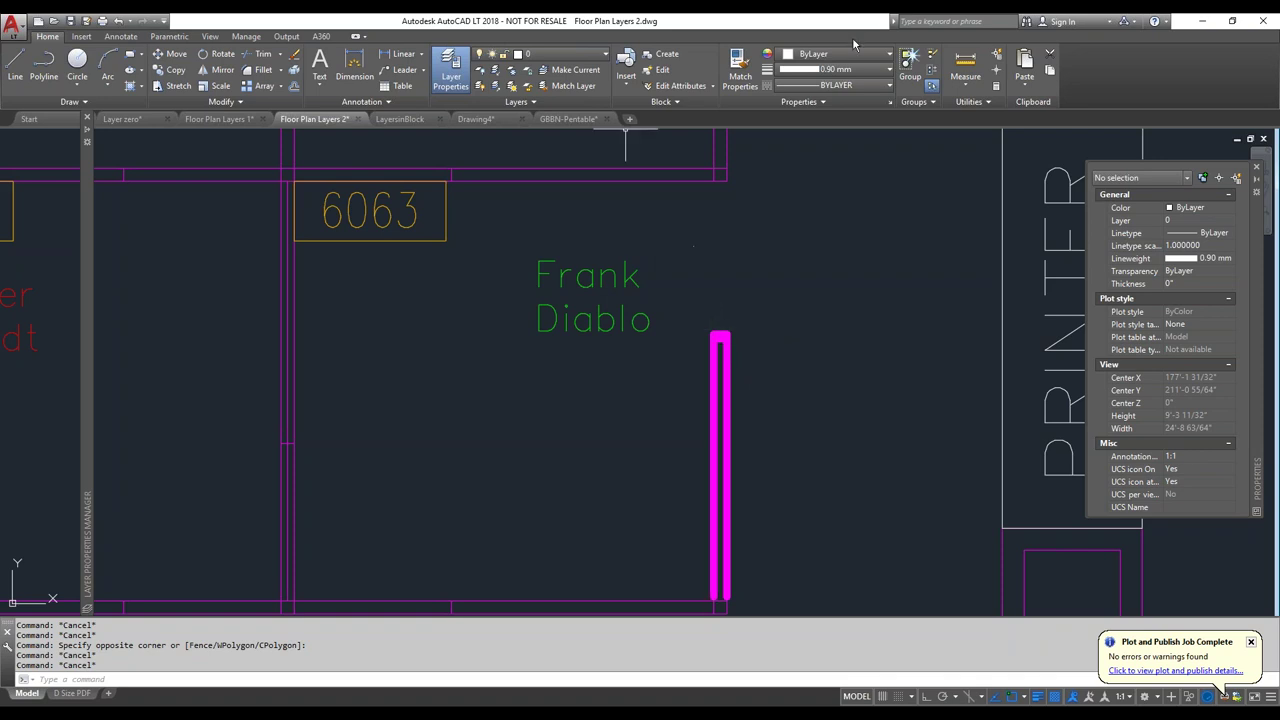
click(800, 54)
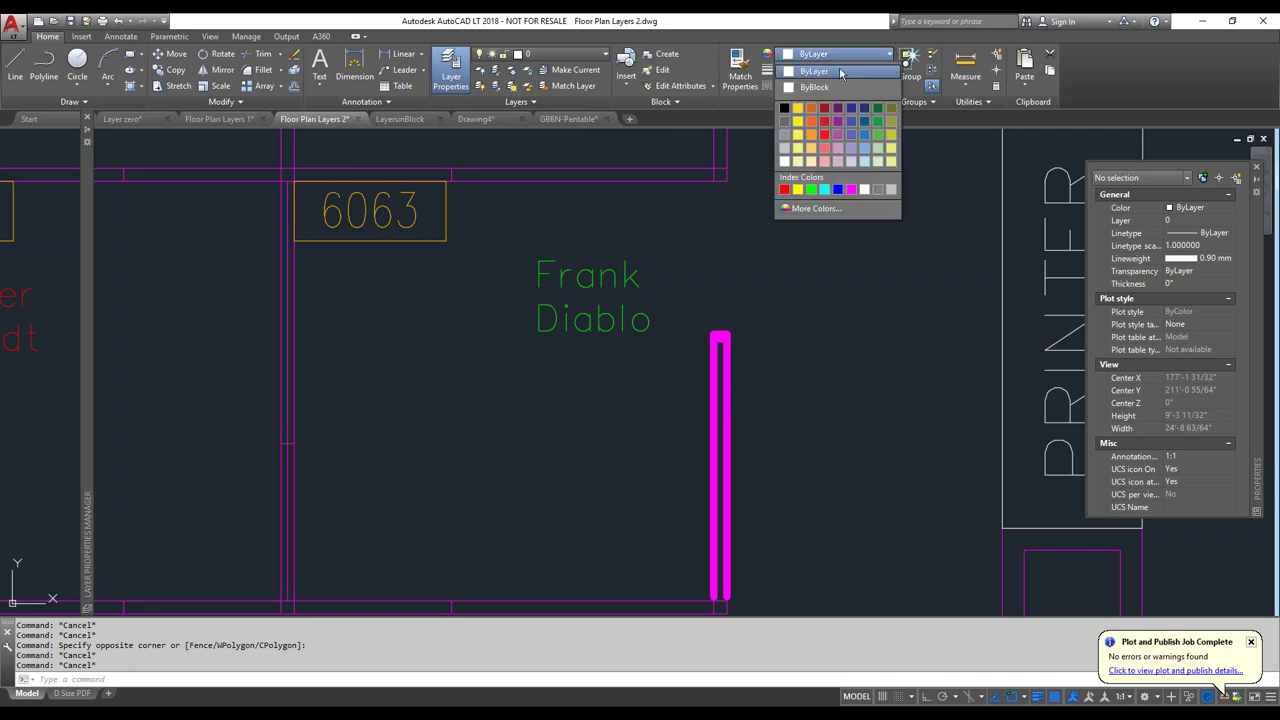
click(839, 335)
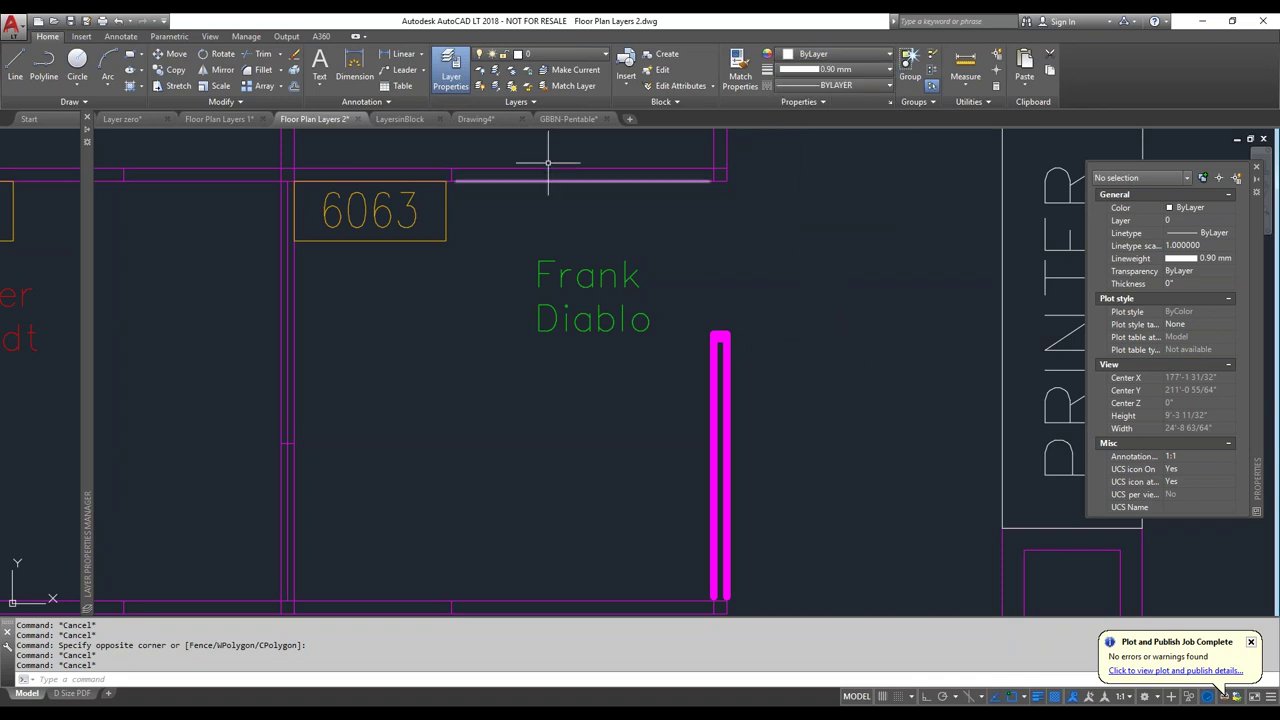
Switch to the LayersinBlock drawing and select the Layer 0 phone block
click(421, 121)
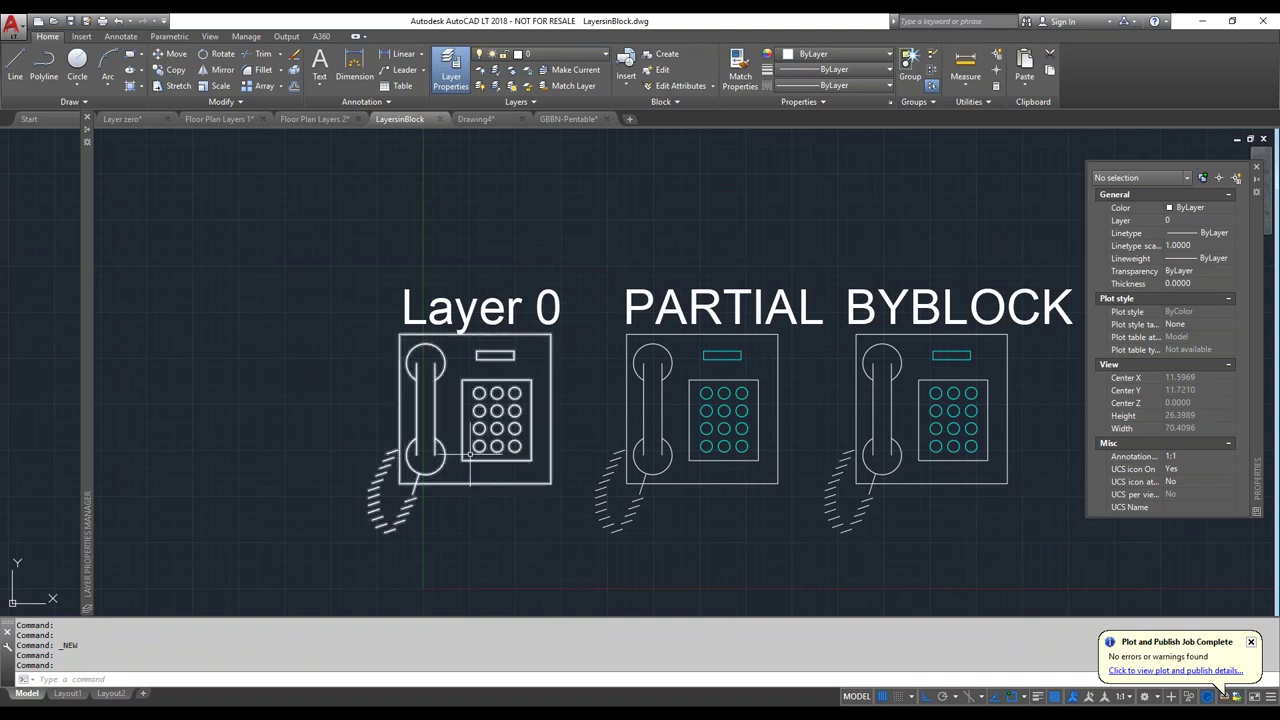
scroll(356, 406, down, 2)
scroll(466, 423, up, 4)
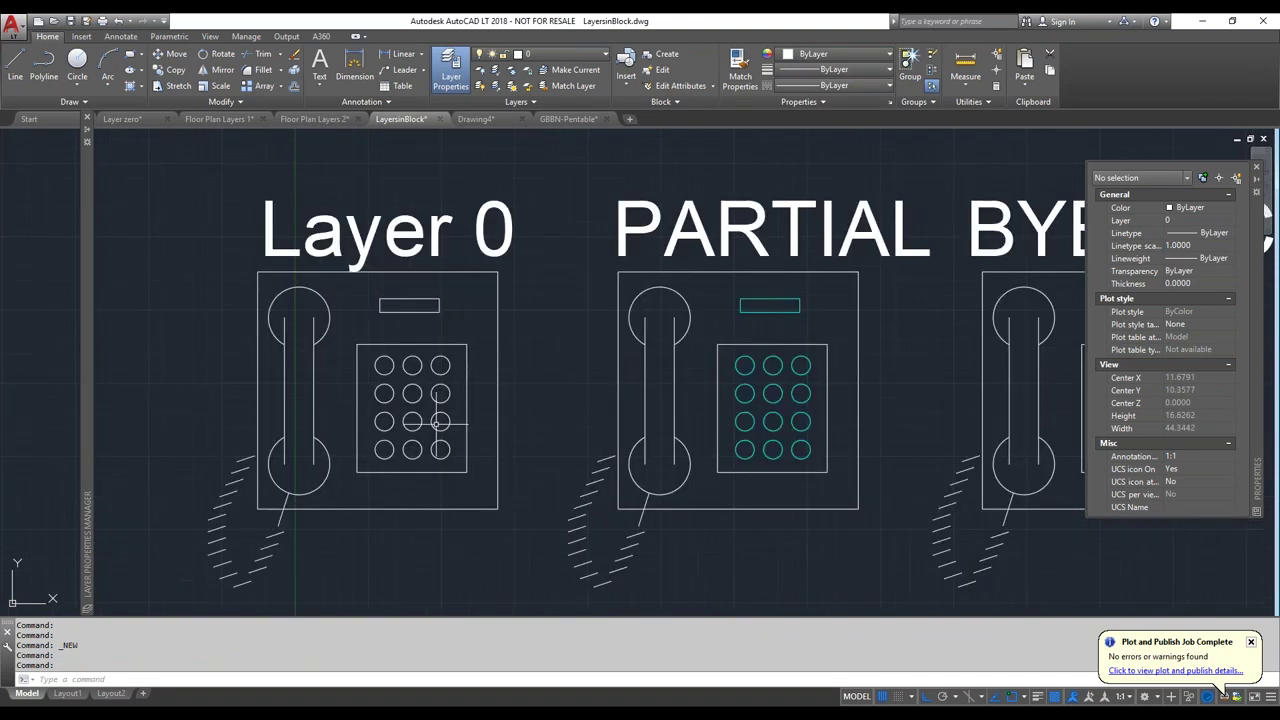
scroll(466, 423, down, 2)
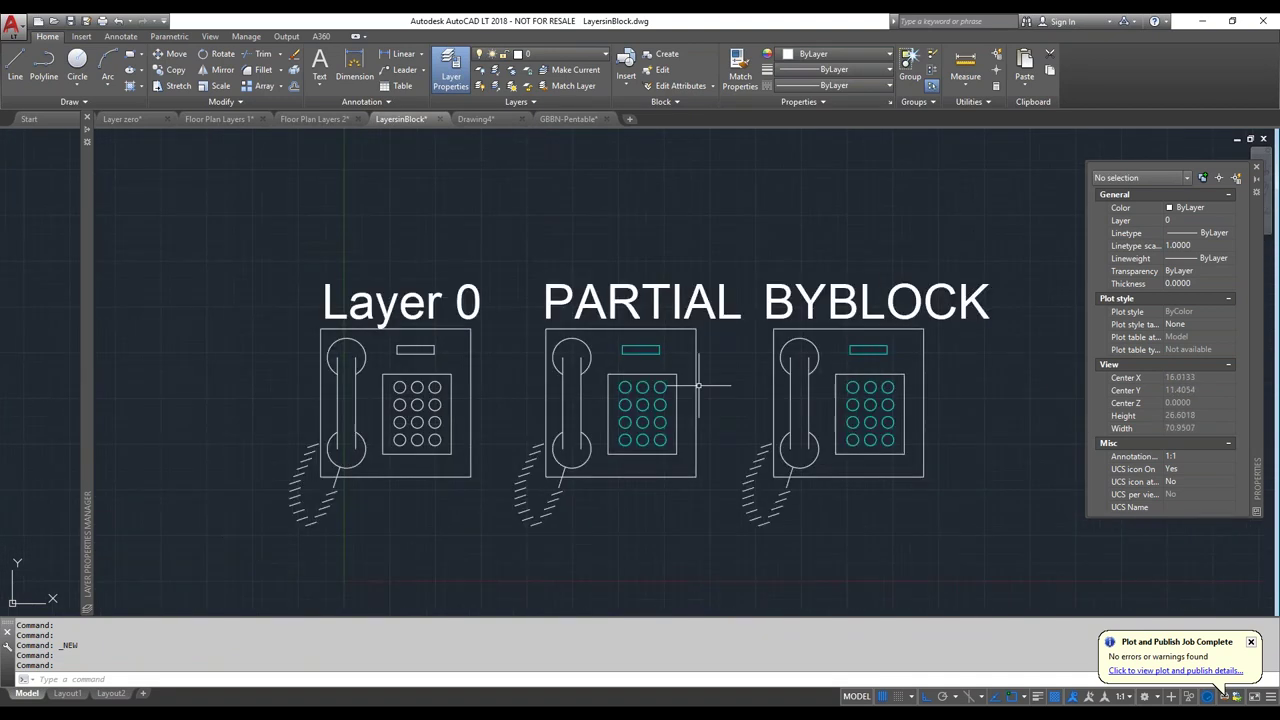
click(321, 433)
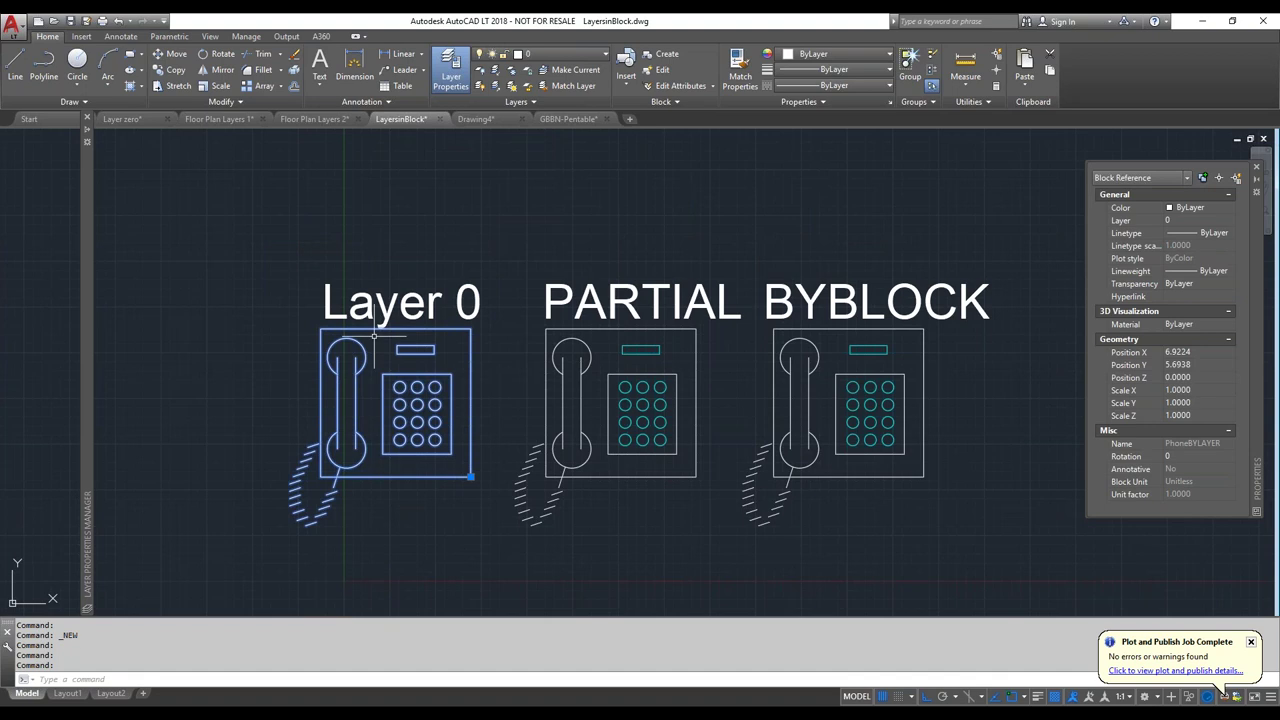
mouse_move(443, 453)
right_click(432, 440)
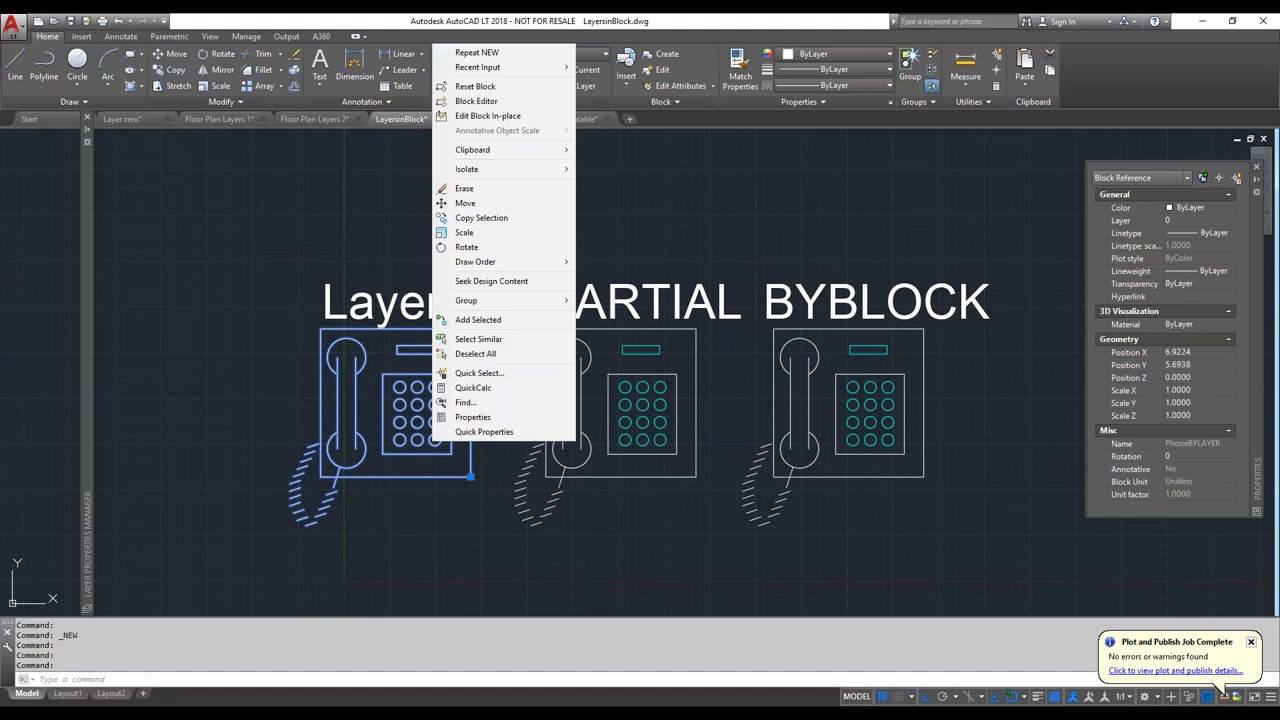
click(418, 476)
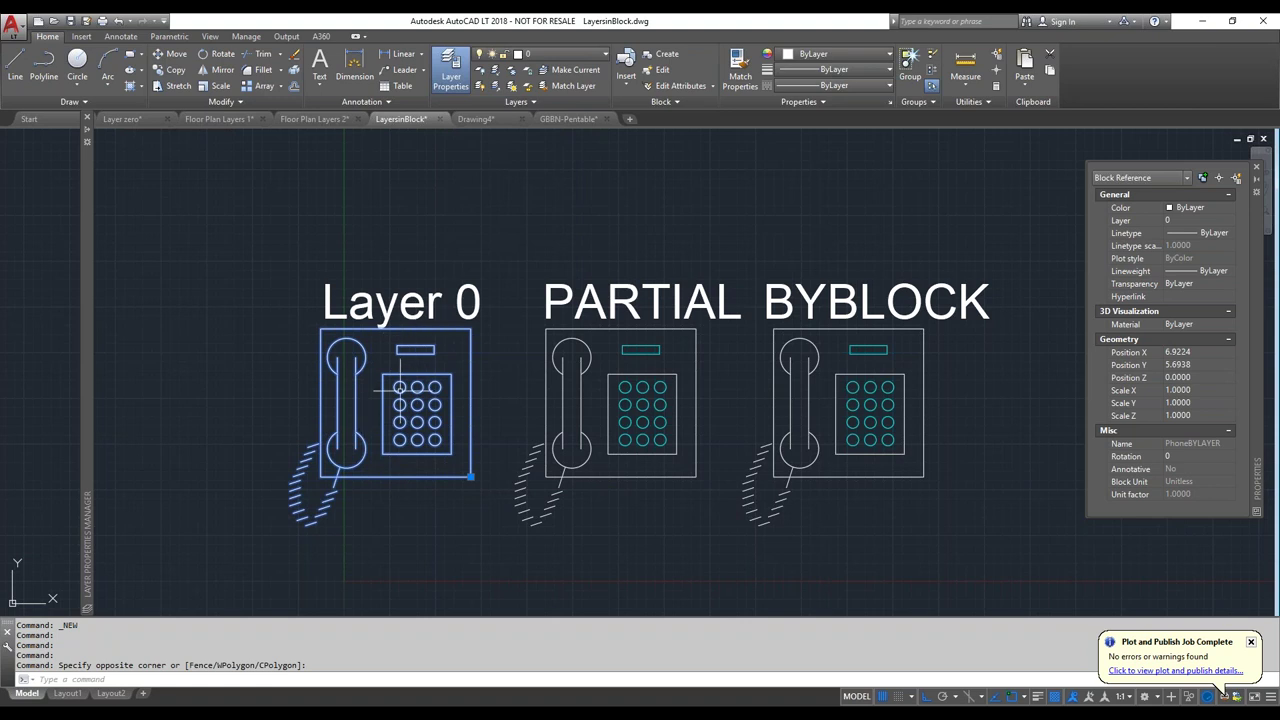
Move the Layer 0 phone block onto Layer2, correcting an initial Layer1 pick
click(556, 52)
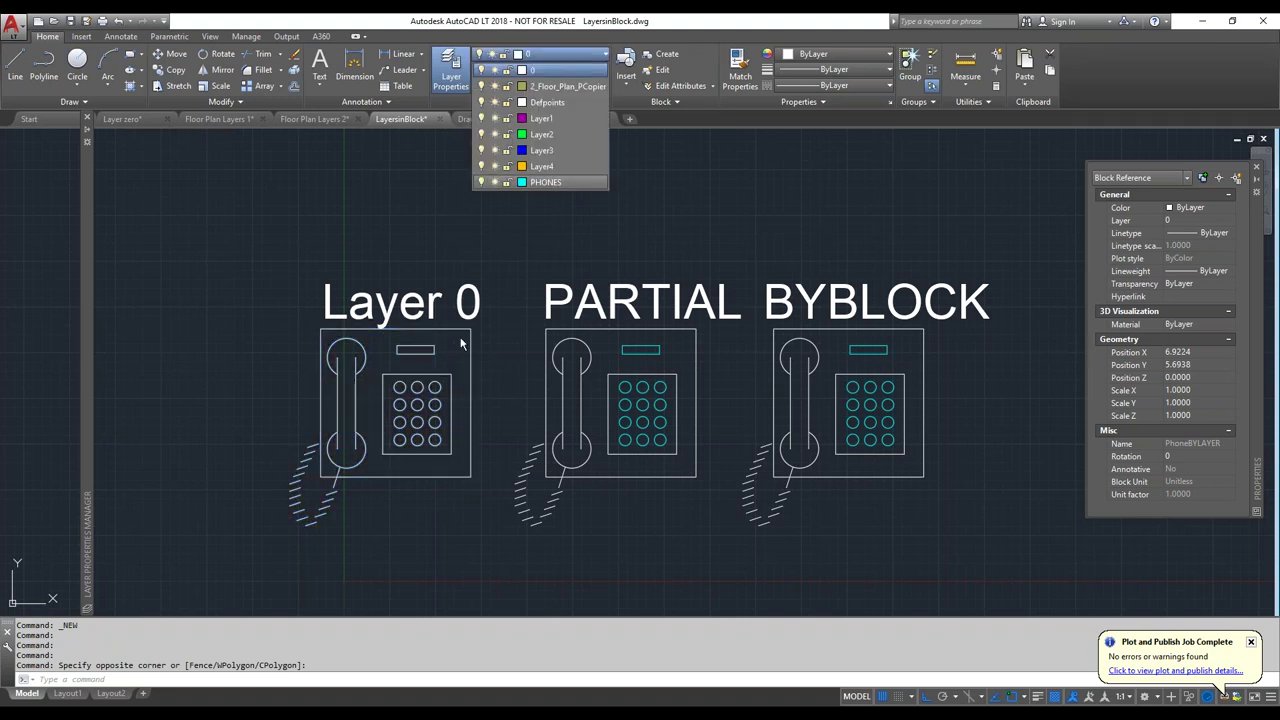
click(540, 118)
click(556, 53)
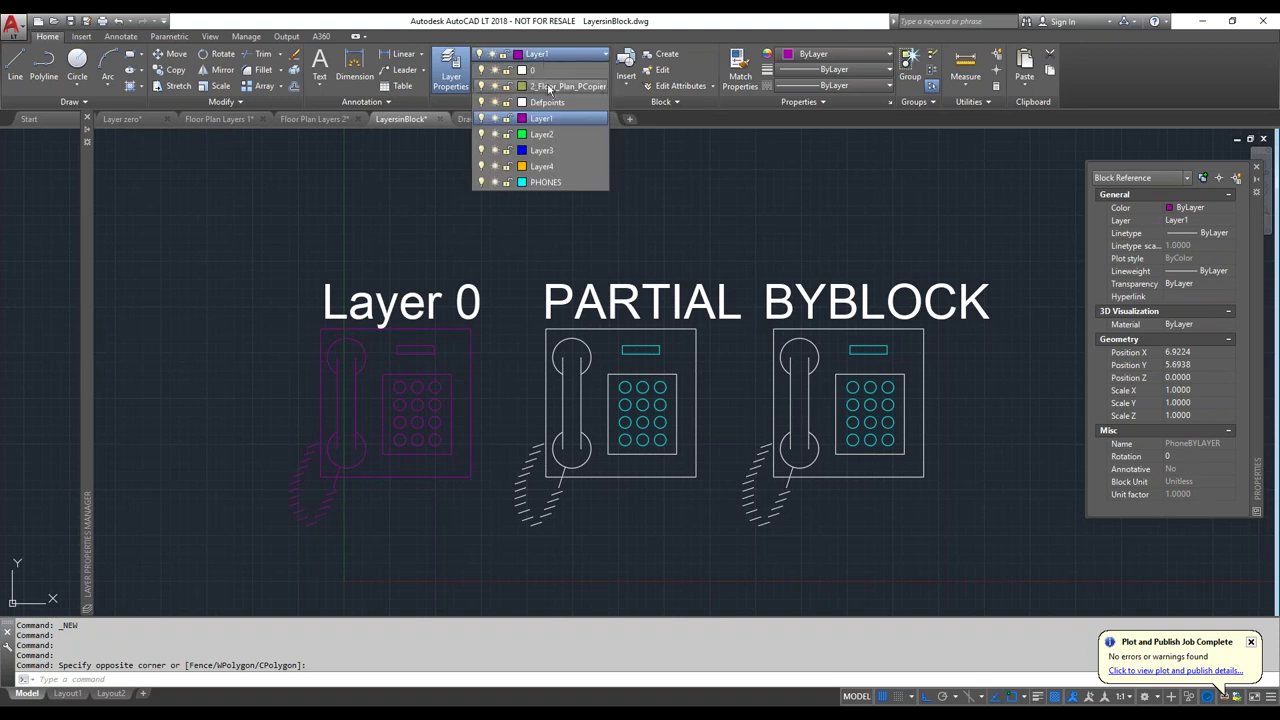
click(546, 136)
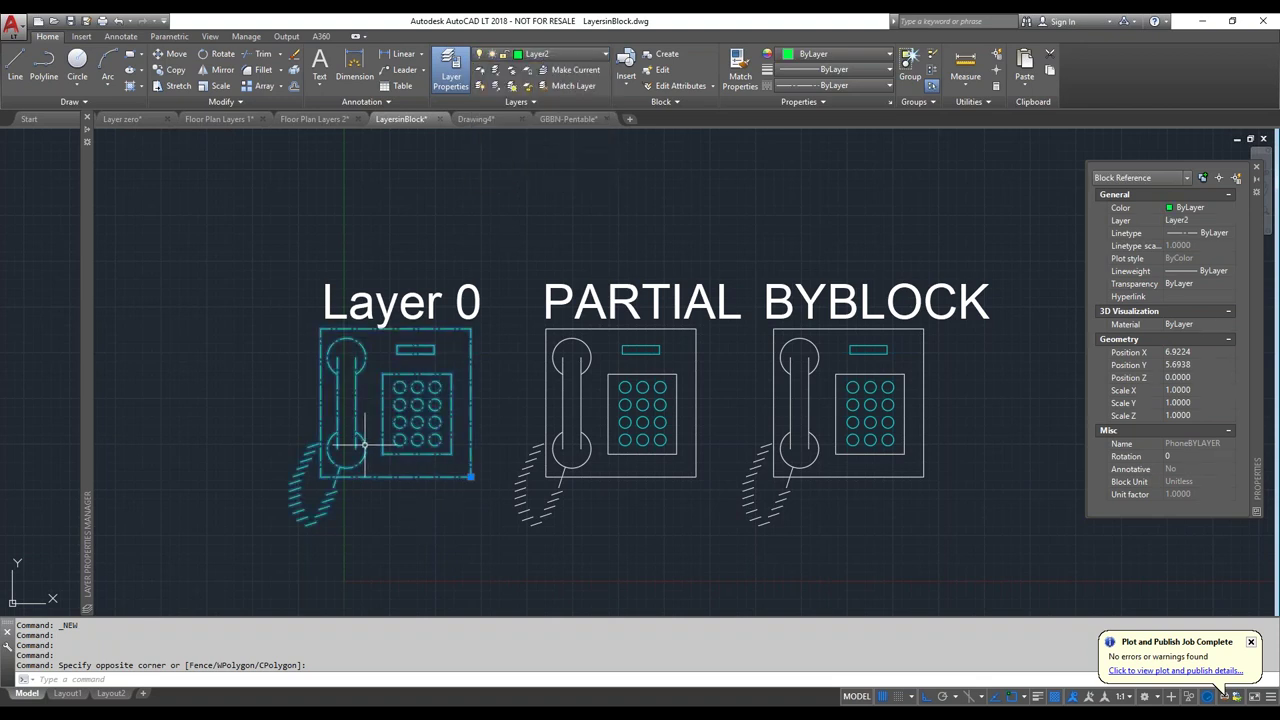
scroll(365, 445, up, 4)
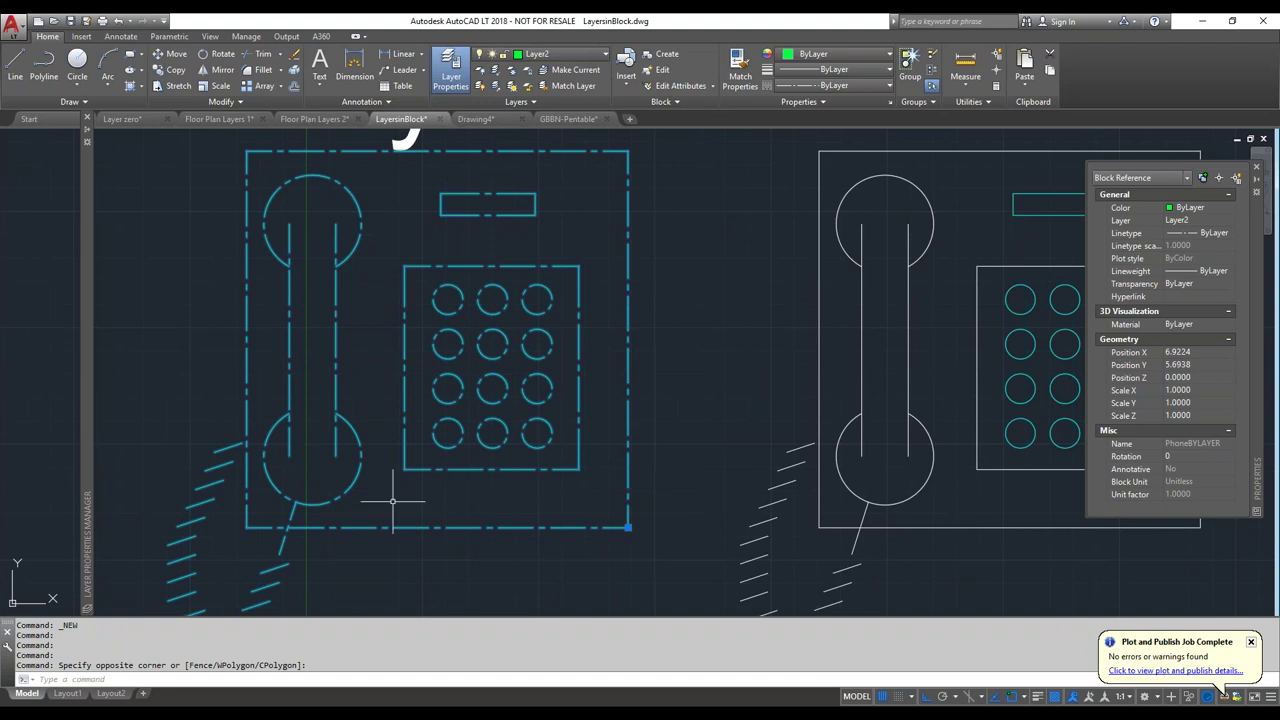
click(570, 56)
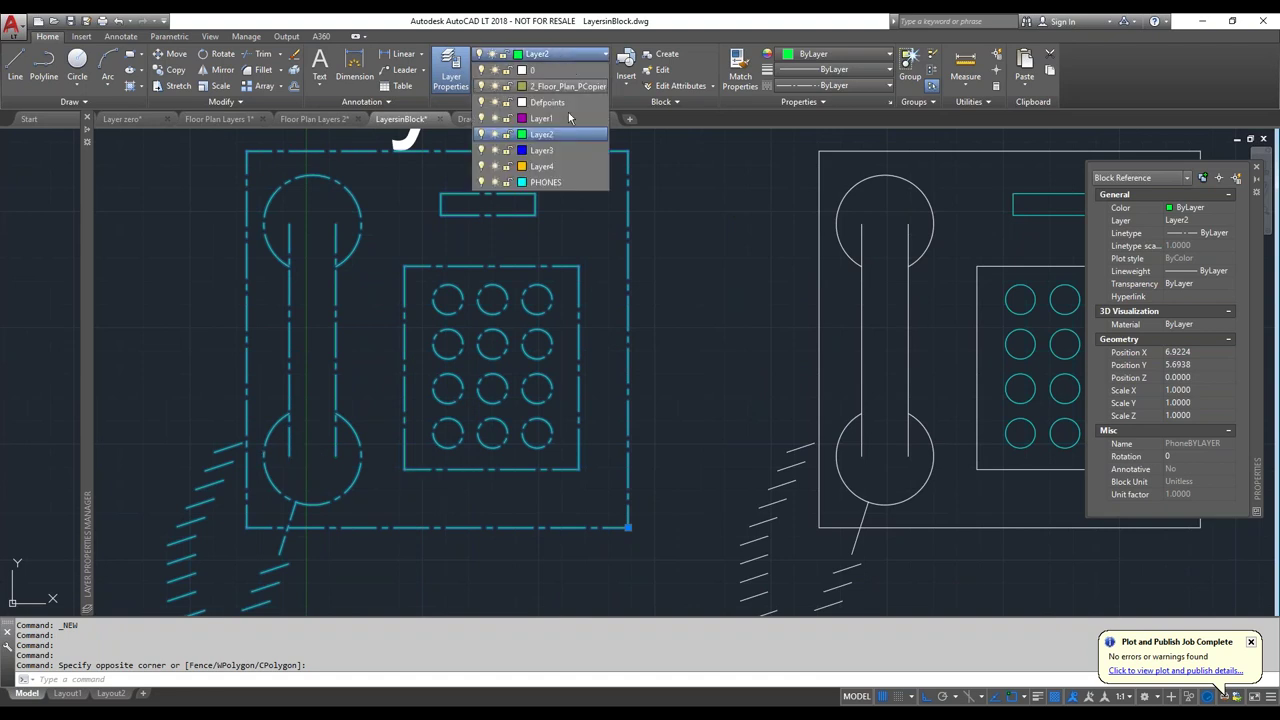
key(Escape)
key(Escape)
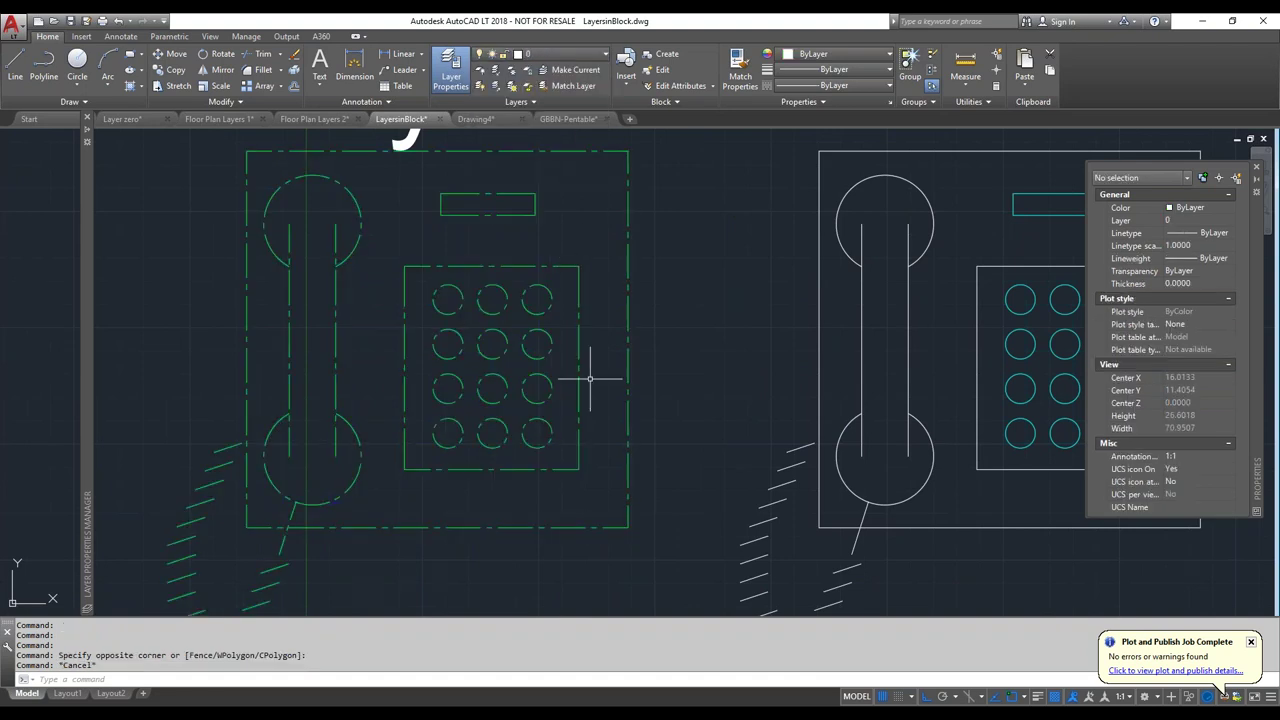
Reselect the Layer 0 phone block to check it, then select the PARTIAL phone block
click(590, 381)
click(568, 357)
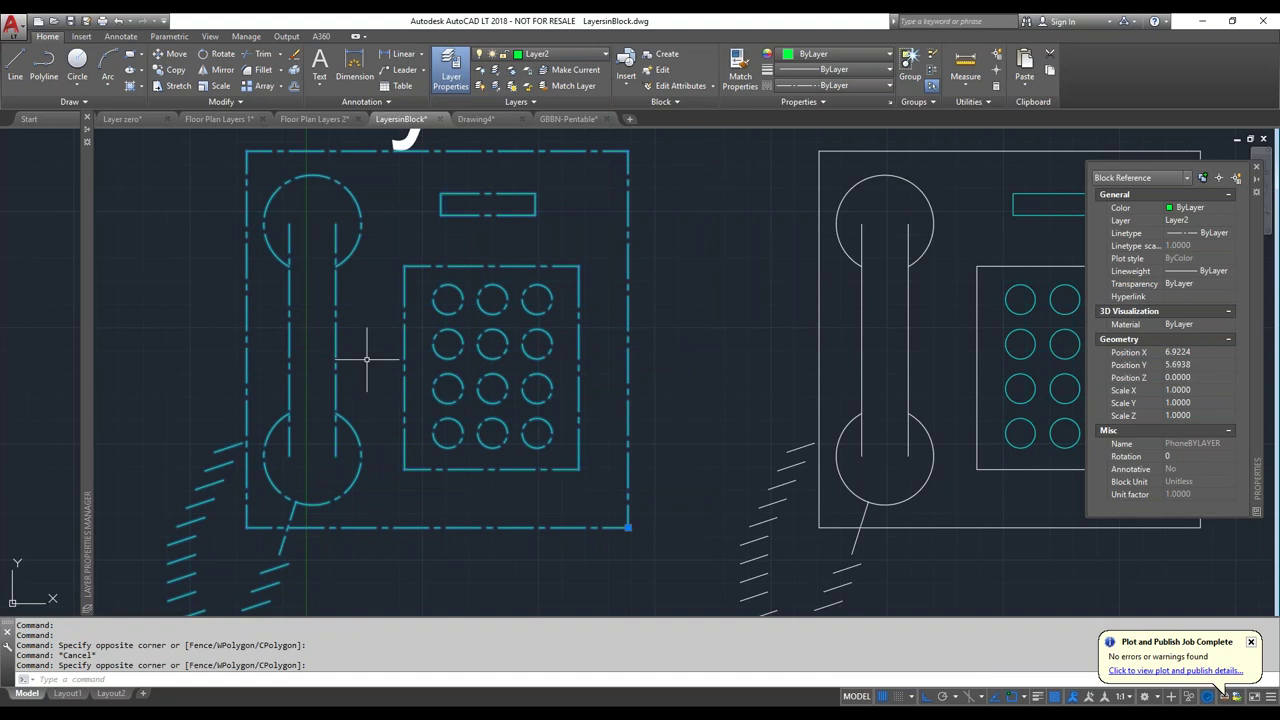
scroll(252, 424, down, 2)
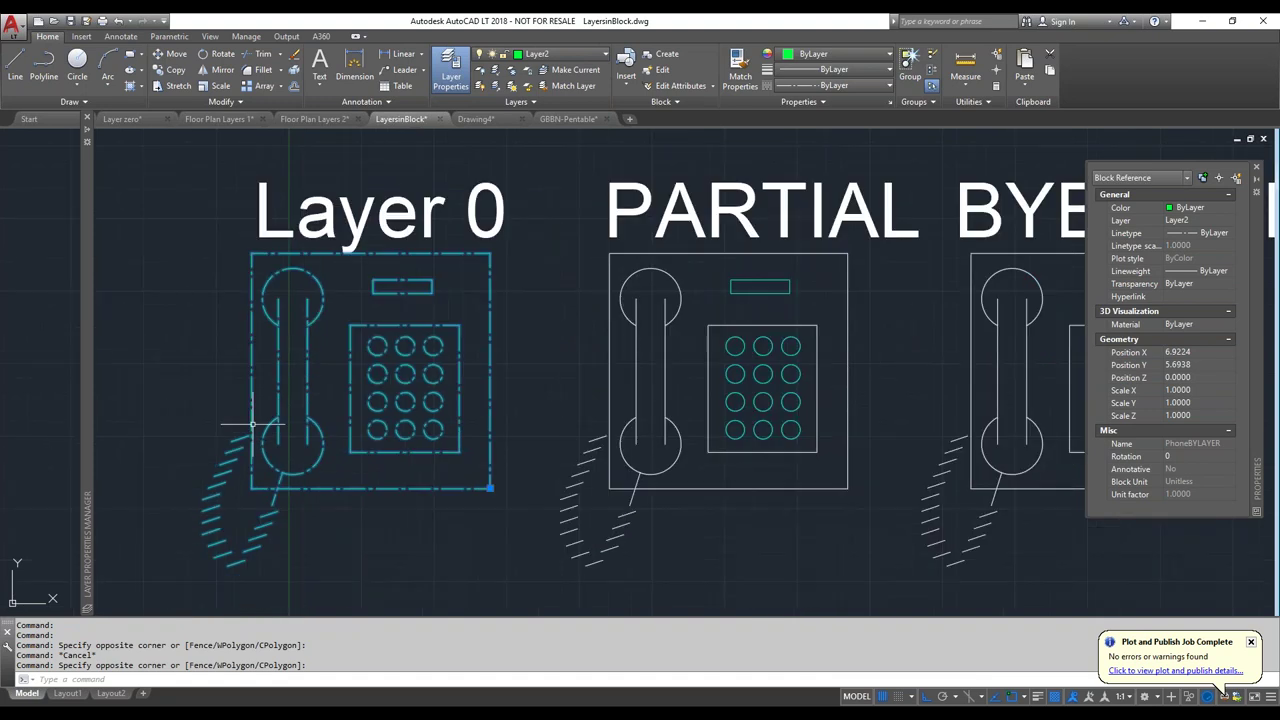
scroll(252, 424, down, 2)
key(Escape)
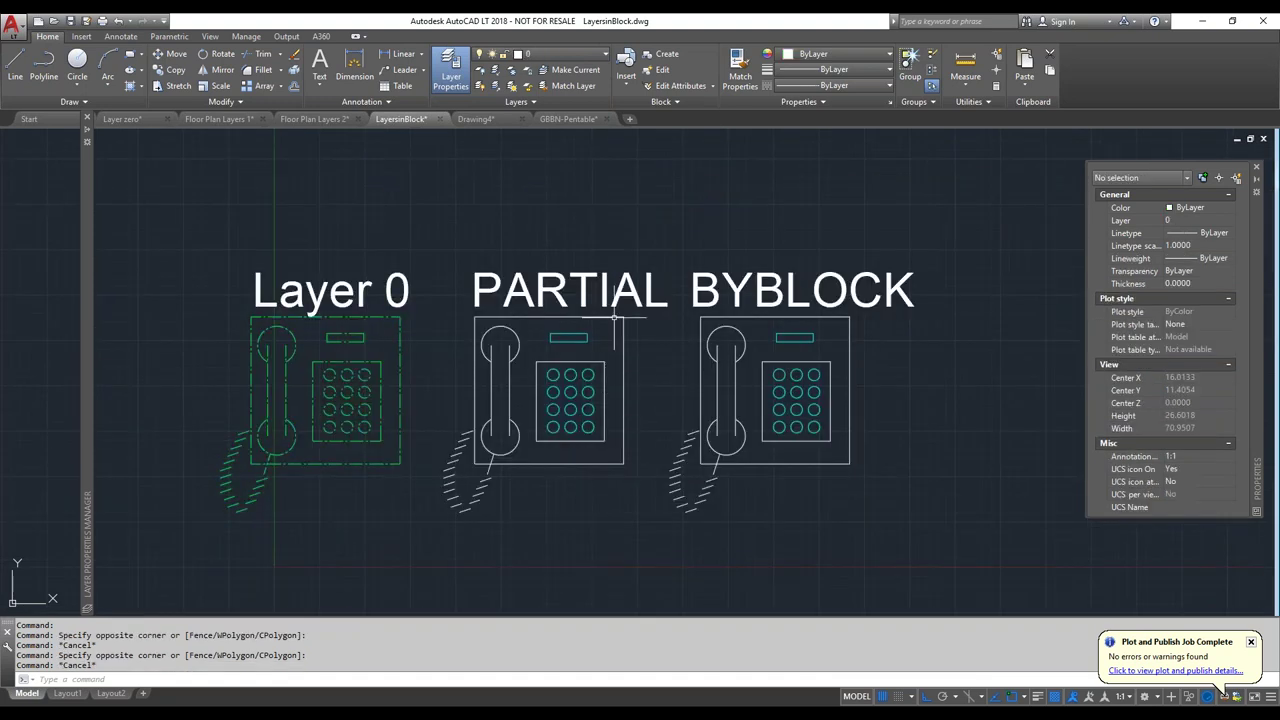
click(614, 318)
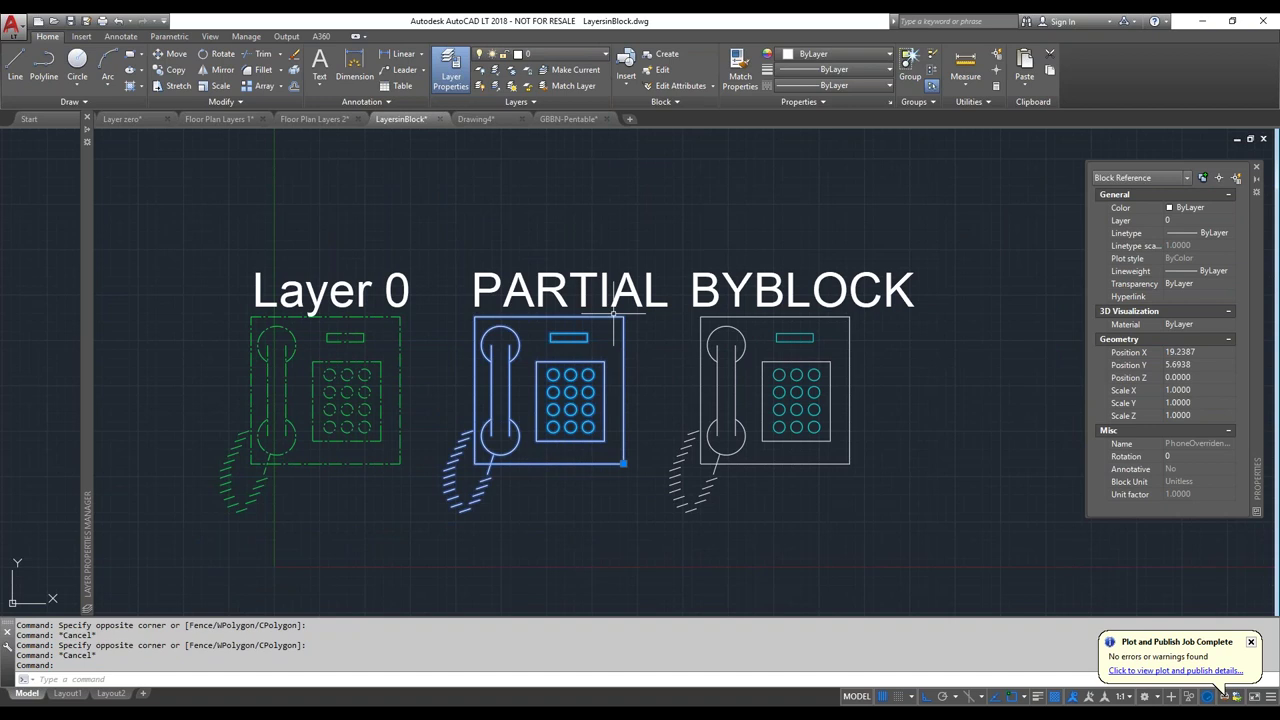
Put the PARTIAL phone block on Layer3 so its body turns blue
scroll(570, 424, up, 2)
key(Escape)
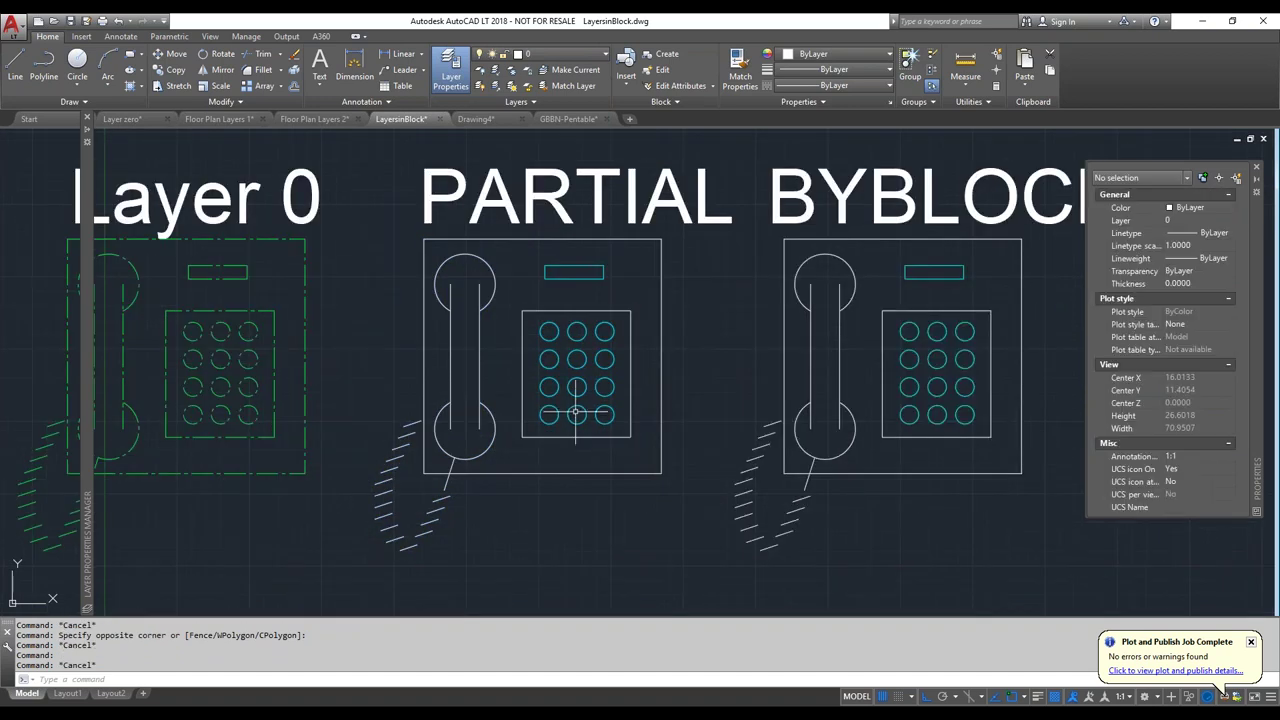
click(574, 405)
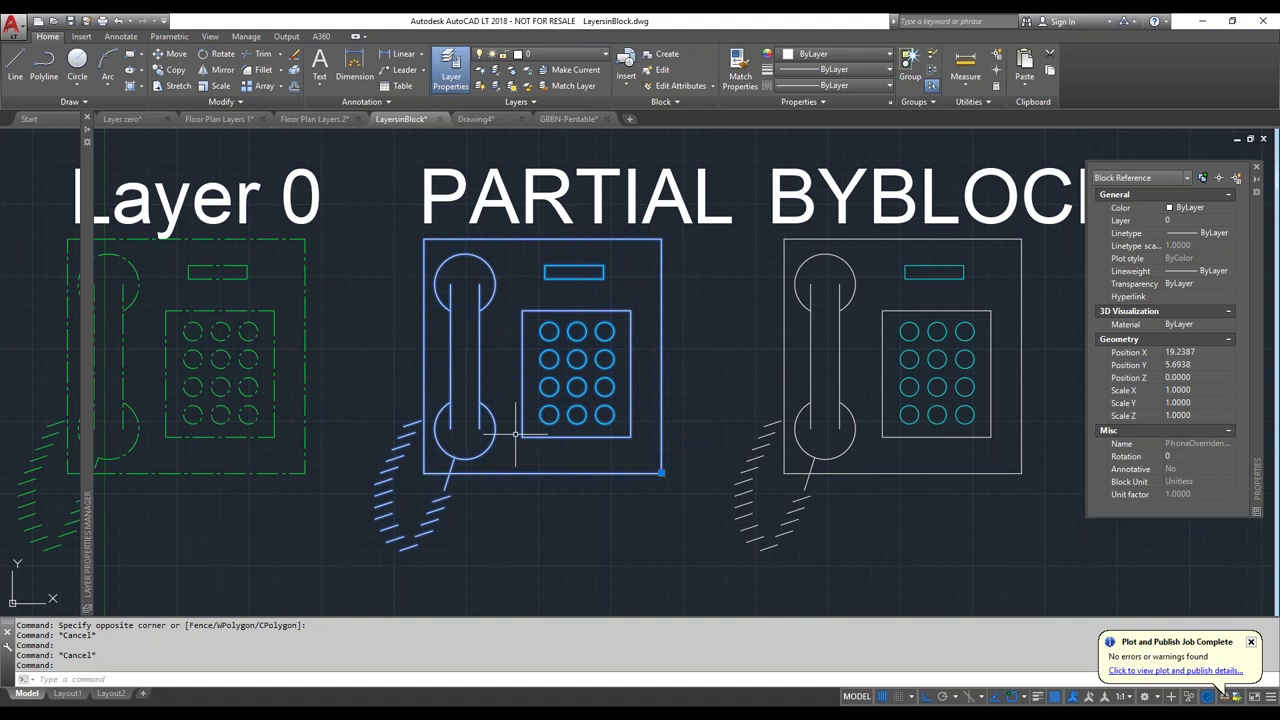
click(562, 55)
click(549, 151)
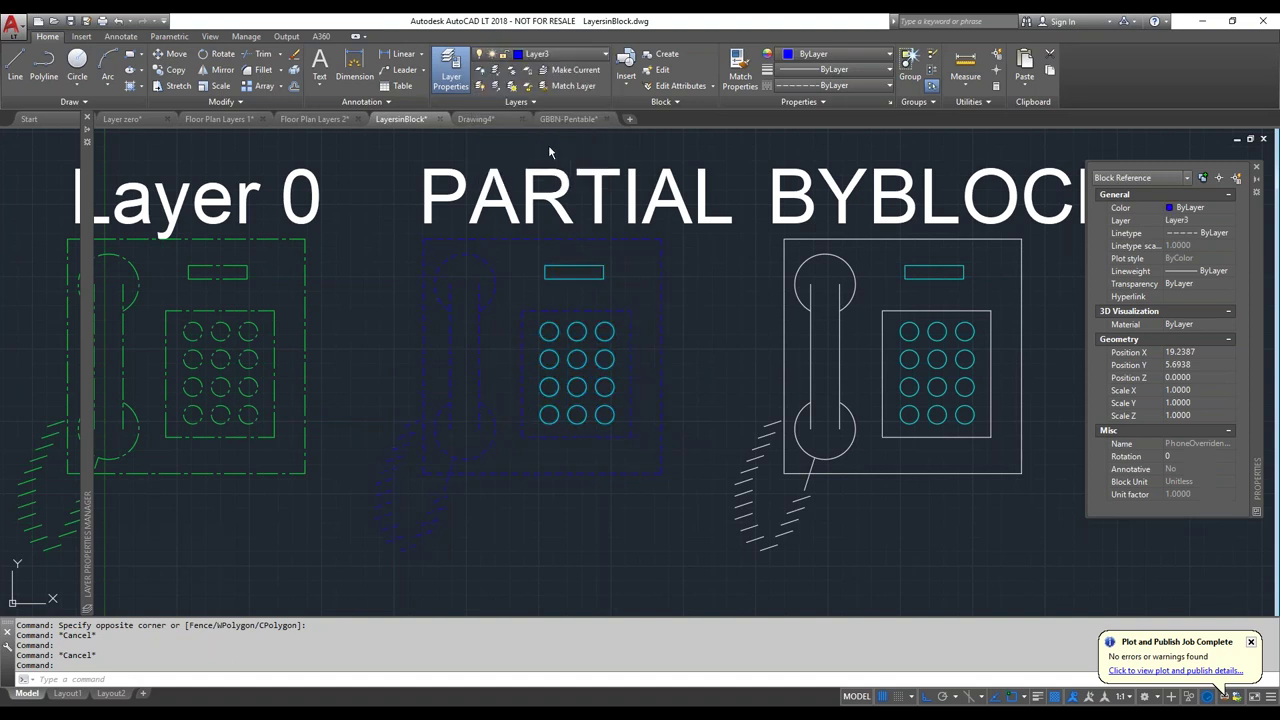
key(Escape)
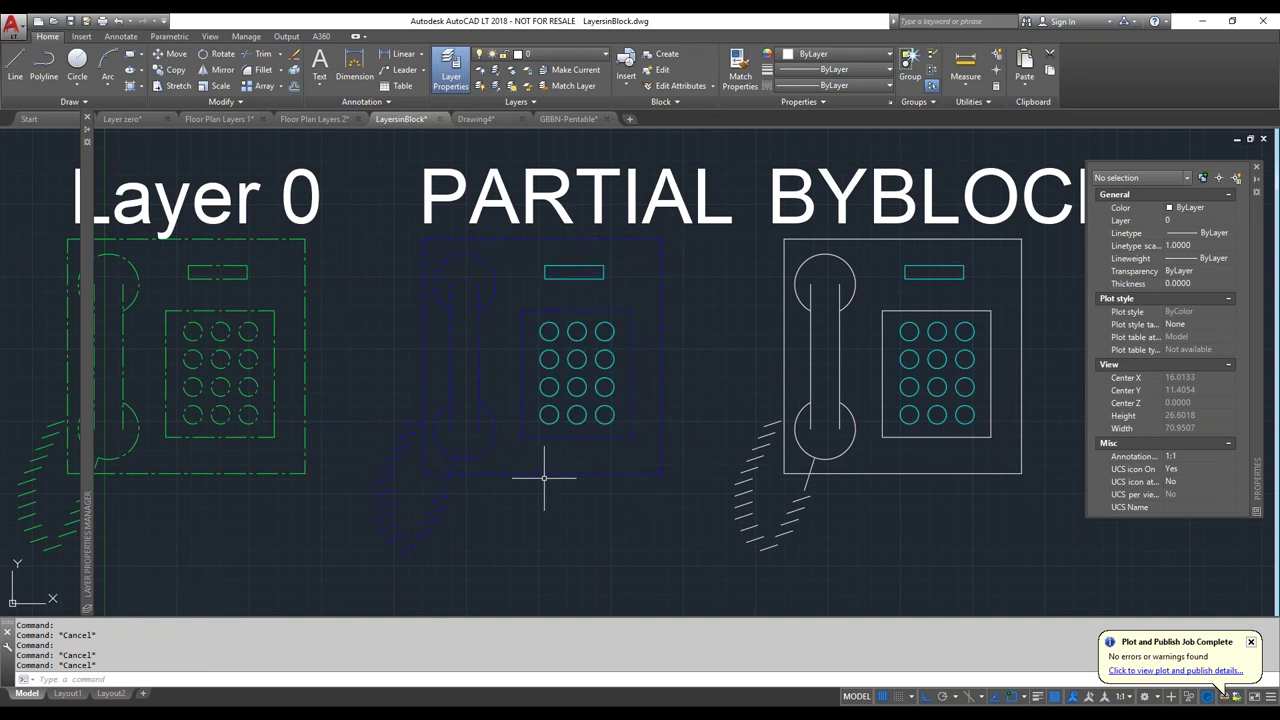
Reselect the blue PARTIAL block to confirm Layer3, and review the layer list unchanged
click(573, 415)
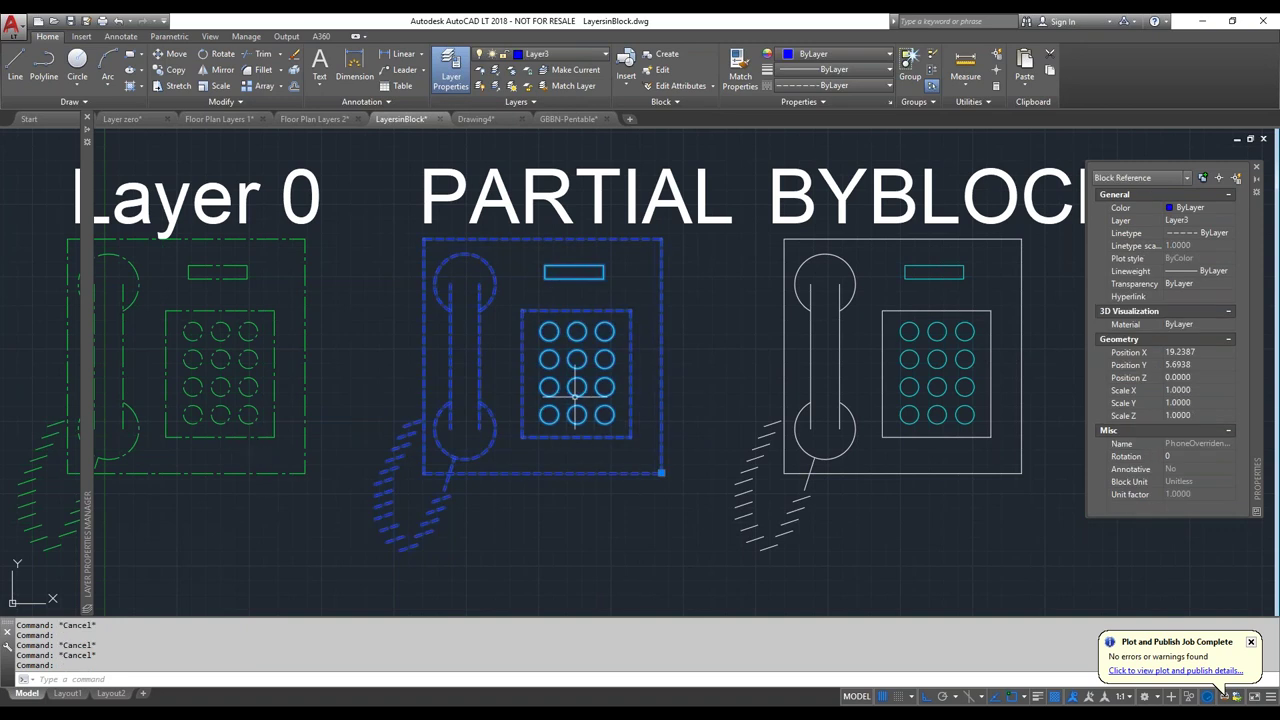
key(Escape)
scroll(586, 462, up, 6)
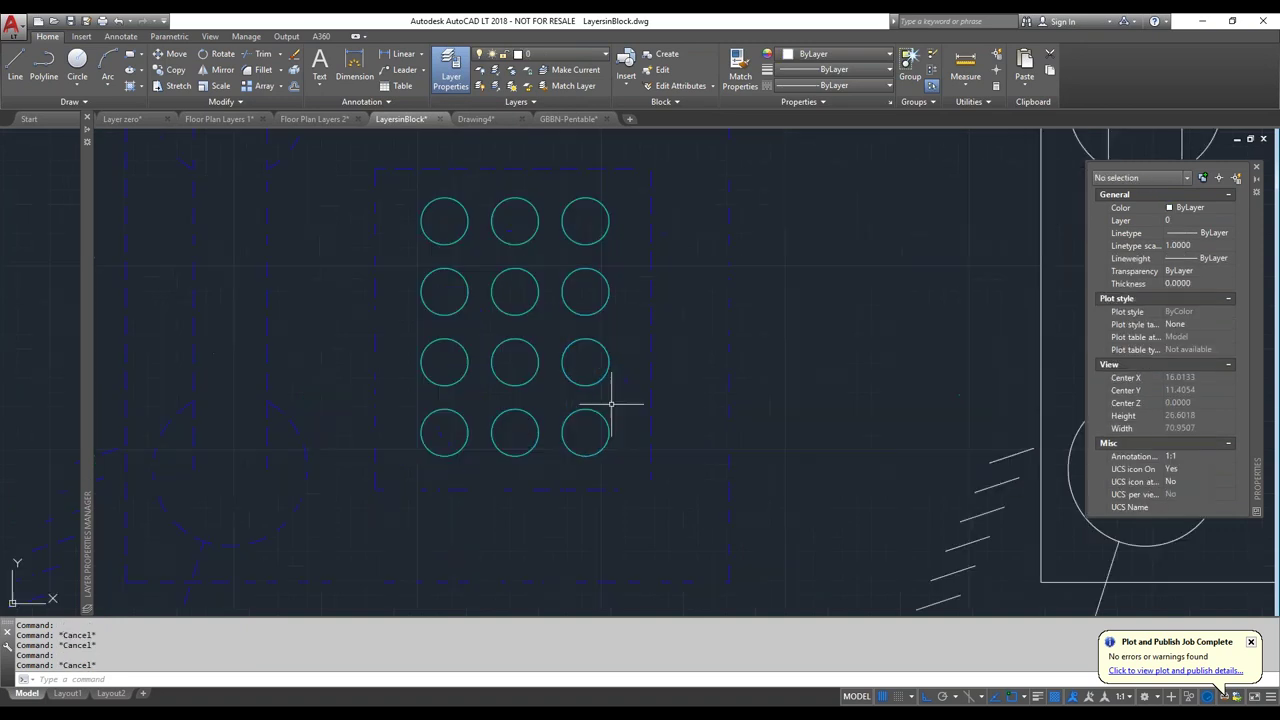
scroll(586, 460, down, 4)
click(545, 54)
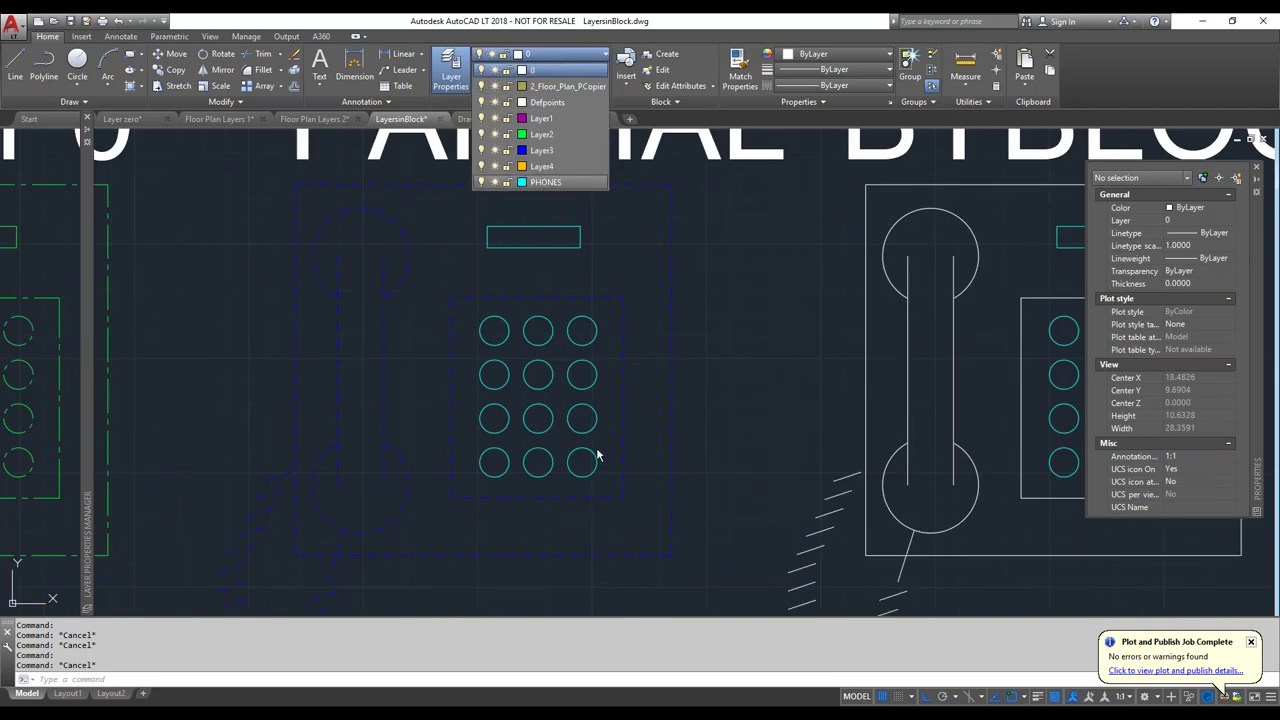
key(Escape)
key(Escape)
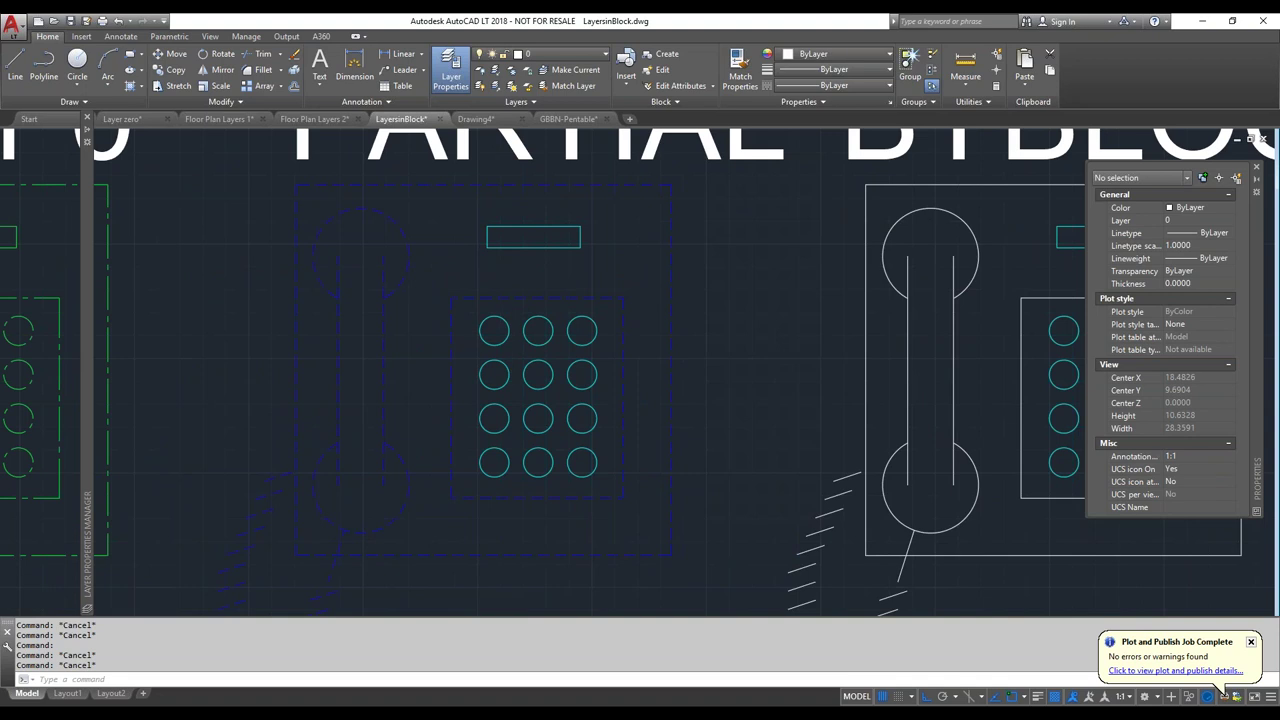
scroll(510, 340, down, 2)
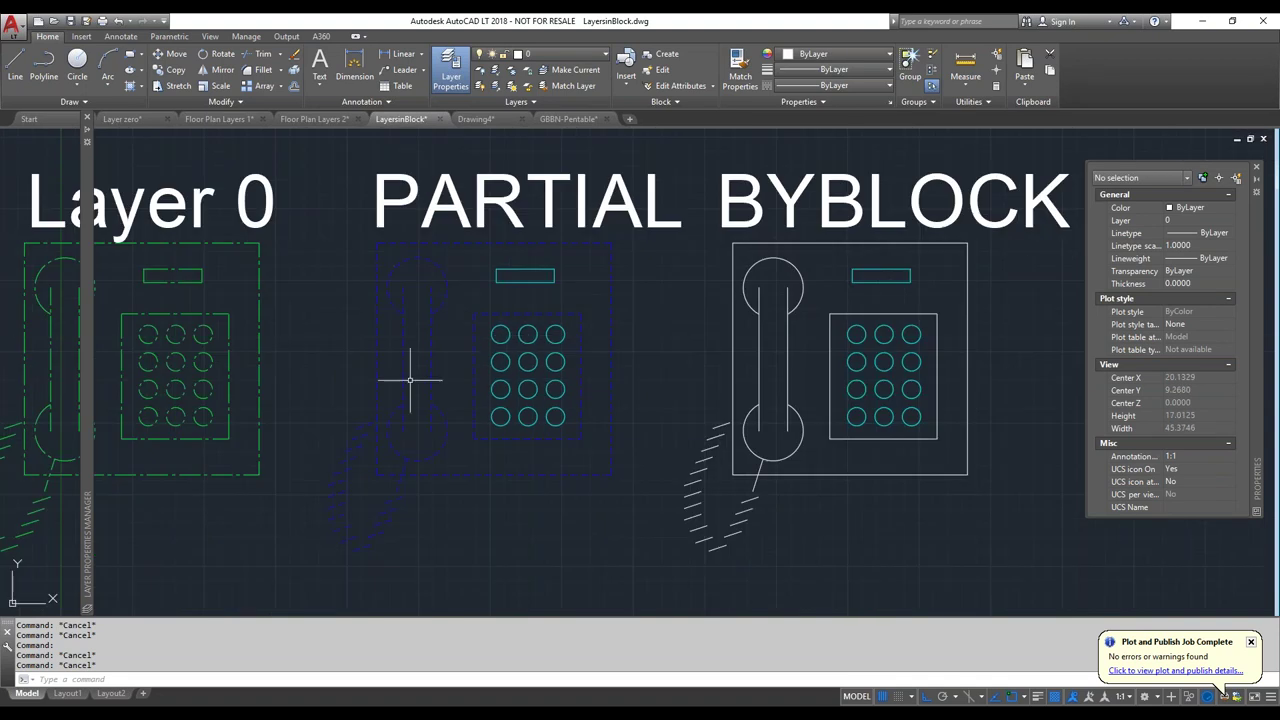
scroll(410, 380, down, 2)
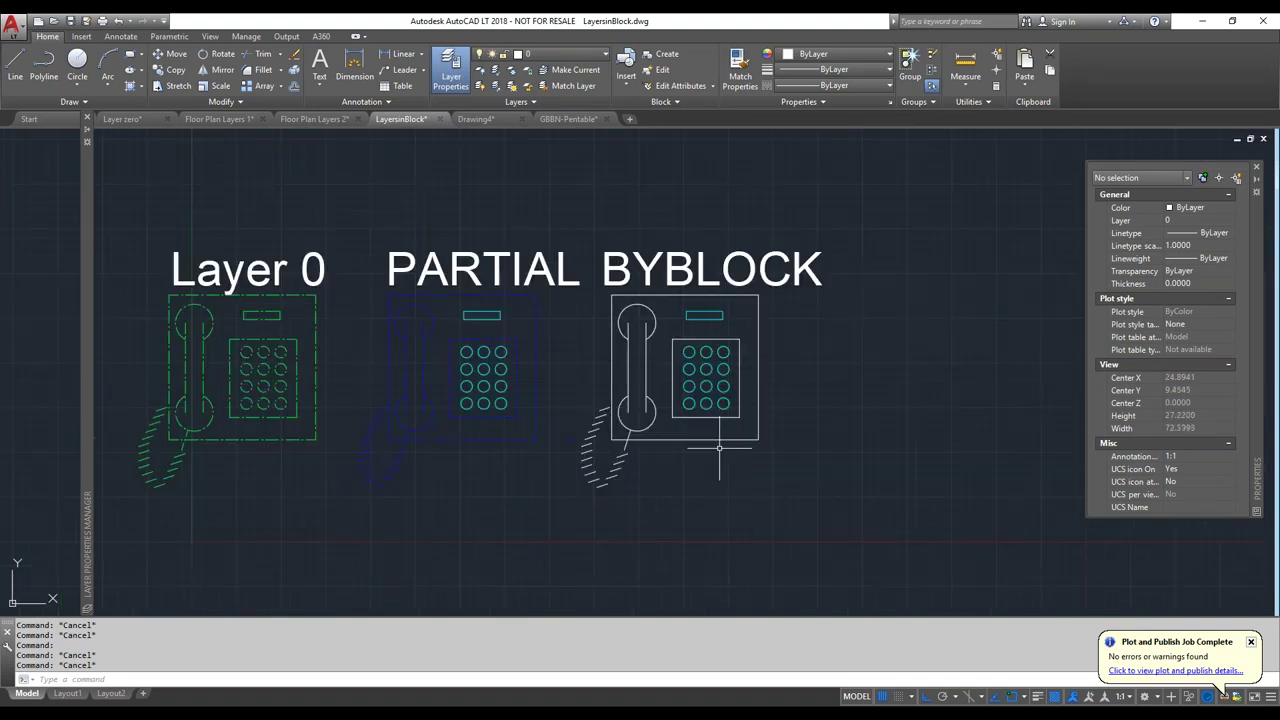
Window-select the BYBLOCK phone block and put it on Layer4
click(812, 479)
click(627, 362)
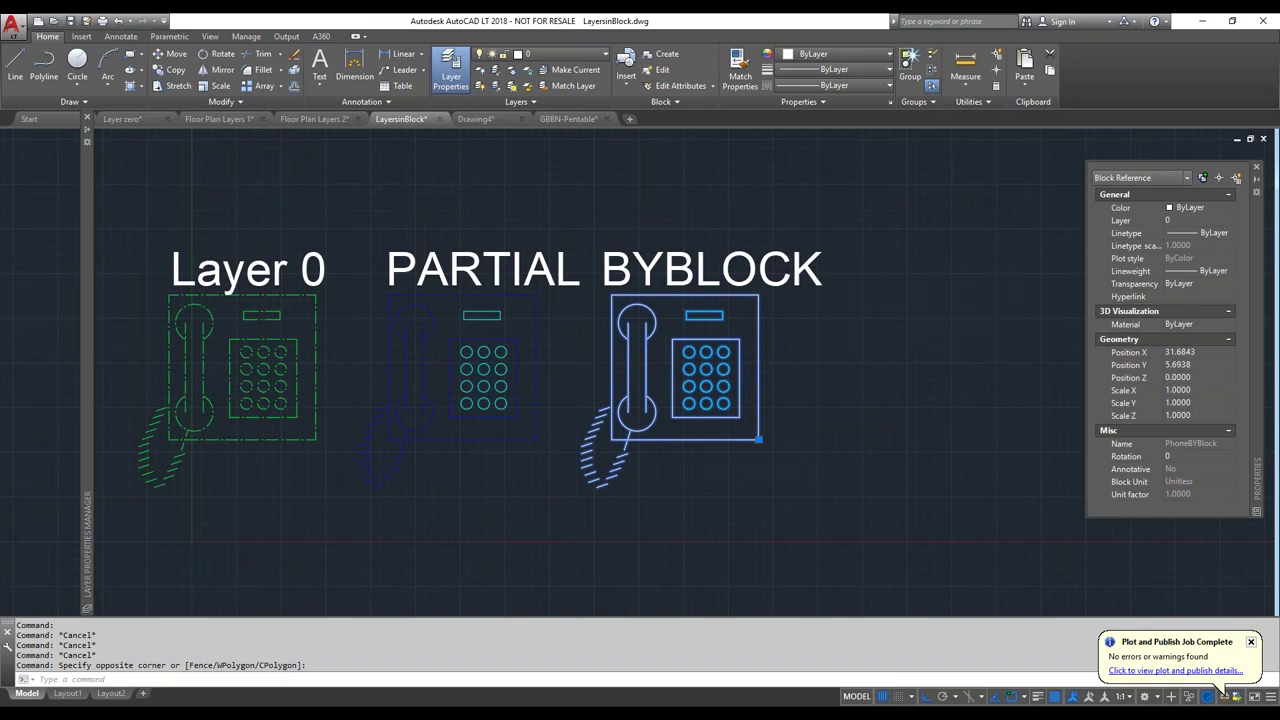
scroll(696, 386, up, 2)
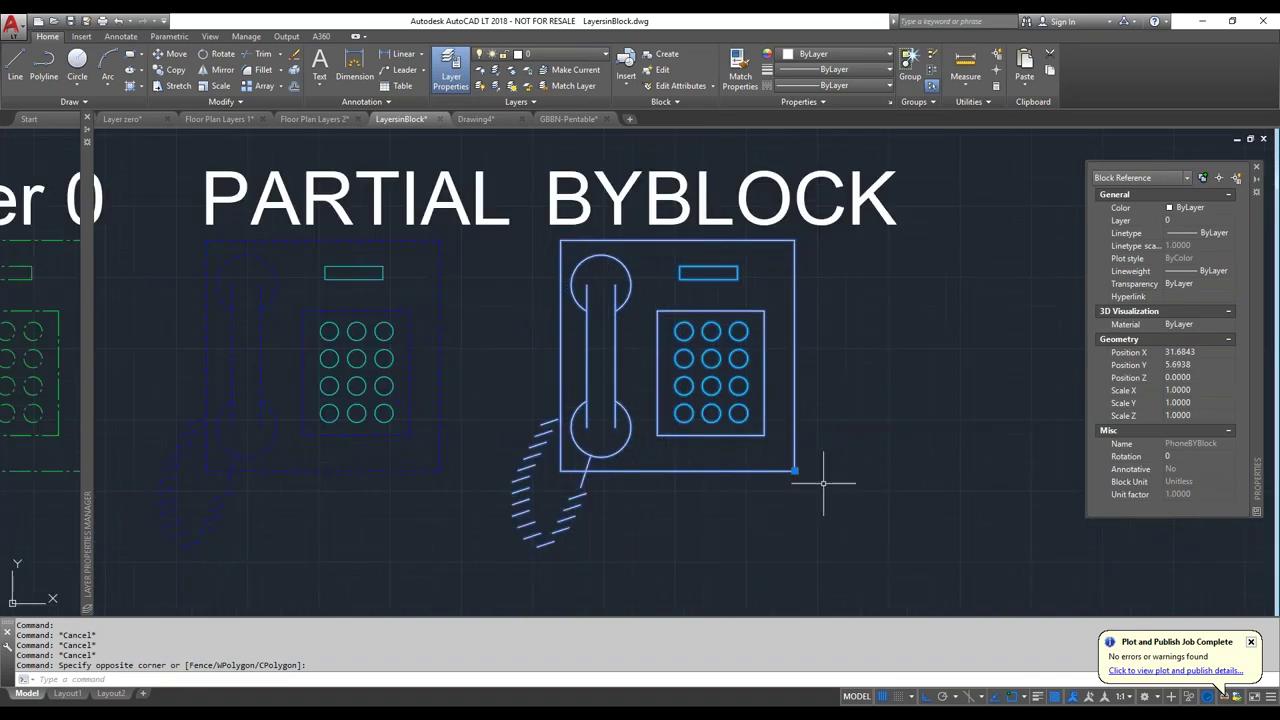
click(545, 54)
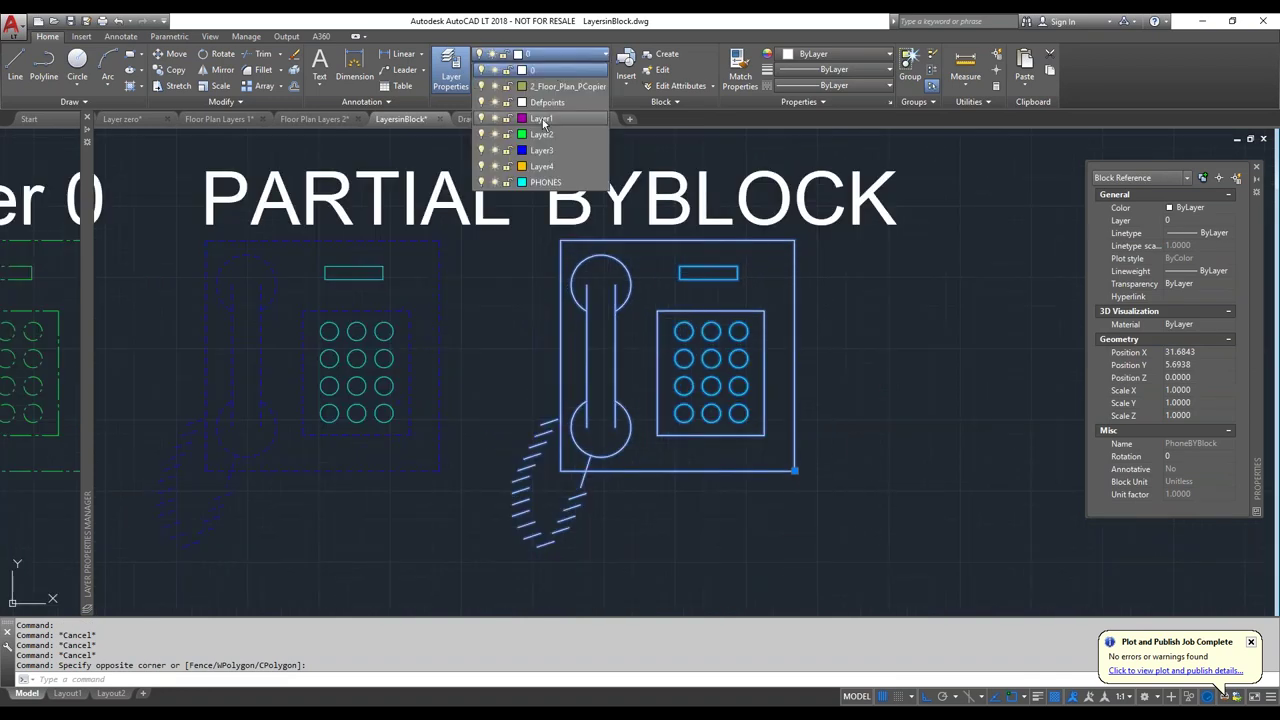
click(540, 166)
key(Escape)
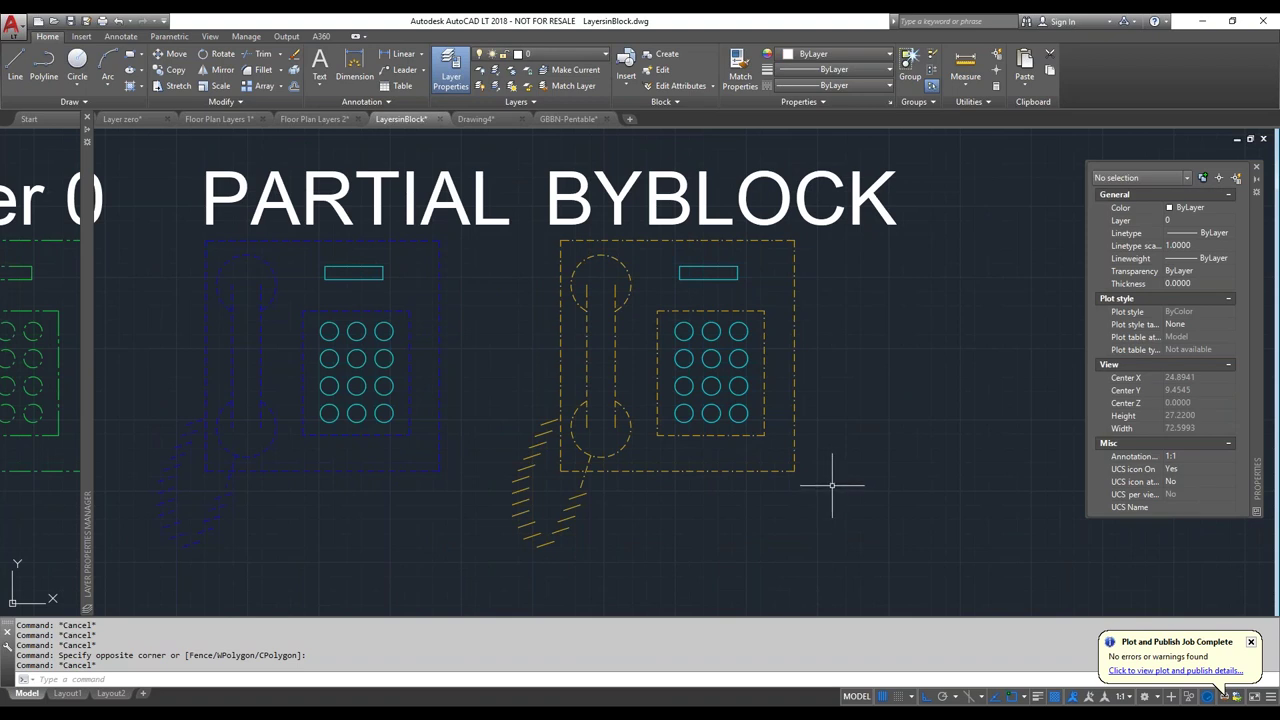
Reselect the BYBLOCK phone block and bring up its right-click menu
click(757, 341)
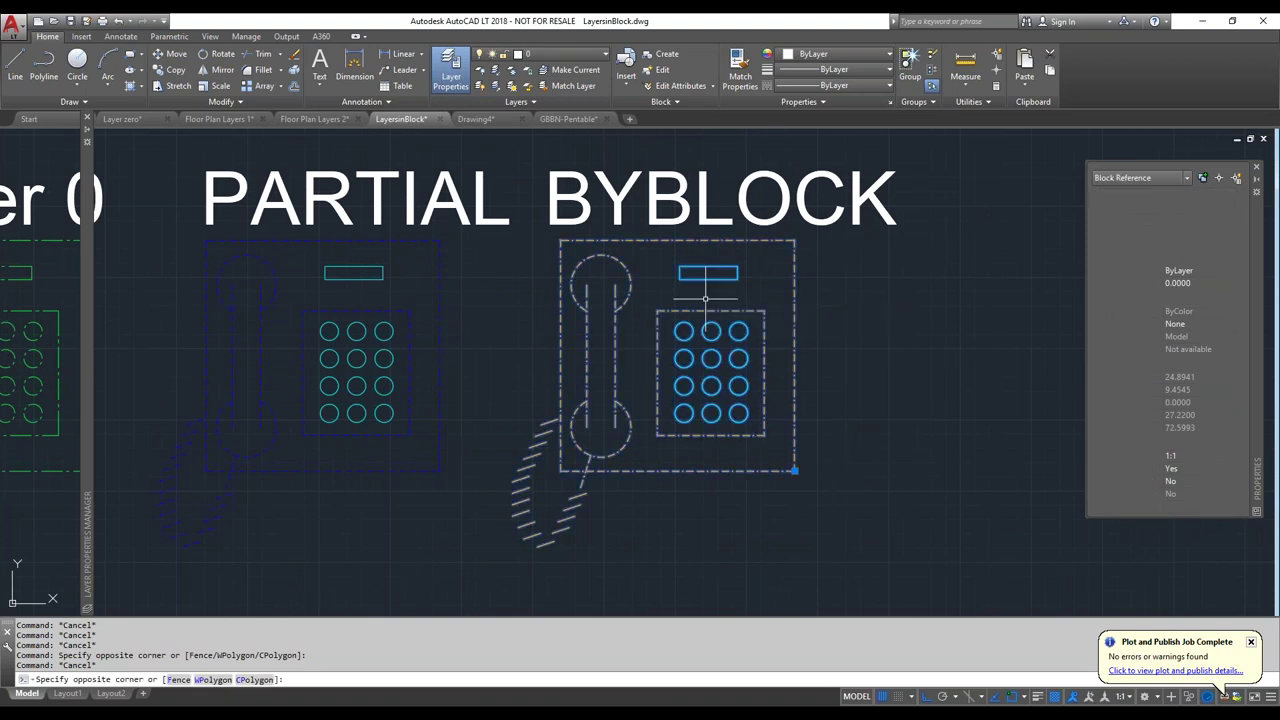
click(742, 354)
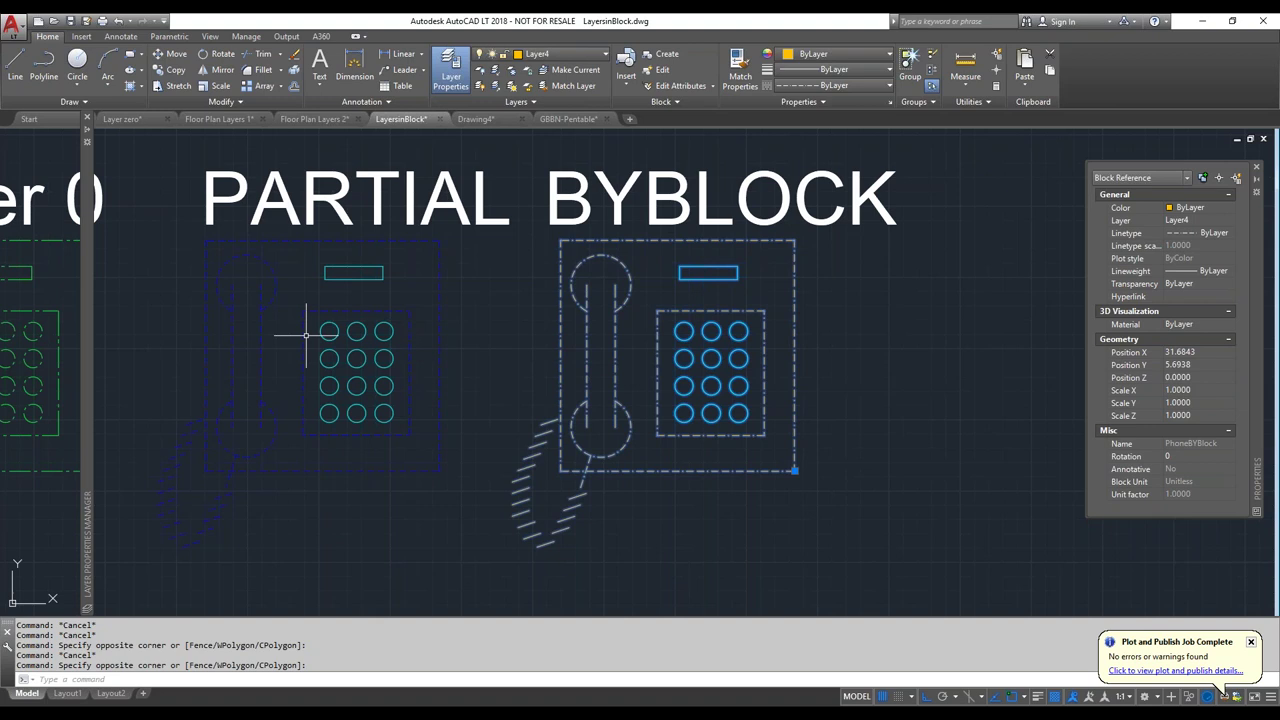
right_click(674, 355)
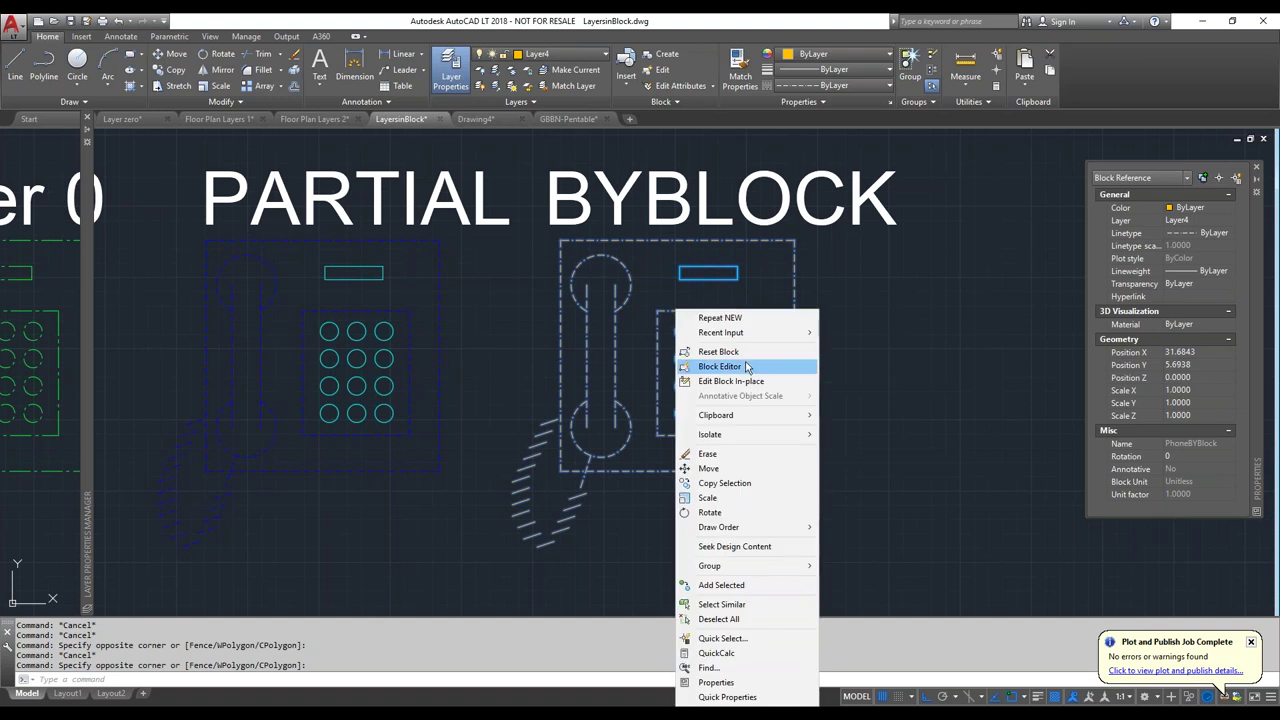
click(746, 367)
click(789, 211)
click(749, 173)
key(Escape)
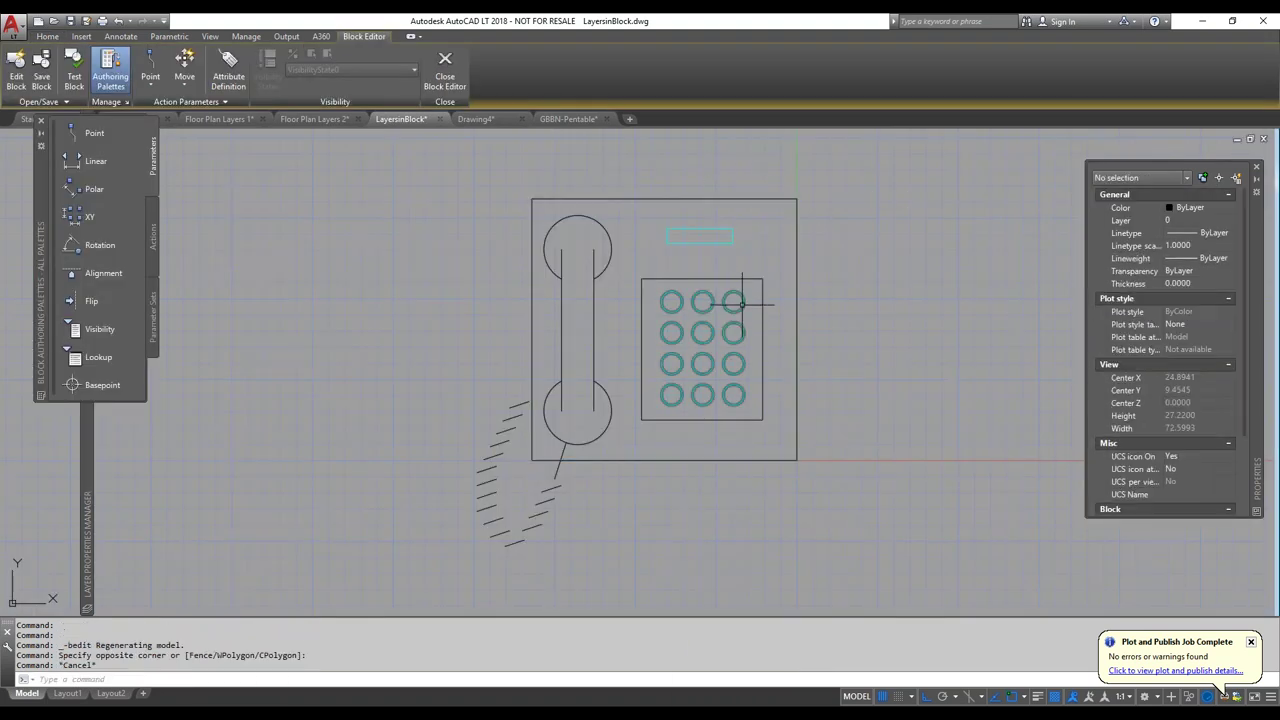
click(594, 320)
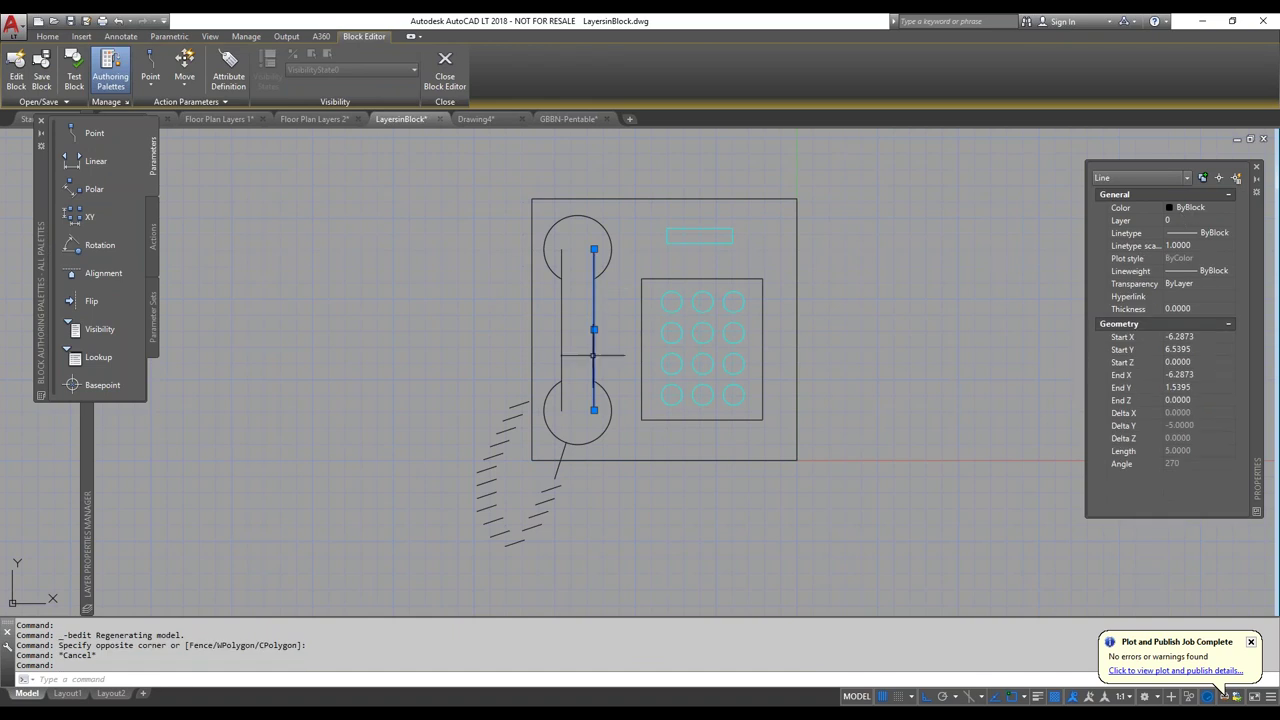
key(Escape)
click(708, 310)
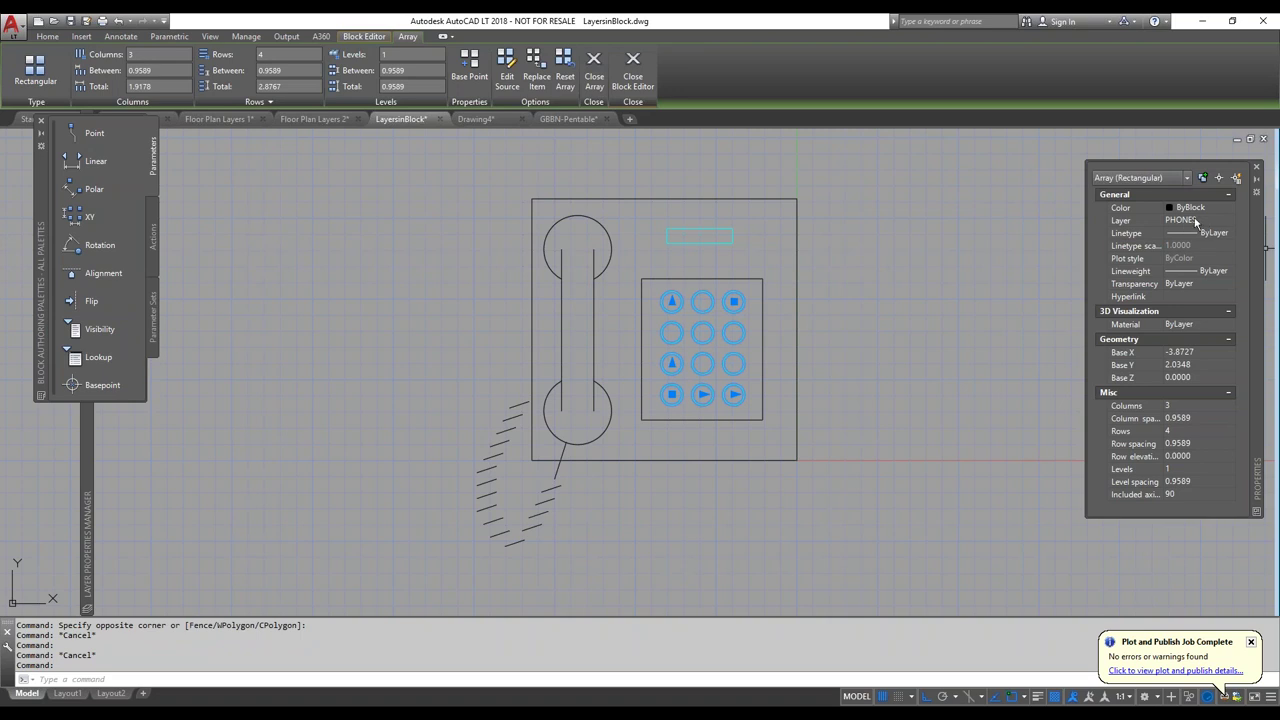
key(Escape)
click(666, 240)
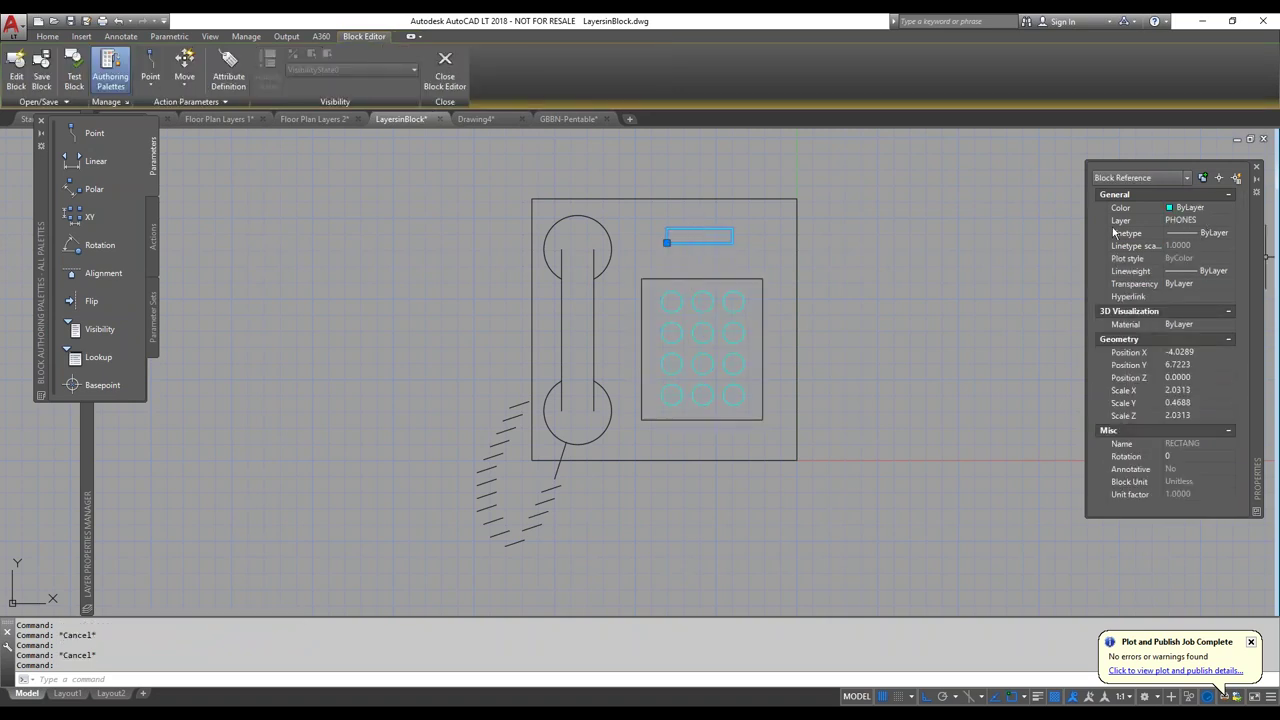
key(Escape)
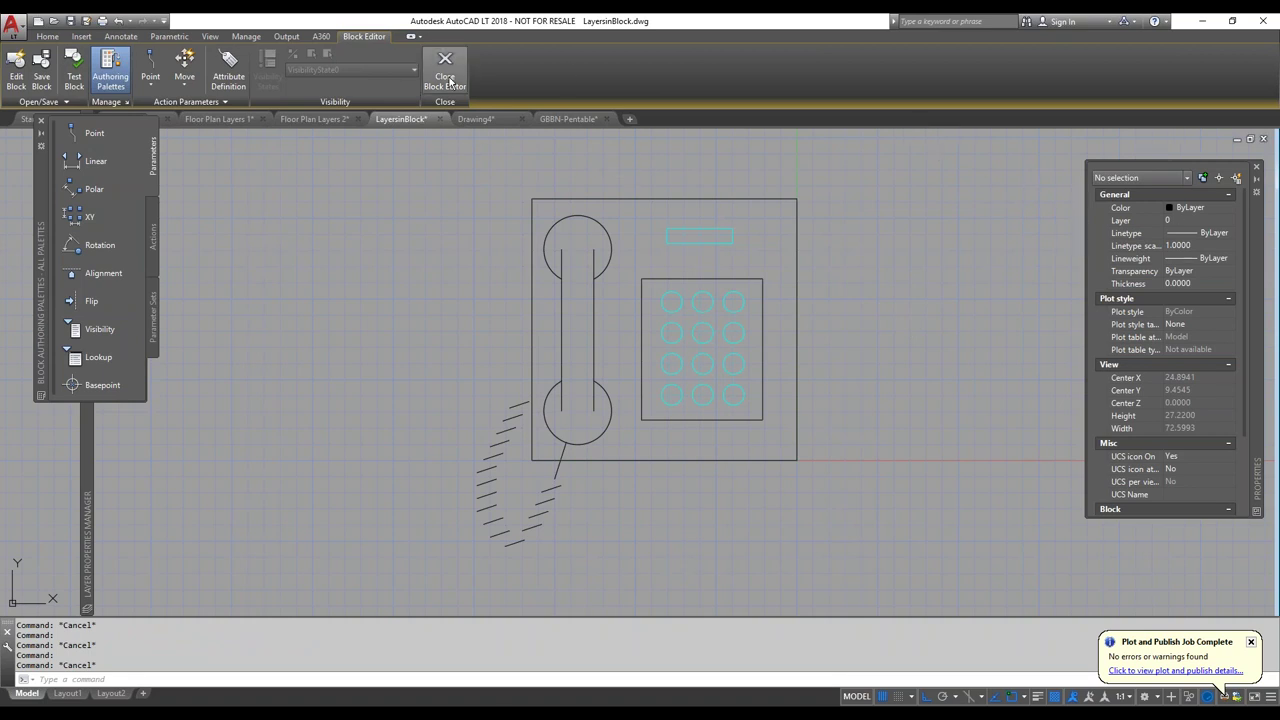
click(447, 80)
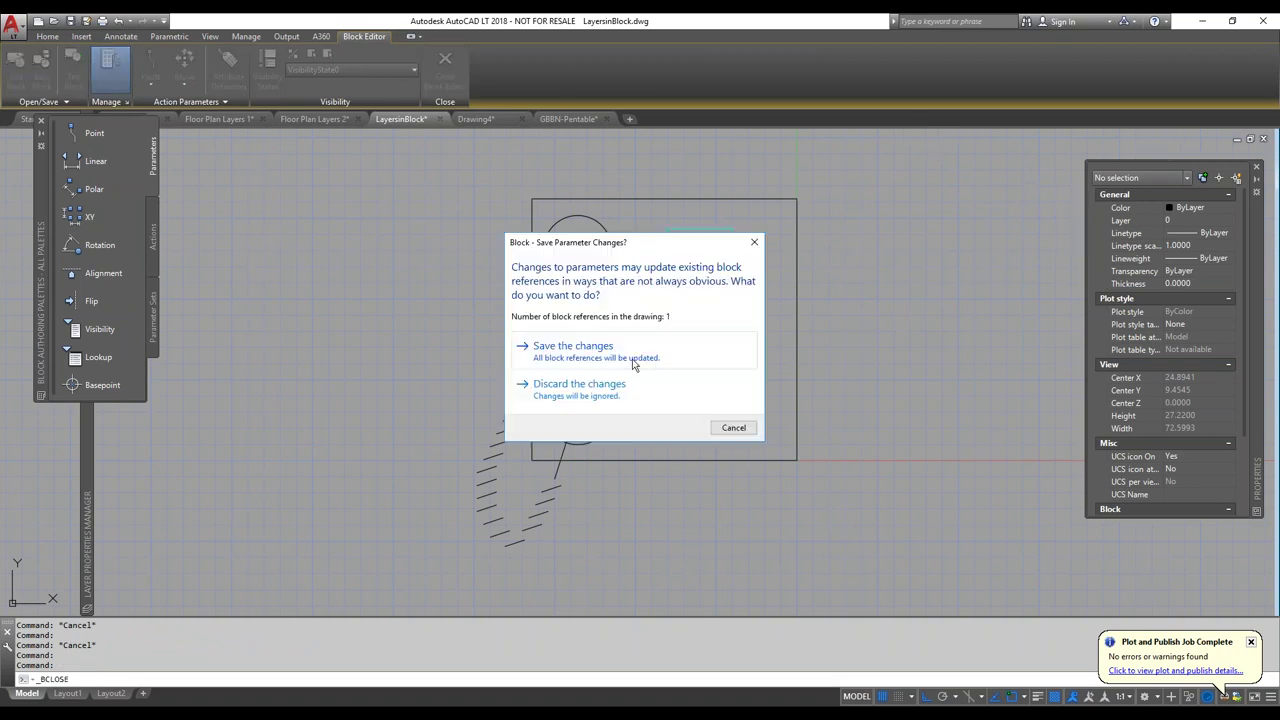
click(573, 346)
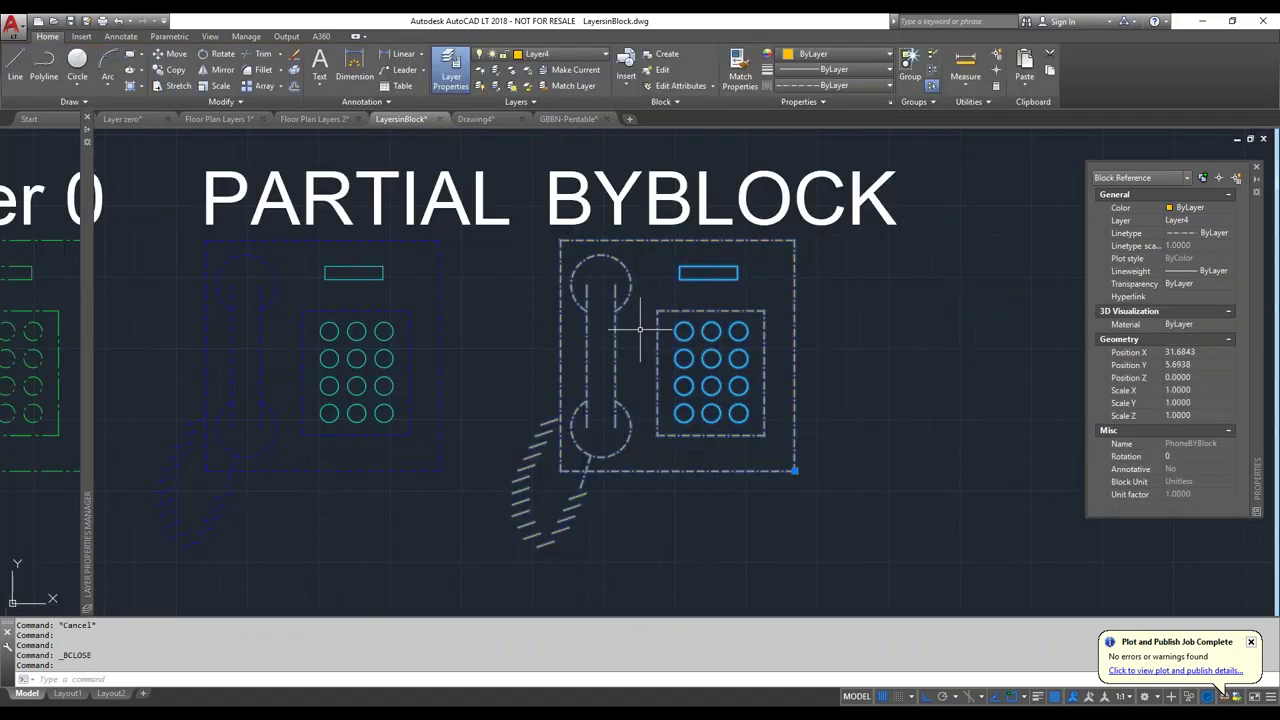
Override the BYBLOCK phone block's colour with Blue and deselect it
click(835, 55)
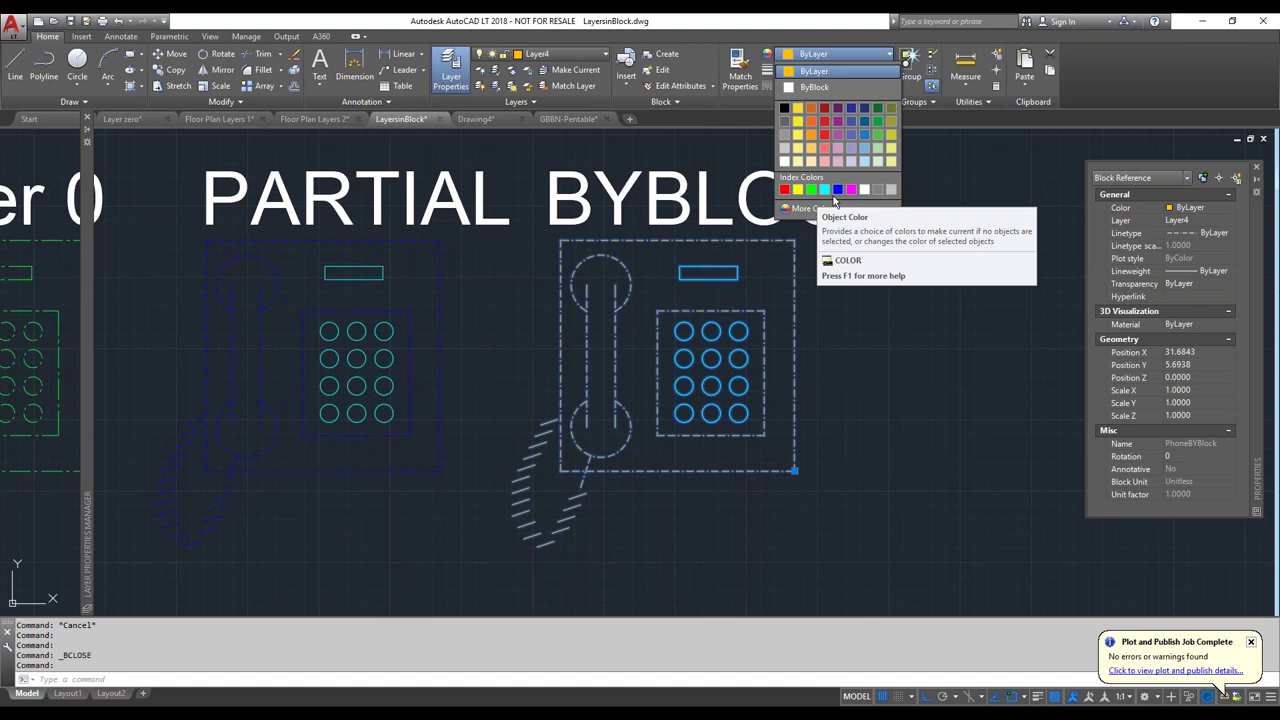
click(836, 190)
key(Escape)
key(Escape)
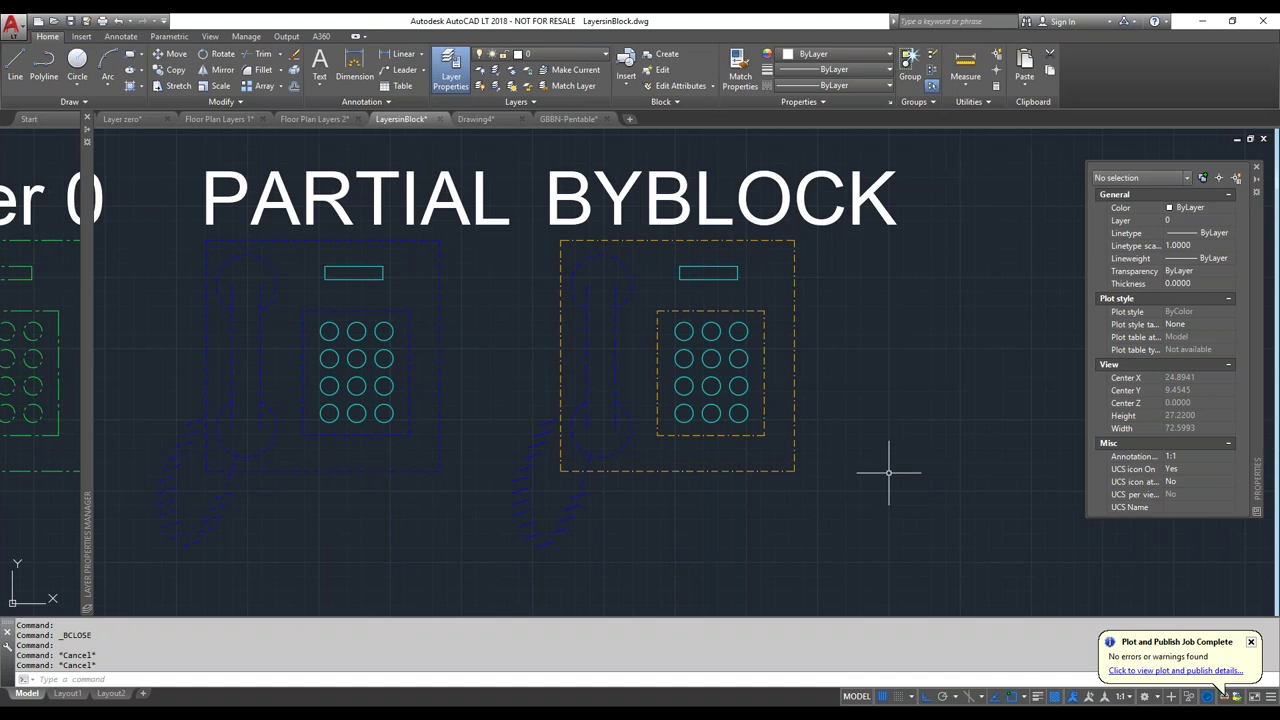
Check the layers of the PARTIAL and Layer 0 phone blocks in Properties
scroll(888, 472, down, 3)
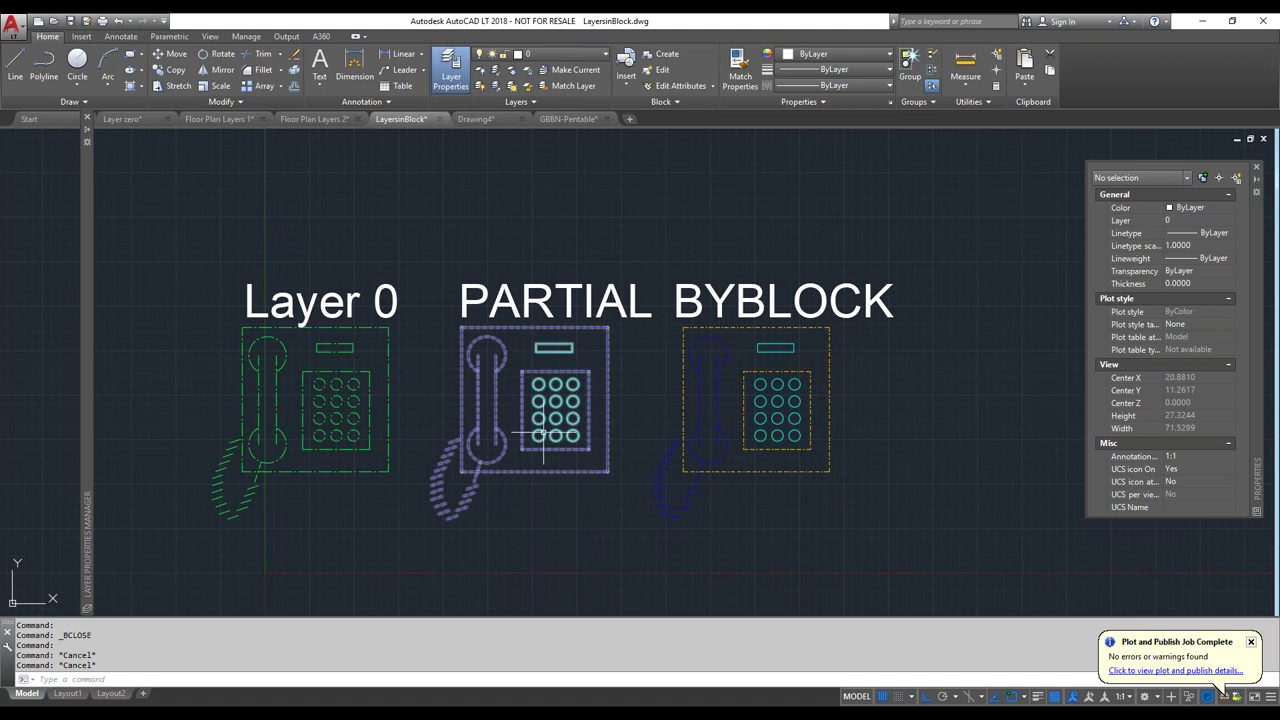
mouse_move(543, 433)
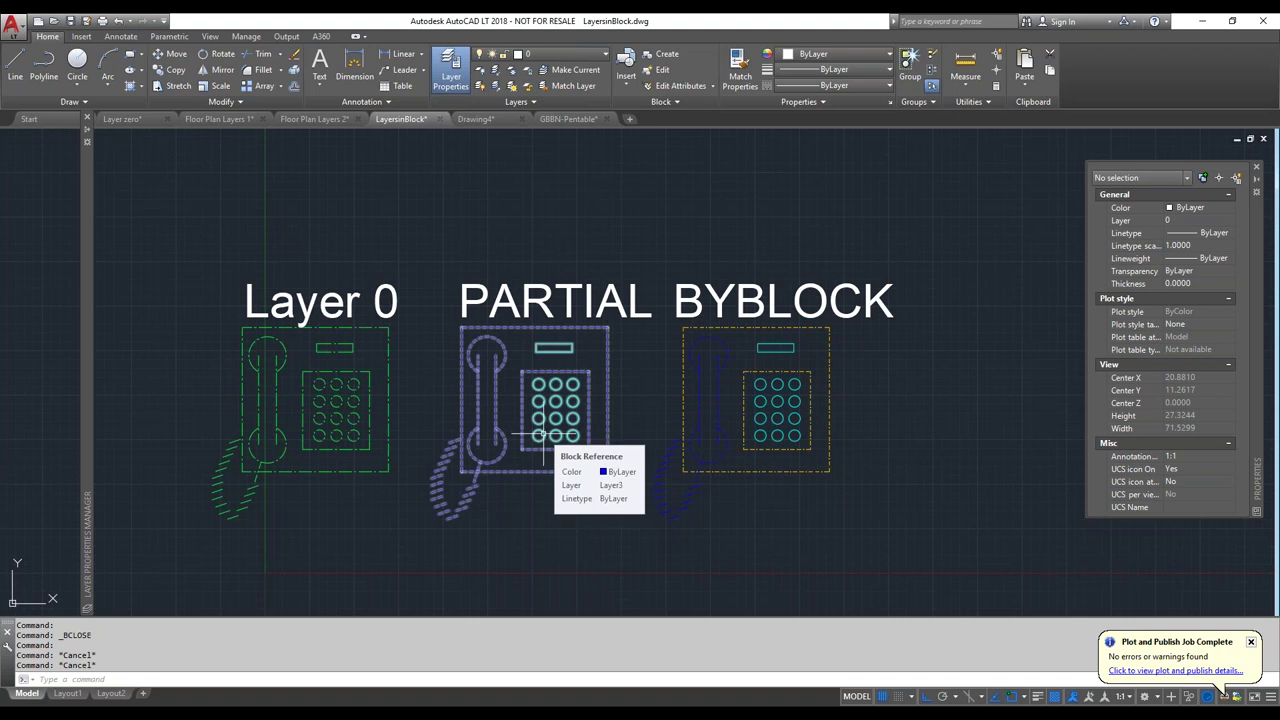
click(543, 436)
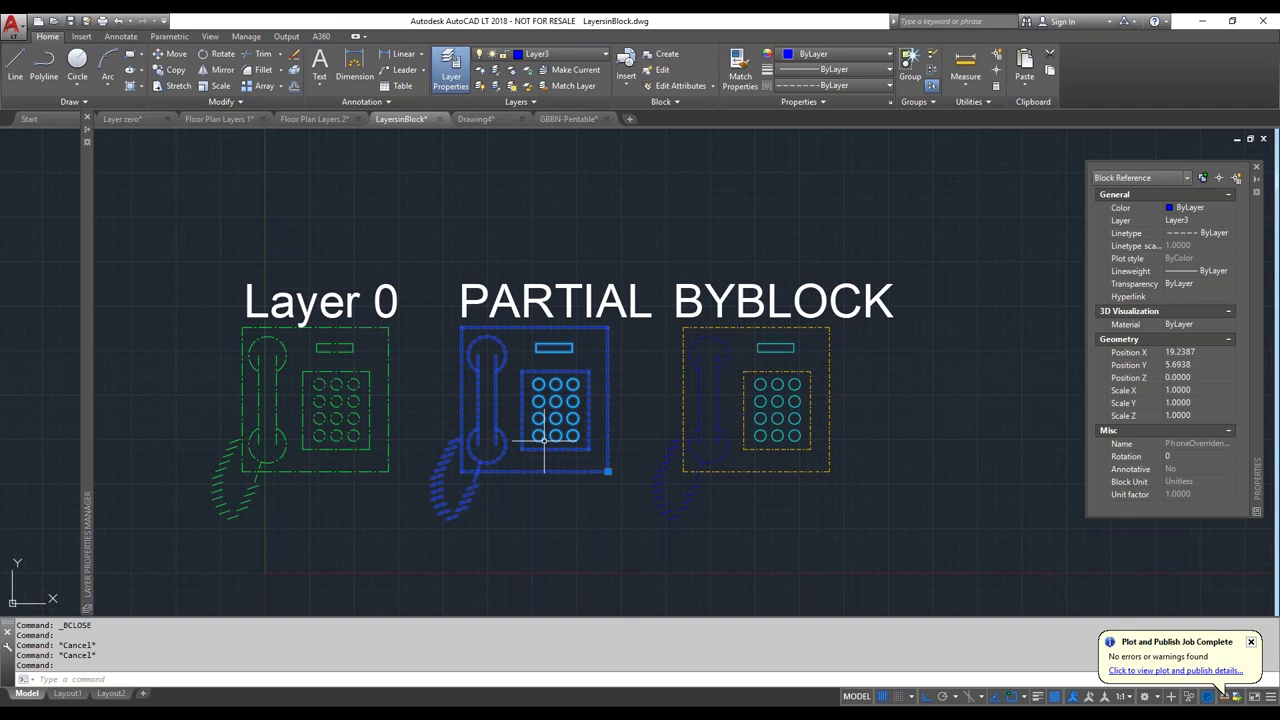
key(Escape)
key(Escape)
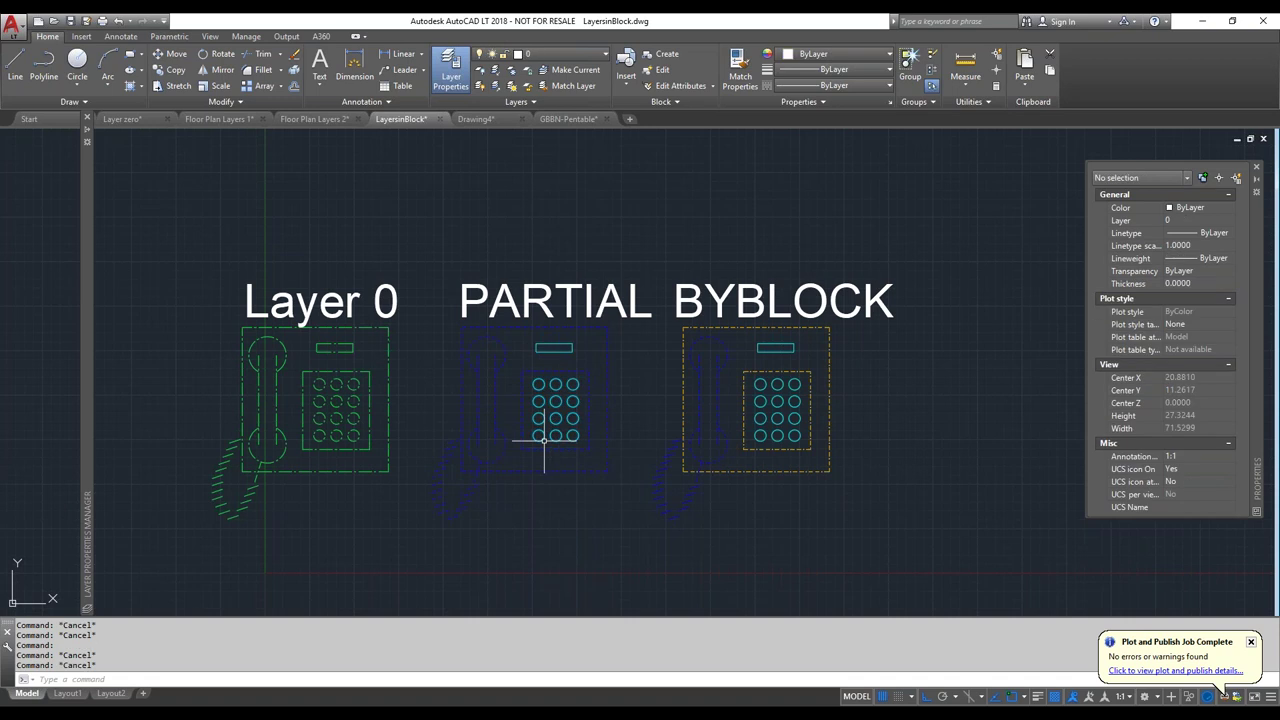
click(369, 382)
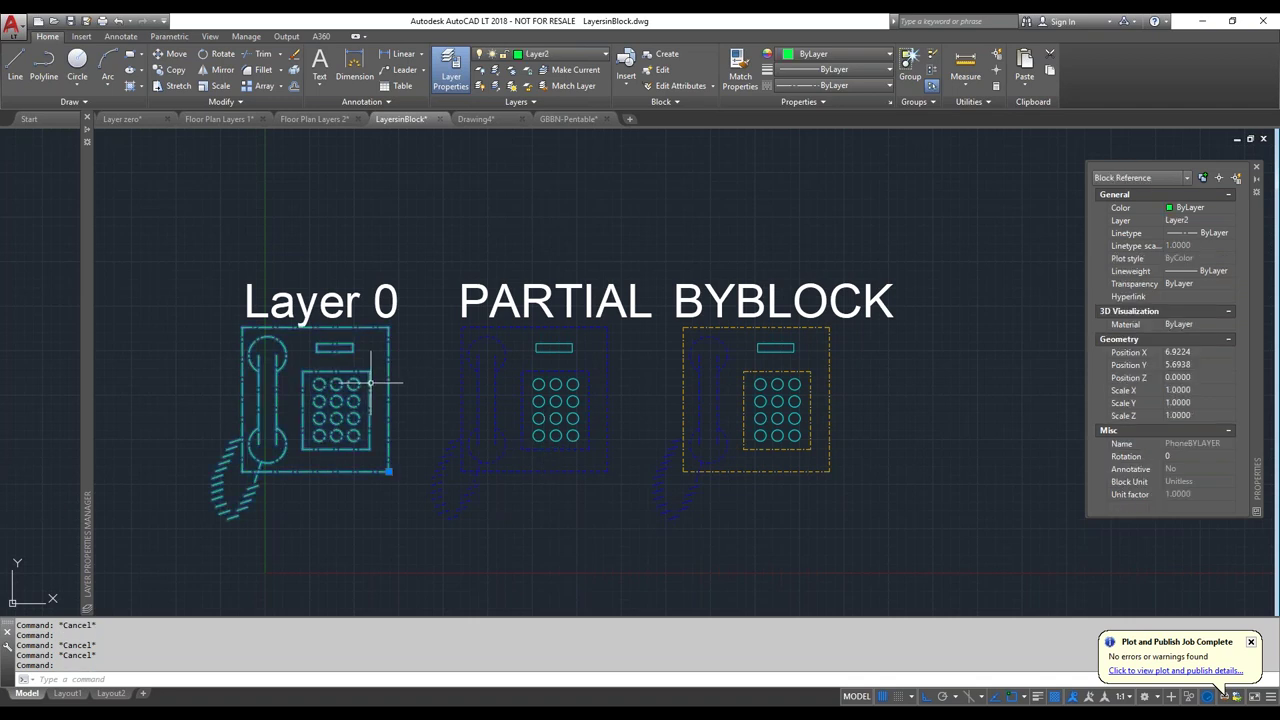
mouse_move(369, 382)
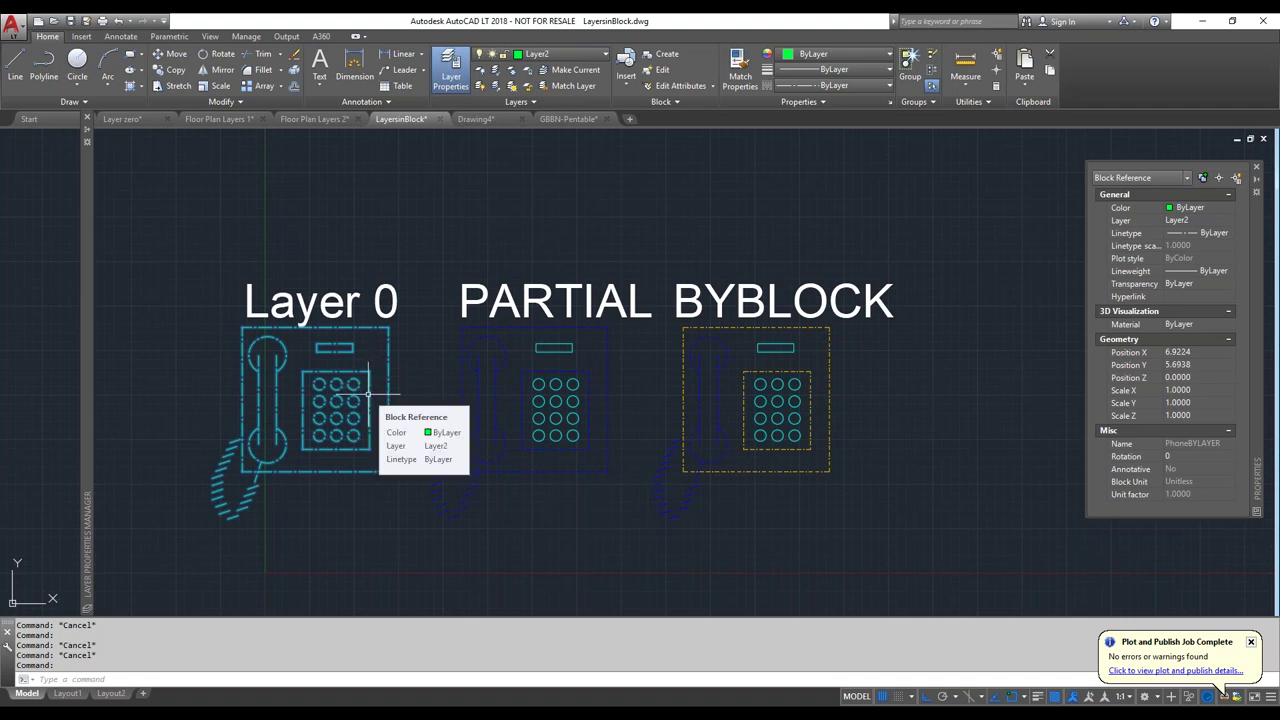
key(Escape)
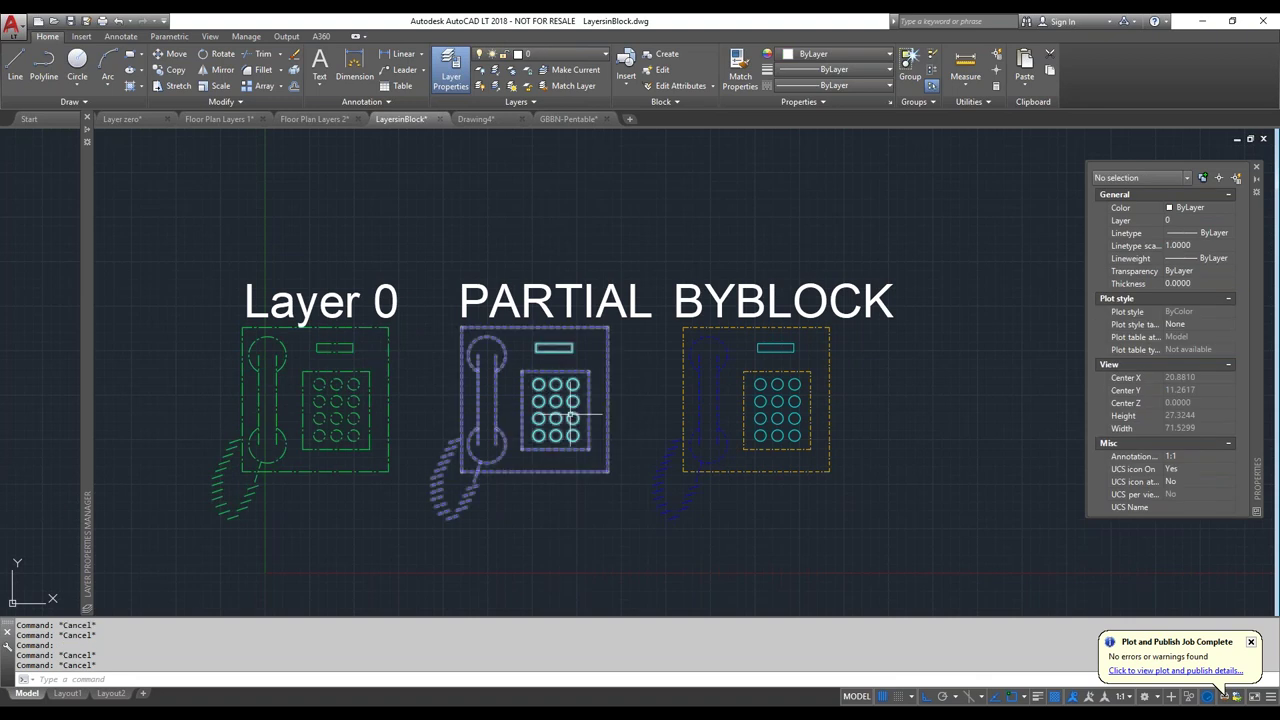
Recheck the PARTIAL phone block, then switch to the Floor Plan Layers 2 drawing
click(573, 413)
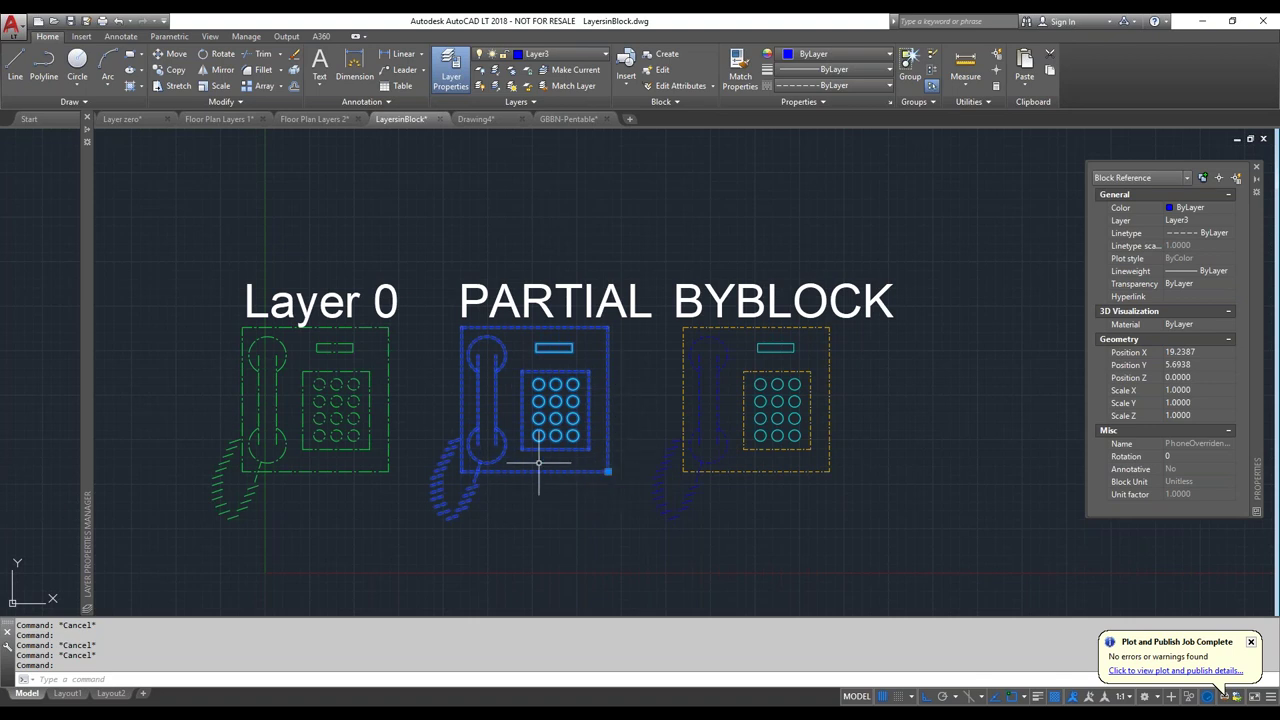
key(Escape)
scroll(508, 457, up, 3)
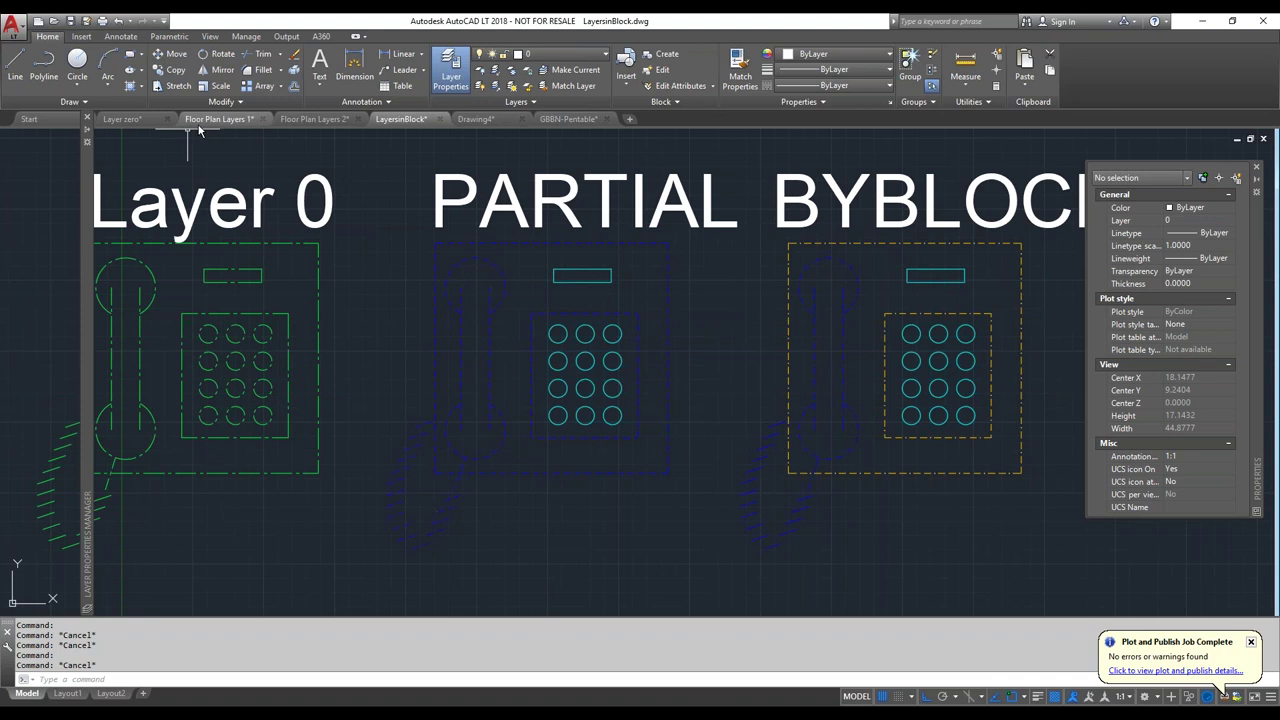
mouse_move(206, 127)
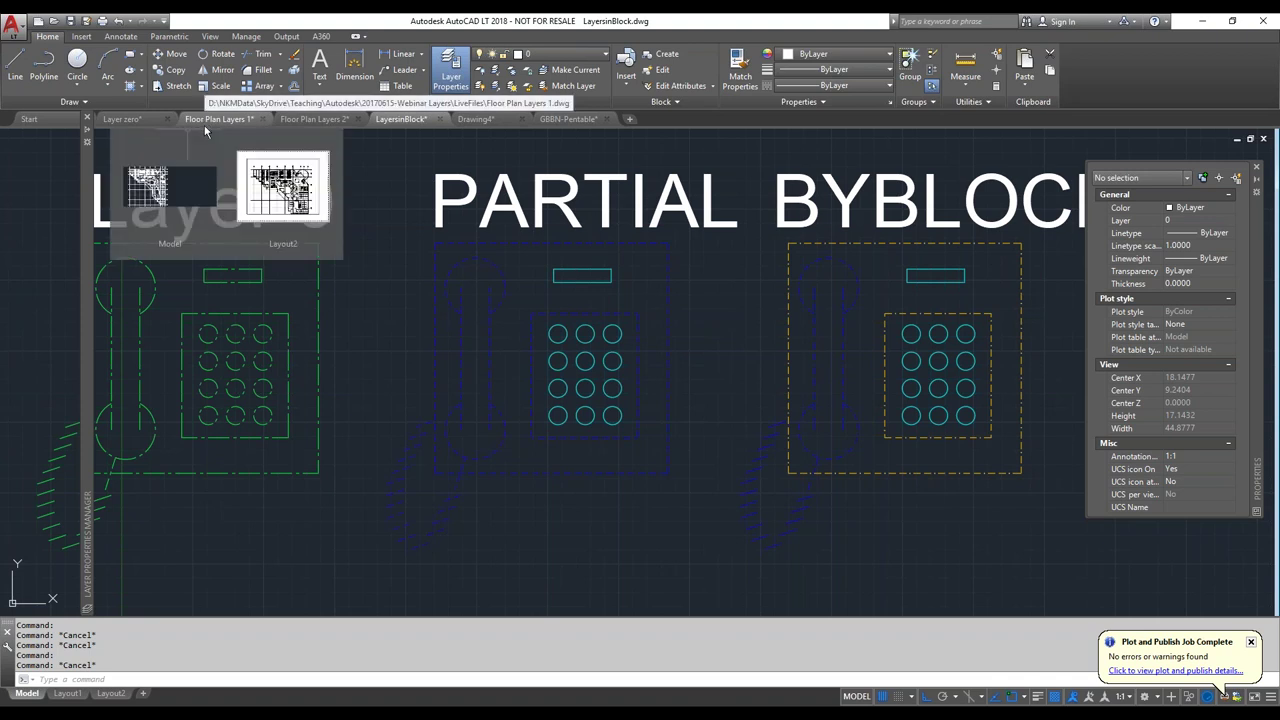
click(298, 120)
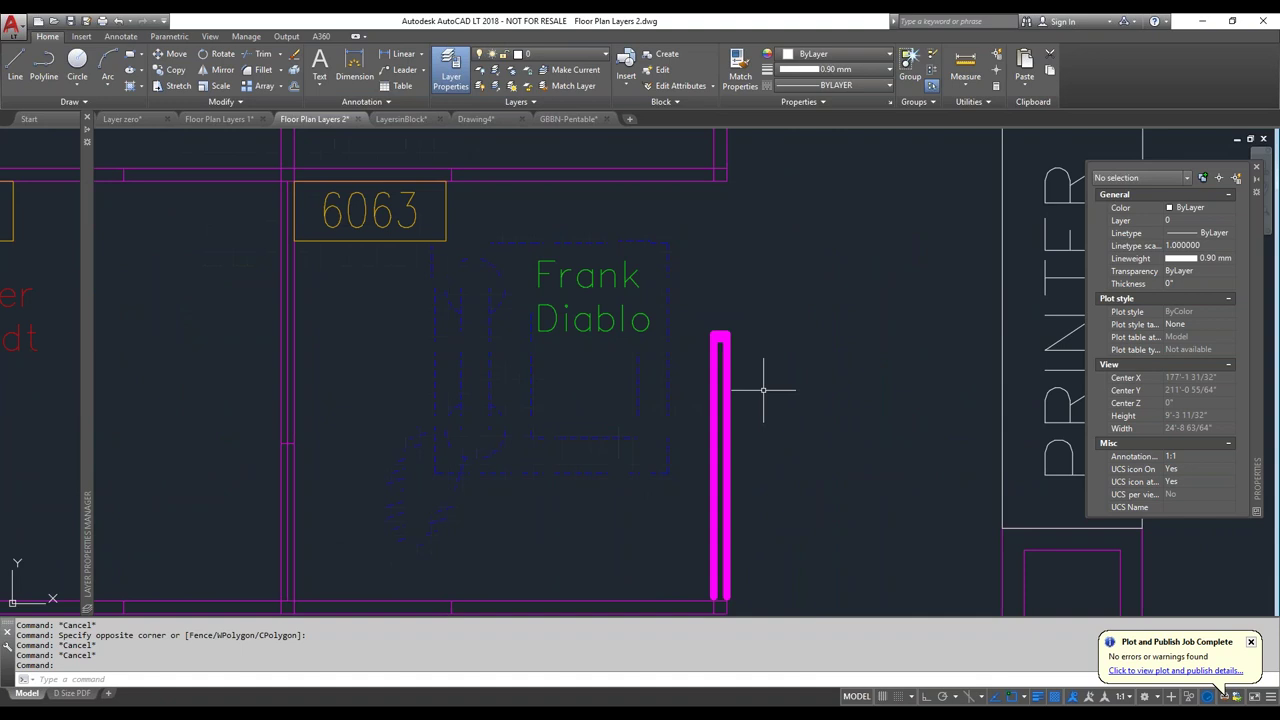
scroll(679, 343, down, 2)
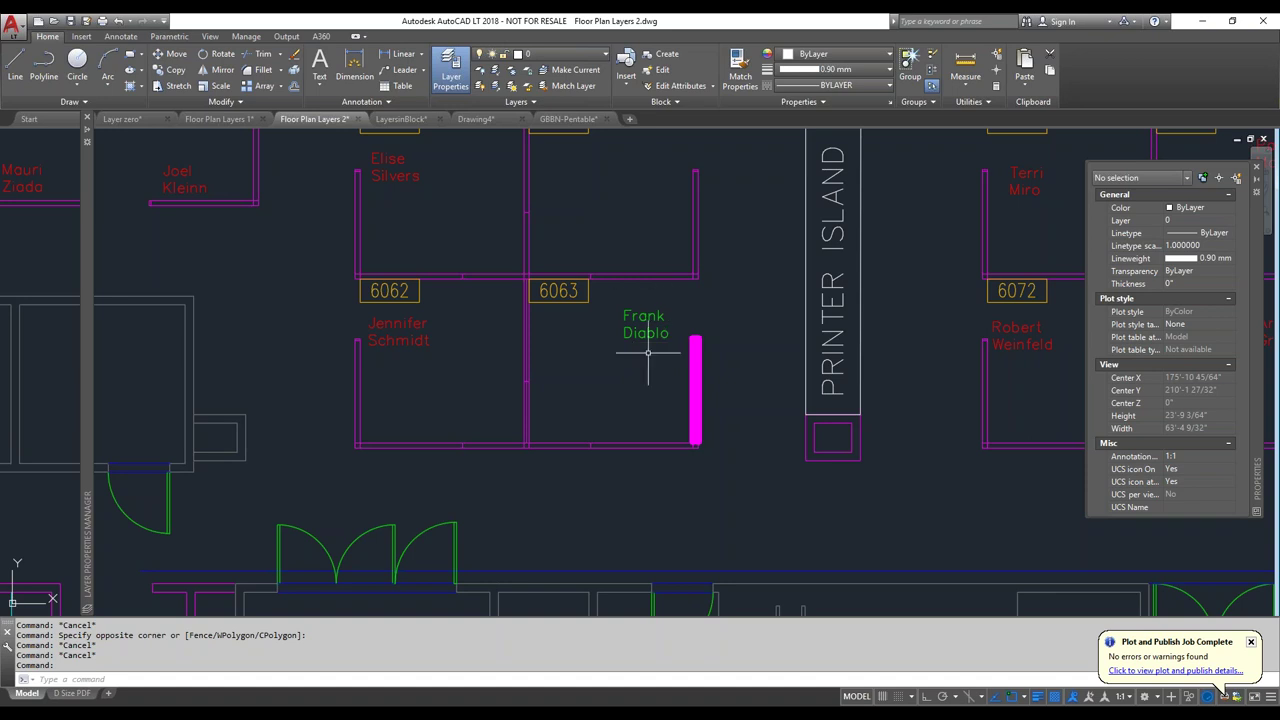
mouse_move(626, 333)
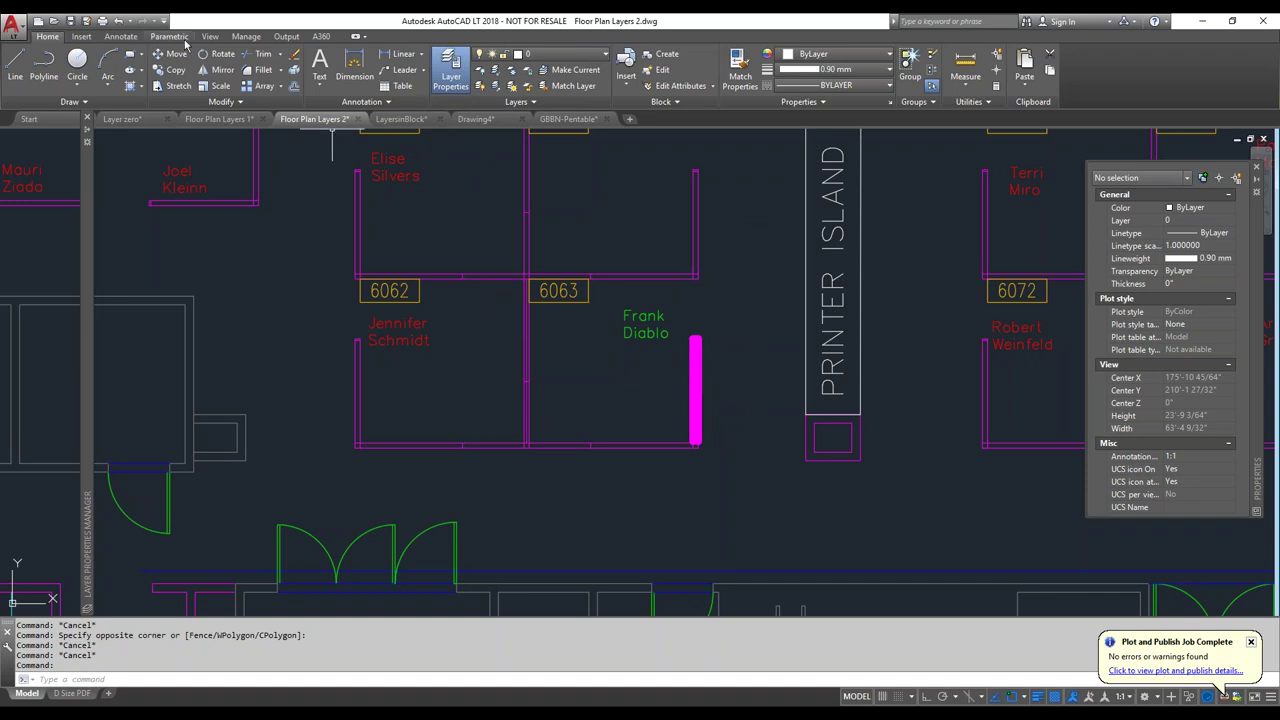
Add a 16'-9" linear dimension between the wall corners, placed below rooms 6062 and 6063
click(121, 37)
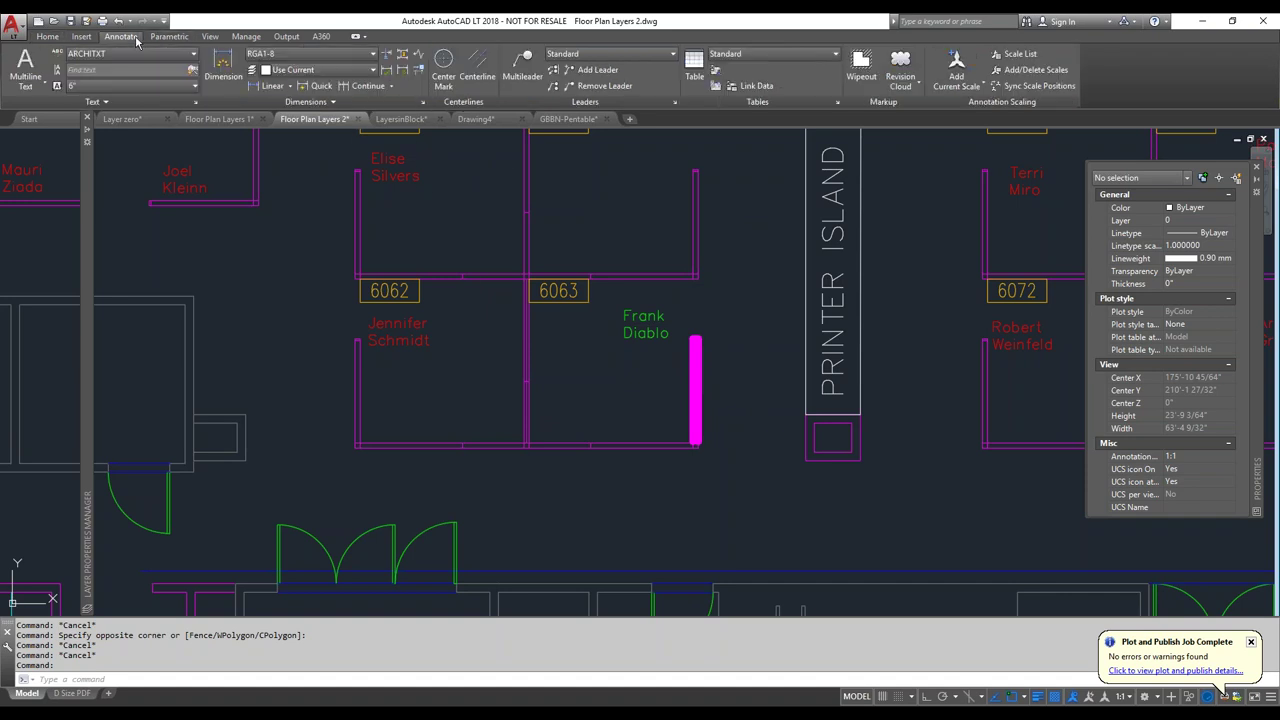
click(223, 68)
click(357, 285)
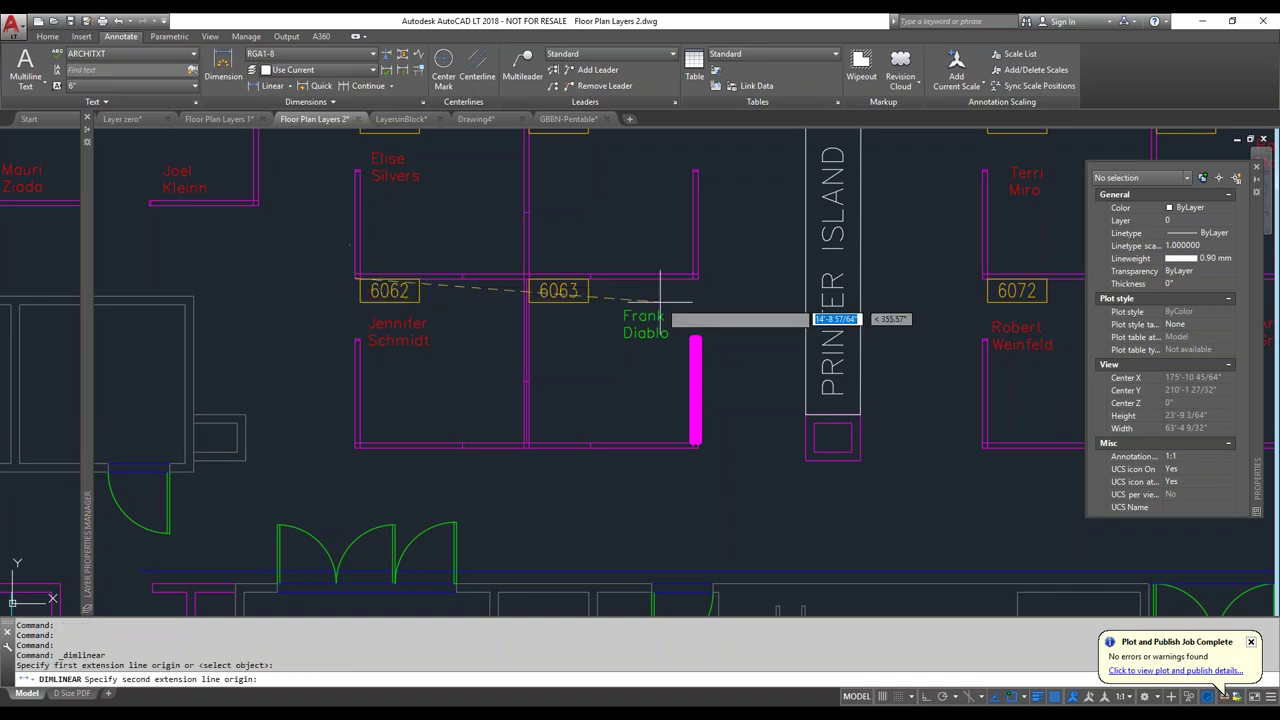
click(698, 286)
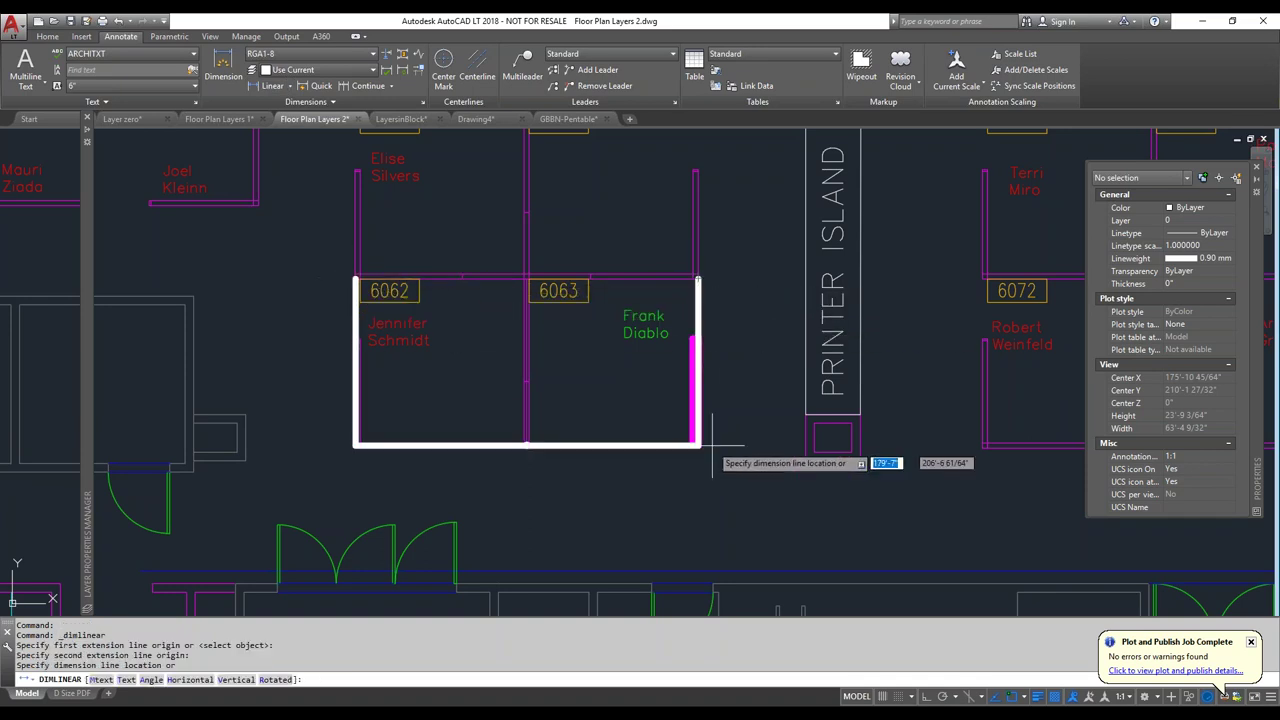
click(700, 511)
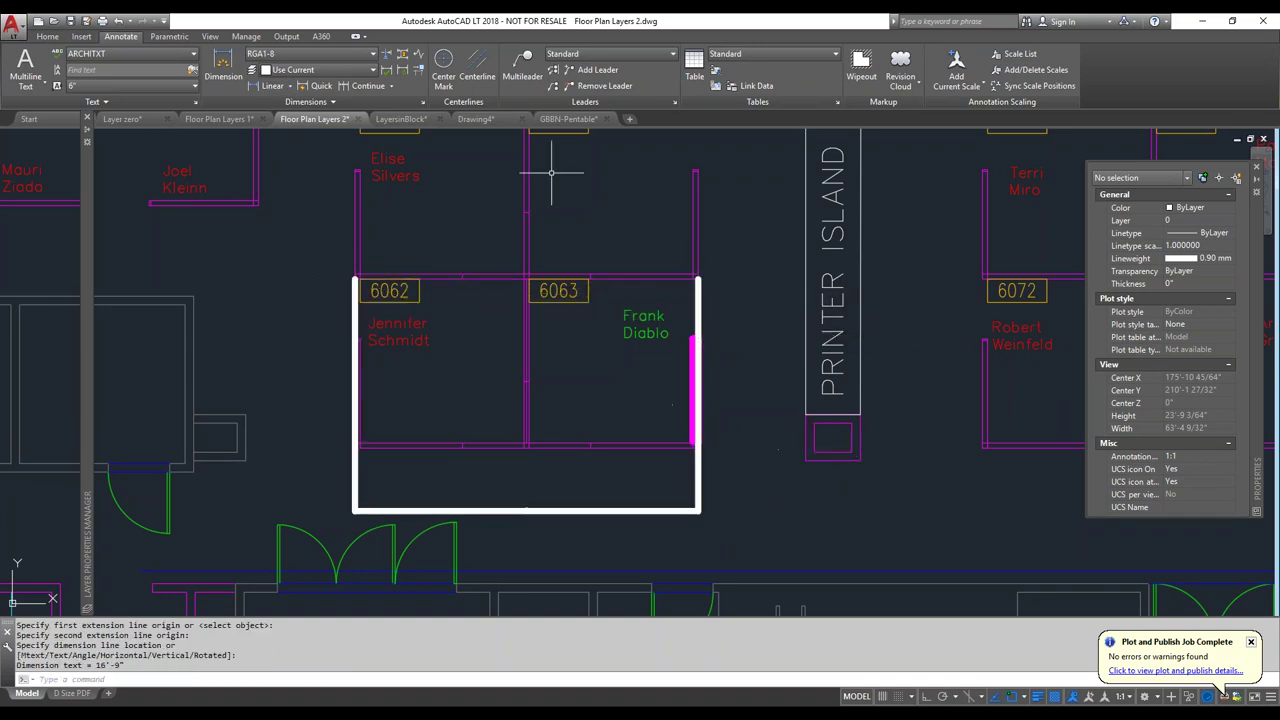
key(Escape)
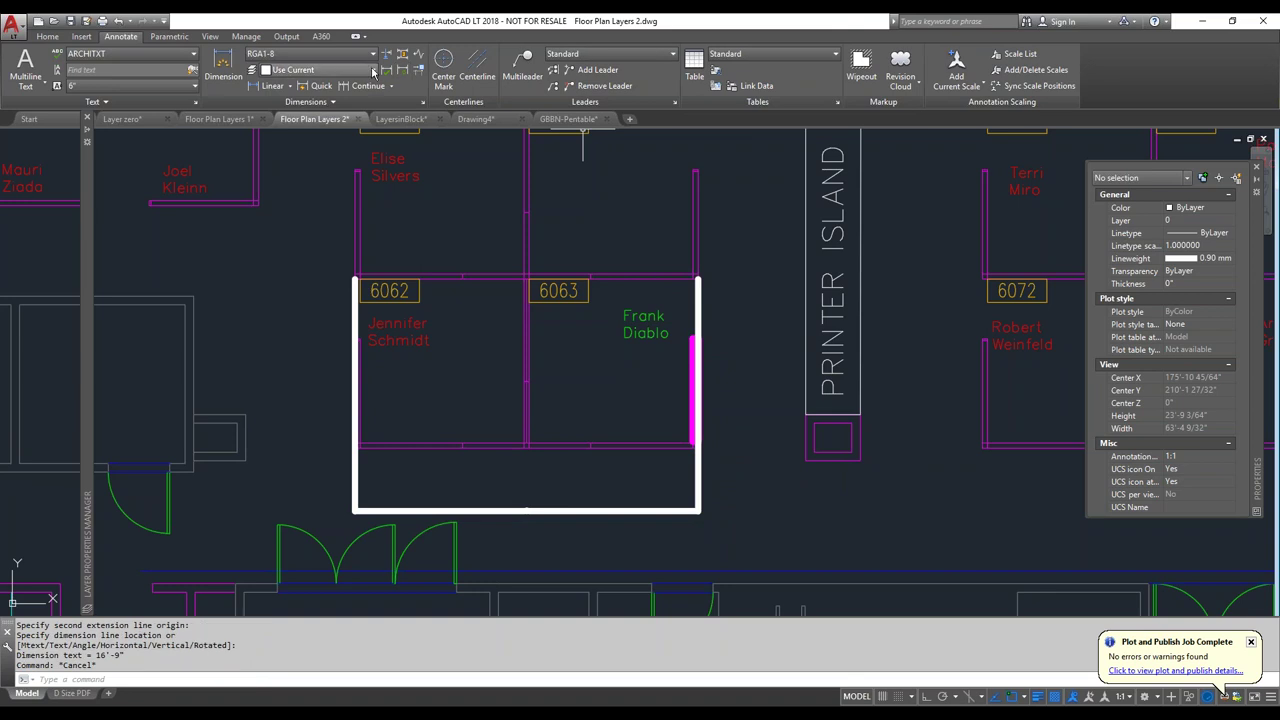
Select the new 16'-9" dimension, review the layer list, and bring up the Layer Properties Manager
click(47, 36)
click(694, 491)
click(620, 522)
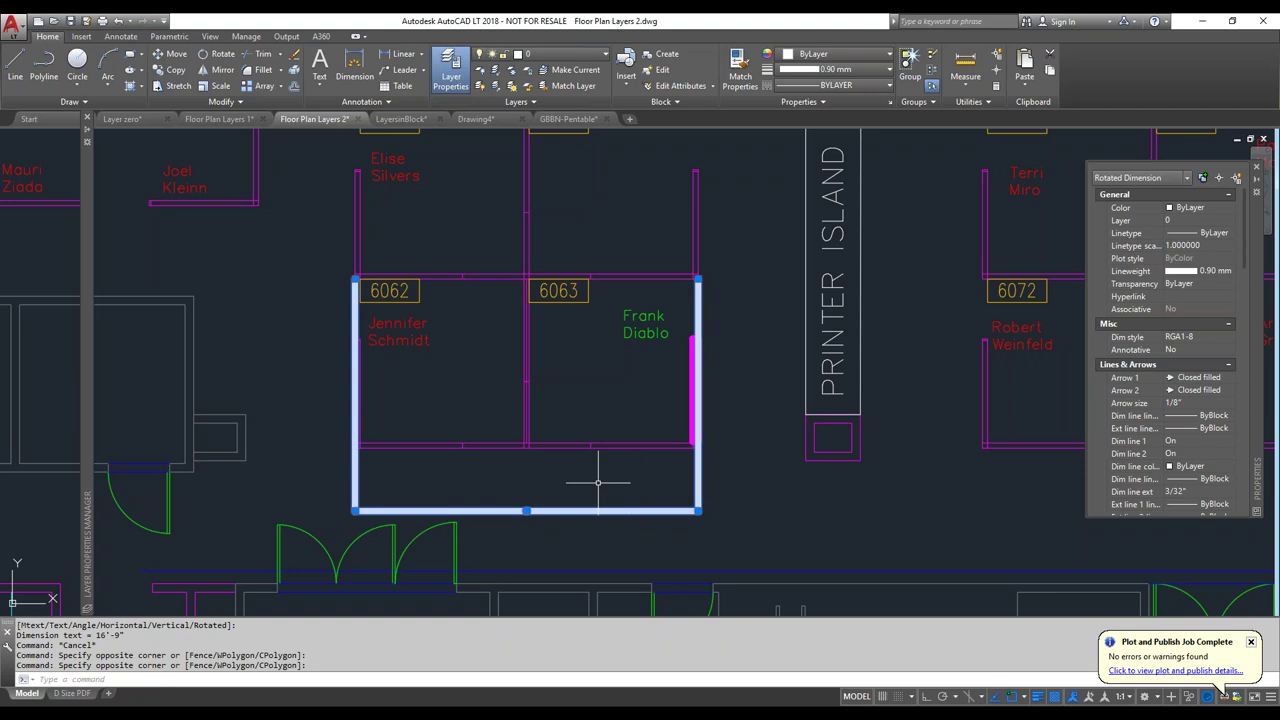
click(562, 58)
scroll(566, 380, down, 1)
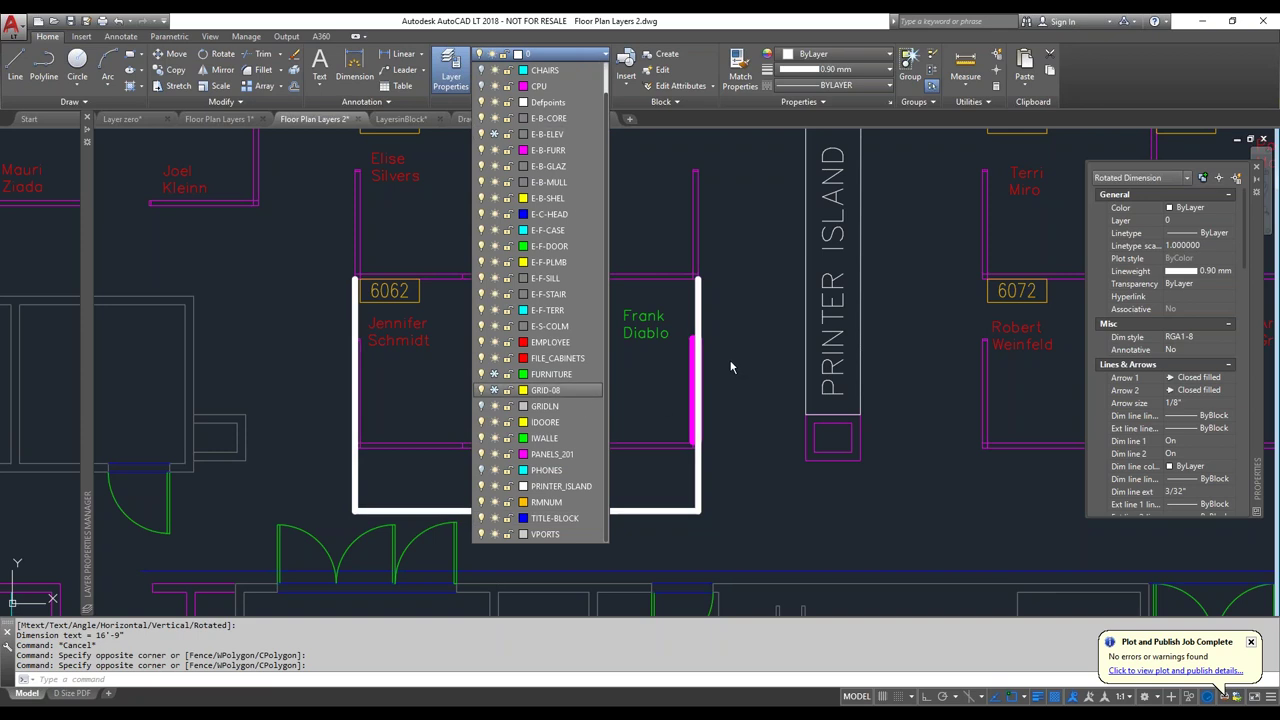
key(Escape)
key(Escape)
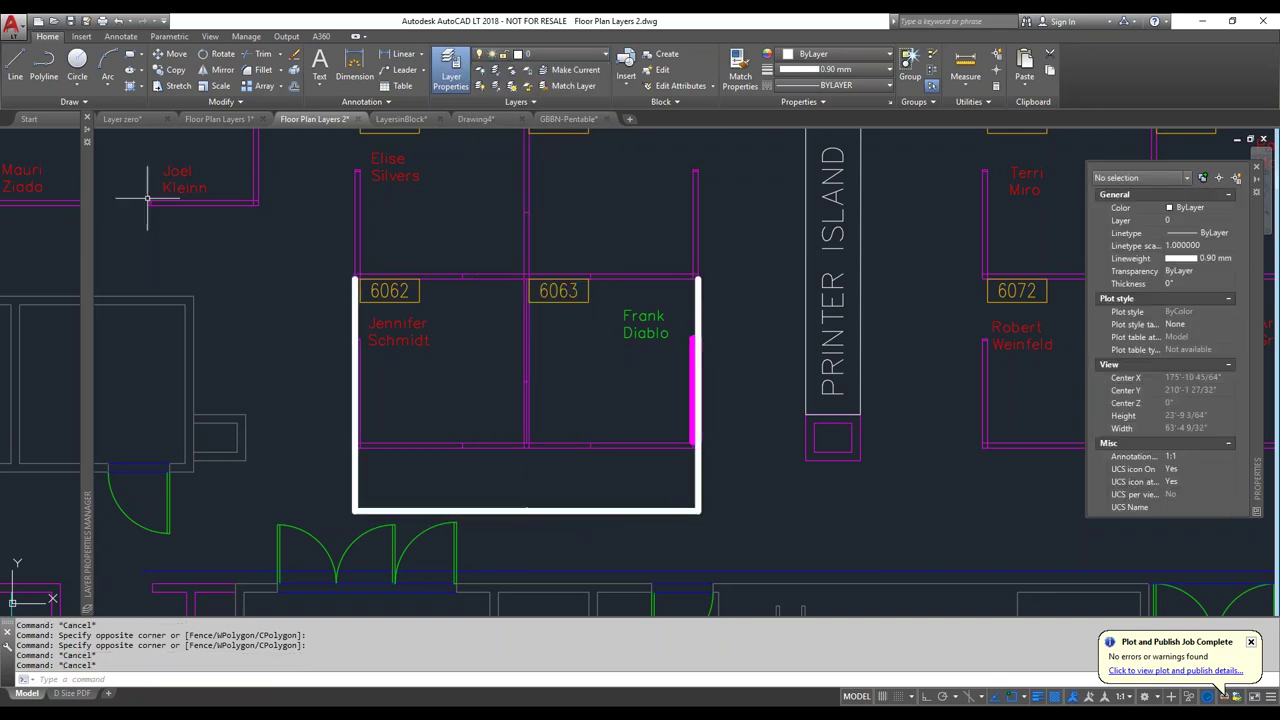
mouse_move(87, 206)
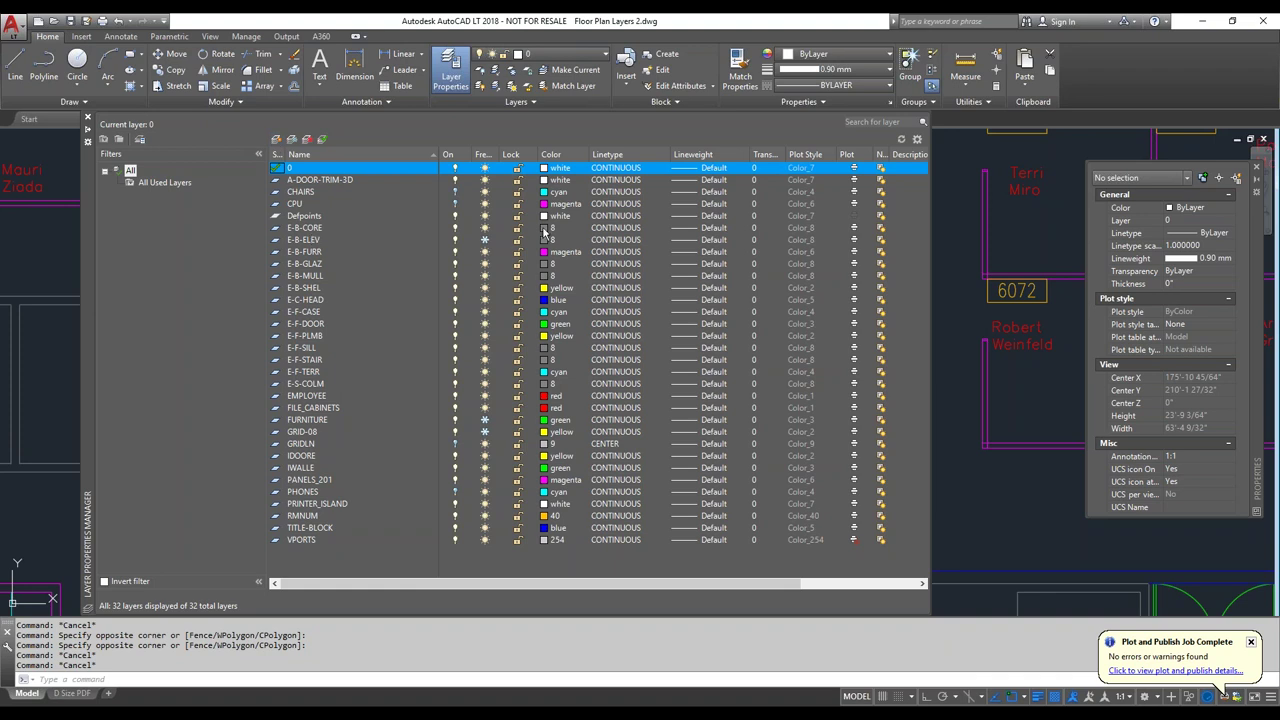
Add a new layer named Dimensions
click(545, 228)
key(Escape)
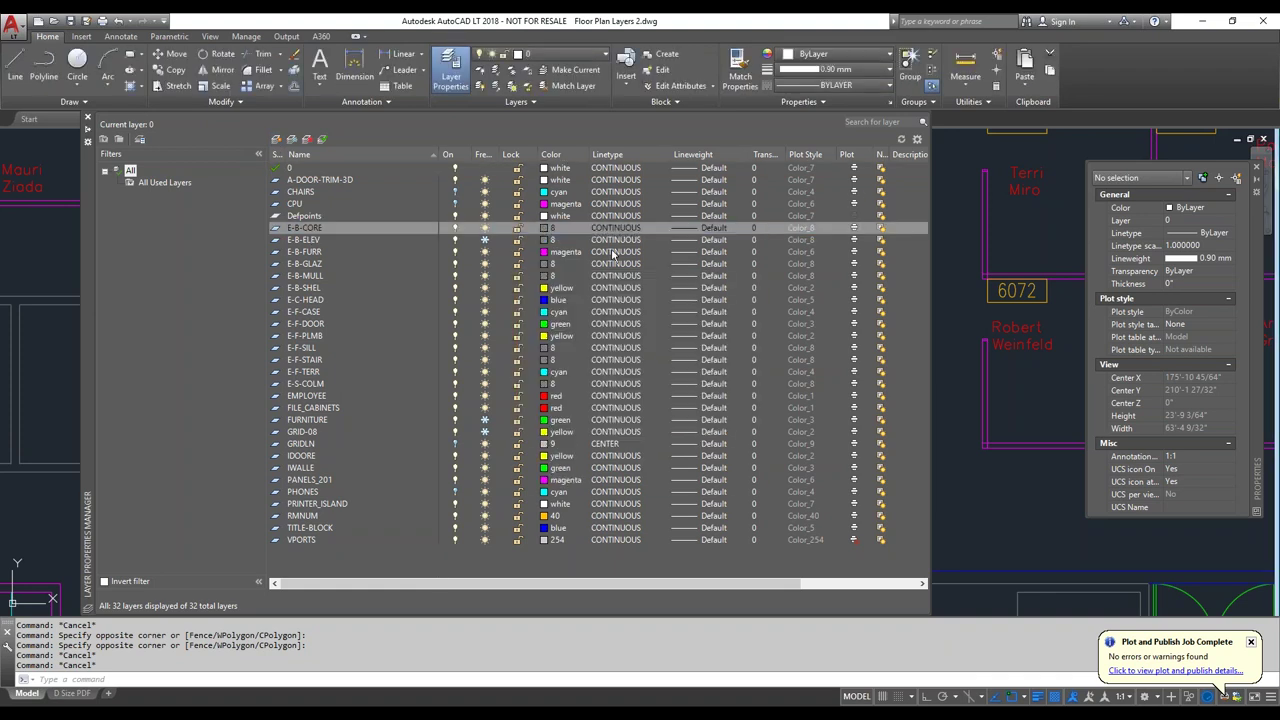
click(277, 140)
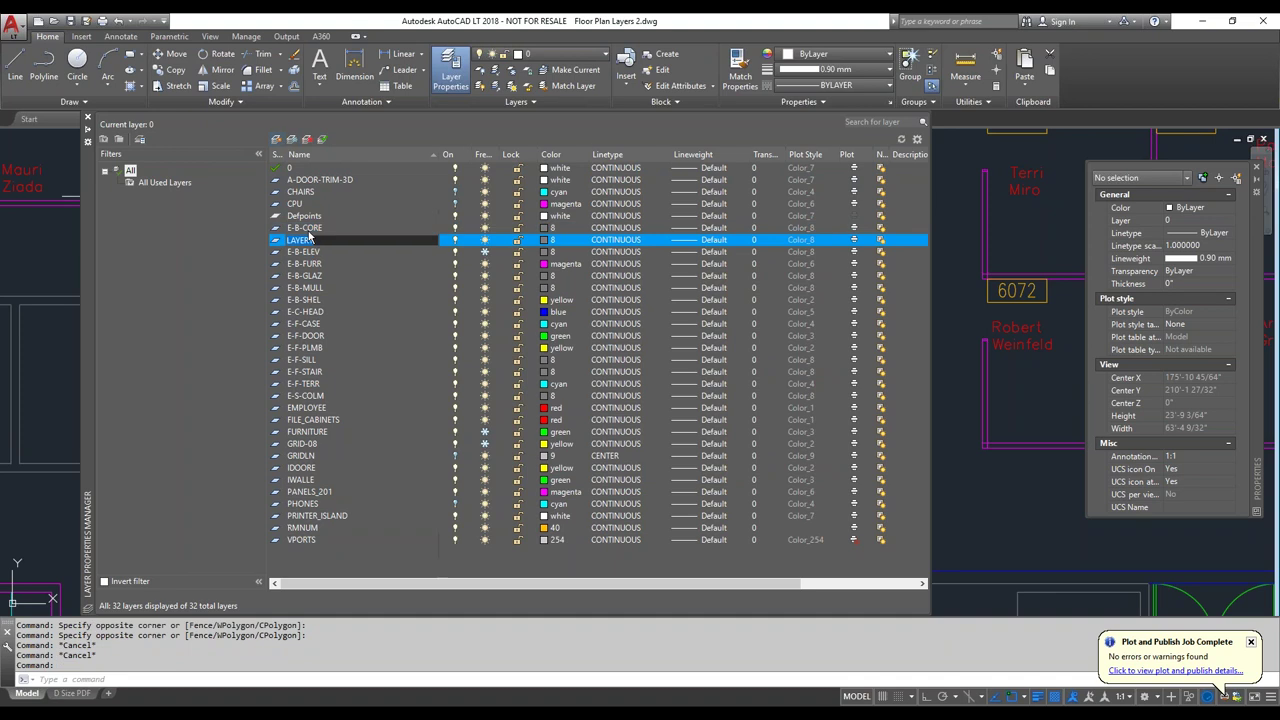
text(Dimensions)
key(Return)
Add a second layer named Hatches and give it green colour 80
click(291, 140)
text(Hal)
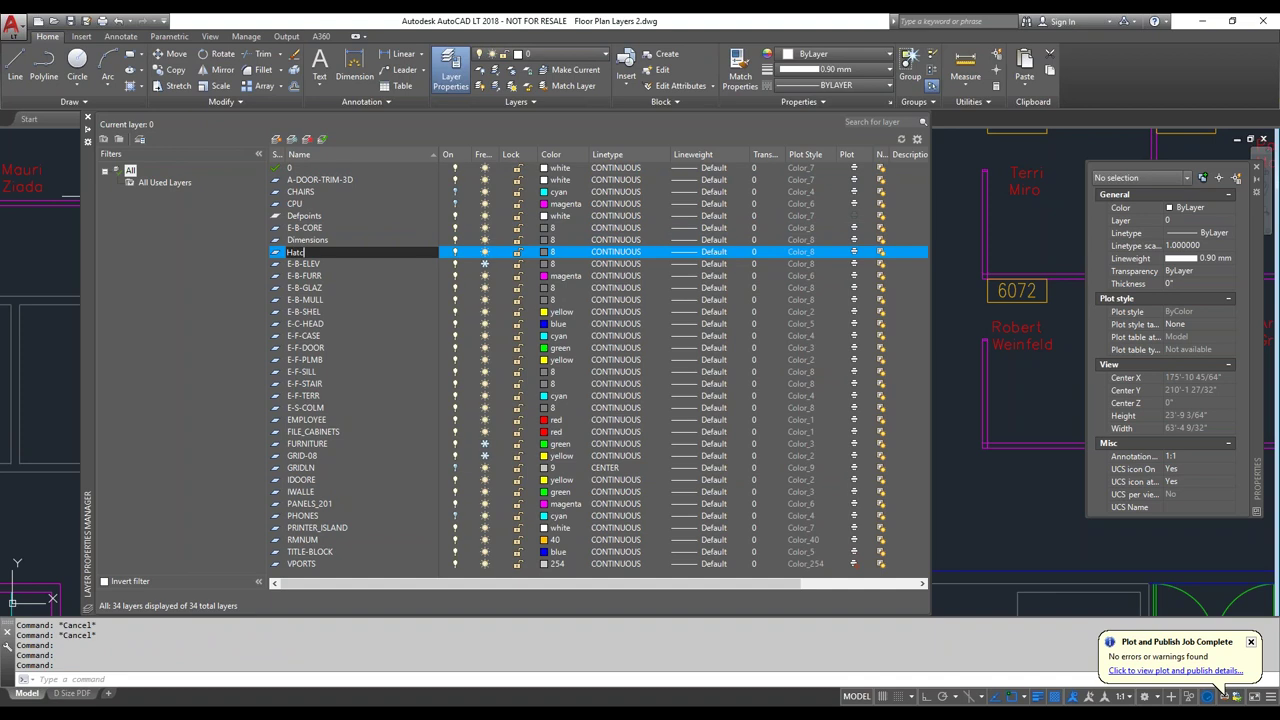
text(ches)
key(Return)
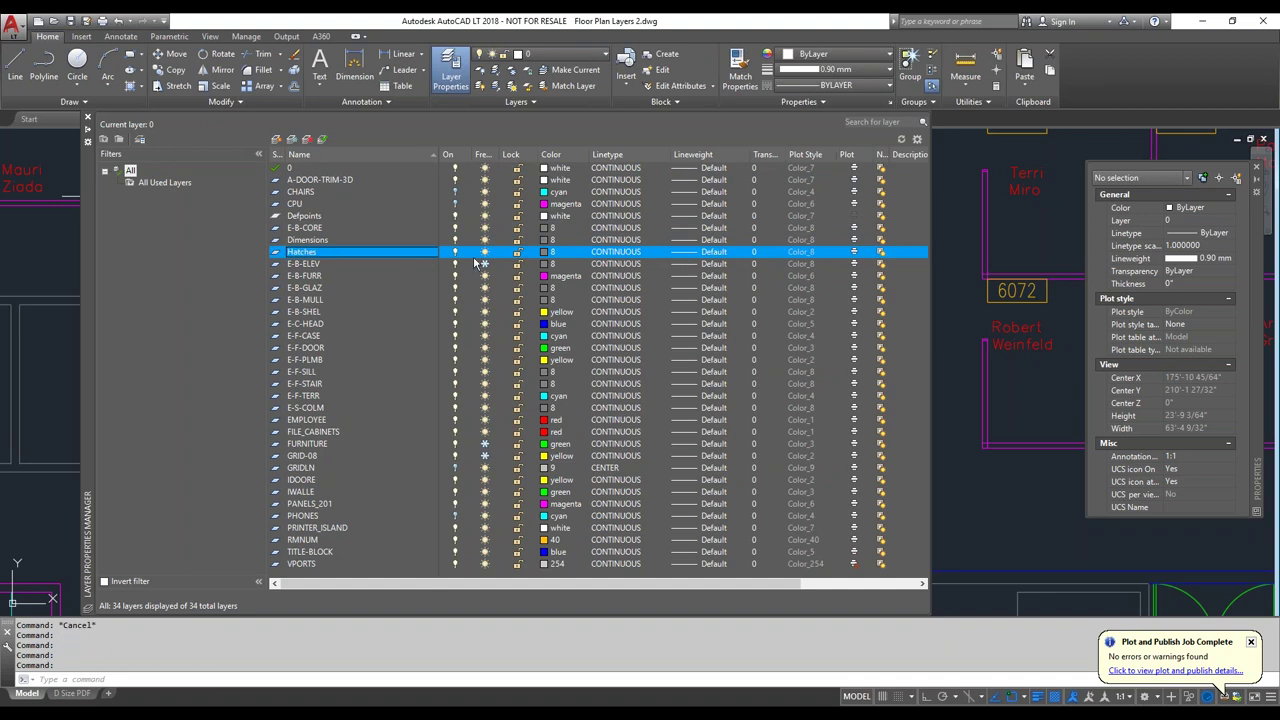
click(549, 252)
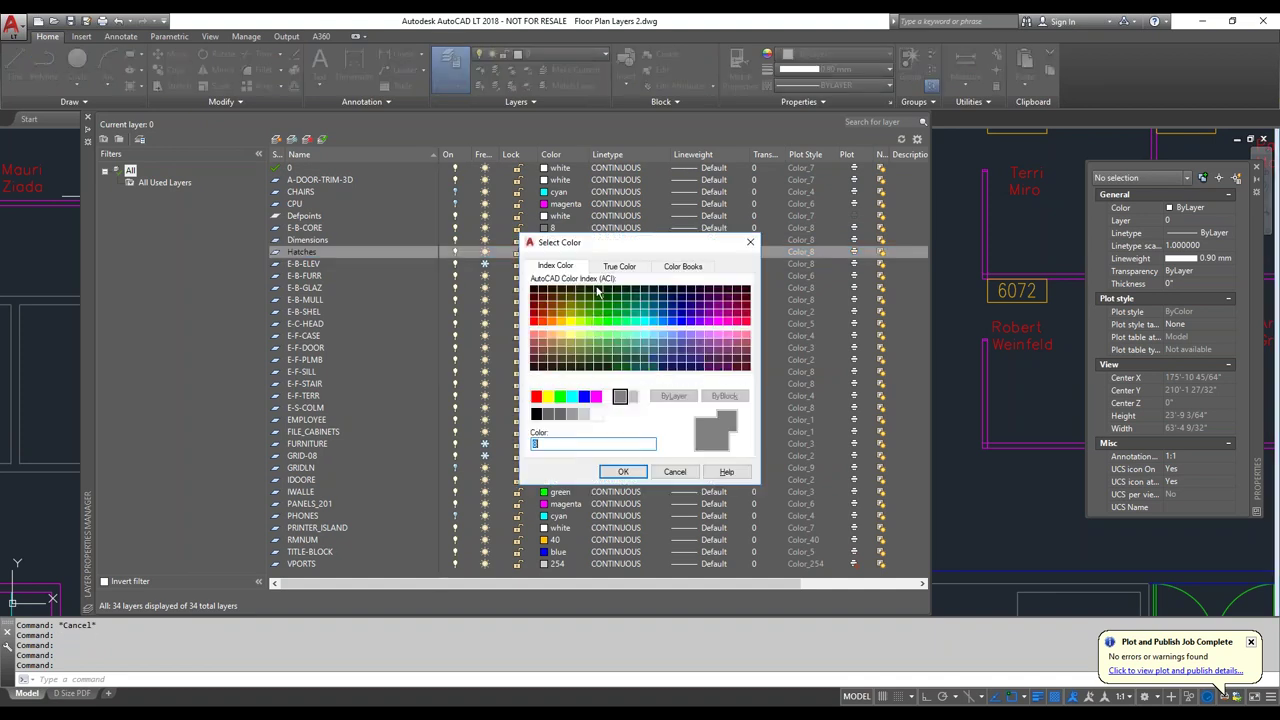
click(598, 320)
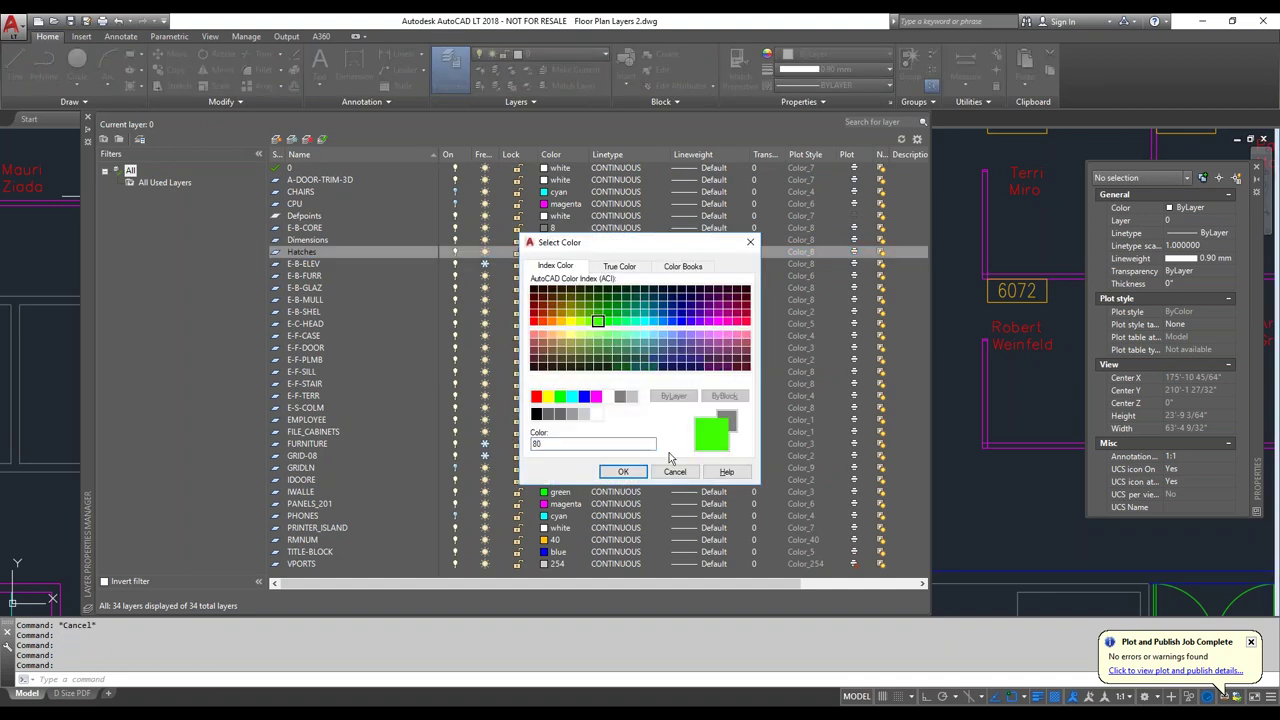
click(622, 472)
click(960, 505)
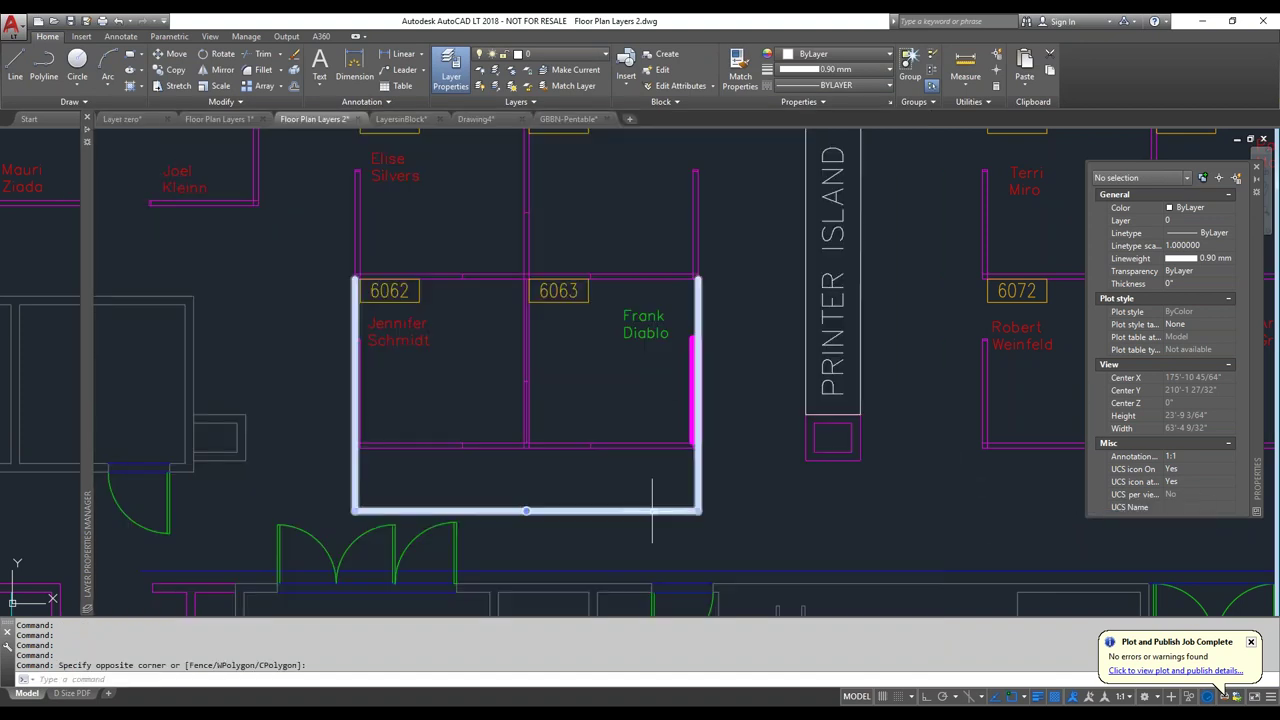
Delete the 16'-9" dimension and briefly view the dimension style settings
click(654, 510)
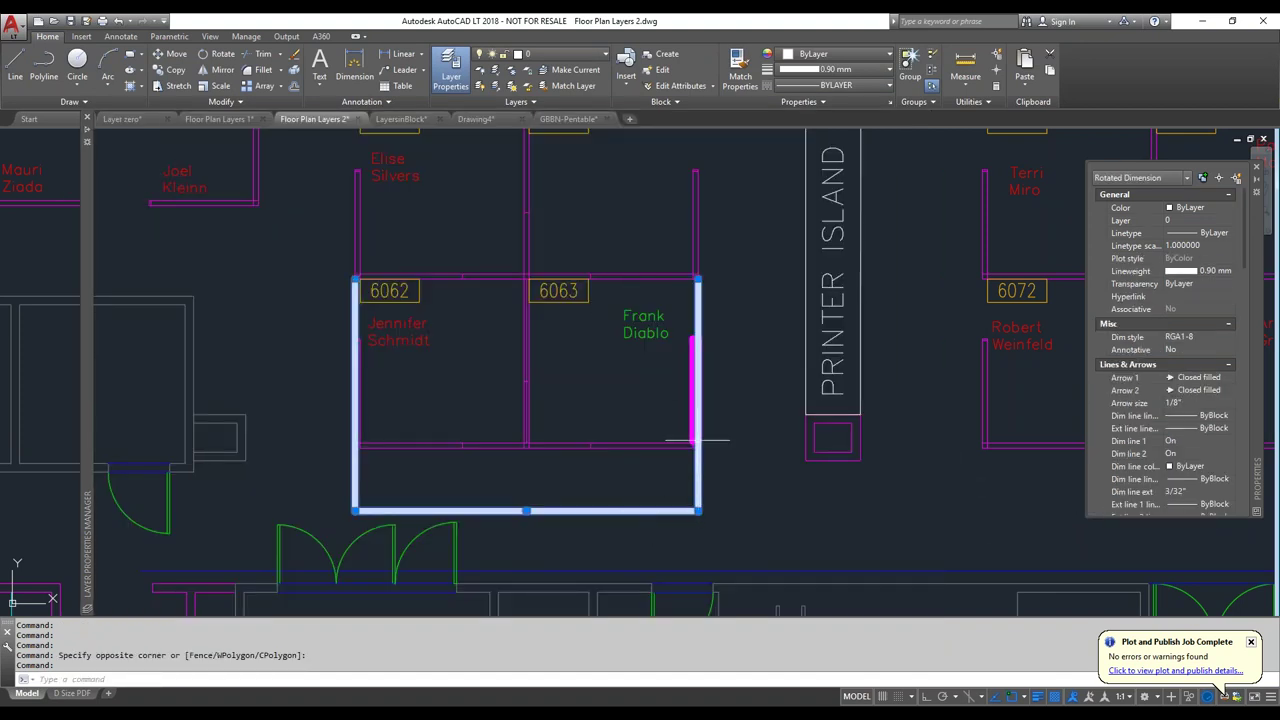
key(Delete)
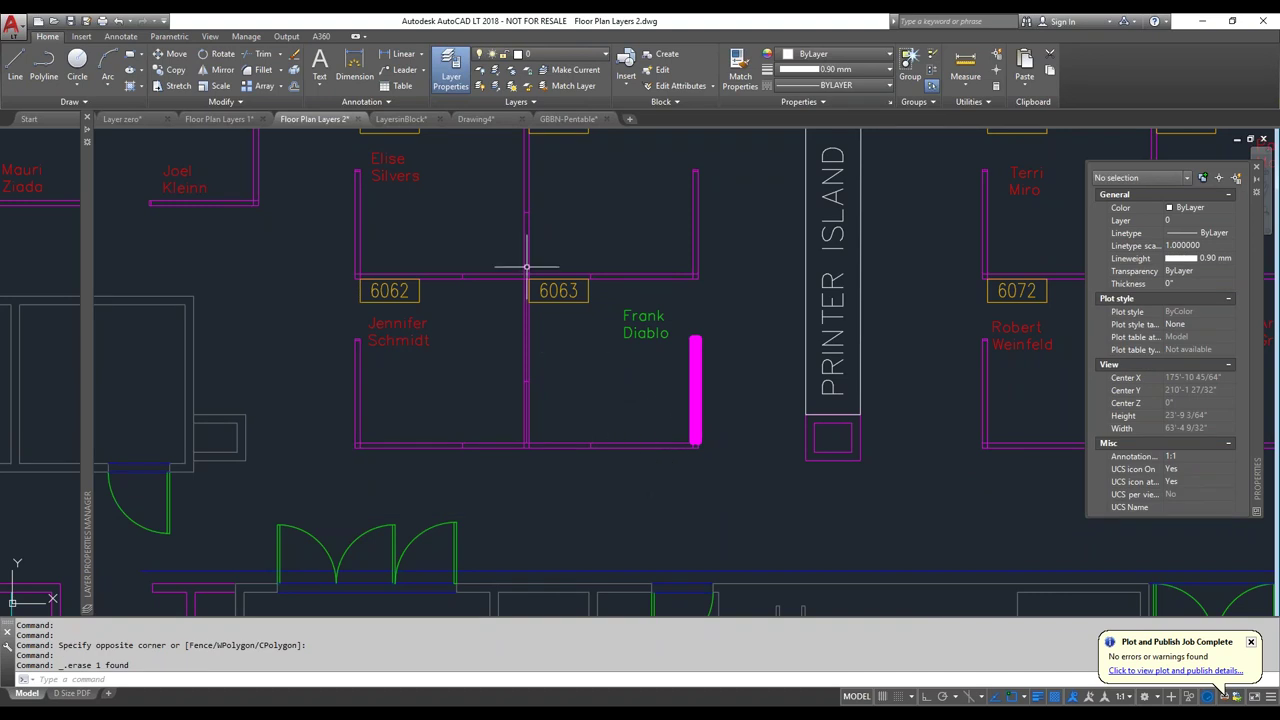
click(132, 38)
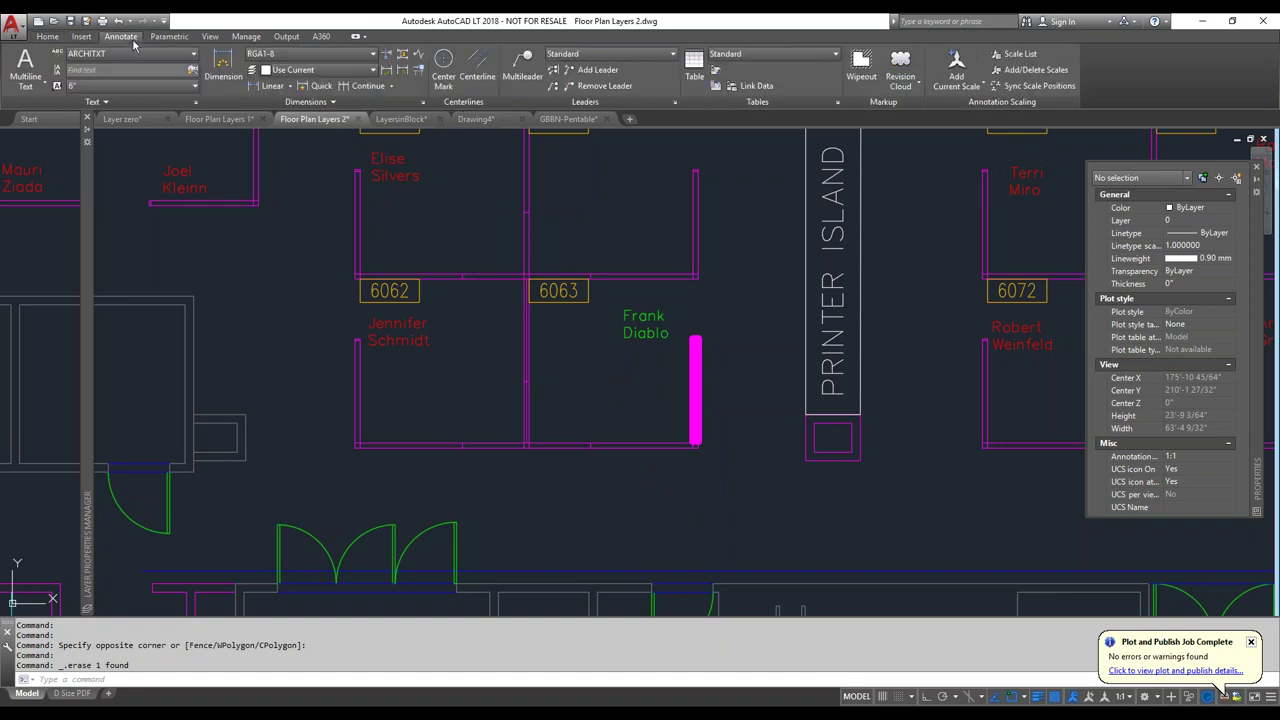
click(405, 108)
click(423, 103)
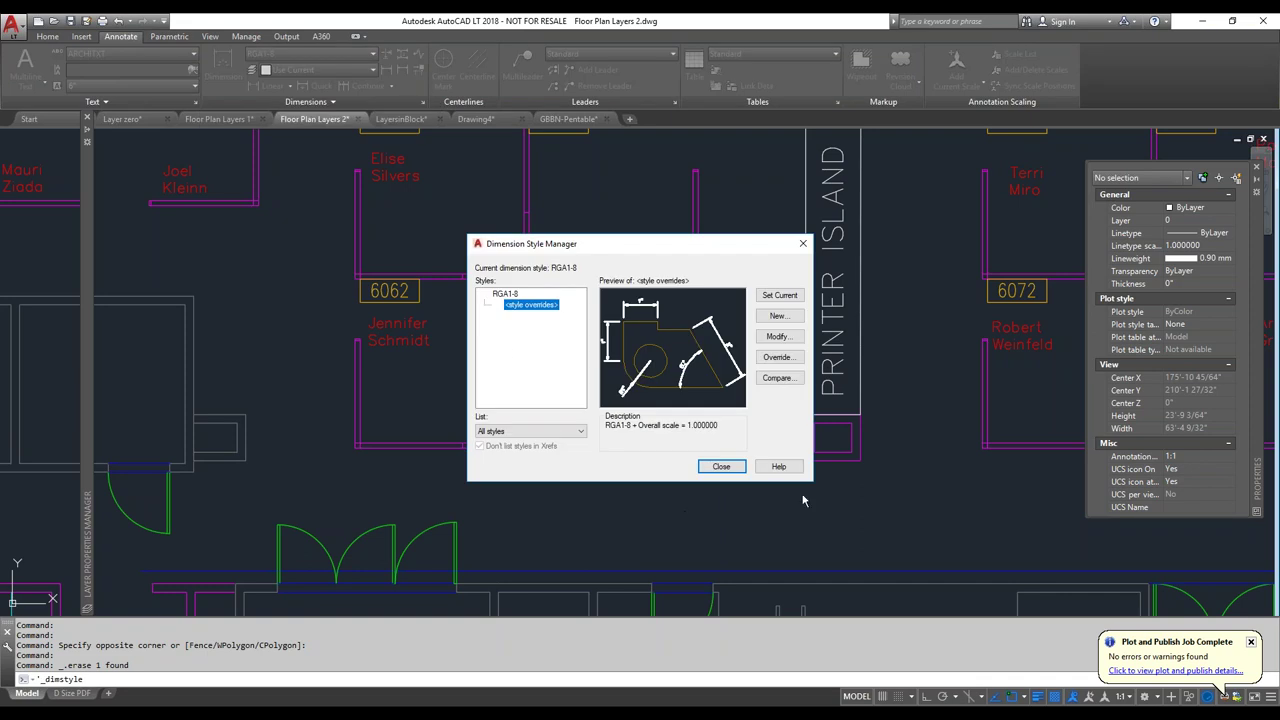
click(721, 466)
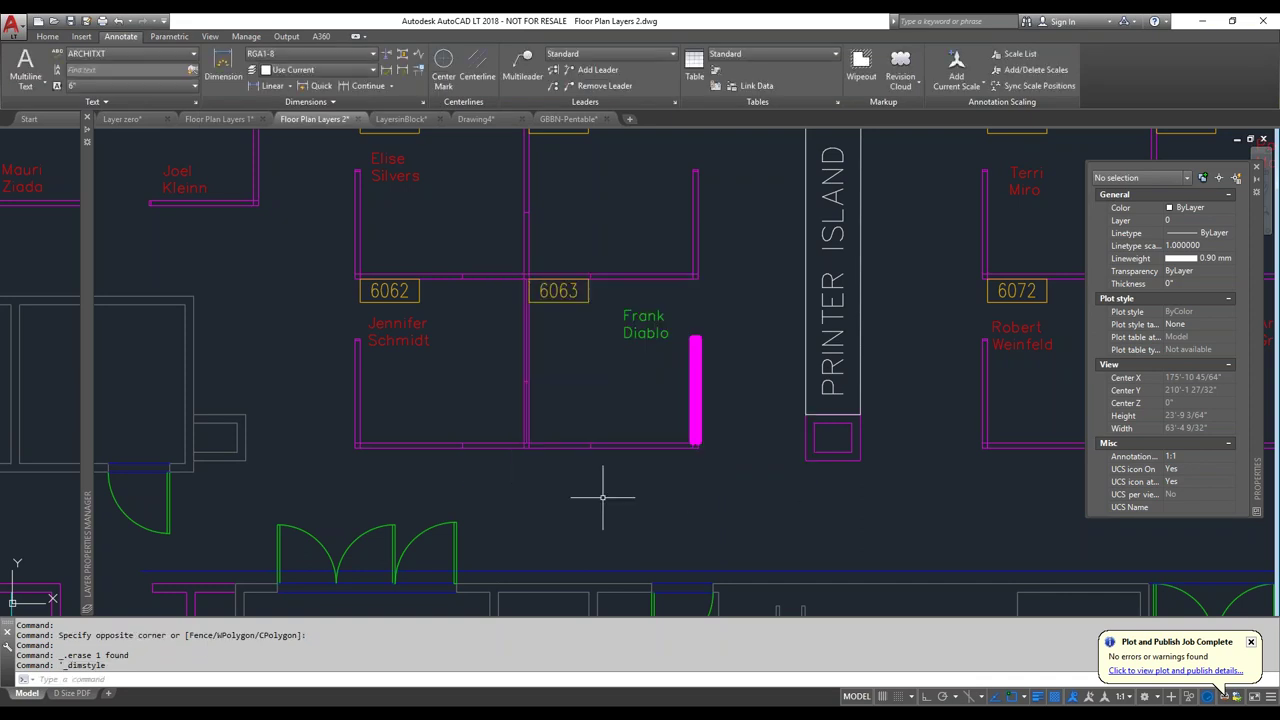
Set DIMLAYER to DIMENSIONS so new dimensions land on that layer
text(DIMLAYER)
key(Return)
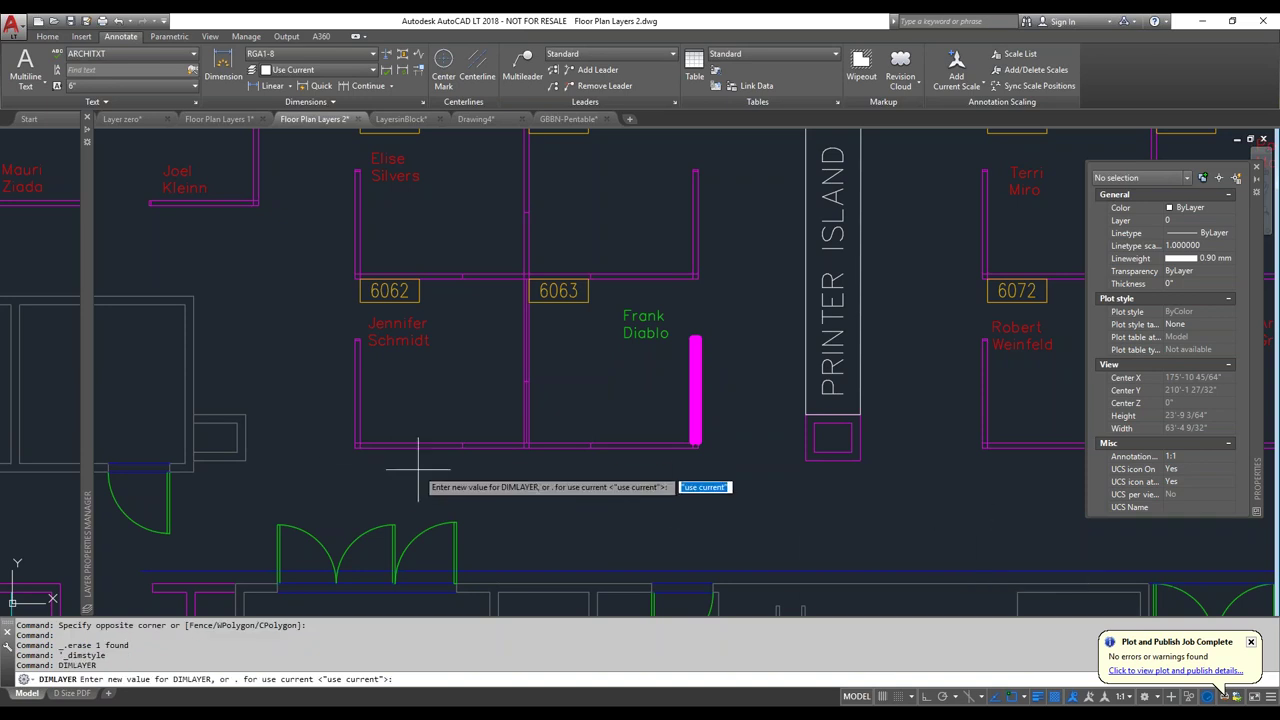
text(DIMENSIONS)
key(Return)
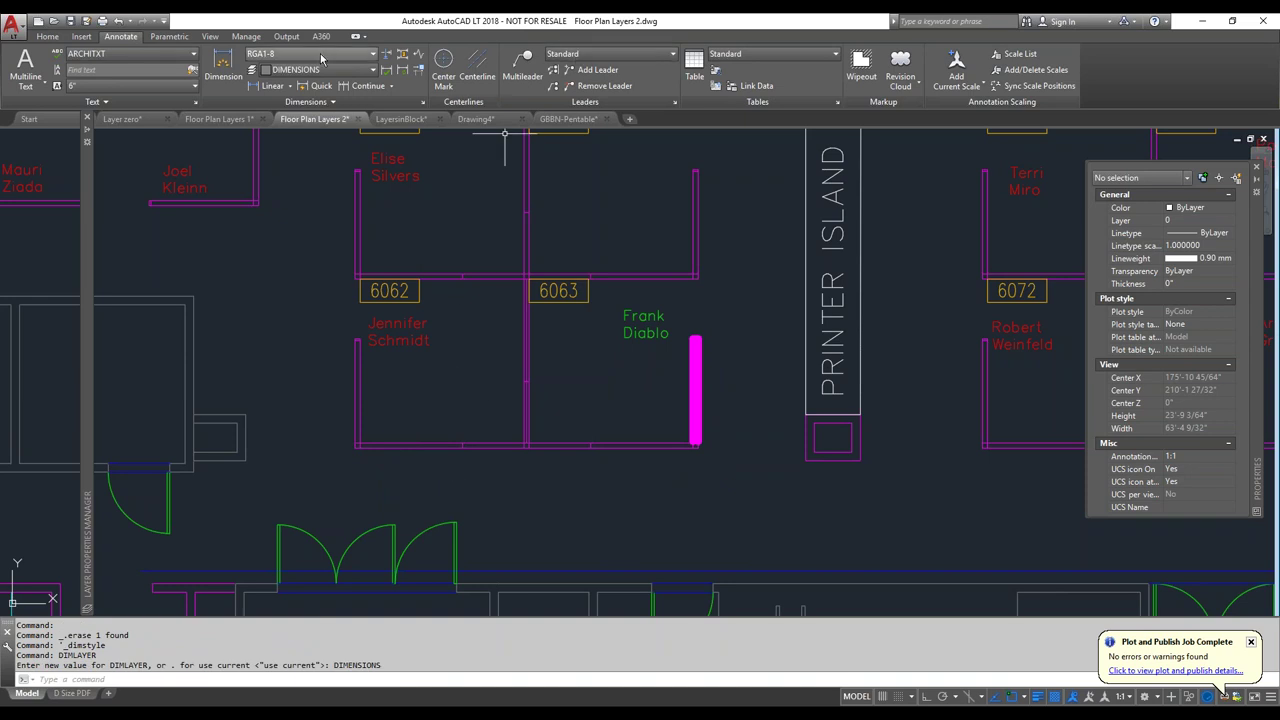
click(47, 36)
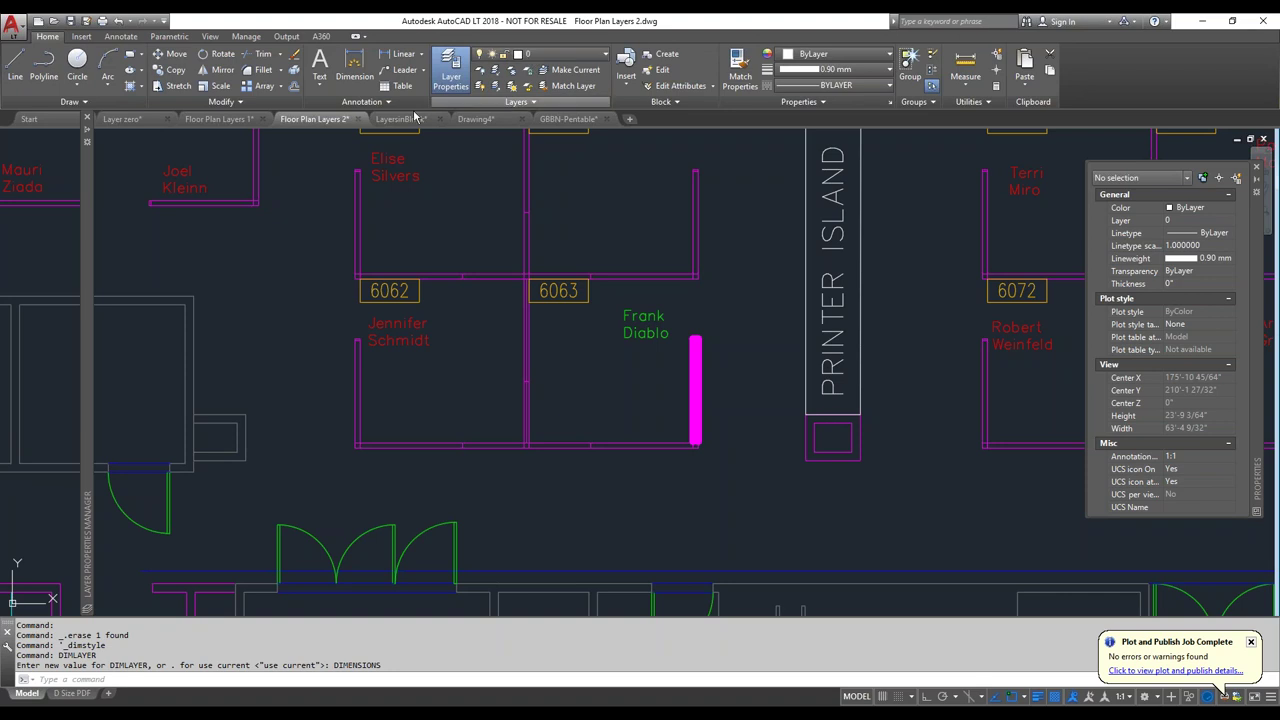
Add a linear dimension across the upper rooms and confirm it sits on DIMENSIONS
click(354, 68)
click(543, 368)
click(690, 358)
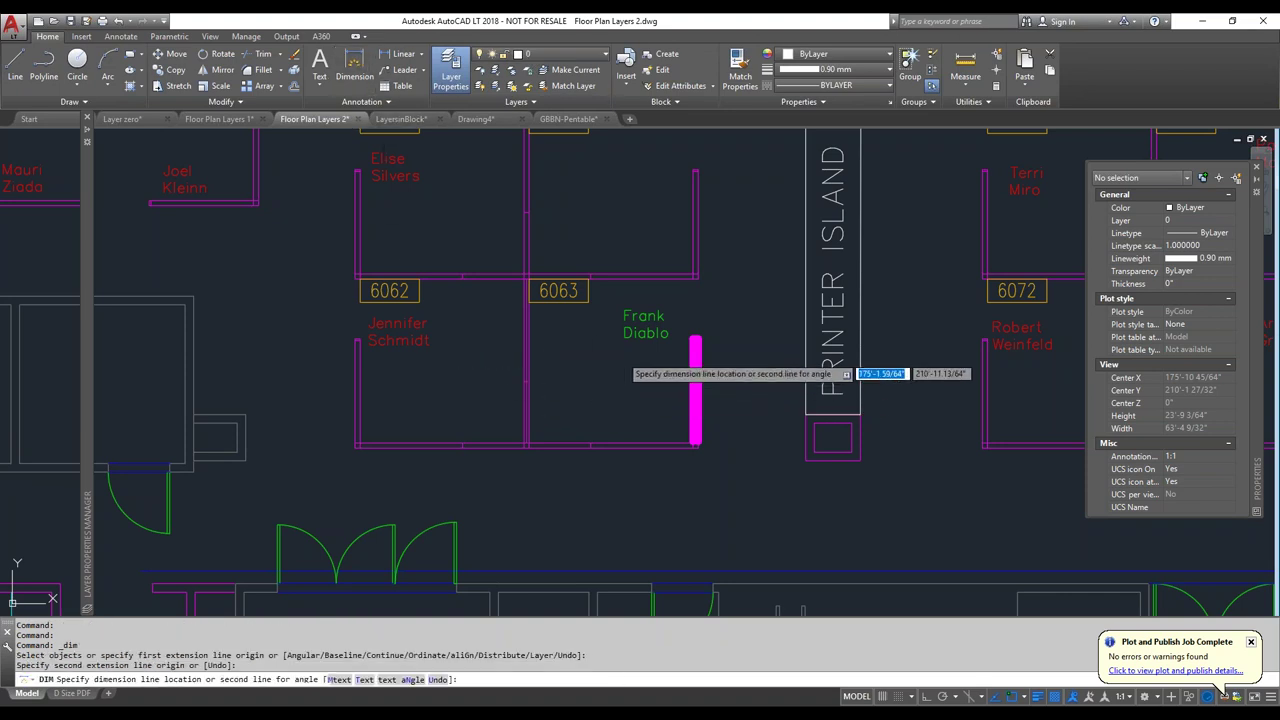
click(600, 202)
key(Escape)
click(607, 199)
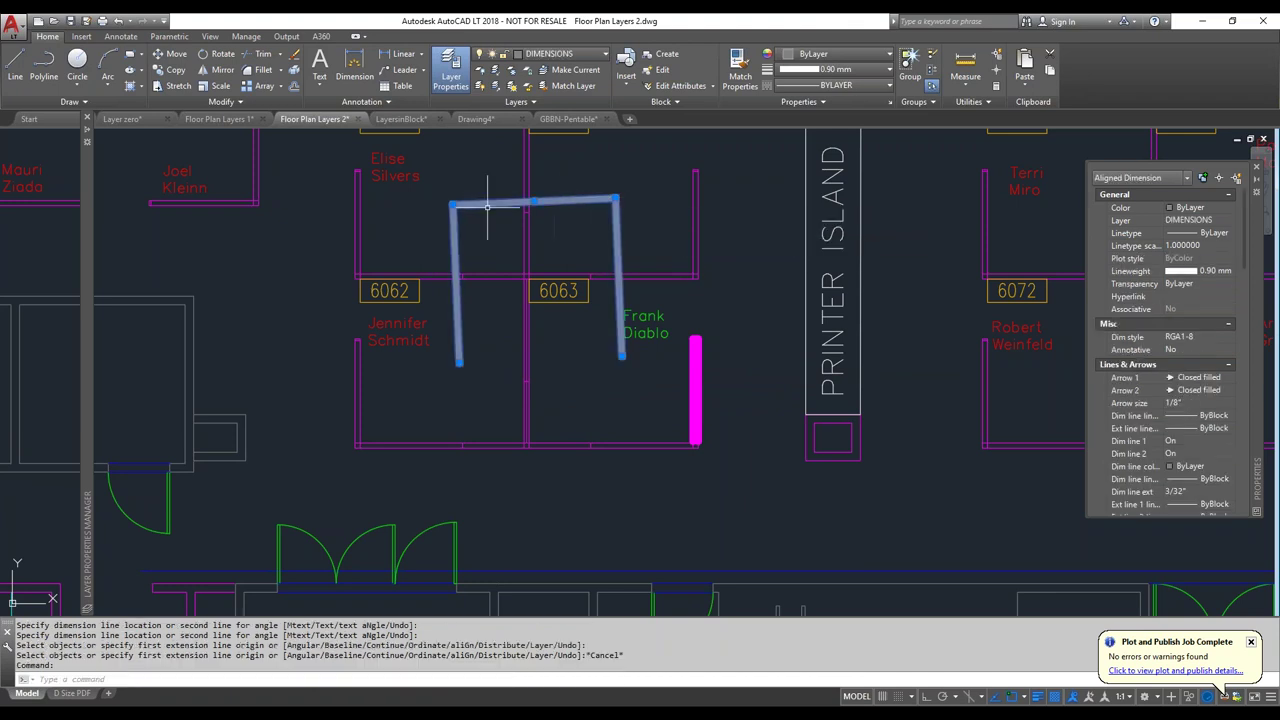
key(Escape)
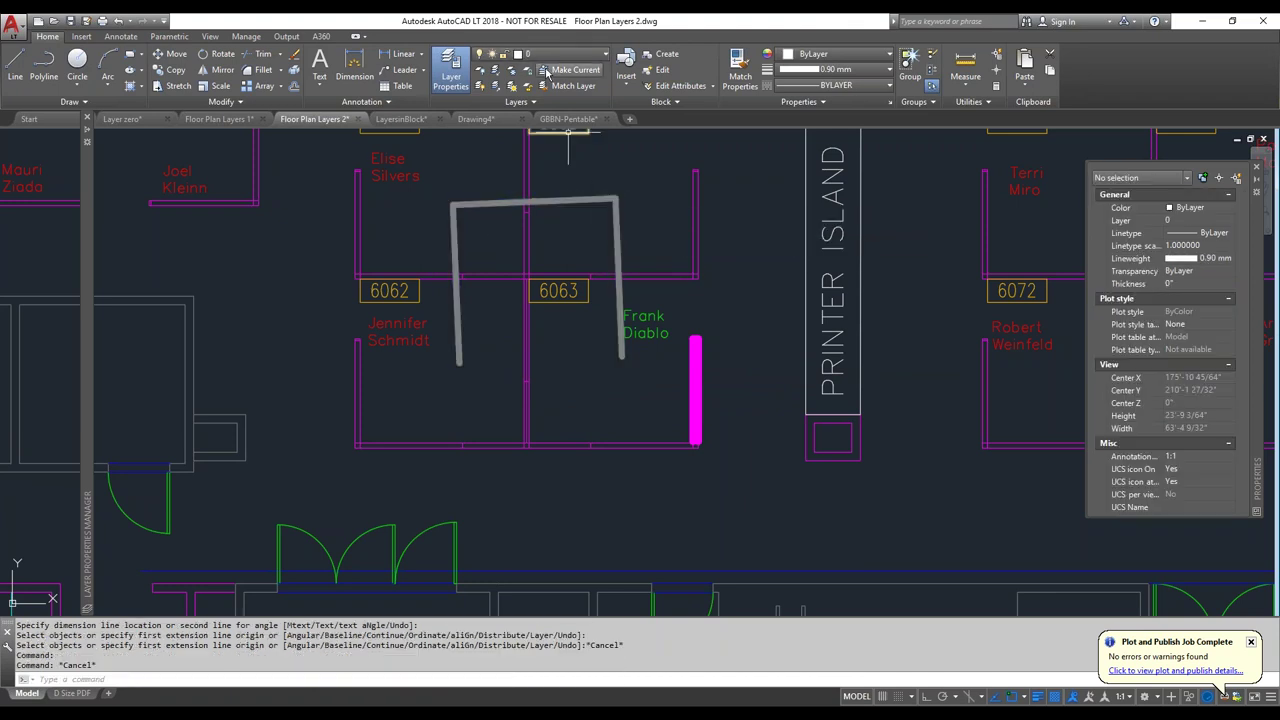
Add the 18'-4 1/8" linear dimension below the cubicles and check its layer
click(405, 57)
click(833, 523)
click(846, 521)
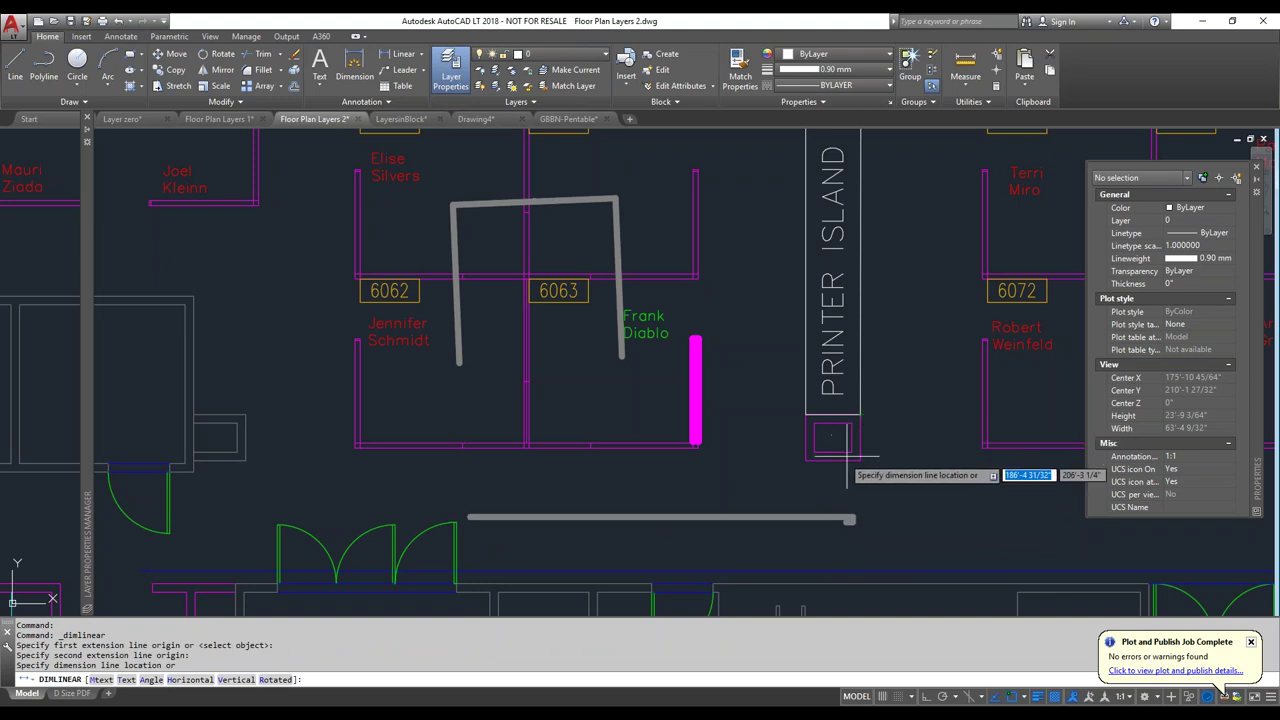
click(787, 412)
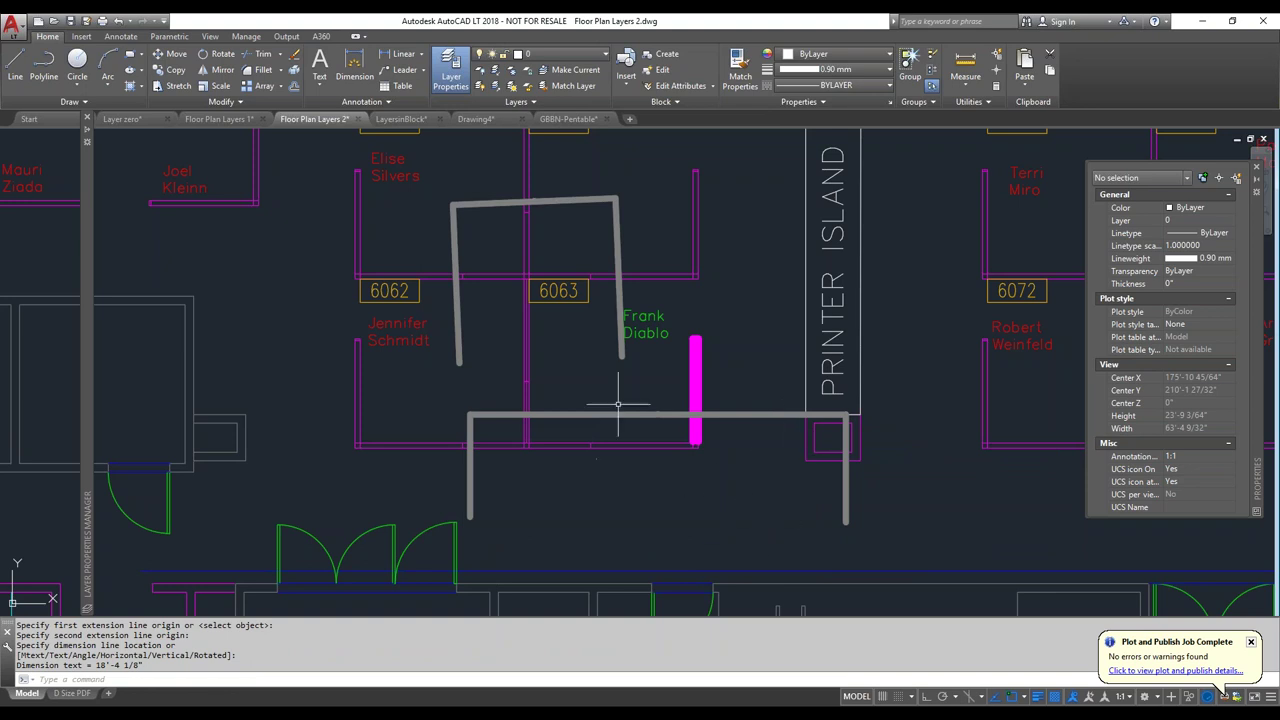
click(689, 416)
click(584, 380)
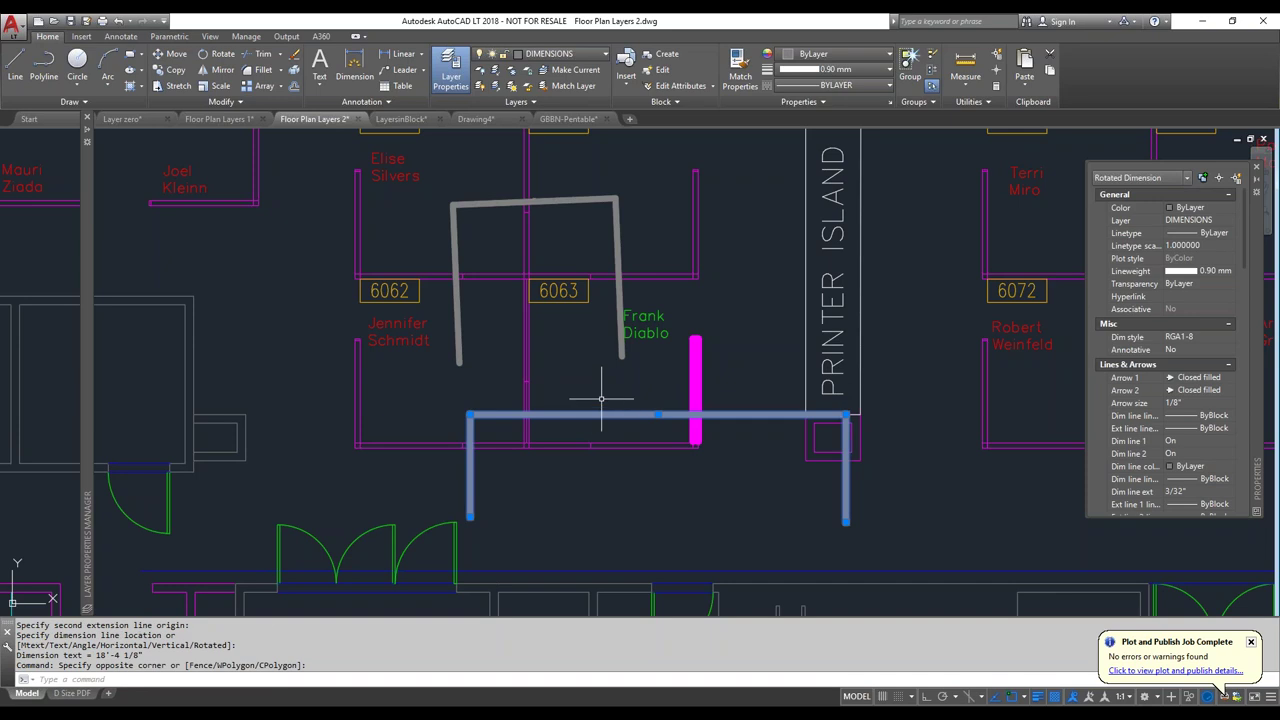
key(Escape)
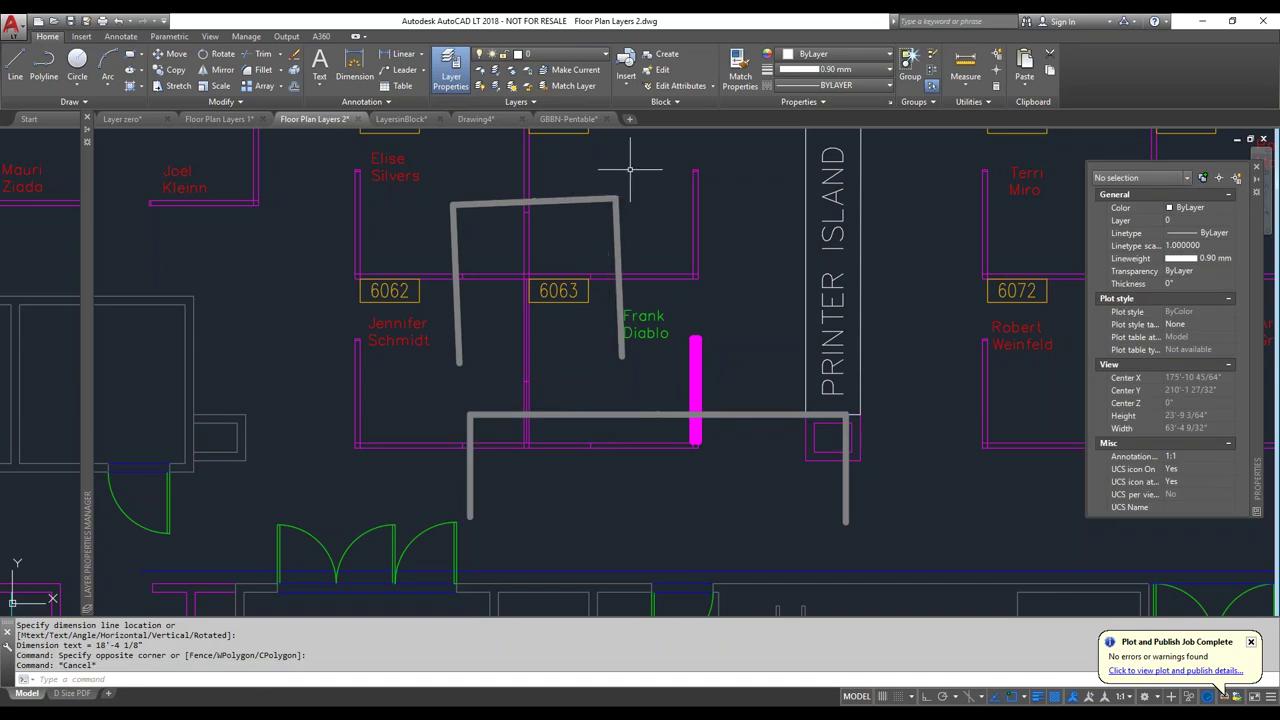
Draw a square rectangle with REC in the open space right of the floor plan
text(rec)
key(Return)
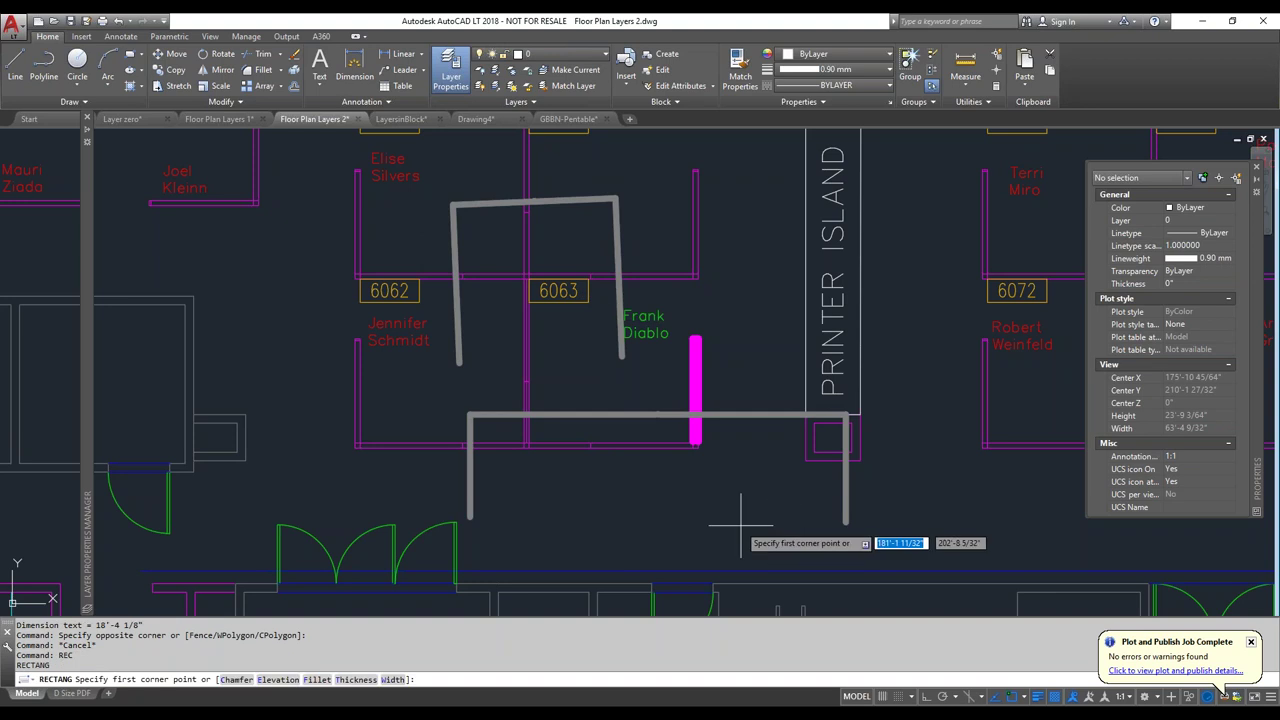
click(703, 528)
scroll(700, 371, down, 8)
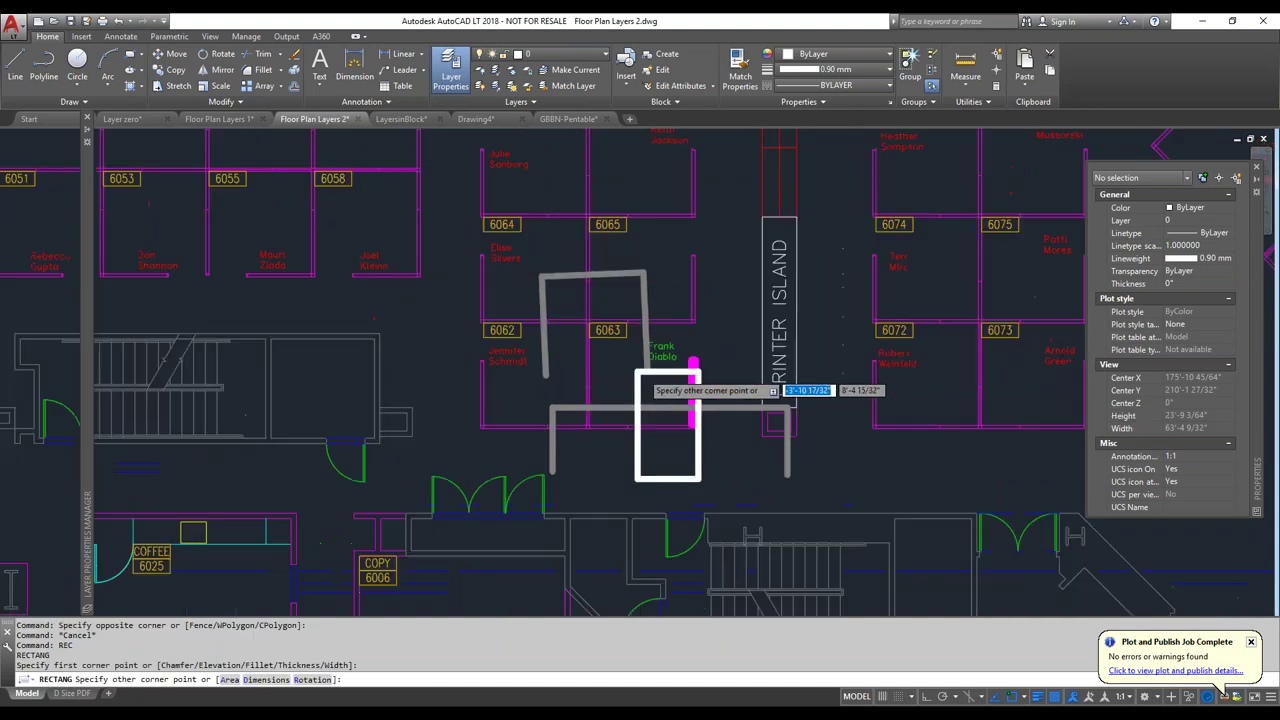
key(Escape)
key(Return)
scroll(480, 438, down, 7)
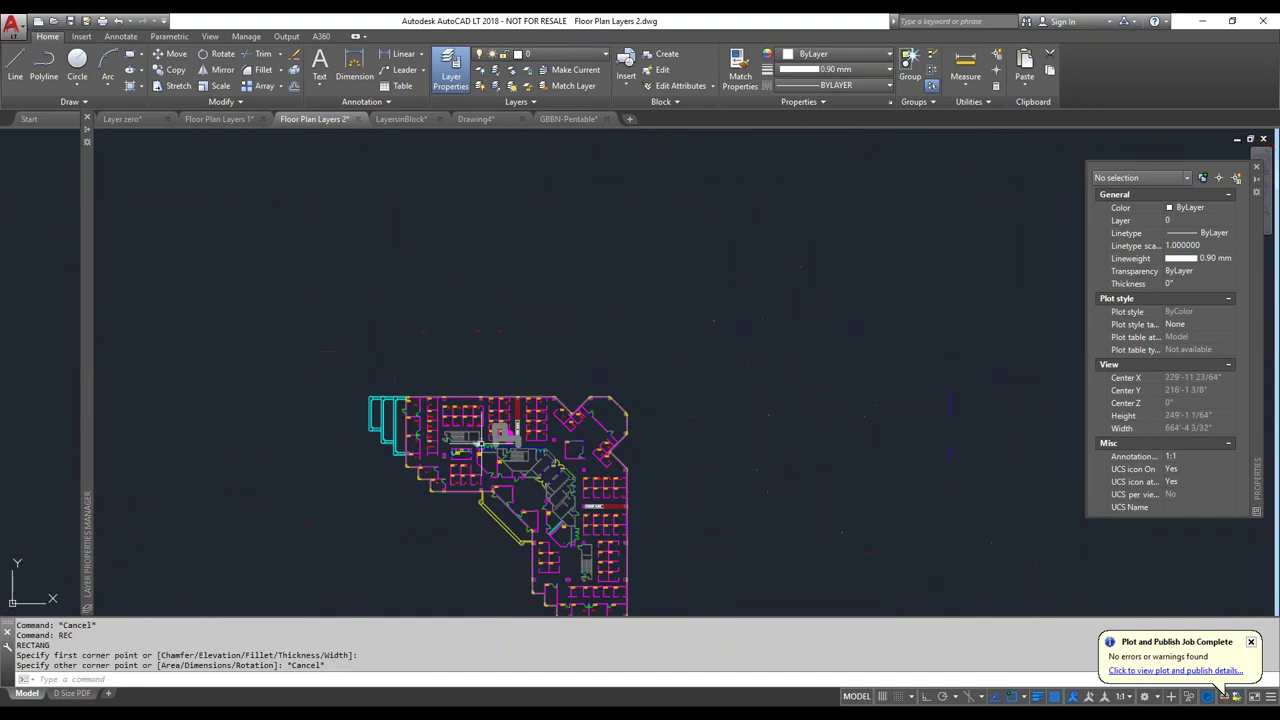
scroll(620, 430, up, 5)
click(649, 481)
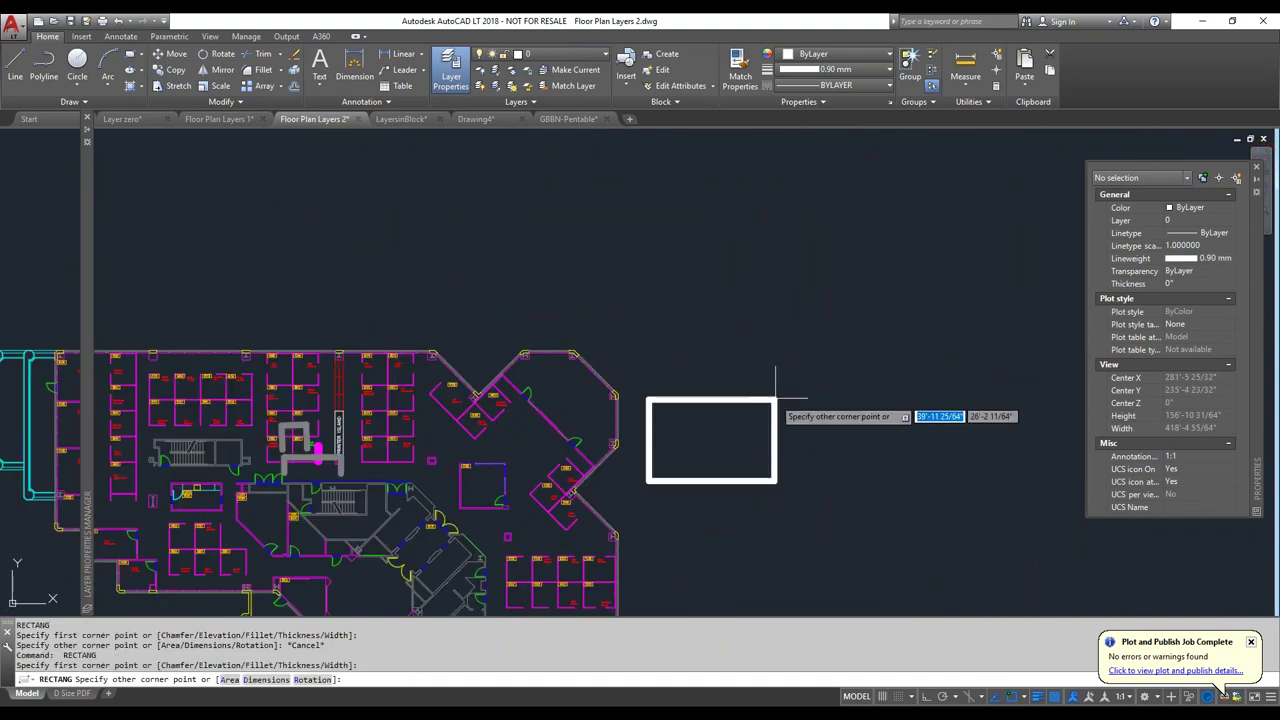
click(790, 339)
key(Escape)
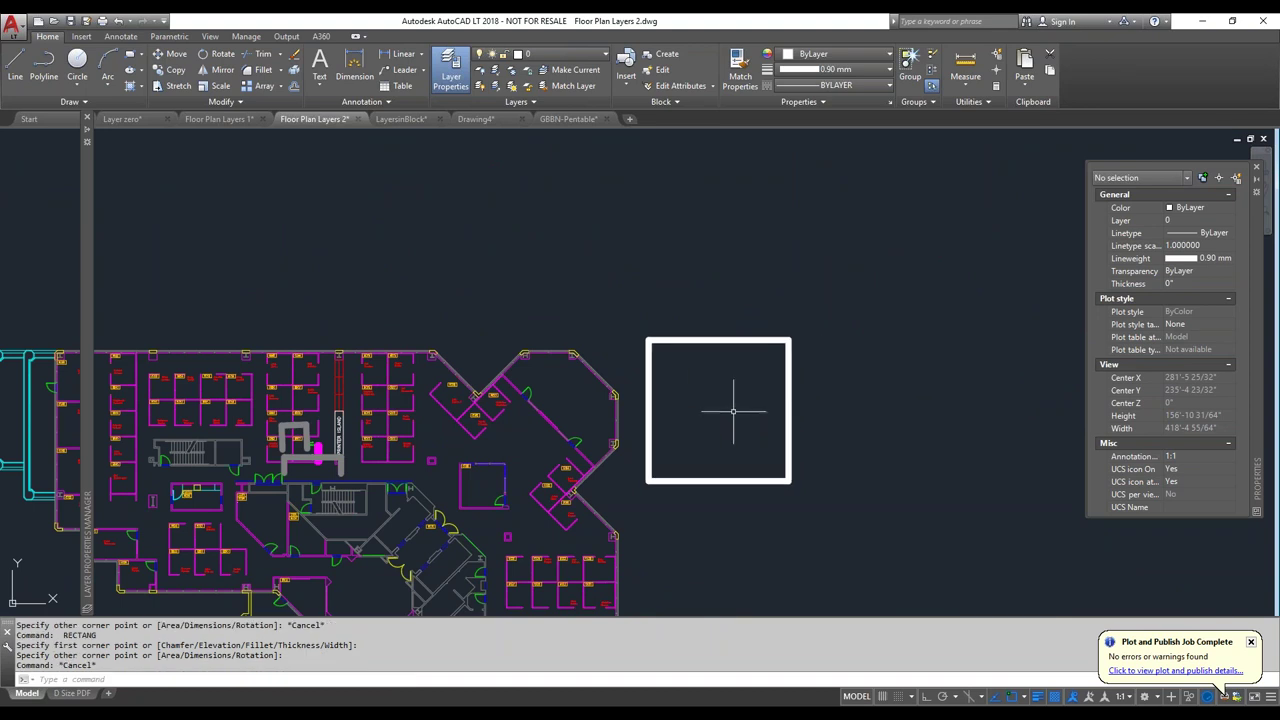
click(683, 392)
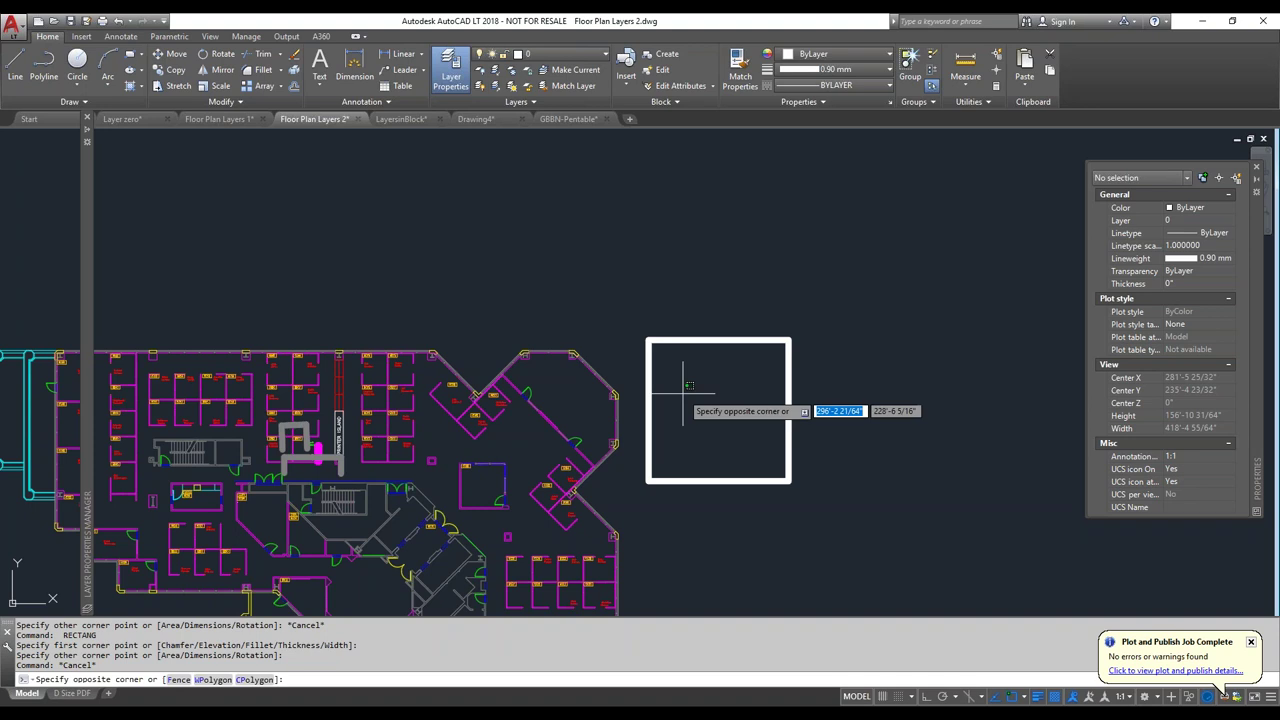
click(666, 367)
Set HPLAYER to HATCH so new hatches go onto the HATCH layer
text(HPLAYER)
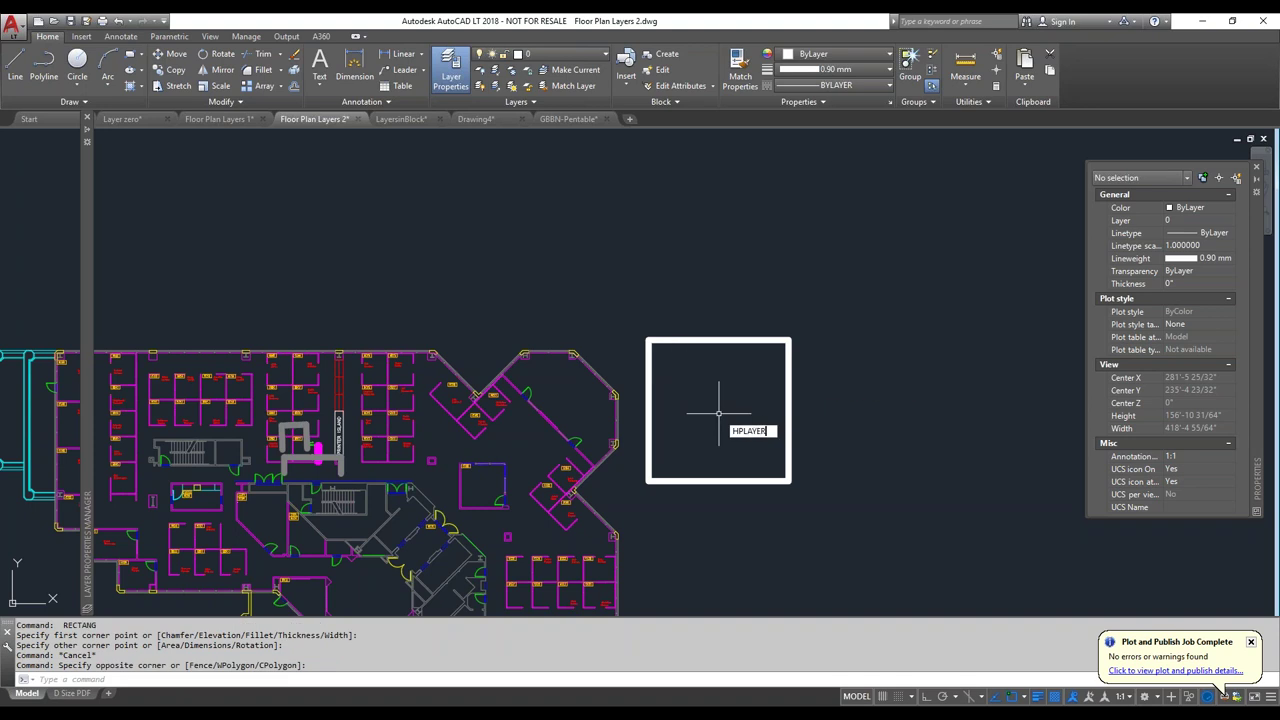
key(Return)
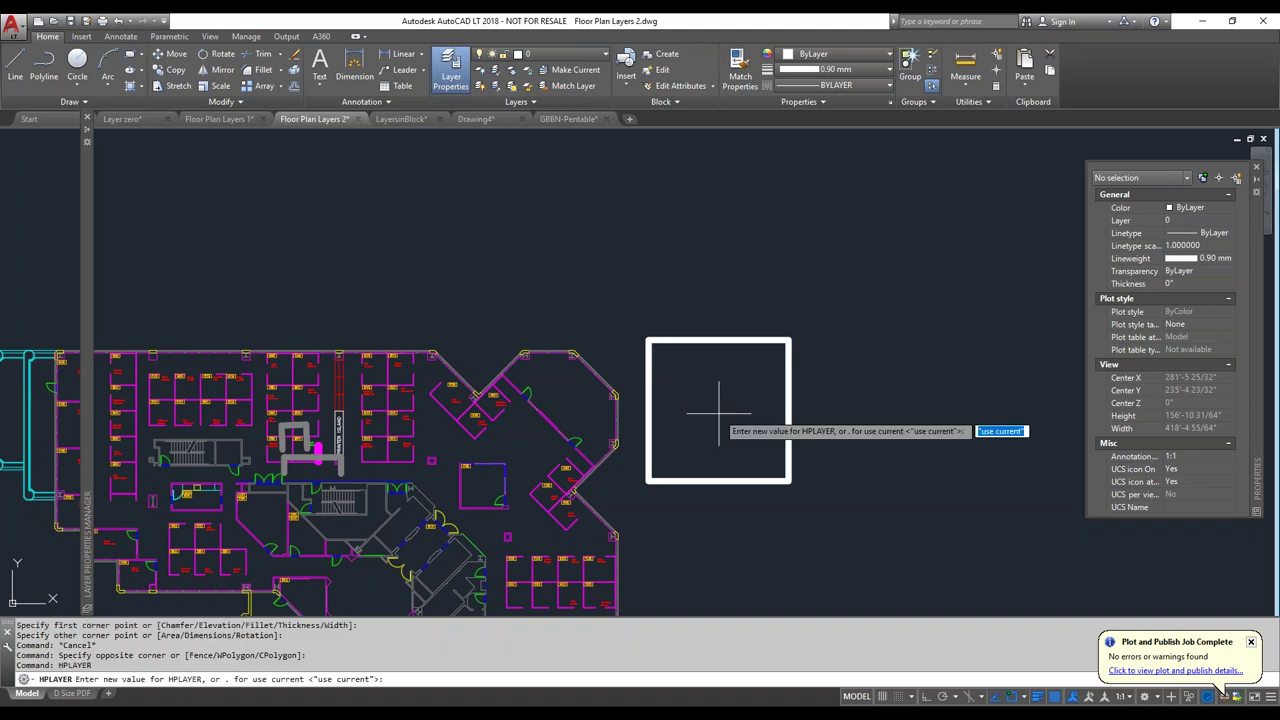
text(HATCH)
key(Return)
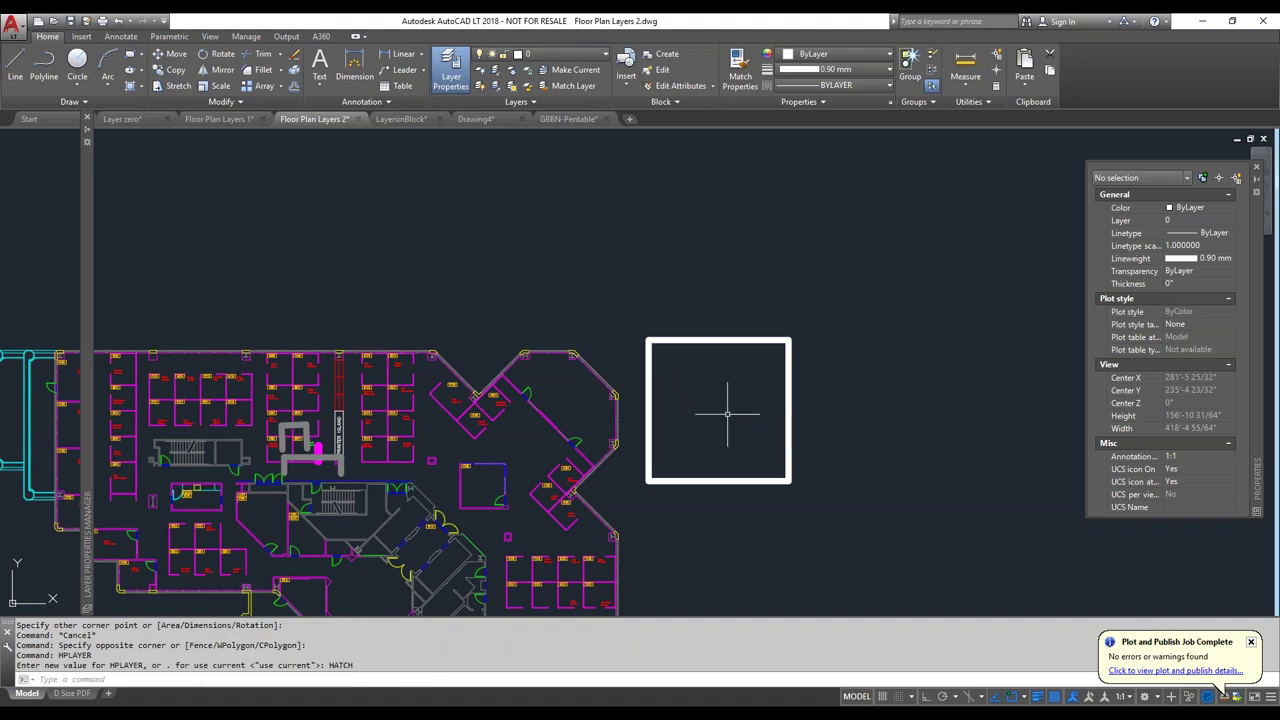
text(B)
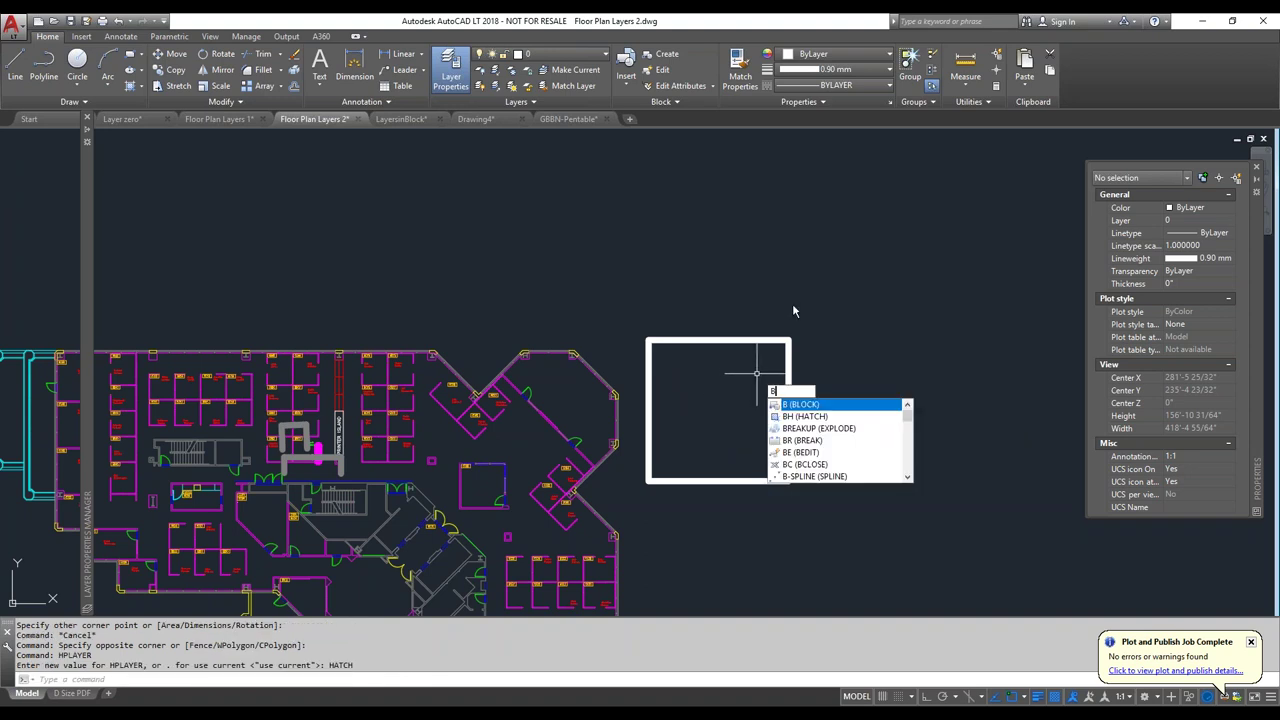
text(ATCH)
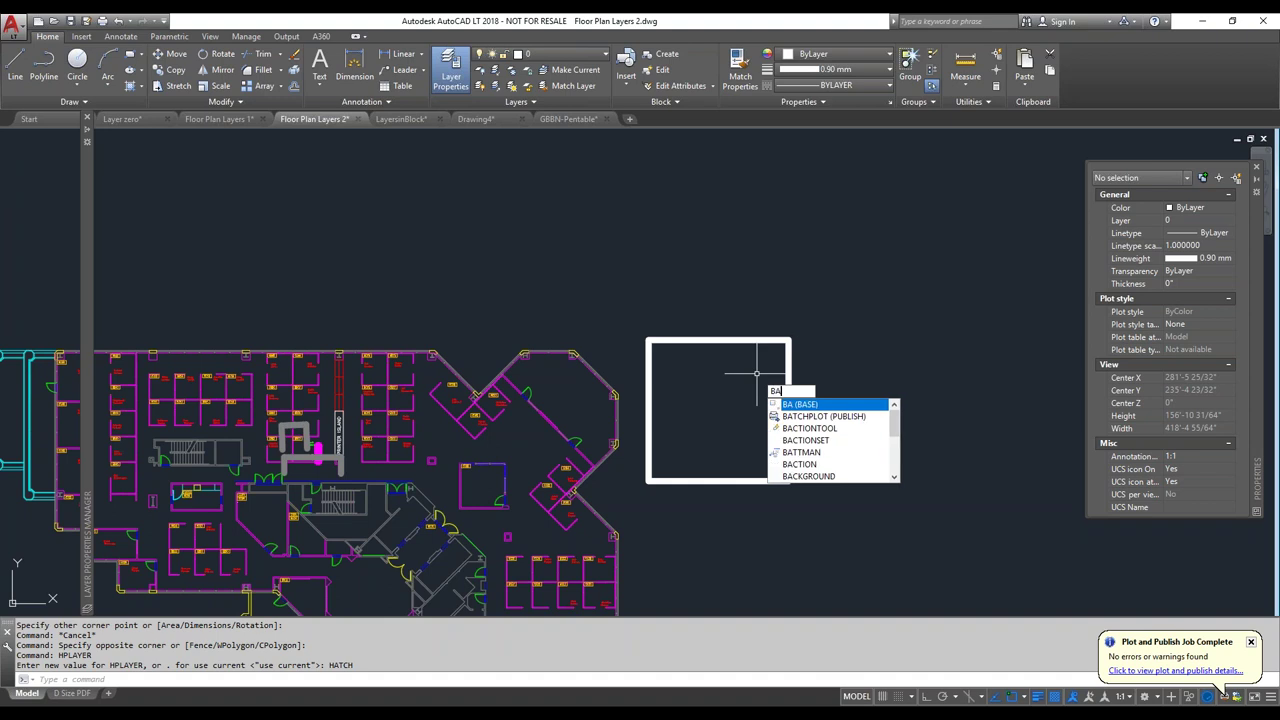
key(Escape)
key(Escape)
key(Escape)
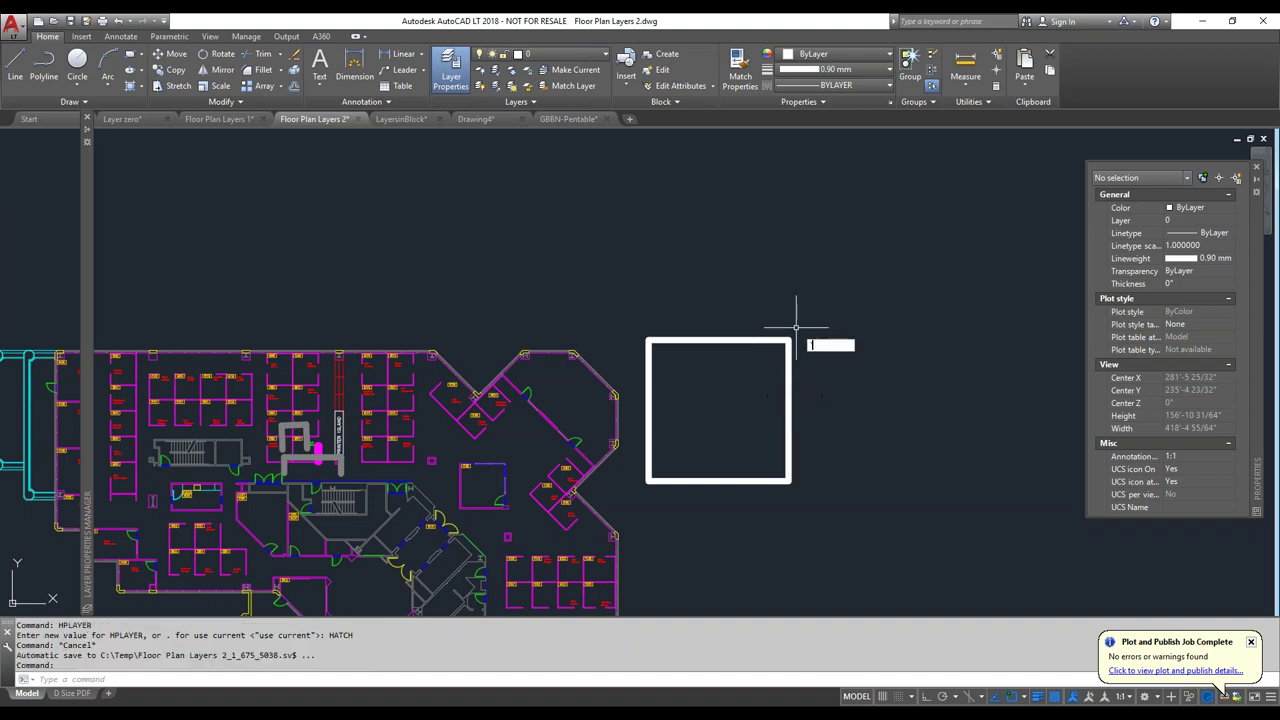
Hatch the square with BH and change its pattern from ANSI31 to SOLID
text(BH)
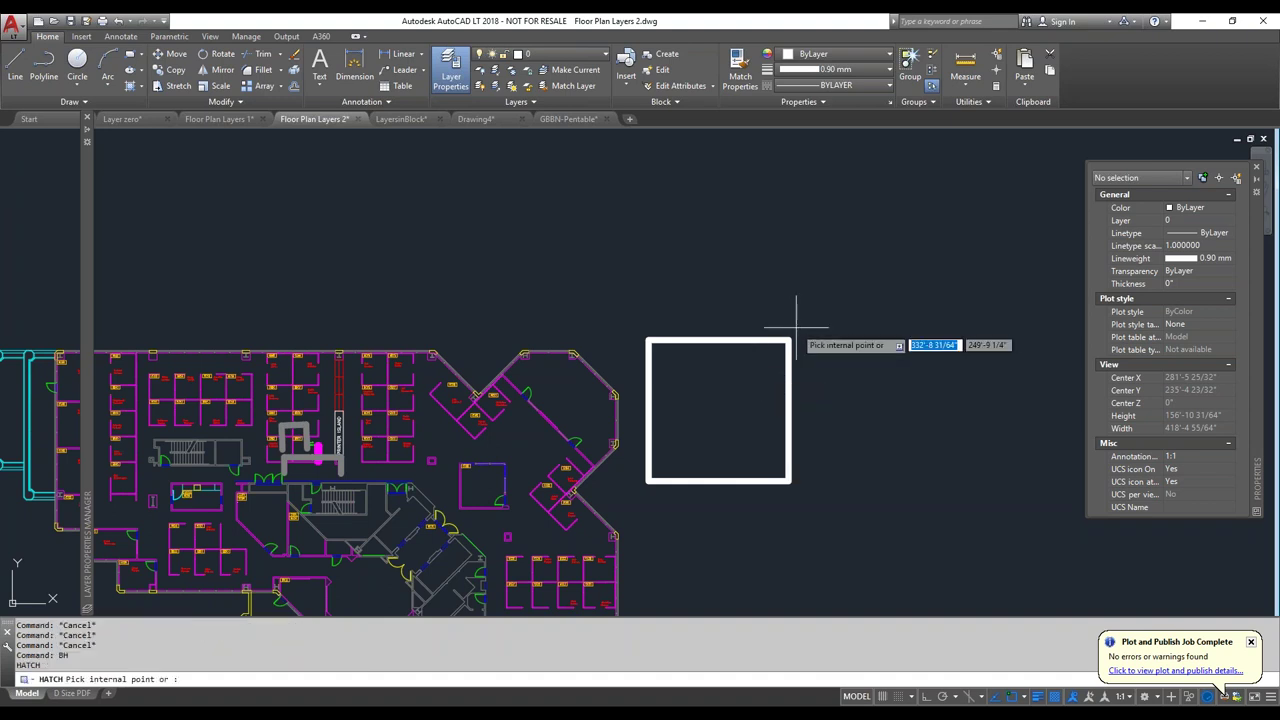
key(Return)
click(713, 376)
key(Escape)
key(Escape)
click(713, 376)
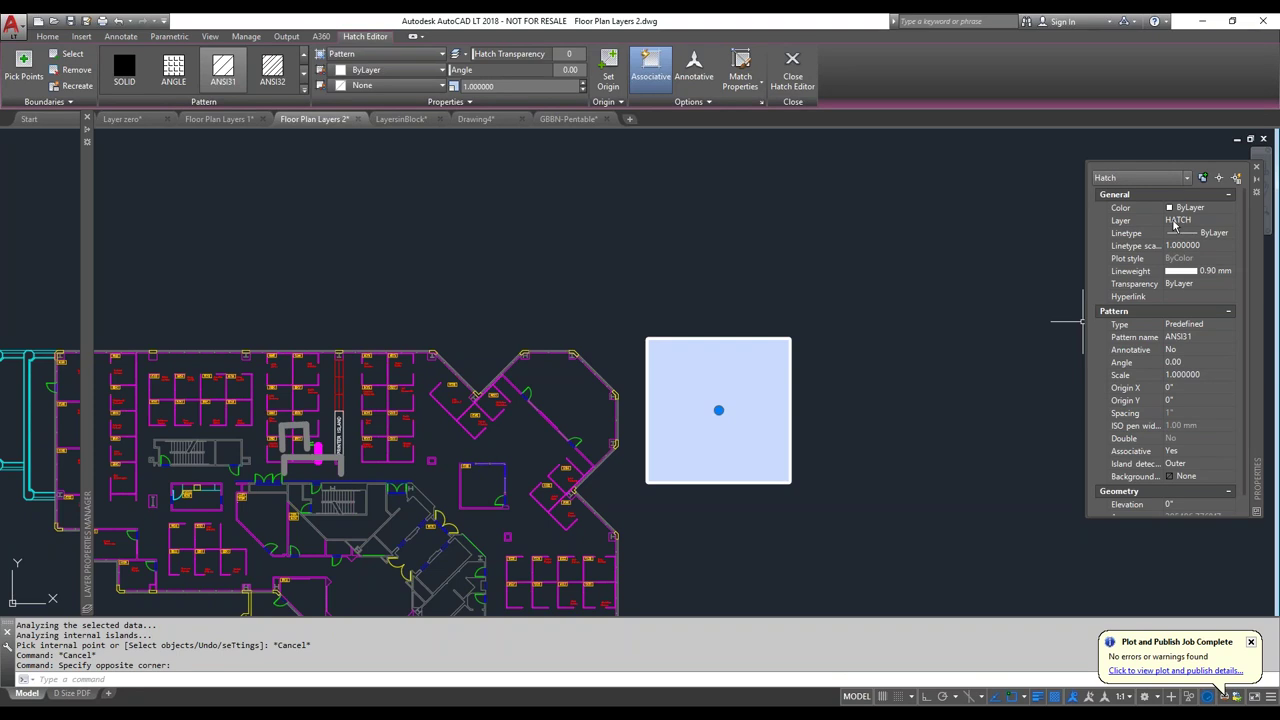
key(Escape)
key(Escape)
click(718, 410)
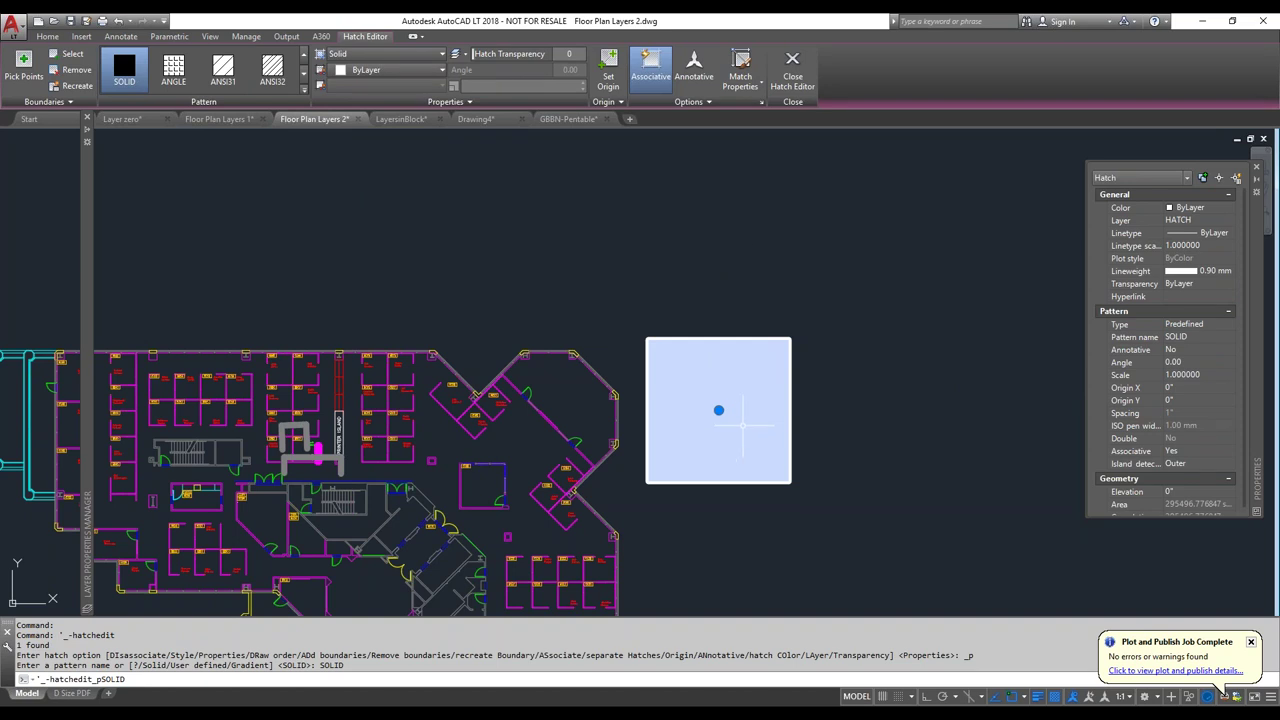
key(Escape)
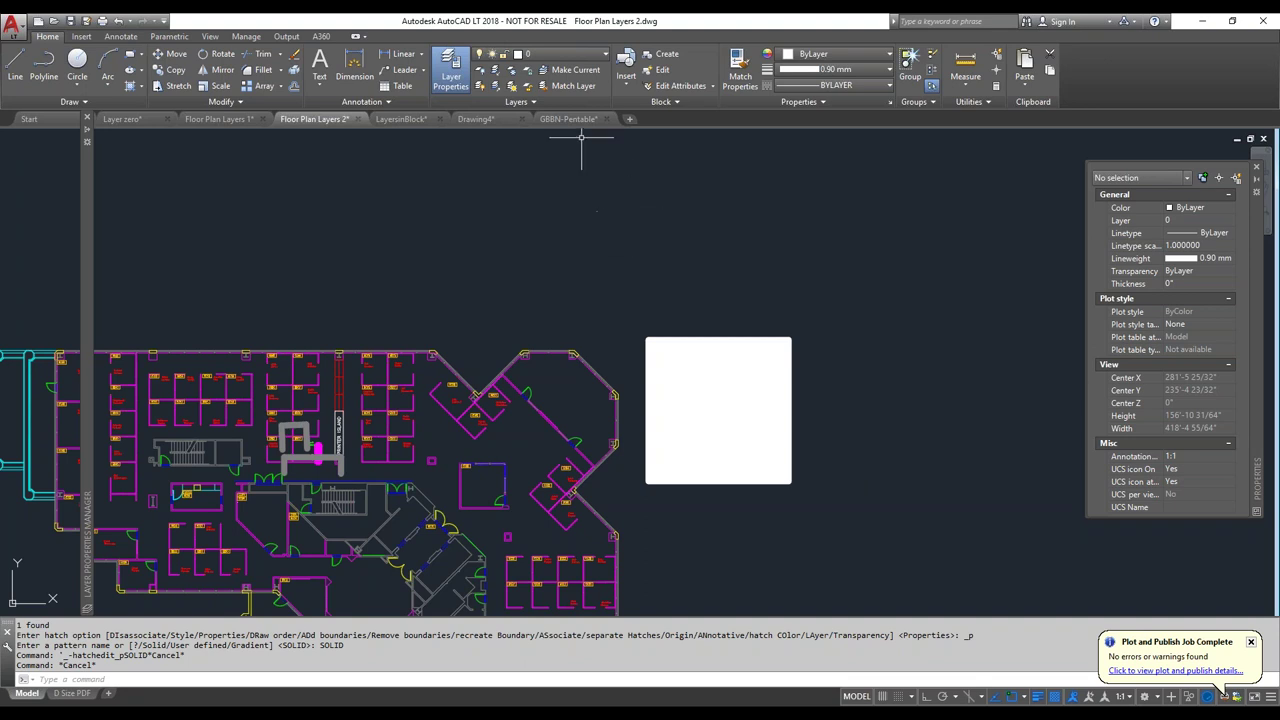
Lock the PANELS_201 layer by picking one of its magenta panels
click(533, 104)
scroll(366, 474, up, 4)
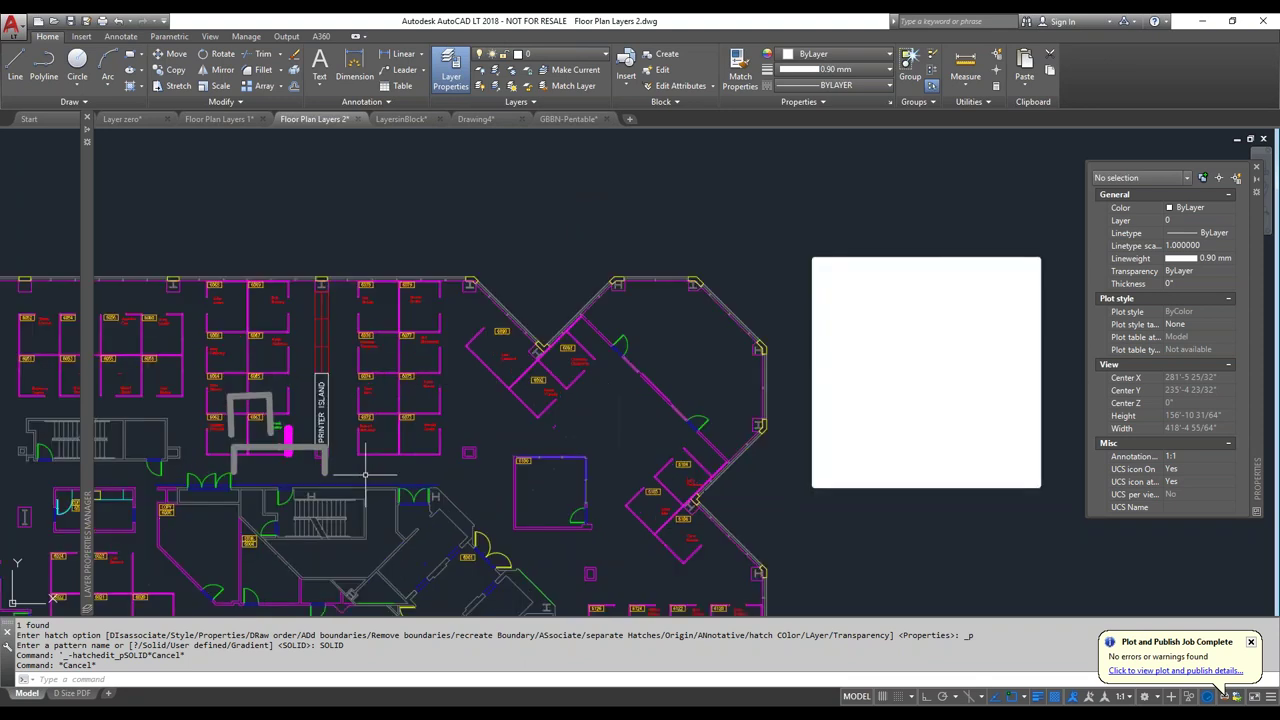
scroll(366, 474, up, 4)
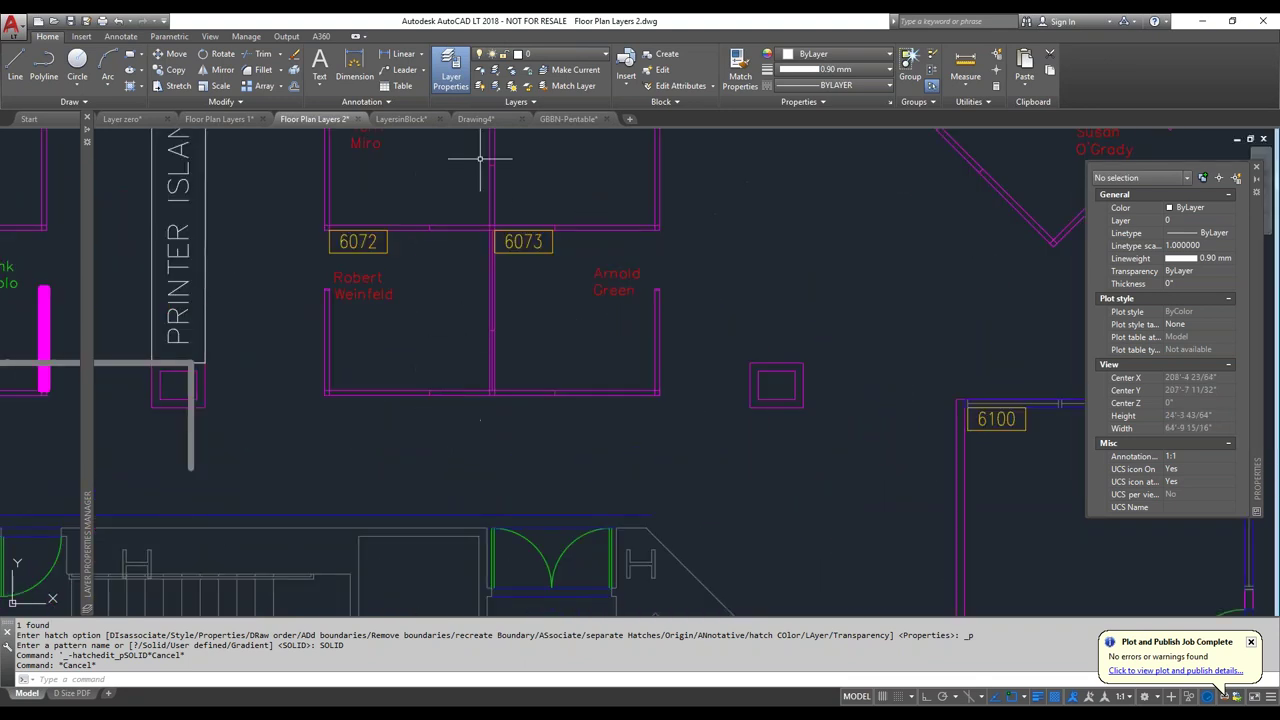
click(528, 74)
click(473, 226)
key(Escape)
key(Escape)
key(Escape)
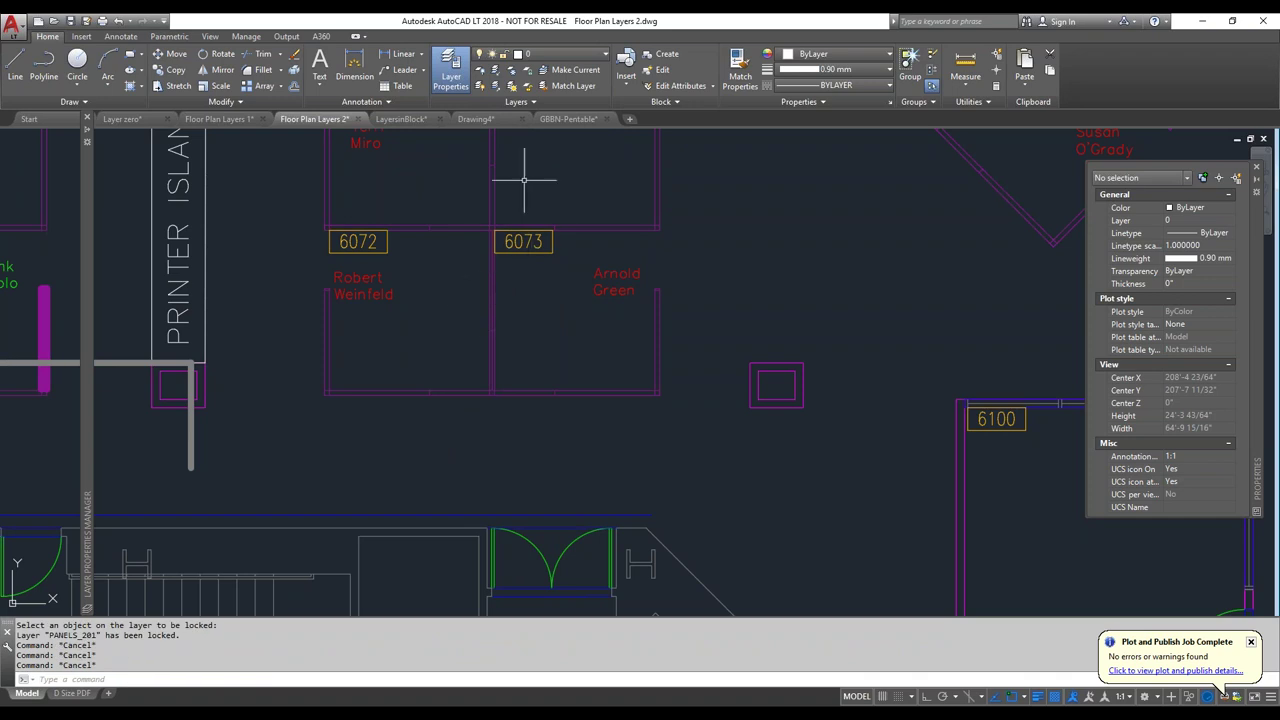
Expand the Layers slide-out and adjust locked-layer fading, trying 11%, 0% and about 66%
click(516, 102)
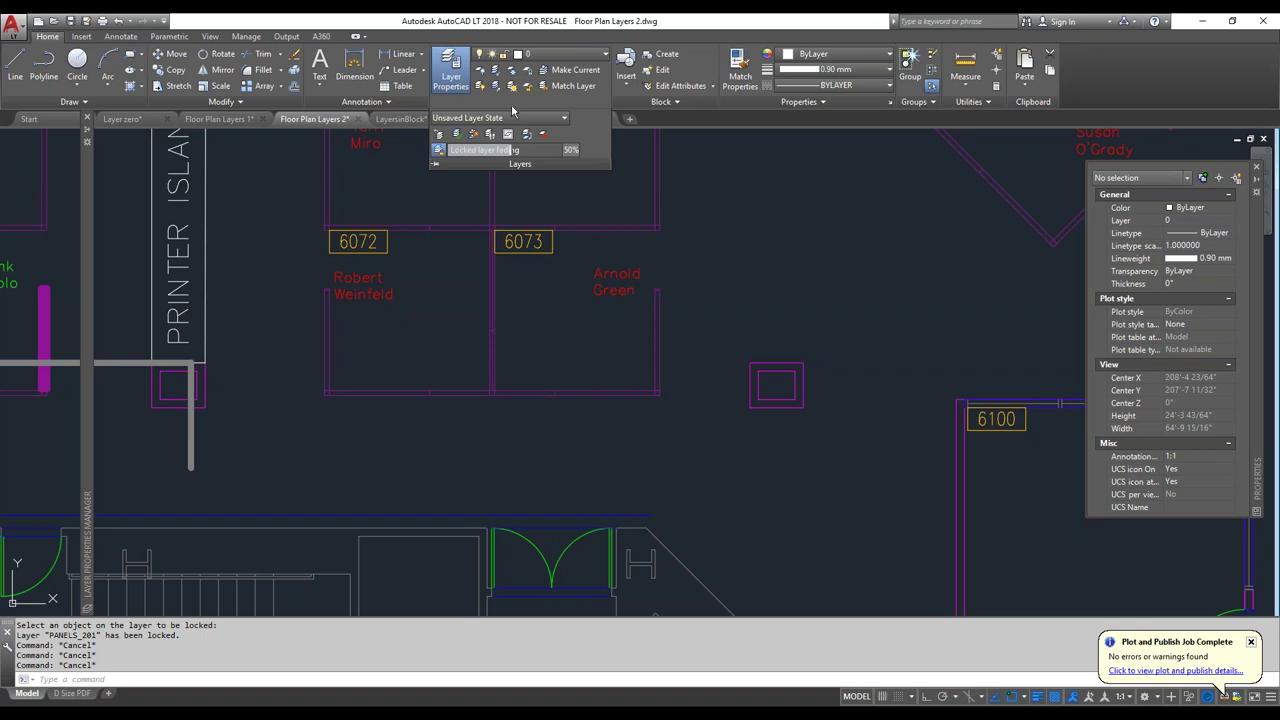
drag(517, 150, 452, 150)
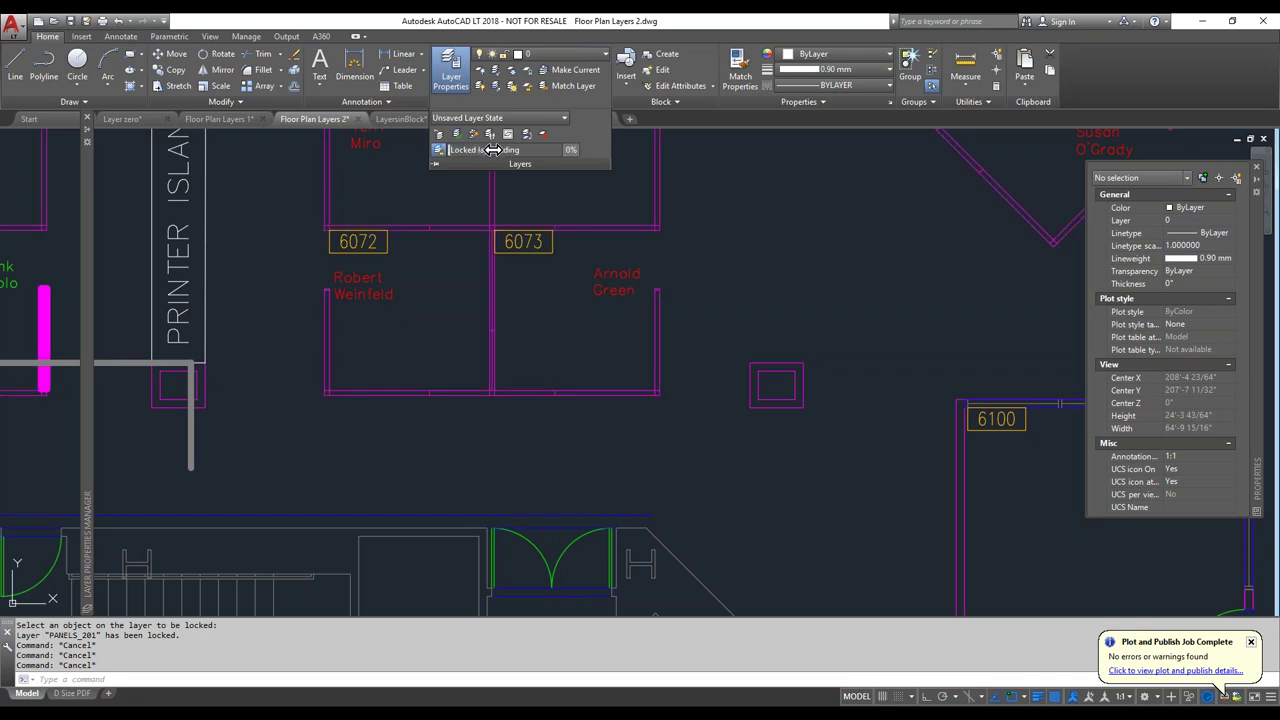
drag(484, 150, 694, 157)
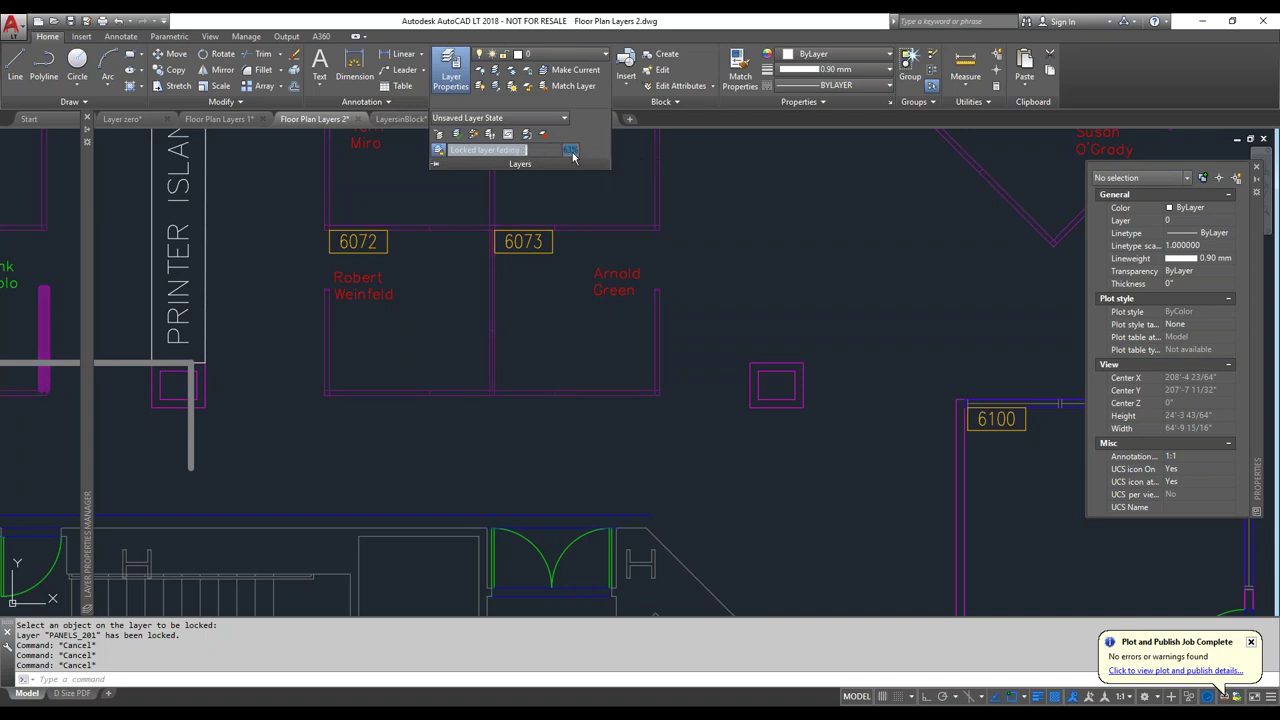
drag(528, 150, 581, 153)
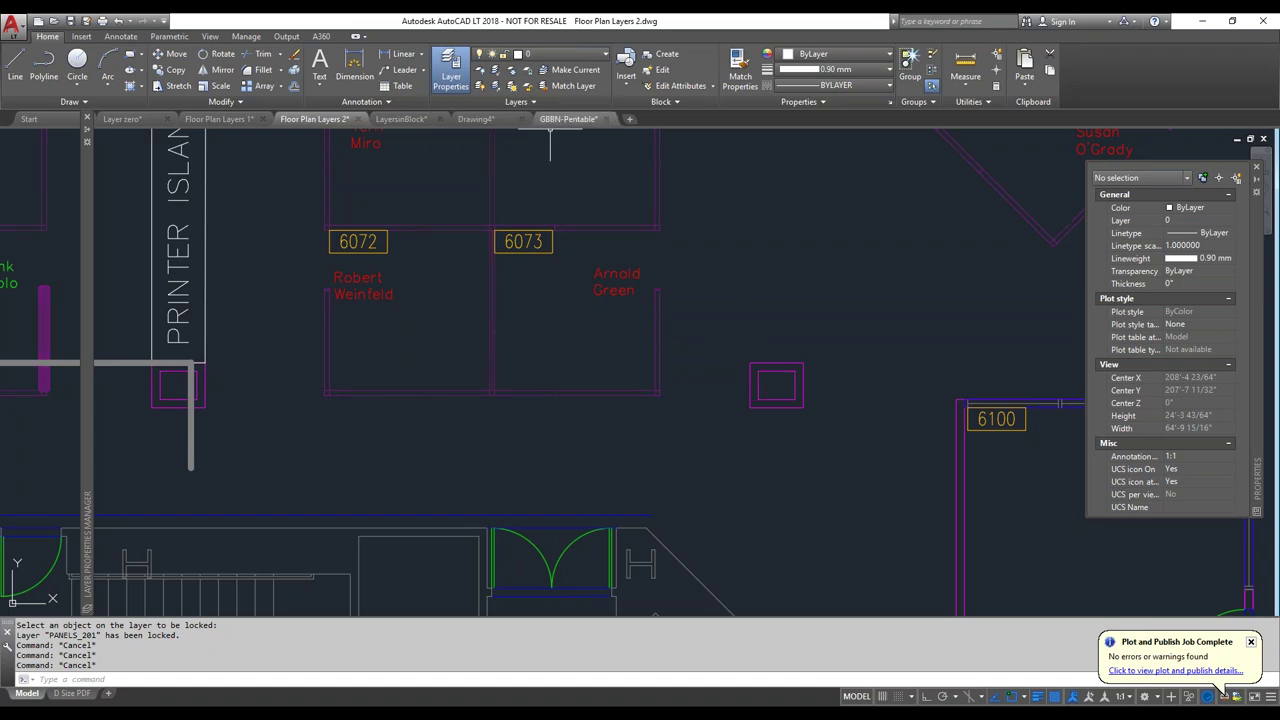
click(518, 101)
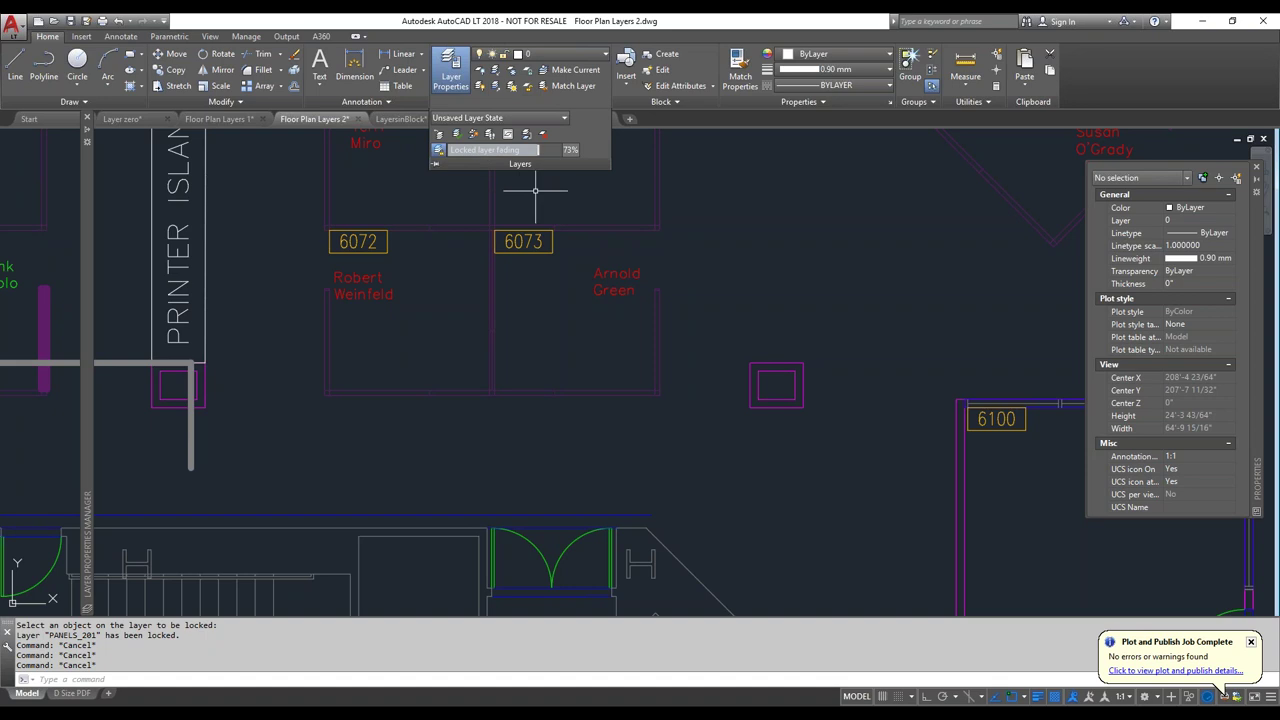
click(518, 101)
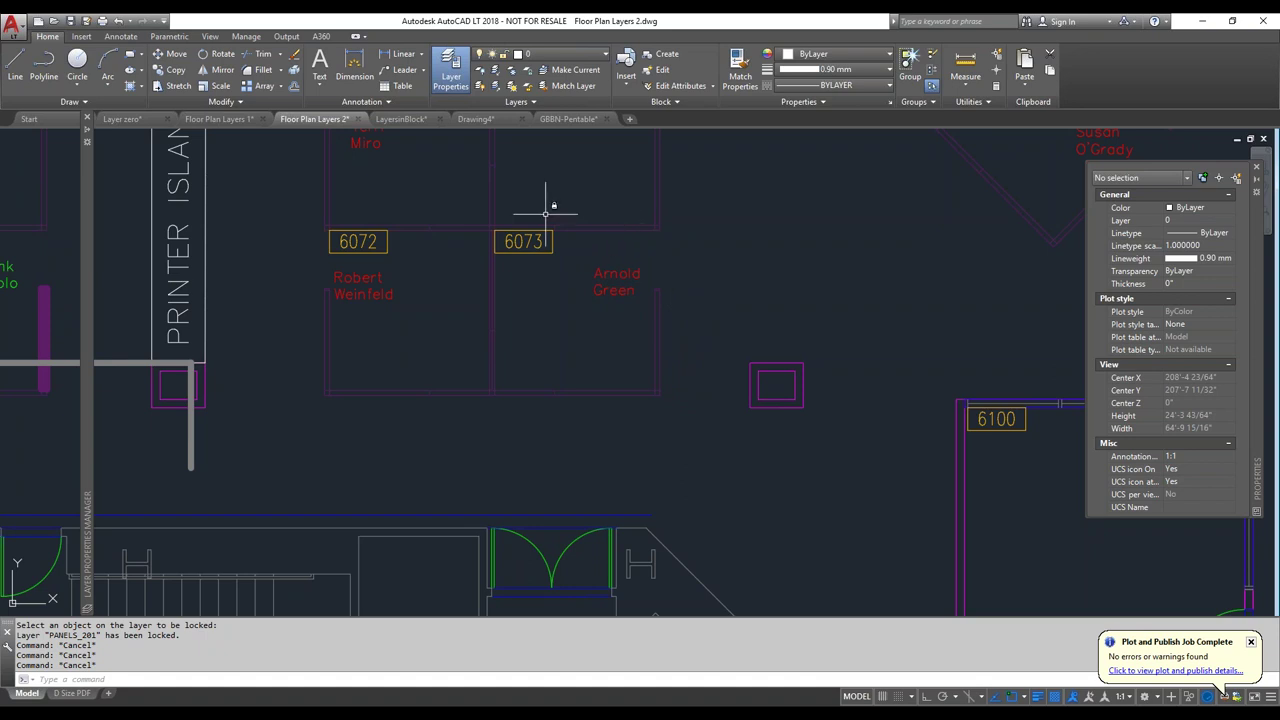
Switch to the Layer zero drawing and inspect the 8.5289 aligned dimension's layer
click(122, 119)
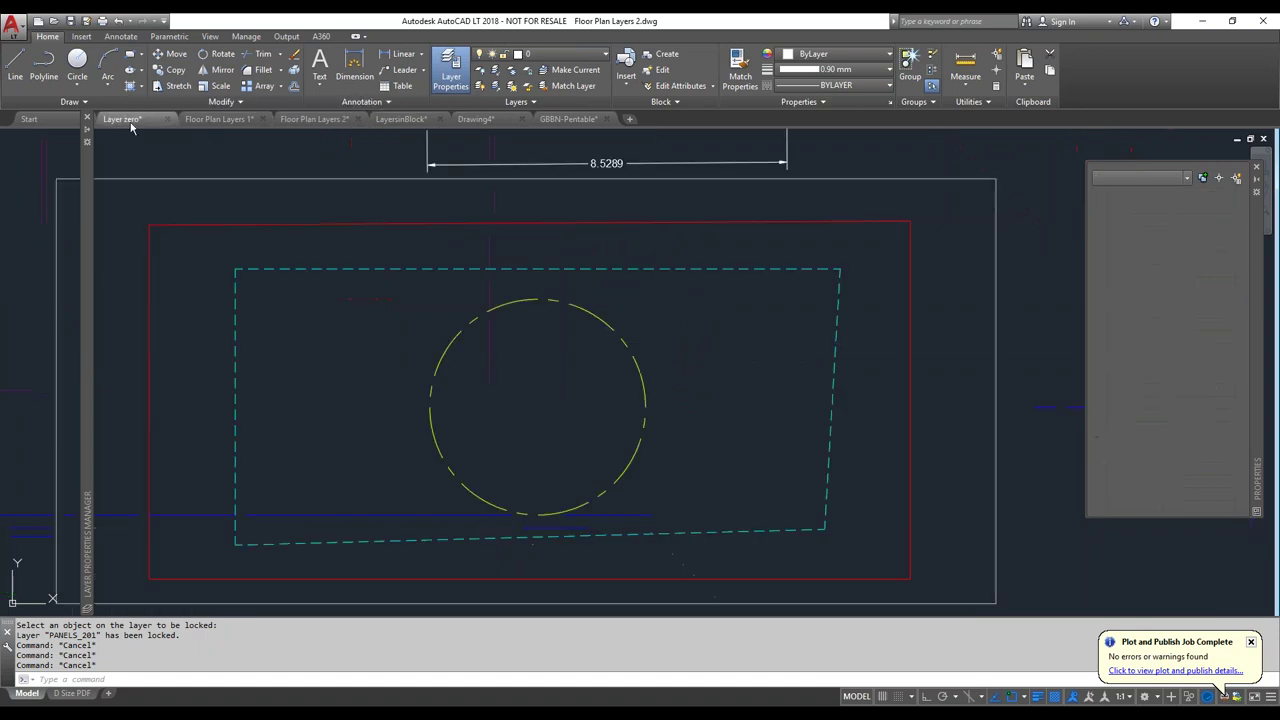
click(498, 163)
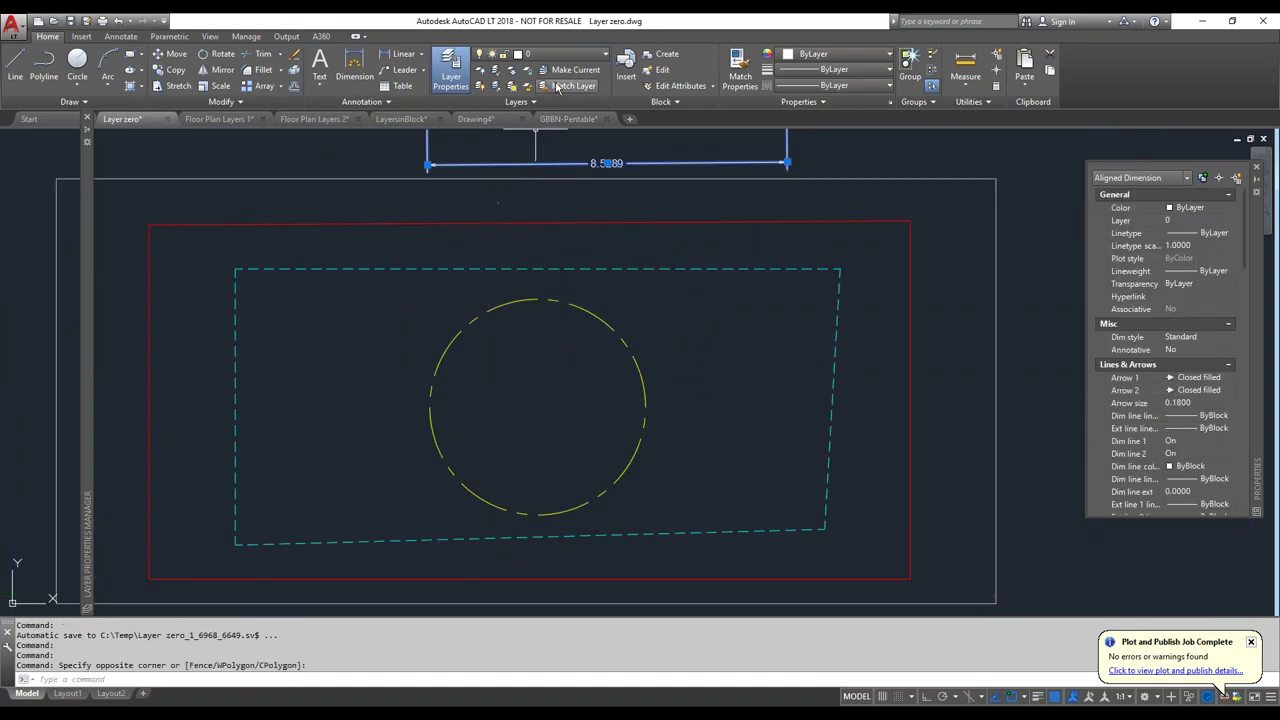
click(545, 54)
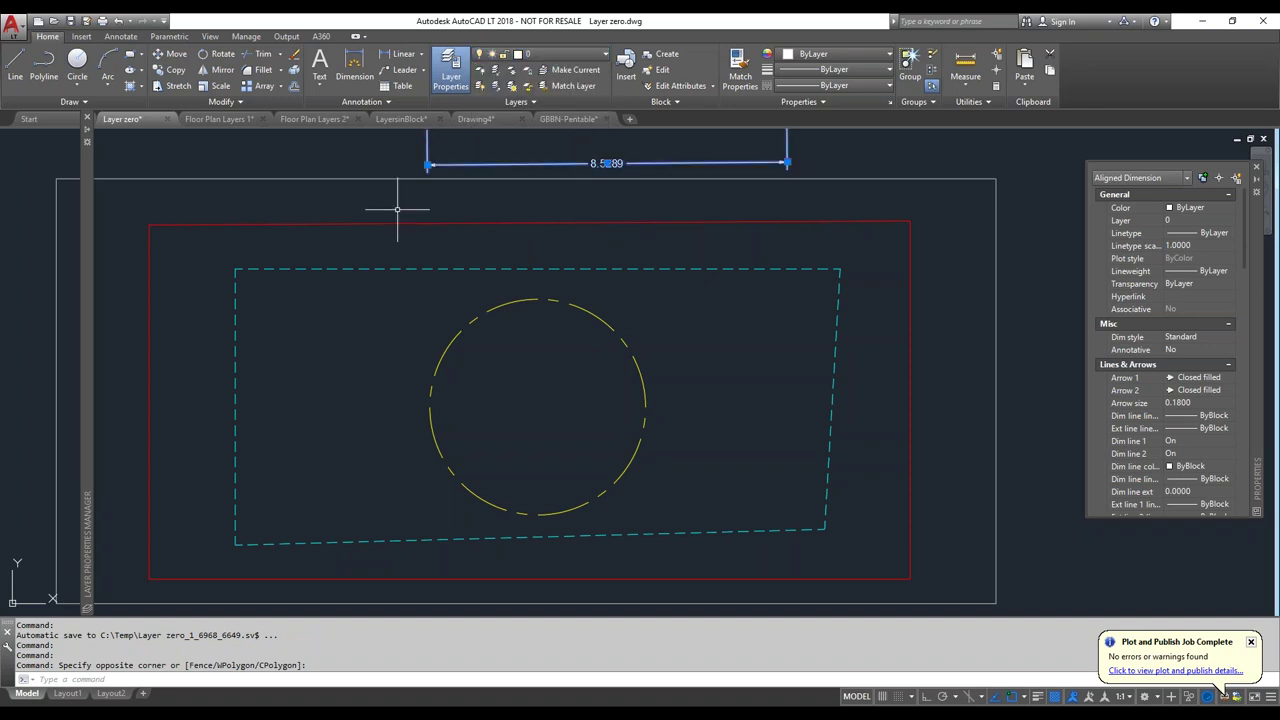
key(Escape)
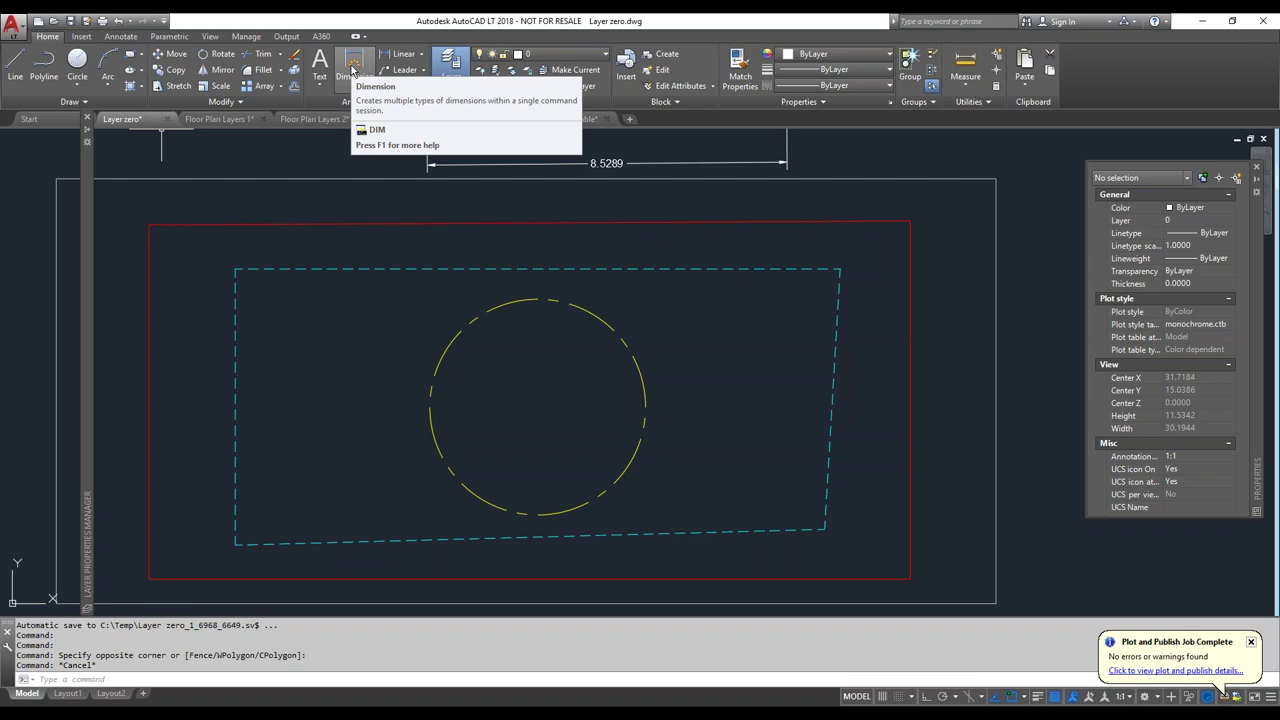
On the Annotate tab, browse the Linear dimension types, then dismiss the plot completion notice
click(122, 37)
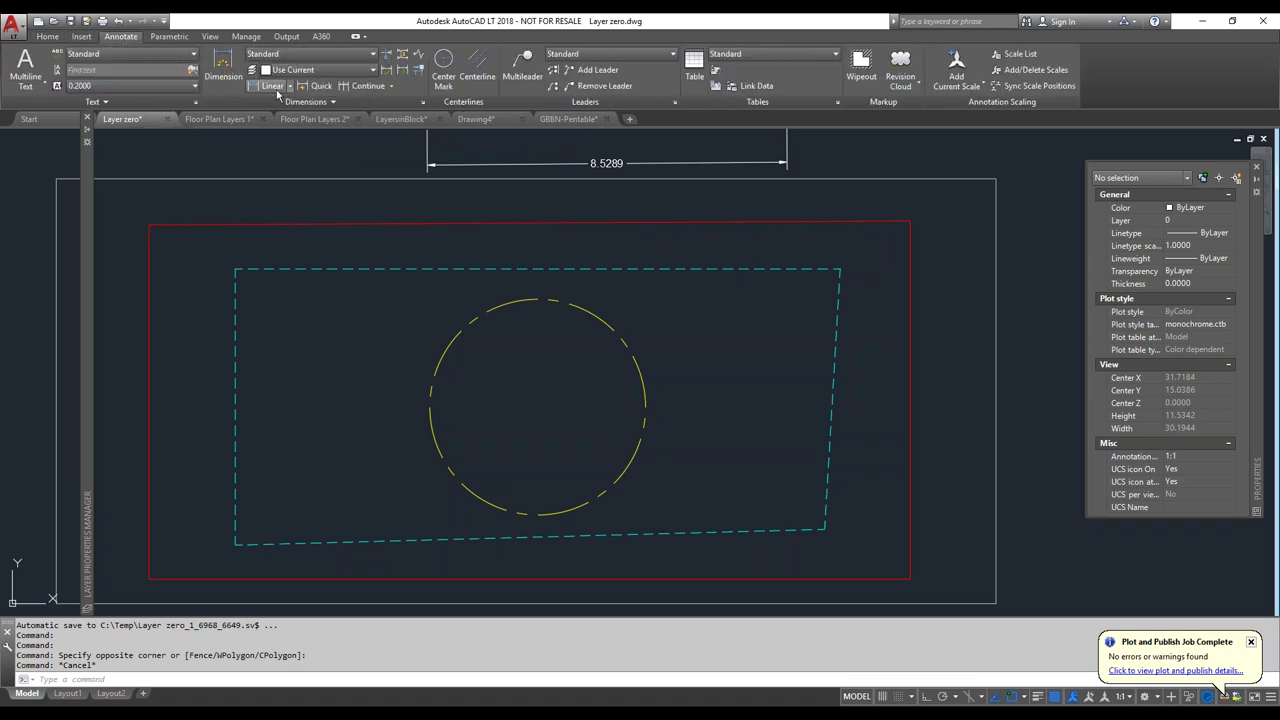
click(289, 86)
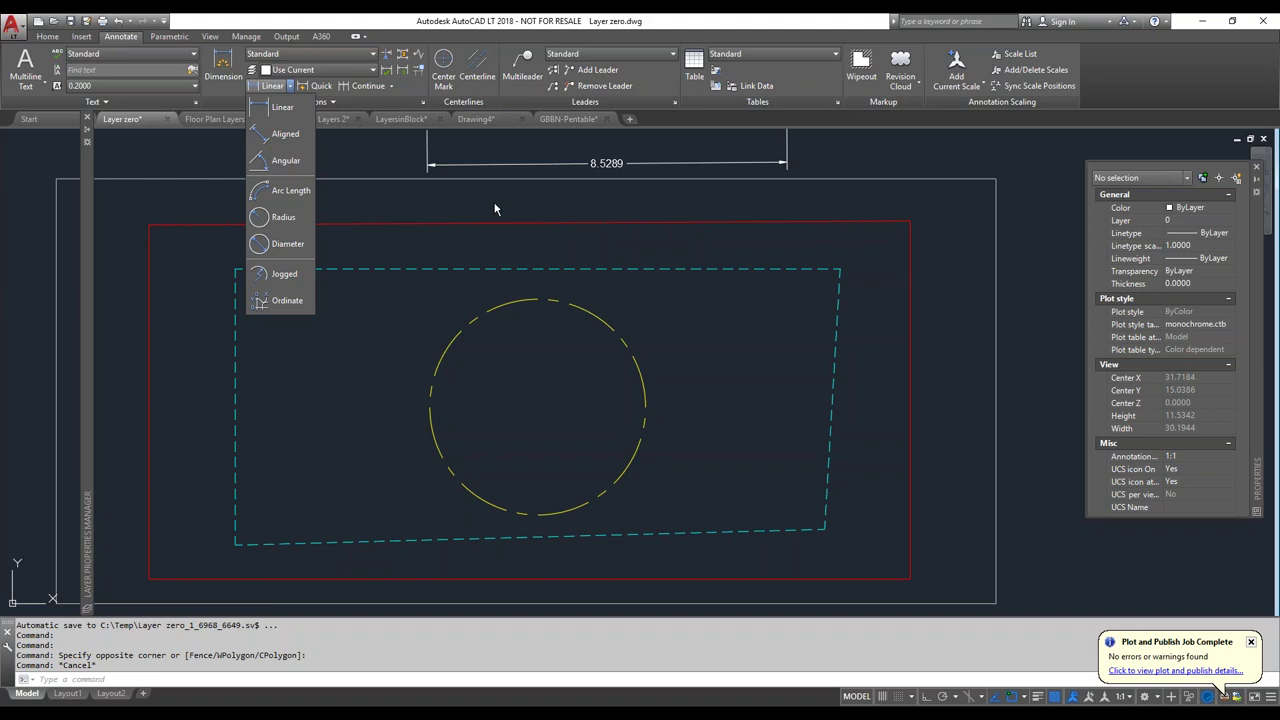
key(Escape)
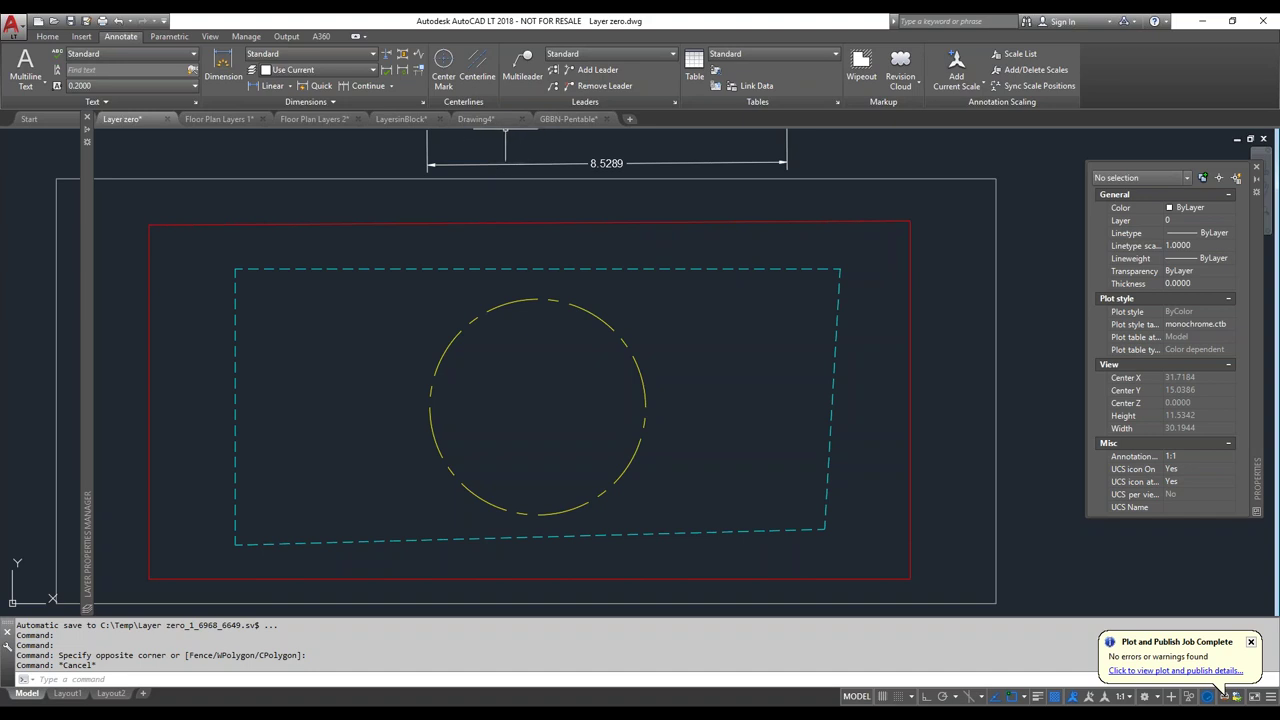
click(1251, 643)
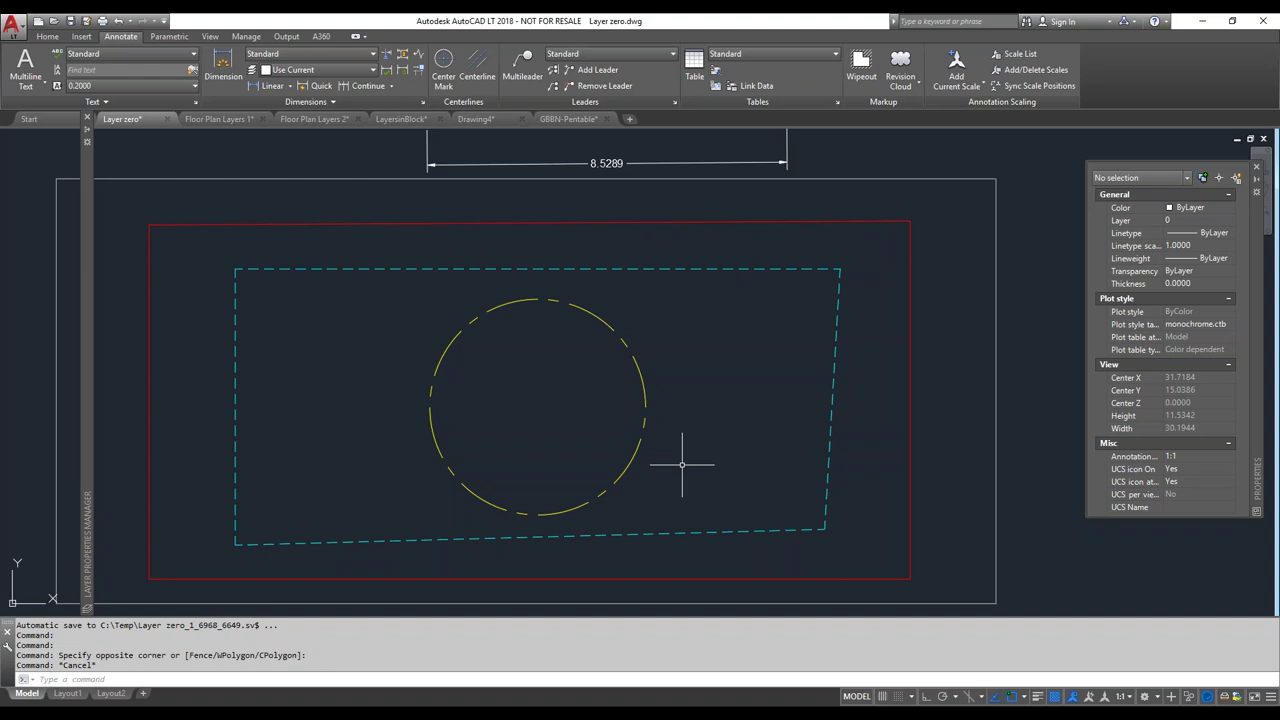
Set the XREFOVERRIDE system variable to 1 and switch to the Layout1 sheet
text(XREF)
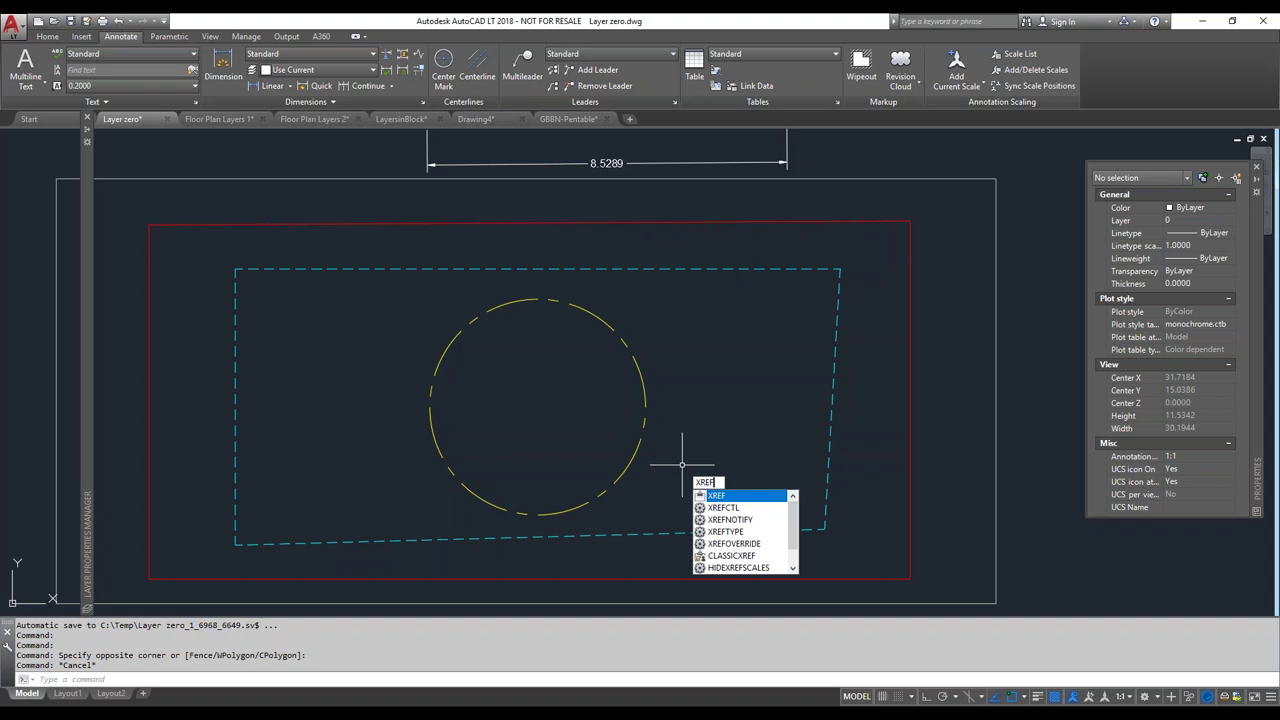
text(OVERRIDE)
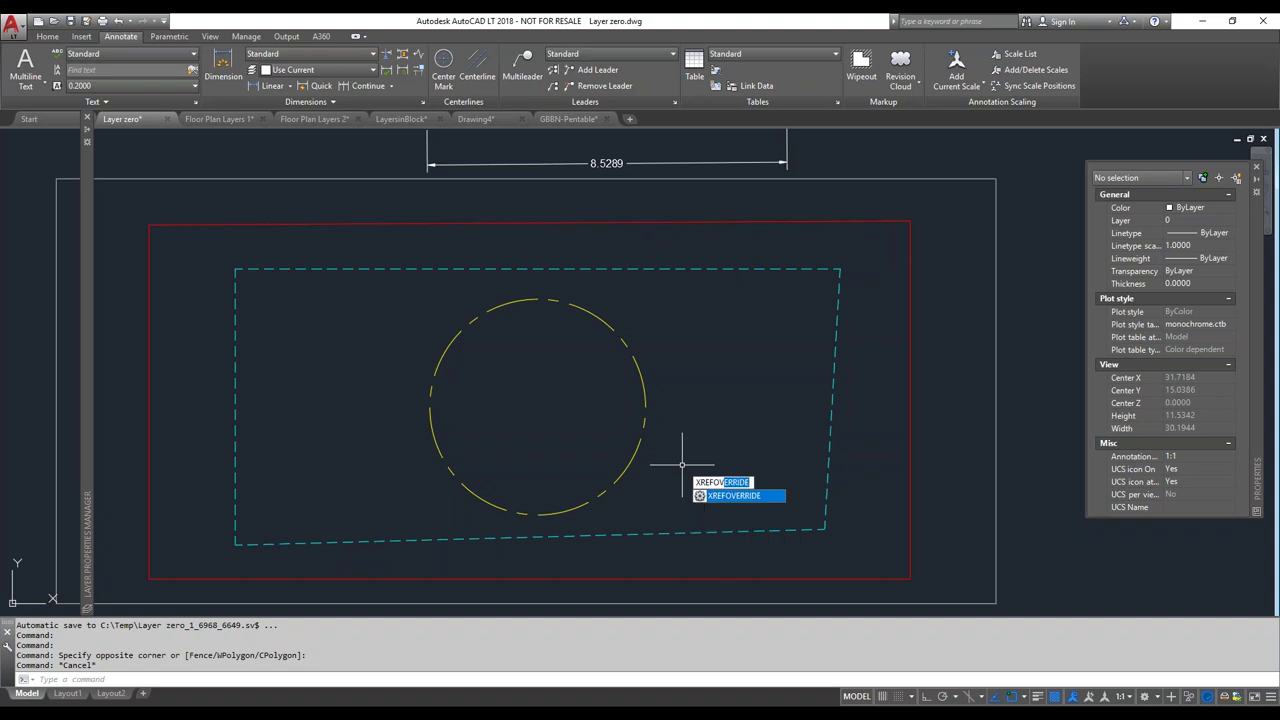
key(Return)
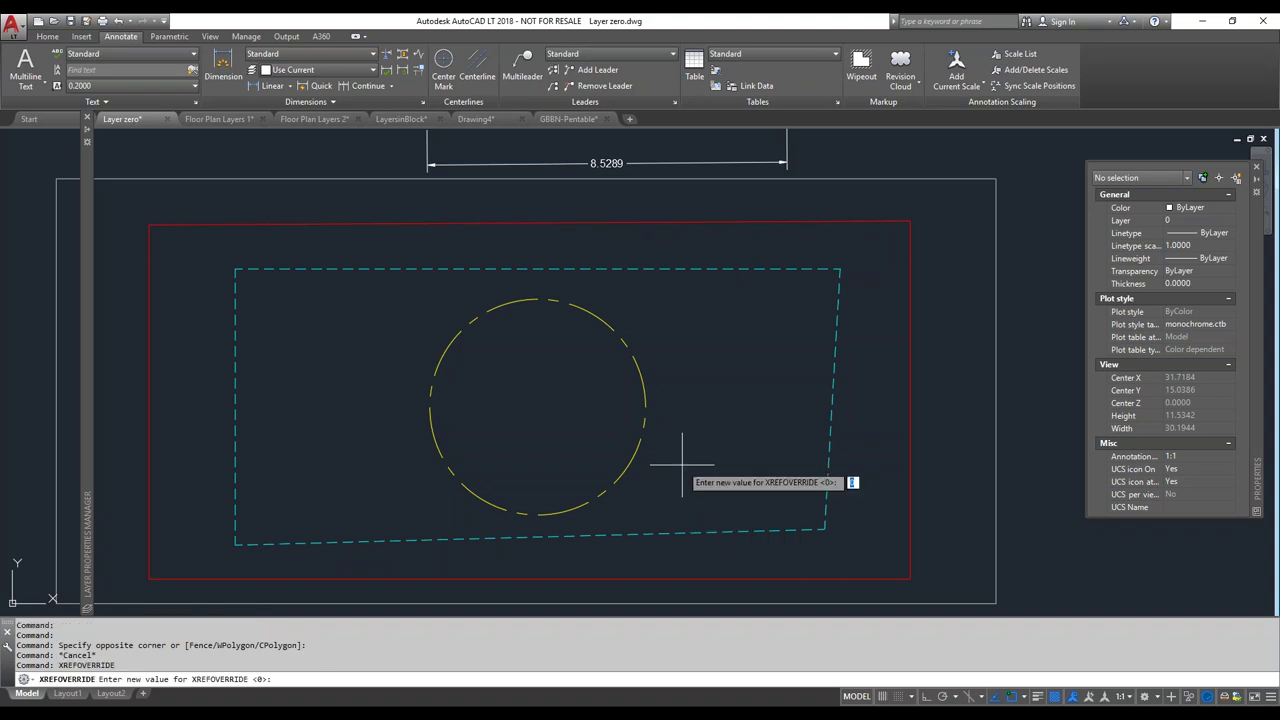
text(1)
key(Return)
key(Return)
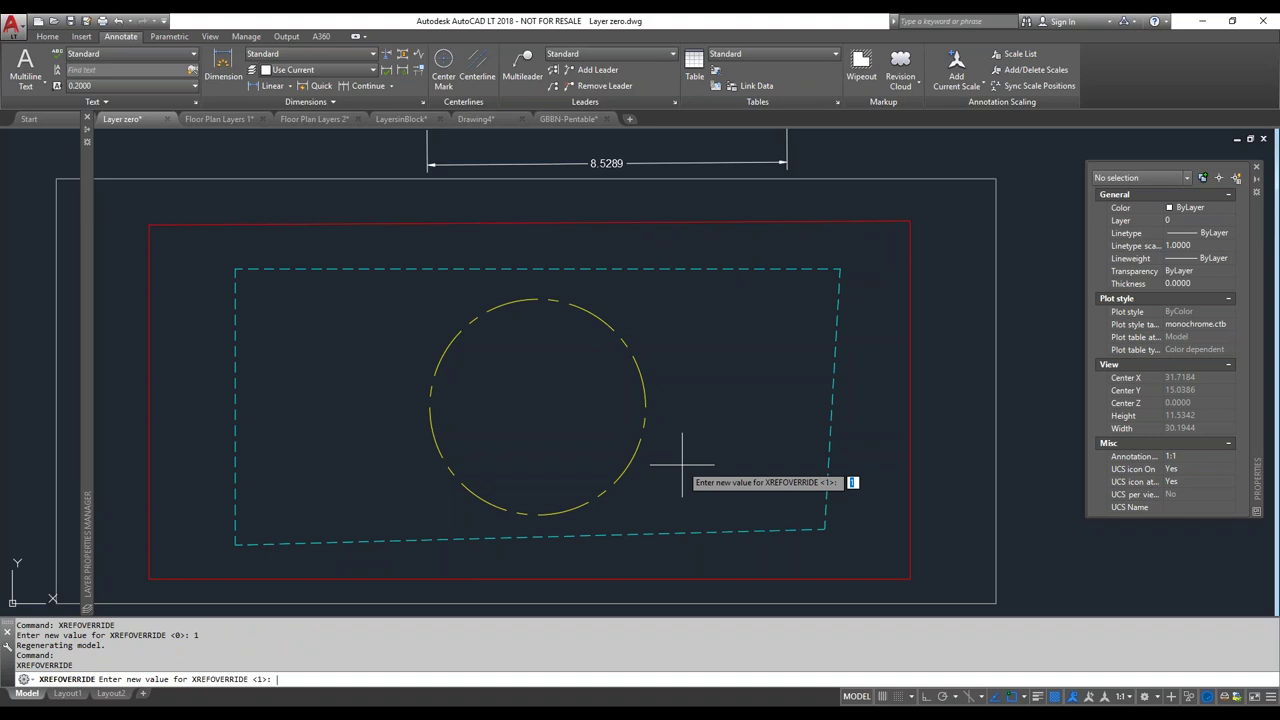
key(Return)
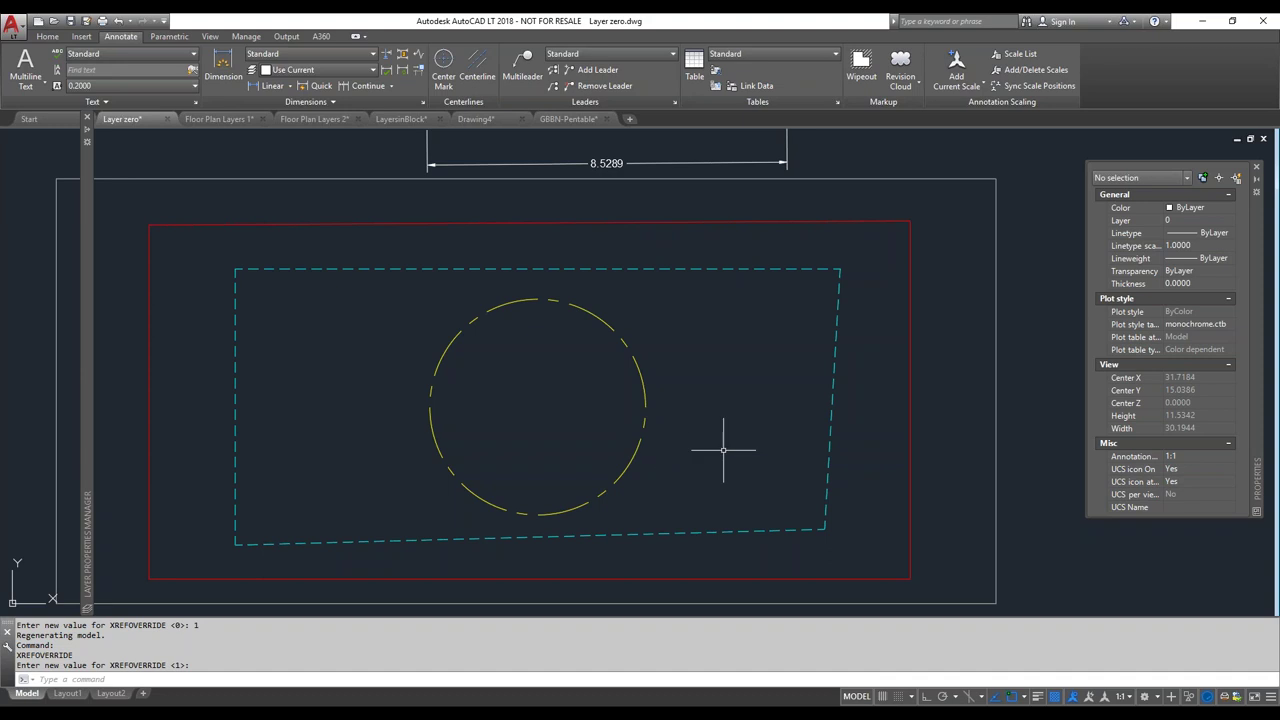
click(70, 694)
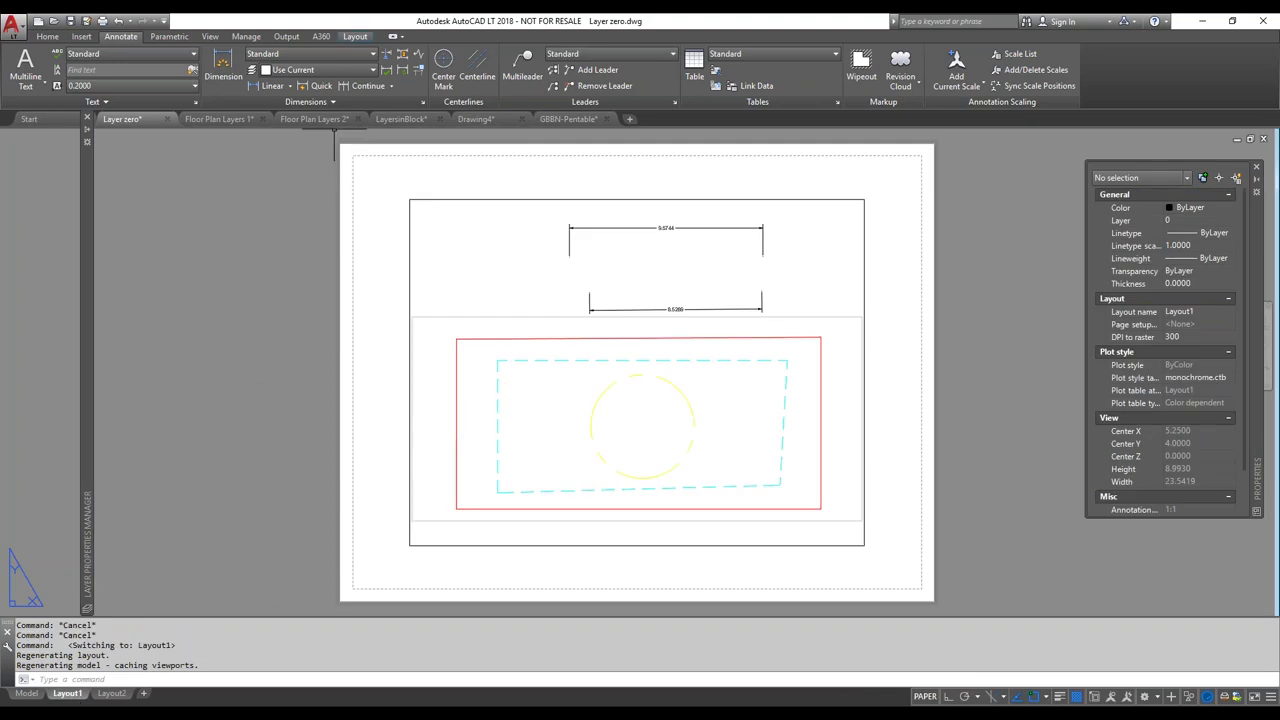
Switch to Floor Plan Layers 2's D Size PDF layout and activate the left viewport
click(314, 119)
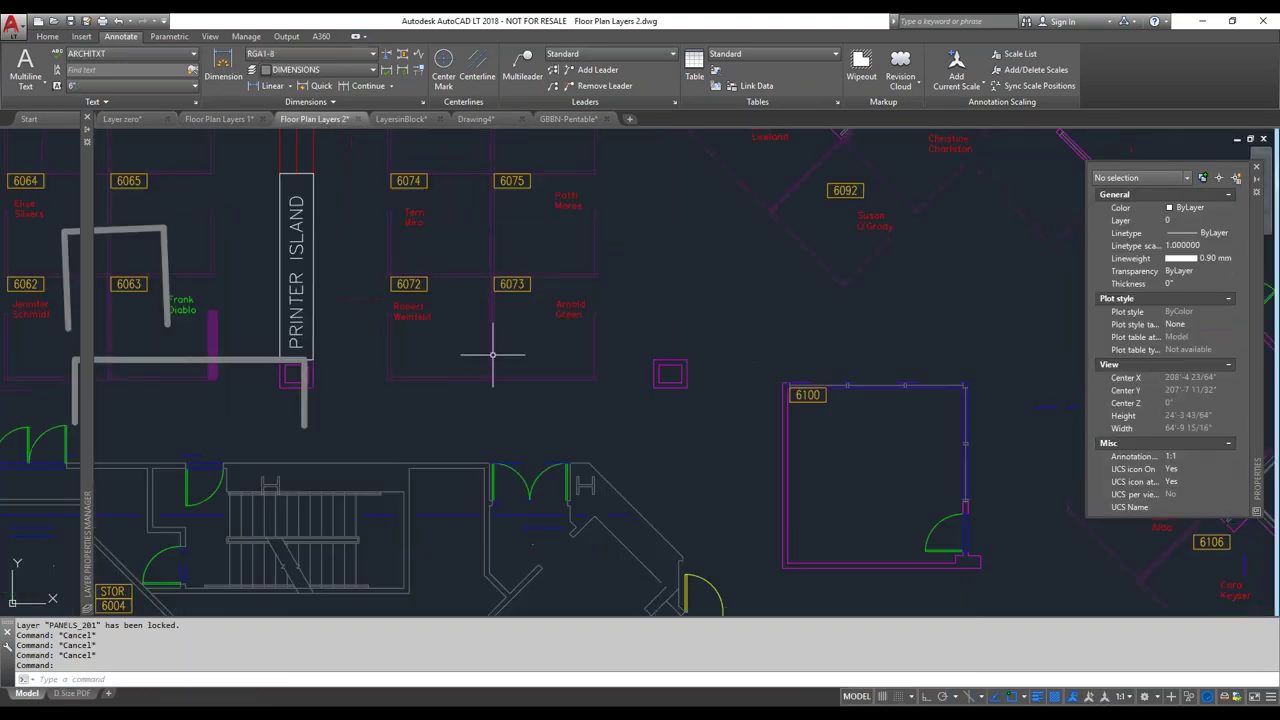
scroll(493, 352, down, 10)
click(72, 693)
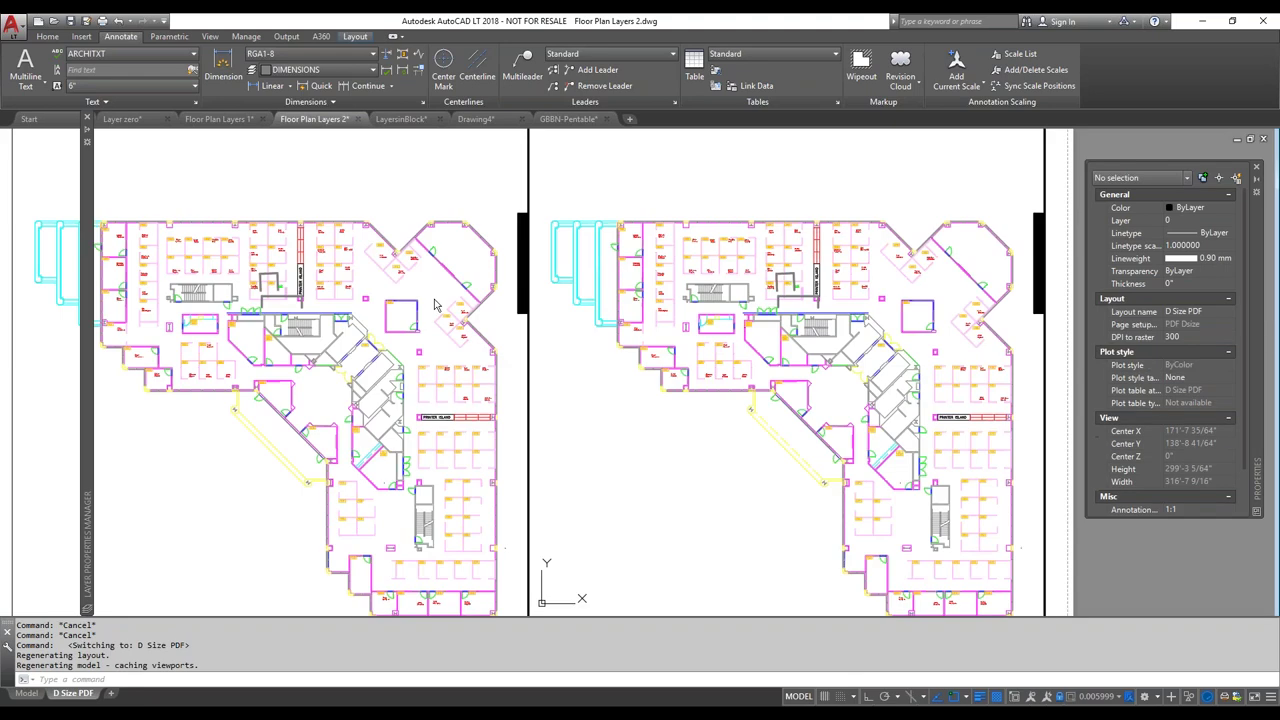
click(427, 186)
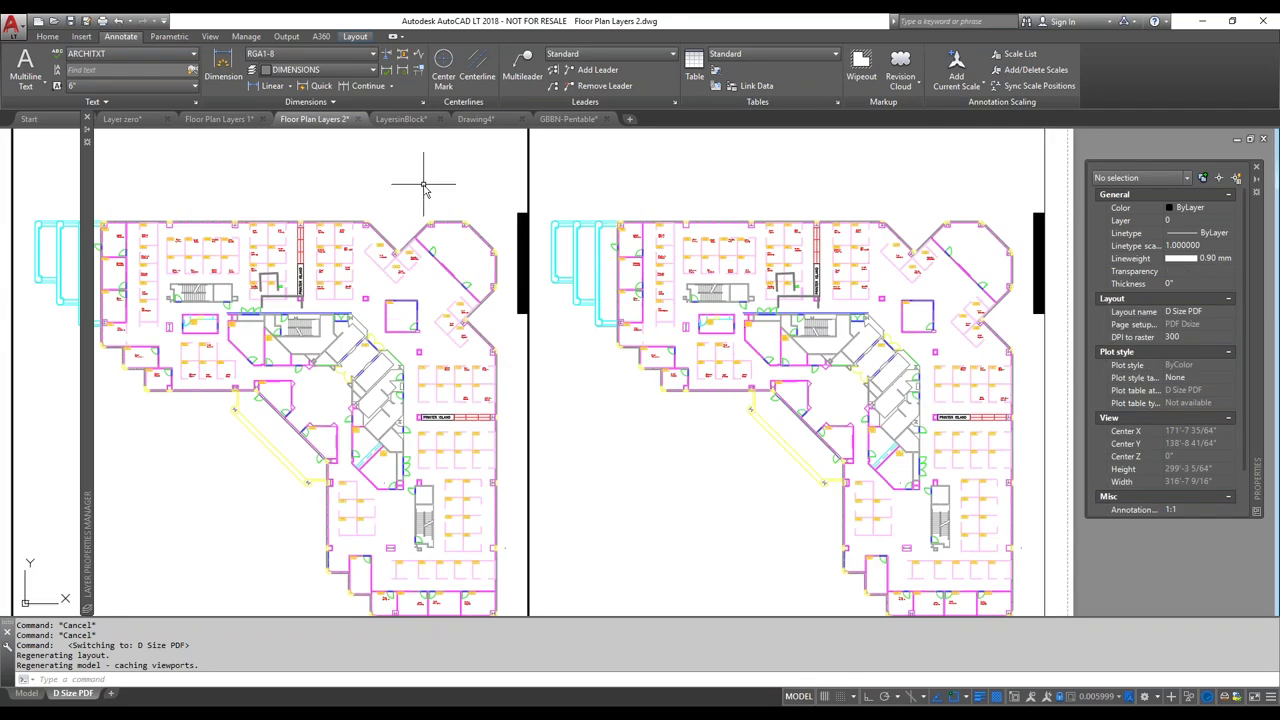
Pan and zoom the left viewport, then crossing-select the lines along the plan's left edge
click(339, 179)
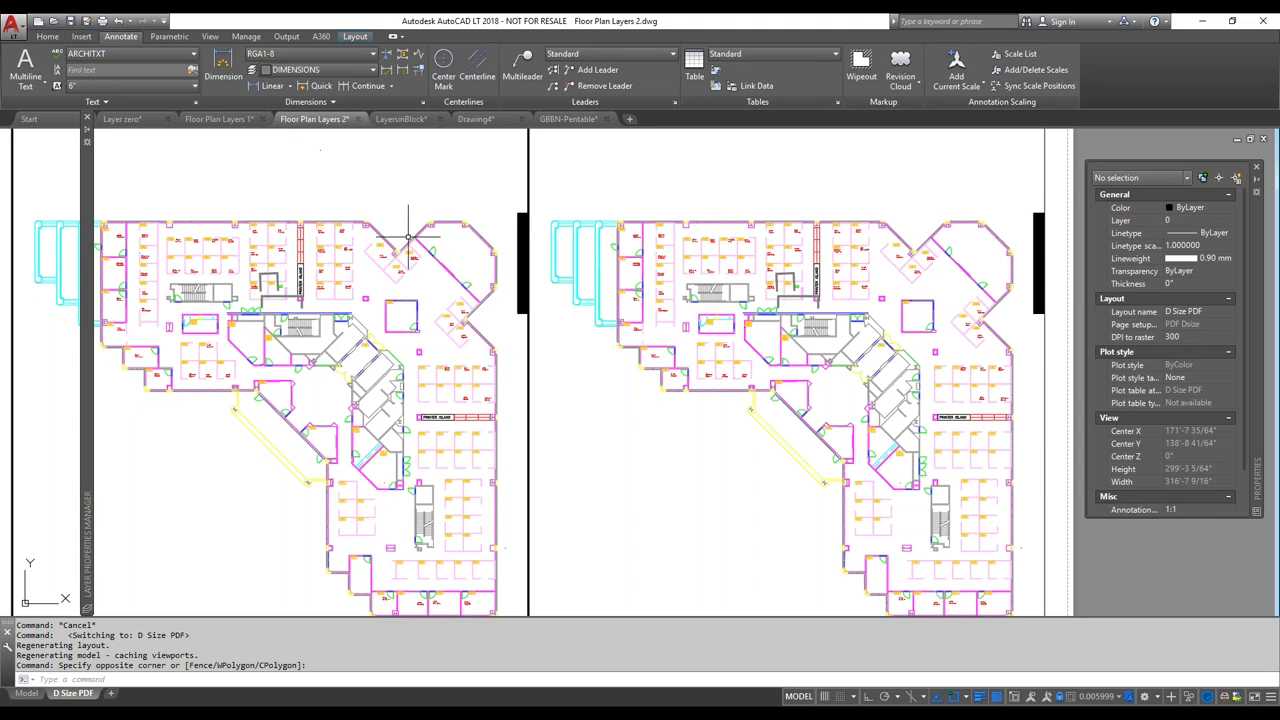
scroll(380, 222, up, 5)
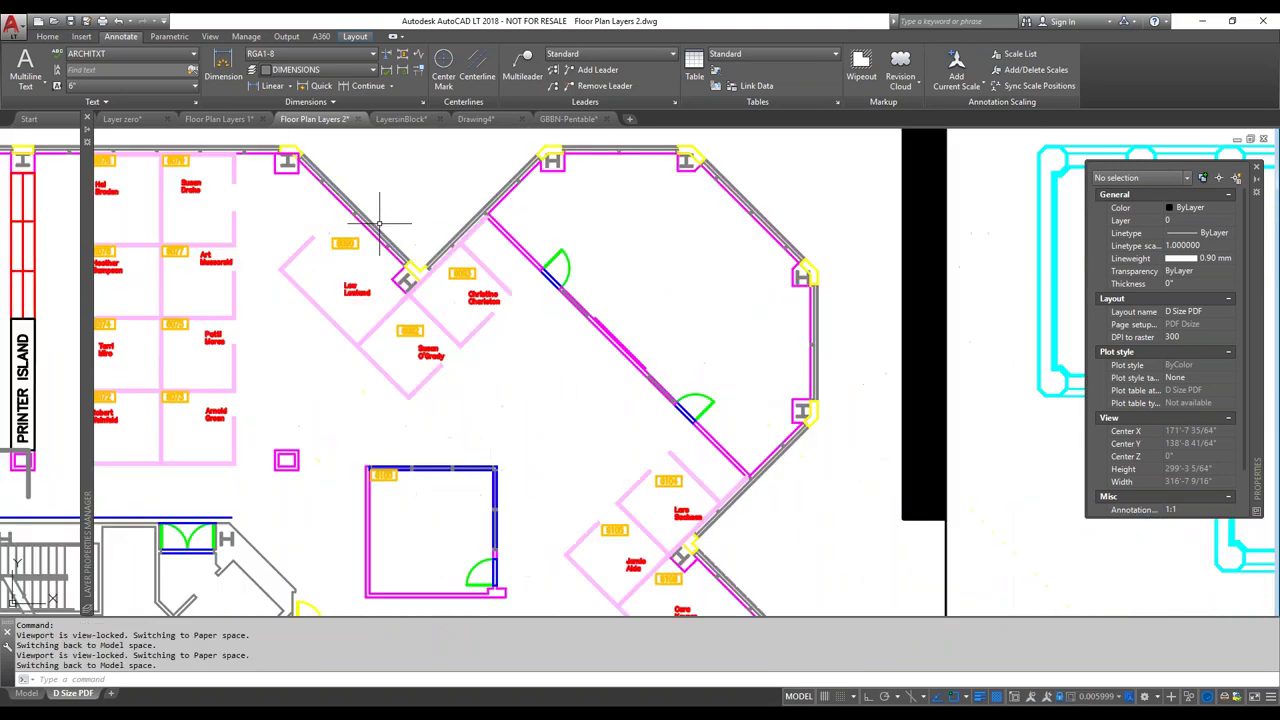
scroll(368, 224, down, 5)
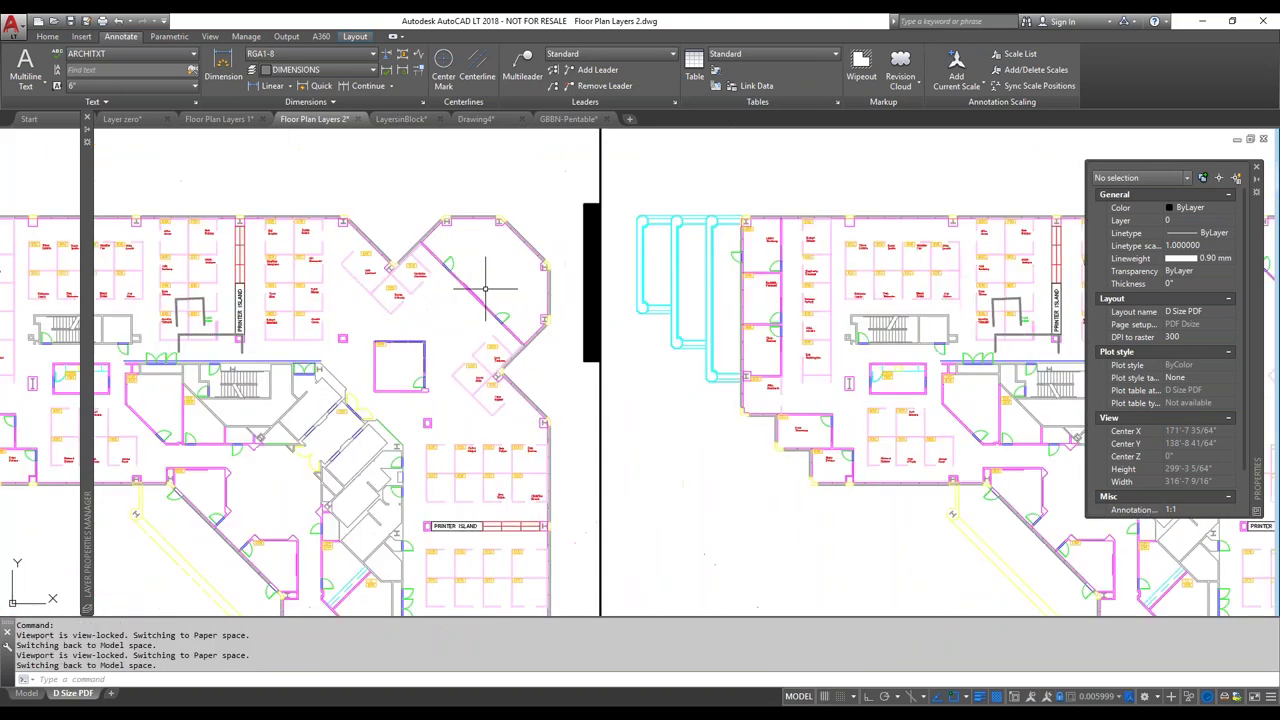
scroll(507, 276, down, 3)
middle_drag(225, 345, 345, 345)
scroll(345, 345, up, 2)
click(255, 275)
click(180, 185)
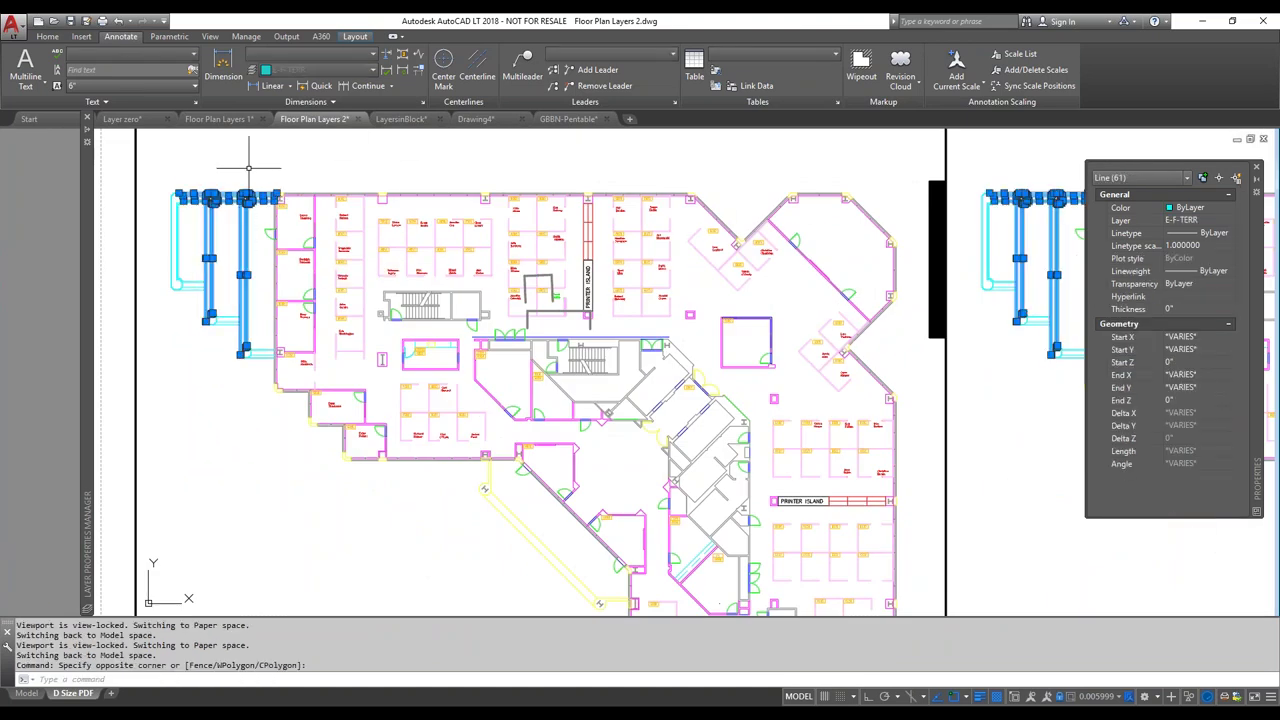
Change the E-F-TERR layer colour to magenta (colour 6)
click(55, 38)
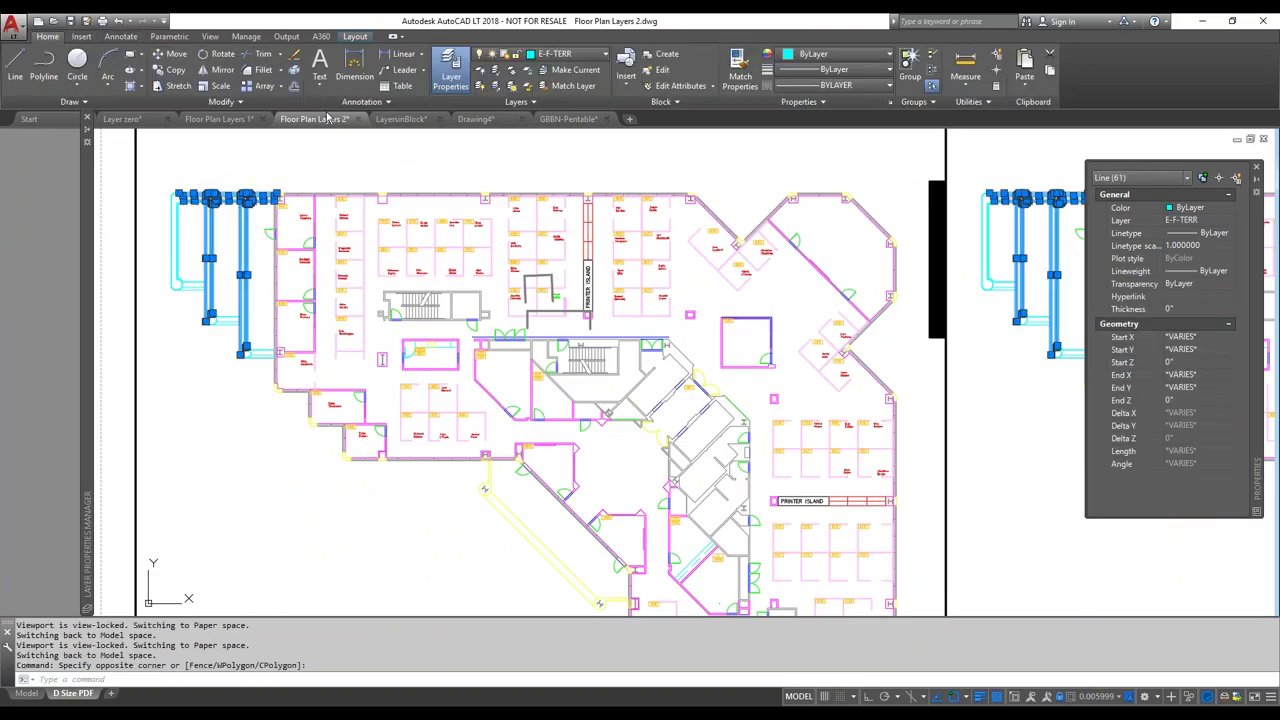
click(599, 58)
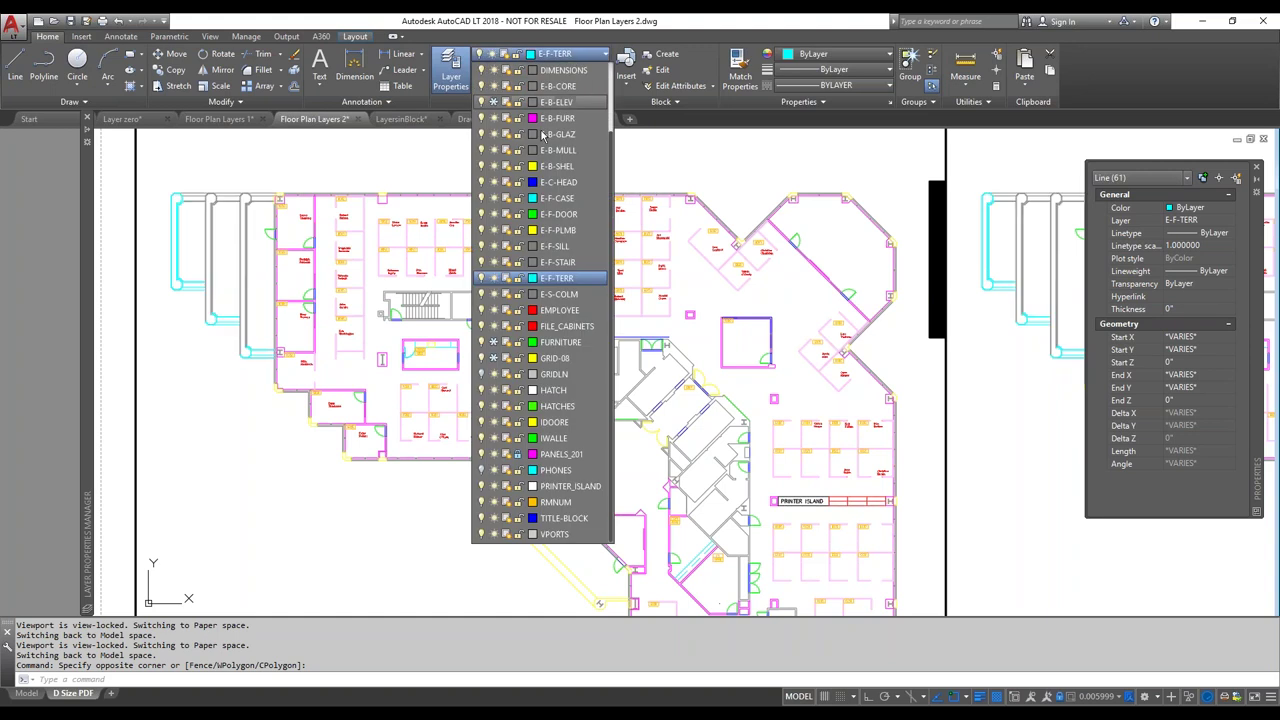
click(535, 281)
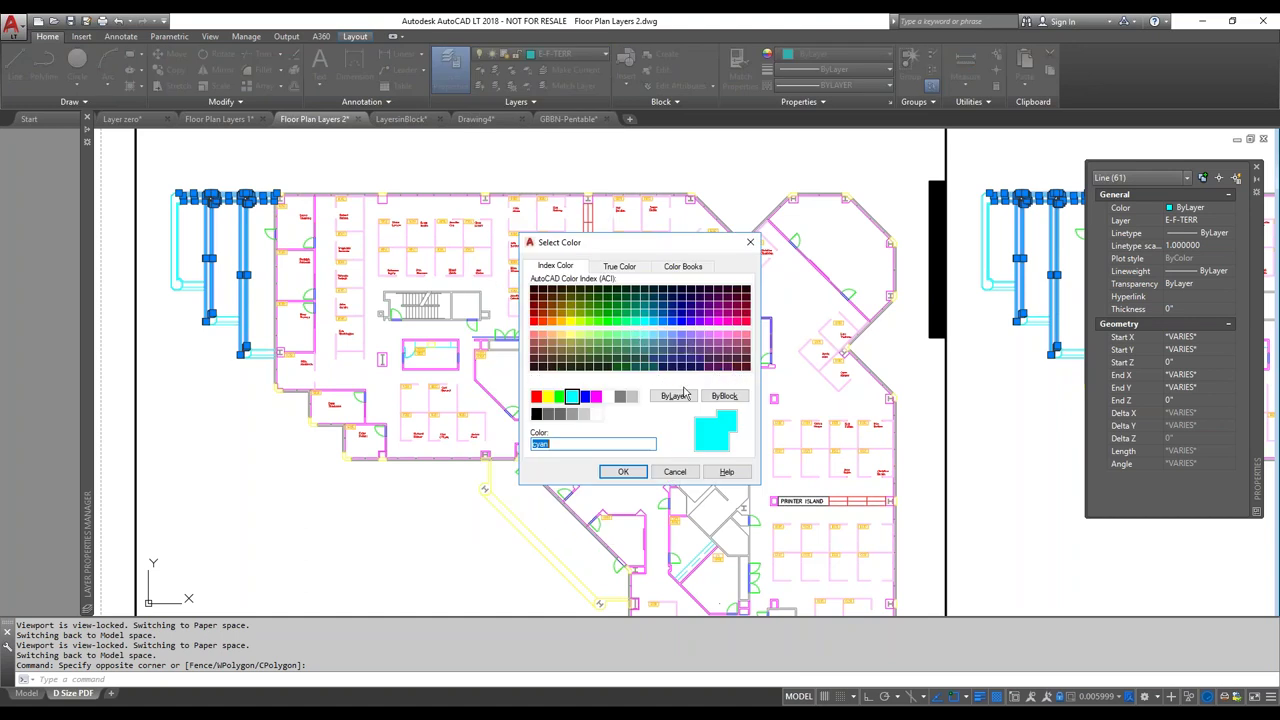
click(595, 397)
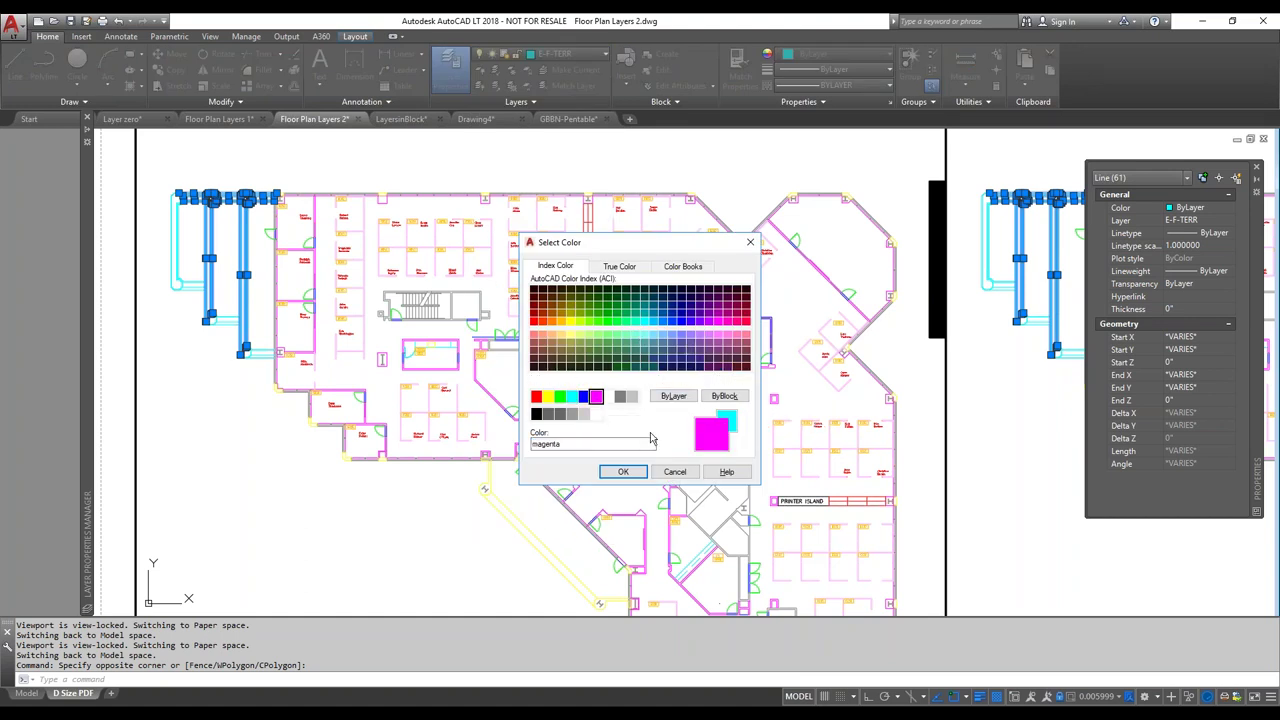
click(628, 474)
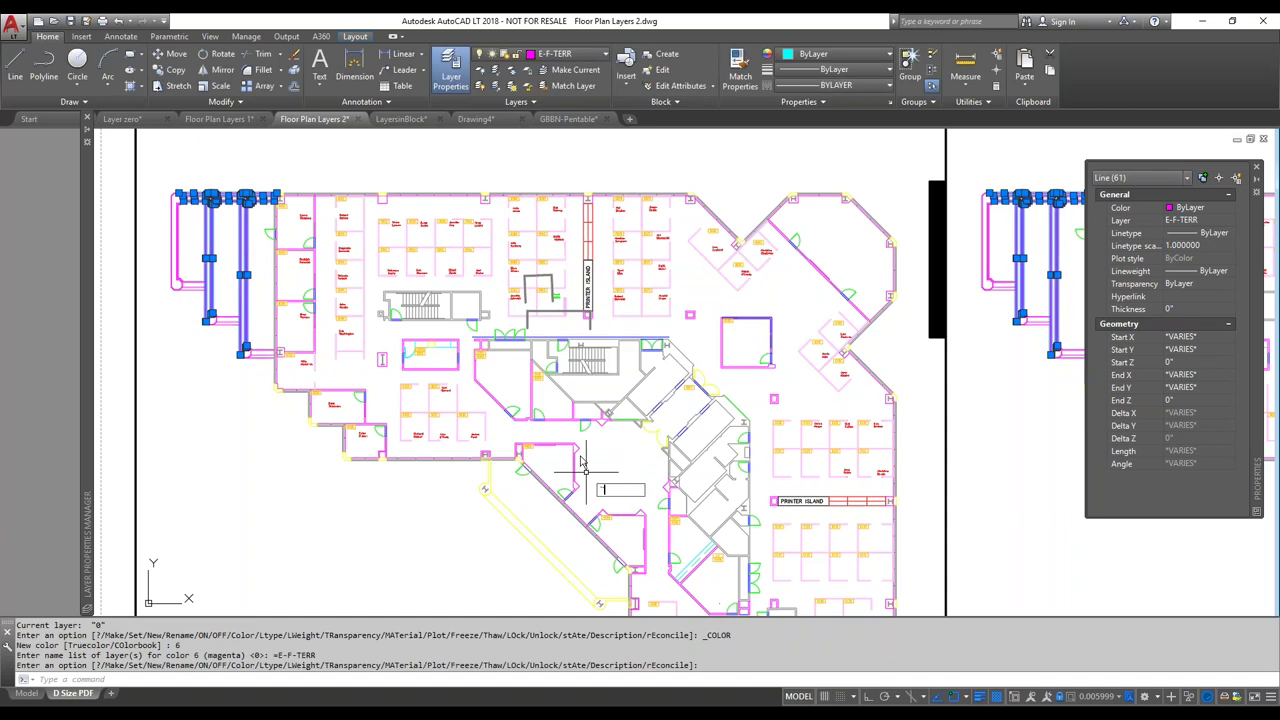
Crossing-select the left wing's lines again and expand the Layer Properties Manager palette
key(Escape)
key(Escape)
click(260, 407)
click(158, 138)
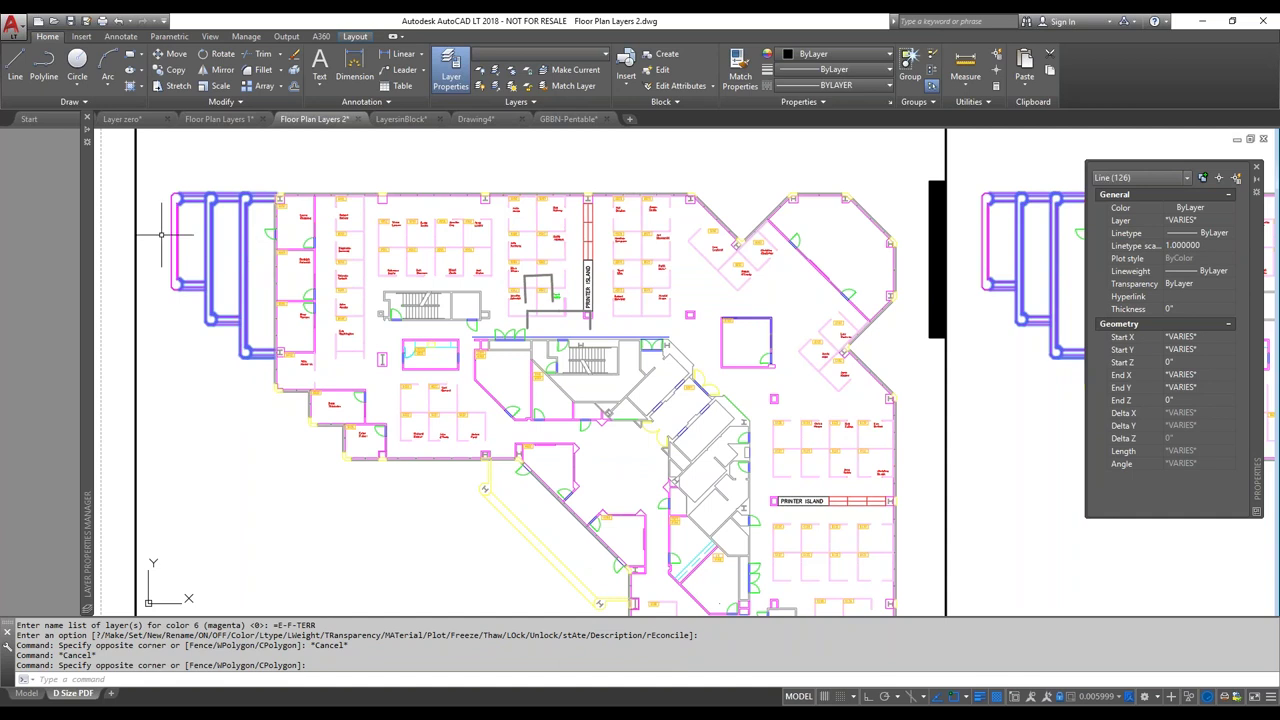
mouse_move(88, 545)
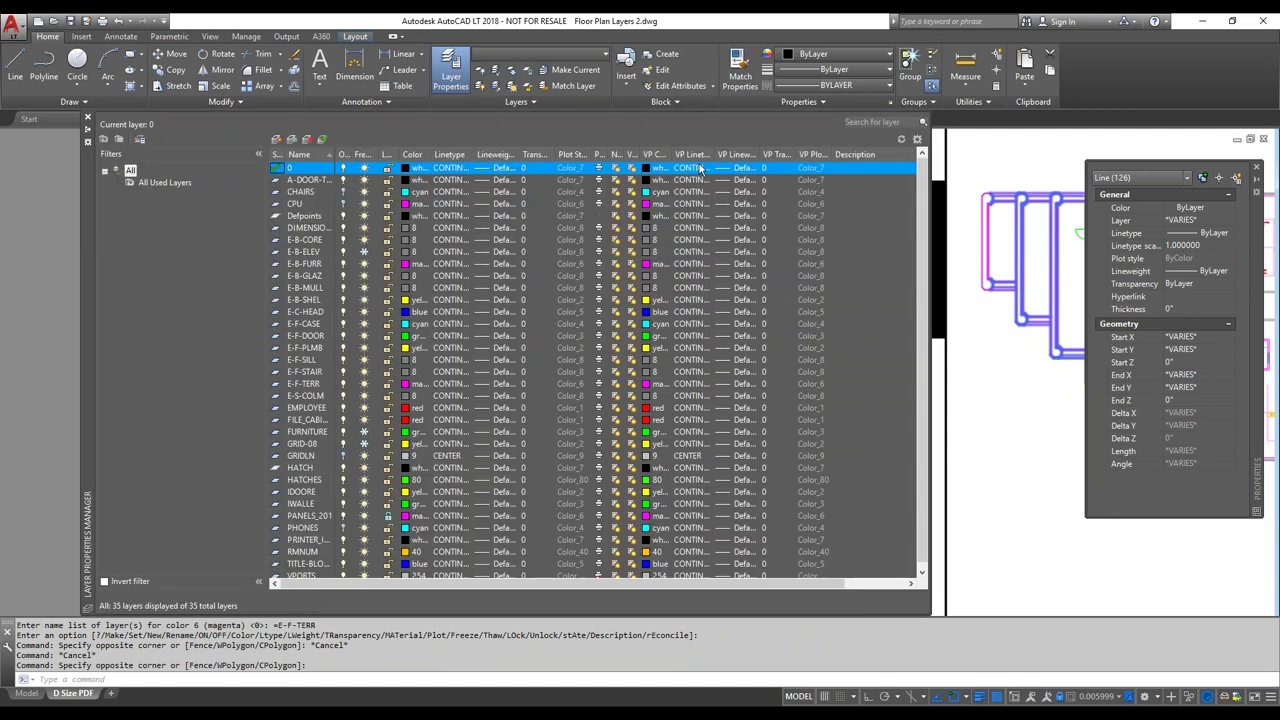
Widen the VP Linetype and VP Color columns, and check the left wall line's layer
drag(715, 153, 755, 153)
drag(672, 153, 755, 153)
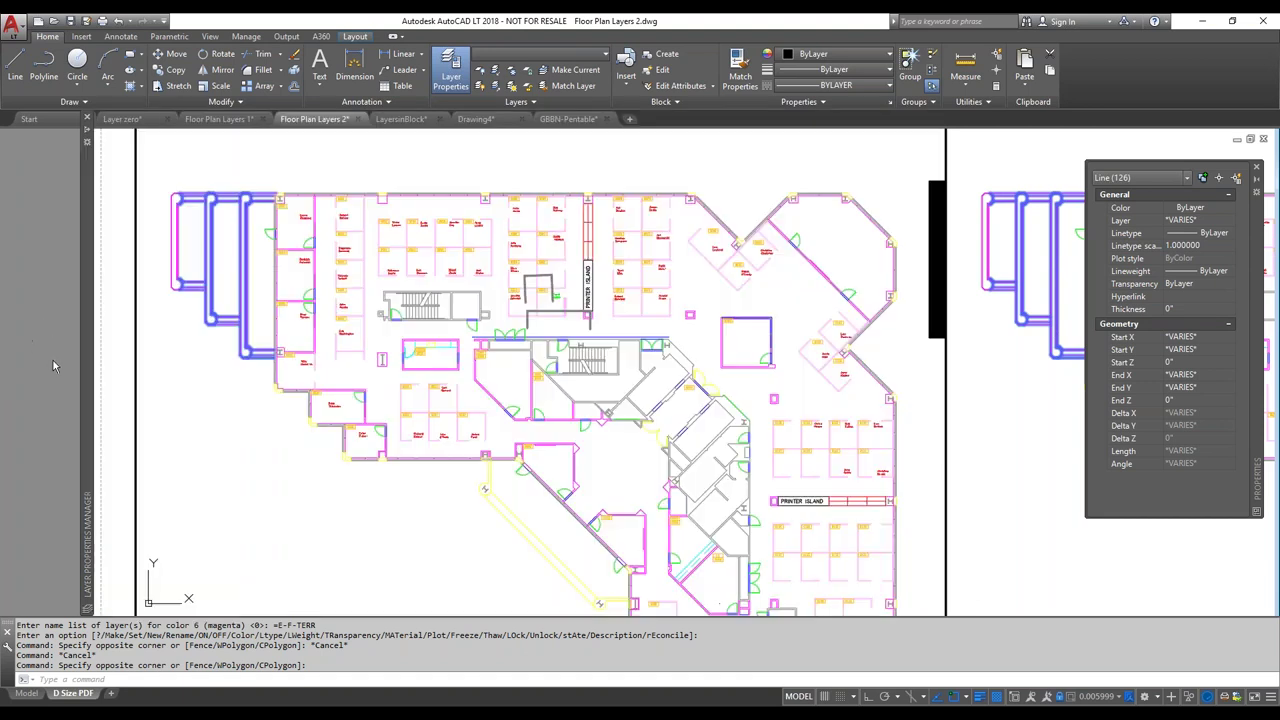
key(Escape)
key(Escape)
click(253, 378)
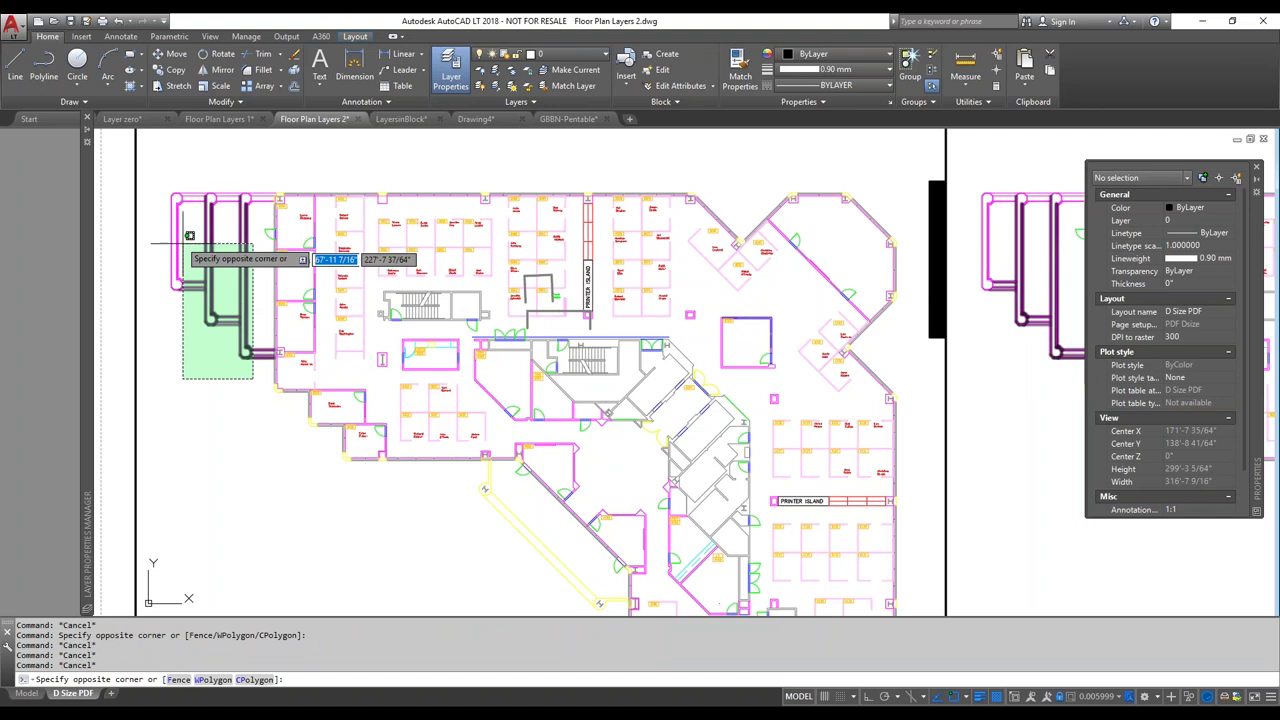
click(168, 190)
key(Escape)
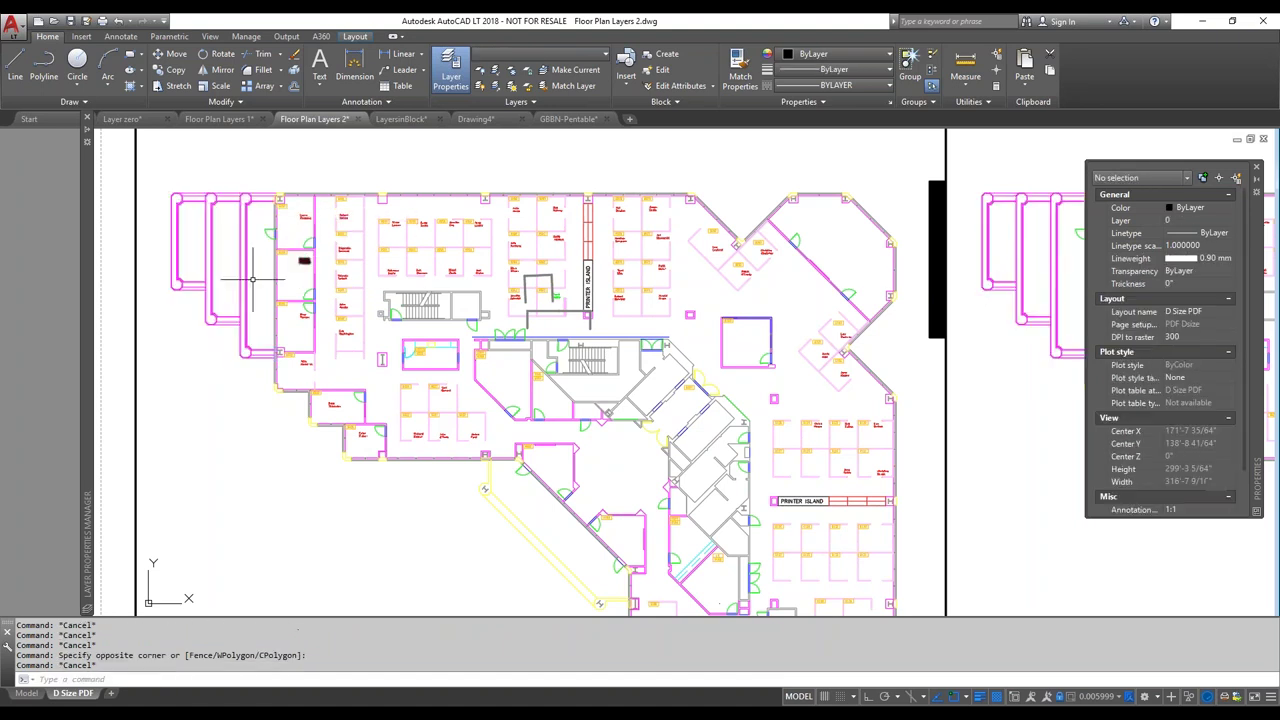
click(247, 278)
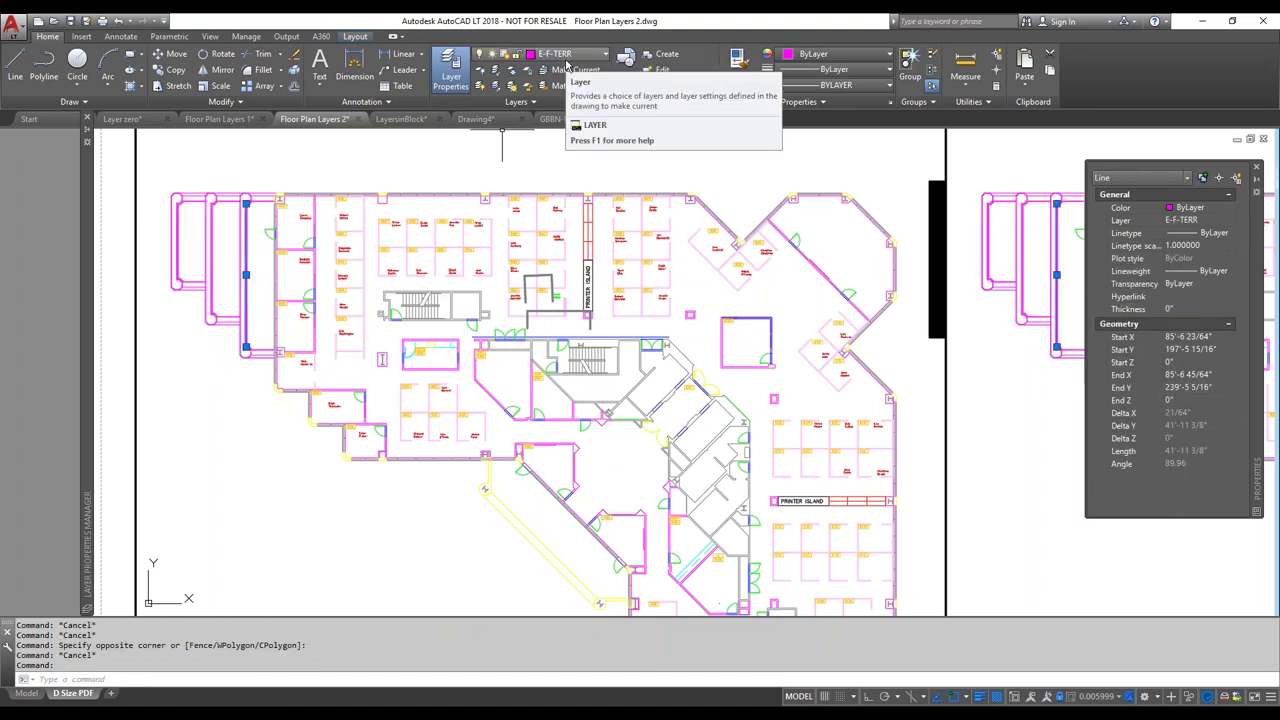
key(Escape)
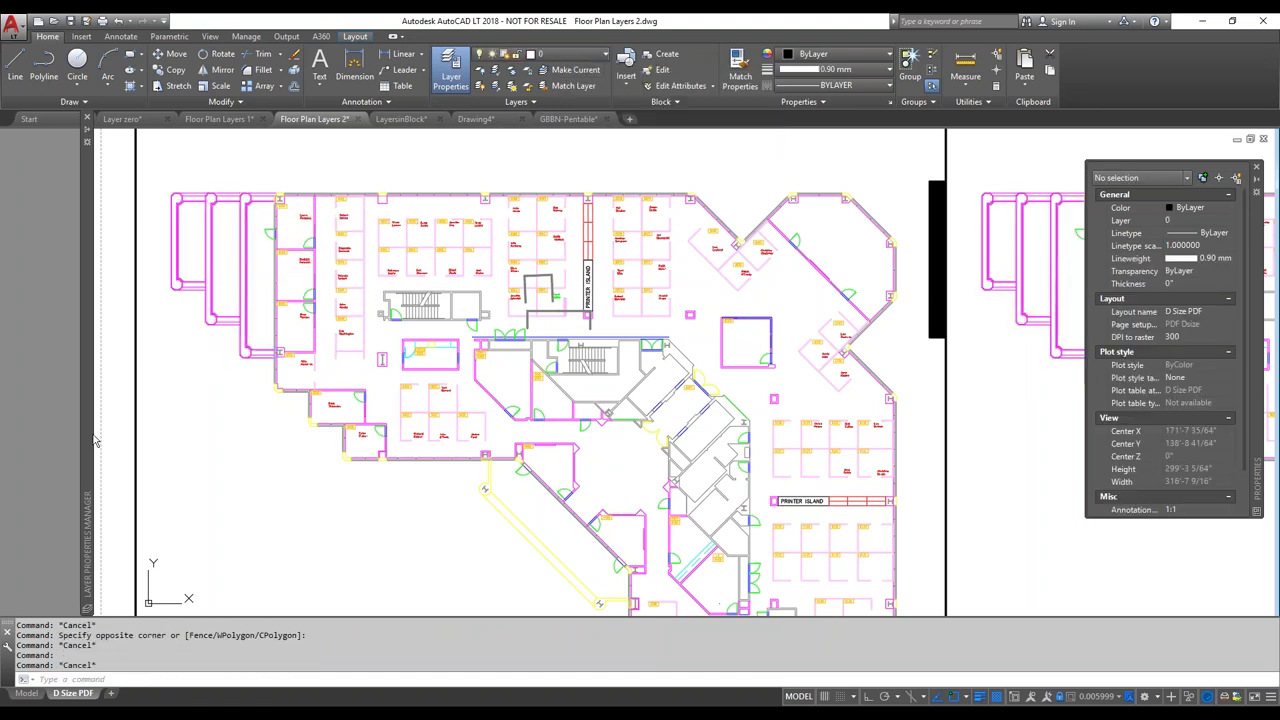
Give E-F-TERR a green VP Color override of 80 in the left viewport
mouse_move(91, 431)
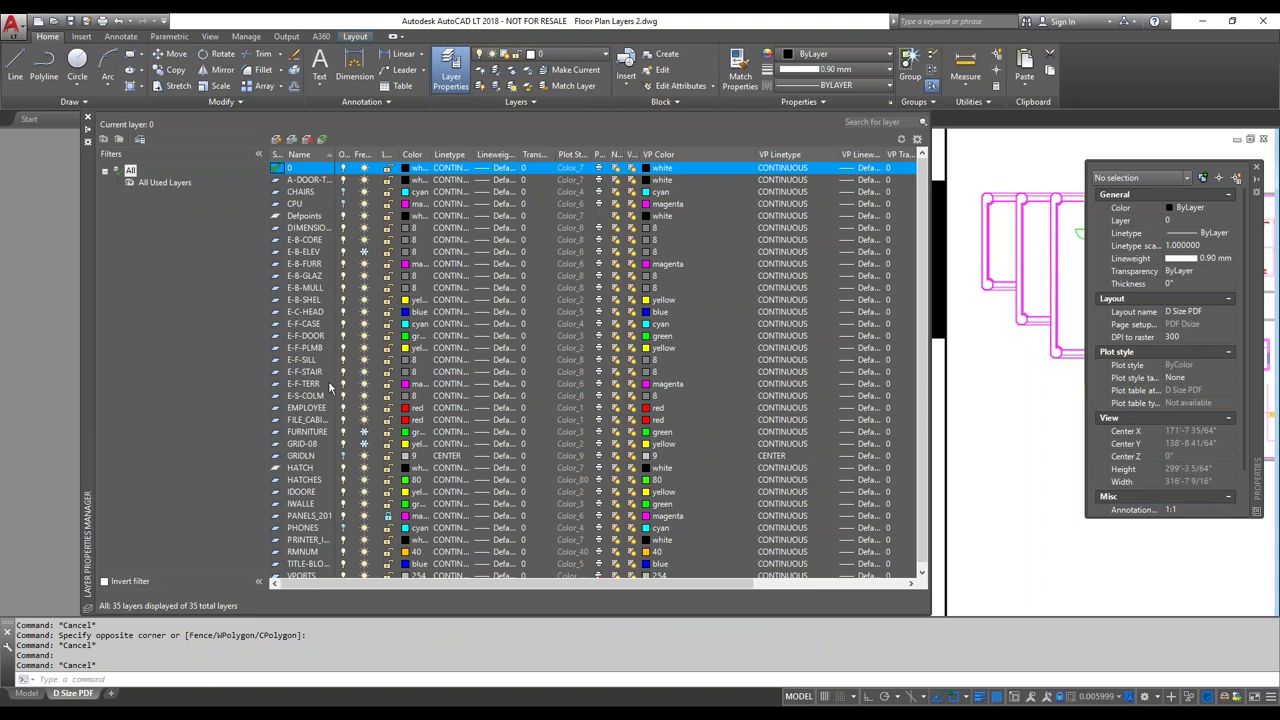
click(323, 386)
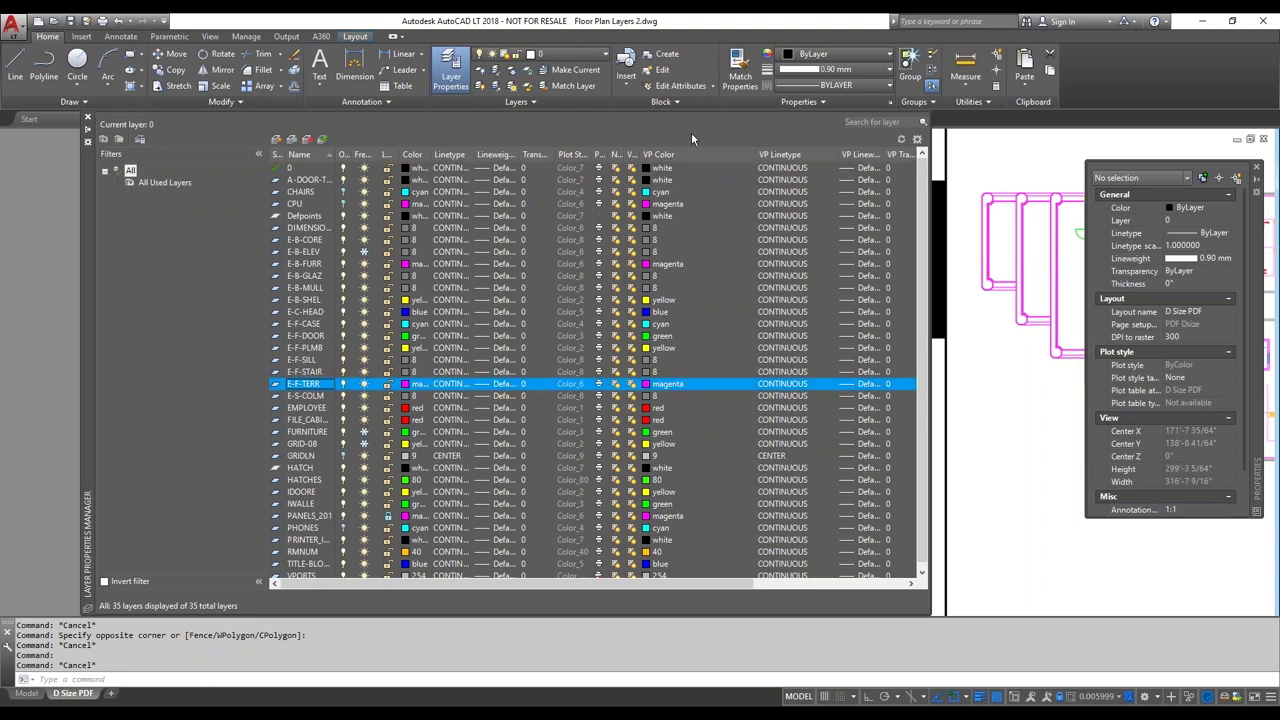
click(658, 384)
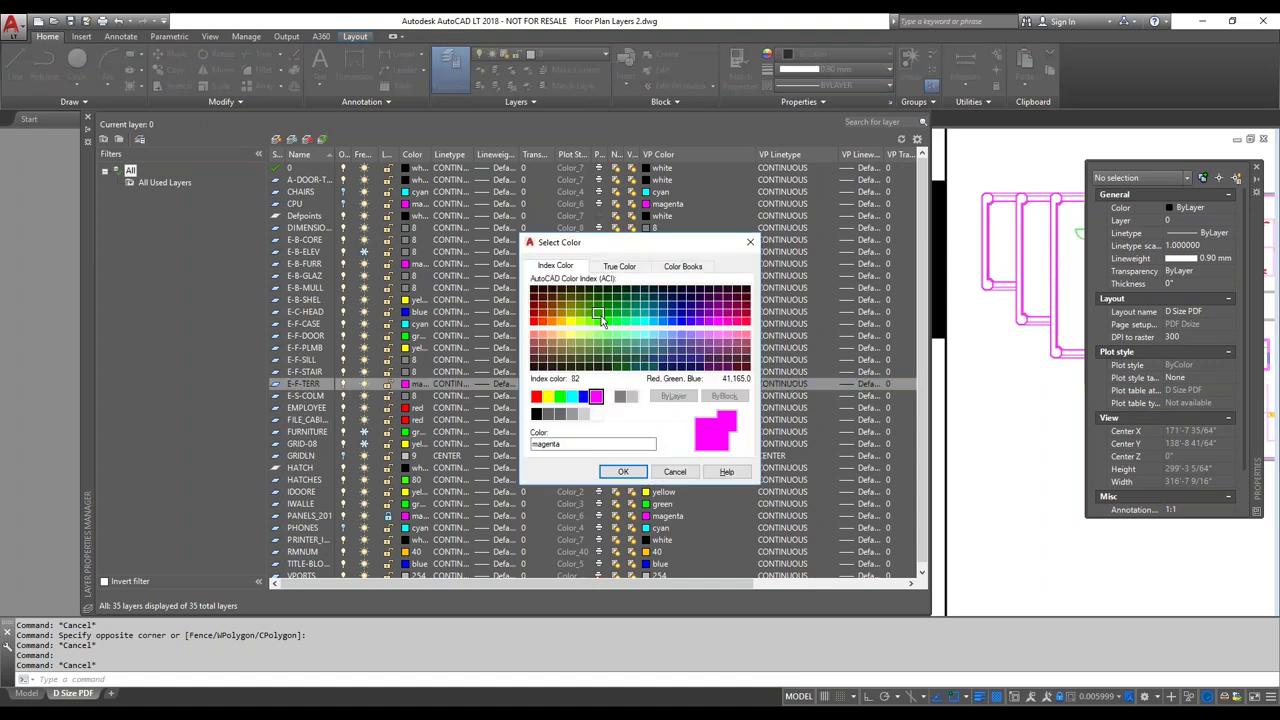
click(601, 320)
click(623, 471)
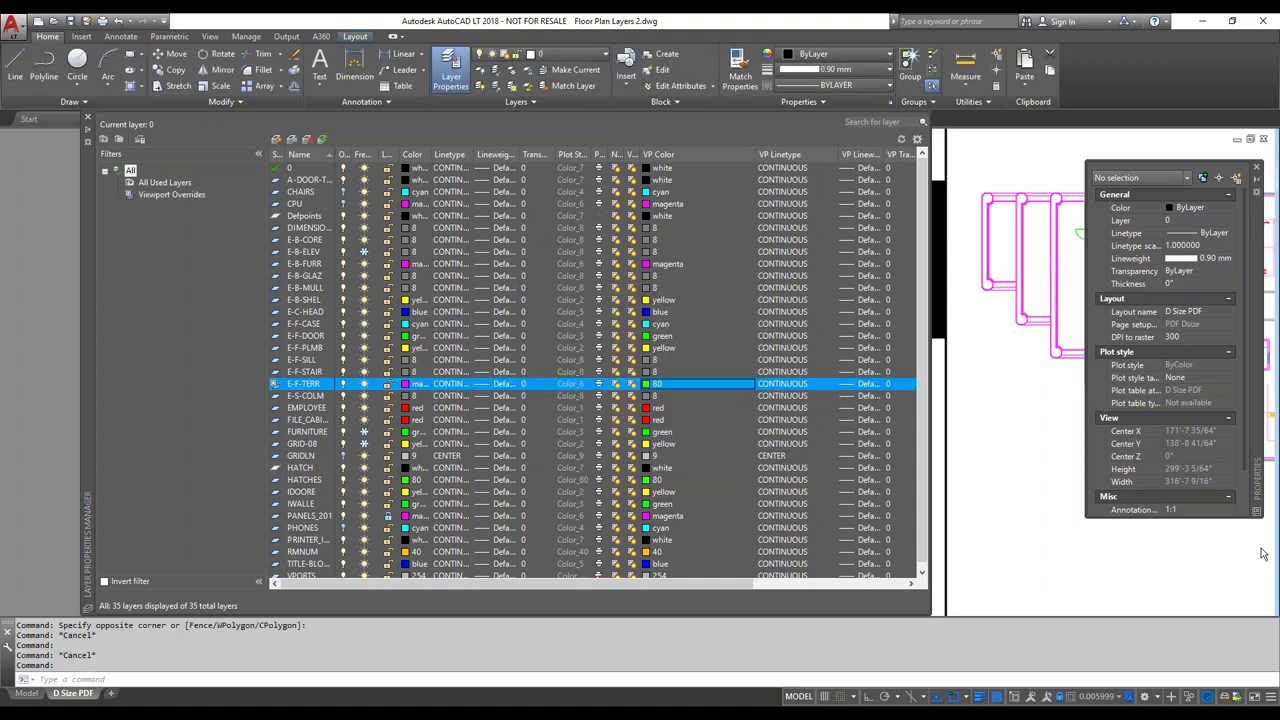
key(Escape)
key(Escape)
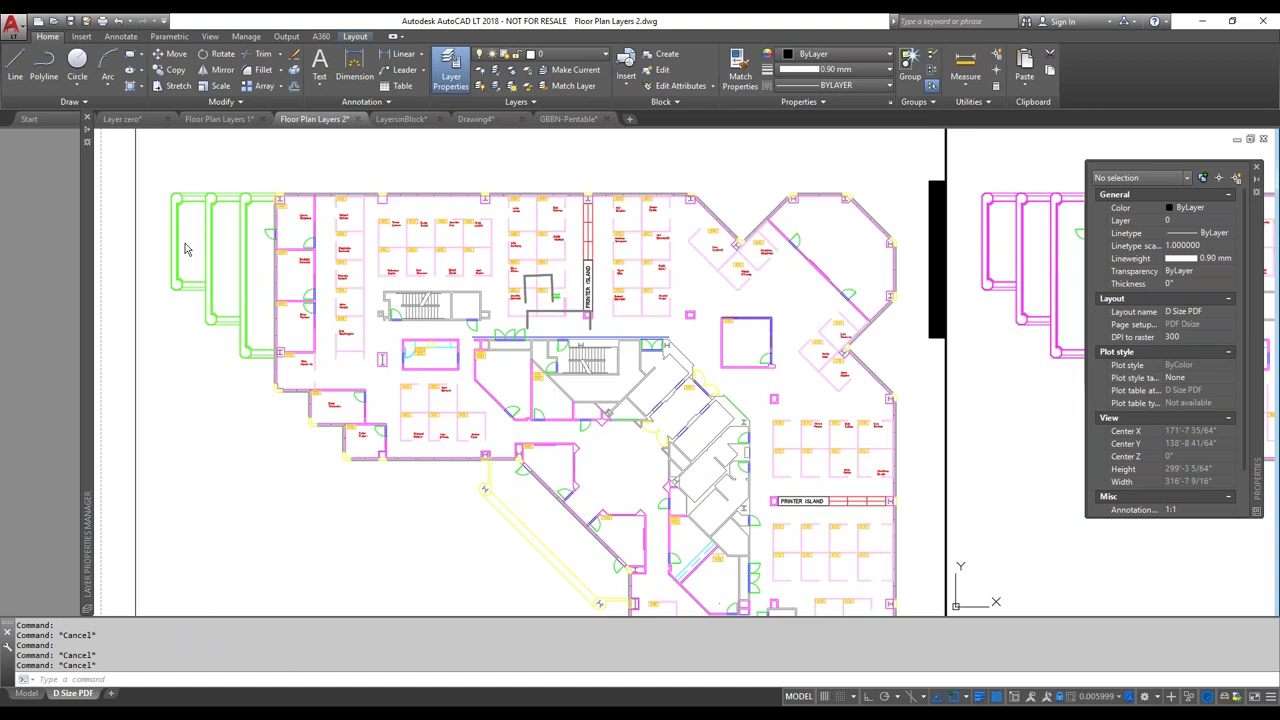
Zoom across both viewports to confirm only the left shows E-F-TERR green, then re-expand the layer palette
click(1010, 340)
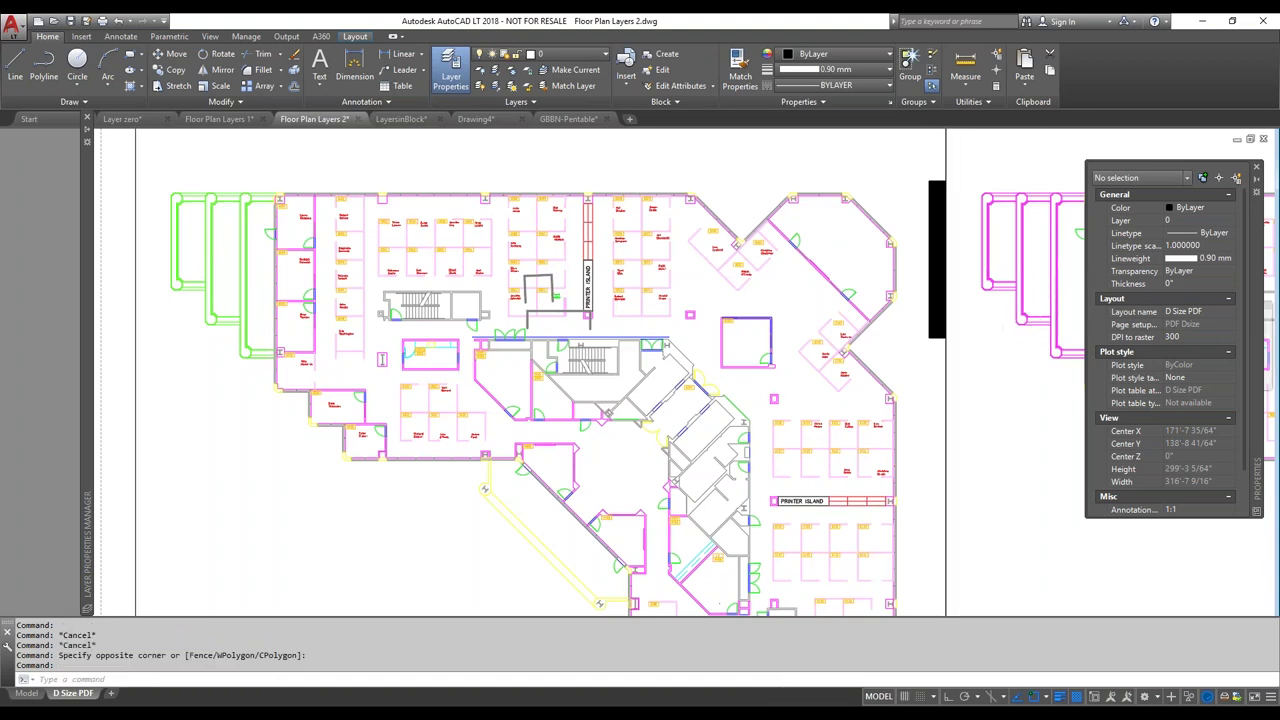
scroll(1040, 340, down, 4)
scroll(1042, 355, up, 6)
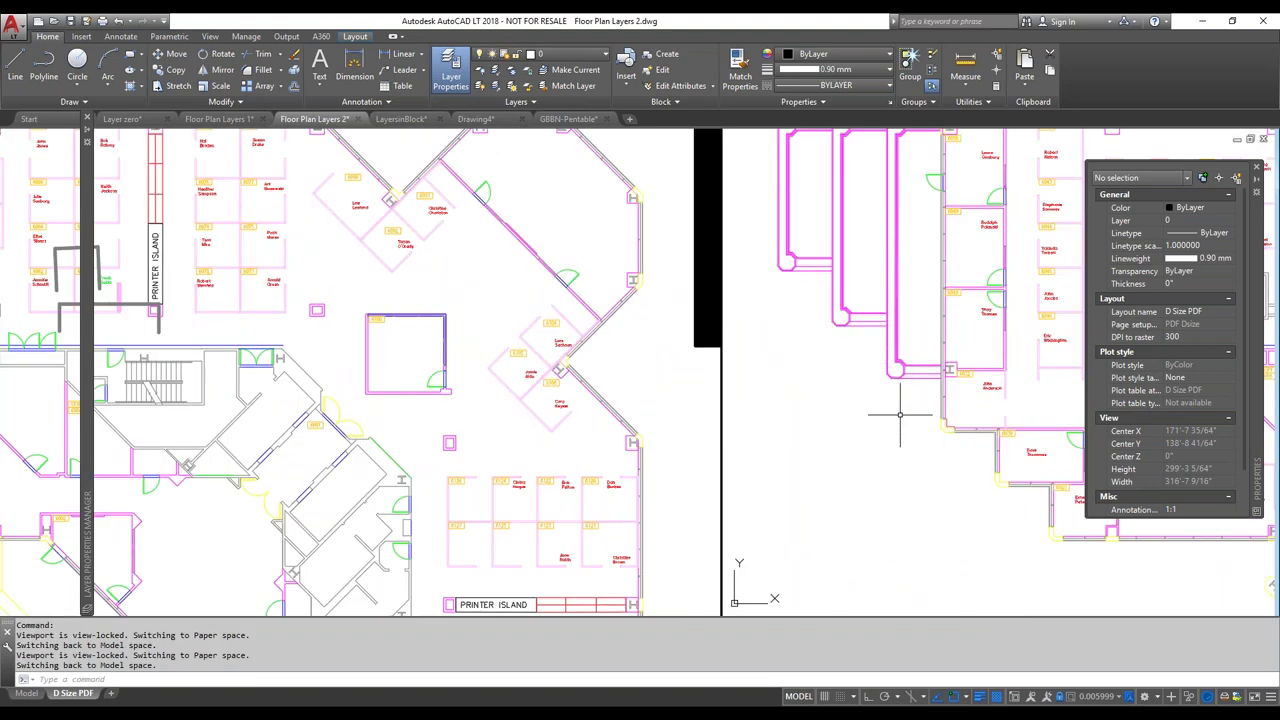
scroll(900, 430, down, 2)
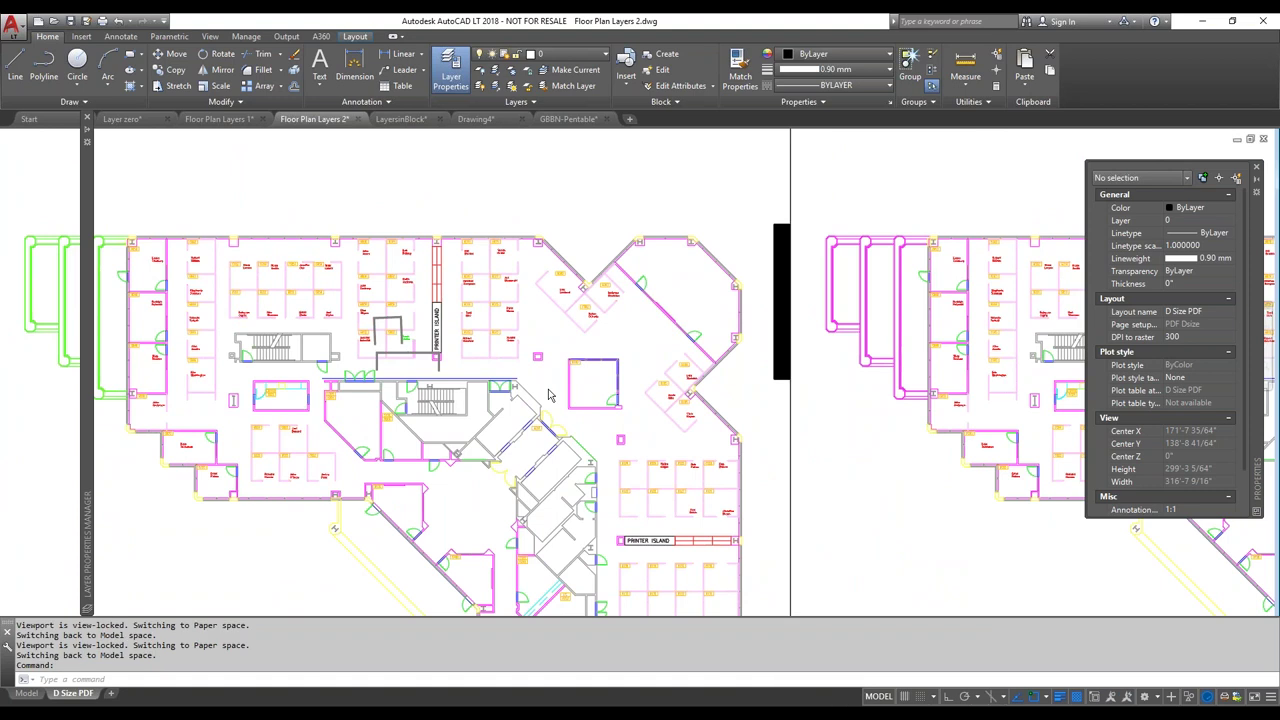
scroll(535, 394, down, 3)
scroll(370, 372, up, 4)
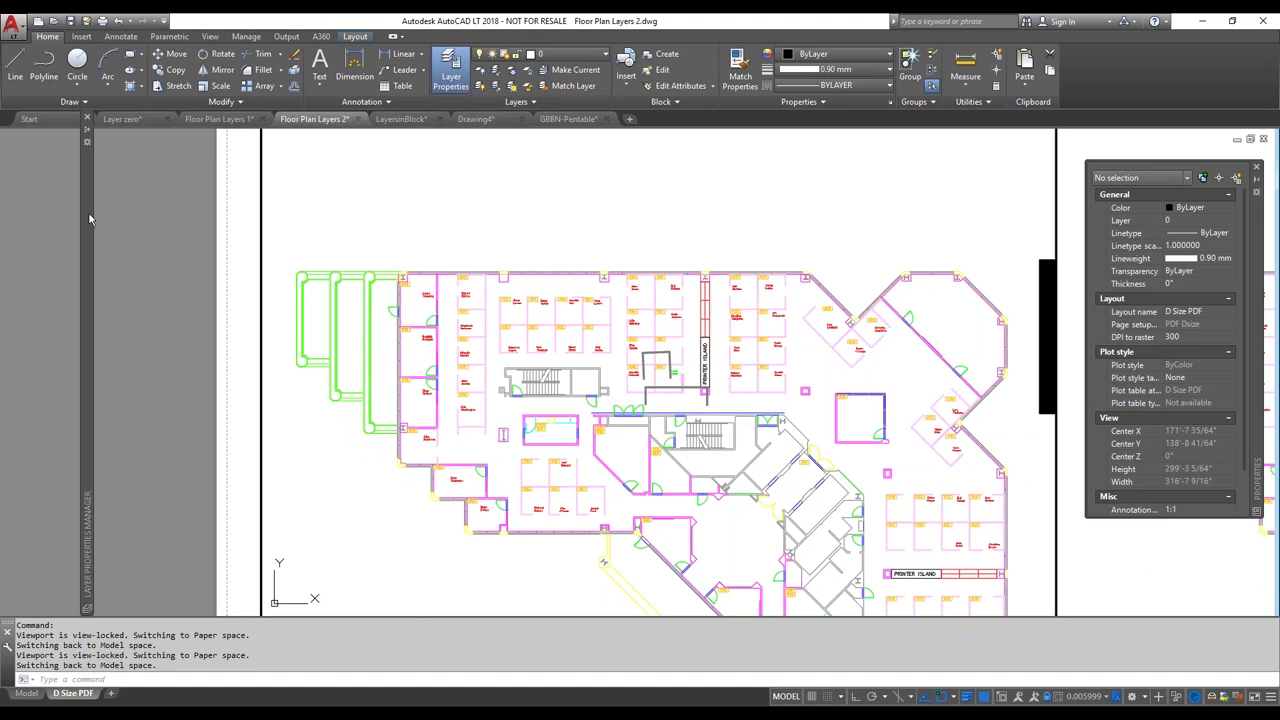
mouse_move(88, 212)
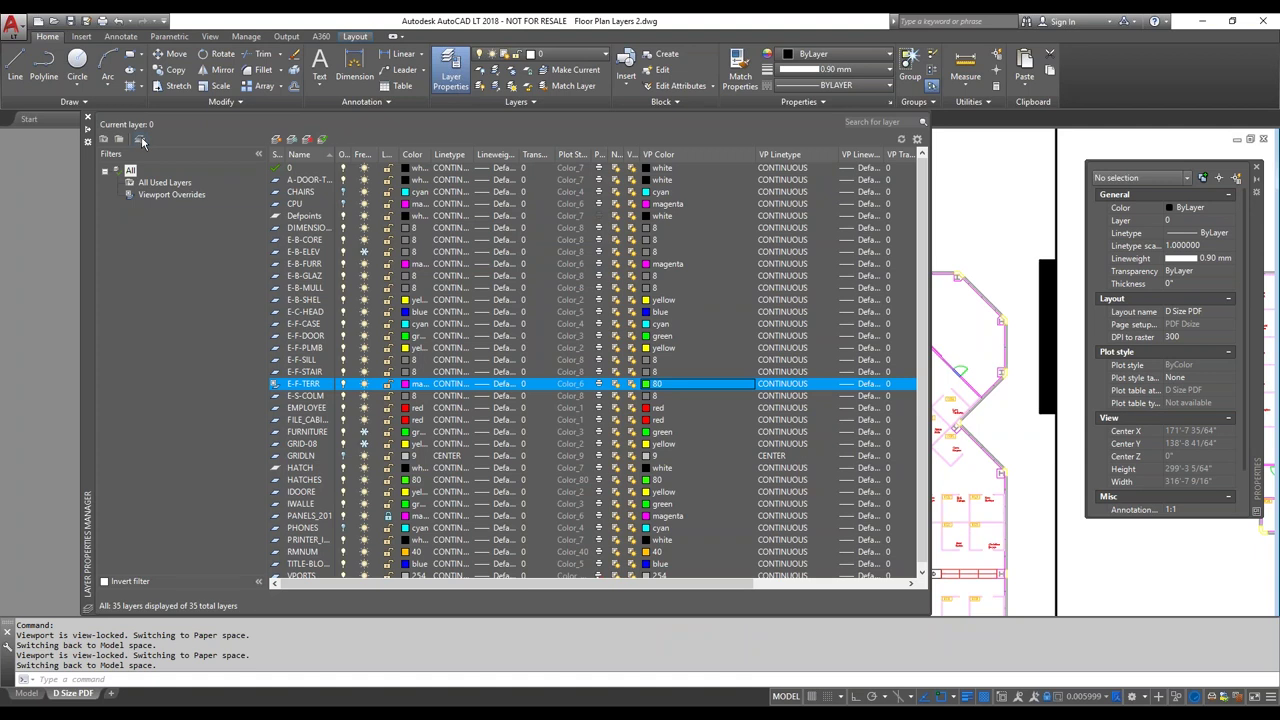
Save a new layer state named 'Hi' in the Layer States Manager and close it
click(141, 141)
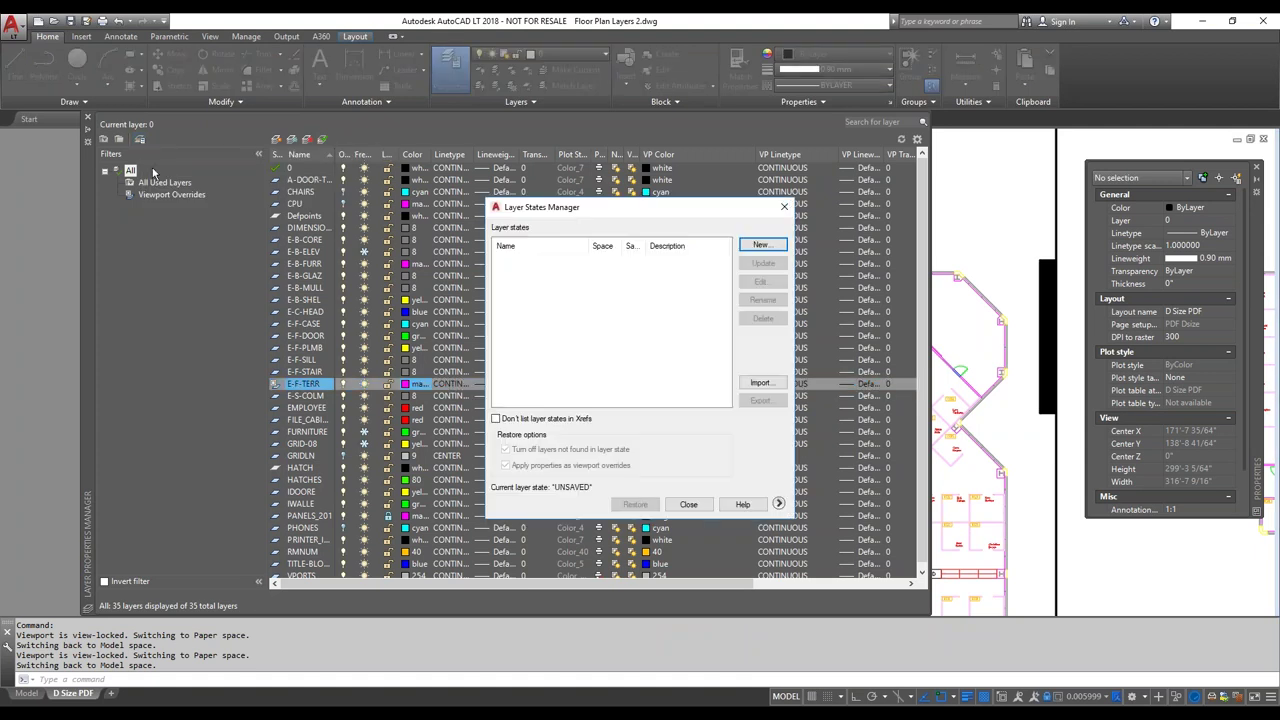
click(760, 252)
click(760, 251)
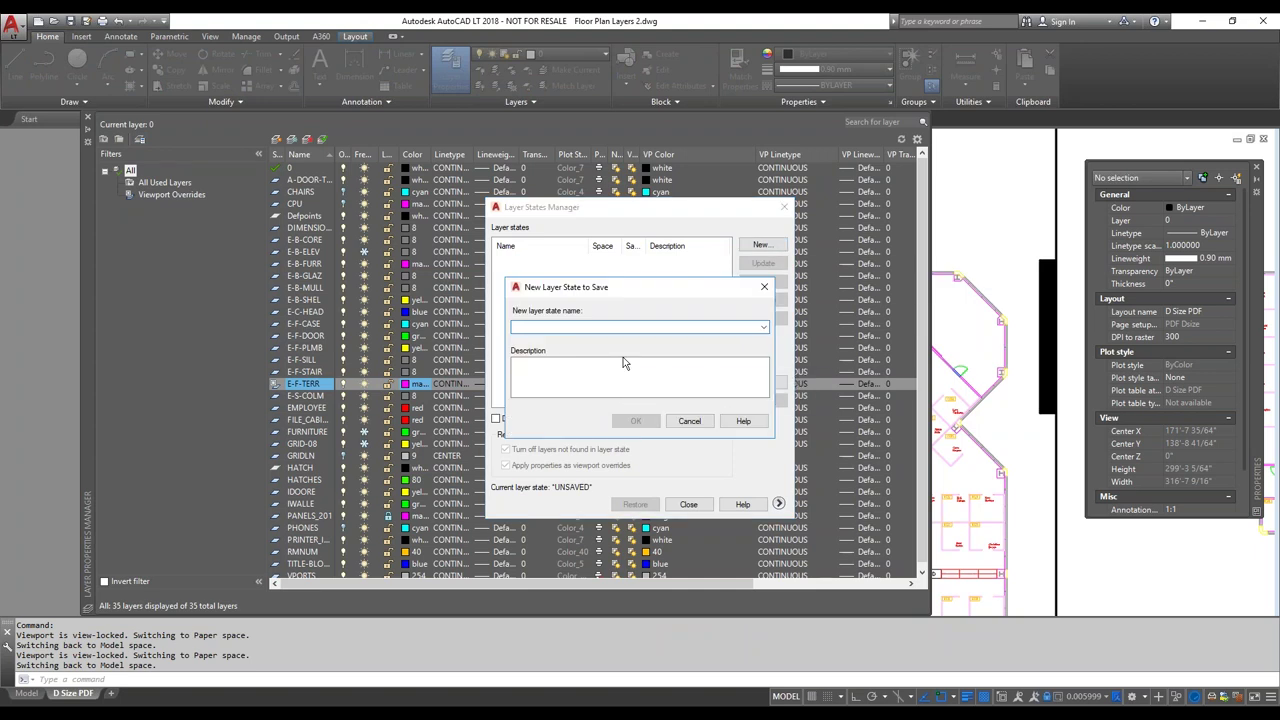
text(Hi)
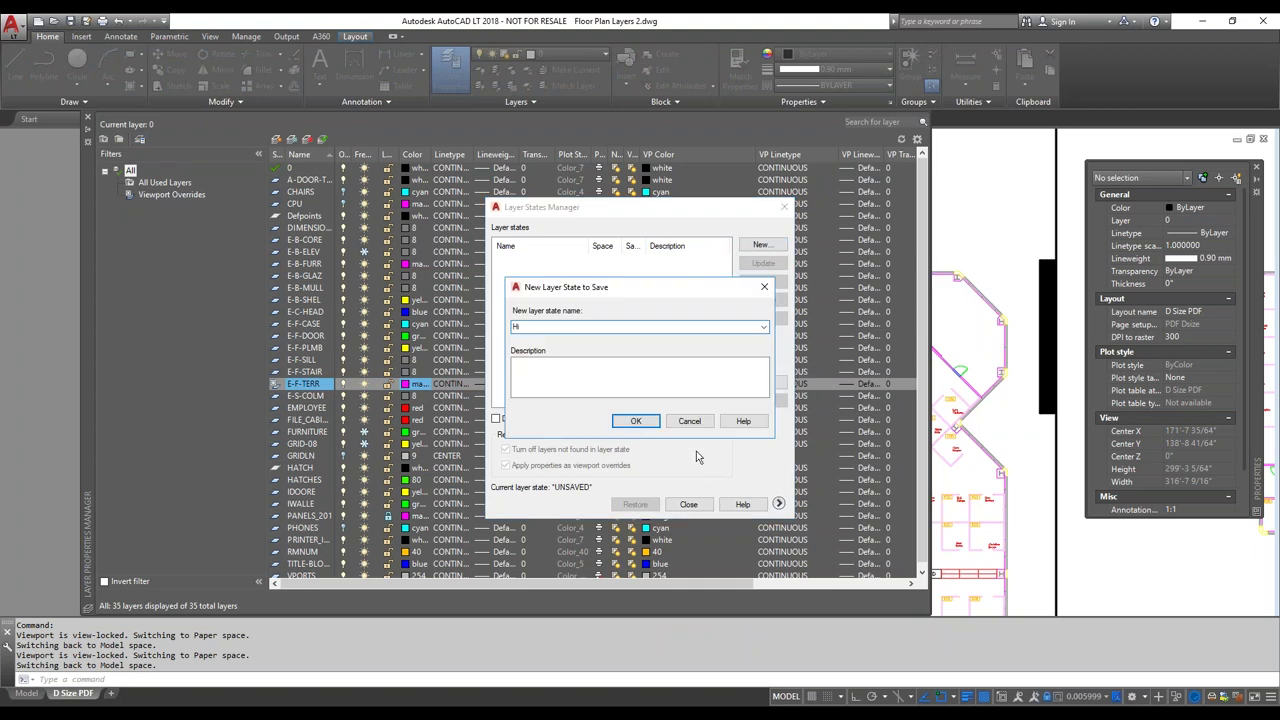
click(636, 423)
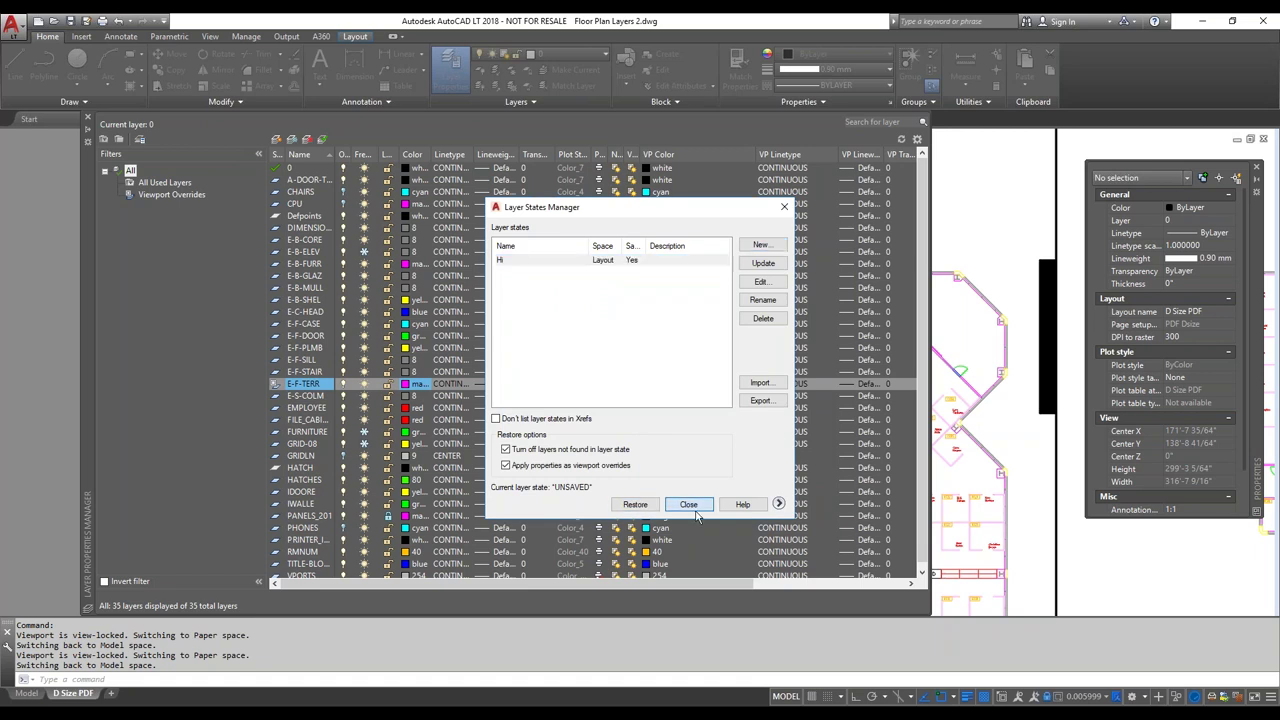
click(688, 504)
click(969, 249)
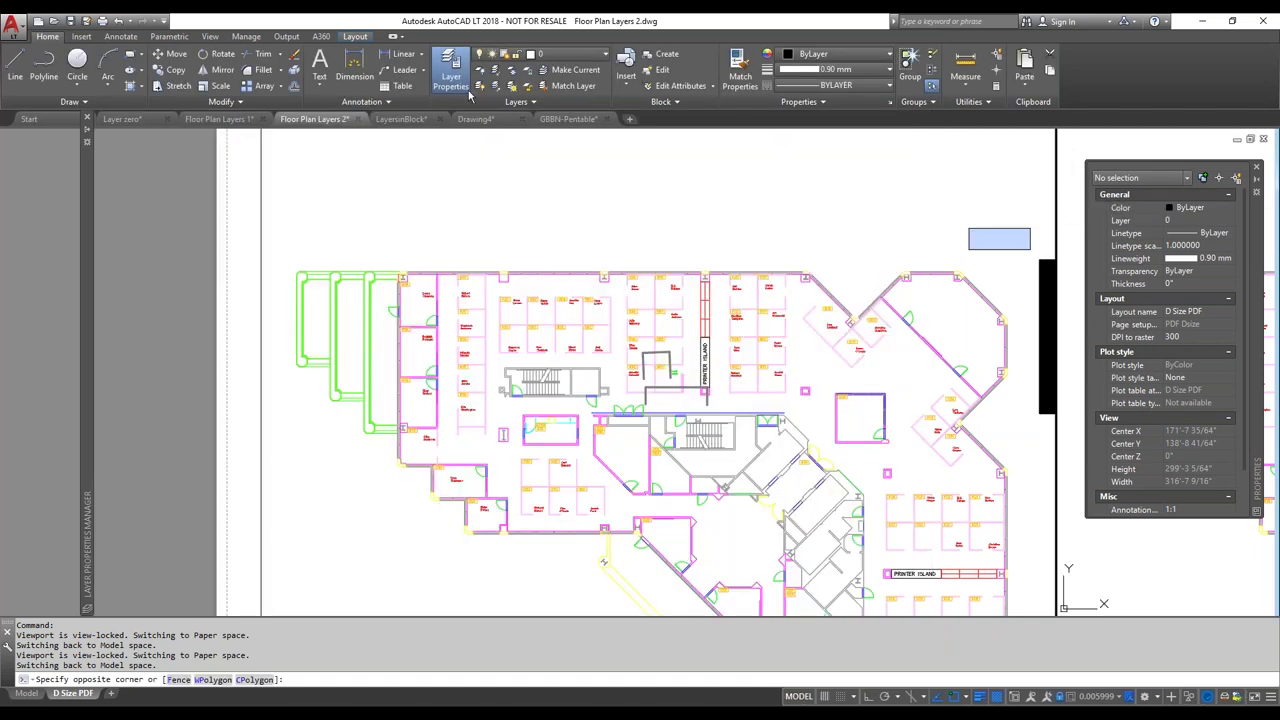
Check the layer state dropdown lists Hi, clear the accidental selection, and re-expand the layer palette
click(521, 106)
click(516, 122)
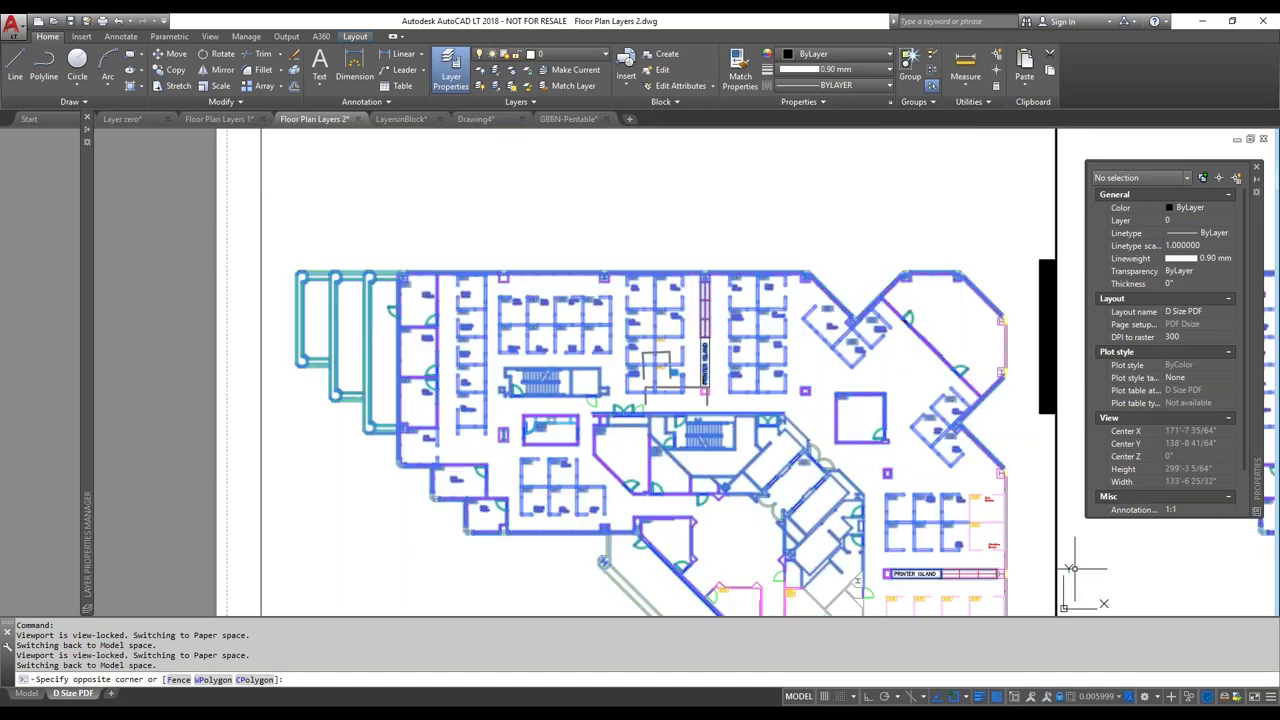
click(262, 130)
scroll(897, 532, down, 4)
key(Escape)
key(Escape)
scroll(1040, 445, up, 4)
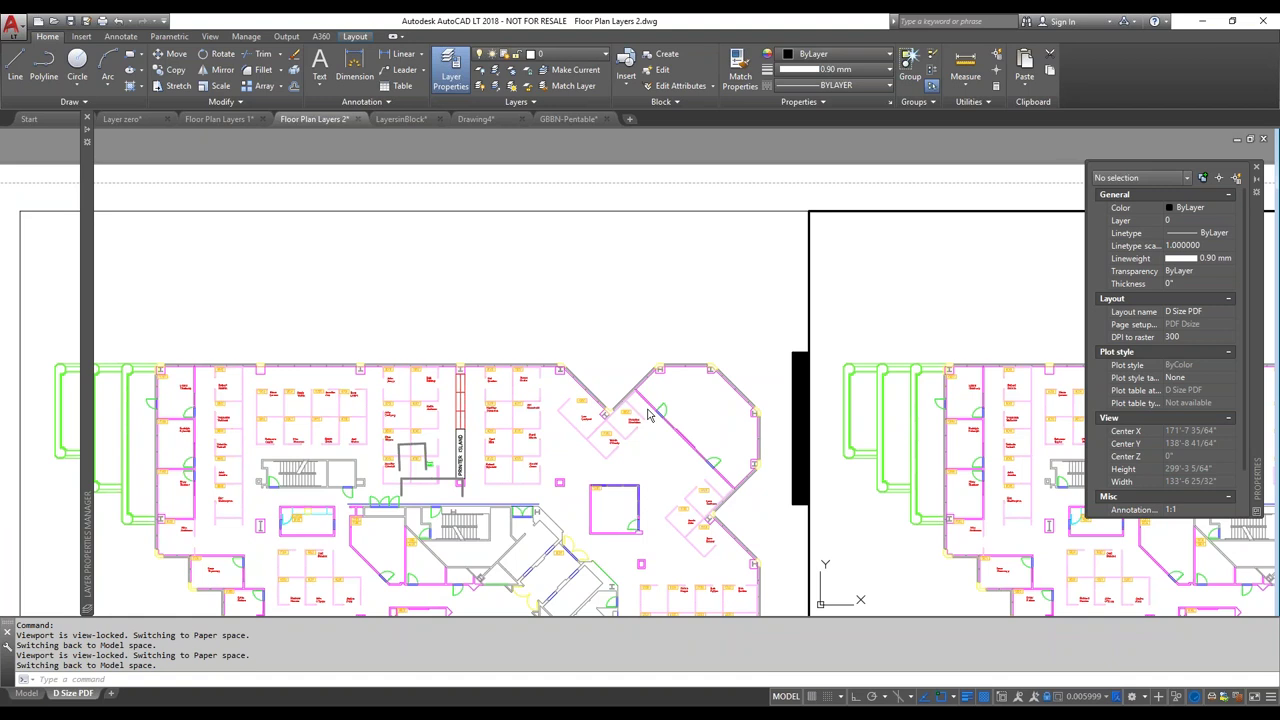
mouse_move(85, 200)
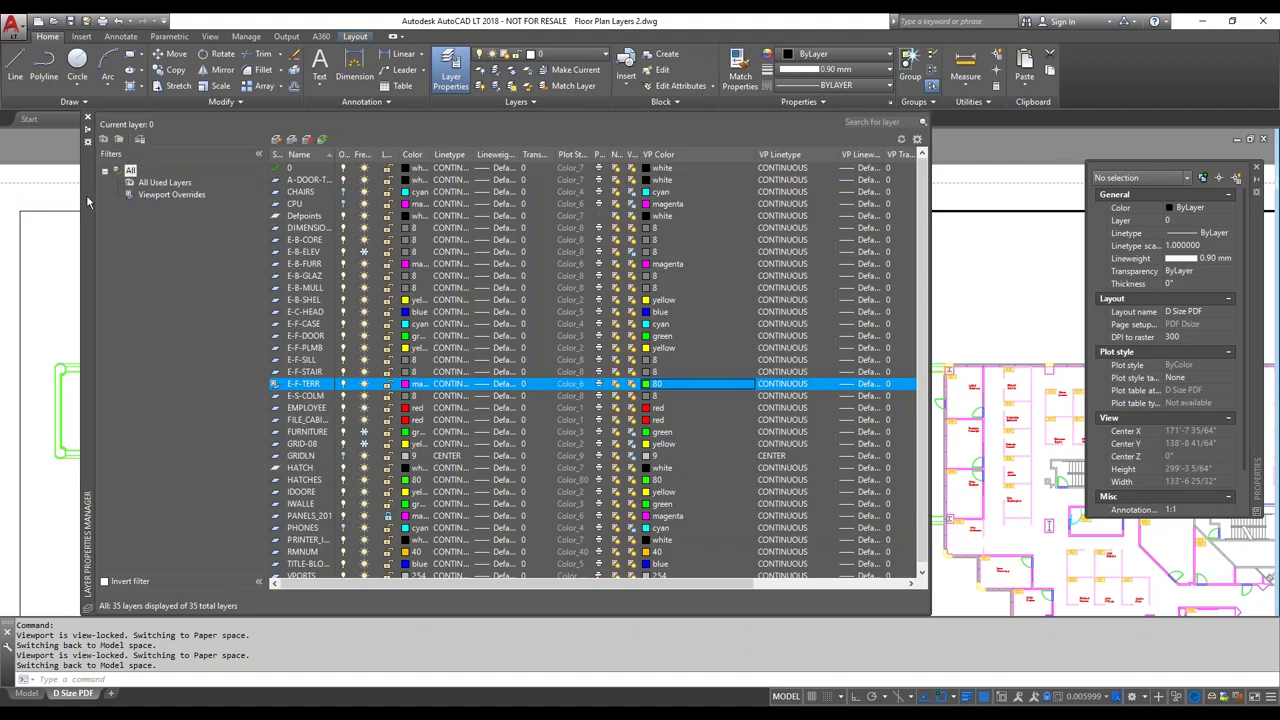